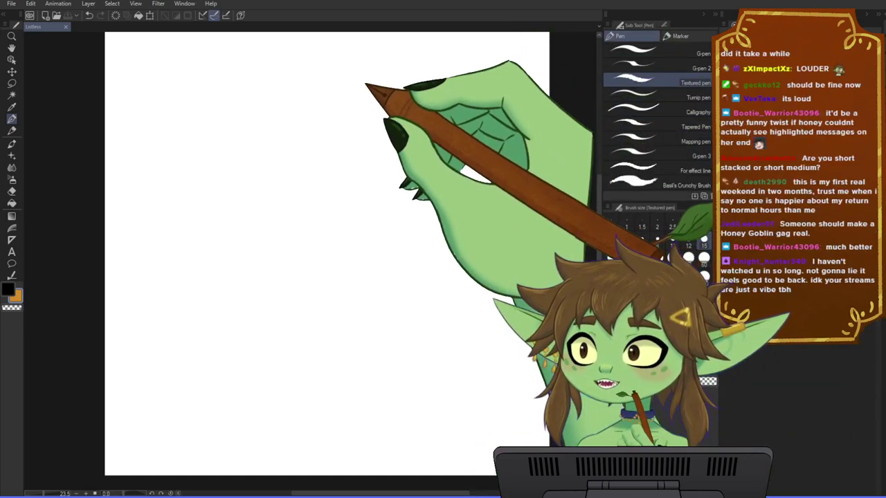
- Set the sketching colour to bright cyan
drag(330, 213, 455, 194)
scroll(455, 194, up, 1)
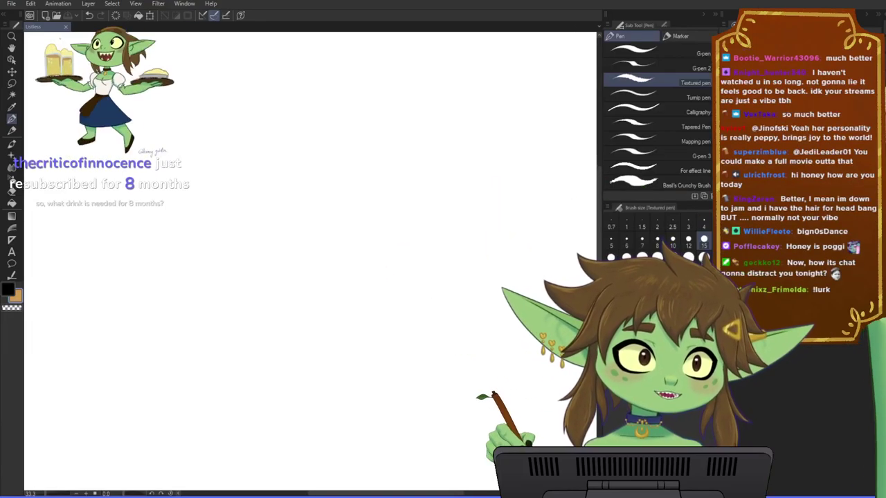
click(796, 103)
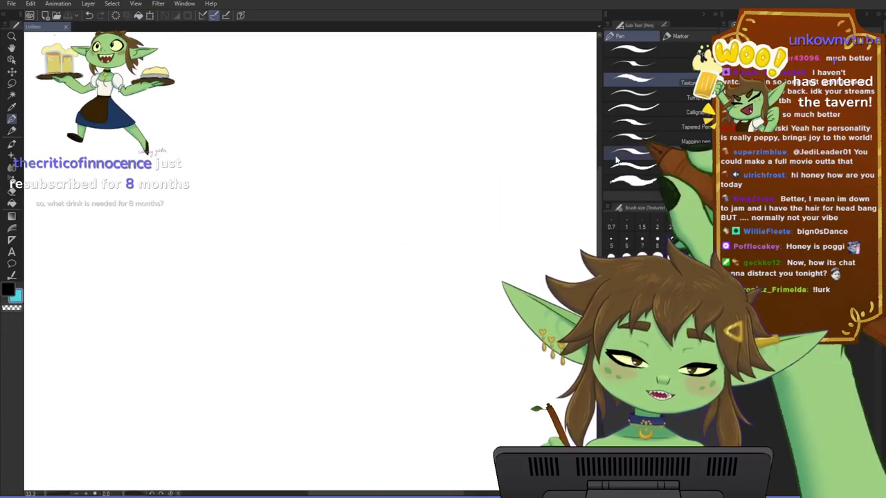
mouse_move(218, 203)
mouse_down()
mouse_move(367, 236)
mouse_move(336, 231)
mouse_move(378, 231)
mouse_up()
key(ctrl+z)
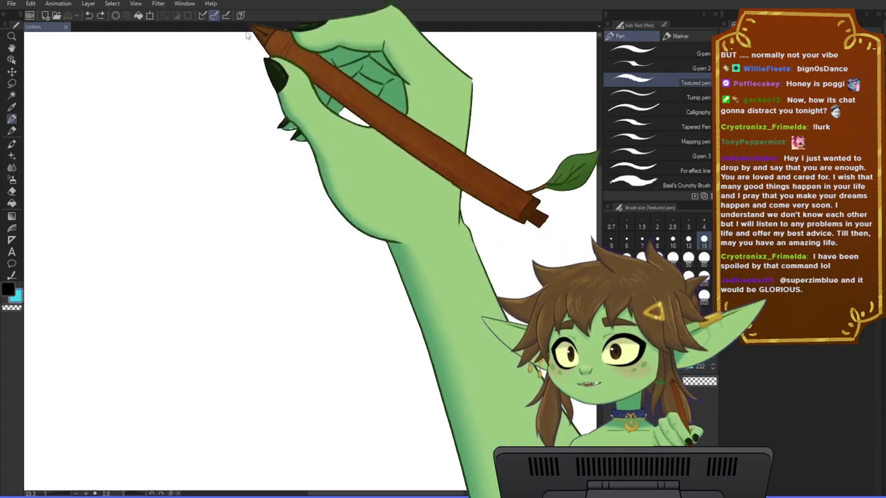
scroll(370, 293, down, 1)
scroll(276, 269, up, 1)
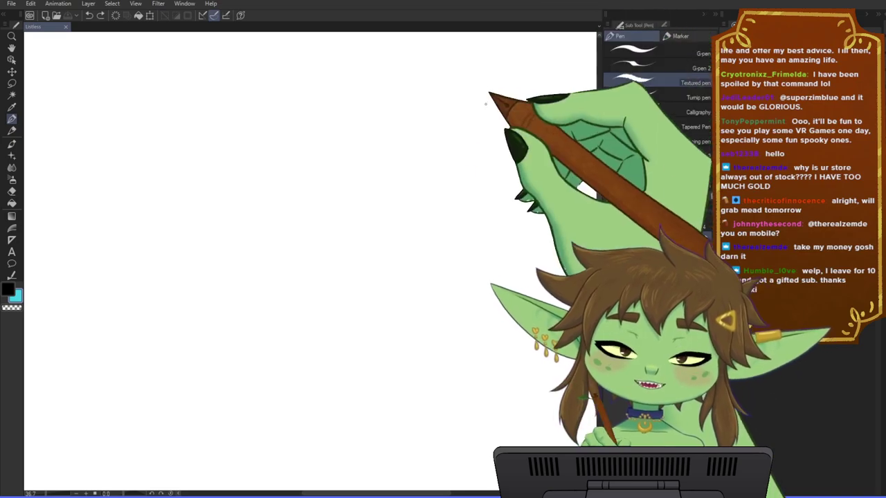
scroll(402, 180, down, 1)
scroll(402, 179, up, 3)
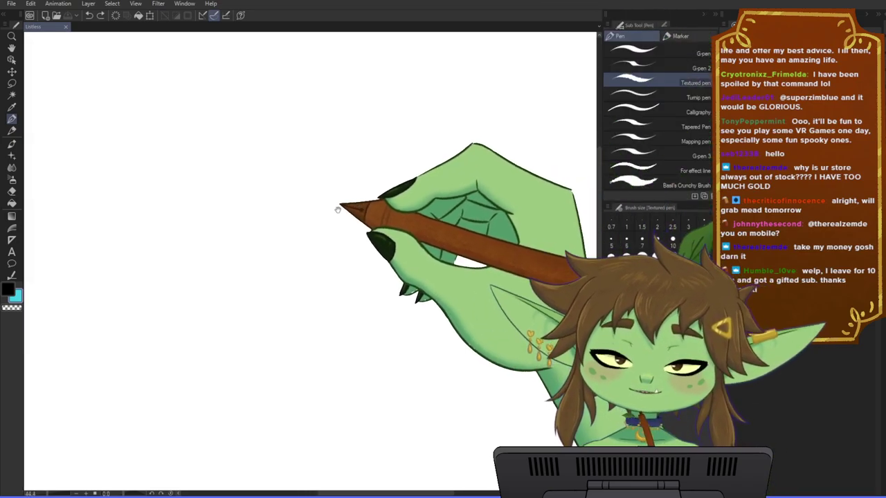
mouse_move(320, 139)
mouse_down()
mouse_move(317, 213)
mouse_move(366, 187)
mouse_move(390, 187)
mouse_move(315, 150)
mouse_move(298, 207)
mouse_move(357, 195)
mouse_up()
key(ctrl+z)
key(ctrl+z)
key(ctrl+z)
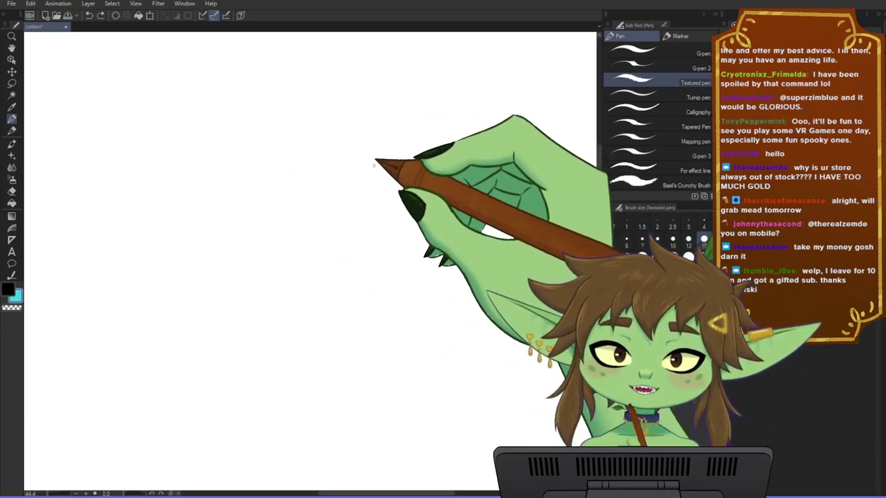
- Sketch a large cyan circle for the head in the upper middle of the canvas with the Textured pen
mouse_move(377, 157)
mouse_down()
mouse_move(388, 170)
mouse_move(312, 164)
mouse_up()
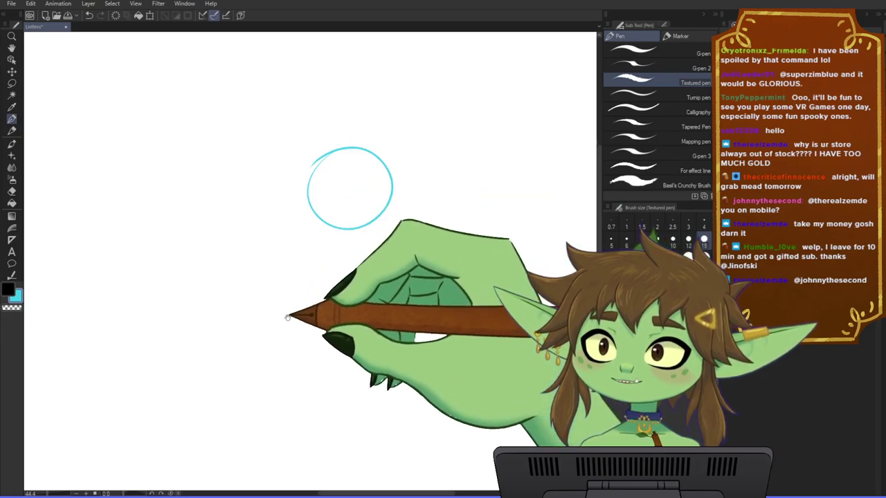
drag(285, 314, 266, 305)
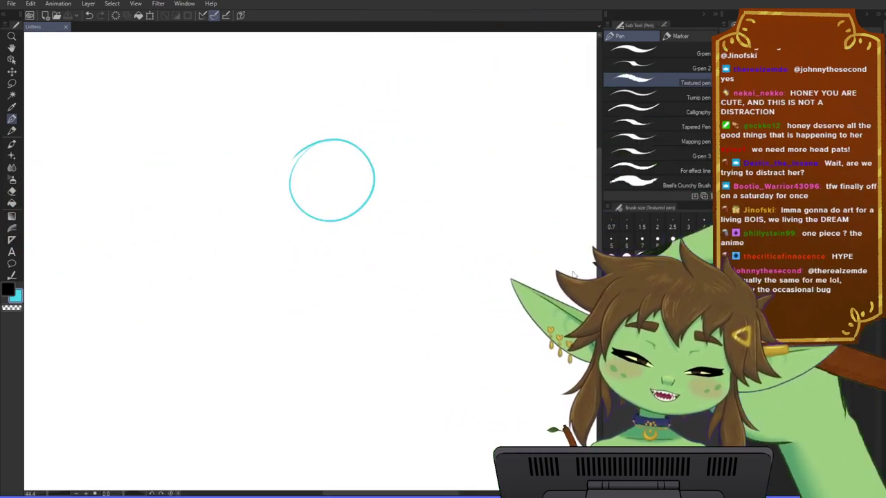
drag(396, 301, 385, 318)
scroll(361, 234, up, 1)
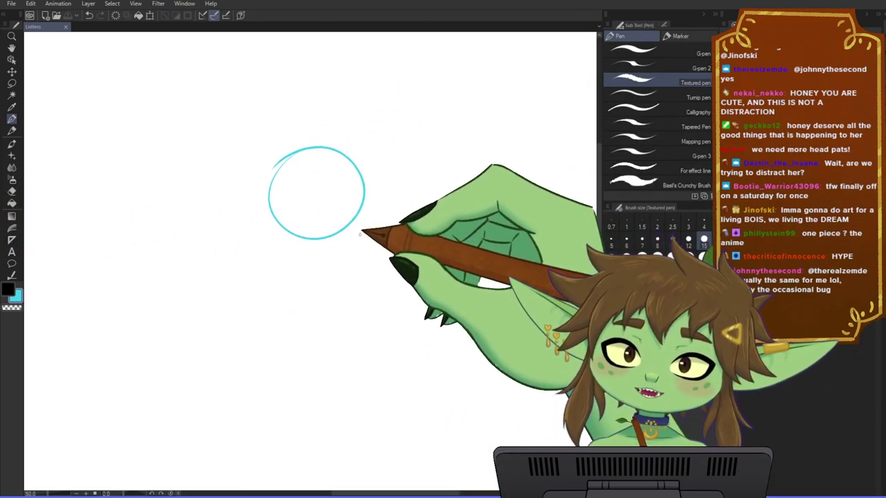
scroll(360, 235, up, 2)
drag(377, 194, 369, 226)
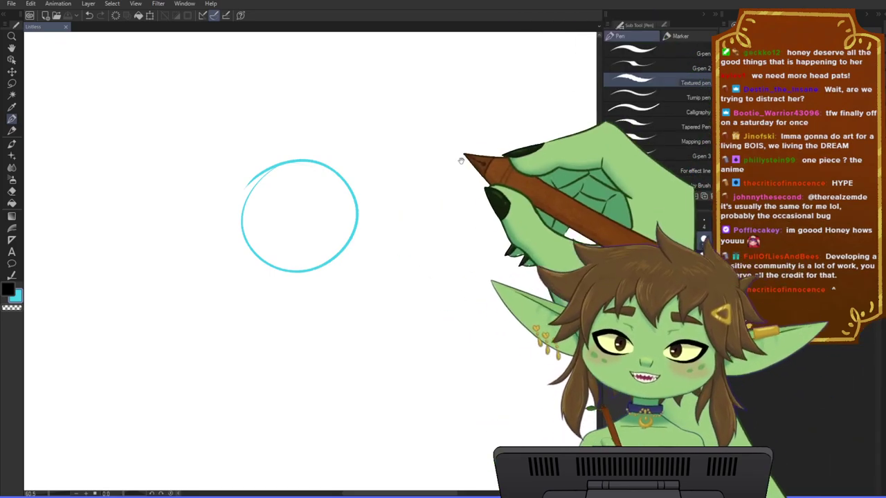
drag(461, 161, 472, 186)
scroll(343, 303, up, 1)
drag(347, 295, 335, 297)
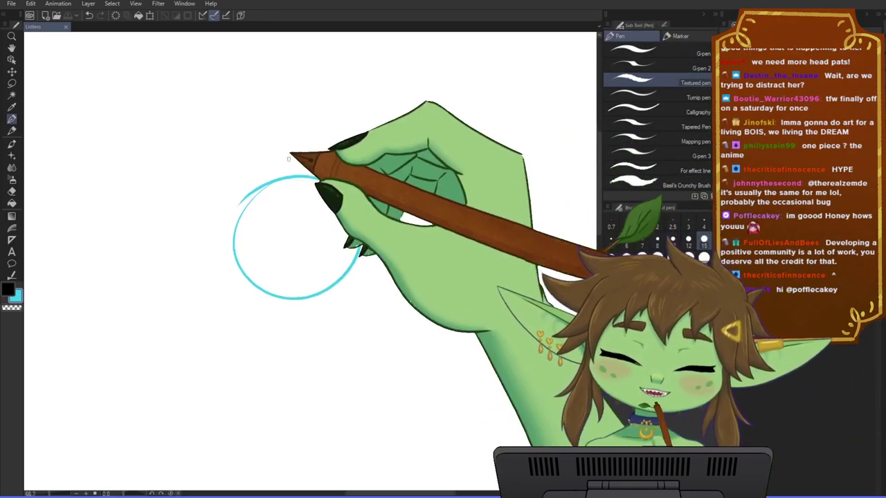
drag(288, 182, 300, 330)
key(ctrl+z)
drag(285, 187, 303, 348)
key(ctrl+z)
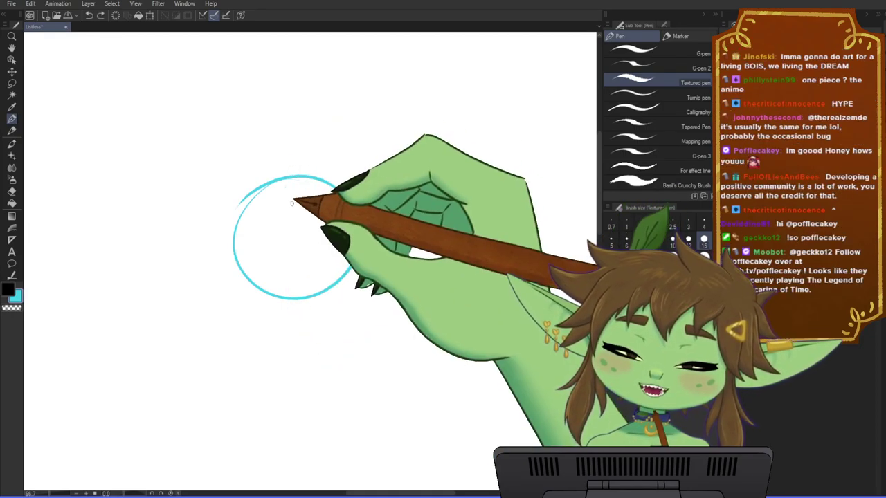
drag(290, 185, 286, 293)
key(ctrl+z)
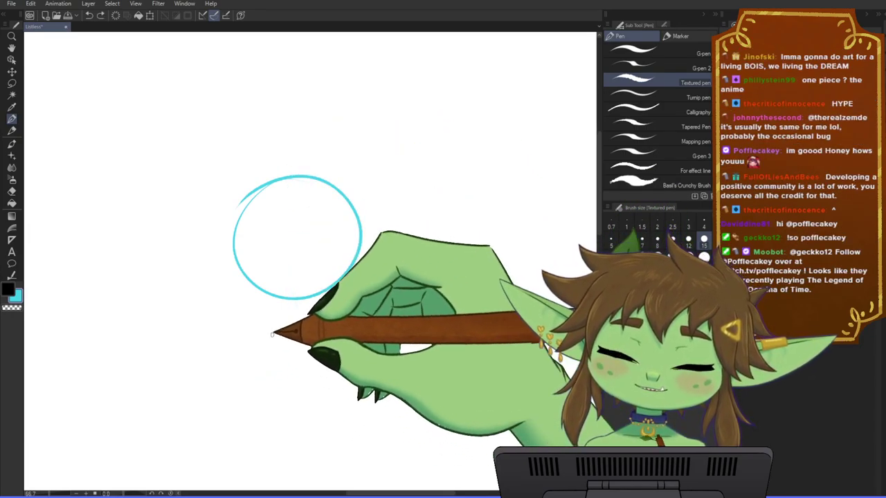
- Sketch a small chest circle below the head and a slightly larger, tilted hip oval beneath it
drag(272, 334, 281, 351)
key(ctrl+z)
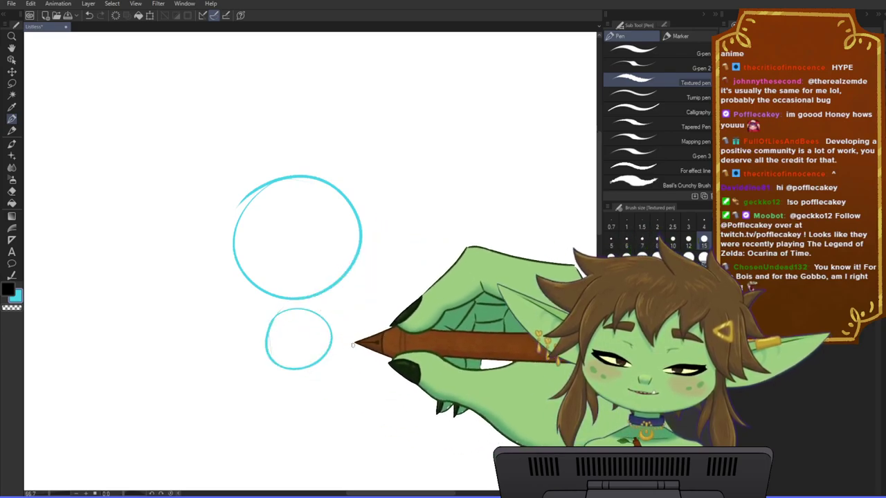
mouse_move(352, 363)
mouse_down()
mouse_move(342, 323)
mouse_move(300, 414)
mouse_move(317, 354)
mouse_up()
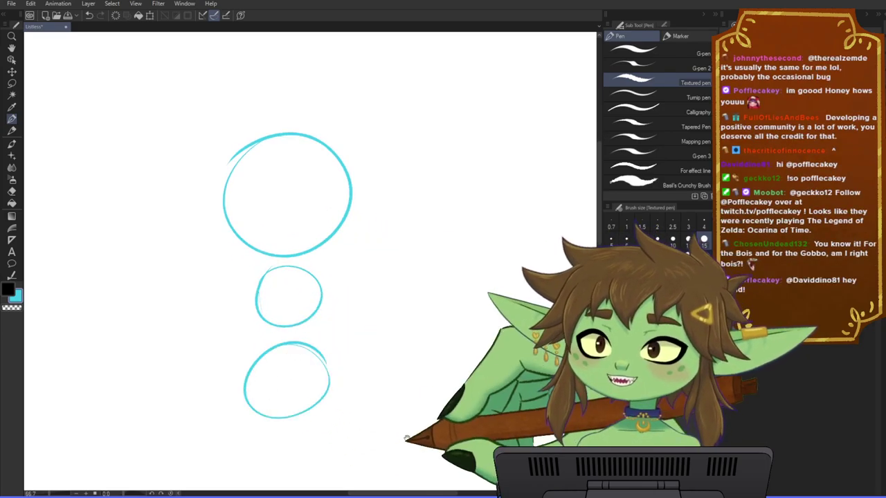
drag(407, 438, 385, 352)
scroll(391, 246, down, 2)
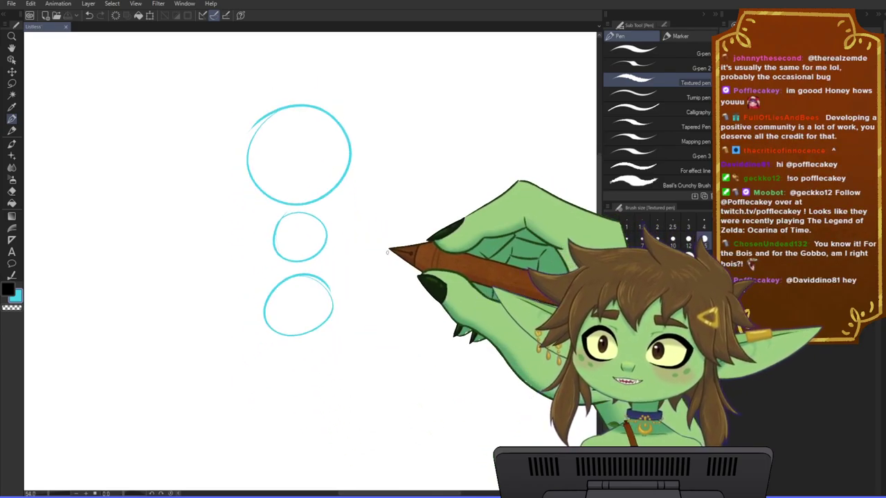
- Add small overlapping shoulder circles at both upper sides of the chest circle and save the drawing
drag(388, 193, 392, 230)
scroll(368, 232, down, 1)
scroll(310, 255, up, 2)
drag(333, 265, 366, 267)
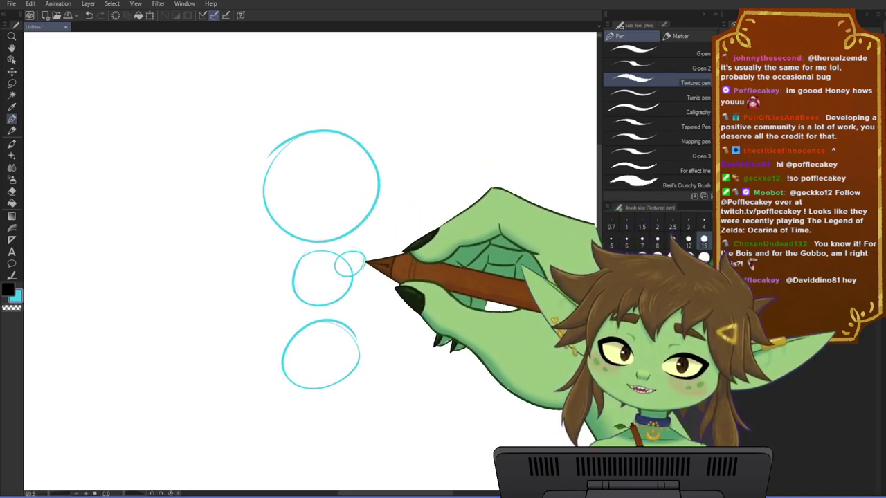
drag(300, 258, 290, 263)
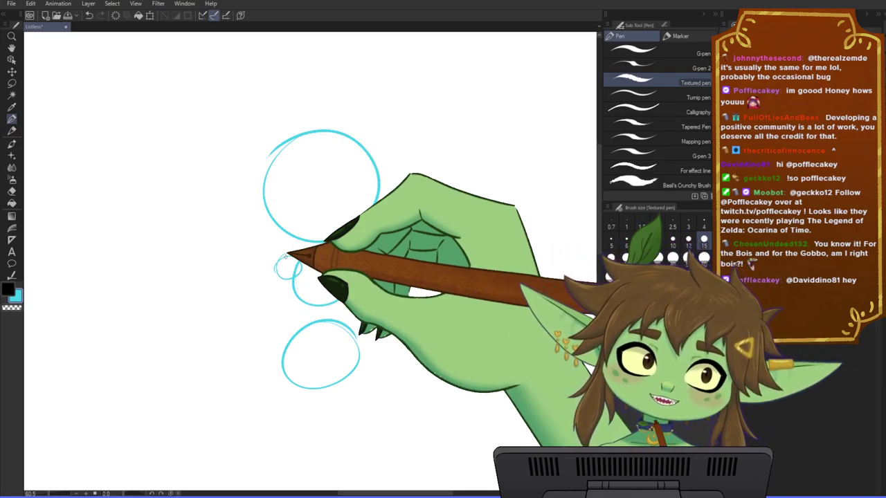
drag(316, 328, 328, 332)
key(ctrl+s)
scroll(302, 321, down, 1)
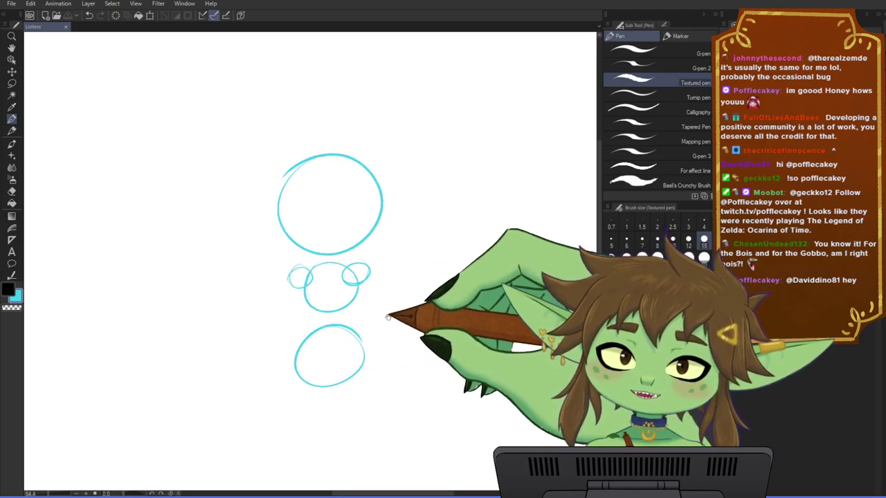
- Sketch the sides of the torso as tapering lines running from the shoulders down into the hip oval
drag(400, 314, 358, 335)
scroll(346, 323, down, 1)
scroll(315, 304, up, 1)
scroll(312, 337, up, 1)
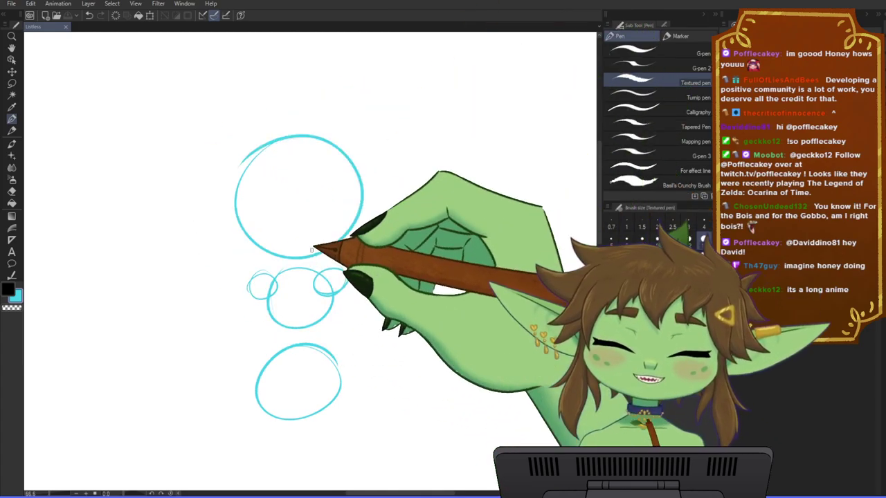
drag(316, 331, 311, 351)
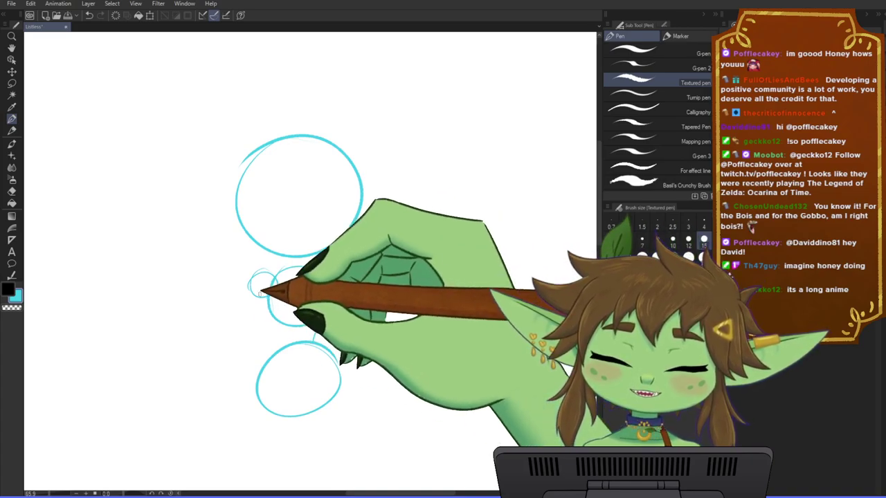
mouse_move(261, 297)
mouse_down()
mouse_move(267, 349)
mouse_move(269, 336)
mouse_move(280, 376)
mouse_up()
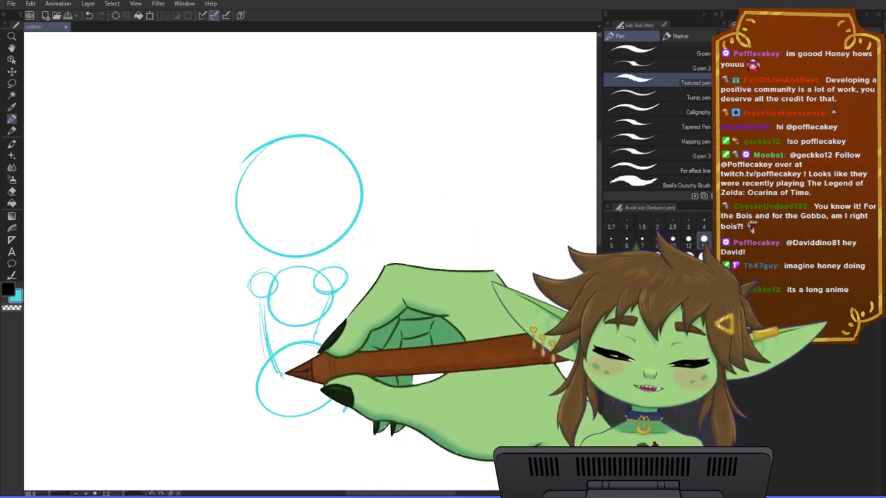
- Sketch both thighs as tapering shapes spreading downward from the hip oval
scroll(269, 305, down, 2)
drag(263, 322, 250, 427)
mouse_move(303, 342)
mouse_down()
mouse_move(257, 434)
mouse_move(321, 405)
mouse_up()
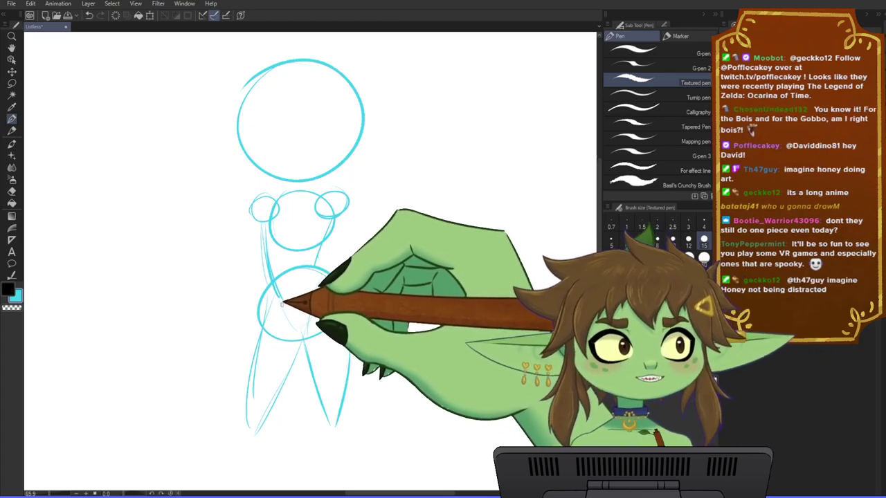
- Sketch short neck lines and sloping shoulder lines, reinforce the waist contour, and save the drawing
drag(364, 280, 387, 343)
drag(418, 310, 412, 320)
drag(289, 301, 297, 365)
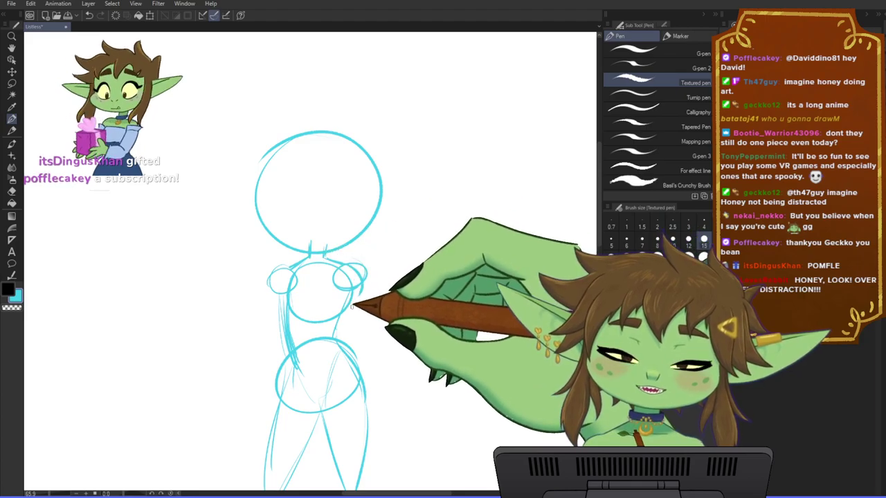
drag(409, 375, 421, 349)
key(ctrl+s)
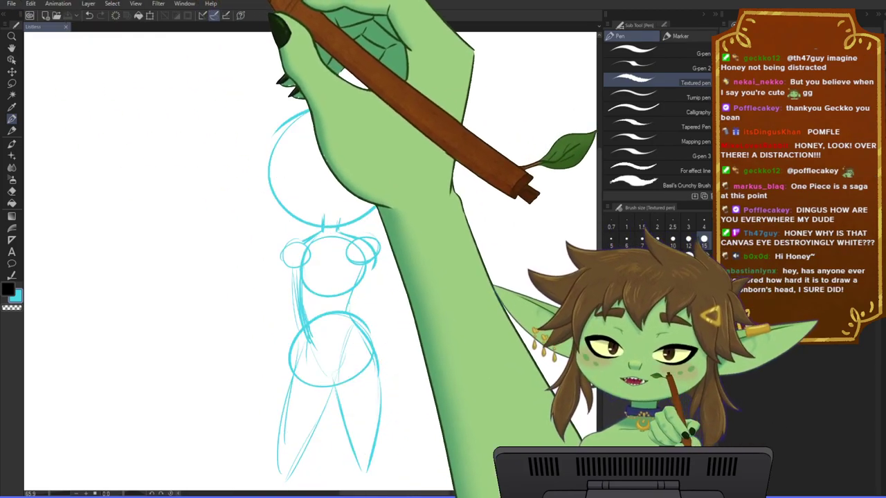
scroll(370, 149, down, 1)
scroll(364, 162, up, 1)
scroll(372, 149, down, 1)
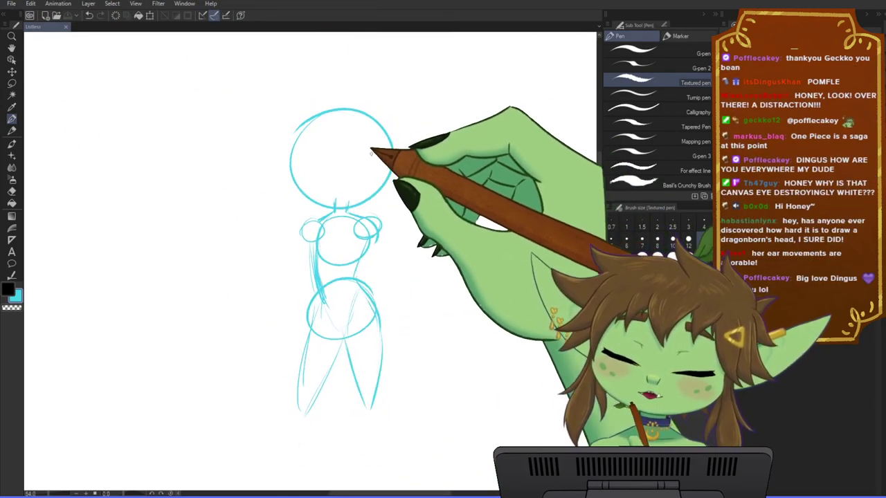
drag(392, 138, 402, 172)
scroll(402, 173, down, 1)
drag(400, 227, 383, 203)
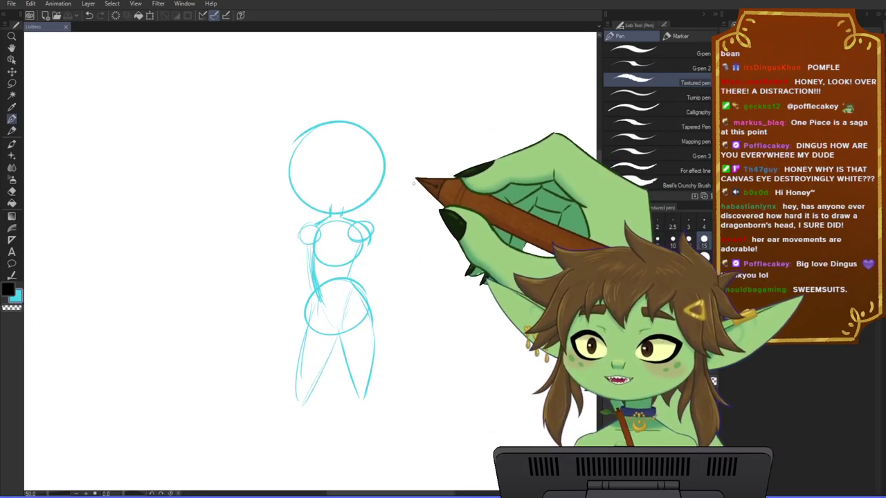
mouse_move(351, 326)
mouse_down()
mouse_move(367, 296)
mouse_move(323, 308)
mouse_move(353, 318)
mouse_up()
scroll(343, 288, down, 1)
scroll(324, 309, down, 1)
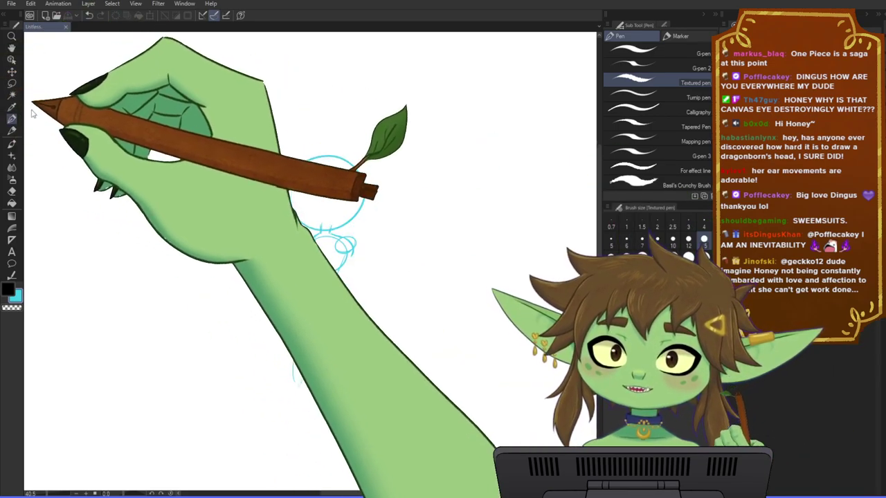
- Change the canvas background from white to medium grey and save the drawing
click(289, 59)
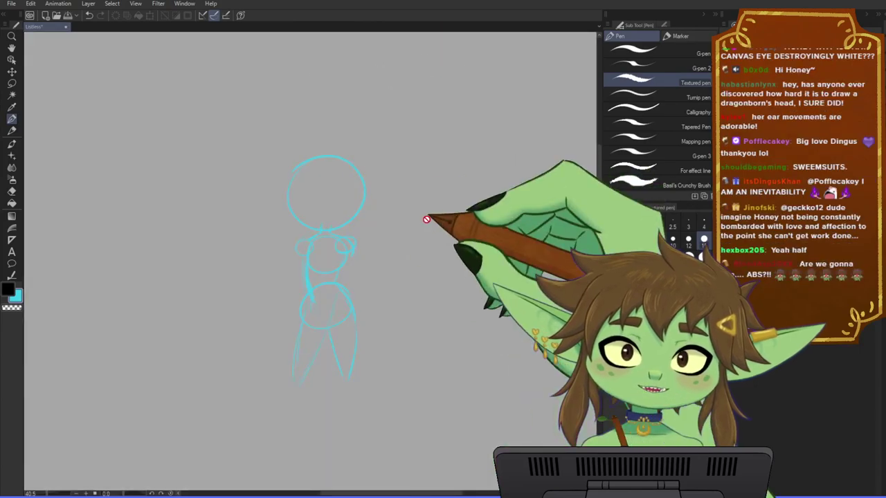
scroll(341, 250, up, 1)
scroll(355, 241, up, 1)
drag(419, 241, 385, 260)
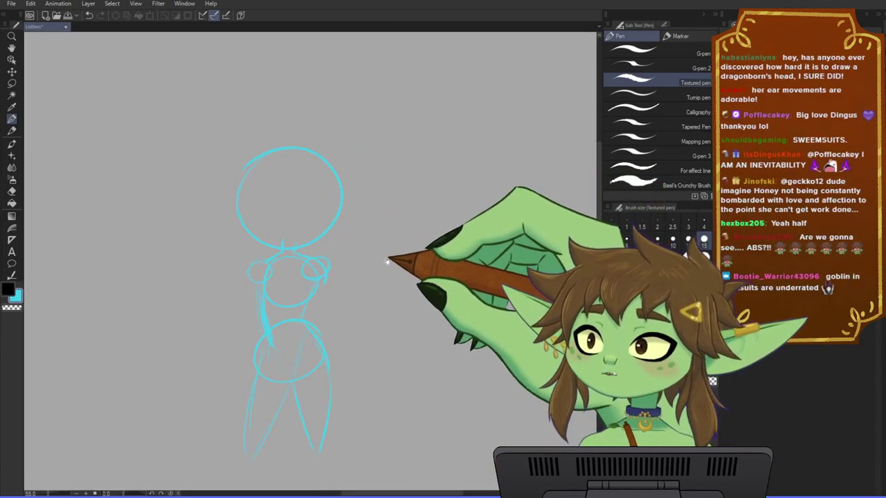
drag(325, 322, 388, 295)
scroll(396, 297, up, 1)
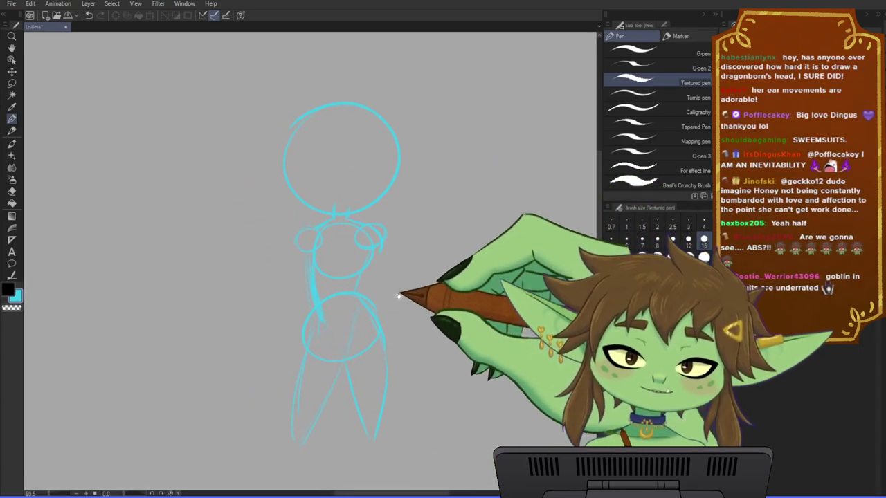
key(ctrl+s)
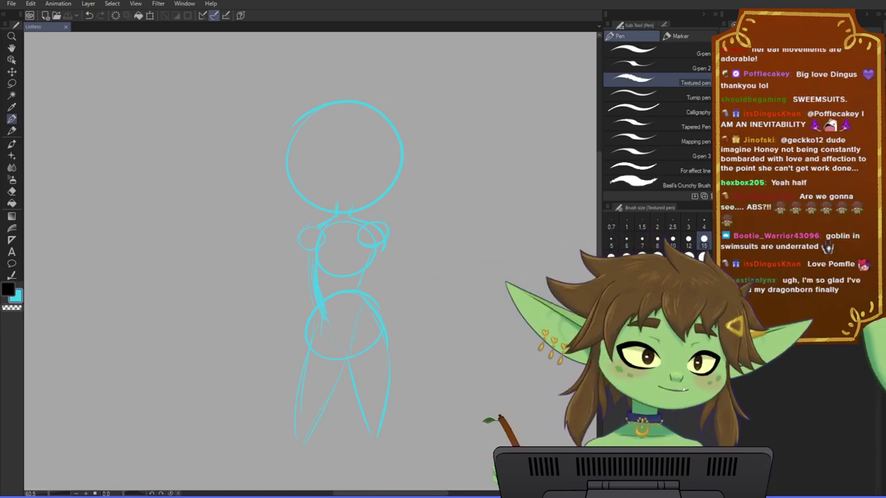
drag(332, 245, 351, 246)
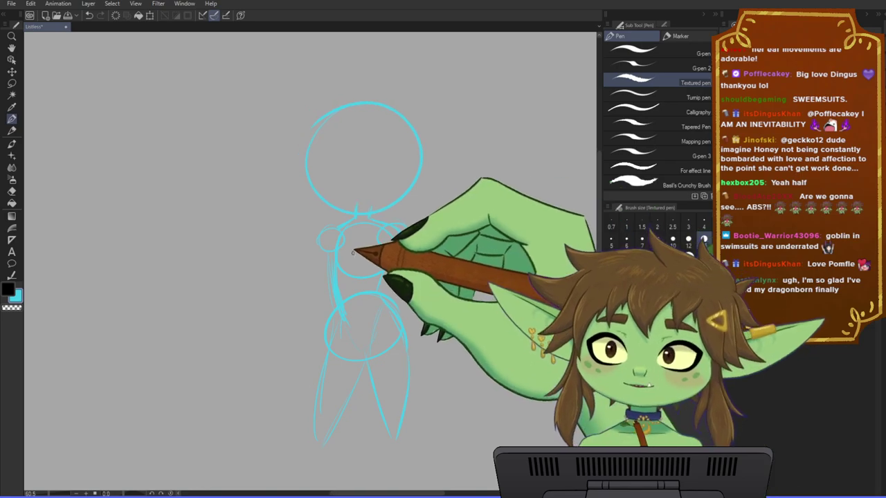
key(ctrl+s)
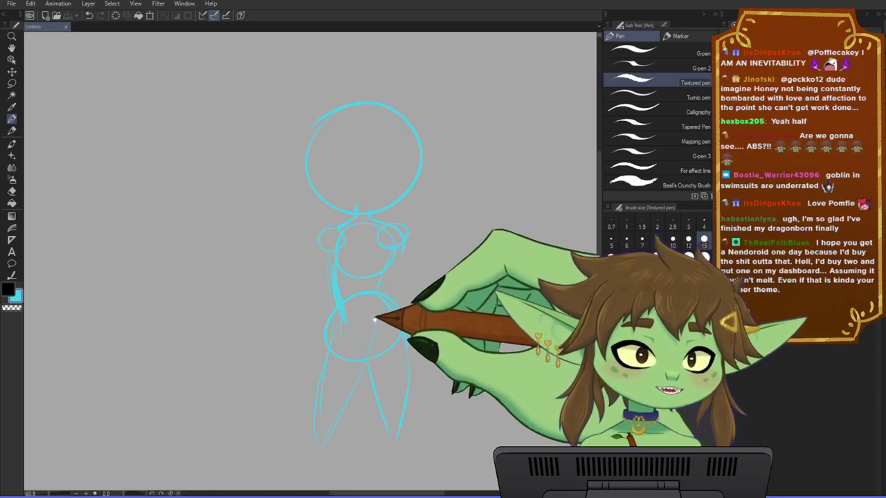
mouse_move(327, 298)
mouse_down()
mouse_move(346, 274)
mouse_move(361, 288)
mouse_up()
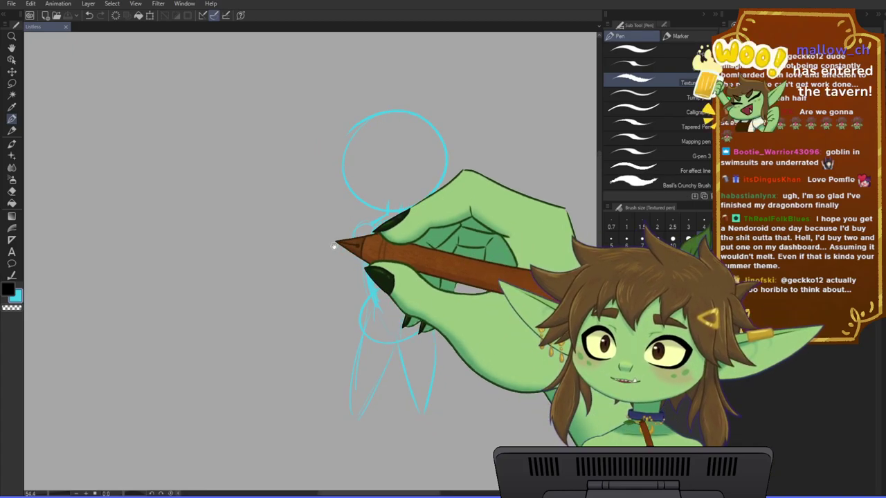
- Sketch knee circles and tapering lower legs below both thighs of the standing figure
drag(333, 247, 361, 274)
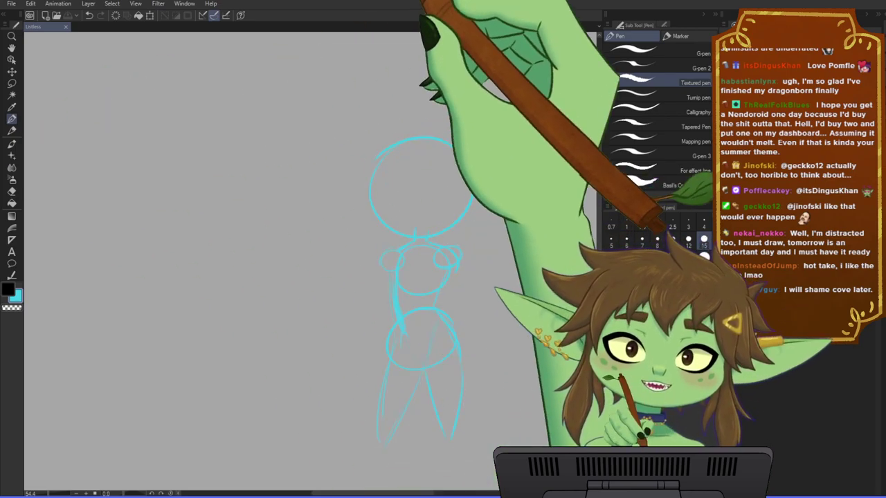
mouse_move(413, 292)
mouse_down()
mouse_move(425, 286)
mouse_move(414, 269)
mouse_up()
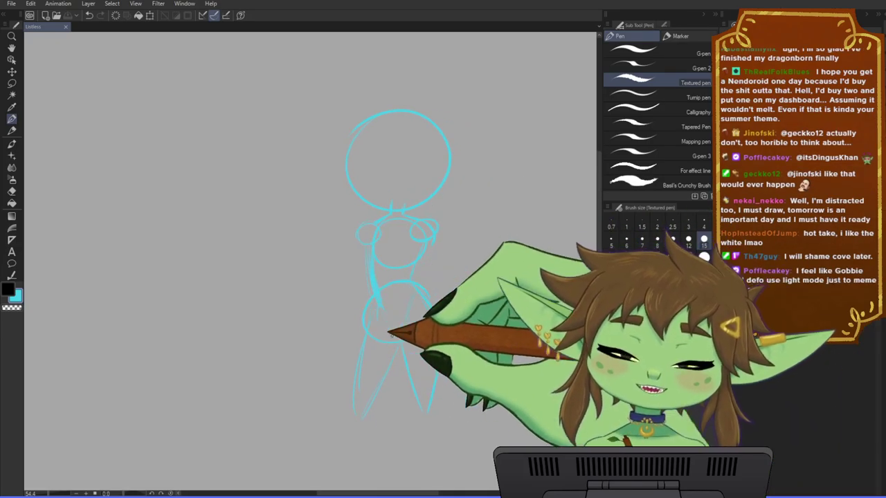
mouse_move(338, 368)
mouse_down()
mouse_move(331, 377)
mouse_move(337, 368)
mouse_up()
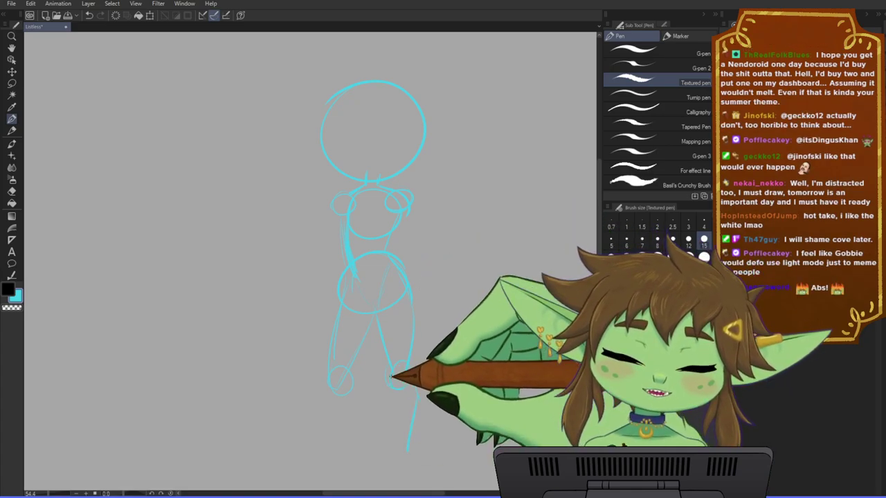
drag(391, 394, 405, 456)
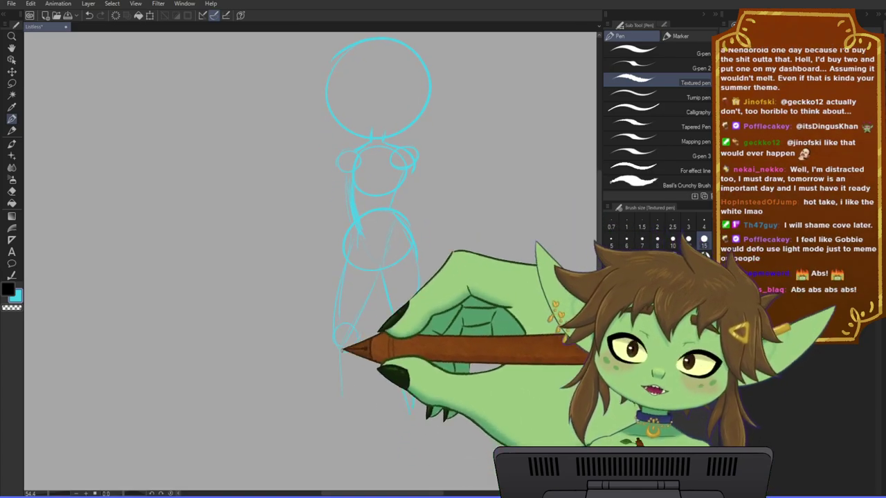
drag(339, 354, 343, 415)
drag(435, 249, 422, 271)
- Sketch a slanted shoulder line for a second figure in the empty canvas area left of the standing one
drag(365, 290, 433, 321)
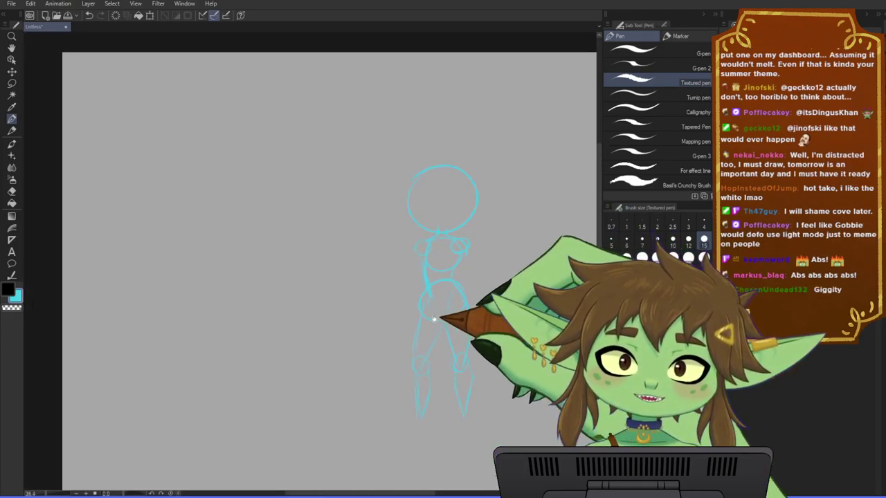
scroll(379, 294, up, 2)
drag(334, 292, 365, 306)
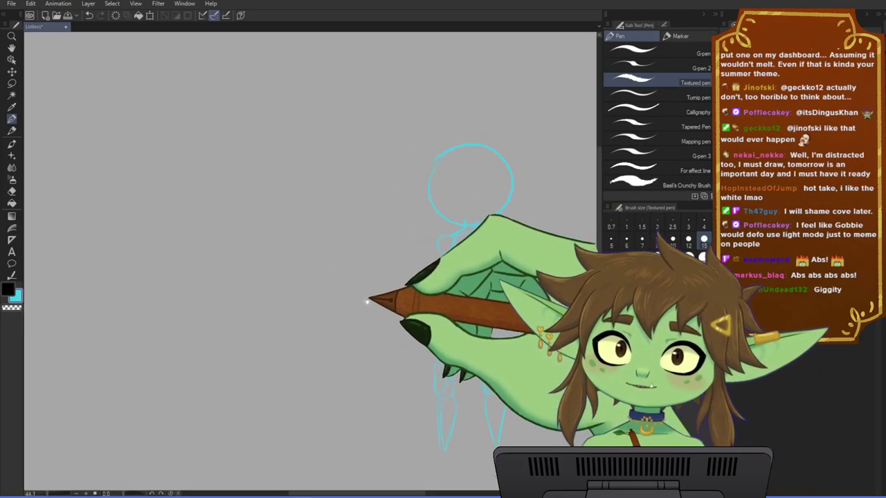
drag(259, 260, 315, 236)
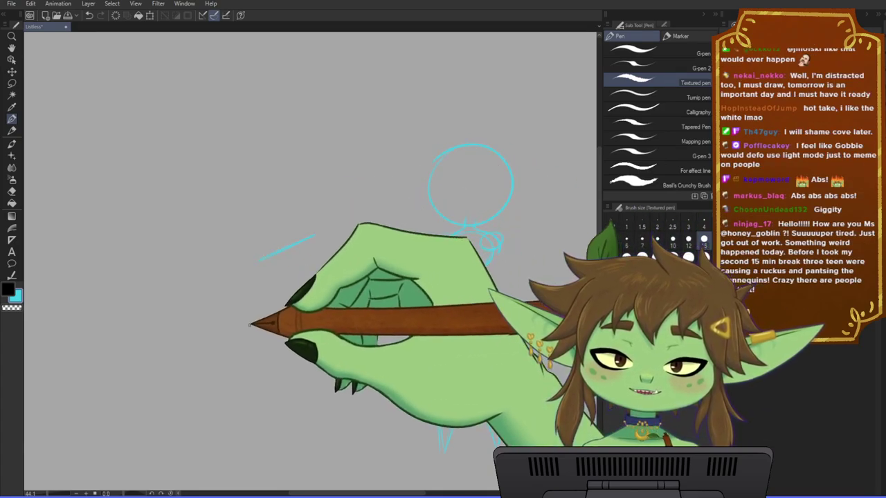
drag(256, 324, 308, 340)
drag(291, 253, 280, 331)
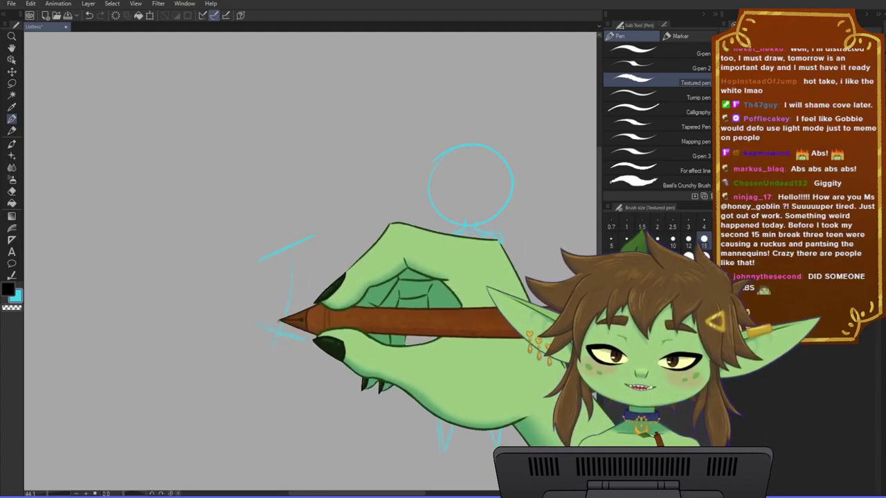
key(ctrl+z)
key(ctrl+z)
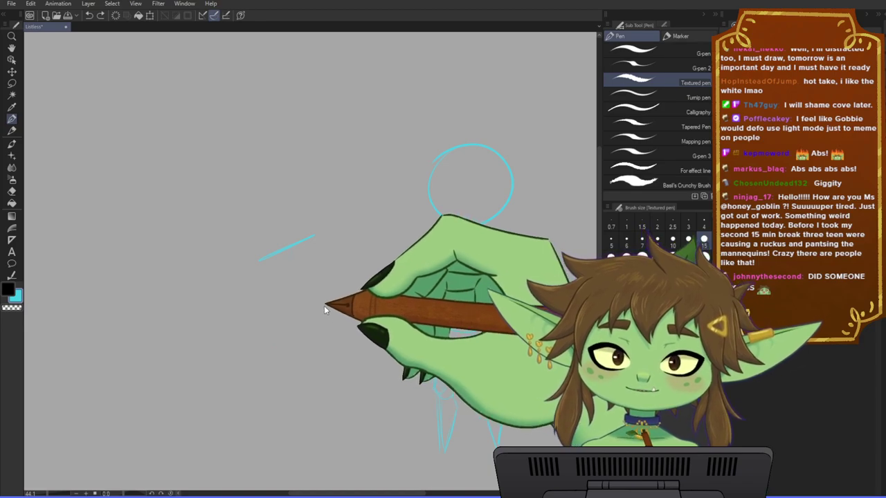
- Sketch the second figure's torso below the shoulder line, with a tilted hip line, rounded ribcage, curved spine and hip circle
drag(250, 330, 303, 339)
drag(319, 241, 293, 303)
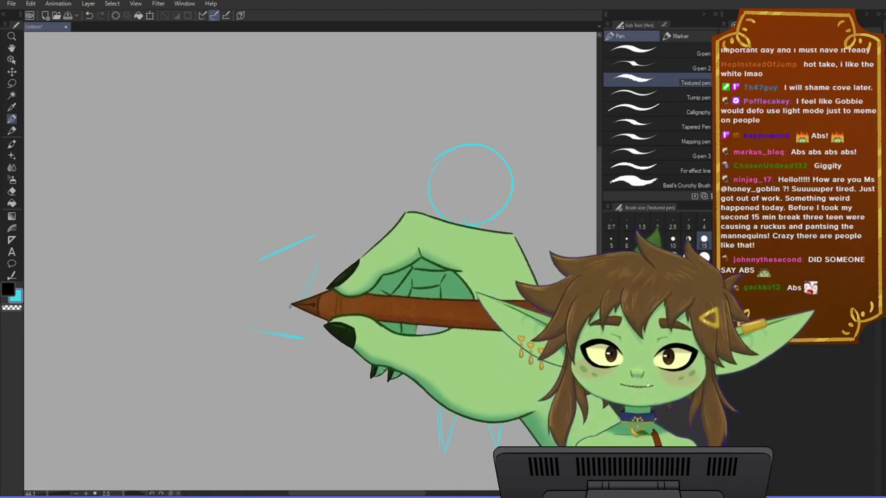
mouse_move(259, 261)
mouse_down()
mouse_move(259, 278)
mouse_move(291, 304)
mouse_up()
mouse_move(318, 244)
mouse_down()
mouse_move(262, 341)
mouse_move(277, 351)
mouse_move(303, 340)
mouse_up()
drag(285, 261, 261, 348)
drag(342, 329, 335, 304)
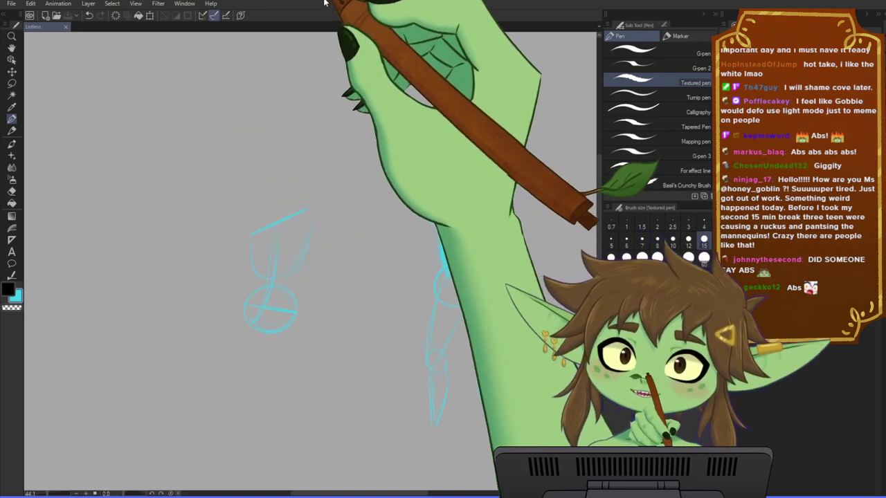
- Sketch the second figure's head as a circle above the shoulder line, with a curved jaw bulging at its lower left
scroll(322, 178, up, 2)
drag(298, 228, 312, 311)
scroll(304, 291, up, 1)
mouse_move(261, 210)
mouse_down()
mouse_move(309, 198)
mouse_move(294, 228)
mouse_move(259, 239)
mouse_move(288, 174)
mouse_move(324, 200)
mouse_move(280, 229)
mouse_move(251, 229)
mouse_move(280, 247)
mouse_move(257, 228)
mouse_move(247, 252)
mouse_move(302, 252)
mouse_up()
key(ctrl+z)
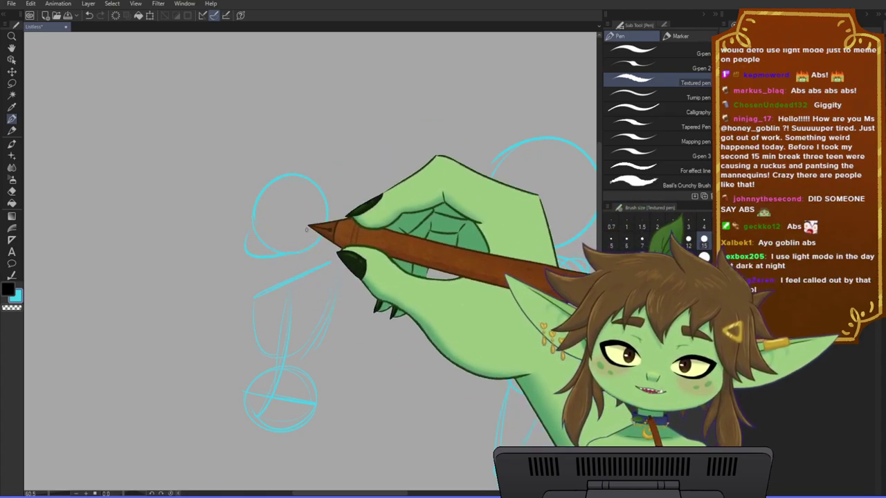
drag(346, 331, 372, 333)
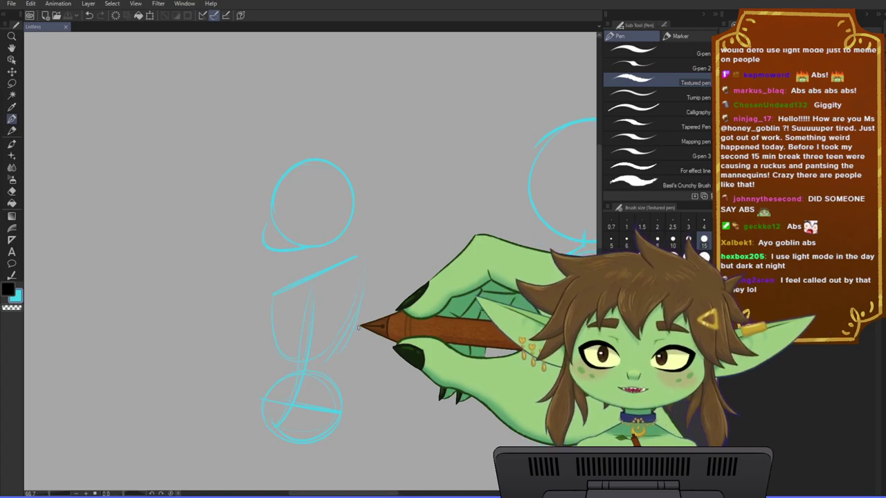
- Sketch the second figure's short neck and rounded shoulders joining the slanted shoulder line, and save the drawing
scroll(358, 329, up, 1)
drag(311, 233, 339, 269)
drag(350, 322, 335, 295)
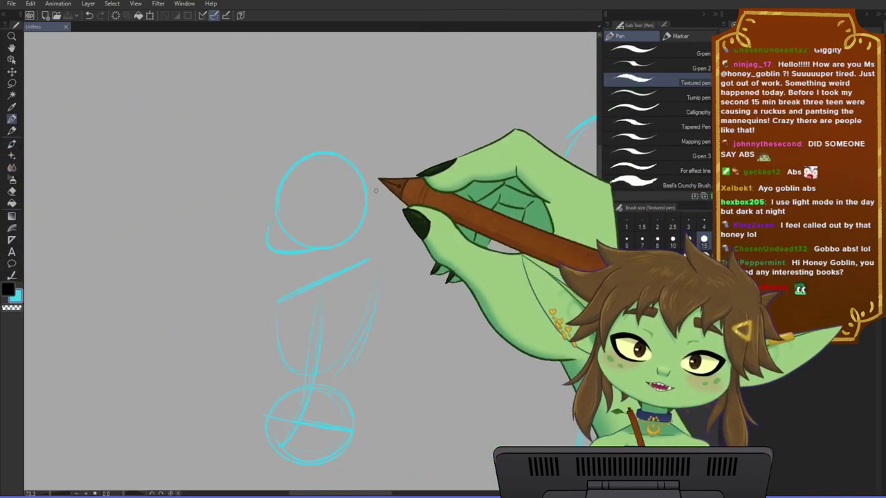
drag(377, 215, 377, 226)
mouse_move(312, 266)
mouse_down()
mouse_move(312, 277)
mouse_move(330, 273)
mouse_move(294, 296)
mouse_up()
mouse_move(331, 272)
mouse_down()
mouse_move(373, 256)
mouse_move(356, 267)
mouse_move(378, 269)
mouse_up()
mouse_move(295, 296)
mouse_down()
mouse_move(274, 301)
mouse_move(269, 327)
mouse_up()
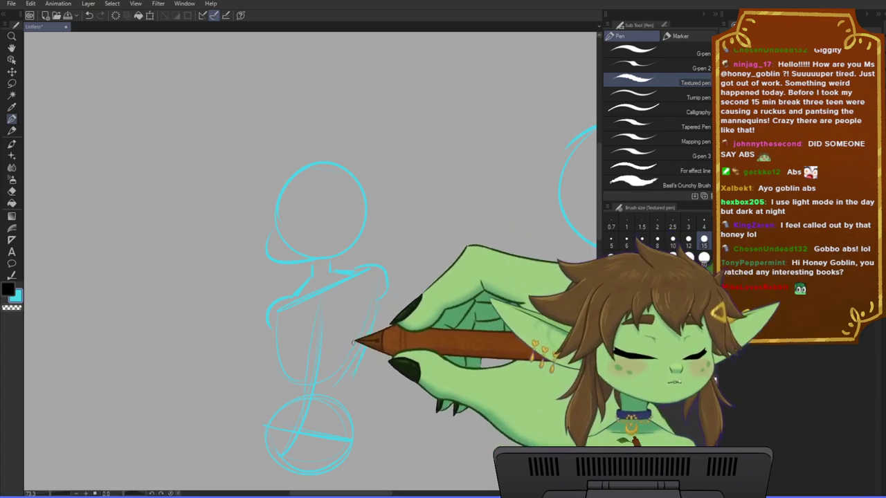
drag(387, 325, 388, 270)
key(ctrl+s)
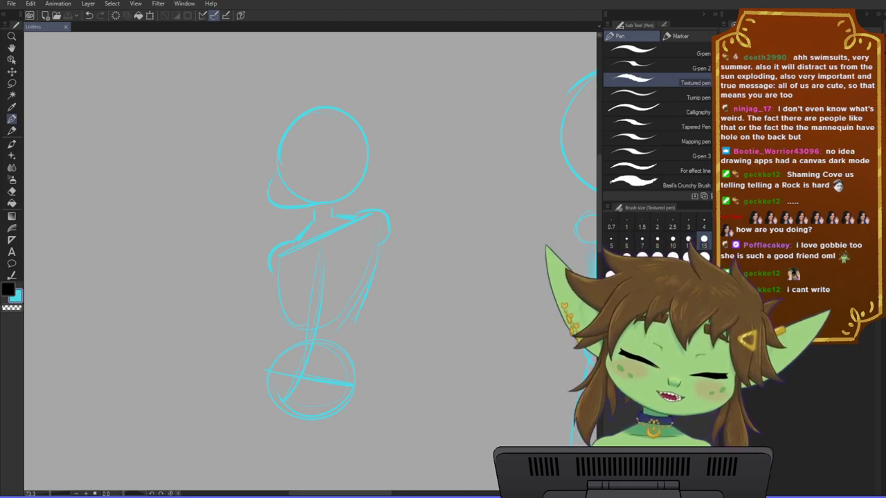
- Lasso the second figure's head with its jaw, enlarge it above the neck, and clear the selection
drag(410, 191, 456, 211)
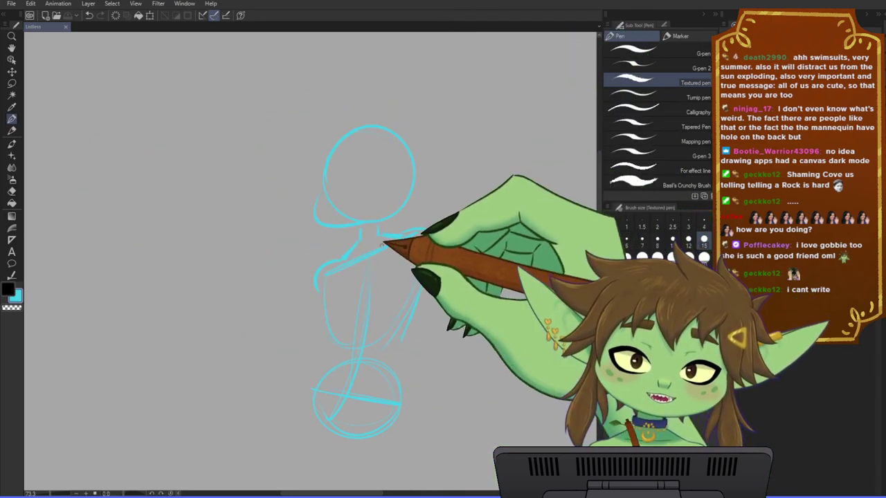
scroll(381, 240, up, 1)
key(m)
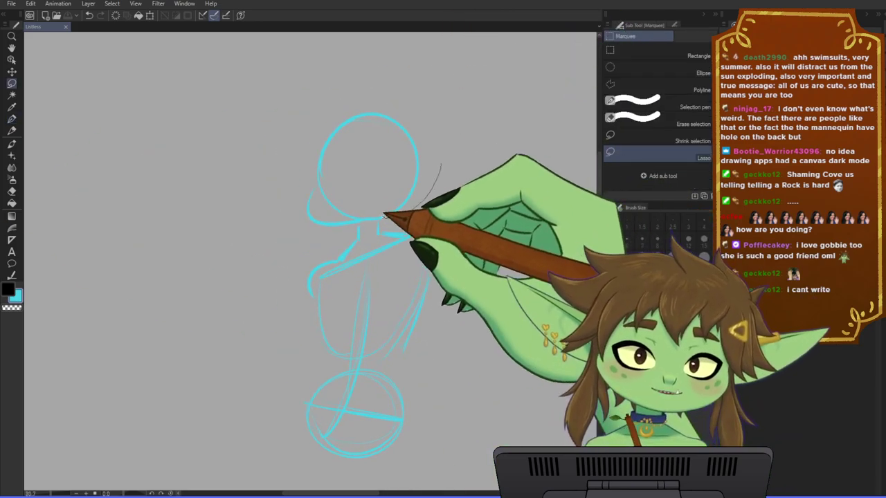
drag(277, 223, 290, 232)
key(ctrl+t)
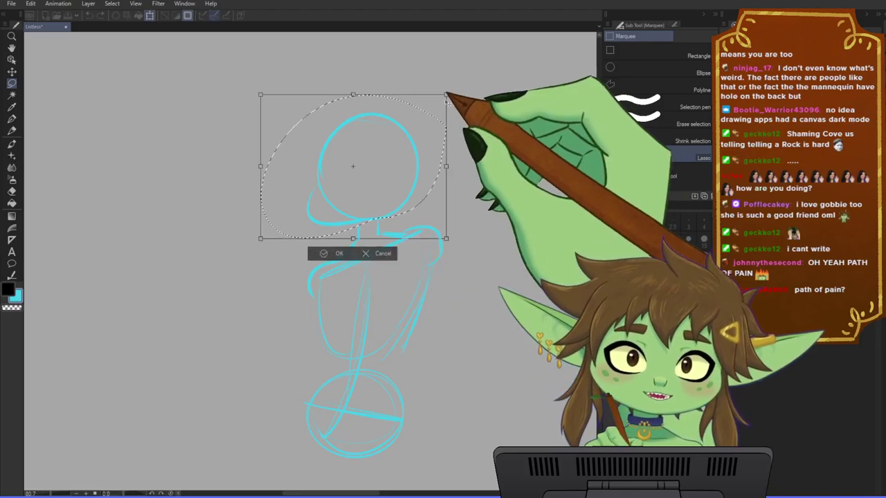
drag(459, 116, 423, 124)
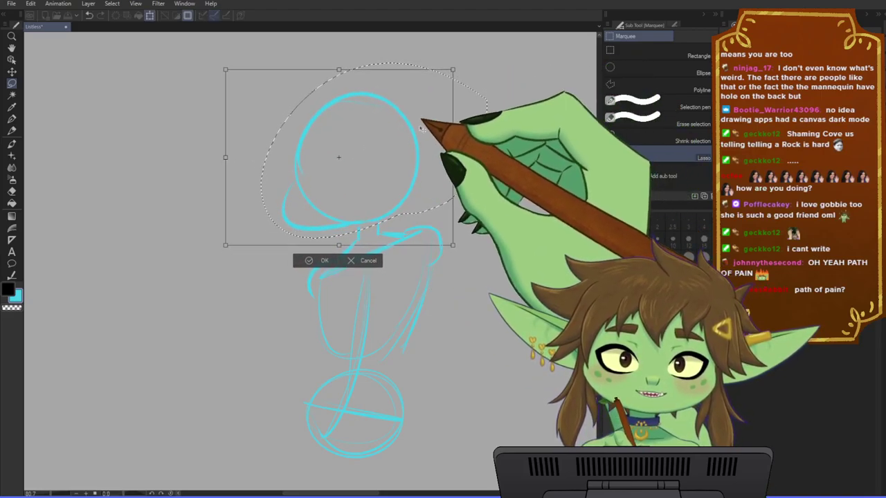
key(Return)
key(ctrl+d)
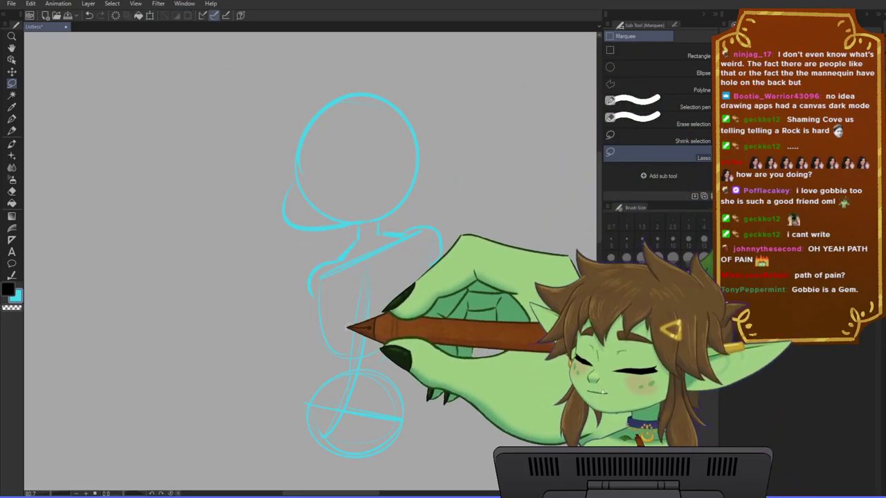
- Sketch the second figure's folded thighs with the pen, extending left from the hip circle and ending in knee ovals
scroll(406, 122, down, 1)
drag(392, 189, 376, 235)
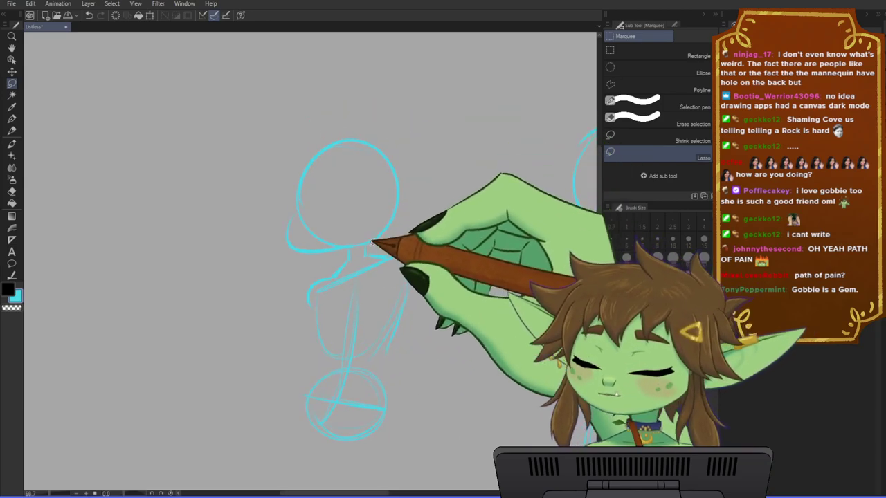
key(p)
scroll(361, 302, up, 1)
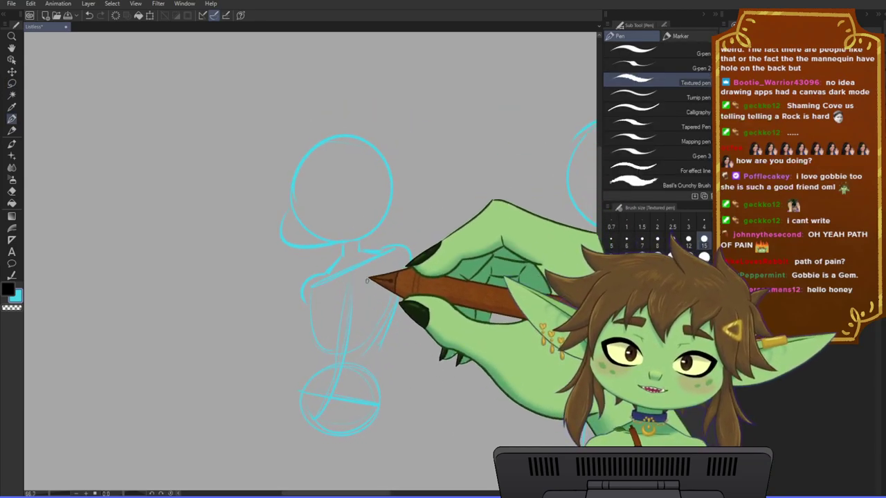
drag(370, 281, 362, 278)
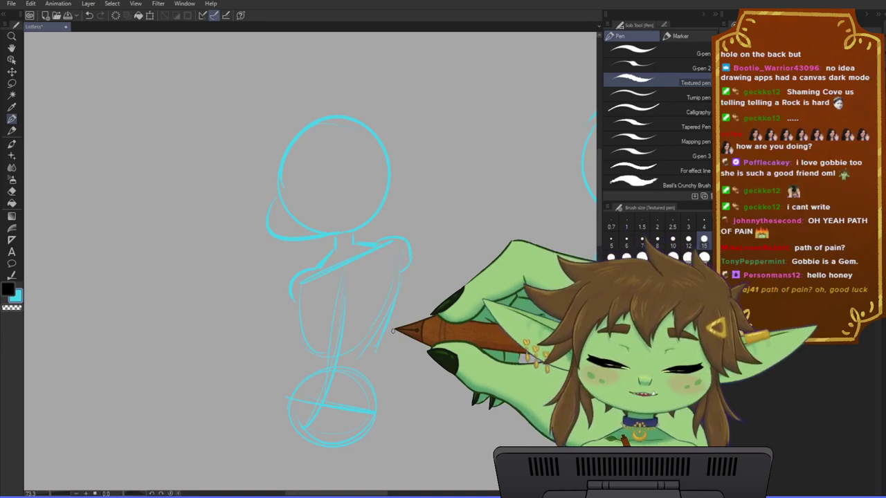
drag(436, 304, 435, 290)
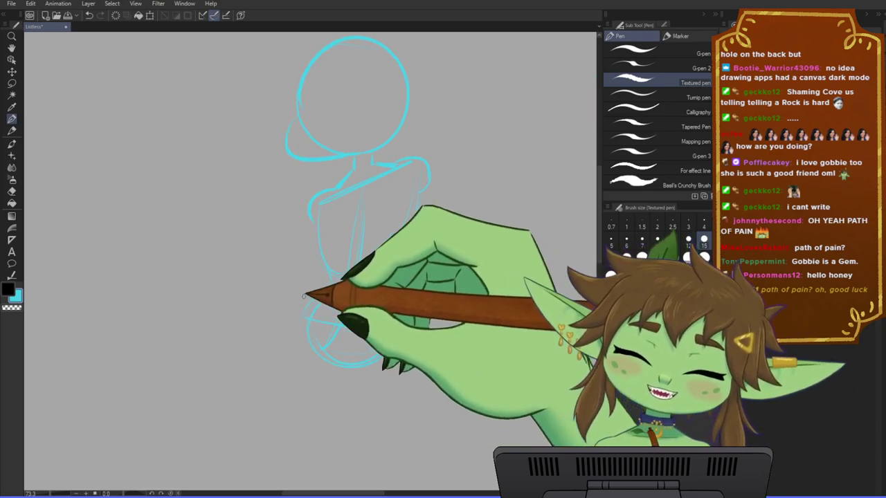
mouse_move(307, 298)
mouse_down()
mouse_move(327, 346)
mouse_move(246, 360)
mouse_move(379, 334)
mouse_move(348, 319)
mouse_move(389, 373)
mouse_move(304, 365)
mouse_move(403, 357)
mouse_move(399, 321)
mouse_move(322, 368)
mouse_up()
mouse_move(266, 346)
mouse_down()
mouse_move(279, 378)
mouse_move(284, 362)
mouse_move(316, 401)
mouse_move(414, 343)
mouse_up()
drag(323, 328, 384, 289)
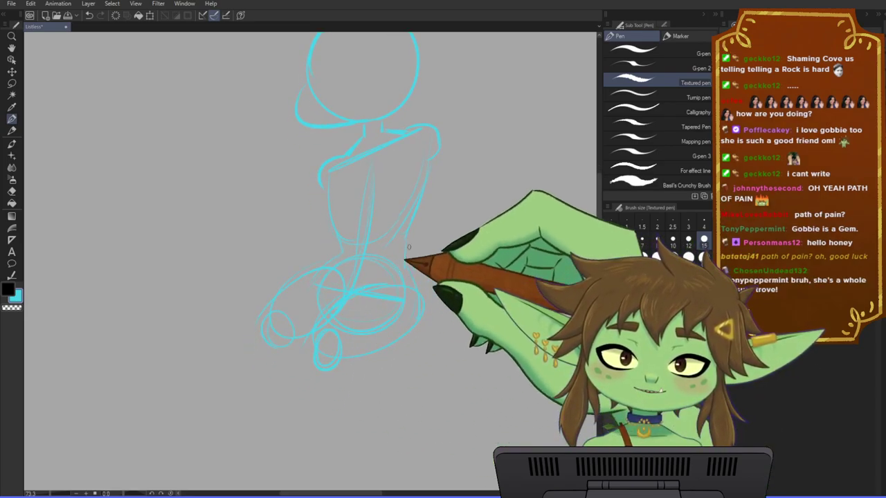
- Reinforce both sides of the second figure's torso with darker contours running from the shoulders through the waist to the hips
drag(329, 191, 348, 249)
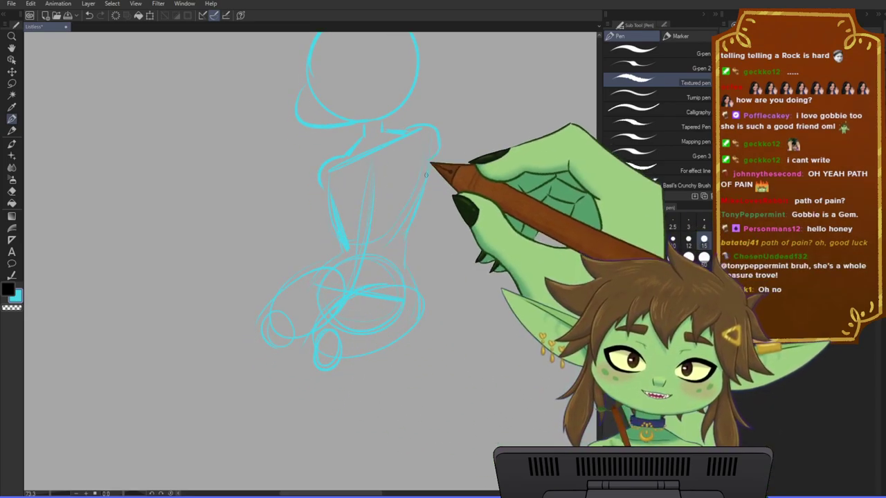
drag(425, 175, 405, 242)
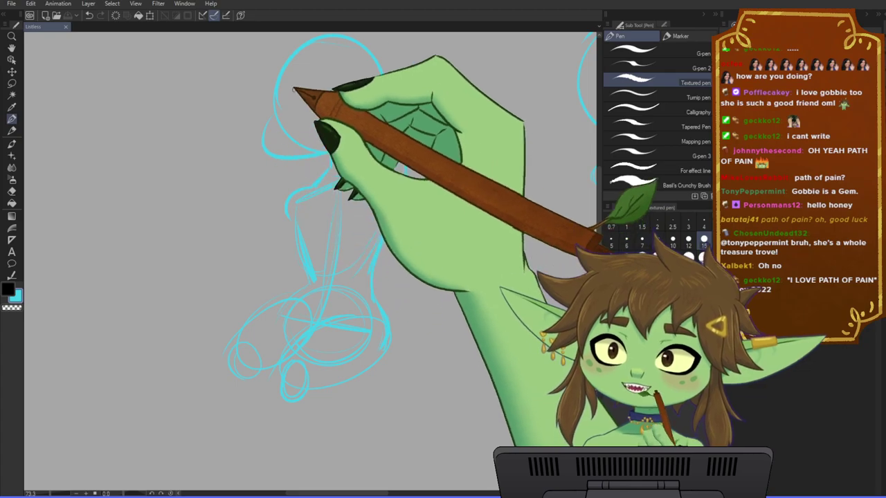
drag(415, 224, 411, 270)
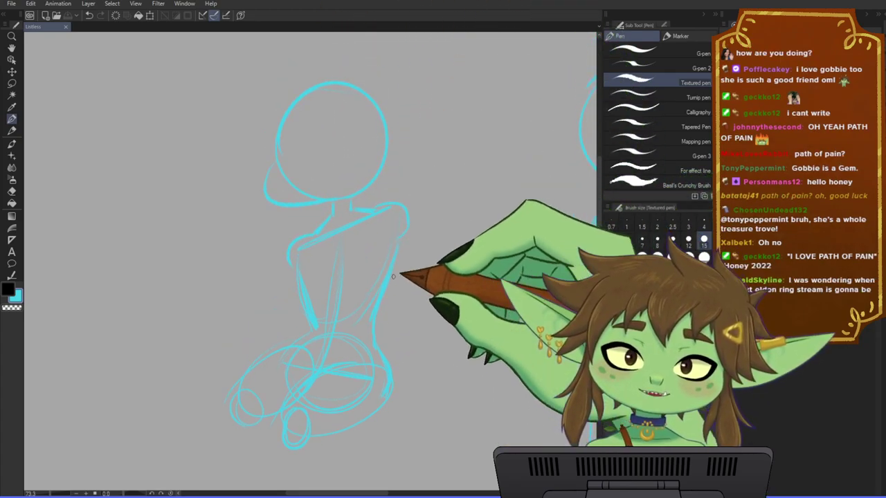
scroll(337, 268, up, 3)
mouse_move(470, 284)
mouse_down()
mouse_move(454, 286)
mouse_move(443, 270)
mouse_up()
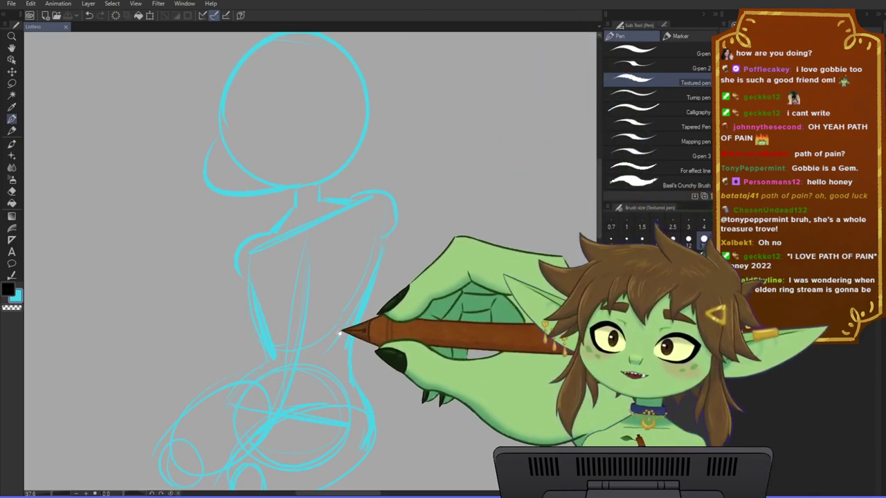
drag(340, 332, 330, 338)
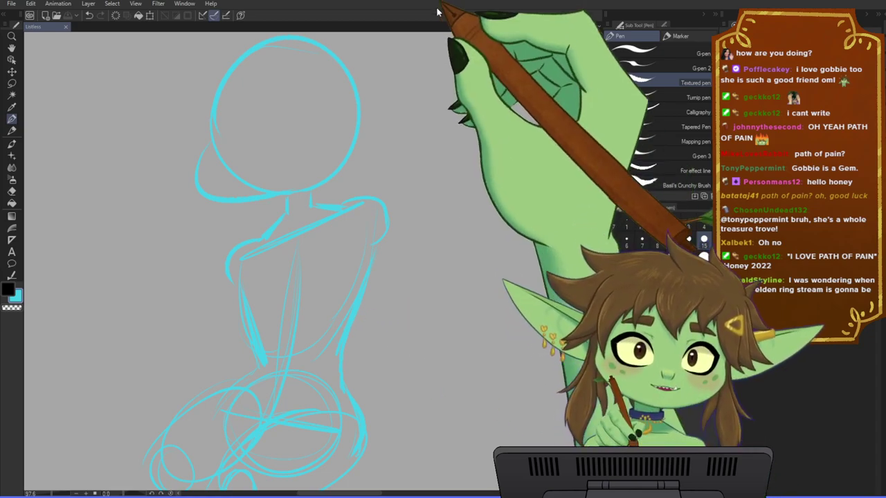
- Sketch long pointed ears extending outward from both sides of the second figure's head
drag(391, 128, 386, 146)
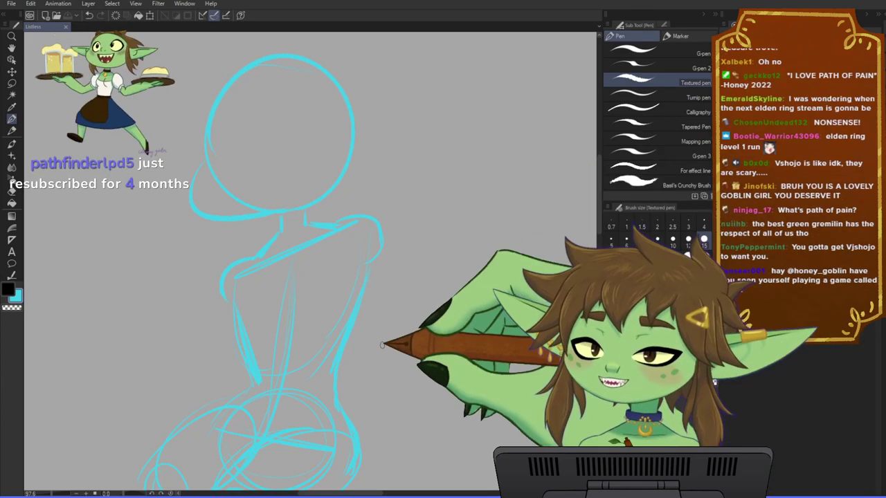
drag(379, 352, 380, 324)
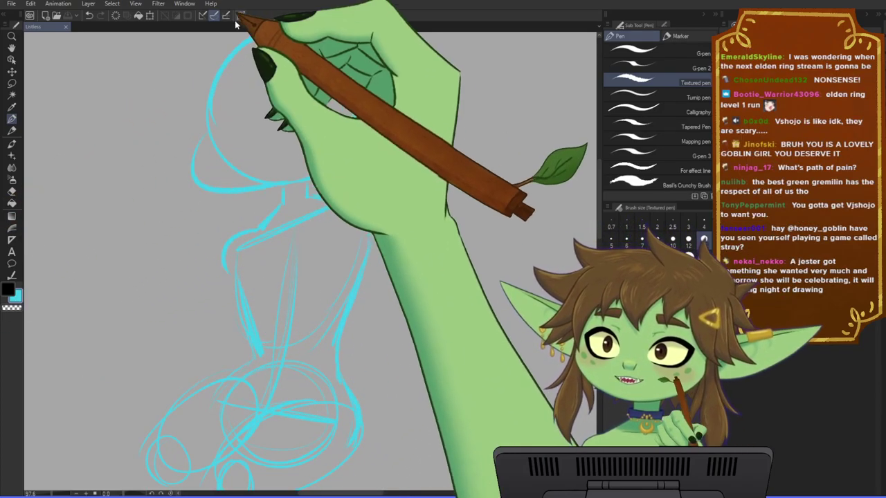
scroll(305, 381, down, 2)
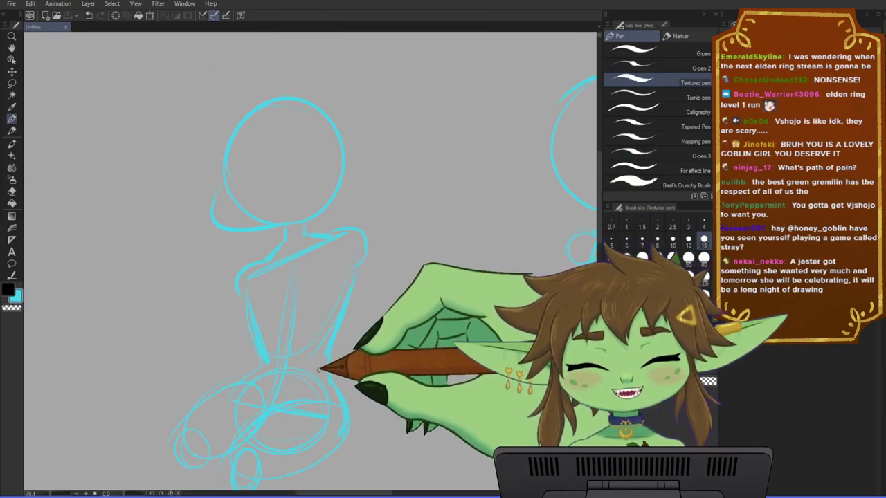
drag(333, 356, 379, 333)
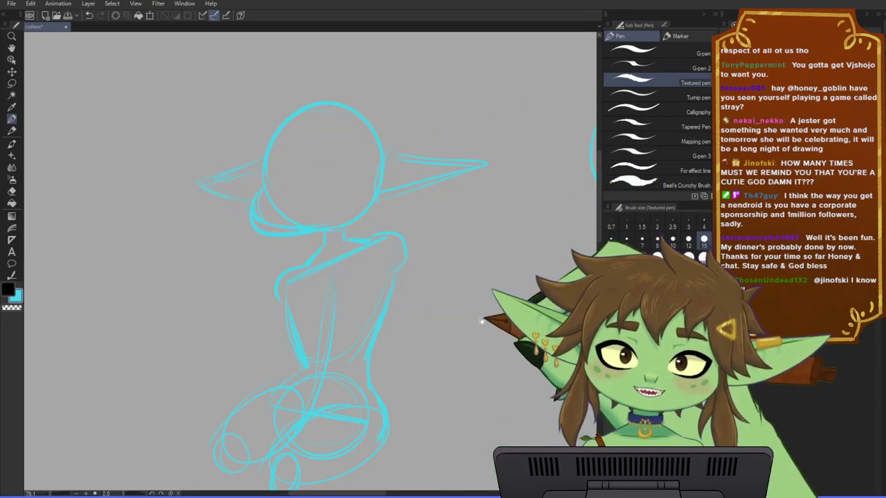
- Save the drawing and sketch a slightly slanted horizontal face guideline across the second figure's head
mouse_move(483, 319)
mouse_down()
mouse_move(466, 347)
mouse_move(483, 324)
mouse_up()
key(ctrl+s)
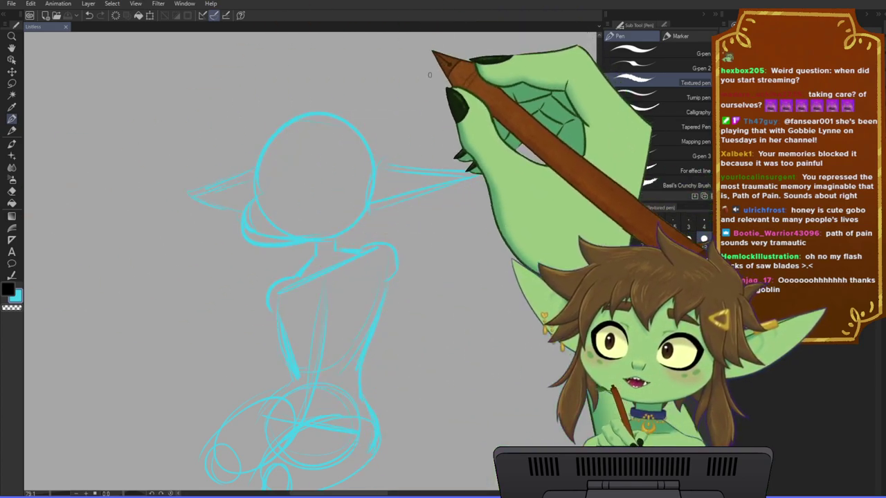
drag(344, 200, 294, 281)
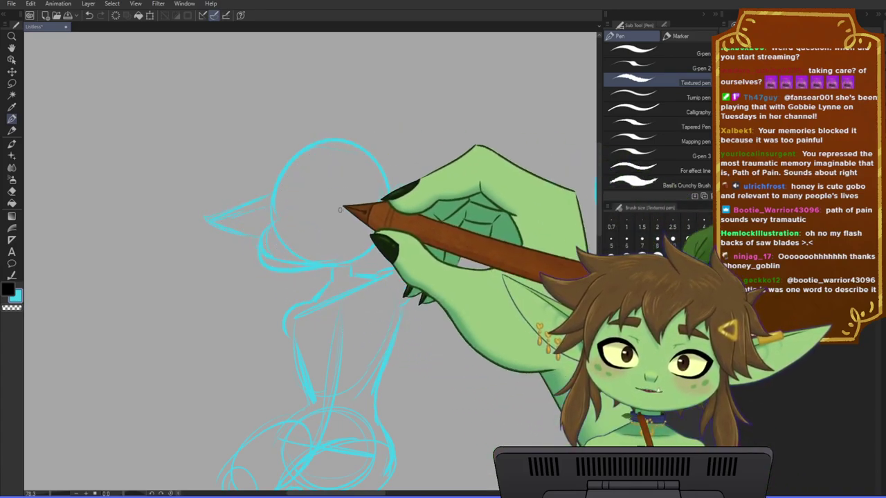
drag(420, 384, 443, 365)
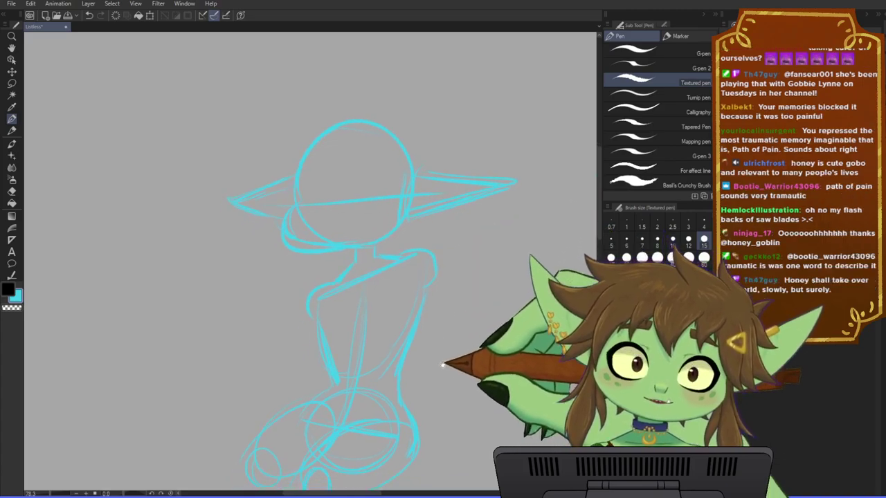
- Sketch the curved vertical face guideline on the second figure's head and swept hair contours around the skull
drag(342, 131, 324, 239)
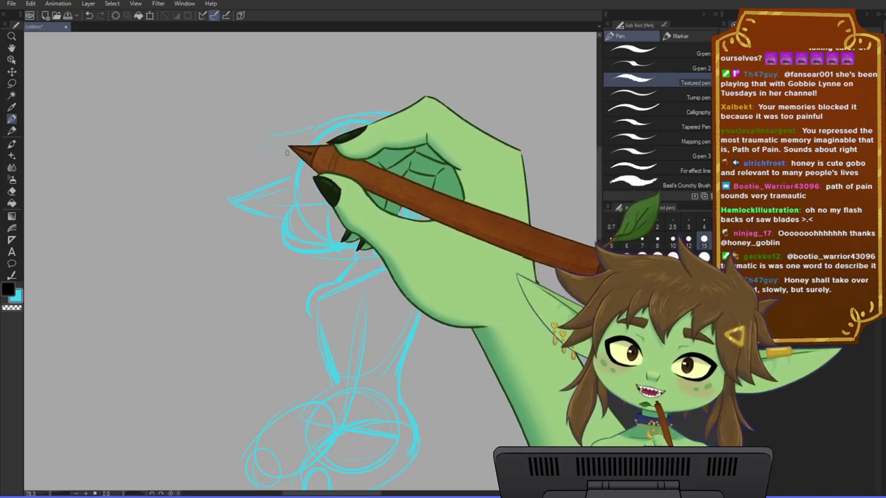
drag(335, 378, 354, 355)
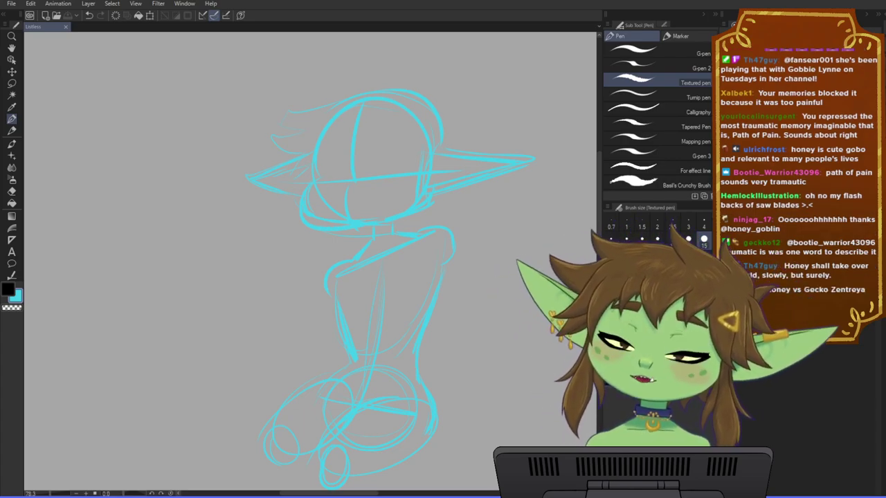
drag(392, 244, 394, 224)
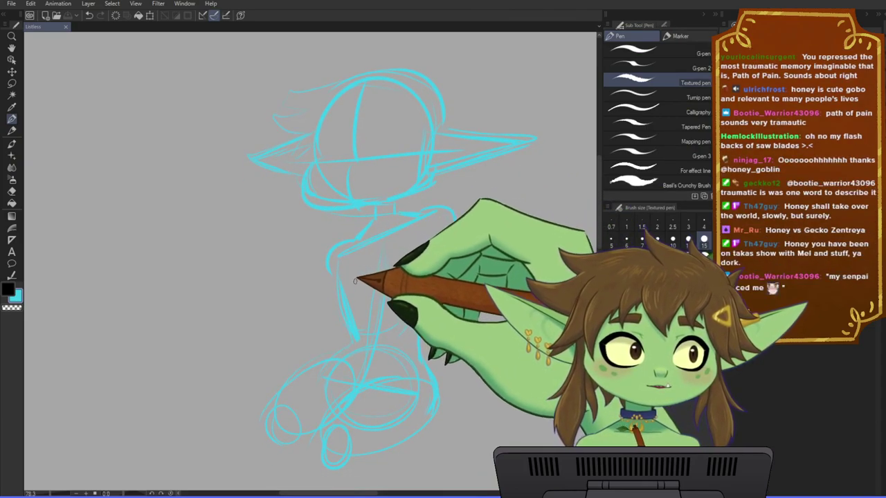
drag(358, 288, 343, 291)
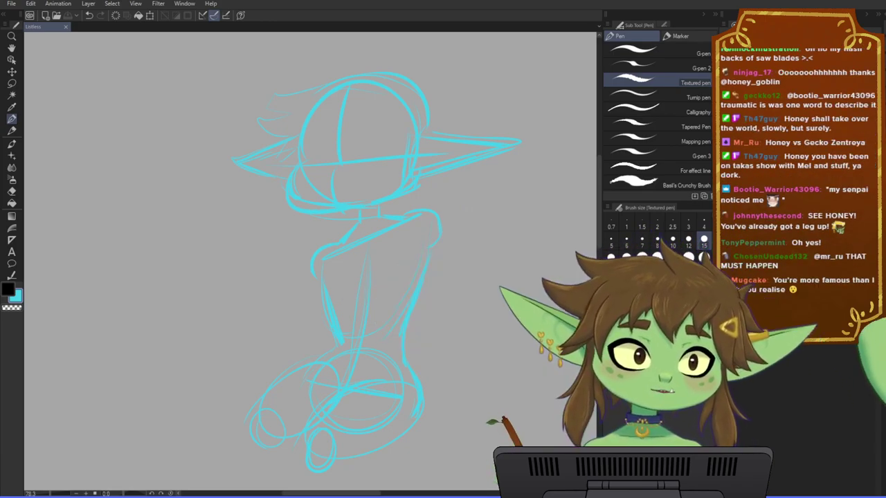
- Round out both of the second figure's shoulders with circular joint forms and reinforce the slanted shoulder line
scroll(389, 248, down, 1)
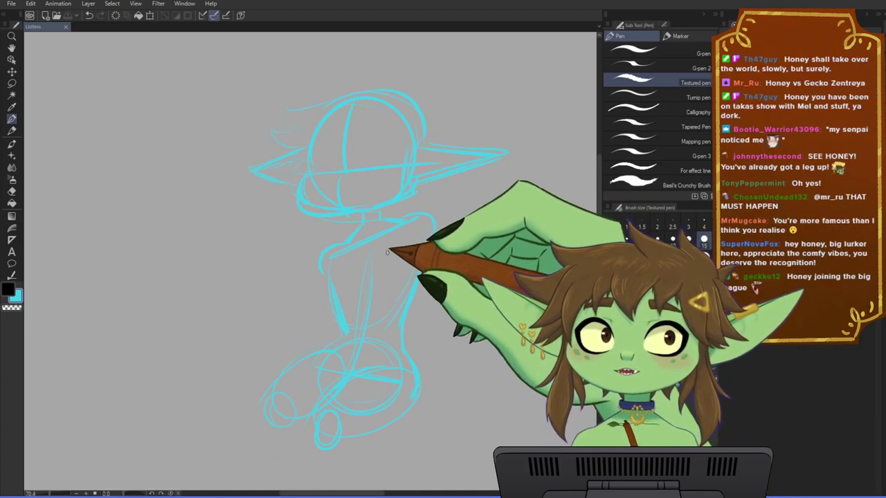
scroll(388, 250, up, 1)
drag(407, 263, 379, 287)
scroll(398, 285, up, 1)
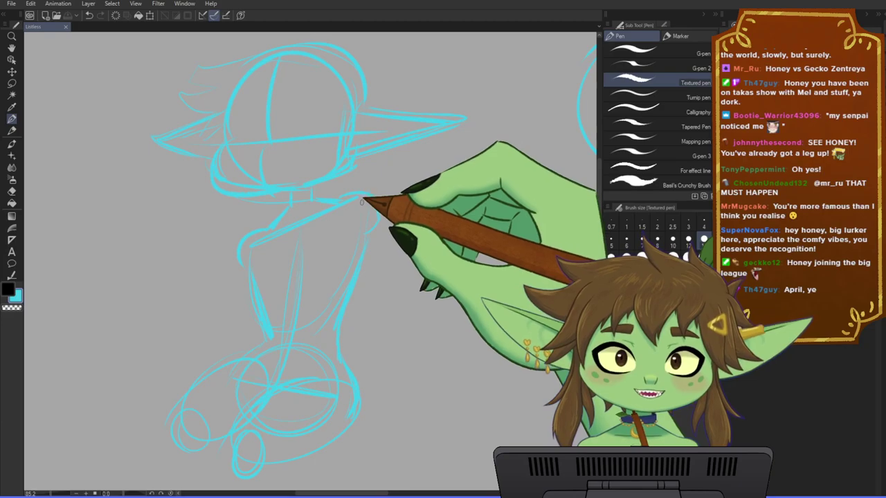
mouse_move(364, 201)
mouse_down()
mouse_move(332, 207)
mouse_move(341, 198)
mouse_up()
drag(251, 246, 328, 211)
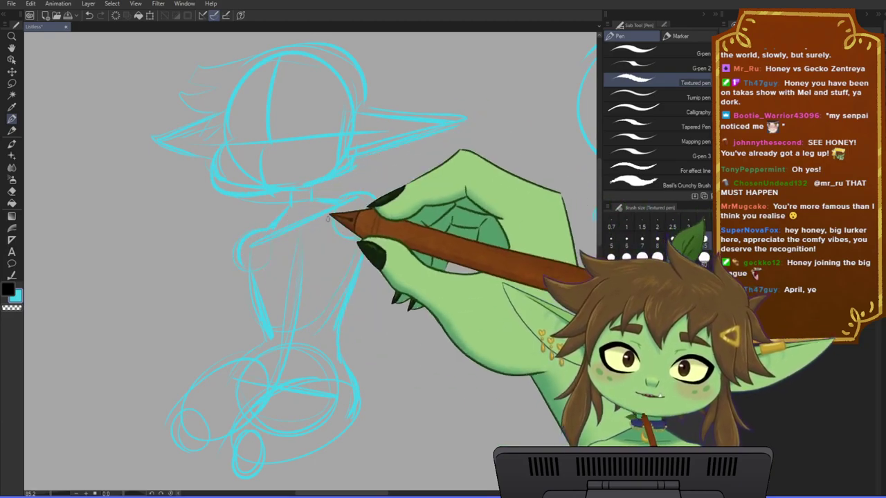
- Sketch curved centre and rib lines on the second figure's torso and darken the waist, hip and thigh contours
drag(281, 237, 278, 301)
mouse_move(301, 238)
mouse_down()
mouse_move(276, 270)
mouse_move(291, 340)
mouse_move(278, 243)
mouse_move(273, 315)
mouse_up()
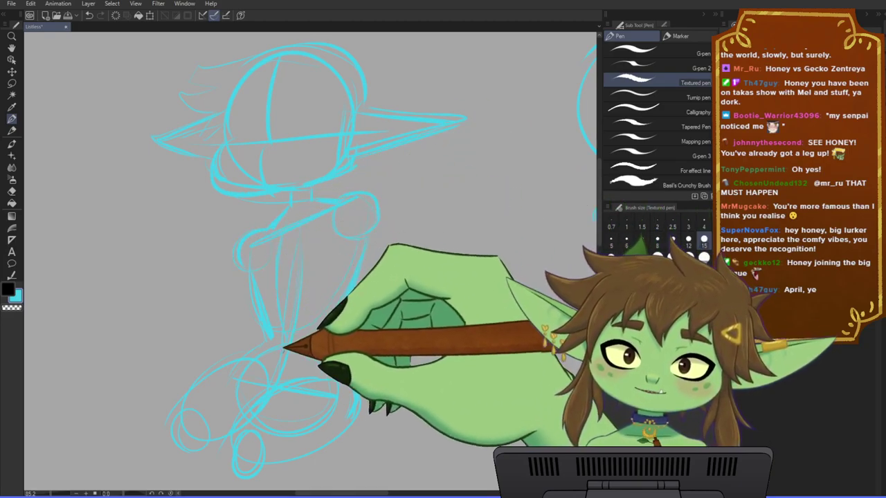
mouse_move(370, 240)
mouse_down()
mouse_move(339, 327)
mouse_move(352, 368)
mouse_up()
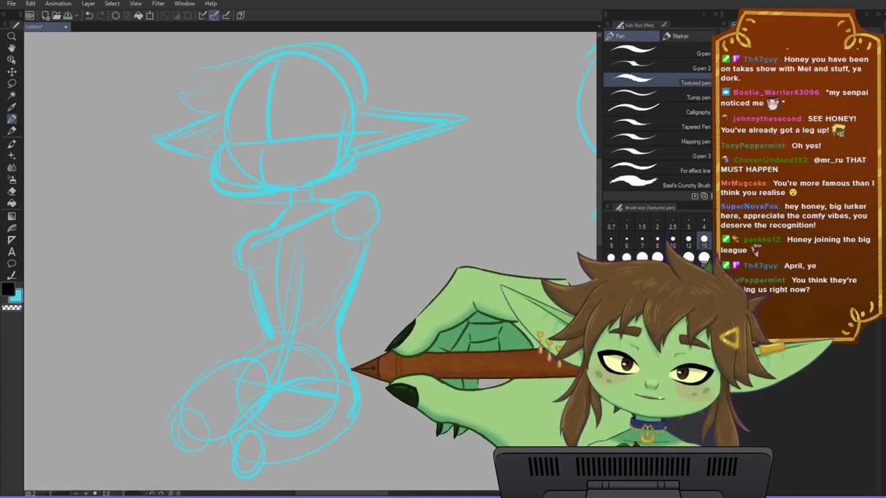
drag(267, 330, 239, 353)
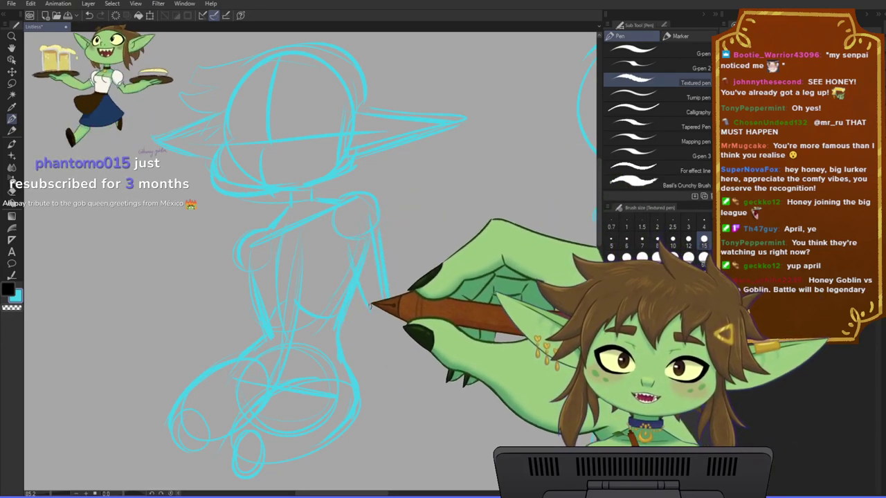
- Sketch the second figure's hanging arm with a forearm tapering to a point beside the hip, and save the drawing
mouse_move(367, 312)
mouse_down()
mouse_move(378, 380)
mouse_move(398, 406)
mouse_up()
mouse_move(378, 353)
mouse_down()
mouse_move(395, 371)
mouse_move(425, 335)
mouse_move(430, 388)
mouse_move(438, 363)
mouse_up()
key(ctrl+s)
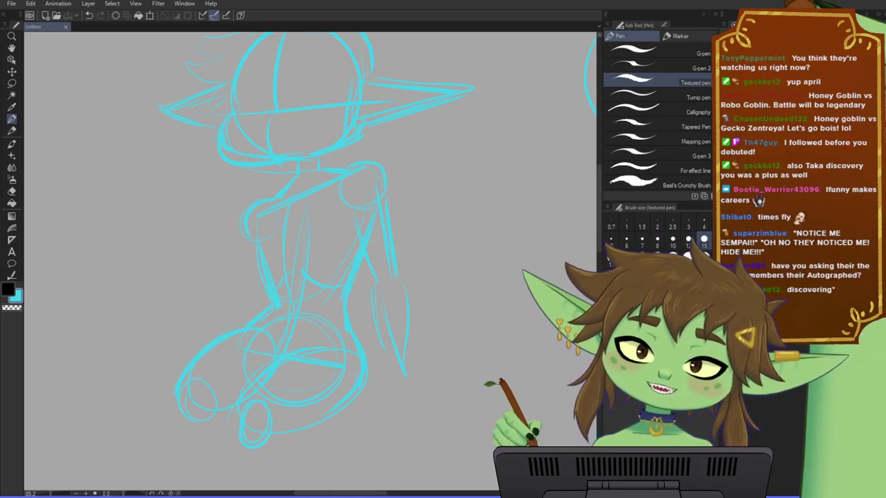
- Sketch the second figure's chest curves on both sides of the torso and strengthen the neck lines
scroll(406, 215, up, 1)
scroll(406, 219, down, 2)
scroll(324, 201, up, 2)
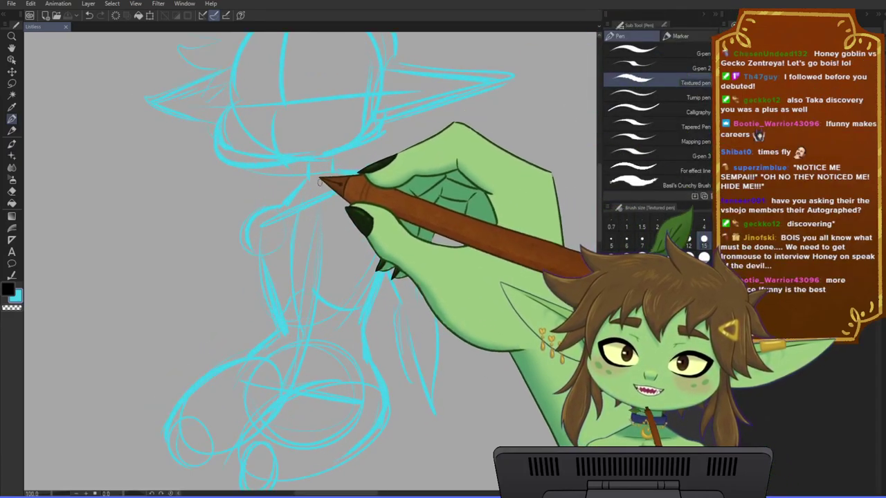
drag(353, 171, 411, 203)
scroll(374, 196, up, 3)
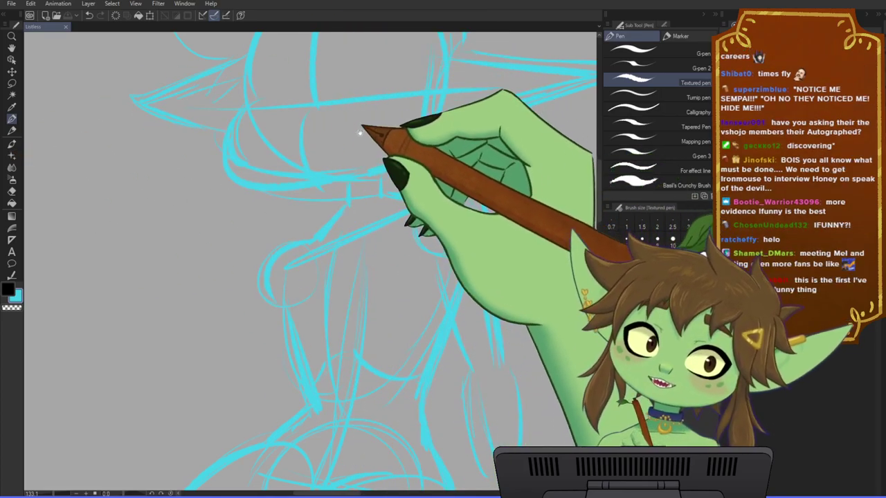
scroll(355, 132, down, 1)
drag(335, 137, 323, 188)
drag(374, 204, 372, 220)
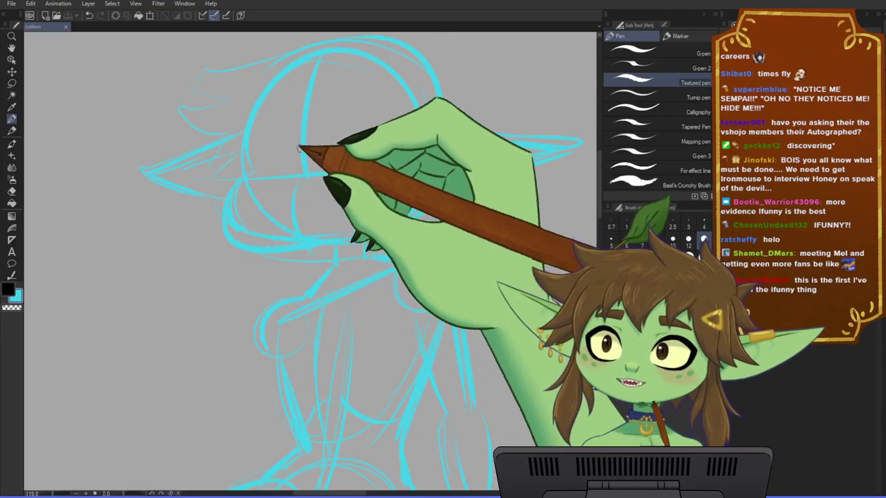
scroll(388, 198, down, 2)
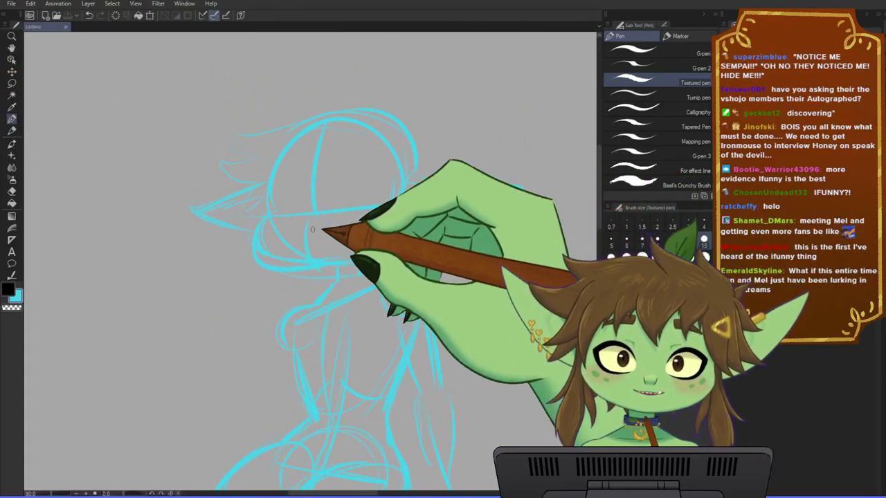
scroll(427, 277, up, 1)
drag(427, 277, 432, 252)
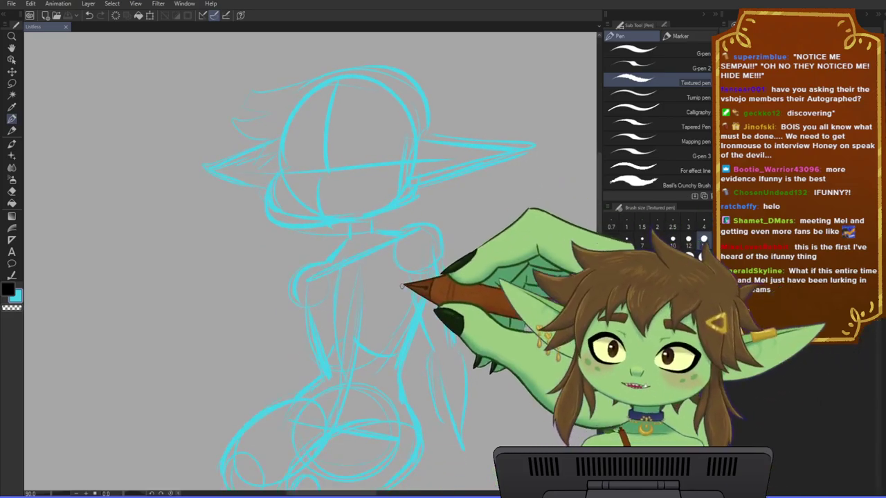
drag(382, 267, 387, 248)
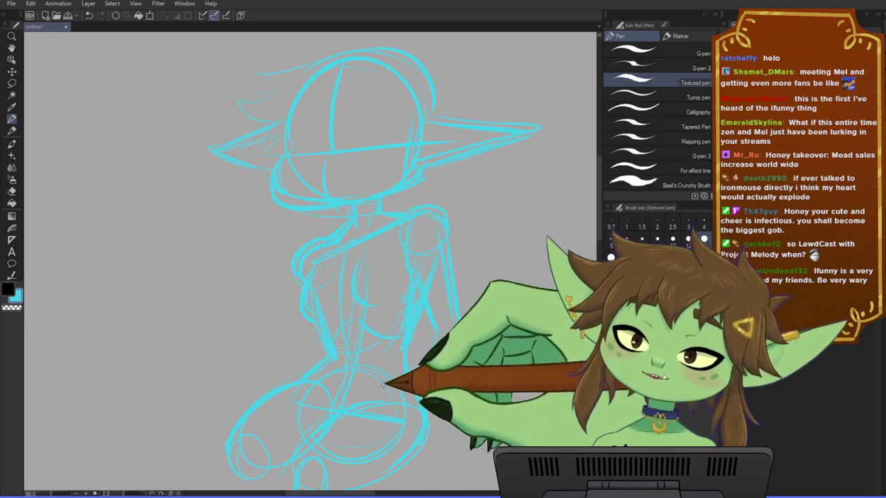
- Reinforce the second figure's knees with rounded contours around the knee ovals
drag(386, 405, 406, 395)
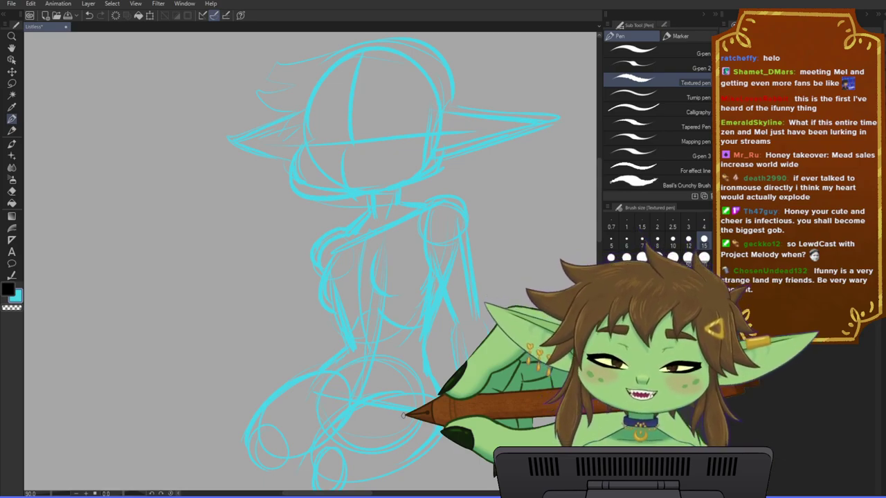
drag(464, 392, 461, 328)
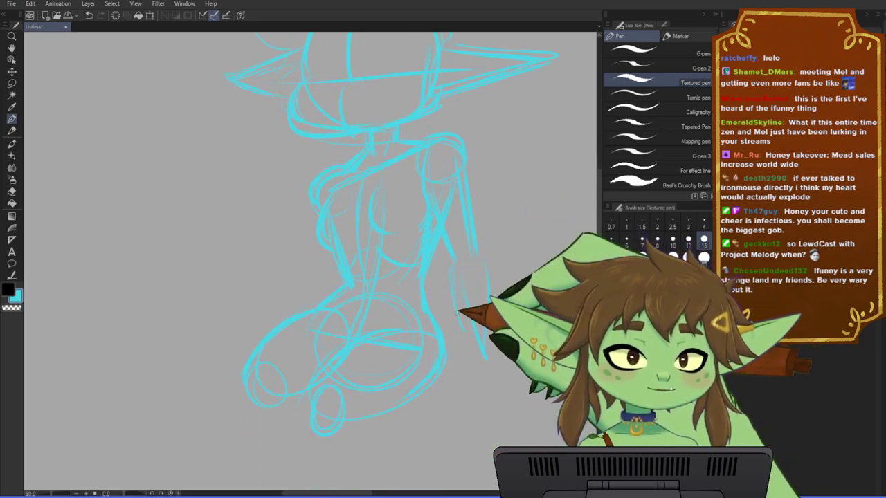
scroll(439, 315, down, 2)
scroll(408, 317, up, 1)
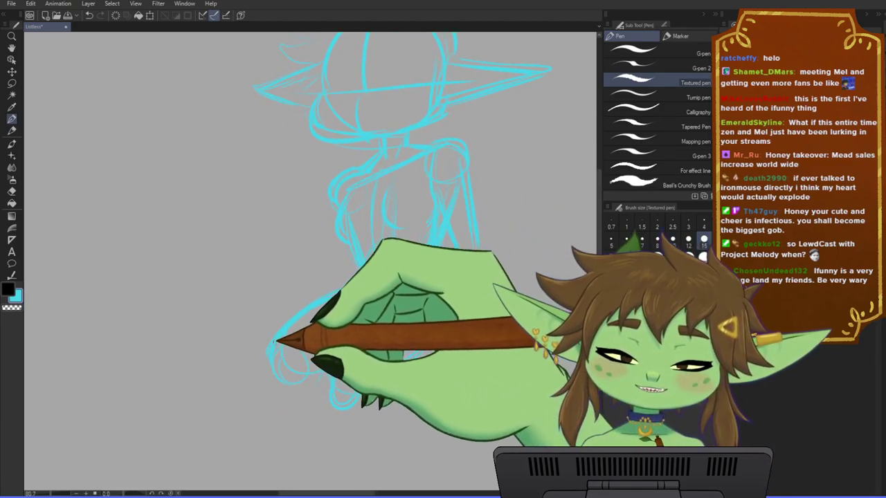
mouse_move(262, 358)
mouse_down()
mouse_move(299, 297)
mouse_move(294, 394)
mouse_move(326, 376)
mouse_up()
drag(338, 406, 335, 432)
mouse_move(457, 360)
mouse_down()
mouse_move(469, 323)
mouse_move(453, 300)
mouse_up()
- Sketch the second figure's lower legs tapering downward from both knees and save the drawing
mouse_move(330, 349)
mouse_down()
mouse_move(297, 433)
mouse_move(348, 371)
mouse_move(295, 438)
mouse_up()
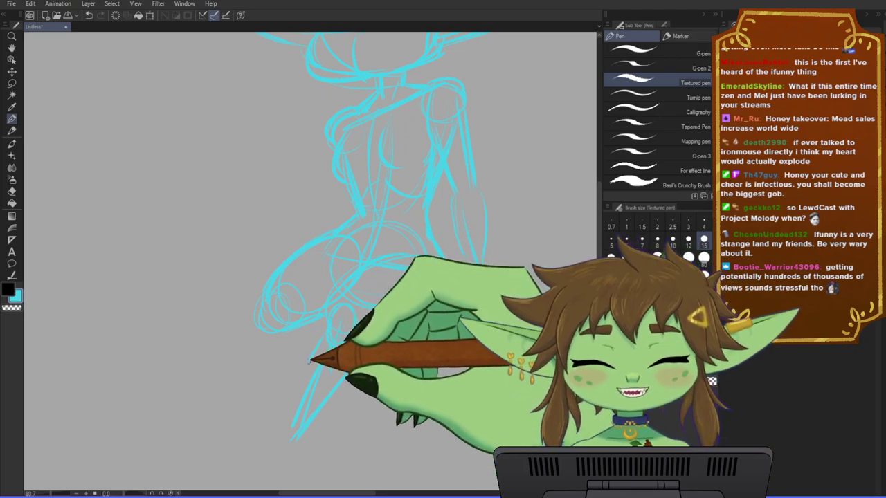
mouse_move(269, 333)
mouse_down()
mouse_move(253, 386)
mouse_move(256, 420)
mouse_move(285, 343)
mouse_move(301, 395)
mouse_up()
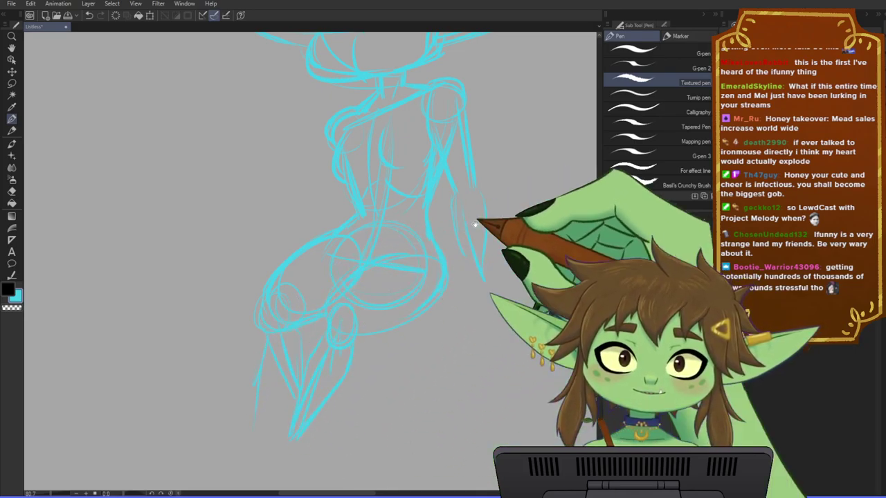
scroll(356, 306, up, 4)
drag(373, 436, 355, 390)
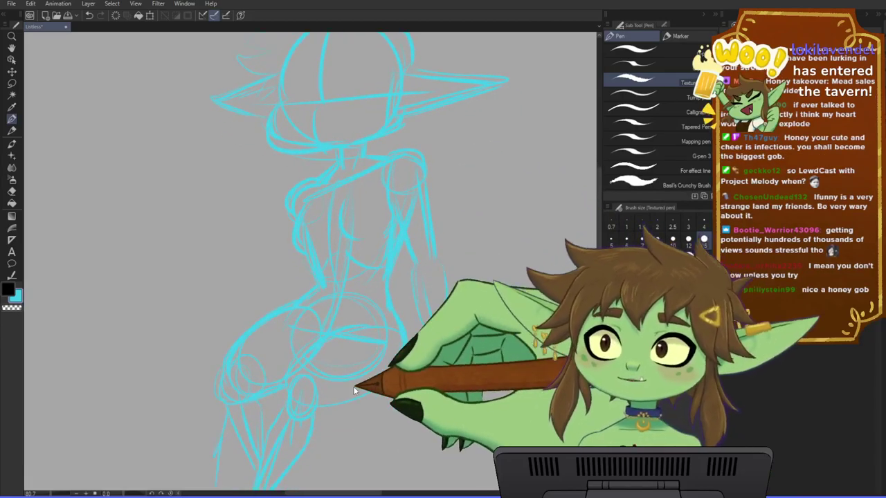
key(ctrl+s)
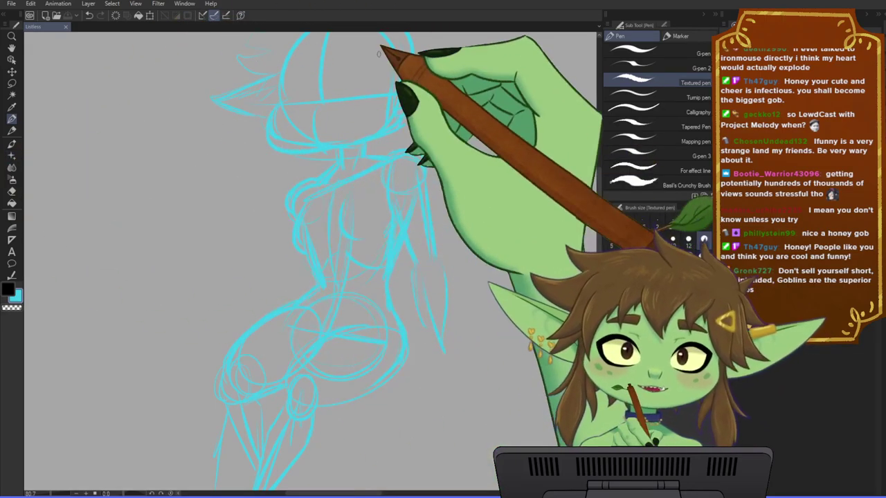
- Sketch spiky hair tufts on top of the second figure's head and a rounded hair shape behind it, above the ear
drag(311, 227, 323, 240)
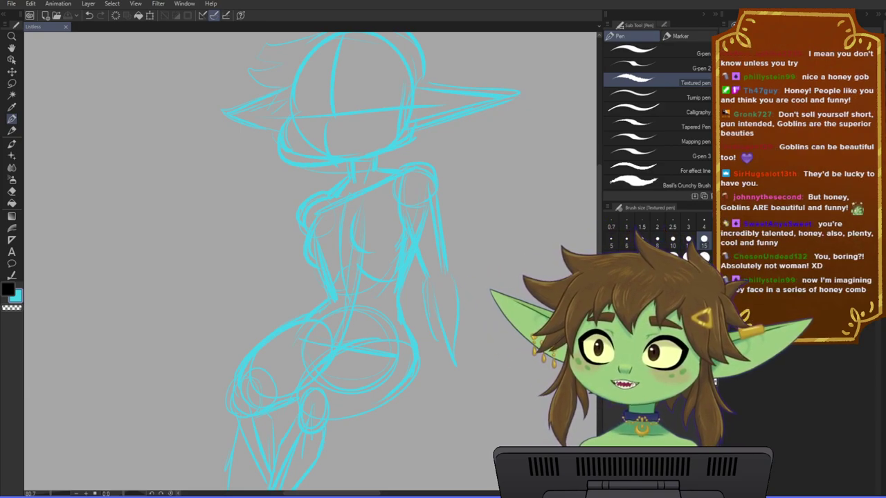
drag(306, 209, 324, 208)
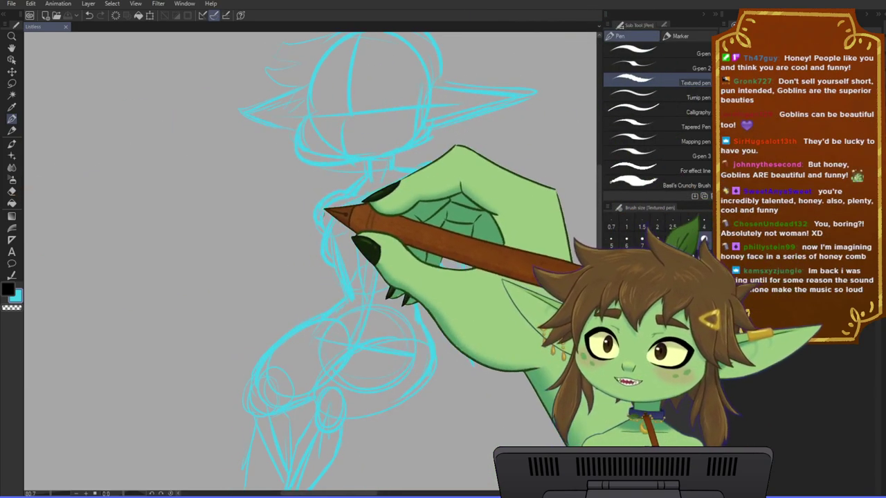
mouse_move(403, 148)
mouse_down()
mouse_move(337, 195)
mouse_move(360, 196)
mouse_move(300, 261)
mouse_move(346, 249)
mouse_up()
scroll(311, 251, up, 2)
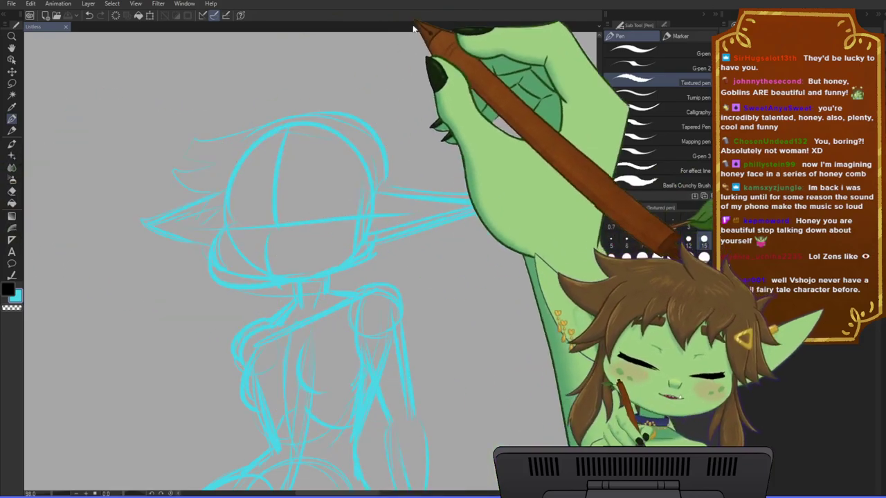
drag(354, 194, 374, 187)
scroll(365, 197, down, 1)
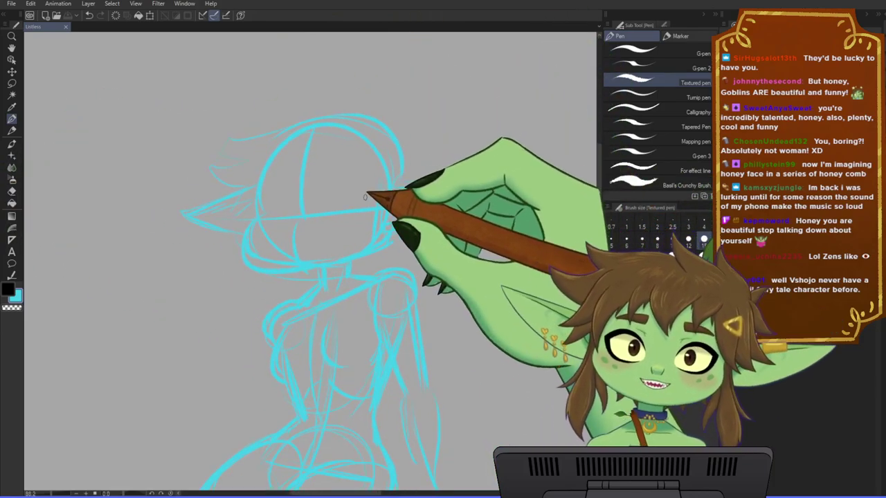
mouse_move(395, 135)
mouse_down()
mouse_move(396, 84)
mouse_move(347, 104)
mouse_move(280, 83)
mouse_move(285, 129)
mouse_up()
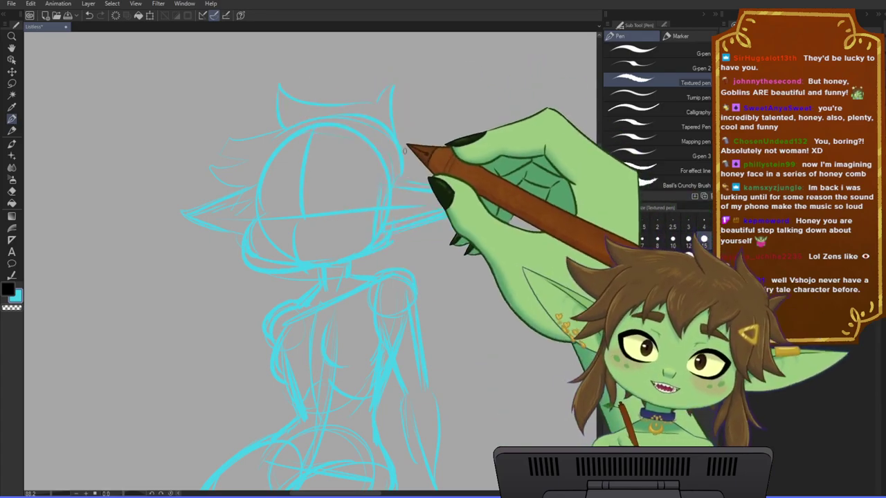
mouse_move(403, 132)
mouse_down()
mouse_move(420, 104)
mouse_move(420, 160)
mouse_up()
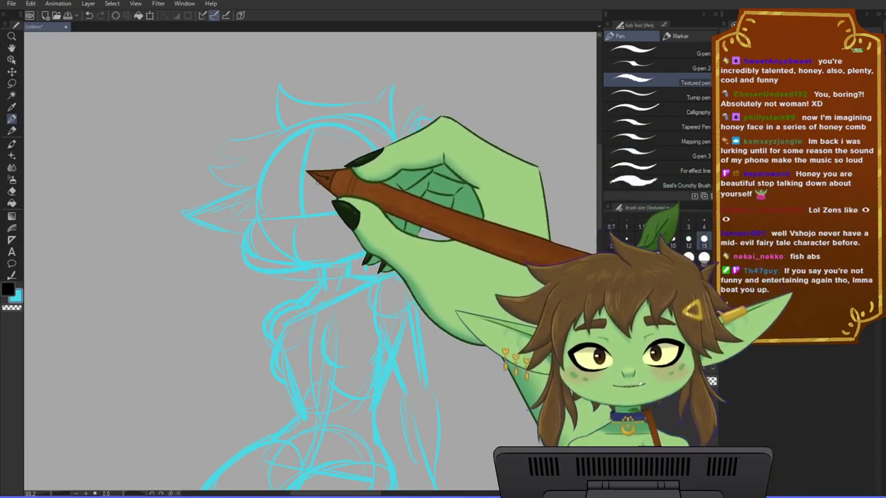
- Sketch angled brow strokes above the horizontal guideline on the second figure's face and save the drawing
drag(418, 204, 423, 228)
mouse_move(274, 212)
mouse_down()
mouse_move(306, 175)
mouse_move(335, 174)
mouse_move(340, 212)
mouse_up()
drag(339, 213, 377, 182)
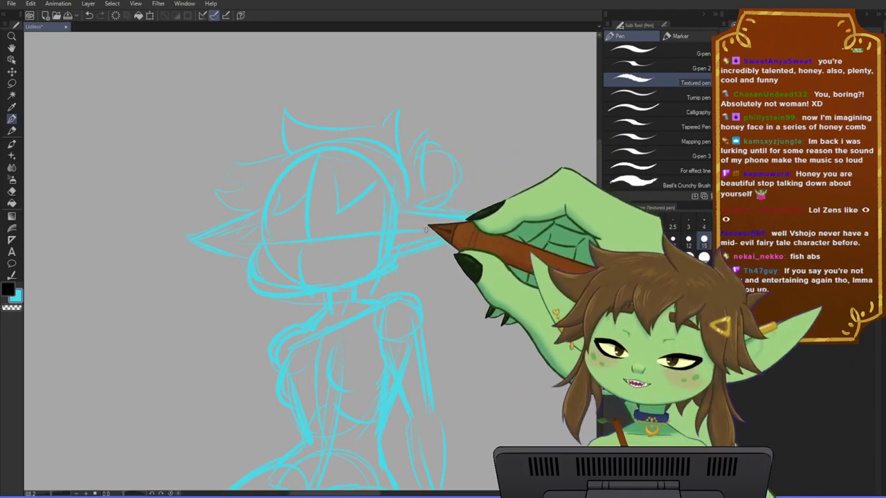
key(ctrl+s)
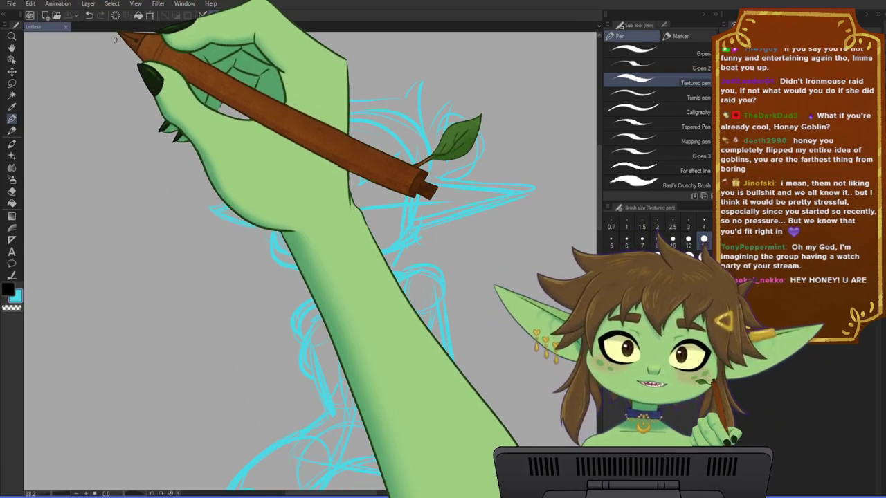
- Reinforce the second figure's neck and the upper arm with firmer strokes, rounding the arm off at the elbow
drag(345, 282, 356, 297)
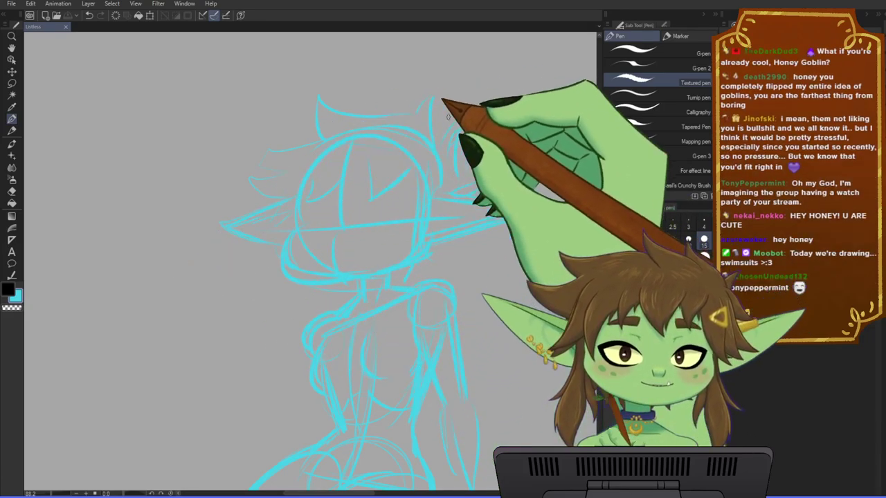
drag(574, 294, 545, 294)
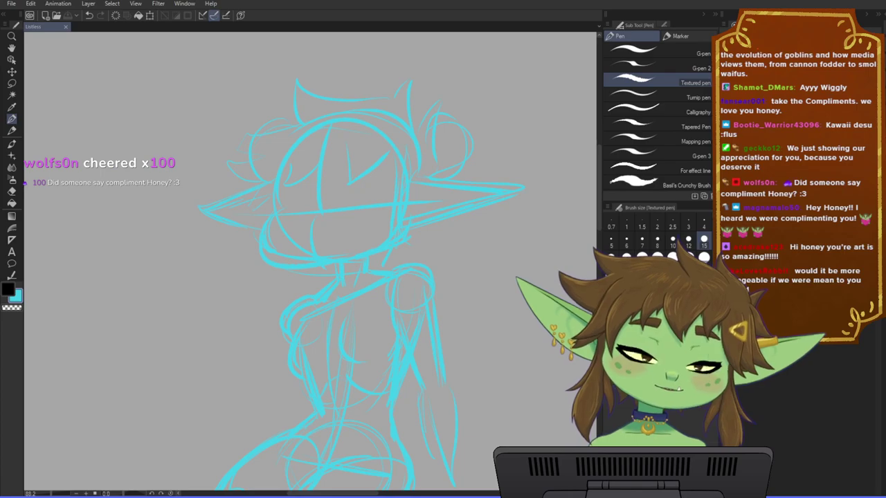
mouse_move(391, 261)
mouse_down()
mouse_move(396, 251)
mouse_move(375, 254)
mouse_up()
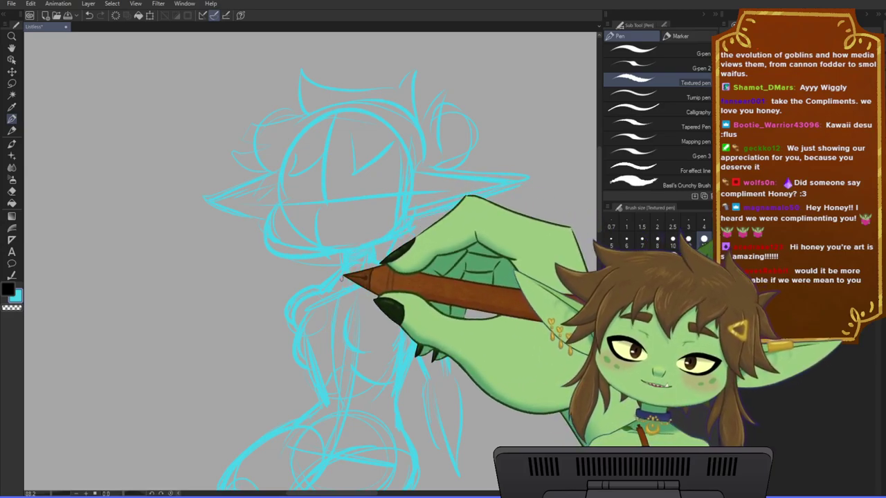
scroll(350, 280, down, 1)
drag(364, 288, 381, 281)
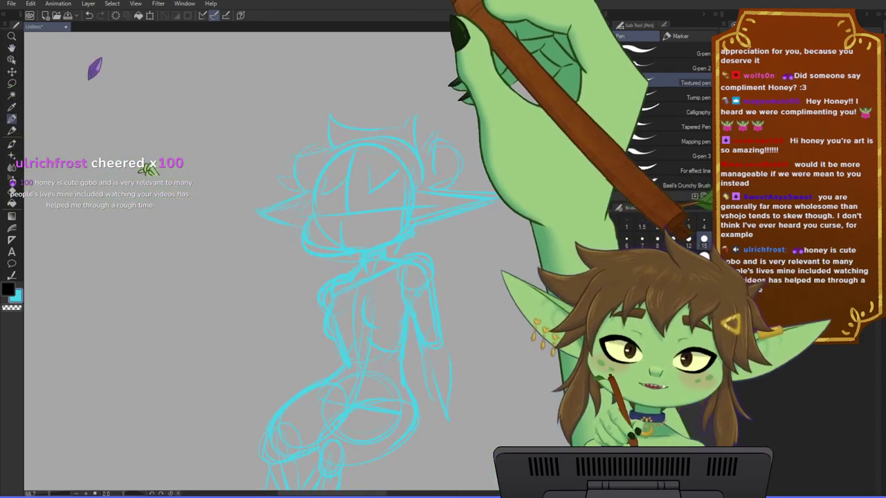
scroll(439, 281, up, 2)
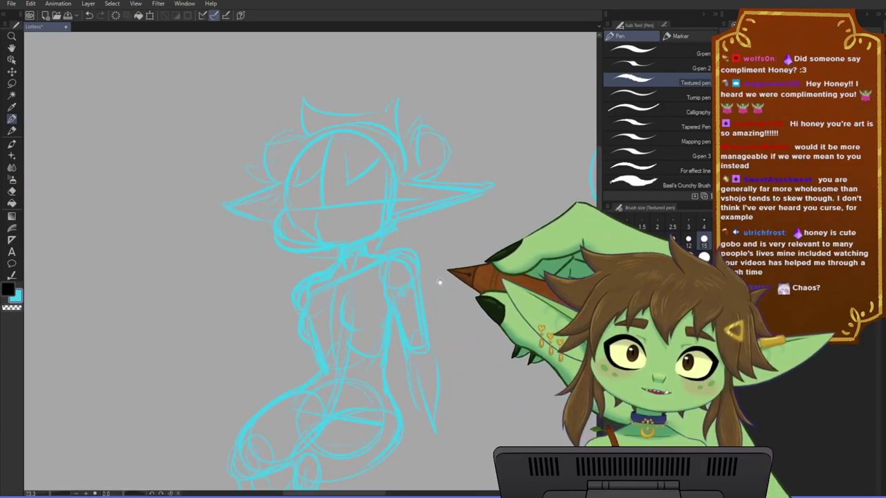
scroll(328, 271, up, 1)
drag(333, 271, 346, 262)
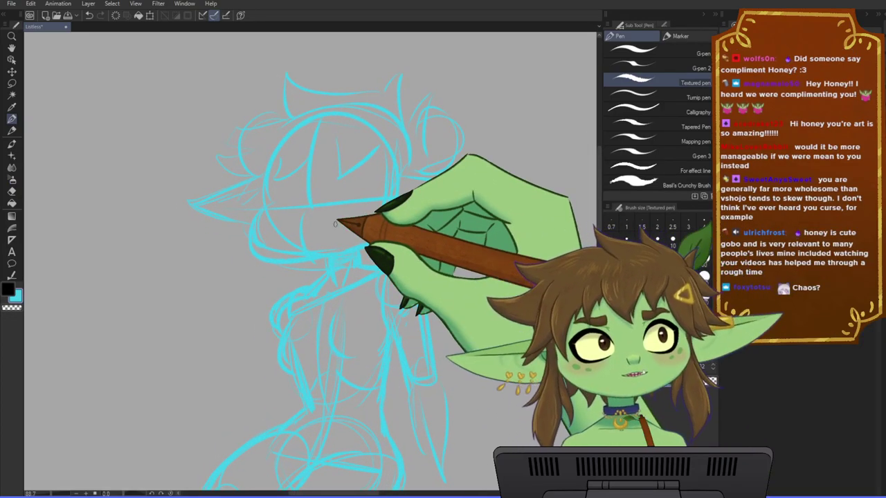
- Strengthen the second figure's lower legs and sketch a pointed foot below the ankle
scroll(336, 224, down, 1)
drag(336, 220, 353, 183)
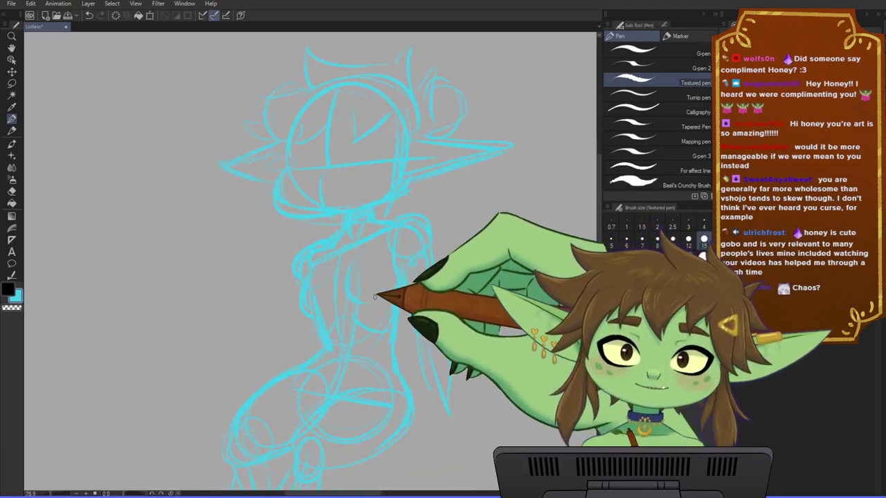
scroll(373, 296, down, 1)
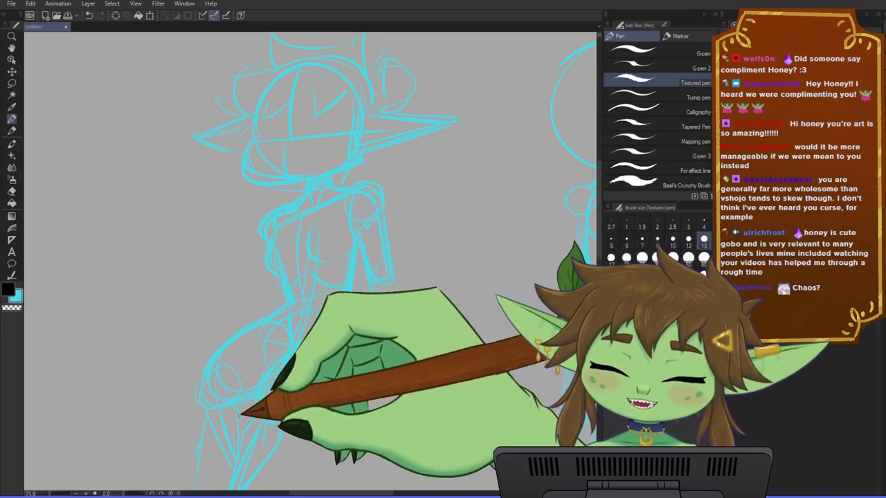
mouse_move(310, 455)
mouse_down()
mouse_move(325, 378)
mouse_move(359, 363)
mouse_up()
scroll(320, 381, down, 1)
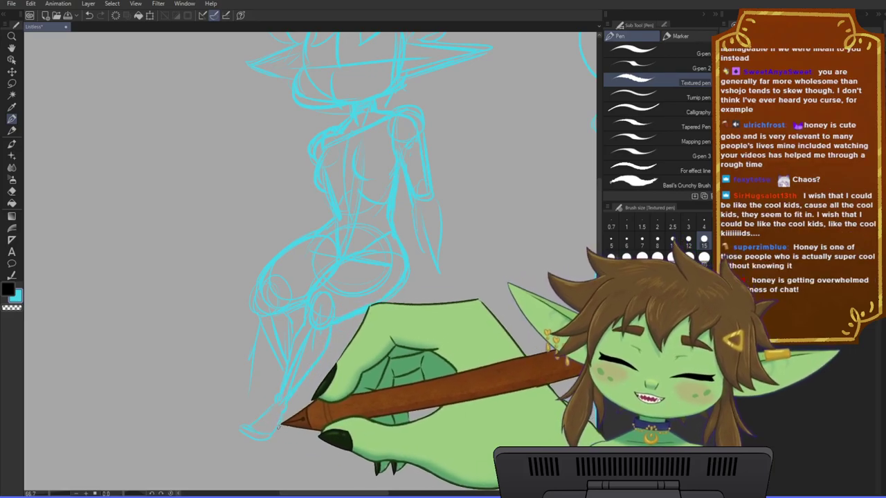
drag(286, 403, 315, 396)
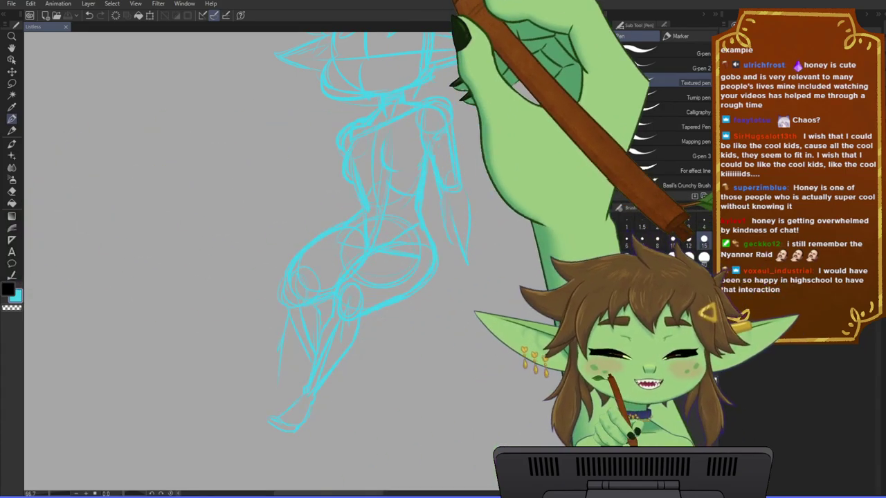
- Recolour the second figure's lines to dark teal, pick that teal as the drawing colour and save the drawing
drag(450, 162, 433, 219)
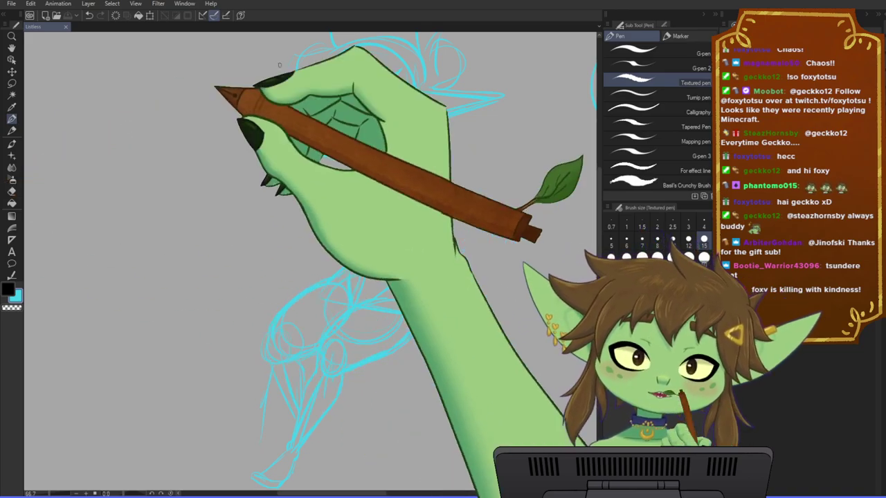
drag(361, 251, 372, 260)
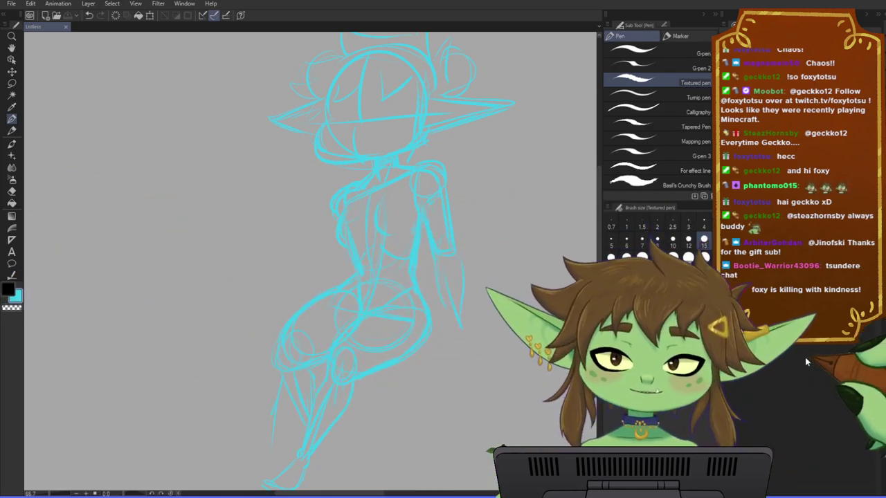
drag(365, 286, 326, 309)
scroll(299, 275, down, 1)
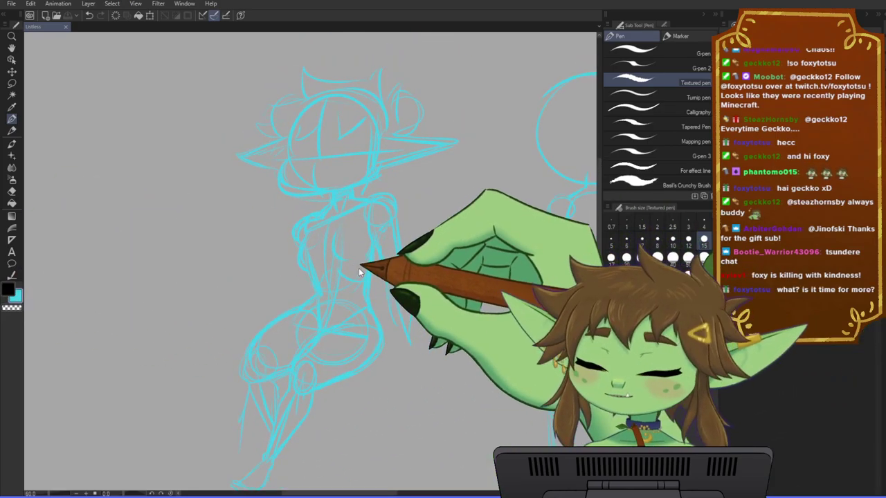
key(ctrl+t)
drag(417, 108, 373, 114)
click(549, 44)
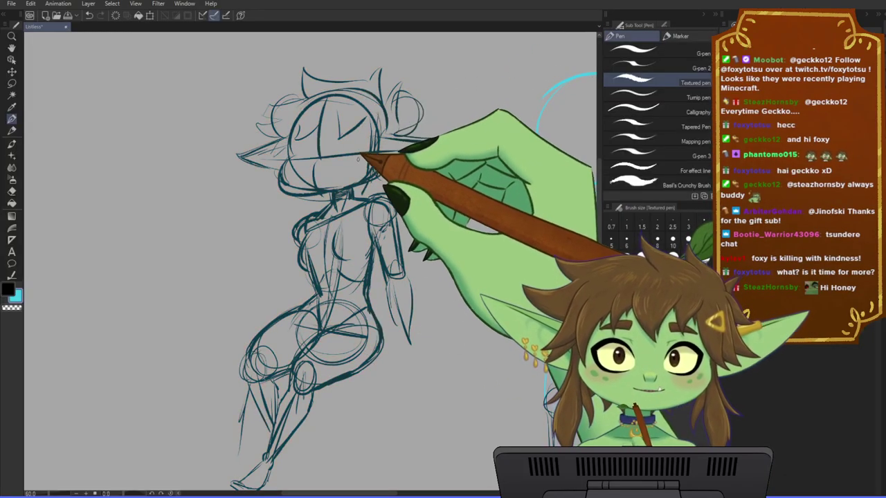
alt+click(374, 175)
drag(386, 224, 421, 252)
key(ctrl+s)
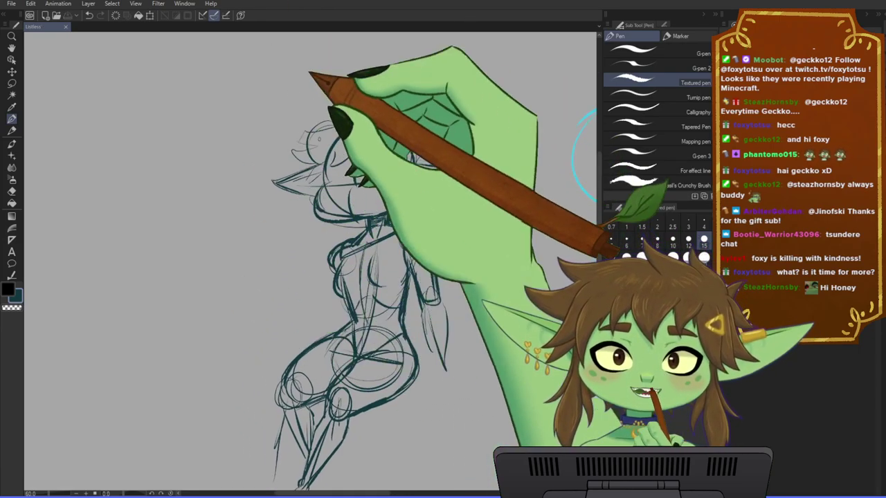
- Sketch loose strands inside the rounded hair shapes on both sides of the second figure's head and save the drawing
drag(349, 274, 322, 277)
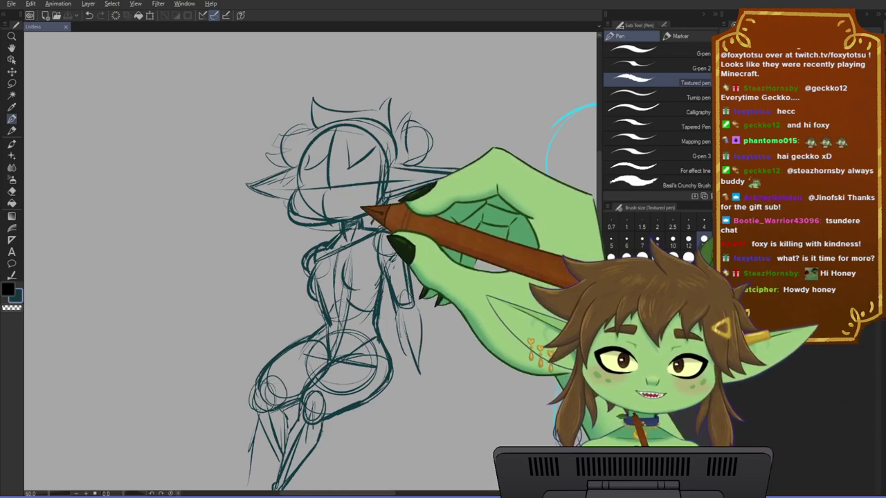
drag(402, 309, 380, 301)
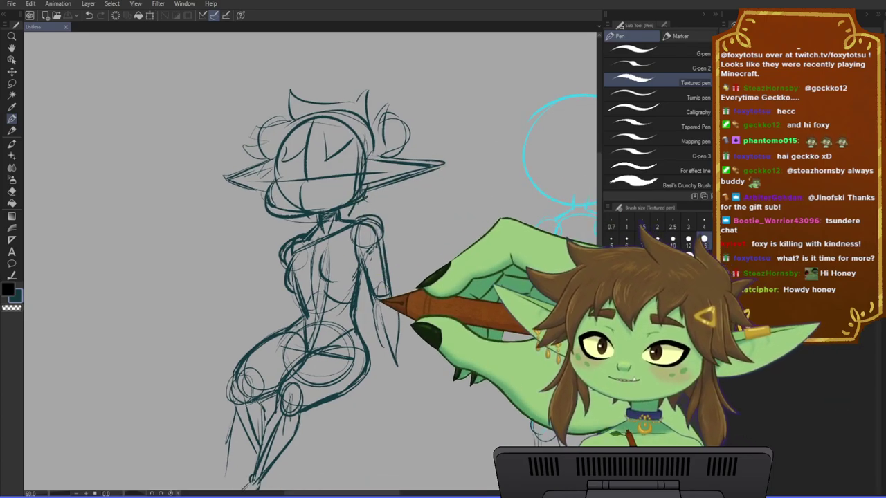
scroll(357, 240, up, 2)
drag(316, 264, 324, 287)
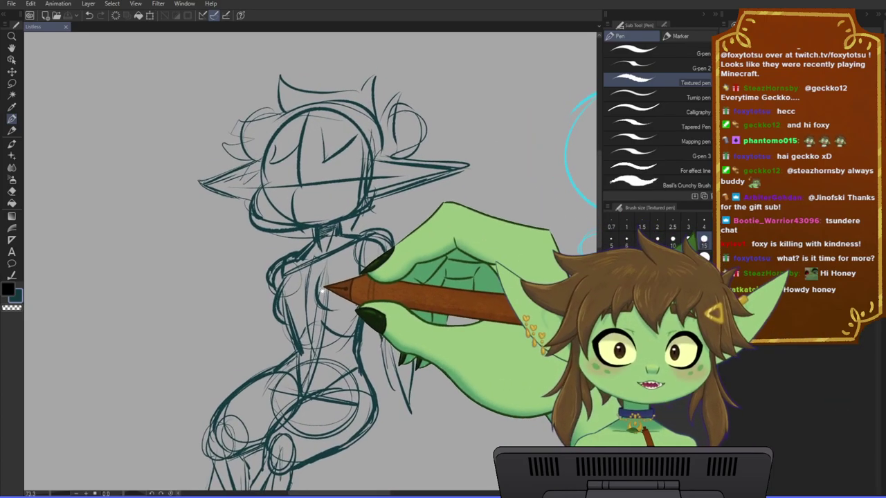
scroll(335, 240, up, 1)
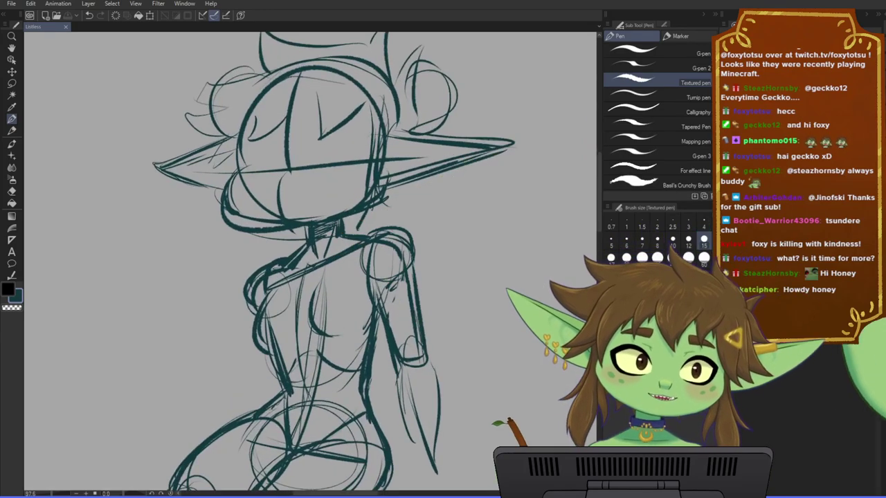
drag(412, 243, 418, 259)
scroll(418, 257, down, 2)
mouse_move(453, 150)
mouse_down()
mouse_move(452, 213)
mouse_move(421, 186)
mouse_up()
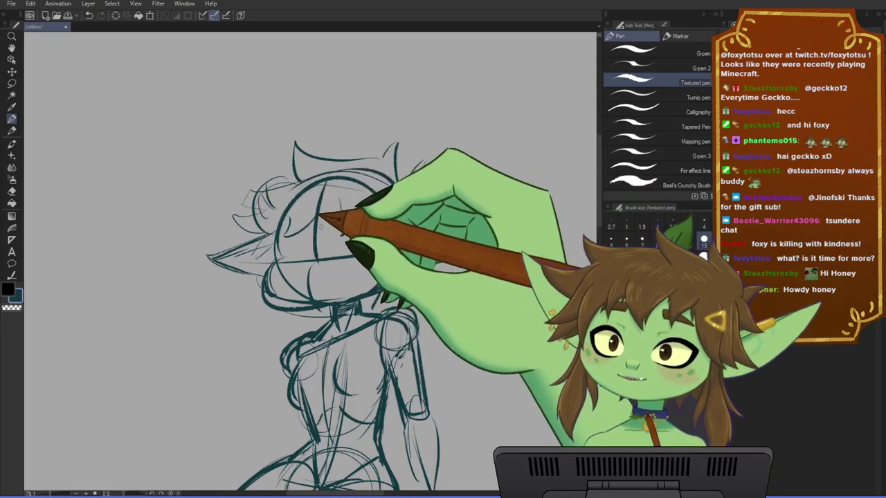
drag(363, 345, 376, 312)
key(ctrl+s)
- Sketch fuller rounded chest contours on the second figure's torso
scroll(370, 311, down, 2)
drag(368, 408, 368, 368)
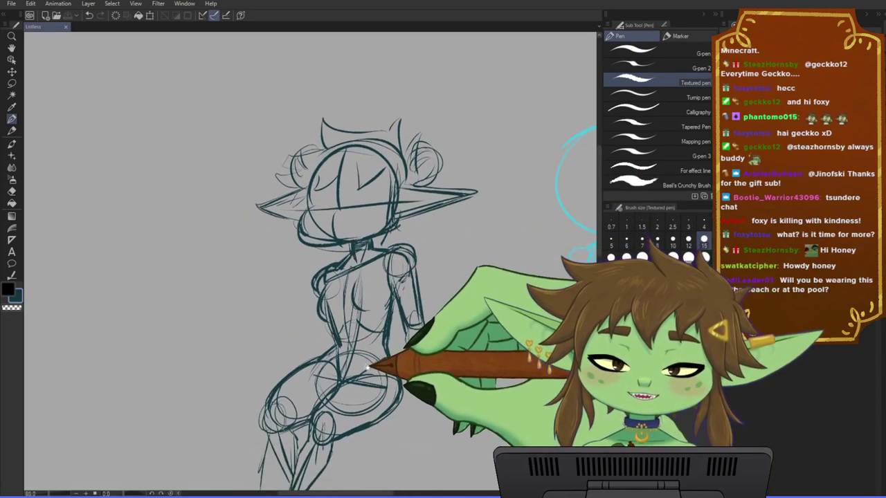
key(minus)
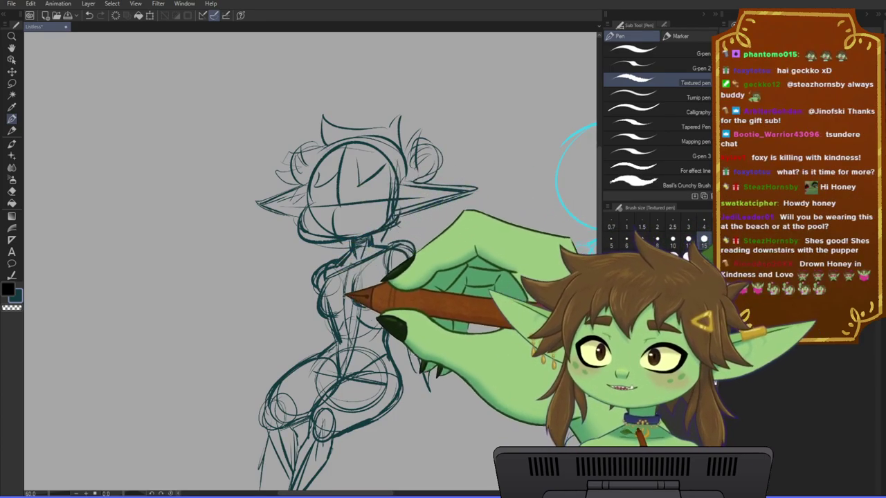
mouse_move(365, 356)
mouse_down()
mouse_move(374, 348)
mouse_move(349, 342)
mouse_up()
scroll(375, 340, up, 3)
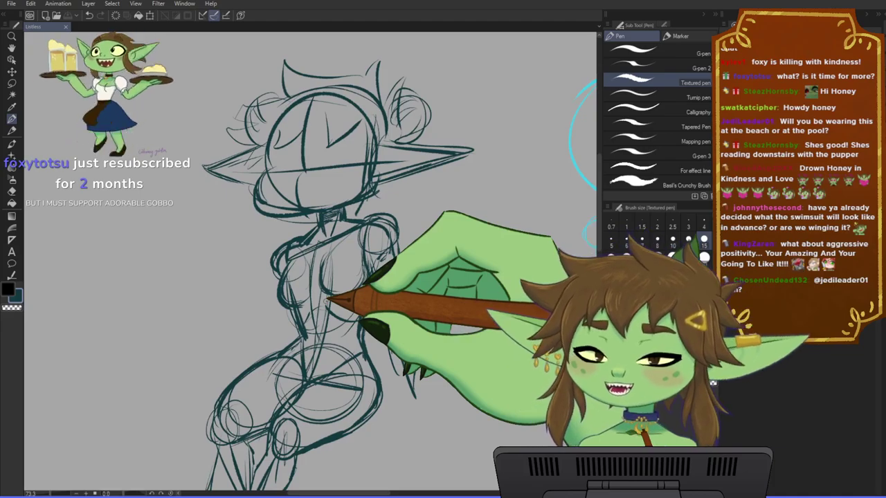
scroll(330, 298, down, 1)
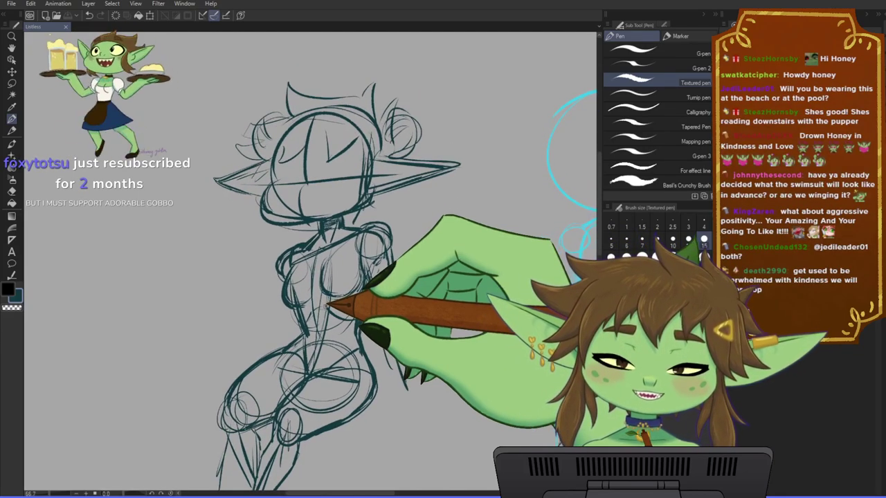
drag(339, 337, 357, 326)
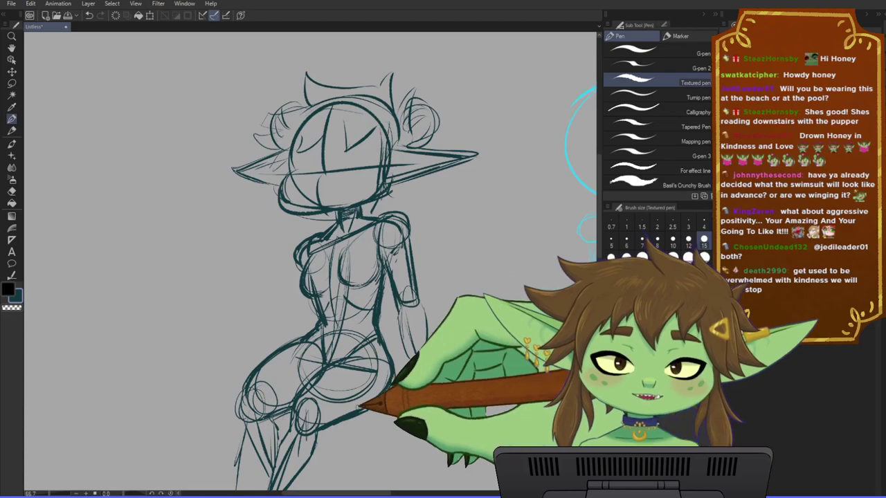
- Lasso the second figure's head, hair and ears, then enlarge them slightly and reposition them above the neck
scroll(421, 253, down, 4)
mouse_move(380, 269)
mouse_down()
mouse_move(319, 282)
mouse_move(321, 276)
mouse_up()
key(m)
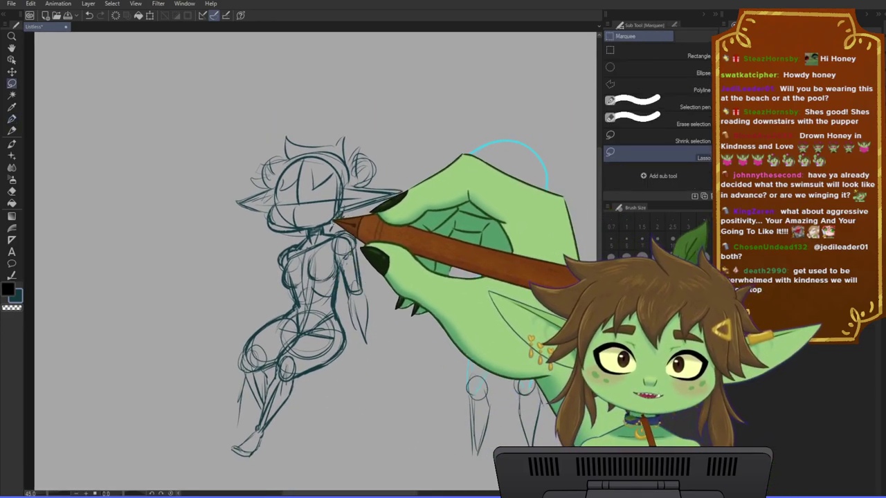
mouse_move(327, 228)
mouse_down()
mouse_move(227, 213)
mouse_move(409, 194)
mouse_up()
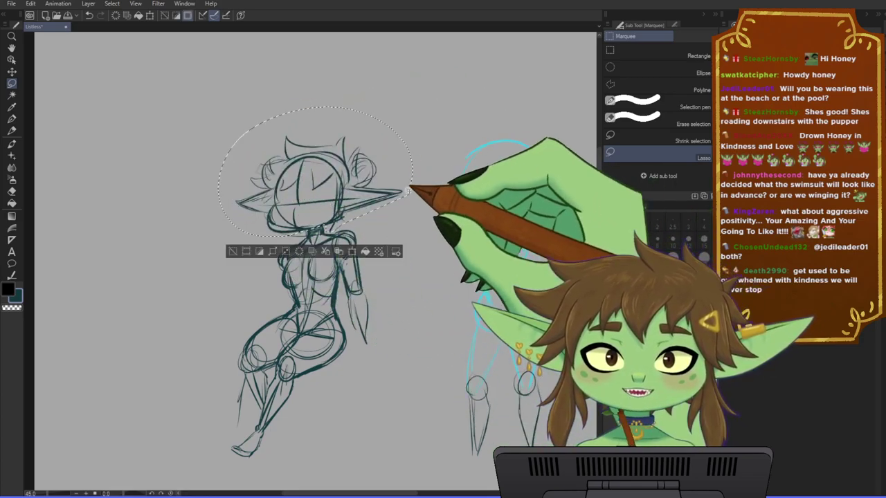
key(ctrl+t)
drag(413, 106, 391, 121)
drag(356, 192, 366, 192)
drag(398, 122, 435, 98)
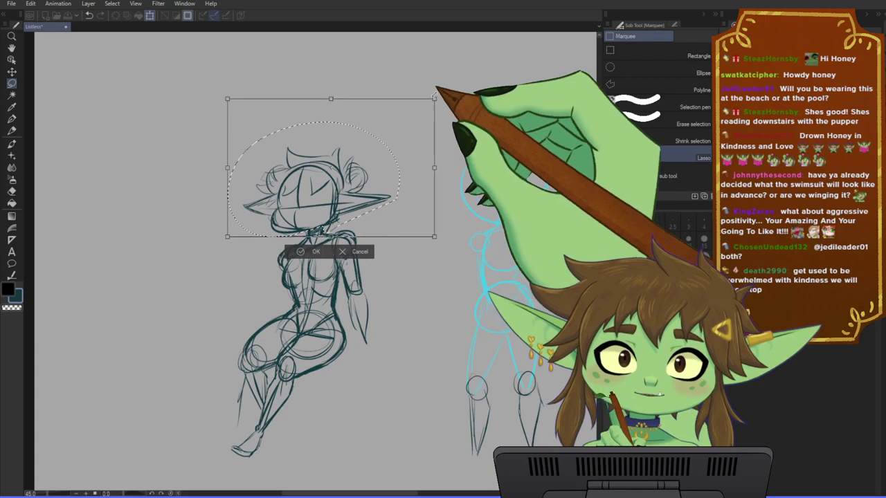
drag(397, 160, 378, 163)
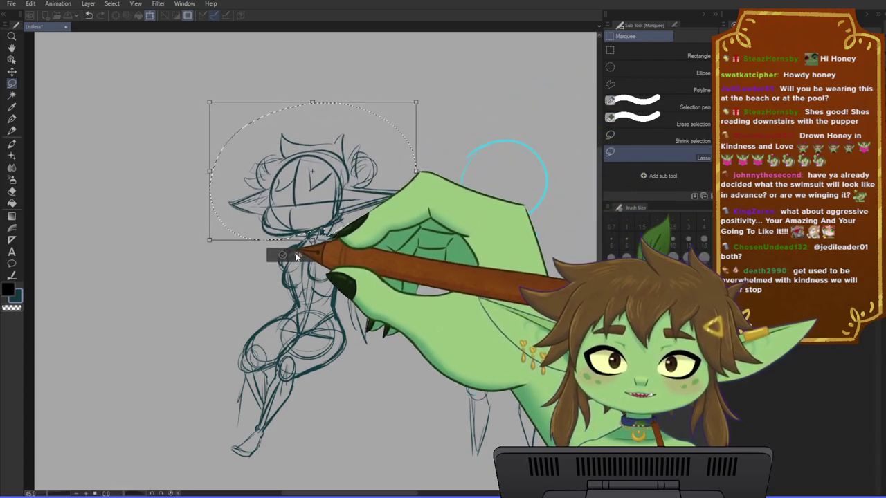
click(289, 254)
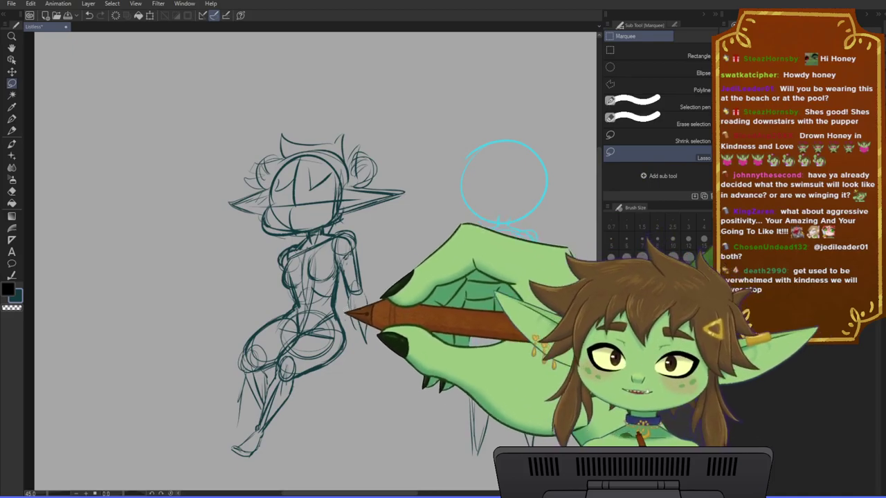
- Lasso the second figure's hips and legs, then enlarge them slightly and realign them with the waist
mouse_move(325, 305)
mouse_down()
mouse_move(191, 424)
mouse_move(337, 306)
mouse_up()
mouse_move(362, 363)
mouse_down()
mouse_move(418, 333)
mouse_move(377, 310)
mouse_up()
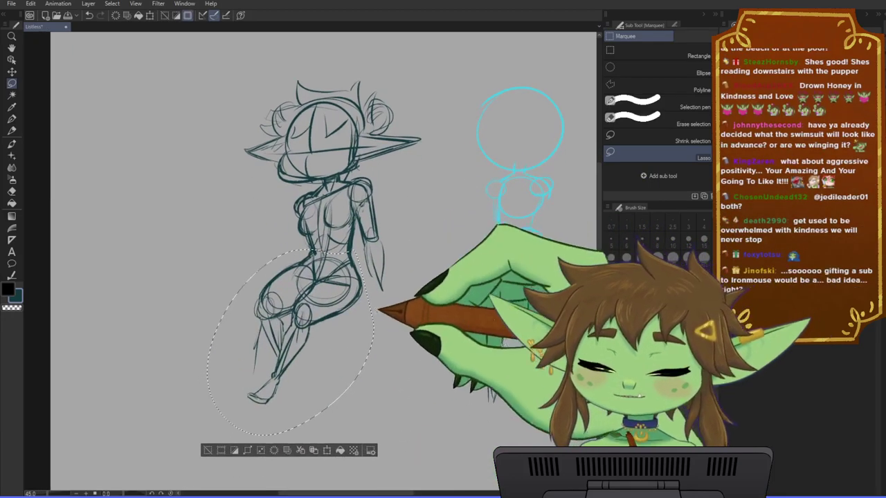
key(ctrl+t)
drag(415, 367, 423, 325)
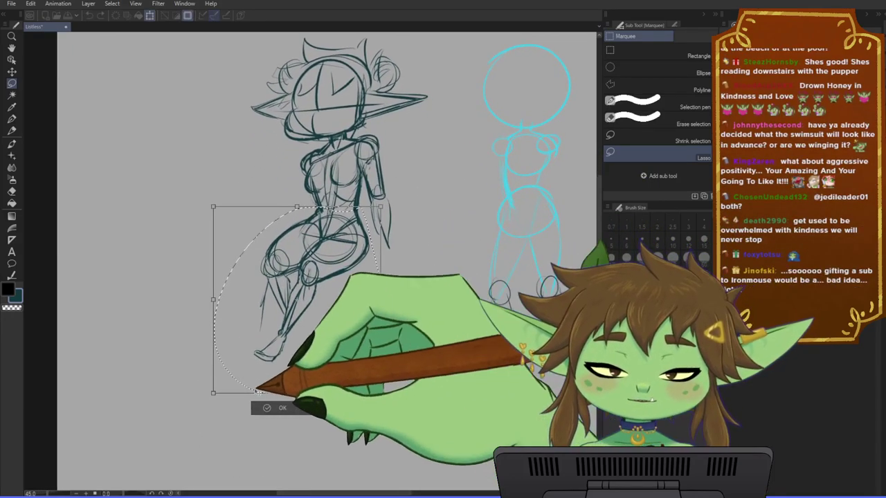
drag(213, 393, 191, 417)
drag(311, 324, 317, 322)
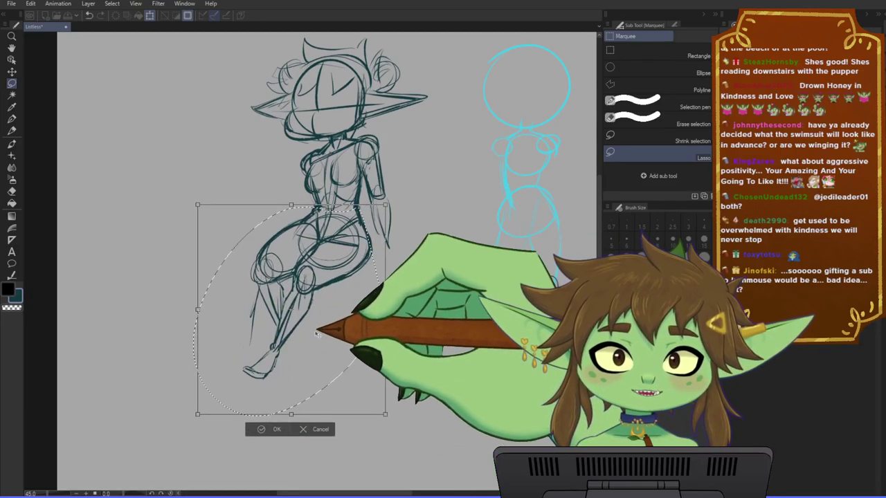
click(274, 432)
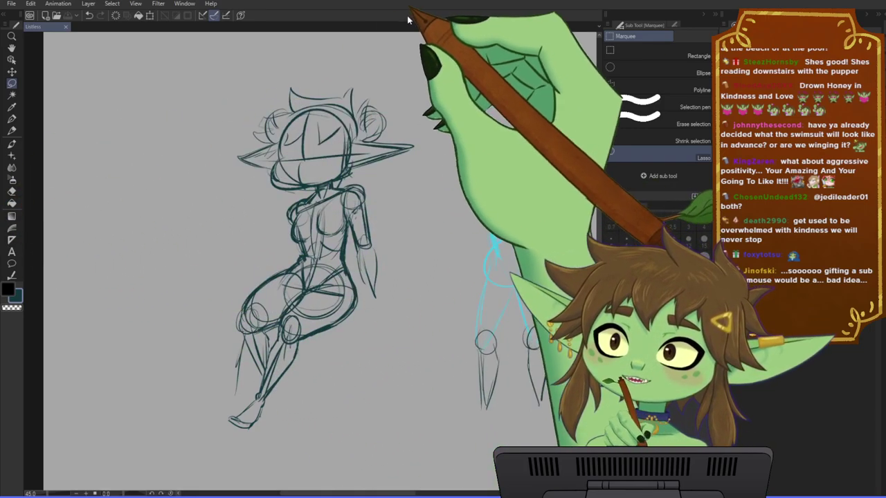
scroll(291, 348, down, 1)
scroll(308, 177, up, 3)
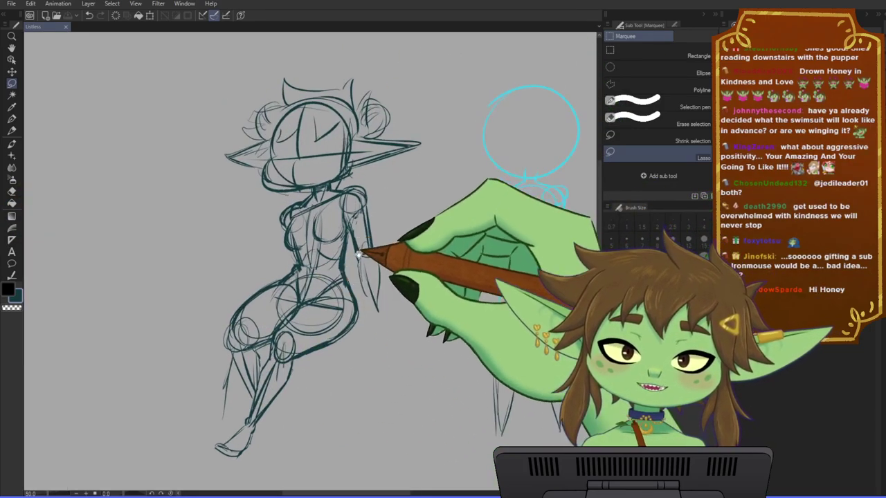
- Lasso and delete the leftover rough construction of the first figure beside the second, and clear the selection
scroll(311, 277, down, 2)
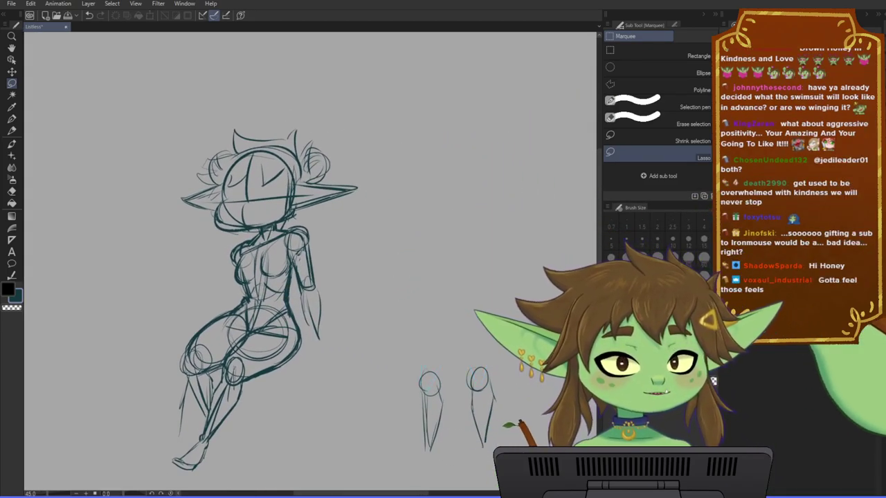
mouse_move(497, 304)
mouse_down()
mouse_move(385, 424)
mouse_move(500, 304)
mouse_up()
key(Delete)
key(ctrl+d)
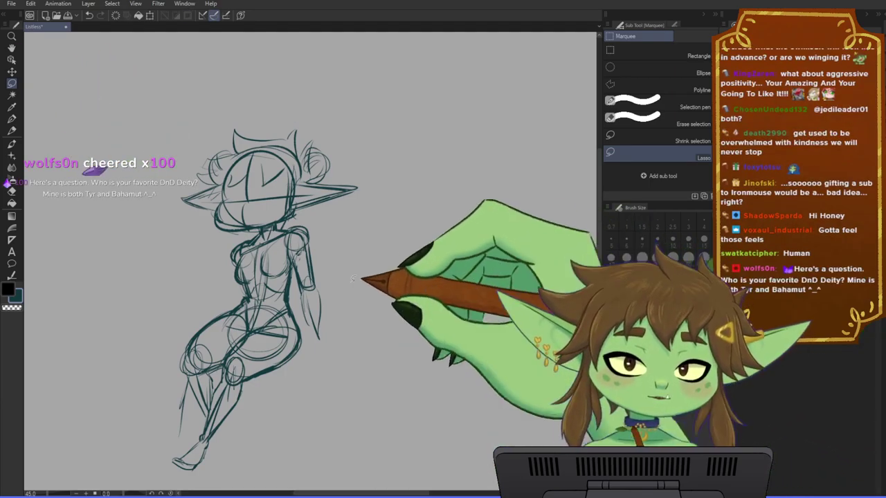
- Sketch the raised hand below the second figure's chin with the pen and connect it to a bent forearm near the waist
key(p)
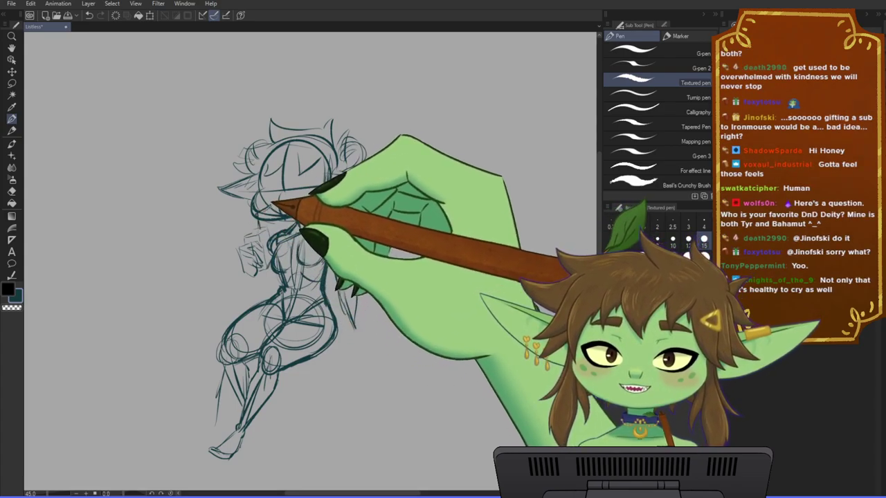
drag(319, 249, 329, 290)
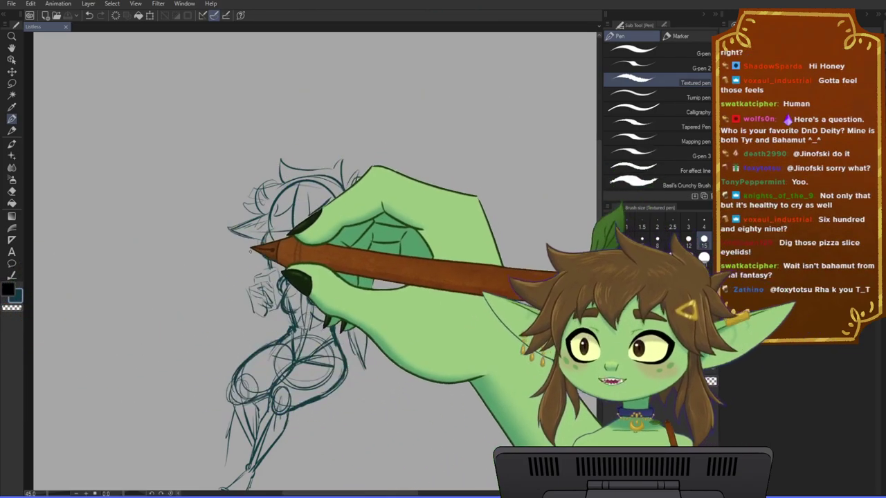
mouse_move(247, 243)
mouse_down()
mouse_move(267, 263)
mouse_move(299, 243)
mouse_move(295, 208)
mouse_move(322, 226)
mouse_up()
scroll(255, 285, up, 1)
scroll(309, 211, up, 1)
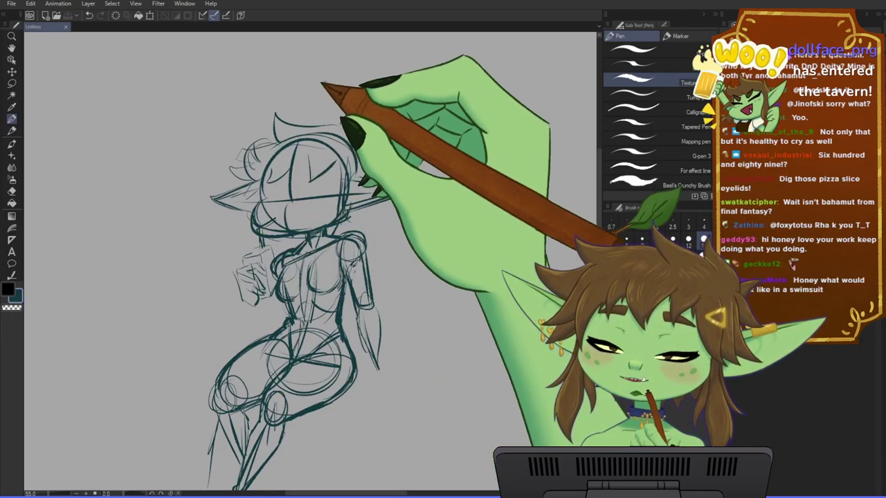
mouse_move(287, 297)
mouse_down()
mouse_move(315, 298)
mouse_move(290, 315)
mouse_move(318, 325)
mouse_move(303, 303)
mouse_up()
scroll(305, 302, up, 1)
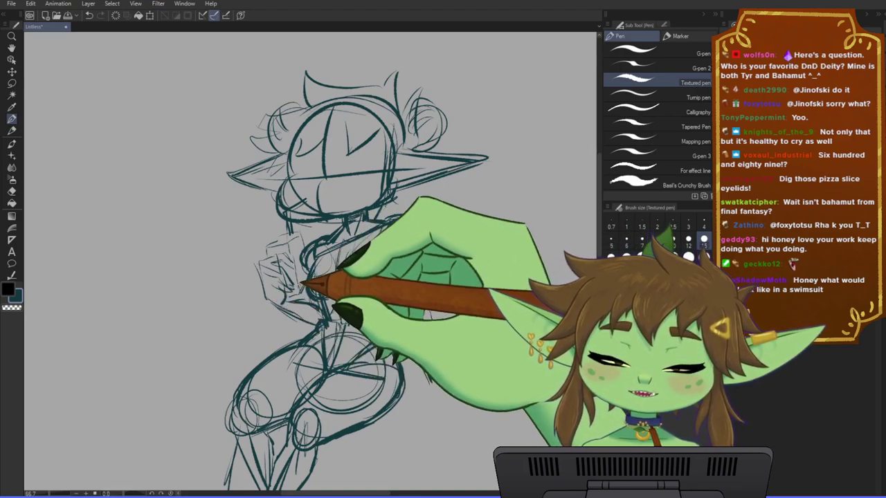
- Refine the second figure's straight forearm and sketch its hand with fingers resting flat beside the hip
drag(436, 358, 374, 332)
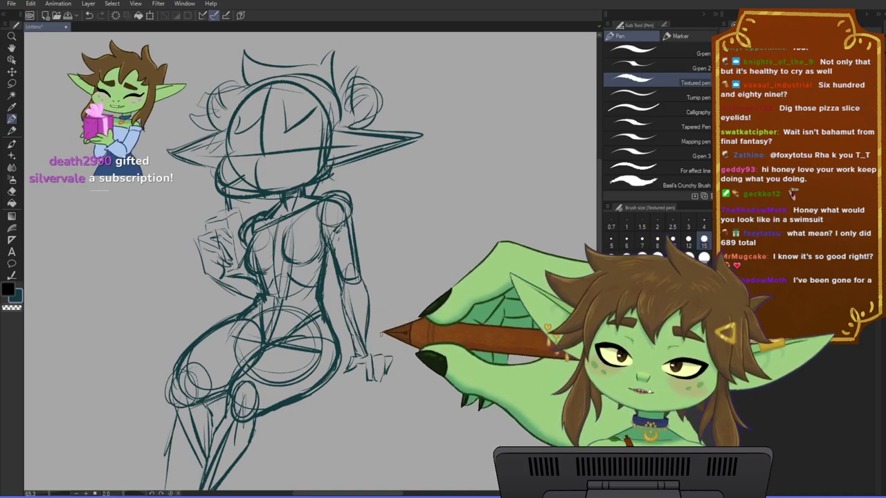
scroll(381, 334, down, 1)
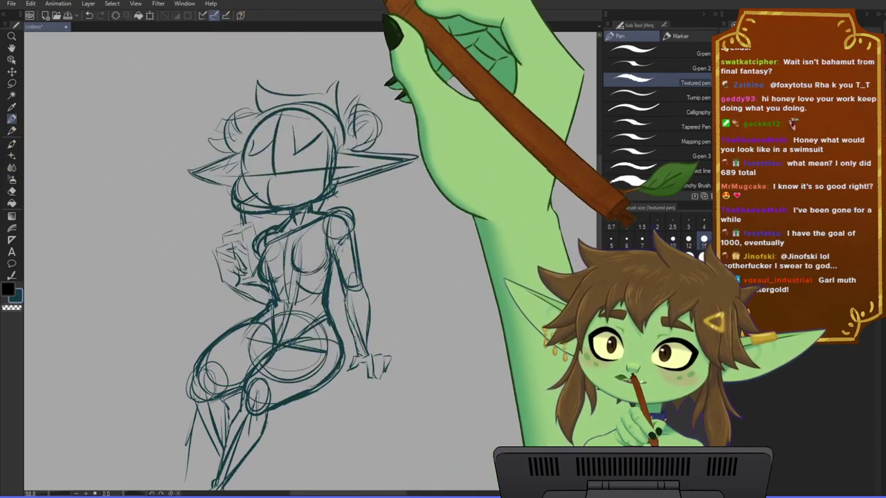
scroll(312, 337, down, 3)
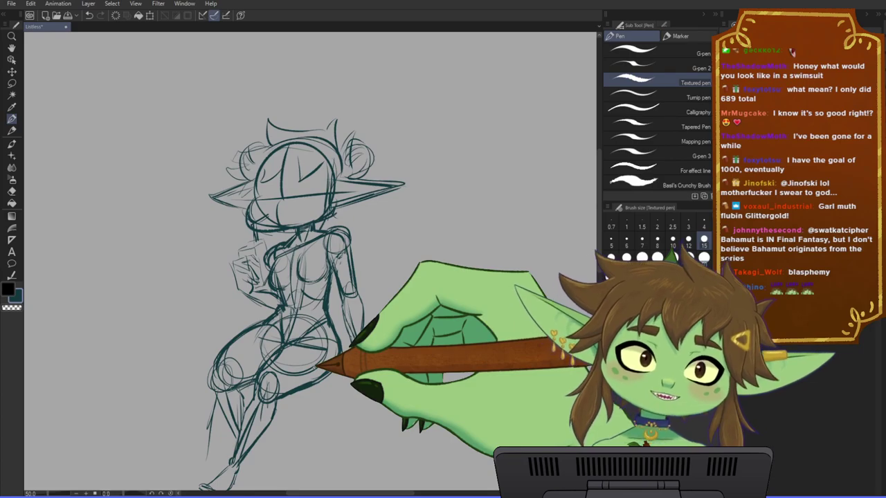
drag(363, 386, 376, 369)
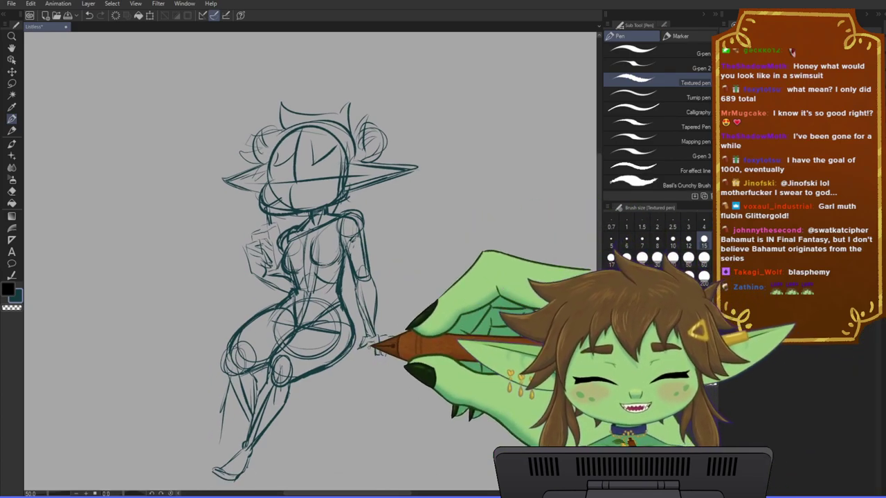
- Sketch the far foot behind the near ankle of the second figure
scroll(355, 329, down, 1)
scroll(284, 355, up, 1)
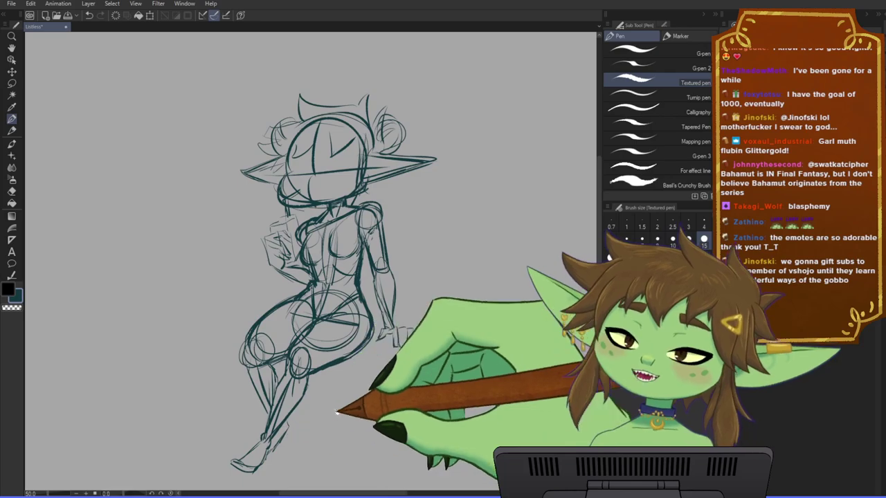
mouse_move(332, 411)
mouse_down()
mouse_move(351, 396)
mouse_move(312, 426)
mouse_up()
scroll(324, 407, up, 2)
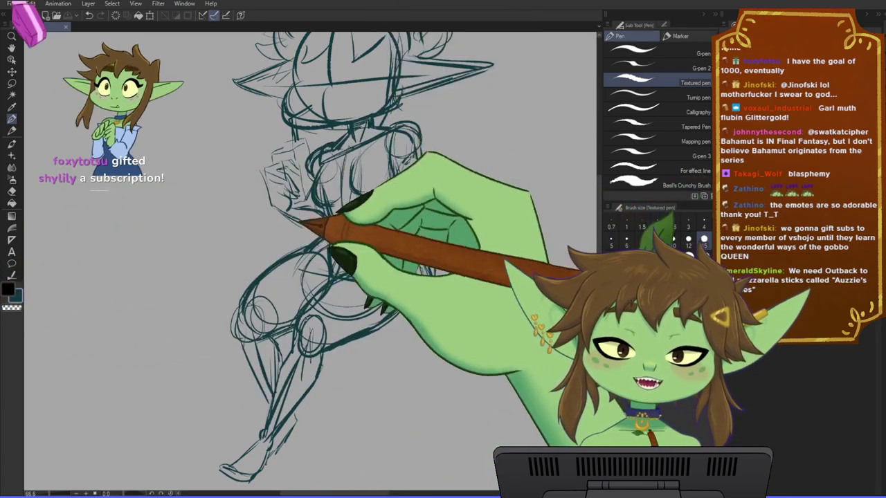
- Mark the eye positions on the face's horizontal guide and sketch small curves for the fringe and mouth
scroll(301, 376, down, 2)
scroll(330, 264, up, 5)
scroll(327, 258, down, 4)
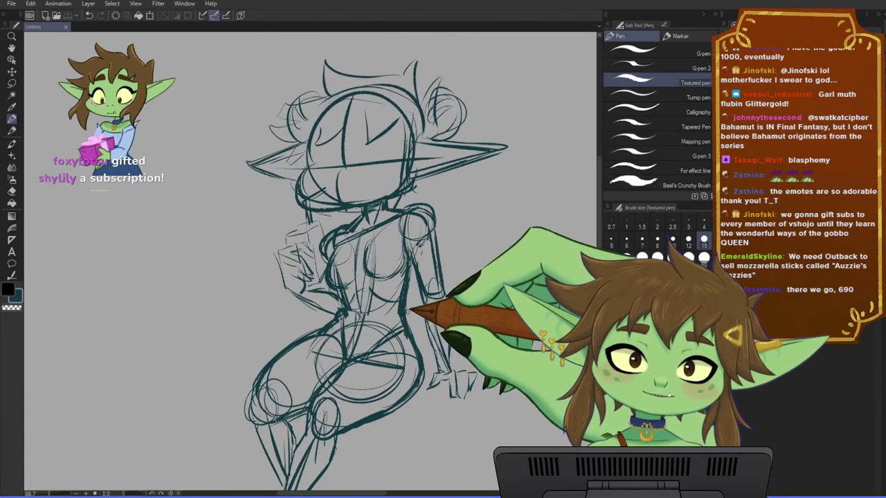
drag(435, 306, 382, 301)
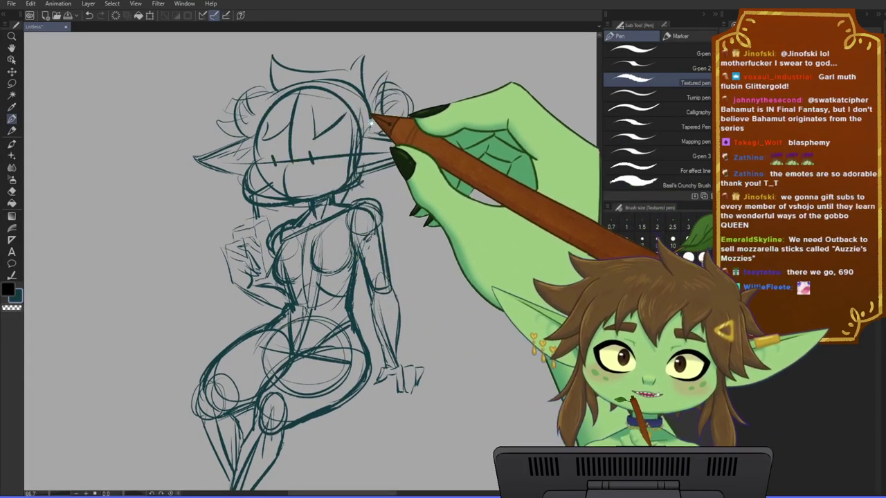
drag(360, 107, 385, 169)
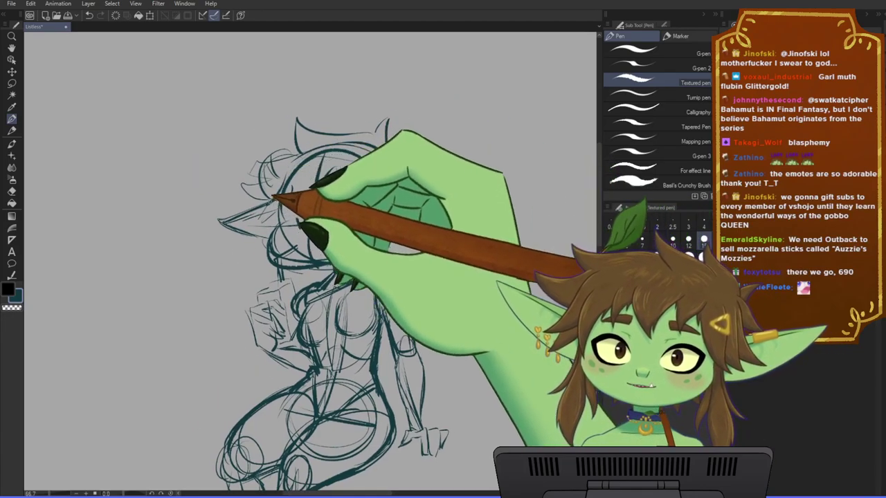
drag(501, 224, 484, 221)
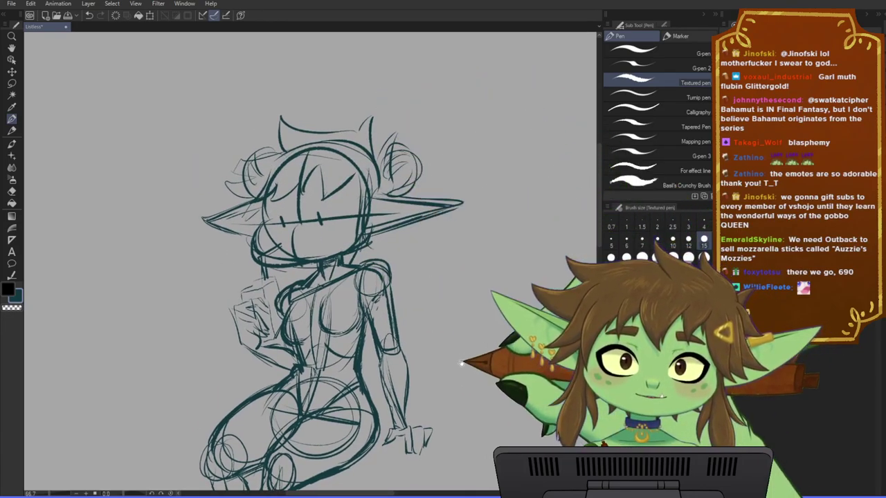
drag(293, 239, 295, 238)
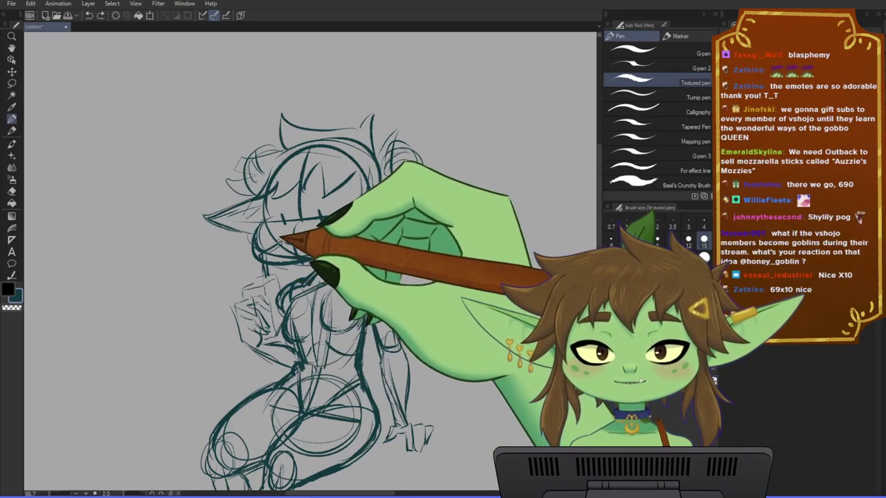
drag(426, 306, 420, 271)
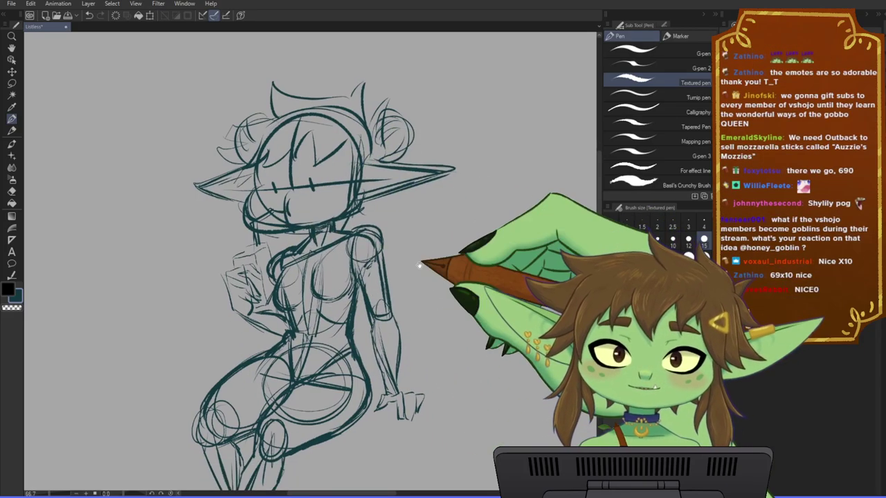
- Flip the canvas horizontally, fade the construction sketch to pale grey and choose red as the drawing color
scroll(420, 270, down, 1)
drag(401, 342, 393, 289)
key(h)
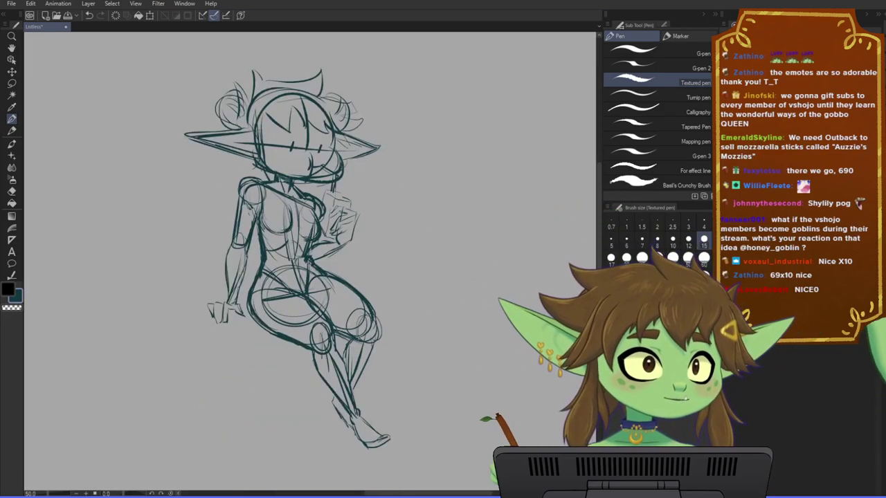
drag(314, 189, 318, 262)
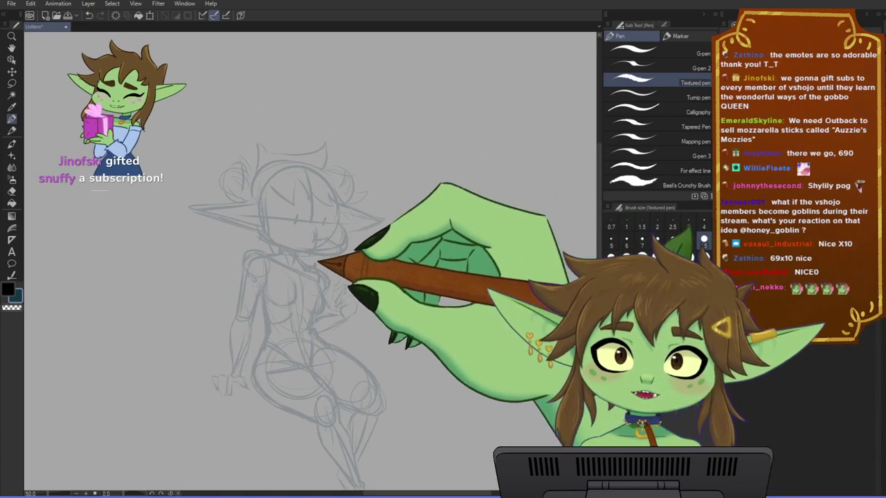
scroll(312, 263, up, 1)
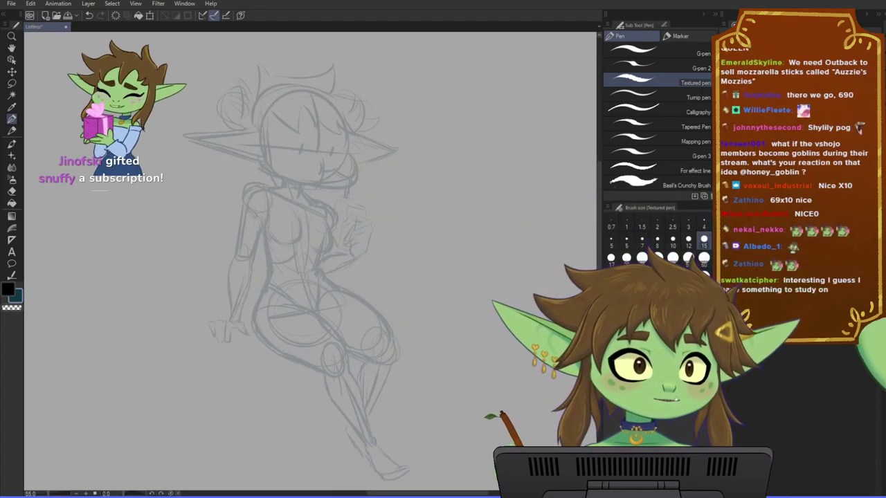
click(797, 104)
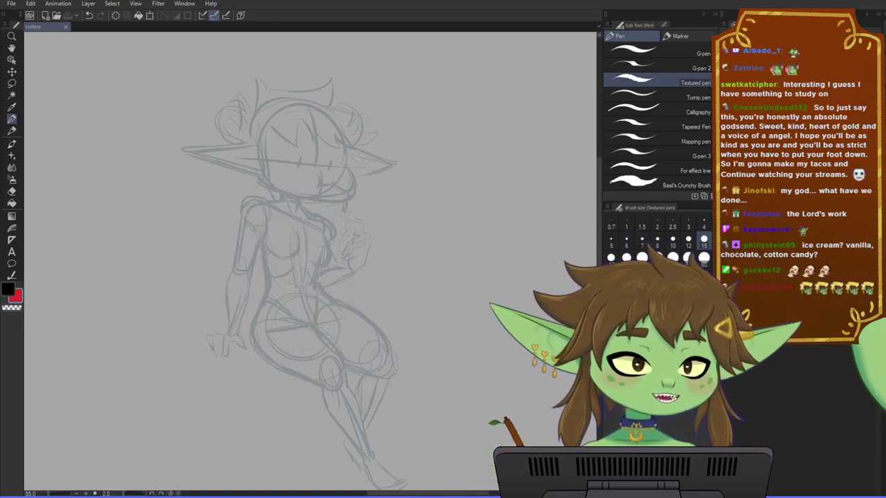
- Transform the faded figure sketch, rotating it slightly counterclockwise
drag(394, 334, 380, 333)
scroll(337, 321, up, 1)
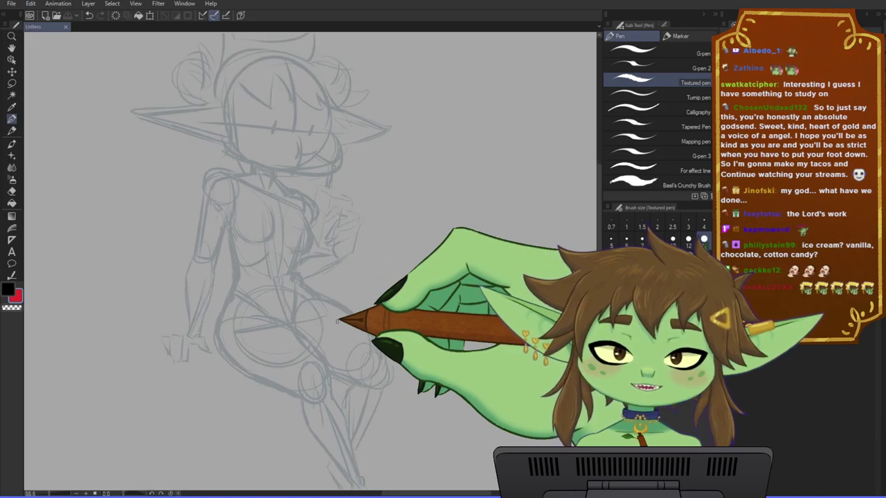
drag(395, 207, 407, 240)
scroll(347, 259, down, 1)
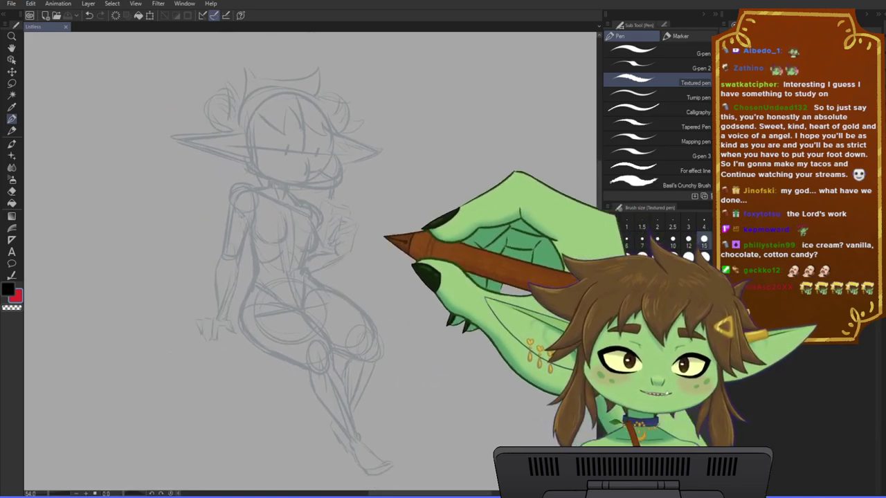
key(ctrl+t)
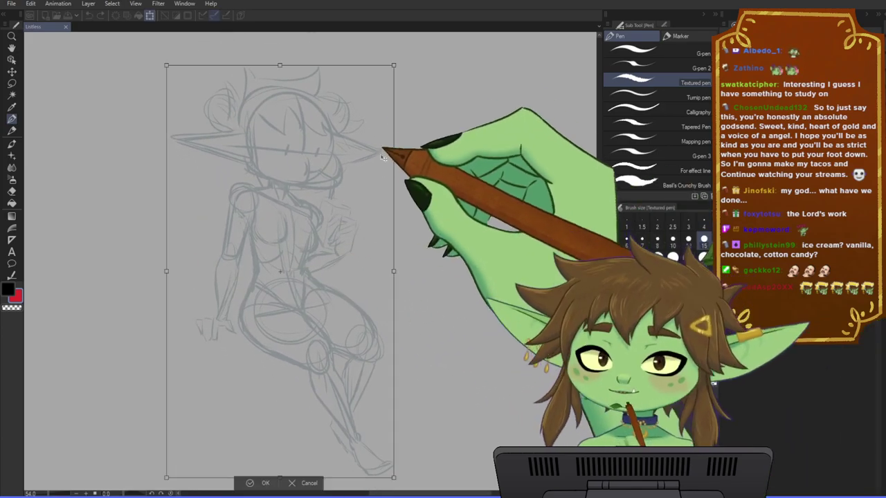
drag(401, 61, 386, 53)
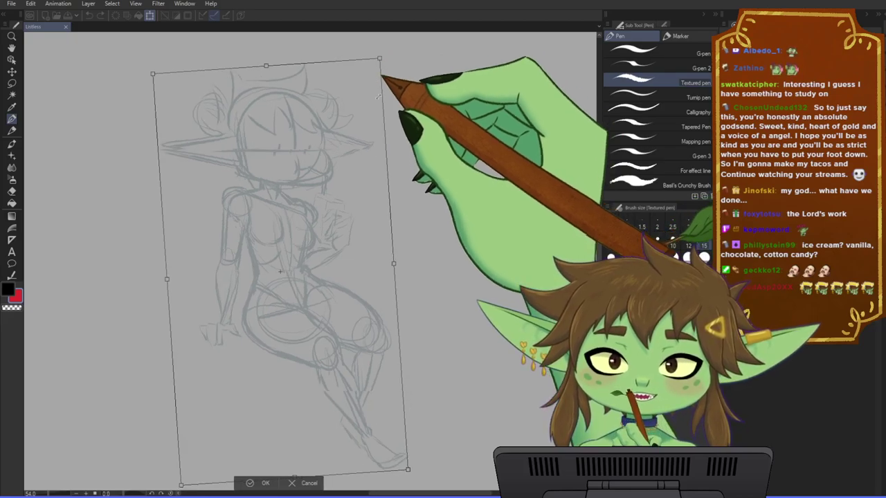
click(265, 484)
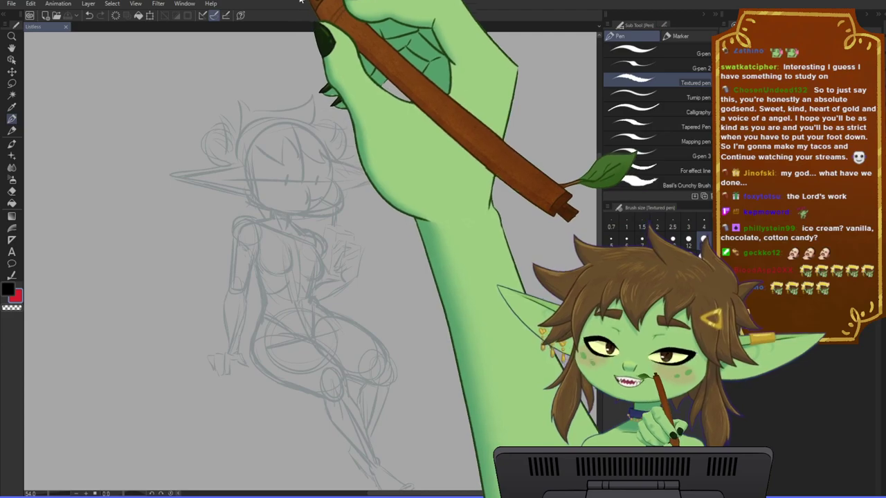
scroll(272, 206, up, 2)
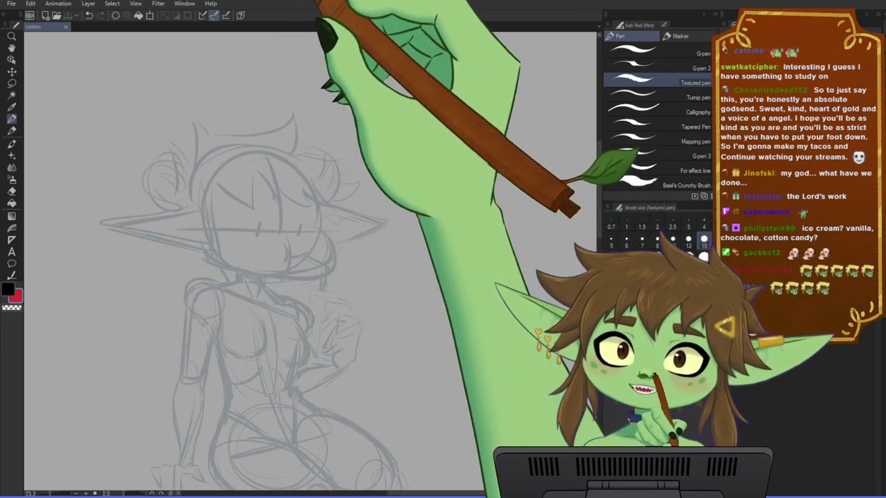
drag(247, 185, 268, 181)
scroll(269, 229, up, 3)
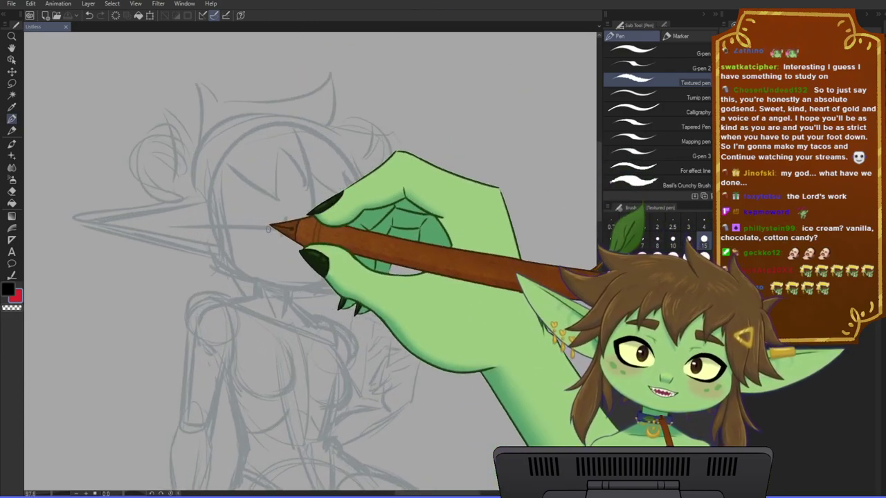
drag(348, 262, 362, 272)
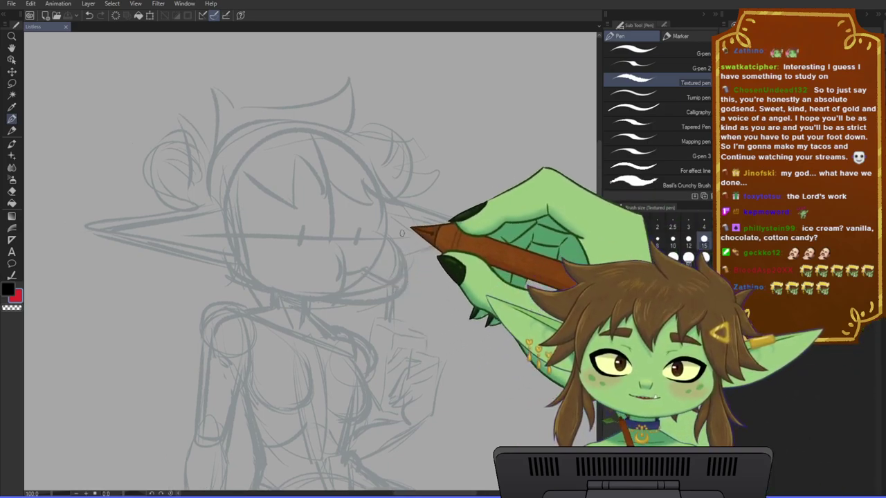
drag(377, 183, 386, 235)
key(ctrl+z)
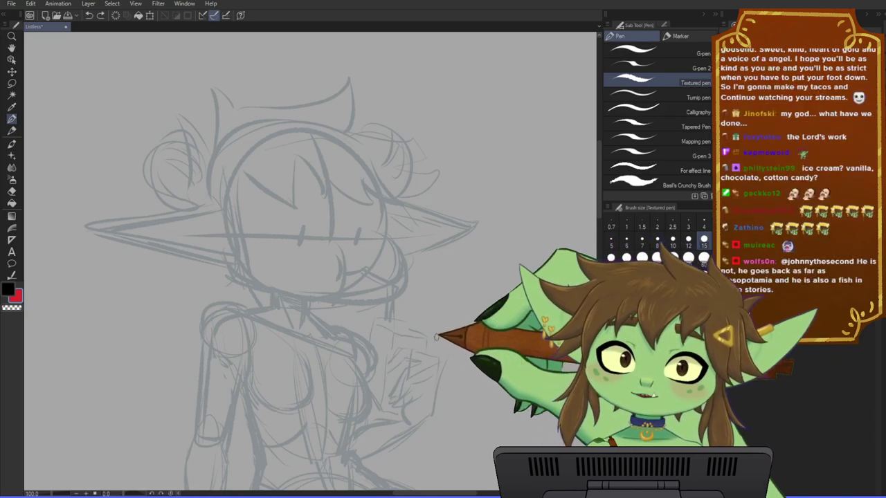
- Draw both eyes in red over the faded sketch, with arched upper lash lines and short pupil marks
click(657, 222)
drag(421, 330, 407, 329)
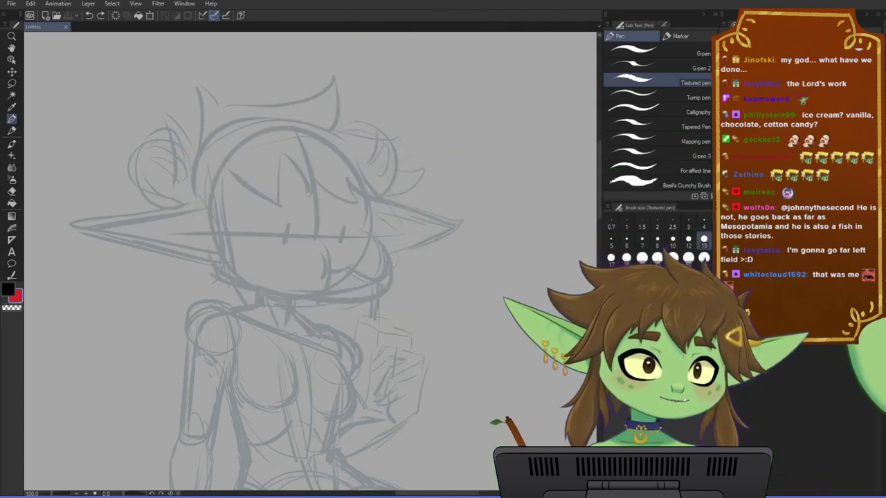
drag(322, 262, 346, 272)
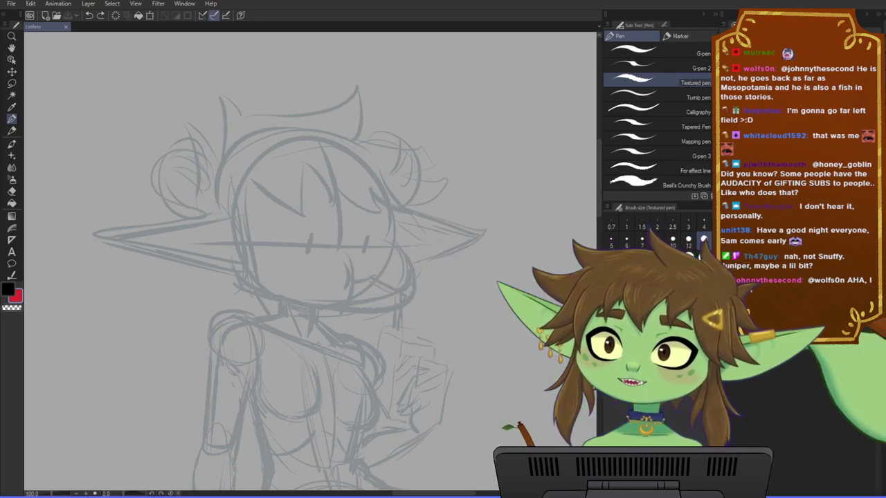
drag(430, 316, 423, 330)
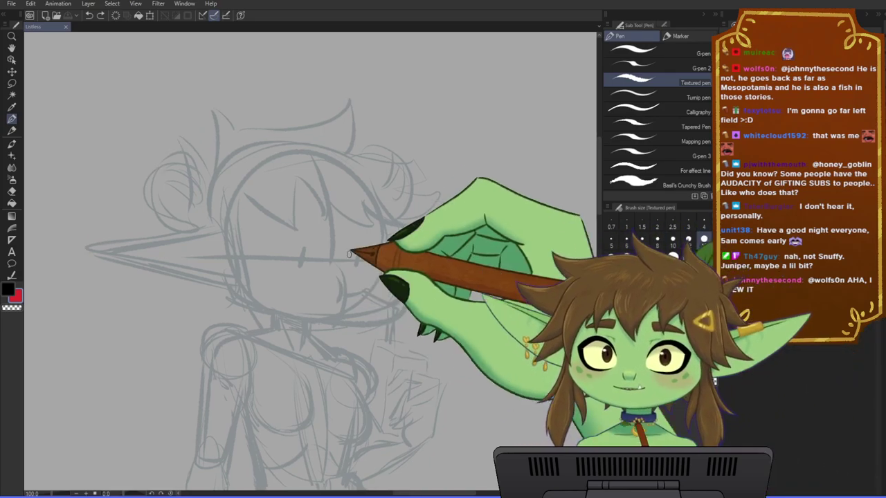
mouse_move(305, 246)
mouse_down()
mouse_move(283, 239)
mouse_move(316, 247)
mouse_move(287, 229)
mouse_move(316, 246)
mouse_move(319, 236)
mouse_move(279, 244)
mouse_move(369, 240)
mouse_up()
key(ctrl+z)
key(ctrl+z)
key(ctrl+z)
key(ctrl+z)
key(ctrl+z)
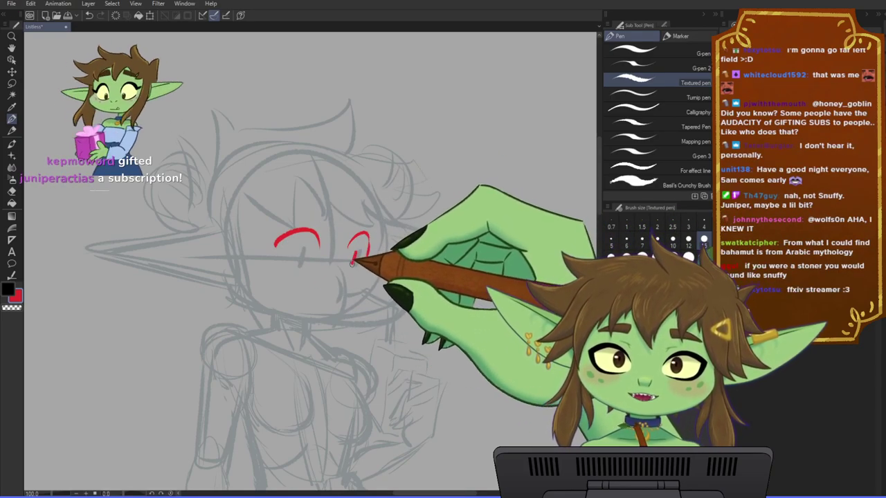
key(ctrl+z)
mouse_move(305, 253)
mouse_down()
mouse_move(303, 268)
mouse_move(304, 259)
mouse_up()
key(ctrl+z)
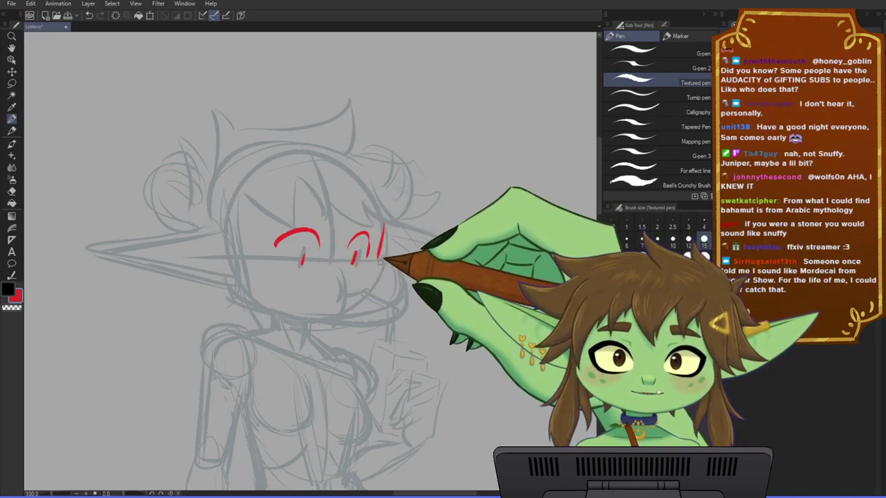
- Draw the far side of the face and sweep a curved red jawline from the near ear to the far cheek
mouse_move(385, 276)
mouse_down()
mouse_move(348, 311)
mouse_move(383, 275)
mouse_up()
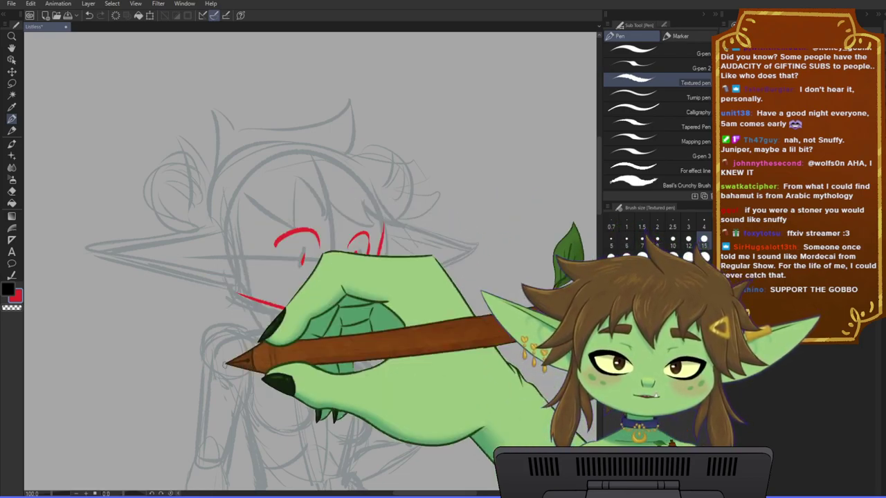
drag(220, 282, 385, 263)
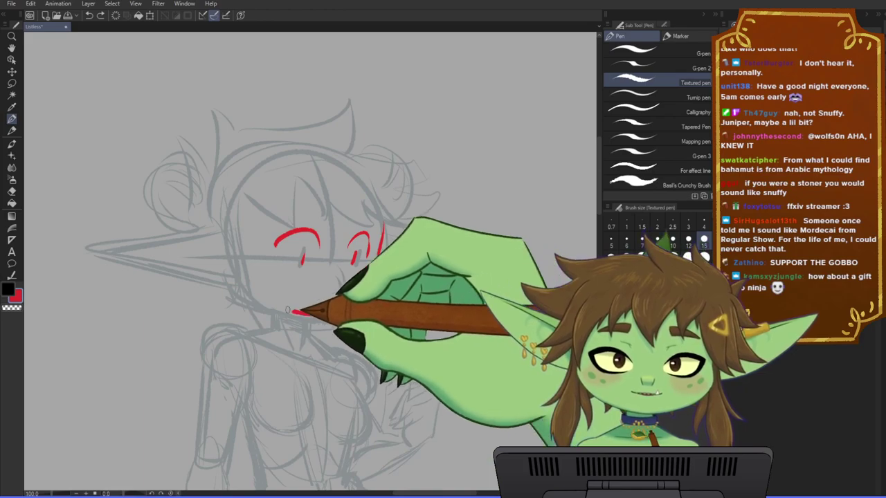
drag(401, 217, 406, 245)
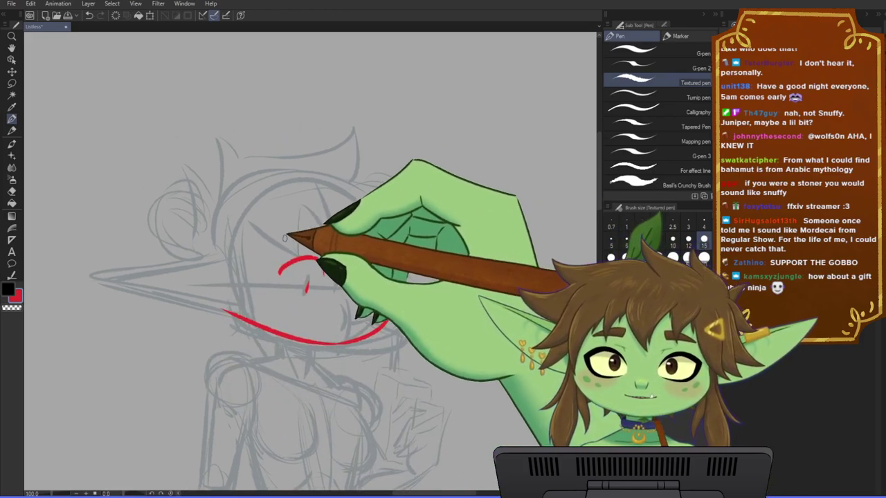
- Draw two tapered, open-ended red eyebrows above the eyes and save the drawing
mouse_move(287, 233)
mouse_down()
mouse_move(326, 225)
mouse_move(326, 239)
mouse_move(289, 237)
mouse_move(356, 234)
mouse_move(350, 238)
mouse_move(370, 229)
mouse_up()
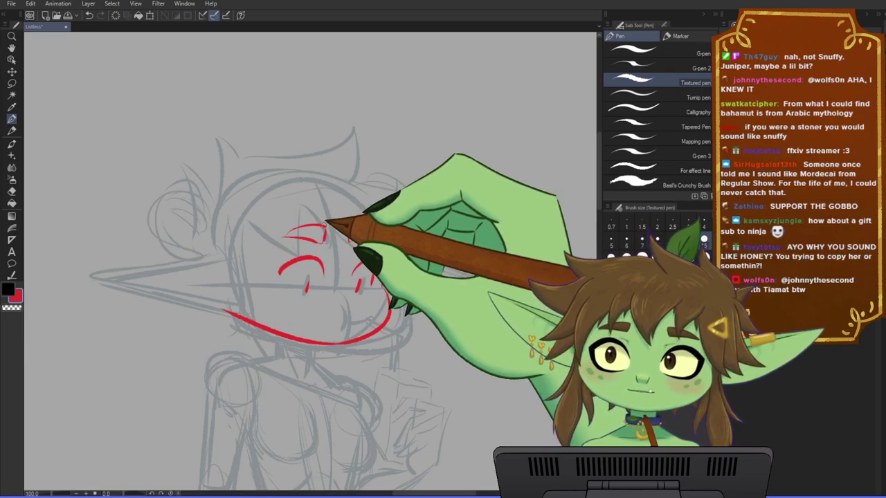
drag(429, 395, 434, 374)
key(ctrl+s)
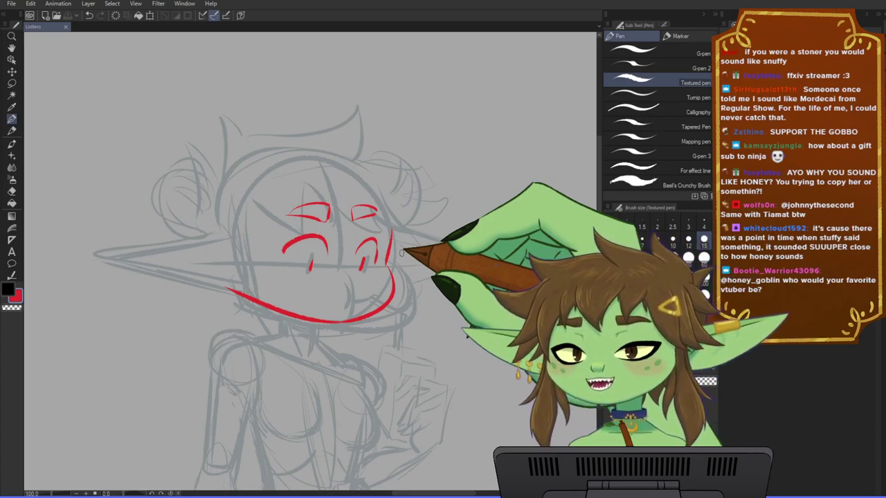
- Connect the far temple line to the cheek curve beside the far eye
drag(365, 212, 356, 222)
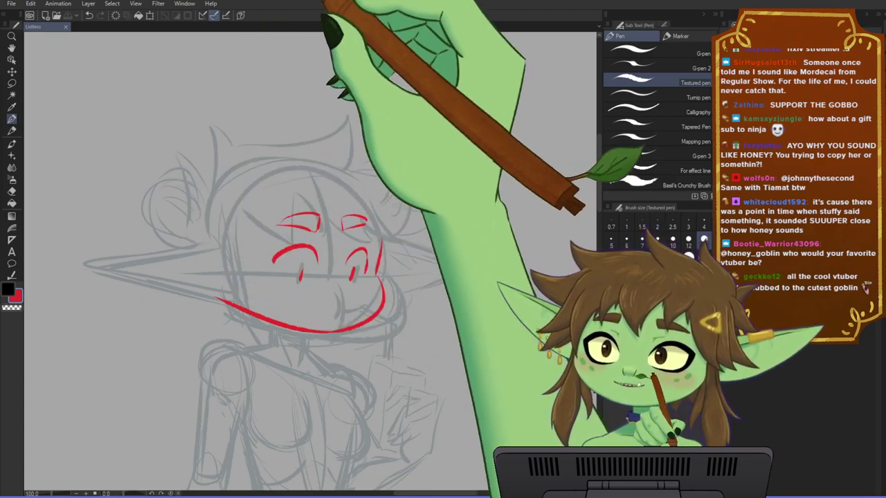
scroll(245, 279, down, 2)
scroll(331, 318, up, 4)
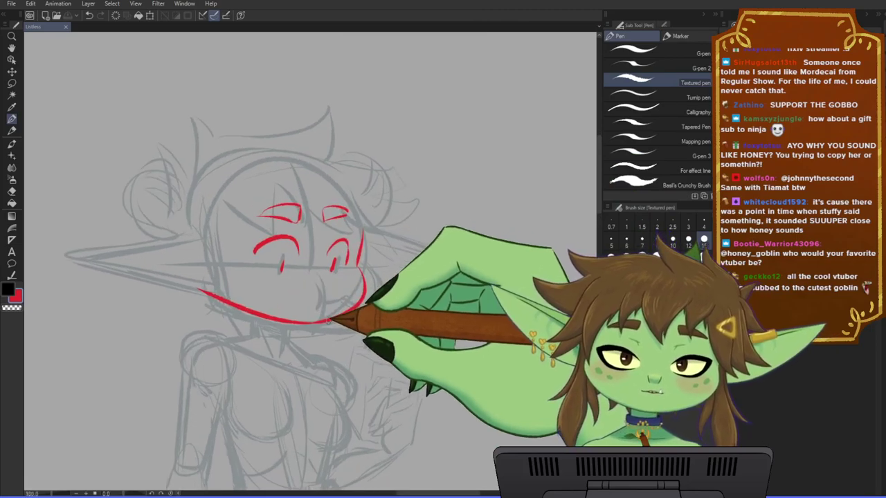
scroll(367, 294, up, 2)
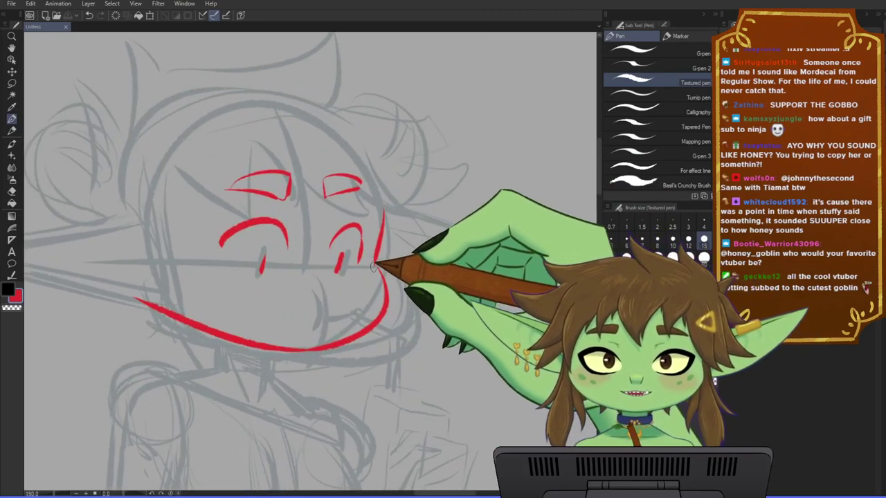
drag(378, 270, 376, 266)
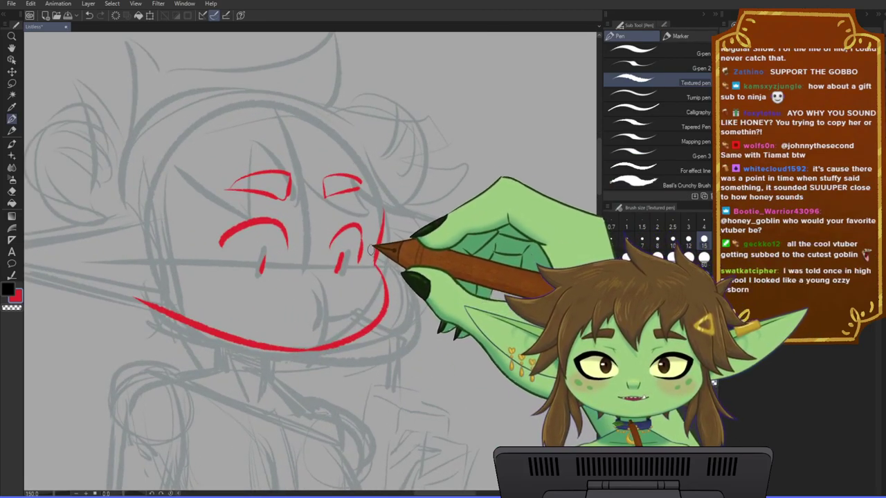
drag(280, 375, 329, 370)
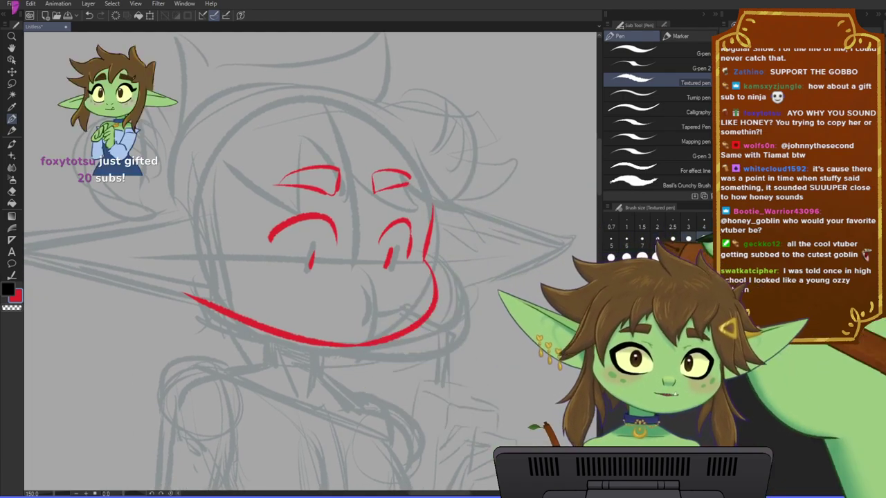
scroll(387, 202, down, 1)
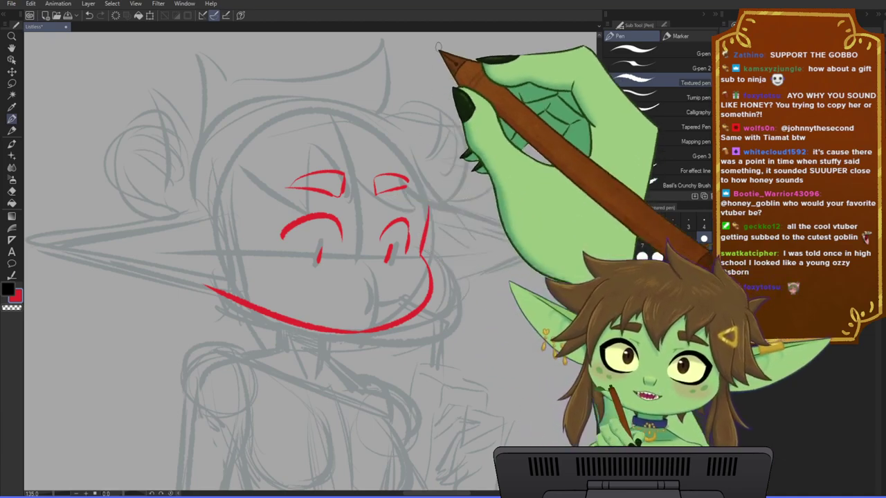
drag(363, 213, 366, 234)
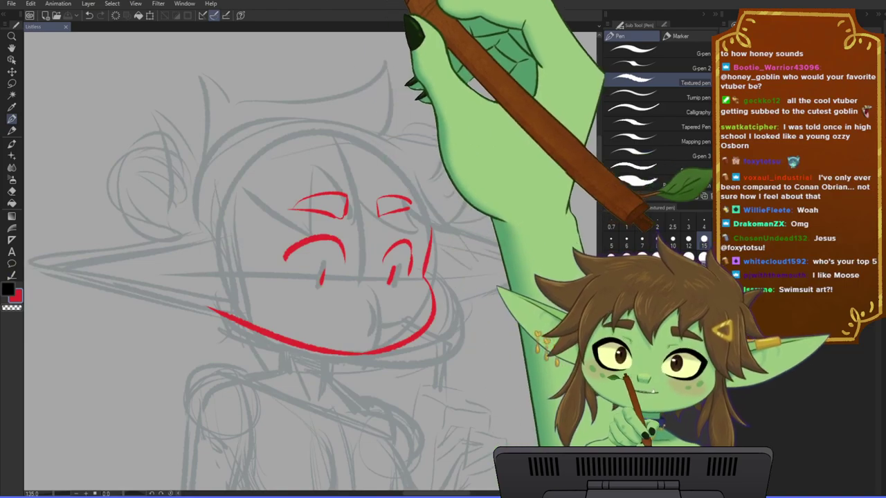
mouse_move(230, 317)
mouse_down()
mouse_move(241, 377)
mouse_move(233, 376)
mouse_move(229, 344)
mouse_move(216, 344)
mouse_up()
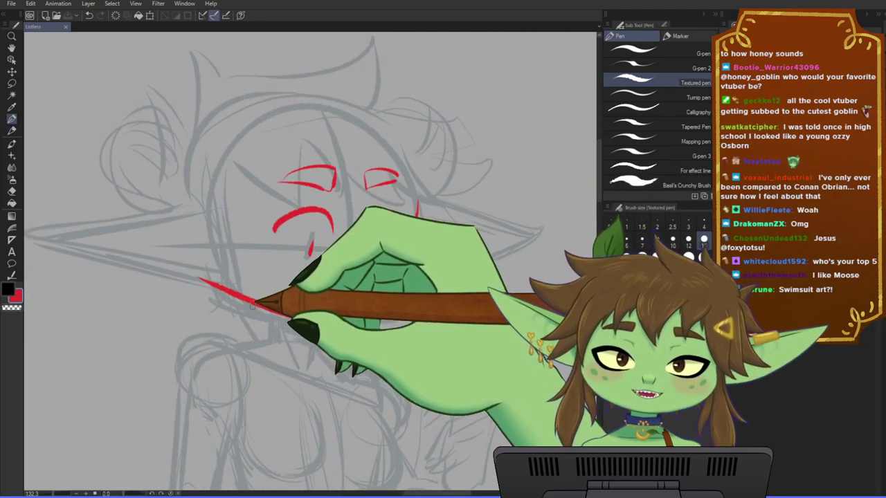
drag(254, 309, 254, 335)
key(ctrl+z)
mouse_move(464, 277)
mouse_down()
mouse_move(482, 317)
mouse_move(549, 313)
mouse_up()
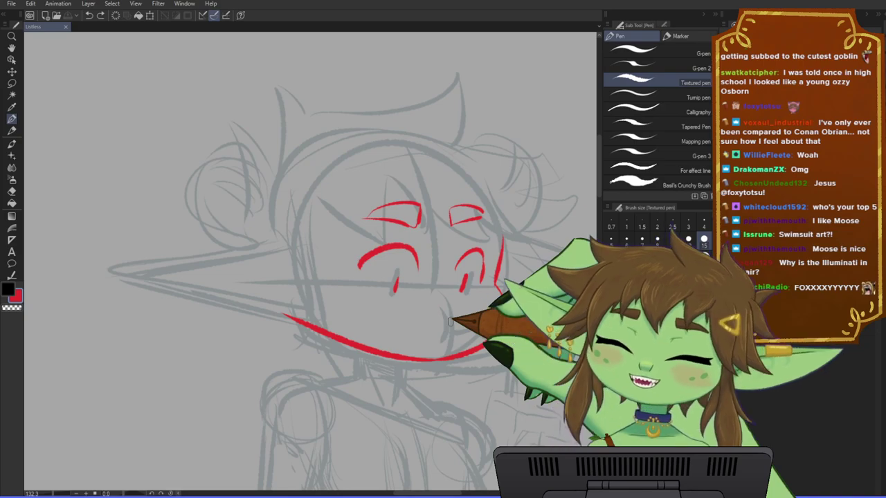
drag(441, 404, 419, 393)
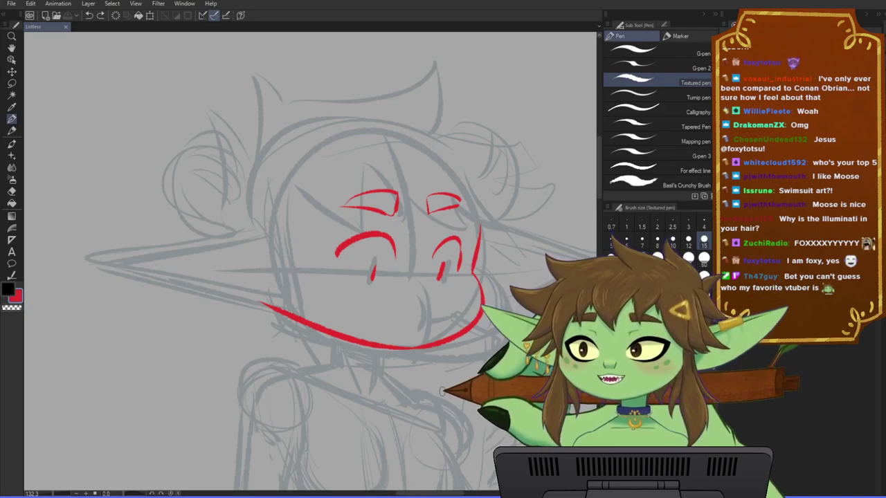
drag(438, 406, 450, 407)
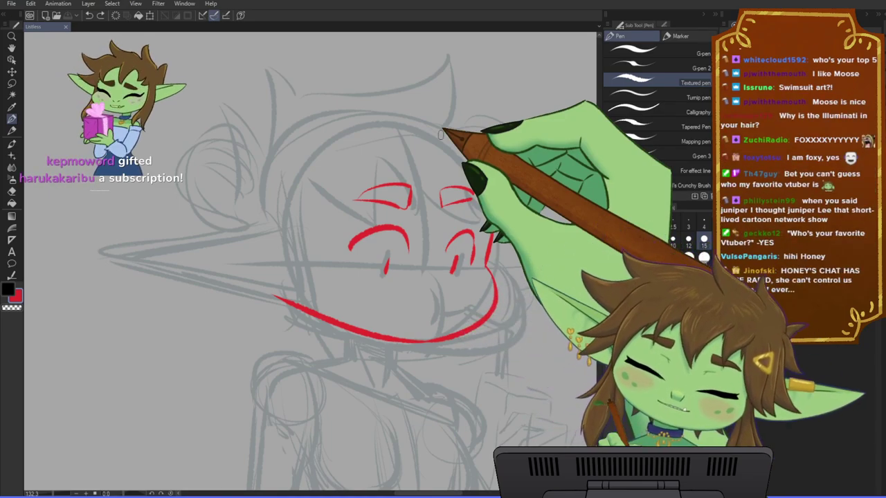
drag(429, 336, 421, 376)
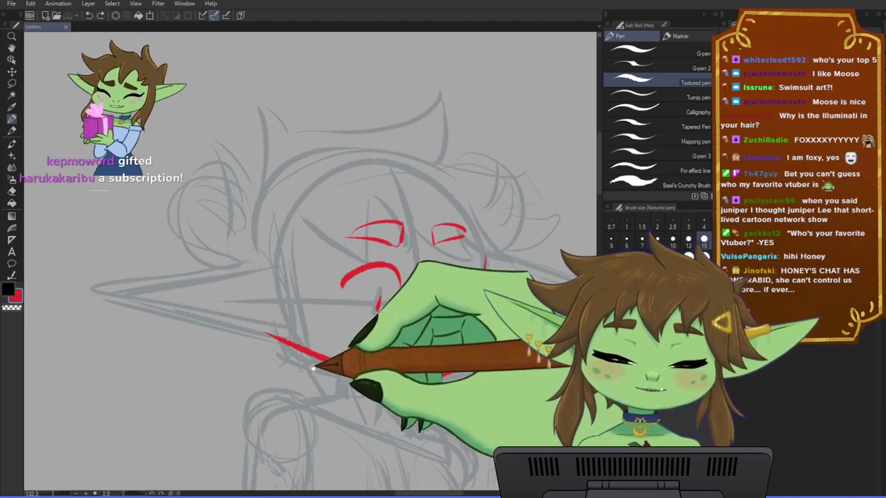
- Draw the near pointed ear in red, angled higher than the construction sketch, with inner fold lines
drag(311, 369, 359, 375)
drag(318, 268, 145, 243)
key(ctrl+z)
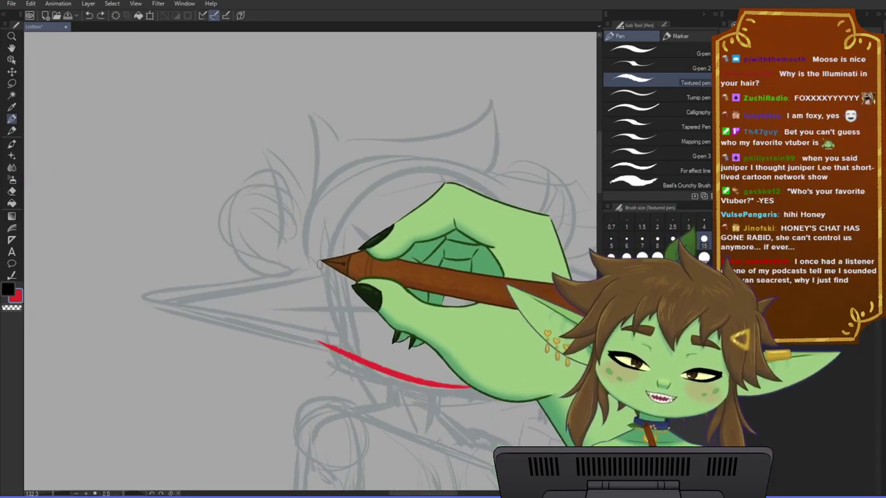
mouse_move(321, 265)
mouse_down()
mouse_move(123, 238)
mouse_move(340, 350)
mouse_up()
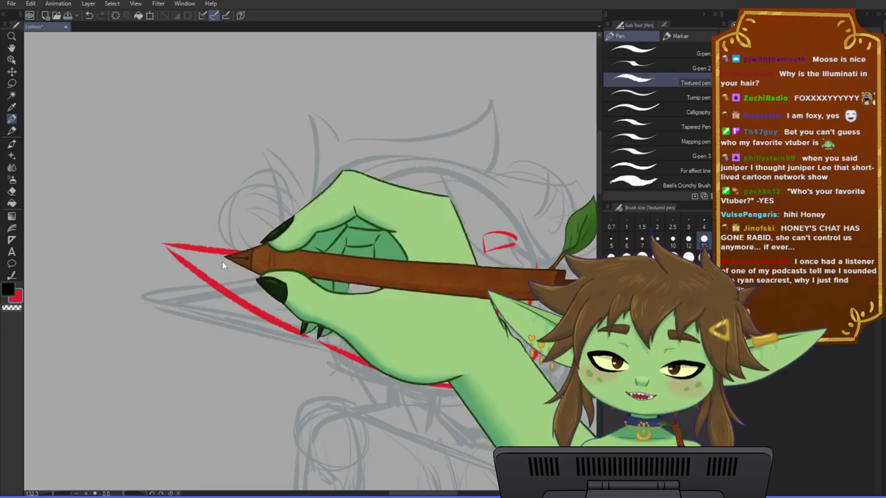
key(ctrl+z)
mouse_move(165, 243)
mouse_down()
mouse_move(222, 290)
mouse_move(314, 340)
mouse_up()
key(ctrl+z)
drag(167, 246, 311, 340)
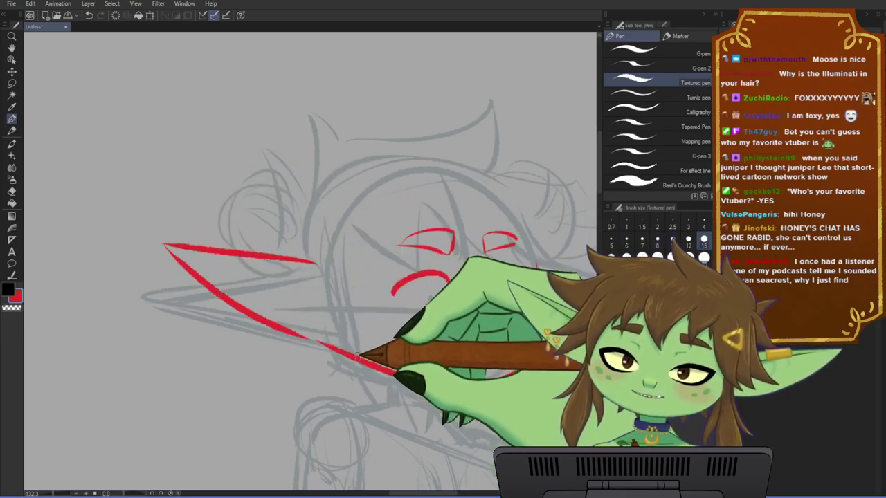
mouse_move(230, 262)
mouse_down()
mouse_move(306, 280)
mouse_move(330, 315)
mouse_up()
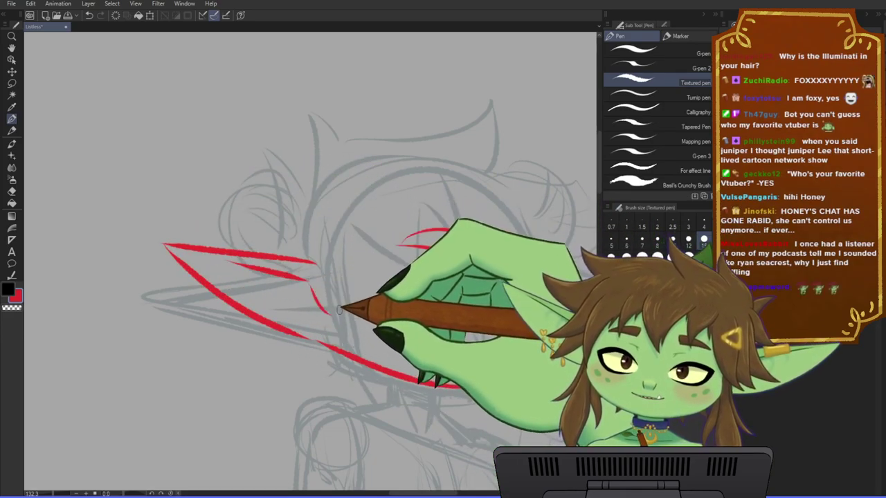
- Draw the far pointed ear in red, extending outward from the far temple and cheek
drag(433, 423, 289, 416)
mouse_move(404, 249)
mouse_down()
mouse_move(482, 236)
mouse_move(415, 318)
mouse_up()
key(ctrl+z)
mouse_move(394, 252)
mouse_down()
mouse_move(480, 229)
mouse_move(411, 324)
mouse_up()
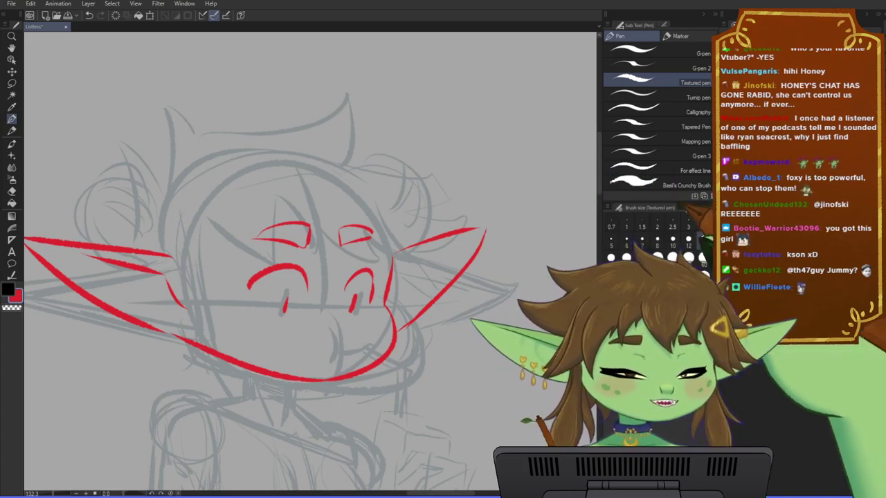
- Outline the rounded hair bun above the near ear in red
scroll(164, 316, down, 1)
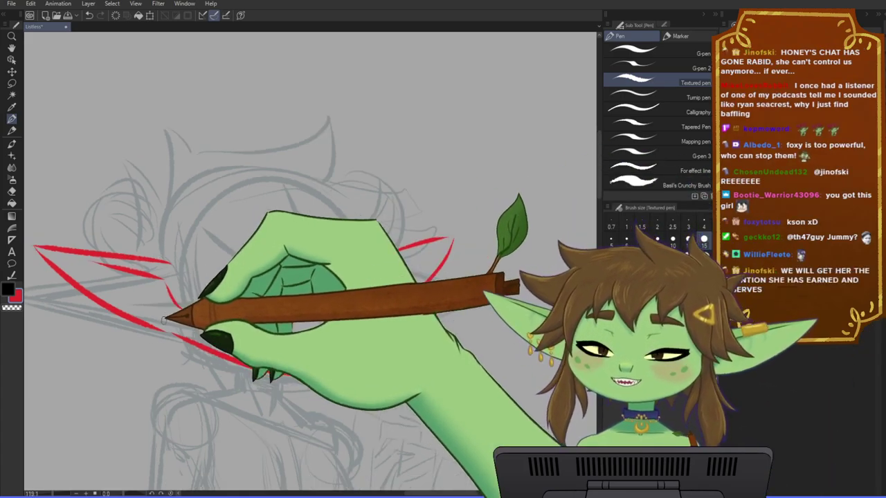
drag(173, 314, 227, 323)
scroll(227, 324, up, 2)
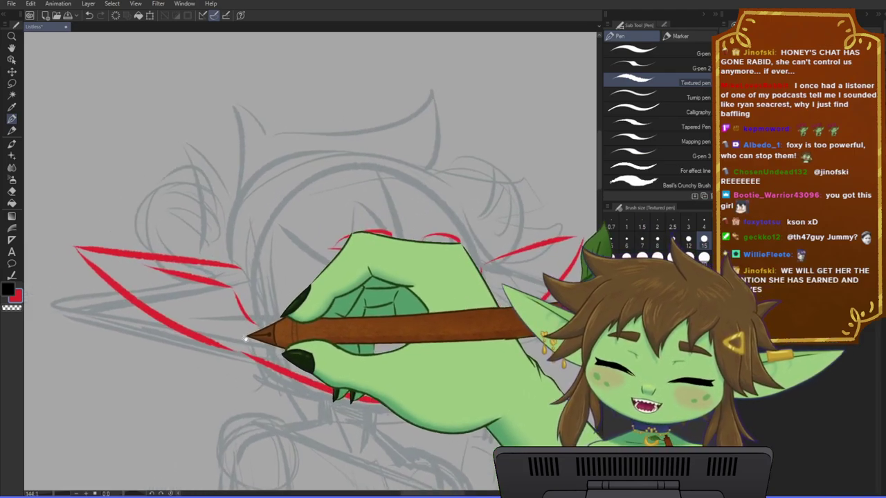
scroll(249, 312, up, 1)
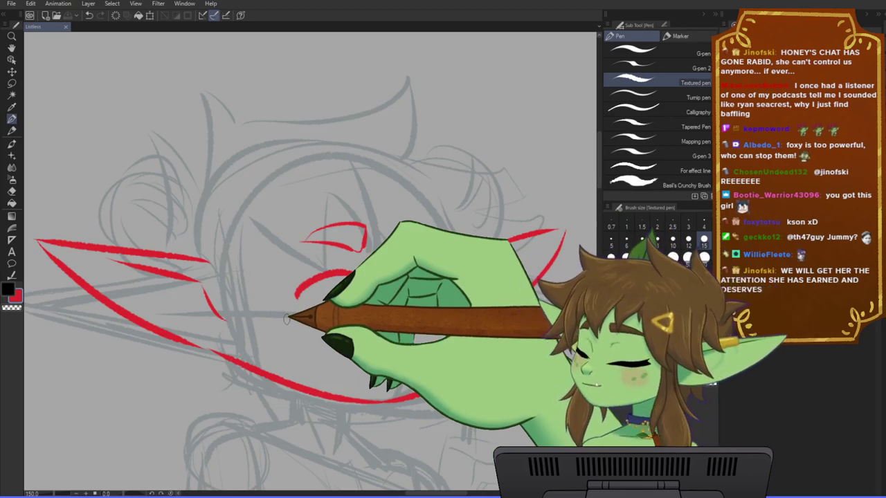
drag(500, 305, 526, 358)
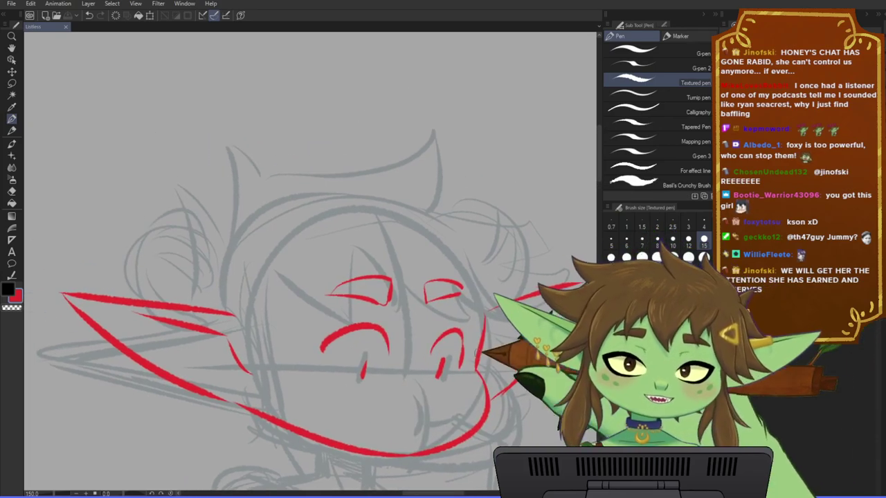
drag(124, 285, 211, 227)
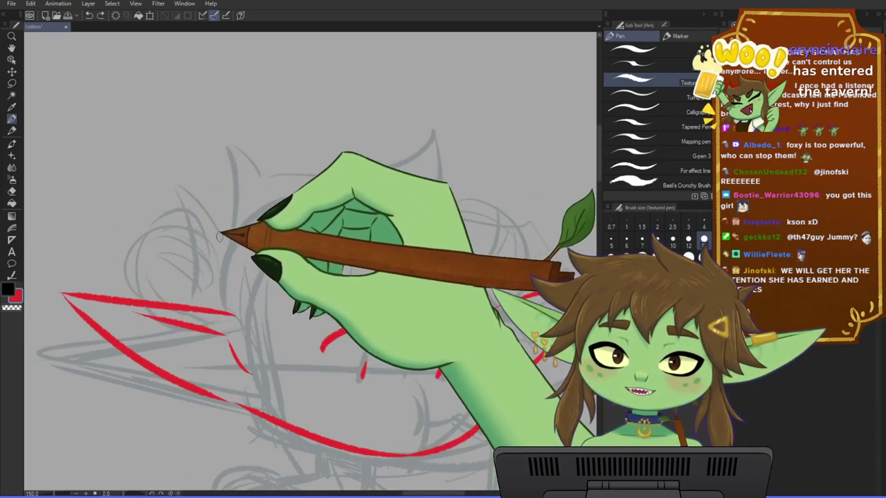
key(ctrl+z)
mouse_move(128, 288)
mouse_down()
mouse_move(221, 234)
mouse_move(127, 292)
mouse_up()
key(ctrl+z)
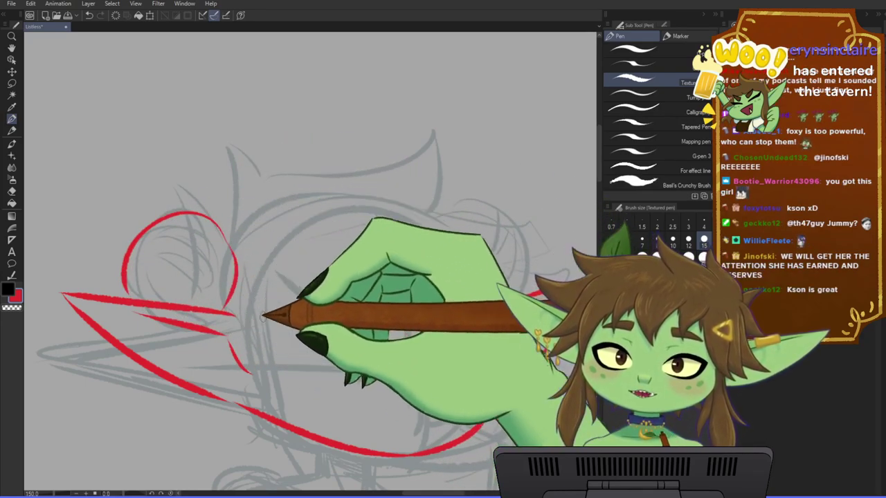
- Draw the pointed hair tufts across the top of the head and the large spiky tuft above the far ear
mouse_move(210, 213)
mouse_down()
mouse_move(186, 163)
mouse_move(235, 200)
mouse_move(264, 173)
mouse_move(445, 155)
mouse_move(431, 185)
mouse_up()
mouse_move(443, 191)
mouse_down()
mouse_move(524, 222)
mouse_move(578, 217)
mouse_move(504, 286)
mouse_up()
drag(522, 339, 465, 313)
scroll(431, 254, down, 3)
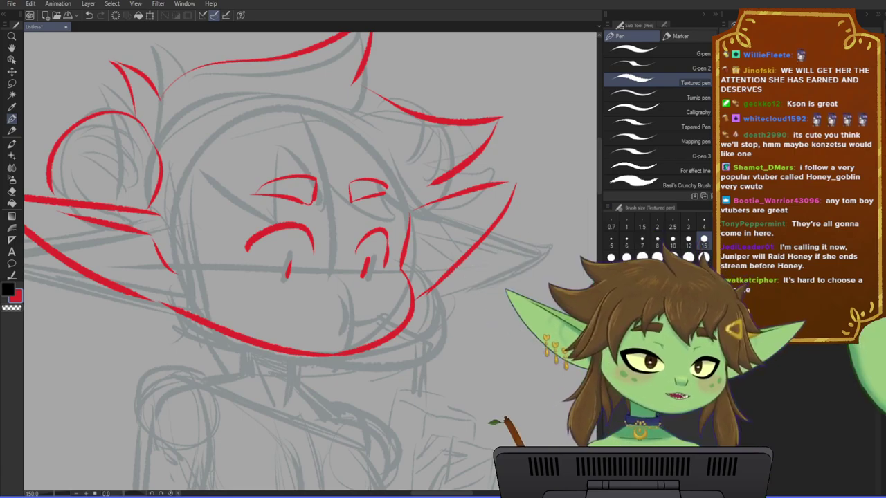
- Draw a smaller pointed hair tuft below the large one, overlapping the base of the far ear
mouse_move(450, 269)
mouse_down()
mouse_move(483, 350)
mouse_move(481, 287)
mouse_up()
key(ctrl+z)
drag(434, 265, 476, 286)
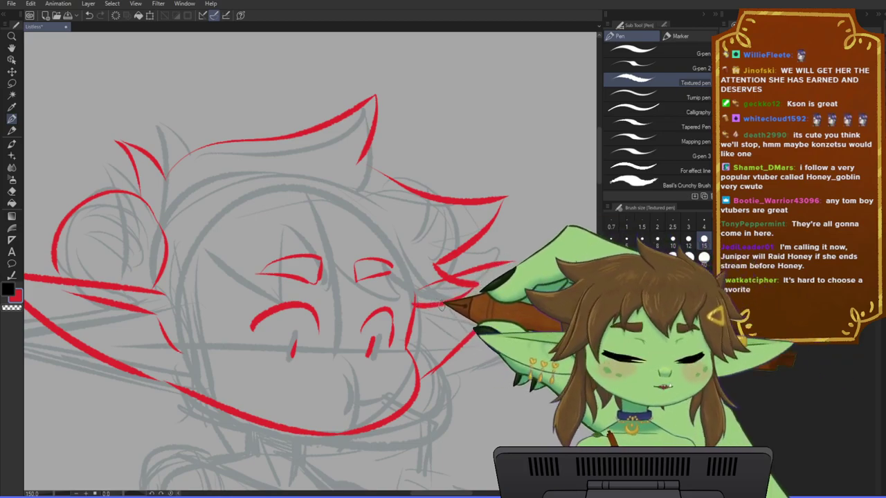
- Draw a long pointed side lock in red between the near ear and the near side of the face
drag(453, 315, 482, 324)
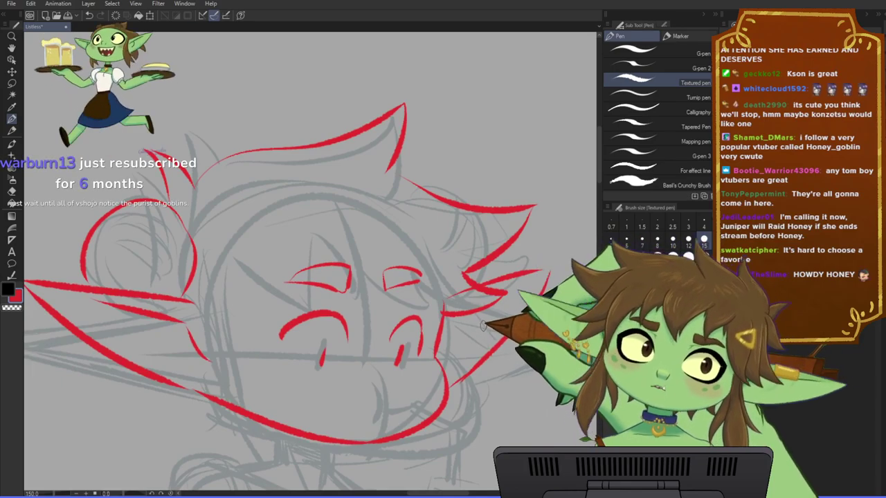
drag(468, 336, 476, 313)
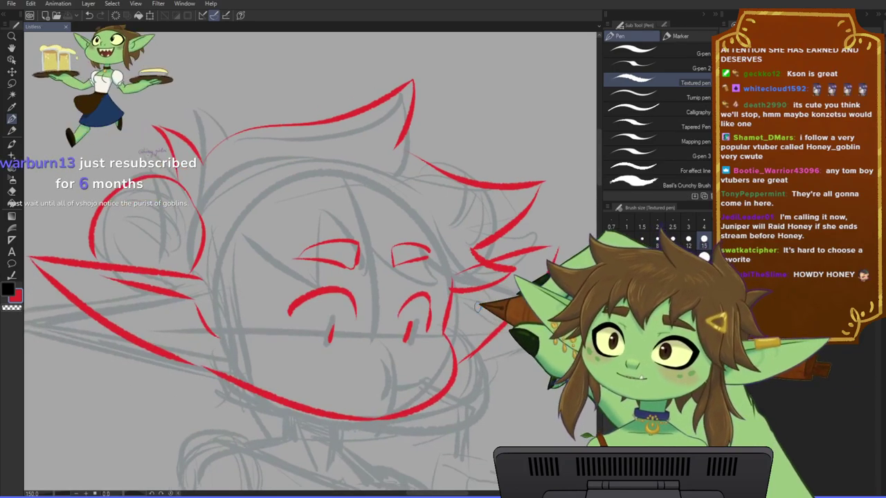
drag(428, 384, 438, 404)
mouse_move(254, 239)
mouse_down()
mouse_move(248, 283)
mouse_move(265, 372)
mouse_up()
drag(213, 299, 267, 388)
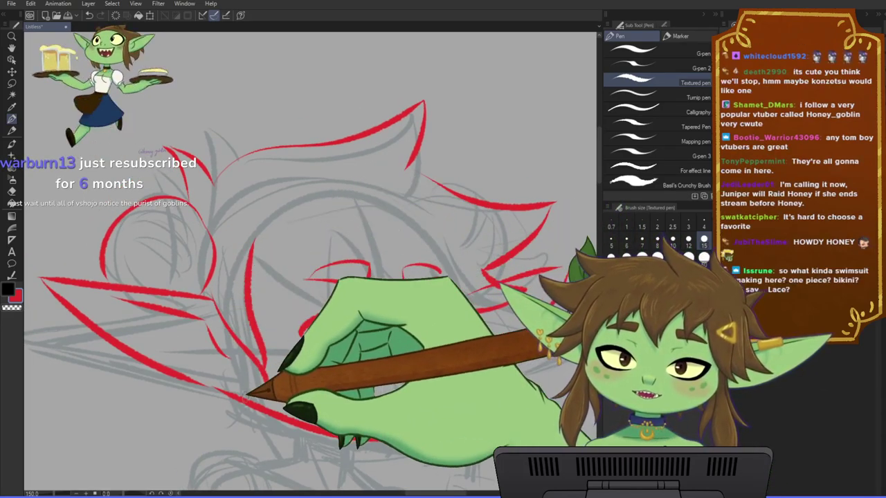
- Draw the pointed fringe strands in red across the forehead, overlapping both eyebrows and sweeping toward the far ear
drag(360, 264, 358, 305)
drag(251, 285, 306, 321)
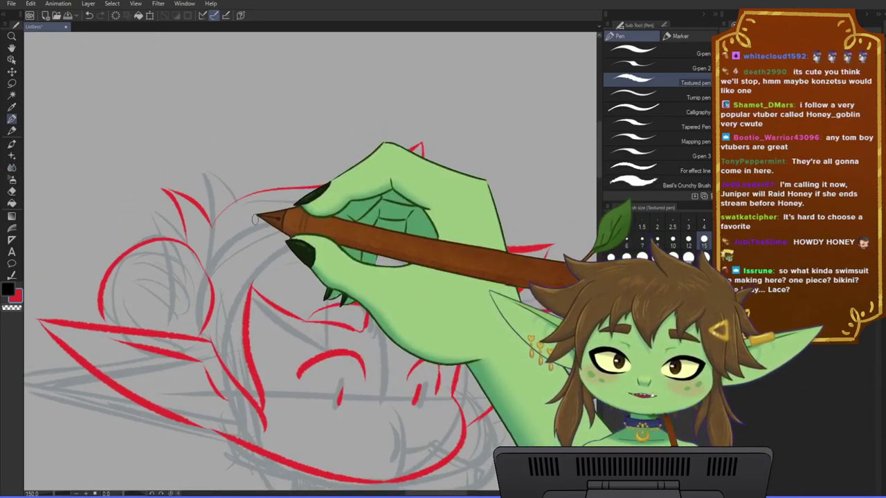
mouse_move(291, 263)
mouse_down()
mouse_move(305, 319)
mouse_move(316, 277)
mouse_move(373, 343)
mouse_up()
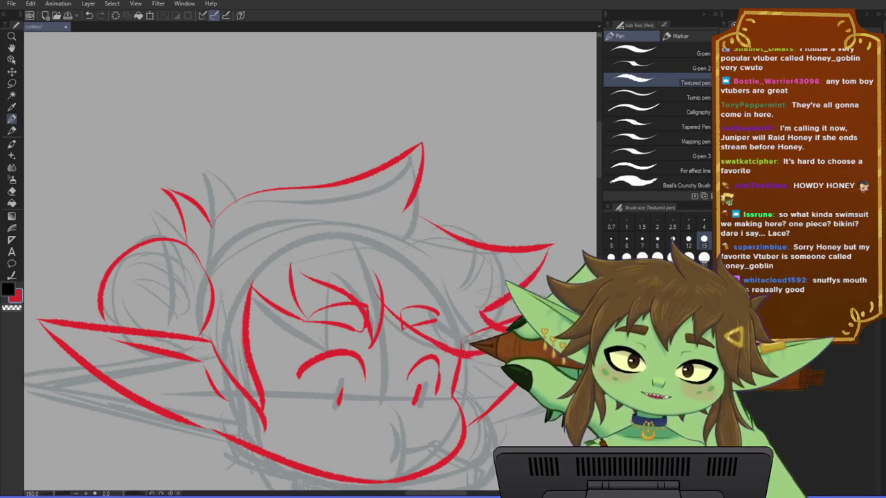
drag(370, 384, 389, 383)
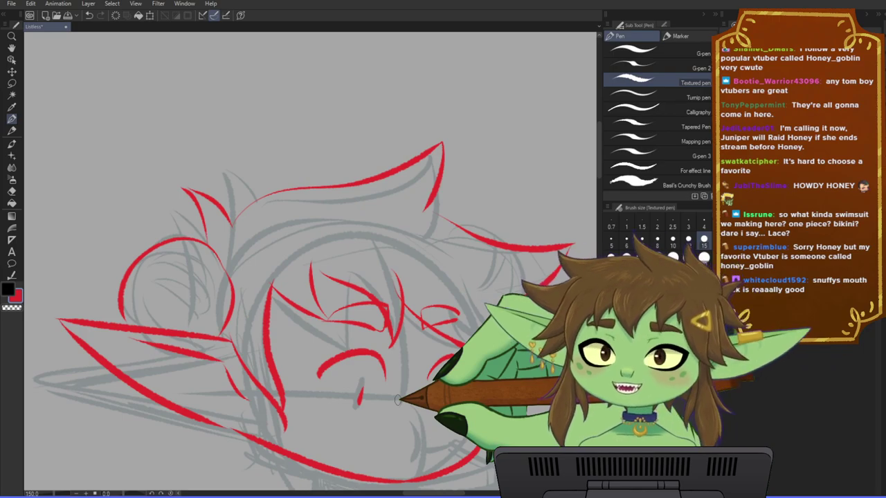
drag(440, 385, 435, 405)
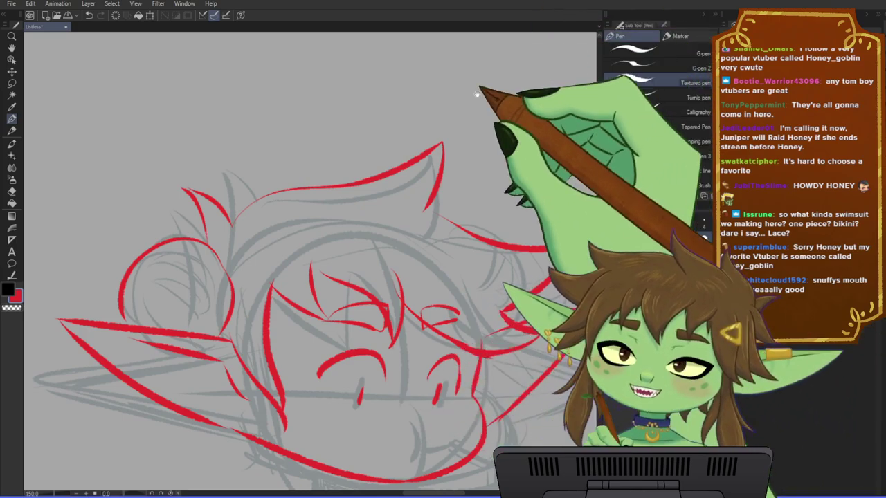
drag(475, 97, 471, 104)
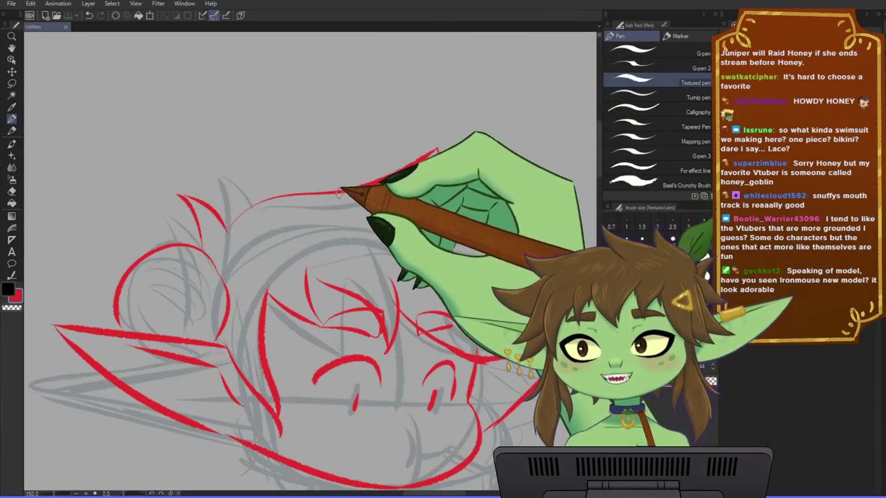
scroll(336, 193, down, 1)
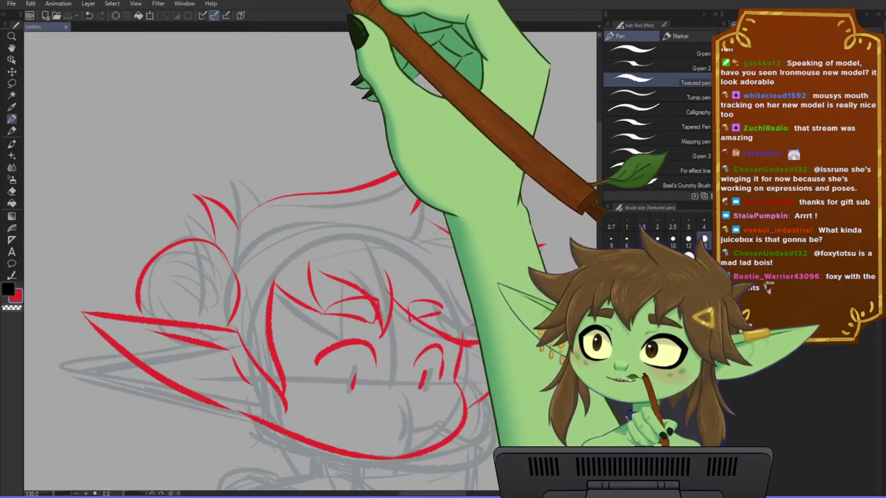
scroll(390, 269, down, 2)
scroll(379, 282, up, 3)
drag(382, 247, 350, 231)
drag(276, 266, 298, 310)
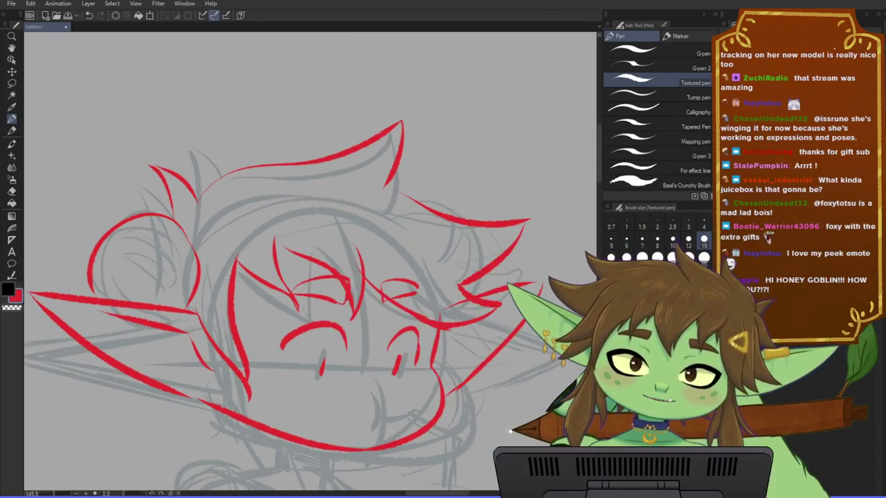
mouse_move(518, 397)
mouse_down()
mouse_move(484, 360)
mouse_move(476, 379)
mouse_up()
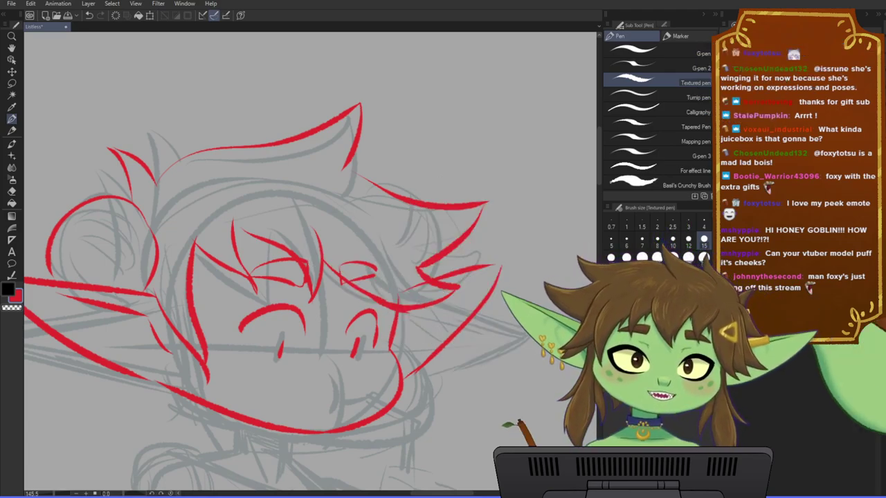
- Draw a short pointed side lock across the far ear and a rounded hair bump above the large far tuft
drag(527, 398, 553, 384)
drag(421, 406, 420, 376)
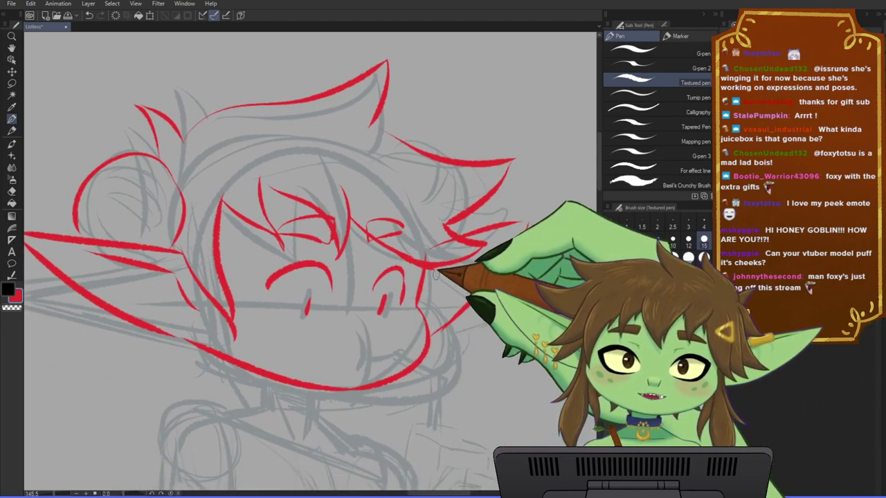
mouse_move(435, 271)
mouse_down()
mouse_move(444, 336)
mouse_move(429, 314)
mouse_move(451, 354)
mouse_up()
drag(432, 320, 452, 354)
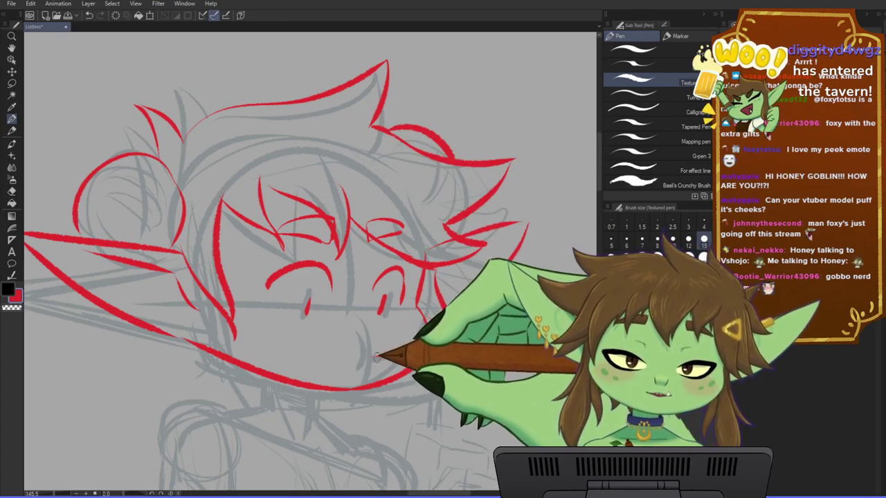
- Draw the small curved mouth in red near the far cheek and save the drawing
mouse_move(366, 341)
mouse_down()
mouse_move(365, 366)
mouse_move(393, 354)
mouse_up()
key(ctrl+z)
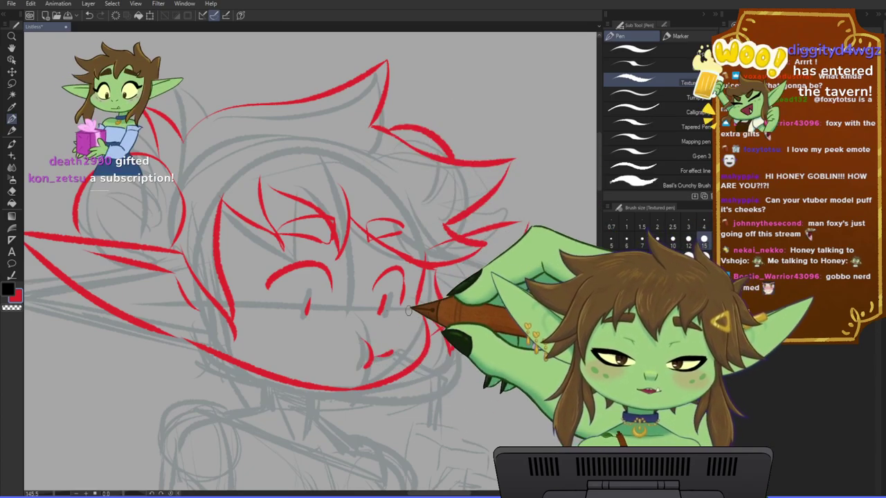
drag(478, 408, 462, 347)
key(ctrl+s)
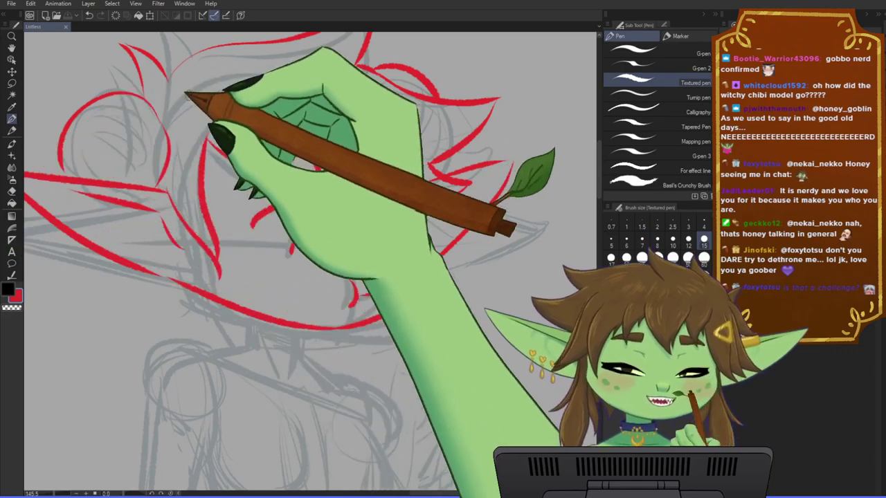
- Examine the red head sketch against the faded underdrawing, both up close and together with the torso
scroll(297, 277, down, 2)
scroll(295, 203, up, 3)
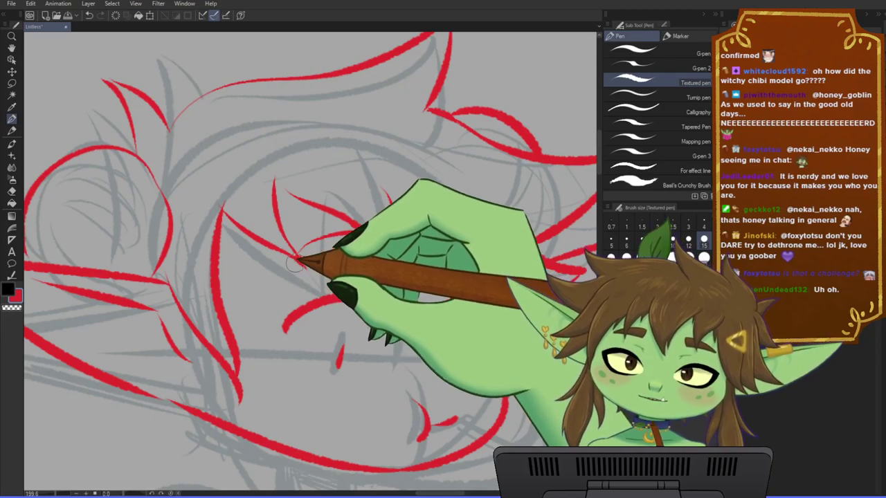
scroll(295, 265, down, 3)
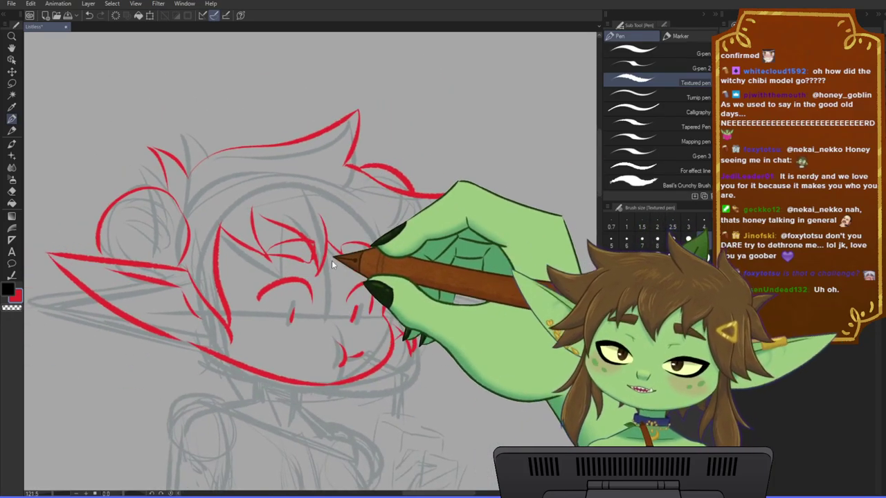
scroll(331, 343, up, 2)
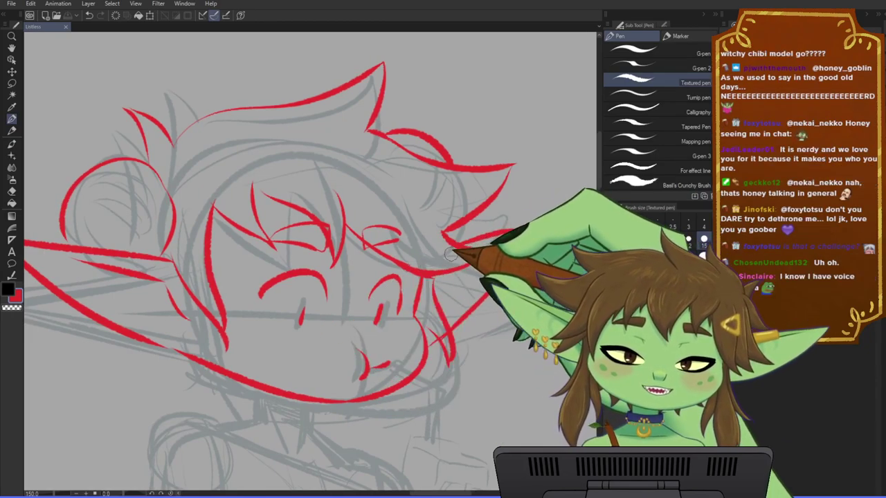
scroll(447, 250, down, 2)
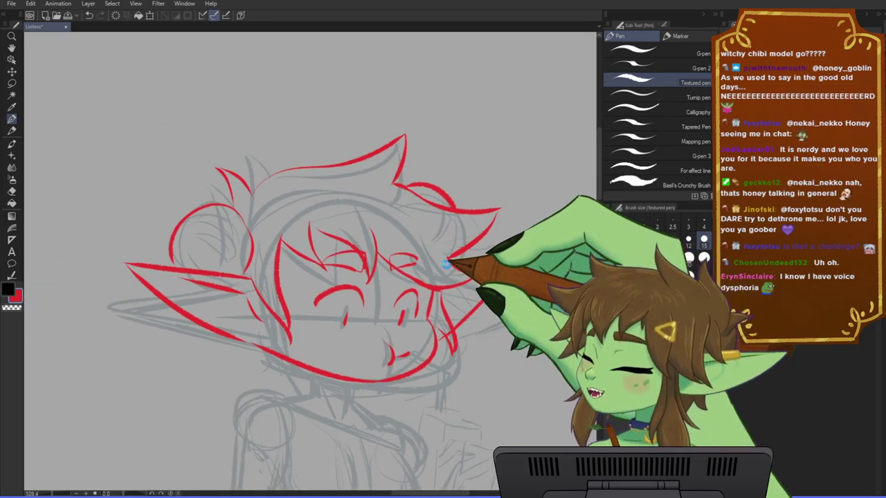
scroll(308, 163, up, 2)
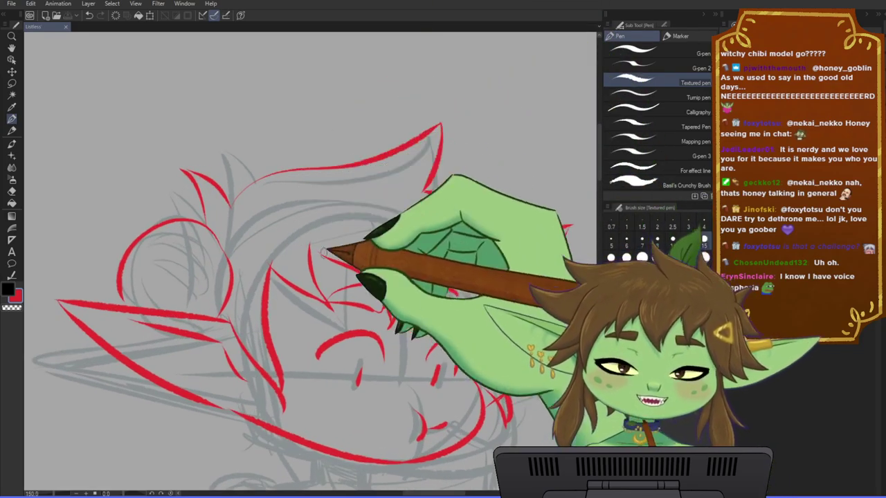
drag(324, 253, 326, 113)
scroll(319, 162, down, 3)
scroll(340, 234, up, 1)
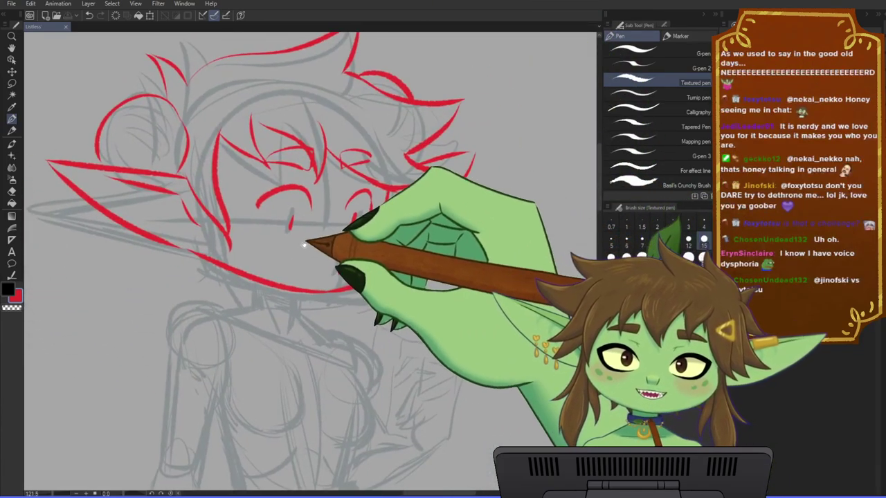
- Transform the red head sketch by shifting it slightly toward the far ear and down over the underdrawing's neck
scroll(304, 244, down, 2)
key(ctrl+t)
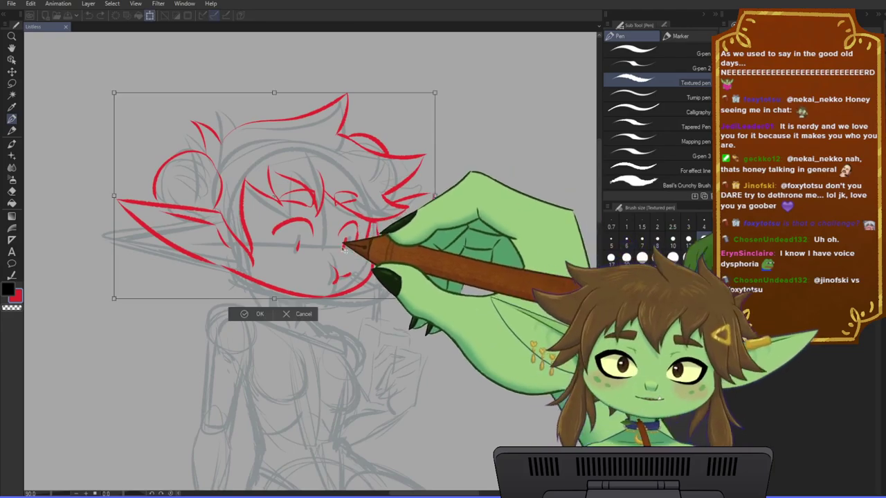
drag(344, 247, 356, 256)
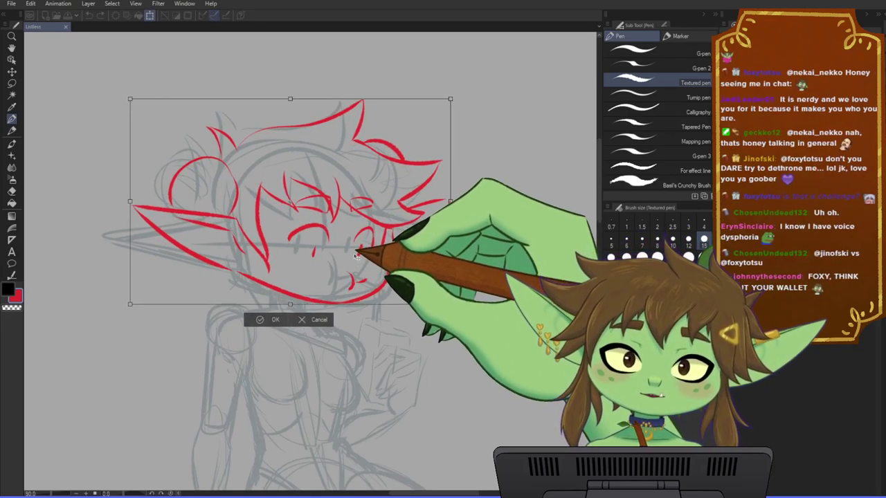
click(273, 320)
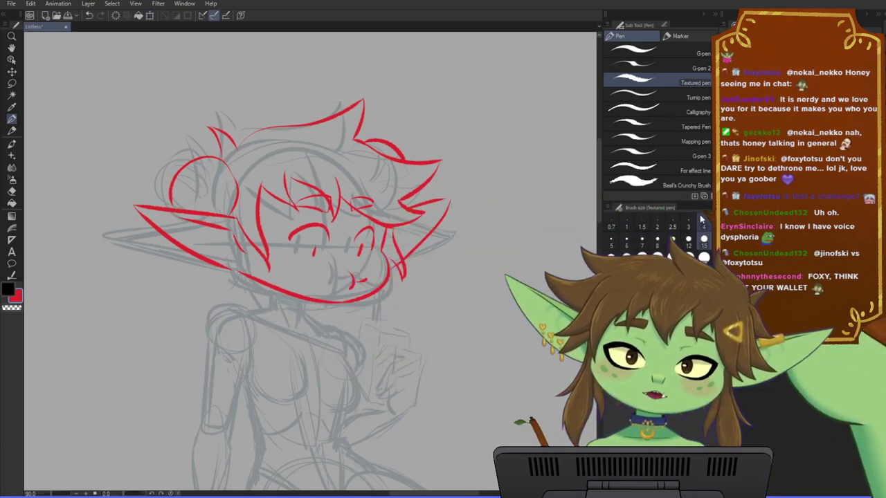
drag(405, 297, 396, 324)
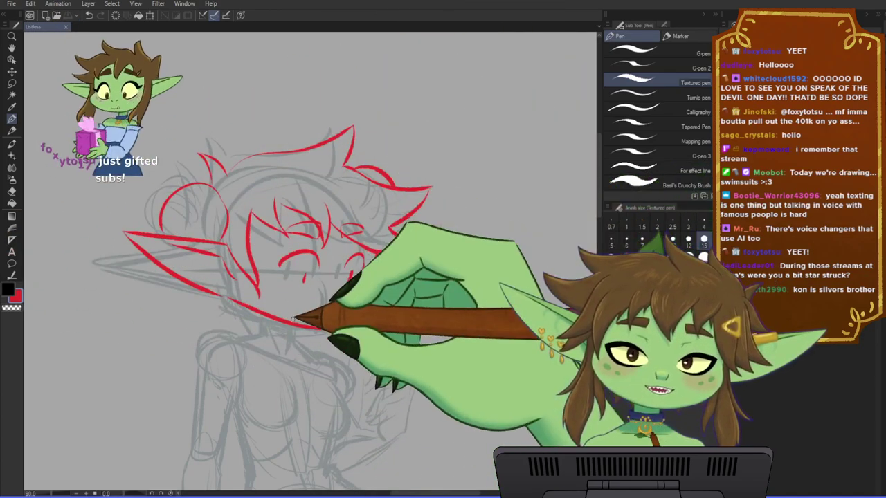
scroll(292, 320, up, 2)
drag(272, 317, 335, 298)
scroll(335, 297, up, 1)
drag(454, 327, 399, 304)
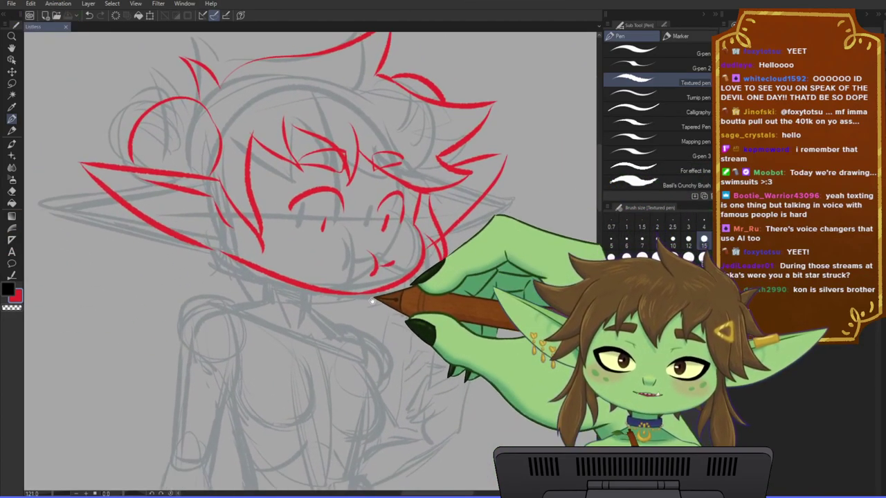
key(Delete)
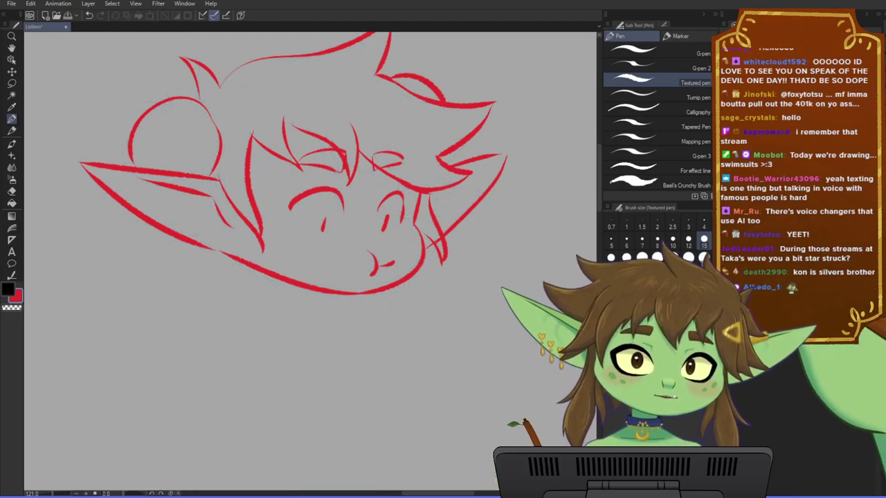
key(ctrl+z)
- Draw two short neck lines in red beneath the jaw
drag(427, 301, 478, 268)
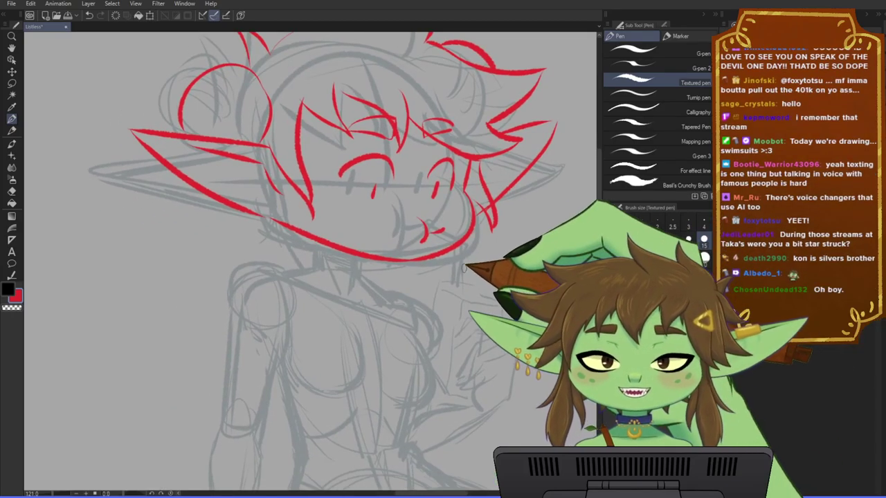
mouse_move(304, 237)
mouse_down()
mouse_move(310, 271)
mouse_move(354, 278)
mouse_up()
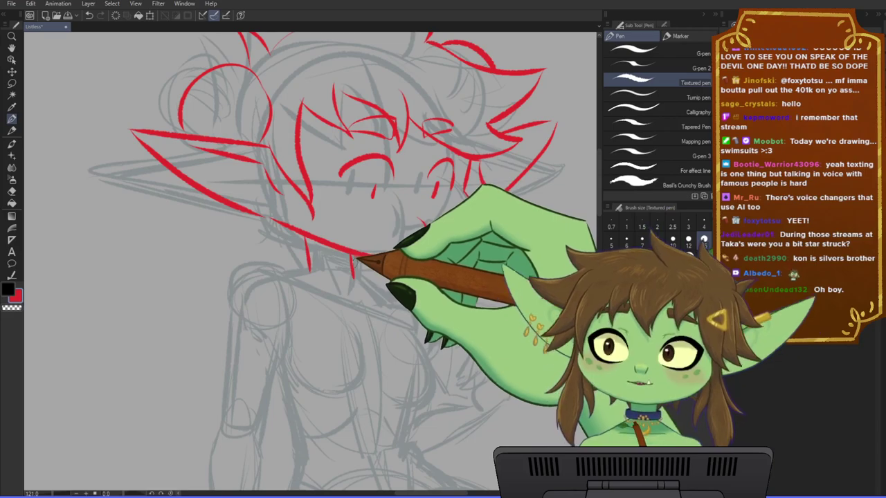
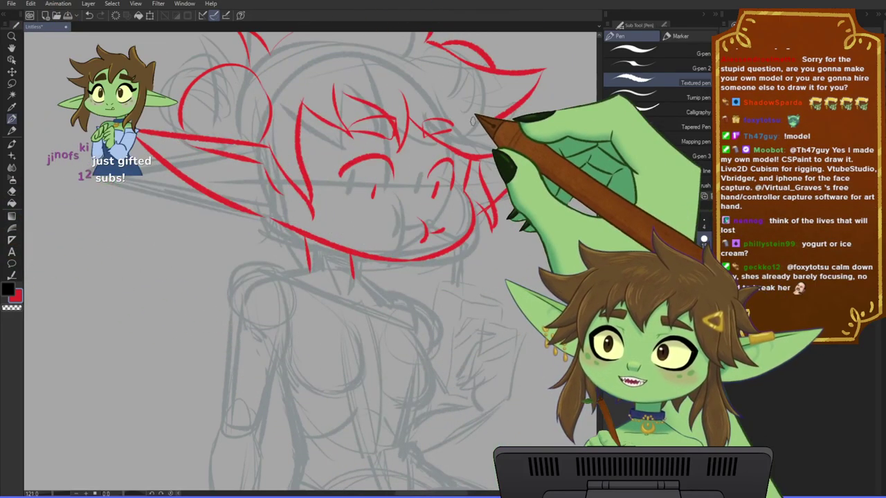
mouse_move(426, 287)
mouse_down()
mouse_move(381, 281)
mouse_move(425, 229)
mouse_move(382, 263)
mouse_up()
mouse_move(434, 269)
mouse_down()
mouse_move(378, 259)
mouse_move(469, 251)
mouse_move(460, 261)
mouse_up()
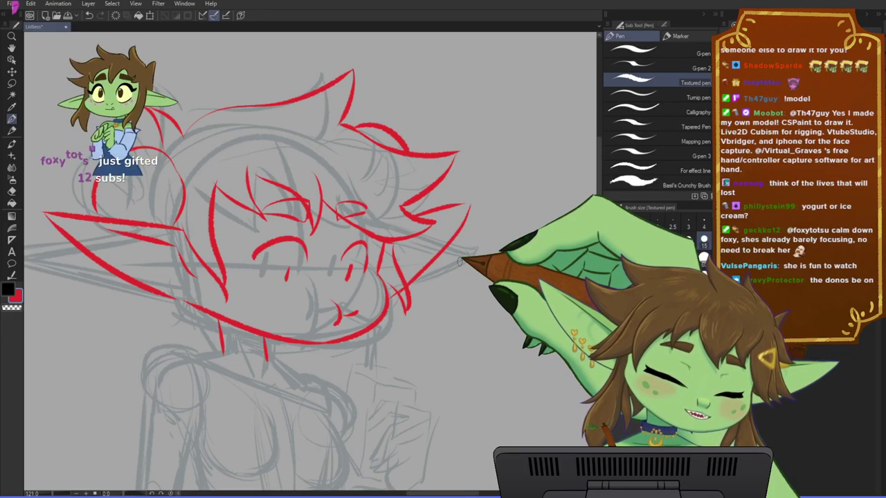
scroll(459, 260, up, 2)
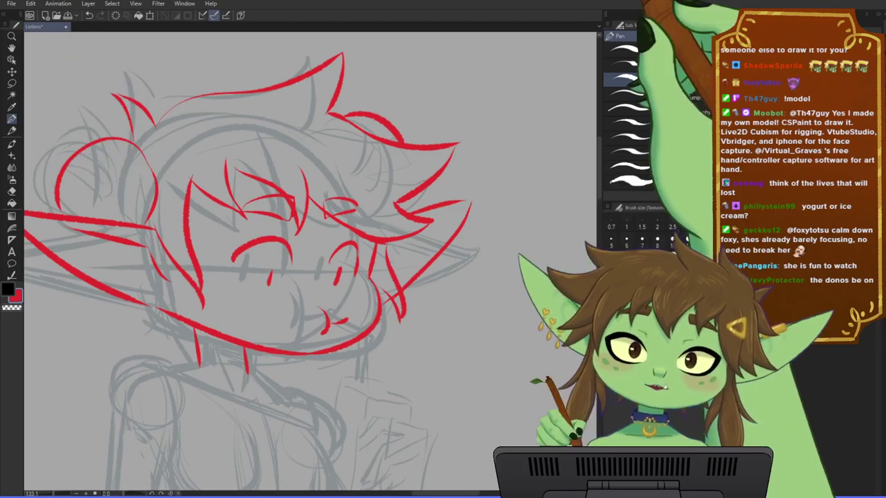
scroll(516, 204, down, 3)
scroll(401, 241, up, 2)
drag(412, 199, 457, 242)
scroll(414, 241, down, 1)
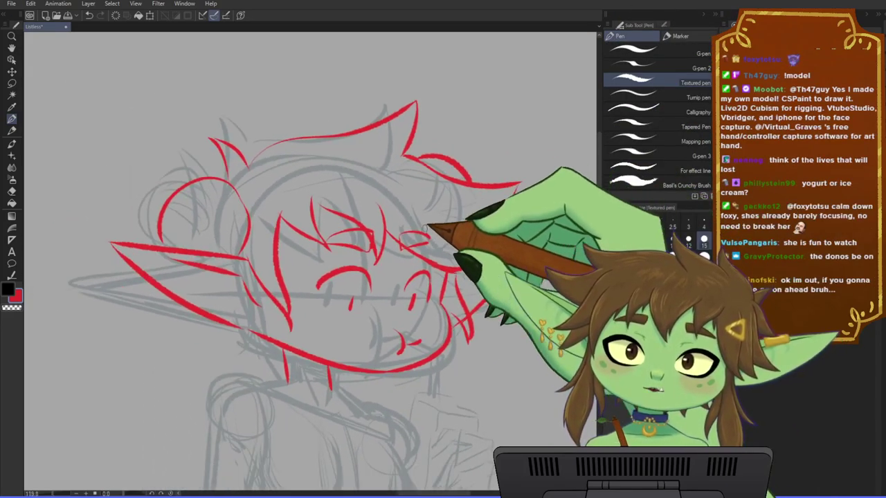
mouse_move(374, 221)
mouse_down()
mouse_move(362, 242)
mouse_move(384, 213)
mouse_up()
scroll(361, 242, up, 2)
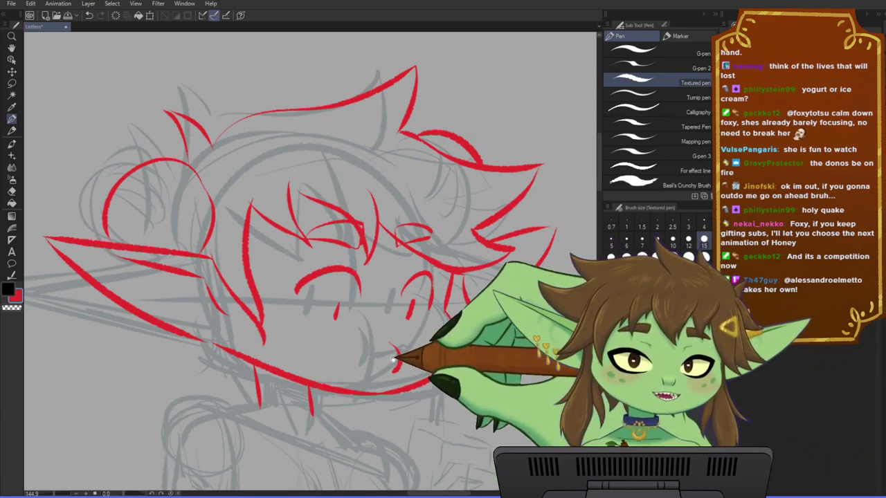
drag(391, 362, 402, 351)
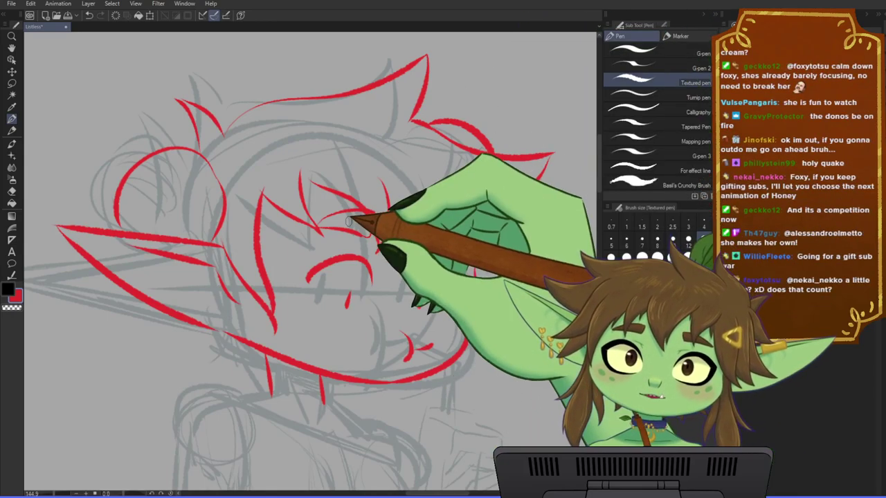
- Extend the neck lines outward in red at the base and draw the curved far shoulder over the underdrawing
scroll(351, 220, down, 1)
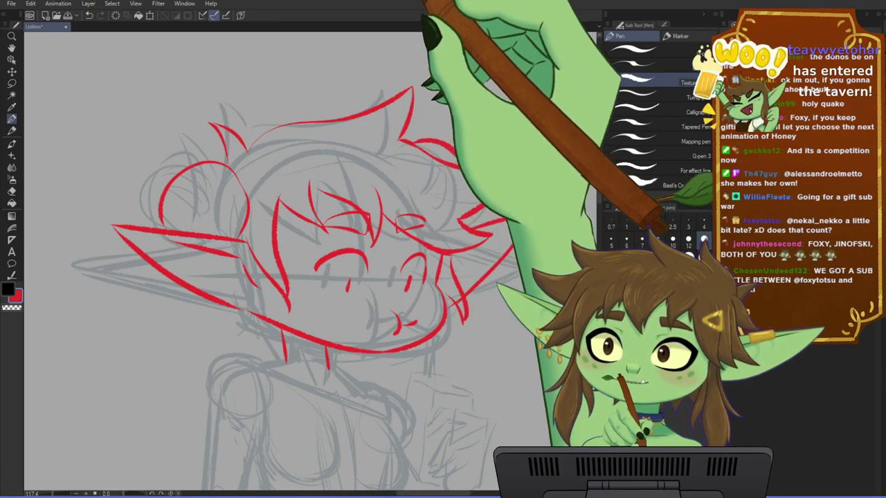
scroll(429, 270, down, 1)
scroll(349, 337, up, 1)
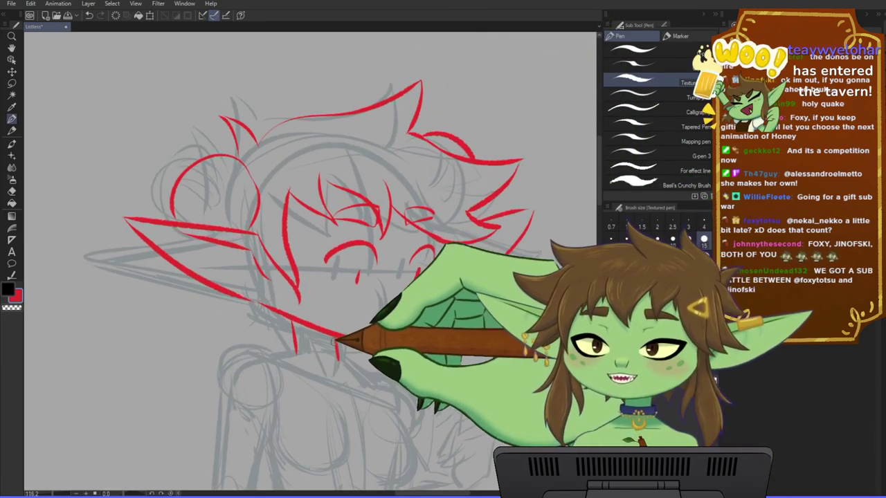
drag(342, 370, 336, 346)
scroll(322, 348, up, 2)
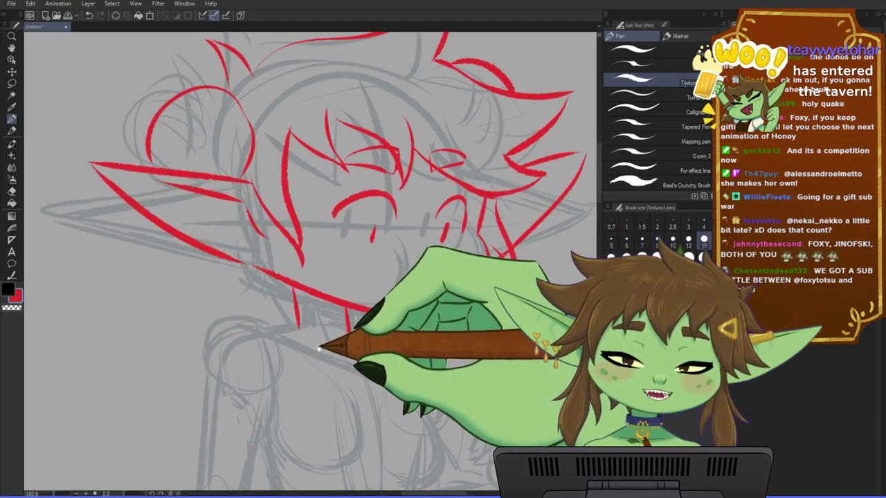
scroll(322, 348, down, 1)
scroll(371, 306, down, 1)
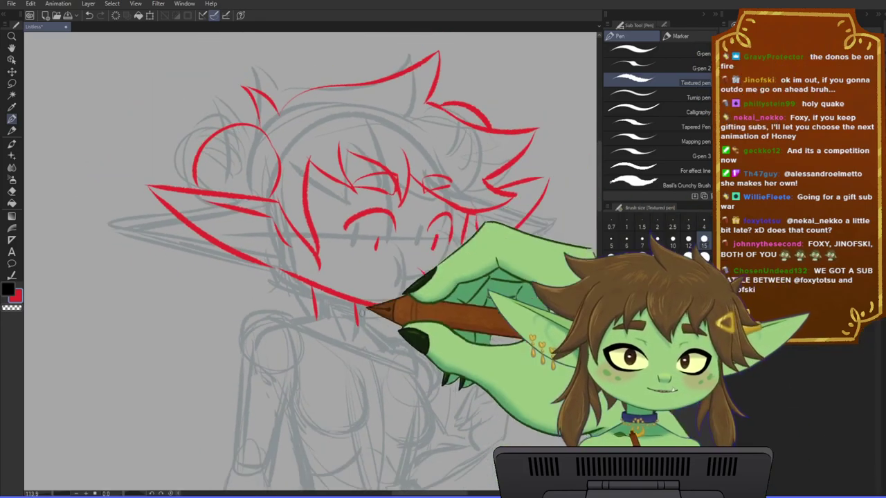
scroll(362, 319, up, 1)
drag(313, 317, 288, 328)
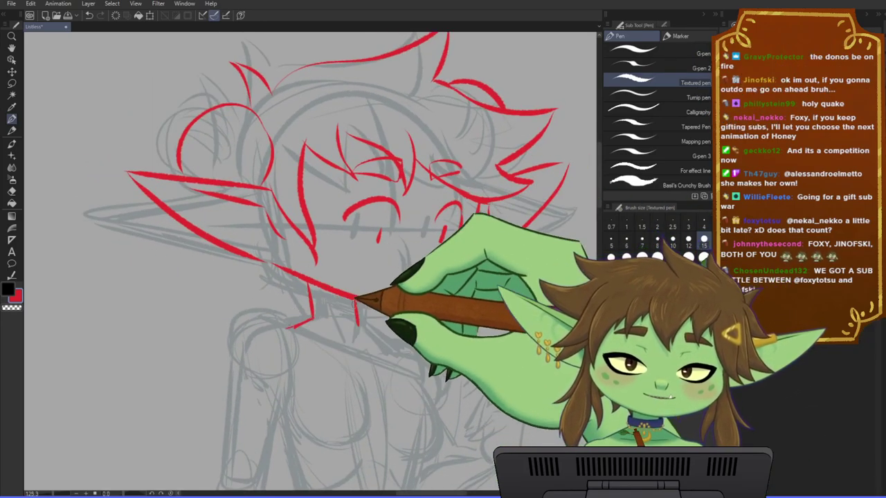
mouse_move(355, 301)
mouse_down()
mouse_move(362, 323)
mouse_move(395, 343)
mouse_move(431, 377)
mouse_up()
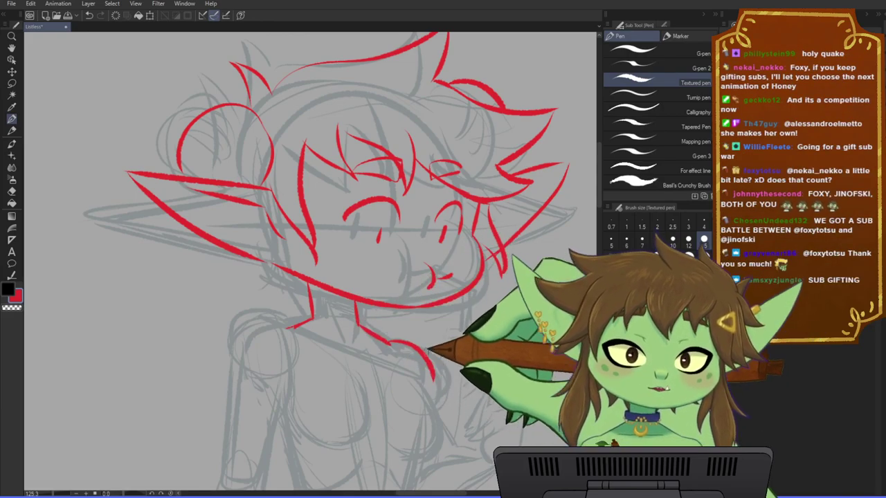
key(ctrl+z)
mouse_move(391, 344)
mouse_down()
mouse_move(408, 349)
mouse_move(431, 391)
mouse_up()
- Draw the rounded near shoulder in red, running outward from the base of the neck
drag(291, 324, 237, 358)
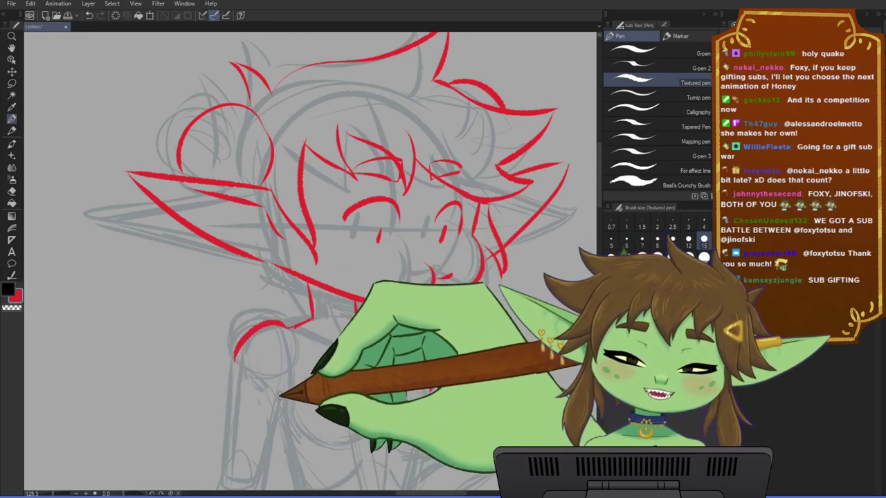
key(ctrl+z)
mouse_move(290, 324)
mouse_down()
mouse_move(238, 335)
mouse_move(237, 357)
mouse_up()
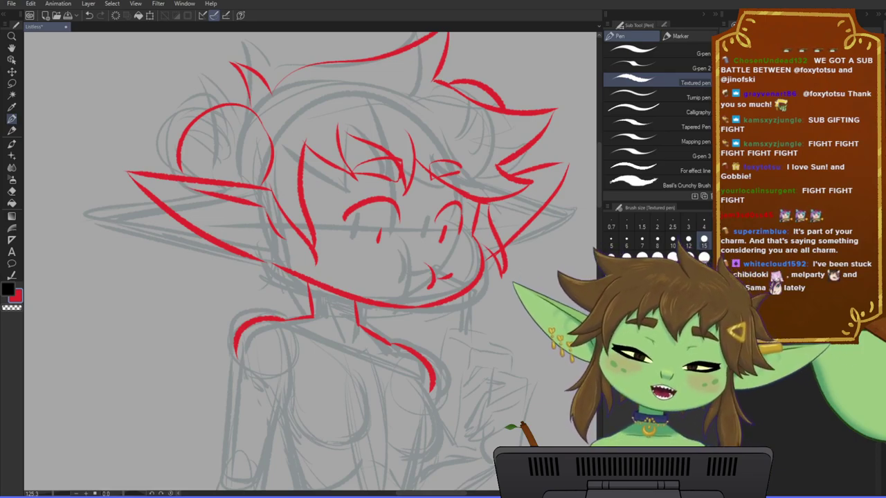
- Add the collarbone and front neck lines in red, meeting in a small notch at the throat, and save the drawing
mouse_move(420, 396)
mouse_down()
mouse_move(403, 388)
mouse_move(432, 384)
mouse_up()
scroll(400, 377, up, 1)
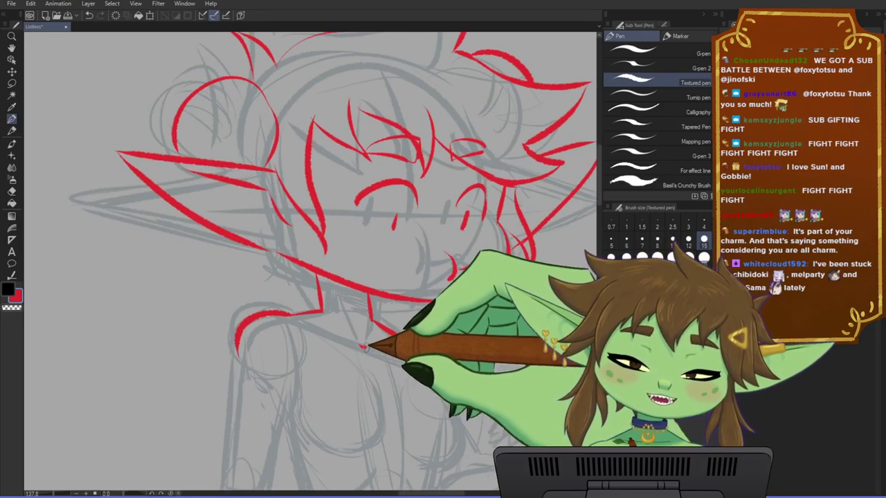
drag(359, 344, 404, 345)
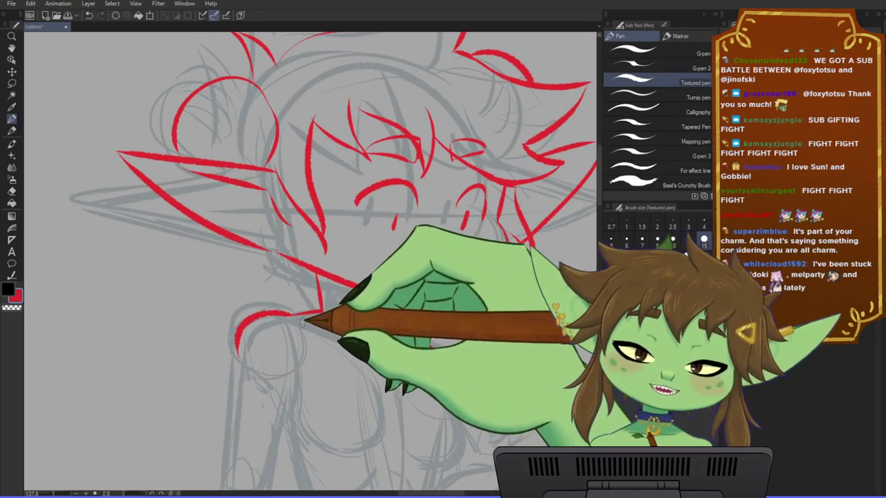
drag(306, 324, 342, 335)
drag(333, 290, 357, 335)
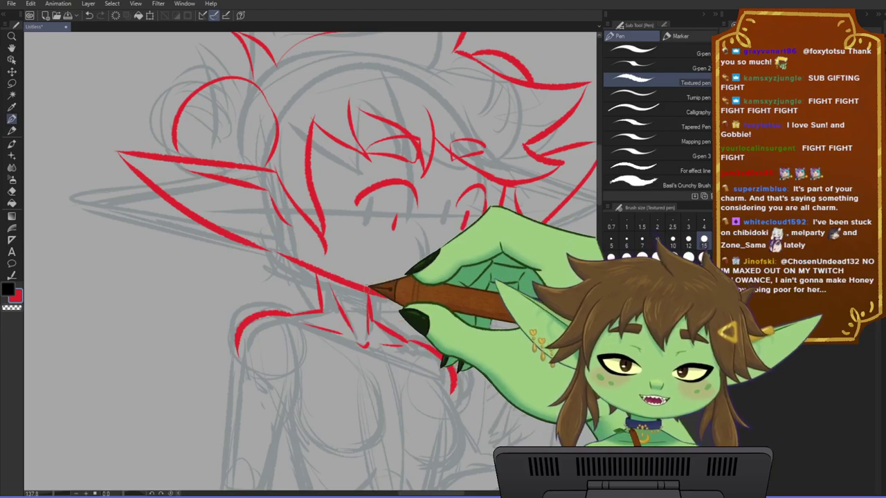
drag(468, 400, 460, 282)
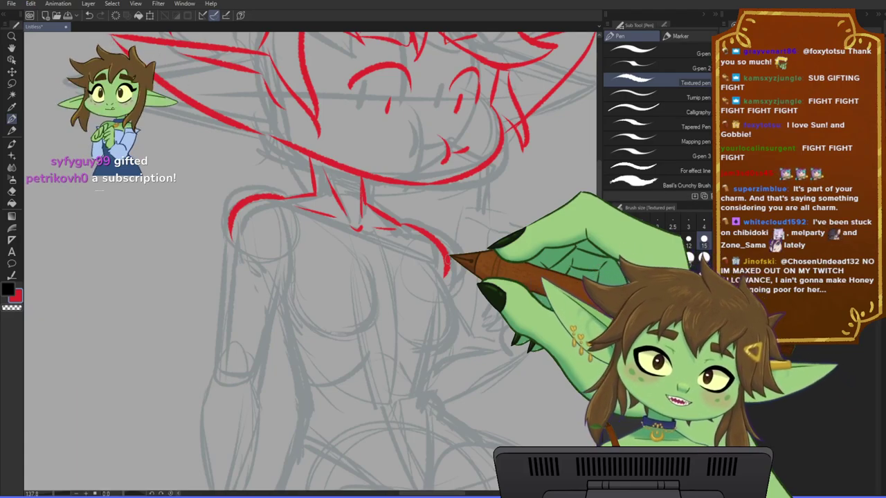
key(ctrl+s)
- Draw the outer and inner contours of the near upper arm in red, from shoulder and armpit down to the elbow
drag(467, 364, 435, 355)
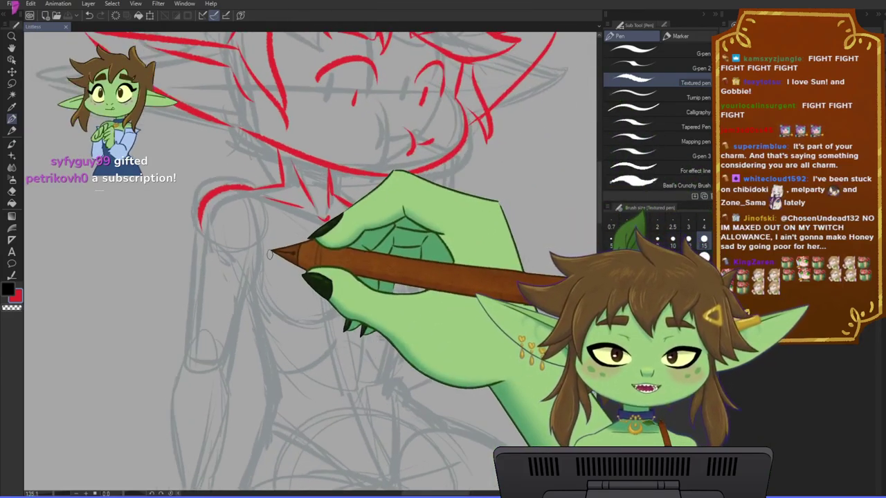
drag(270, 255, 293, 241)
scroll(277, 252, up, 1)
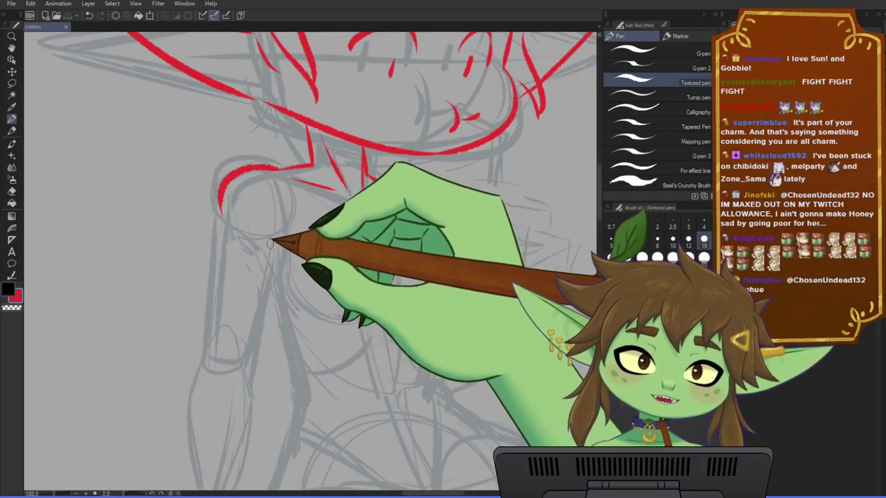
drag(407, 359, 392, 335)
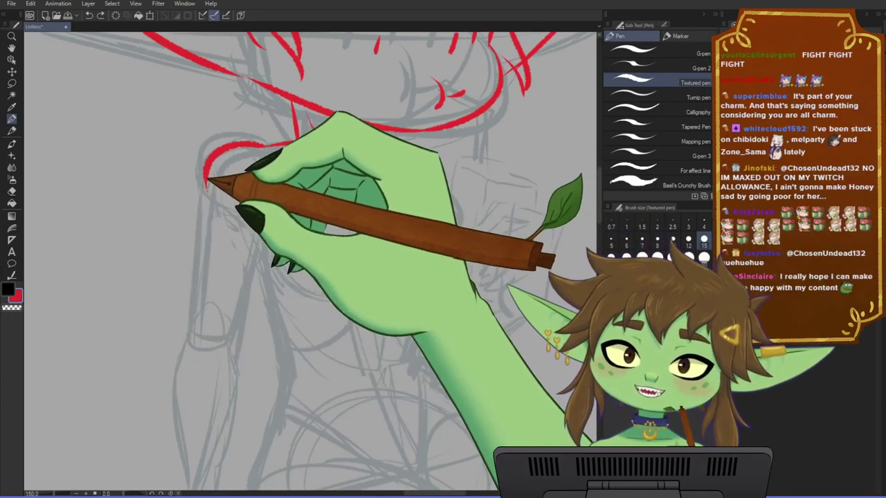
drag(206, 188, 190, 338)
key(ctrl+z)
drag(206, 189, 191, 338)
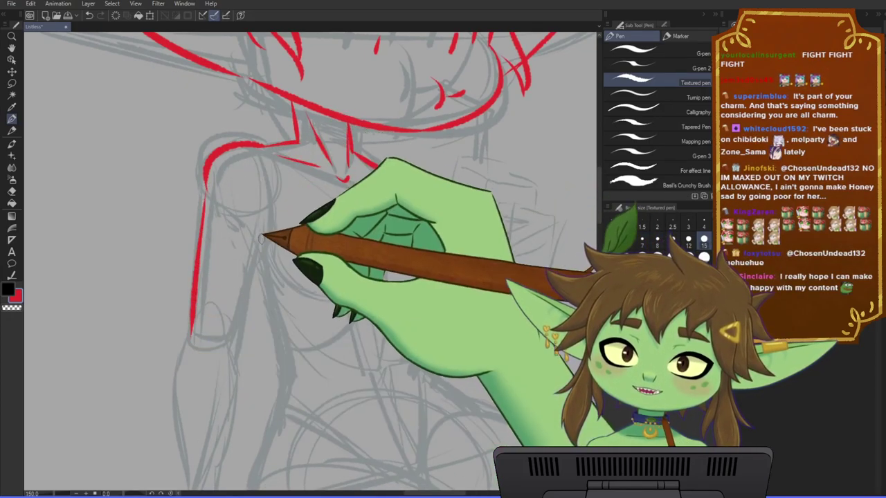
drag(262, 239, 241, 339)
key(ctrl+z)
drag(263, 239, 232, 340)
- Draw the near side of the torso from armpit to waist and a short far waist line in red, and save
drag(443, 344, 386, 351)
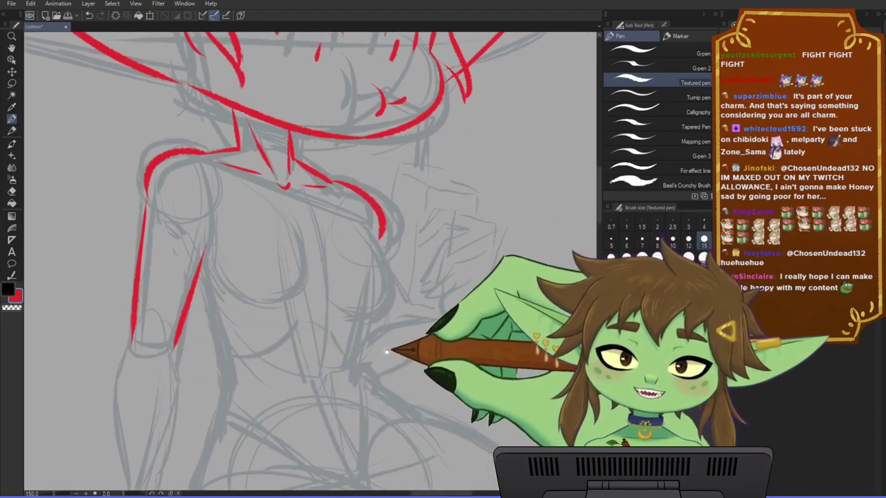
drag(196, 252, 250, 372)
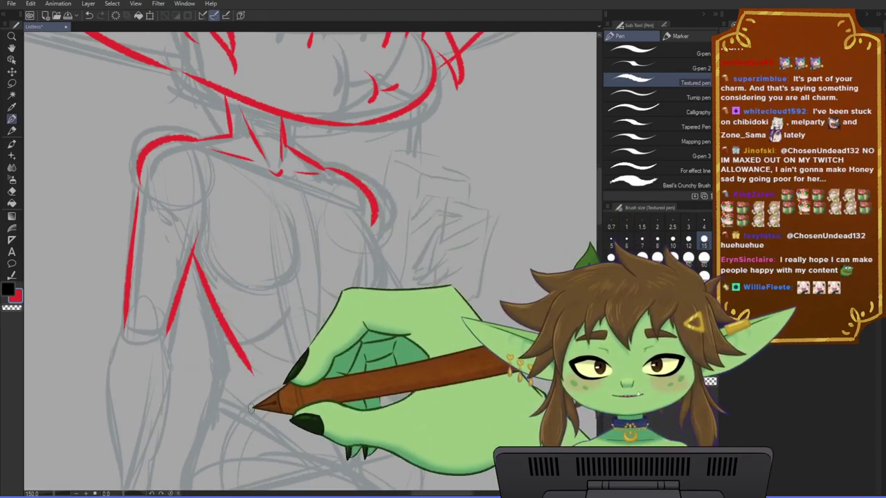
drag(359, 309, 355, 359)
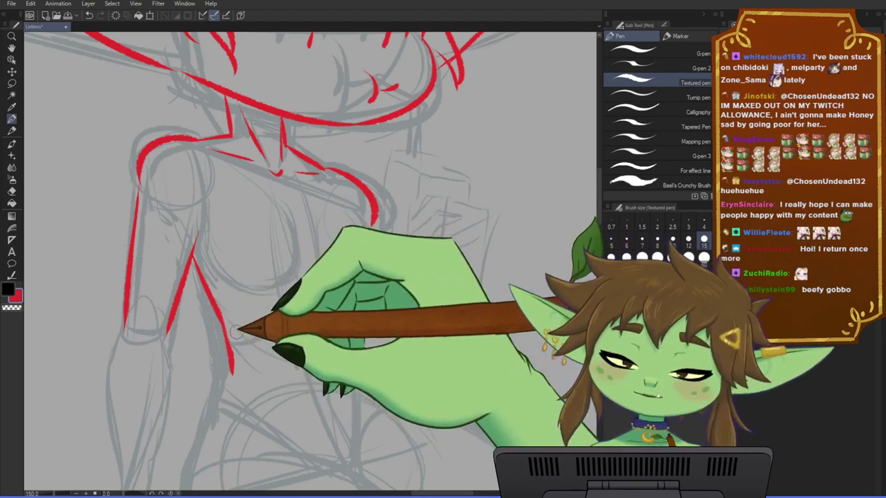
drag(337, 360, 346, 323)
key(ctrl+s)
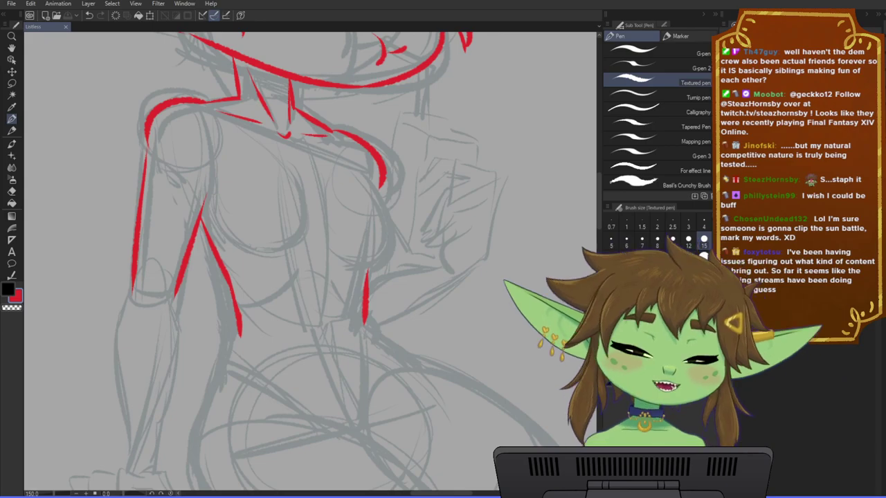
- Examine the proportions of the red head, shoulders and torso against the faded underdrawing
scroll(317, 255, down, 3)
drag(337, 183, 350, 268)
scroll(356, 240, down, 1)
scroll(348, 267, up, 1)
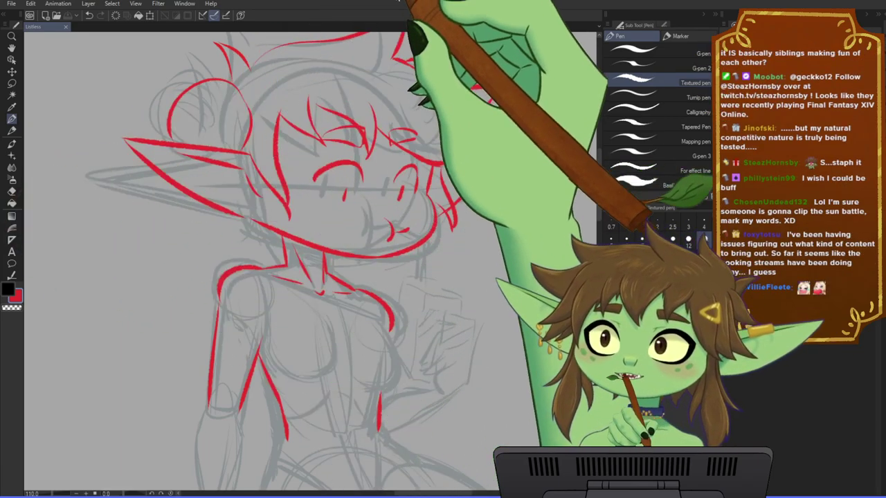
drag(365, 284, 359, 290)
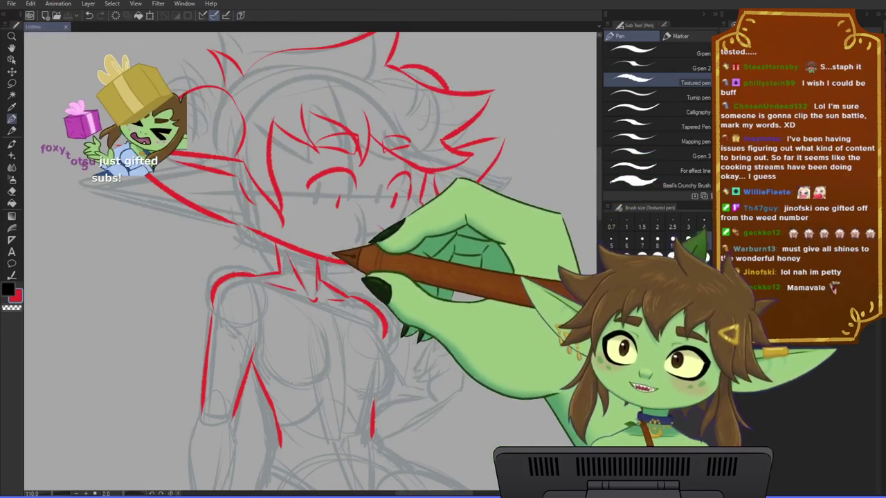
drag(286, 297, 288, 285)
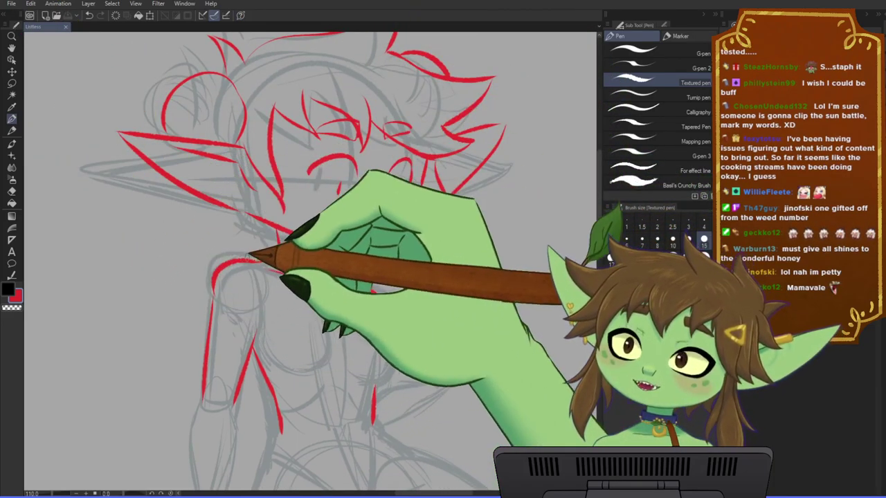
scroll(268, 340, down, 1)
drag(348, 340, 338, 339)
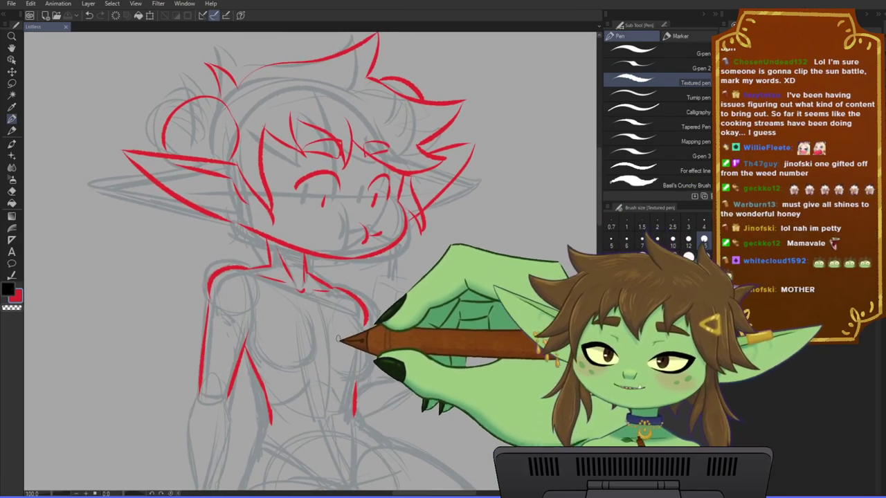
scroll(338, 343, down, 1)
scroll(337, 360, up, 1)
drag(427, 351, 395, 339)
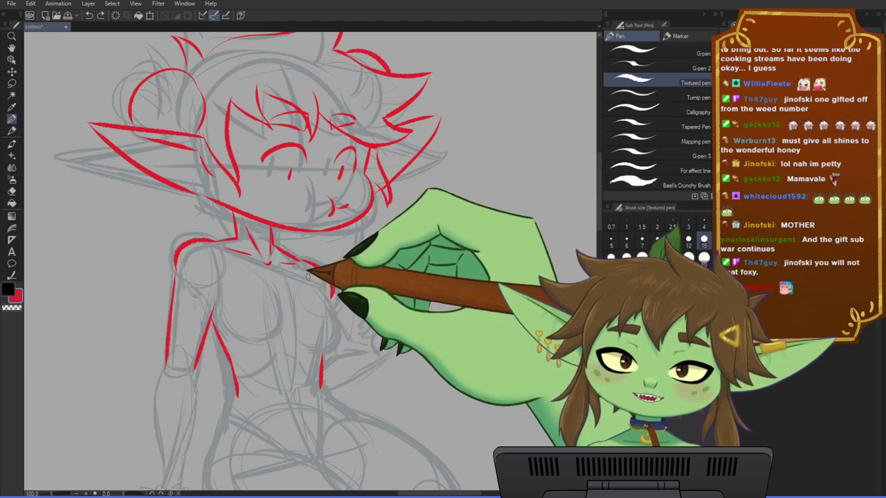
- Draw the near and far chest curves in red over the torso underdrawing and save the drawing
drag(327, 306, 289, 361)
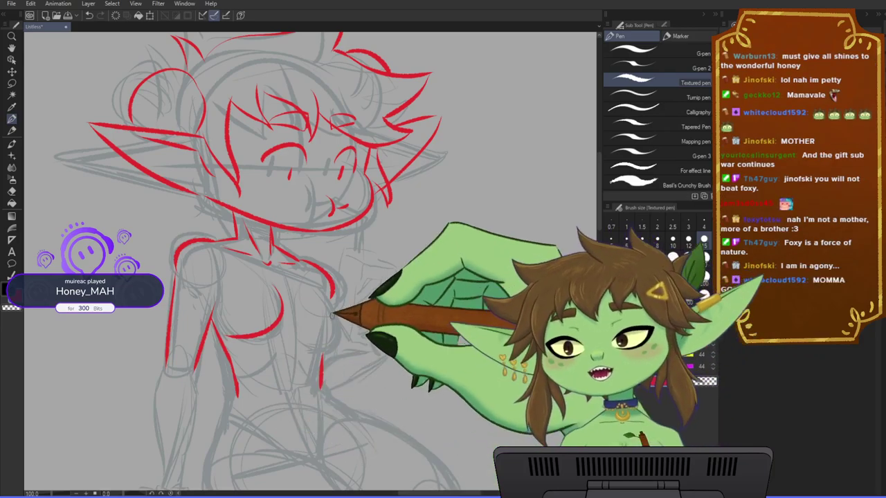
mouse_move(225, 324)
mouse_down()
mouse_move(258, 337)
mouse_move(279, 289)
mouse_up()
key(ctrl+z)
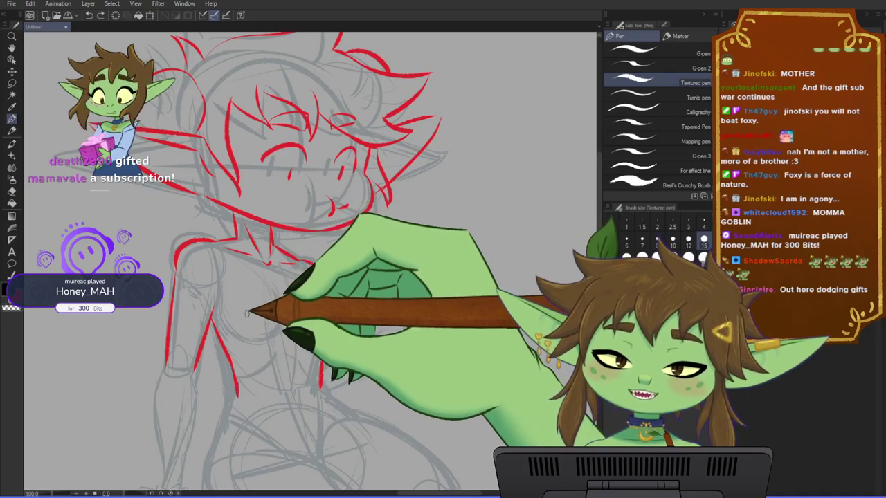
mouse_move(218, 312)
mouse_down()
mouse_move(279, 329)
mouse_move(270, 281)
mouse_up()
key(ctrl+z)
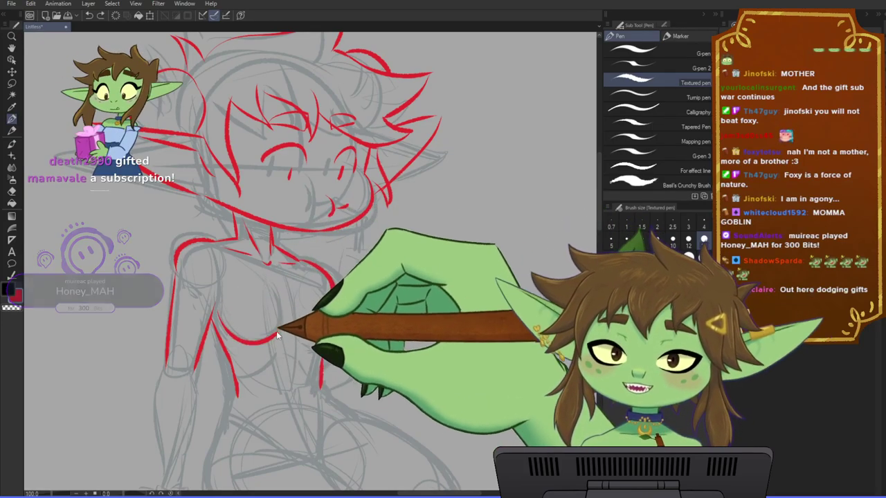
mouse_move(278, 332)
mouse_down()
mouse_move(269, 281)
mouse_move(340, 327)
mouse_move(304, 350)
mouse_up()
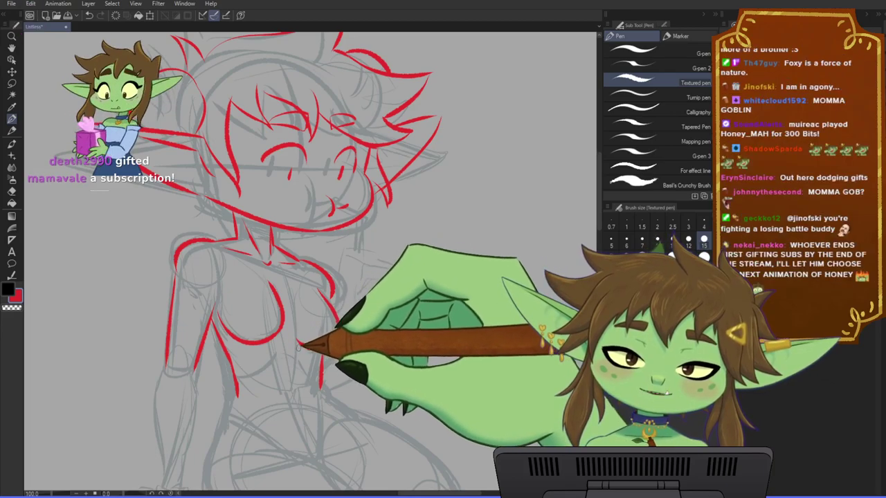
drag(353, 205, 369, 196)
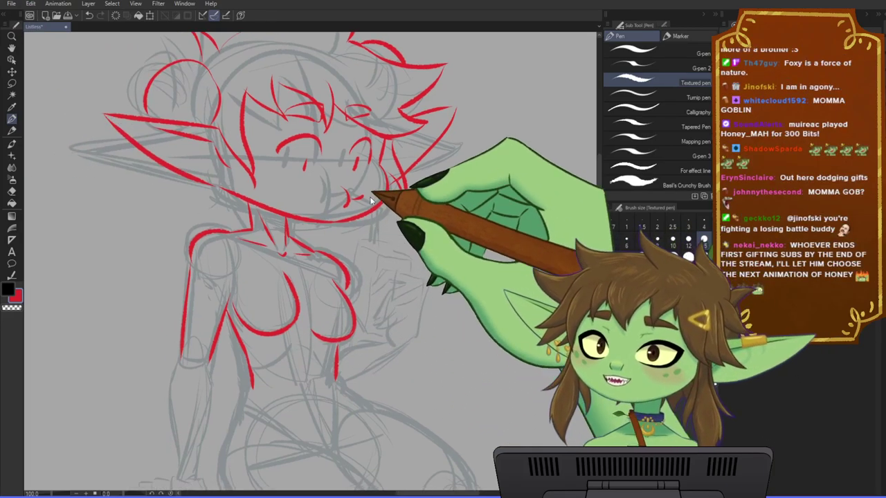
key(ctrl+s)
- Examine the red upper-body sketch with the whole seated figure and up close around the chest, waist and hips
scroll(268, 190, down, 1)
drag(266, 191, 277, 221)
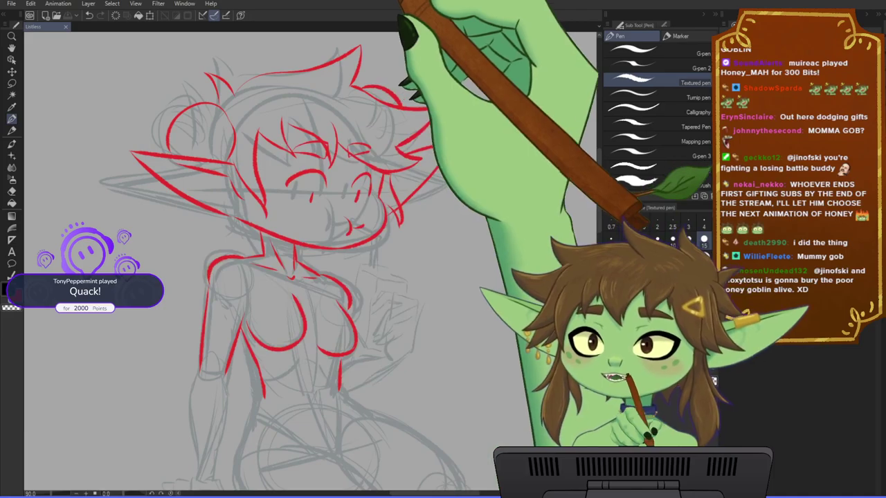
drag(349, 233, 345, 231)
scroll(346, 229, down, 2)
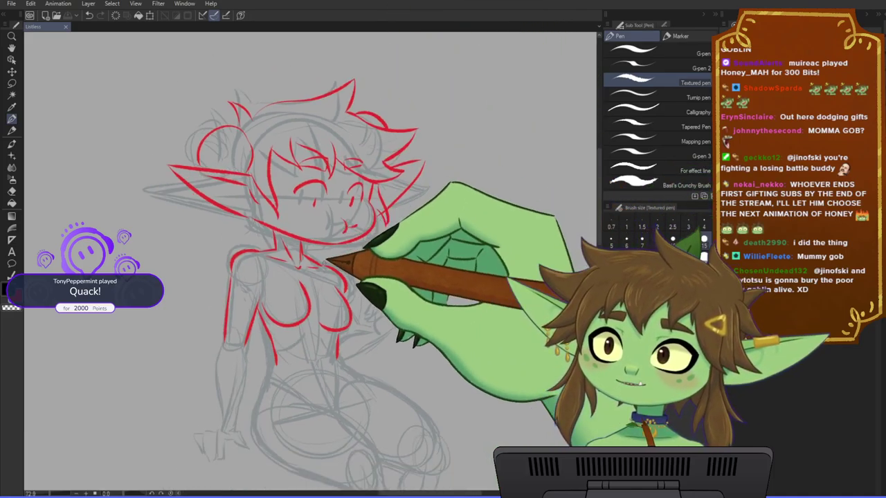
drag(317, 332, 320, 318)
scroll(316, 316, up, 3)
mouse_move(317, 285)
mouse_down()
mouse_move(321, 315)
mouse_move(349, 335)
mouse_up()
scroll(348, 334, down, 1)
scroll(314, 305, down, 2)
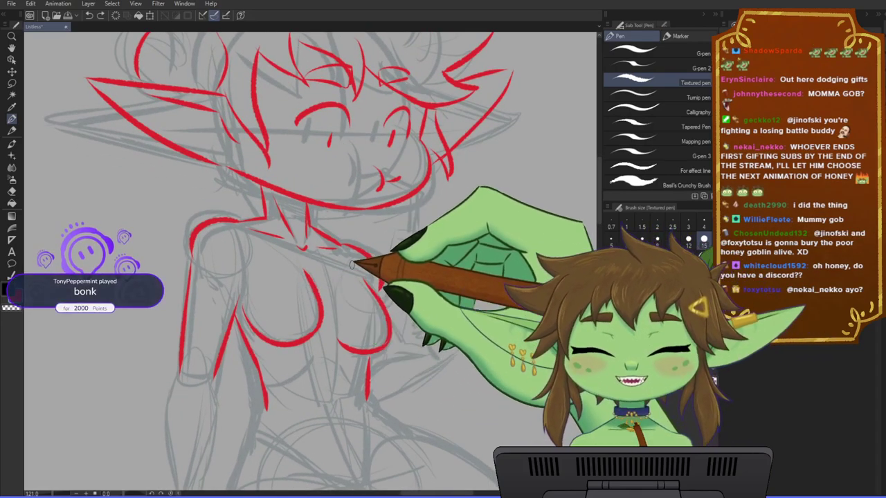
scroll(388, 305, down, 2)
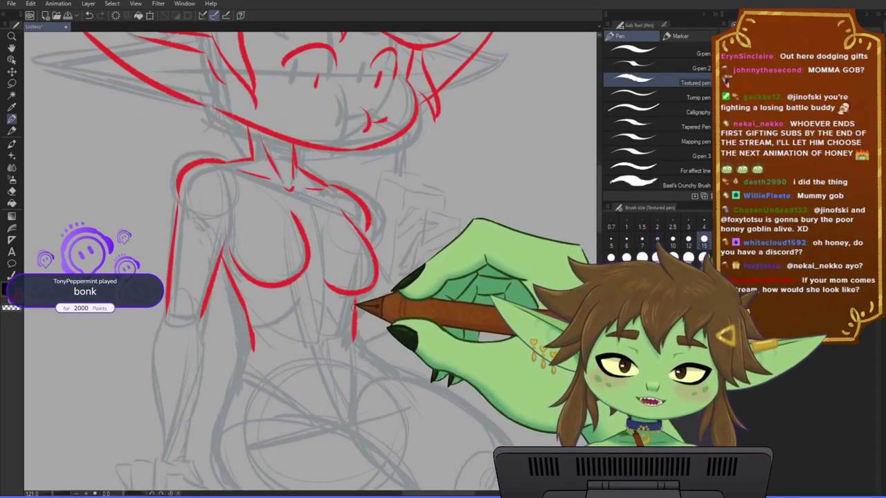
scroll(381, 363, down, 1)
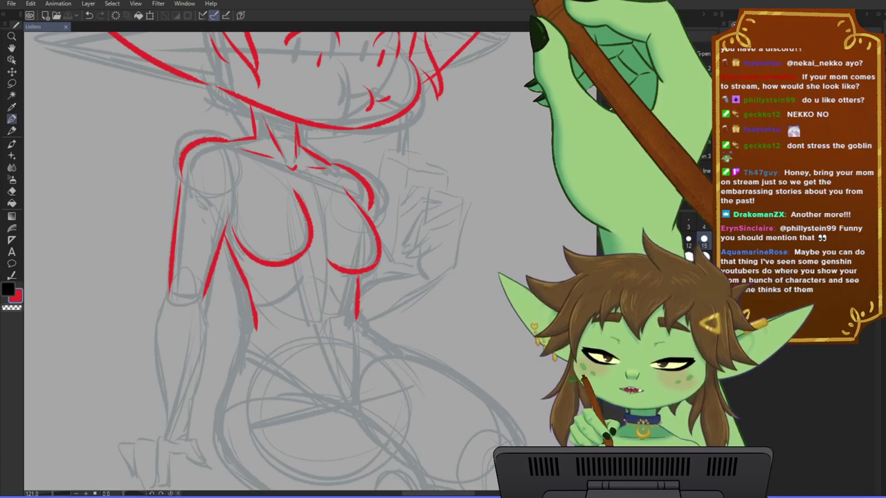
- Draw the near hip and thigh underside from waist to knee, the far waist fold and the near thigh's upper curve in red
drag(363, 289, 387, 274)
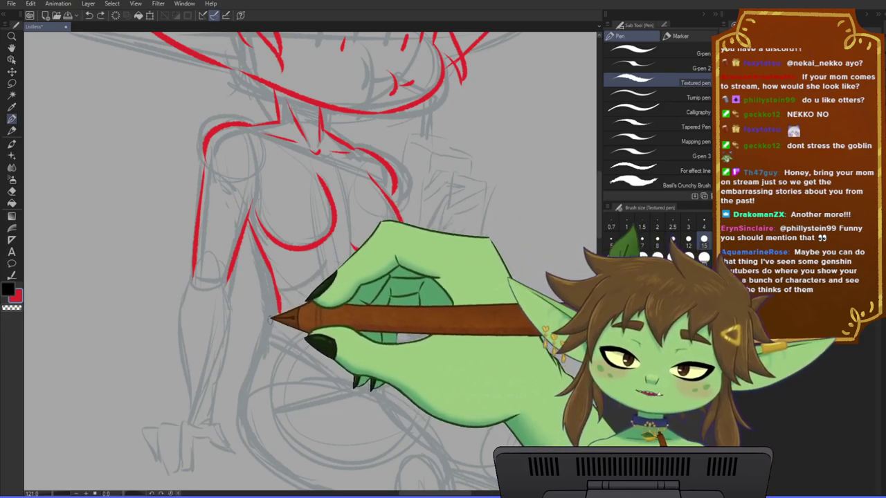
mouse_move(286, 328)
mouse_down()
mouse_move(402, 266)
mouse_move(292, 263)
mouse_move(253, 322)
mouse_move(358, 436)
mouse_move(412, 452)
mouse_up()
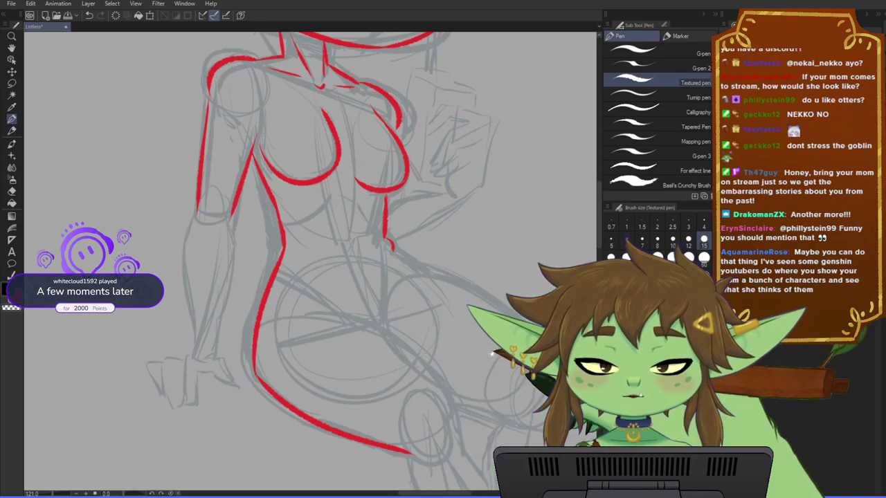
drag(369, 287, 282, 199)
drag(250, 229, 370, 365)
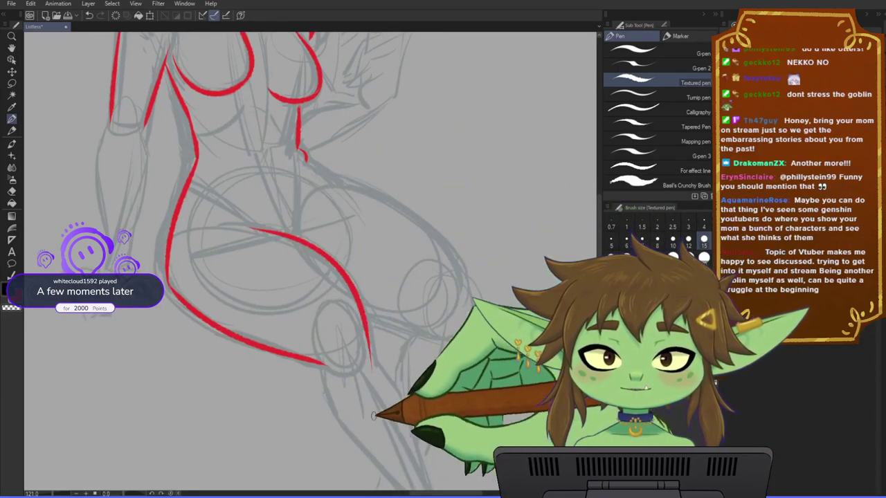
- Draw the far thigh's upper contour, knee edge and short underside line in red, and save the drawing
drag(399, 179, 376, 199)
mouse_move(287, 177)
mouse_down()
mouse_move(299, 185)
mouse_move(296, 195)
mouse_move(422, 294)
mouse_up()
key(ctrl+z)
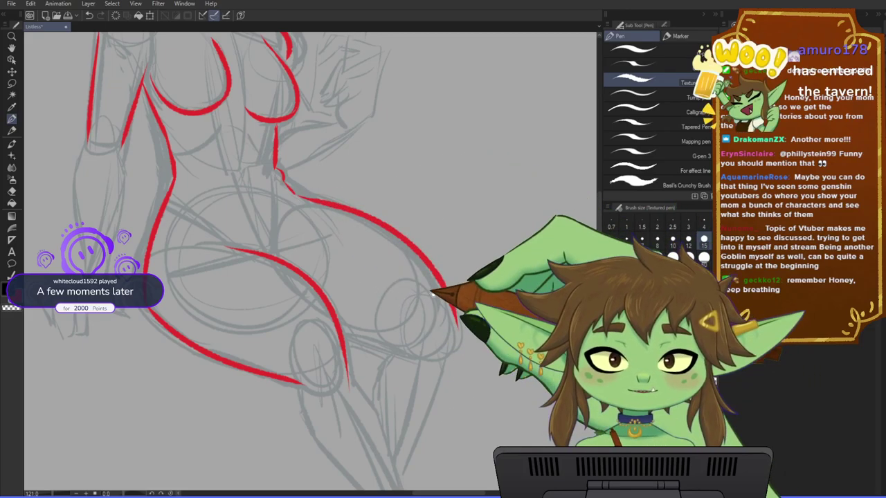
mouse_move(368, 326)
mouse_down()
mouse_move(331, 304)
mouse_move(367, 329)
mouse_up()
key(ctrl+z)
mouse_move(306, 308)
mouse_down()
mouse_move(395, 331)
mouse_move(428, 308)
mouse_up()
key(ctrl+s)
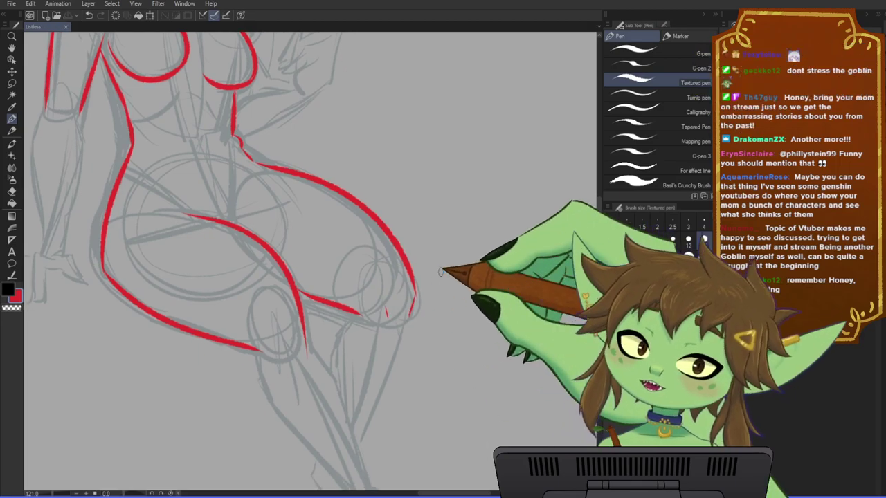
- Draw a short red crease where the far thigh meets the lower belly, redoing the stroke until it follows the underdrawing
scroll(424, 342, down, 2)
scroll(424, 343, up, 2)
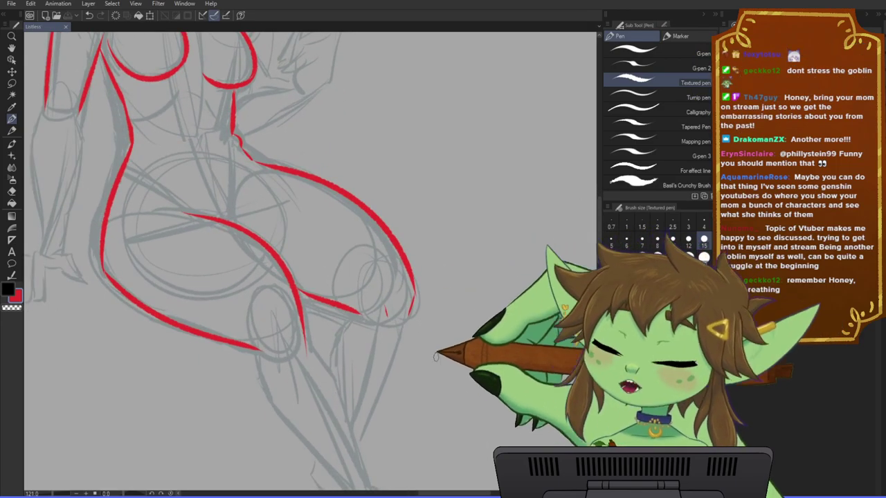
drag(441, 341, 455, 375)
drag(406, 327, 429, 390)
scroll(429, 390, down, 1)
scroll(270, 297, up, 1)
drag(276, 297, 303, 320)
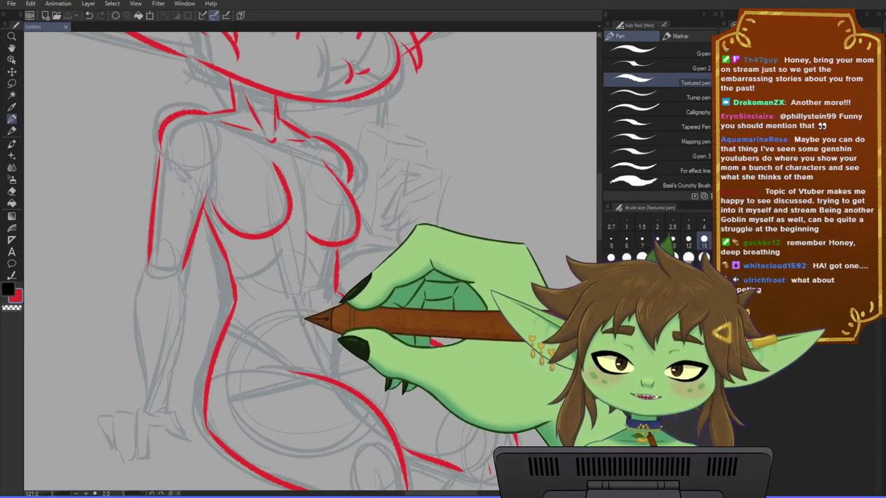
drag(333, 361, 337, 311)
key(ctrl+z)
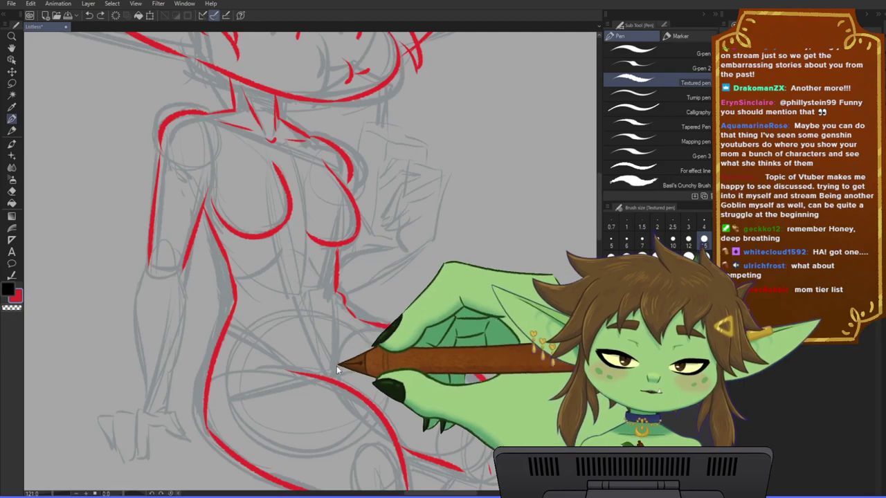
drag(334, 375, 341, 329)
key(ctrl+z)
drag(333, 377, 342, 335)
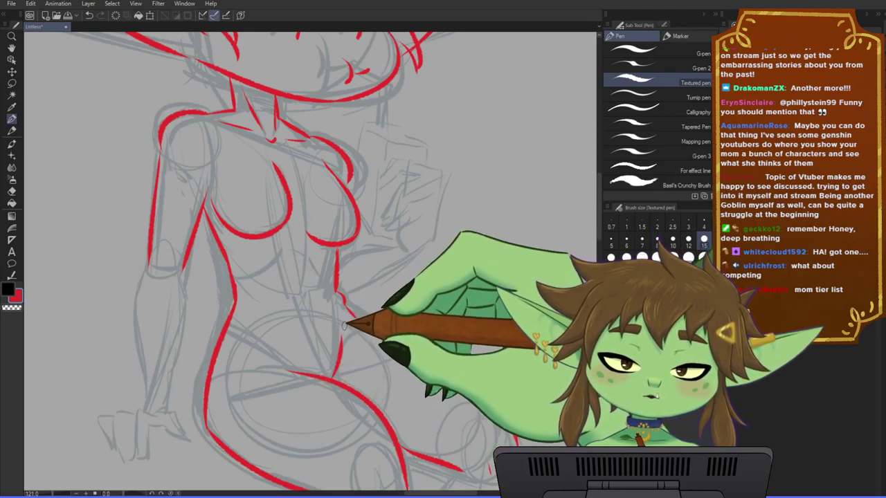
- Examine the red torso, hips and thighs against the whole figure and the head
drag(482, 362, 453, 331)
scroll(452, 331, down, 1)
scroll(453, 331, up, 1)
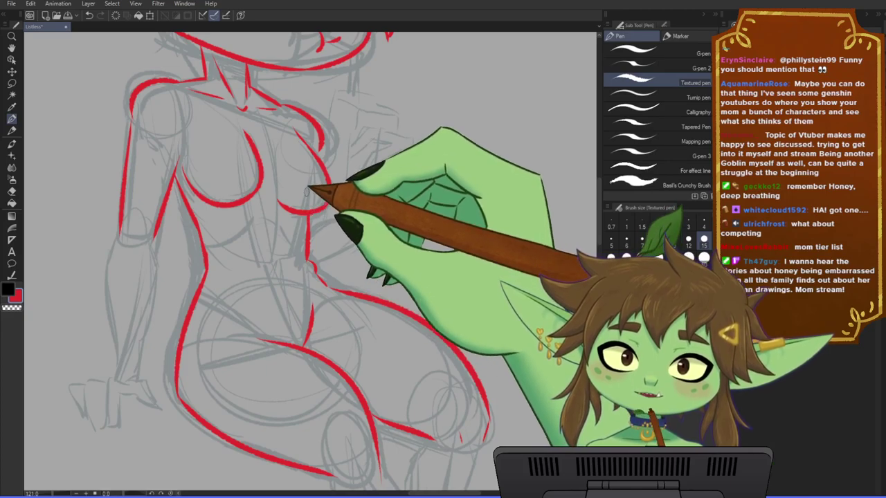
scroll(306, 192, down, 4)
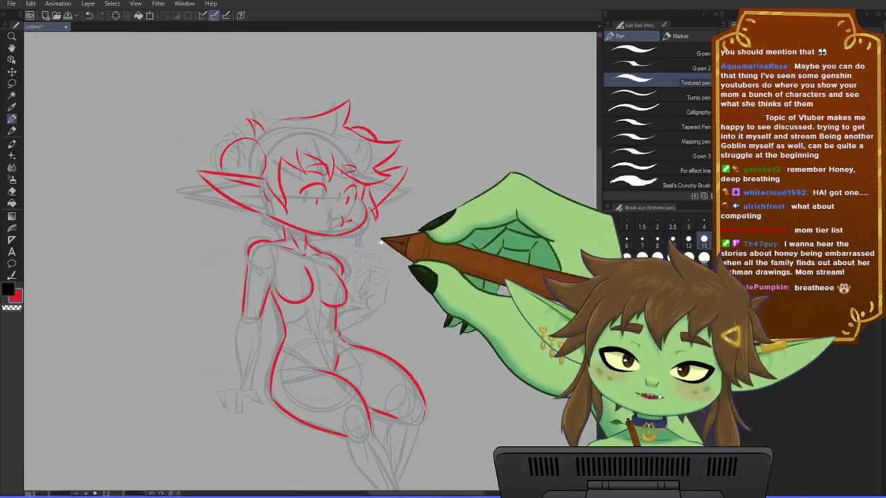
scroll(402, 283, up, 3)
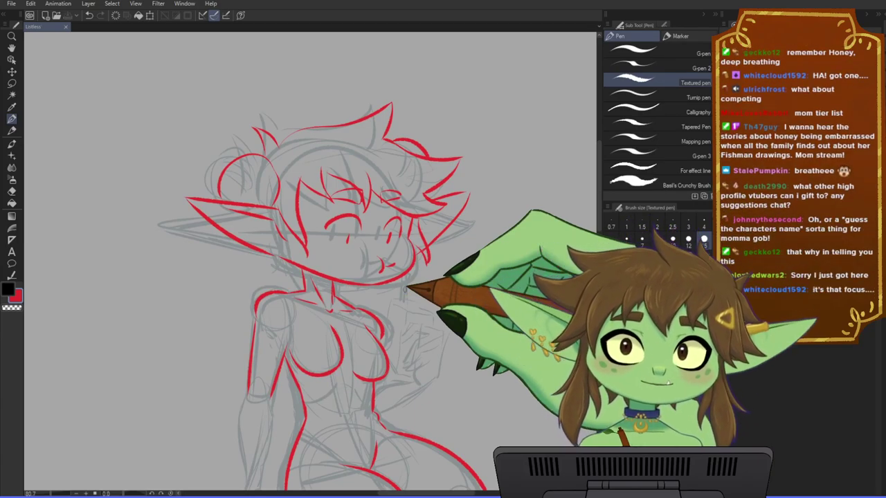
scroll(430, 277, down, 1)
drag(443, 271, 360, 254)
scroll(339, 291, up, 2)
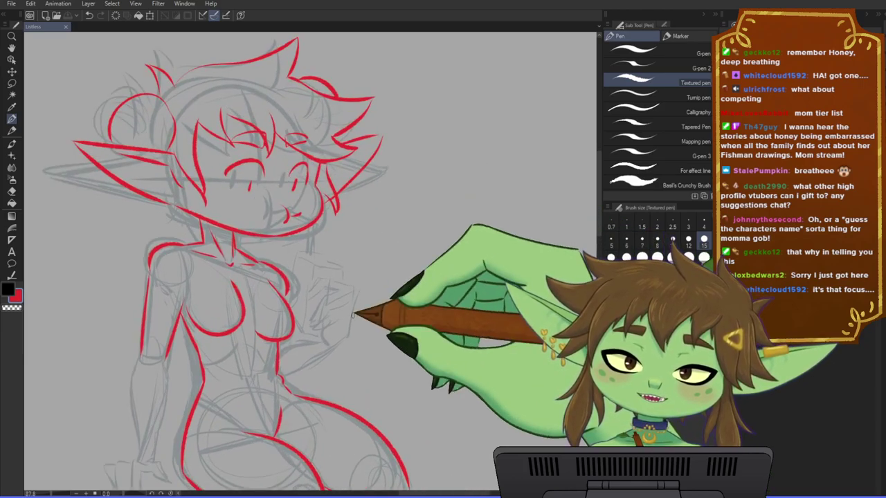
drag(356, 315, 409, 242)
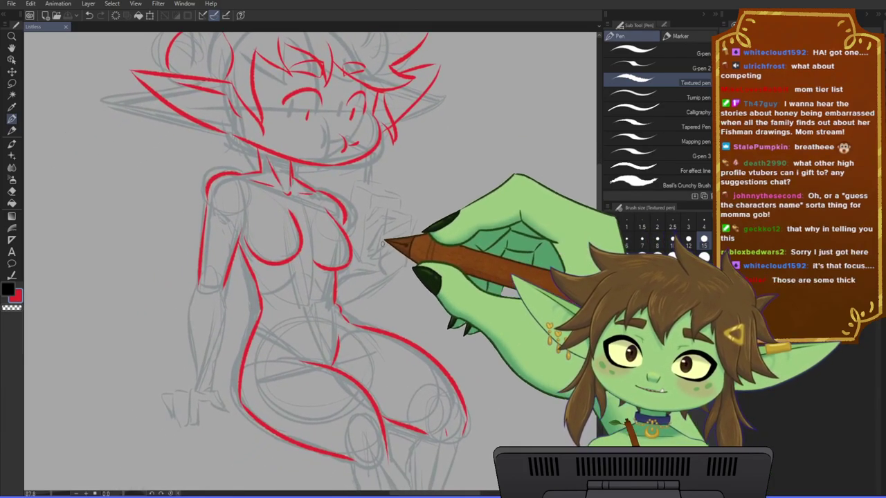
scroll(387, 277, down, 1)
- Draw the far lower leg in red with a long outer shin line and a short inner calf line below the knee
drag(408, 352, 414, 274)
scroll(433, 338, up, 3)
mouse_move(437, 338)
mouse_down()
mouse_move(430, 259)
mouse_move(387, 365)
mouse_up()
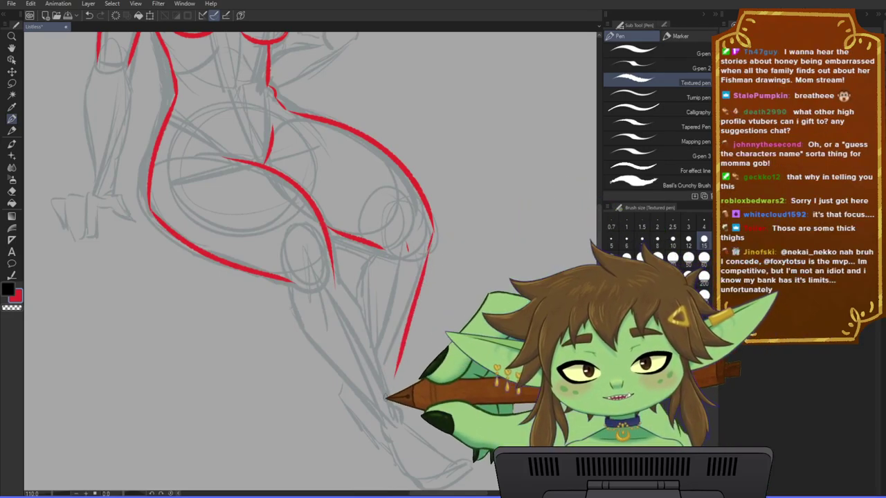
drag(382, 252, 364, 298)
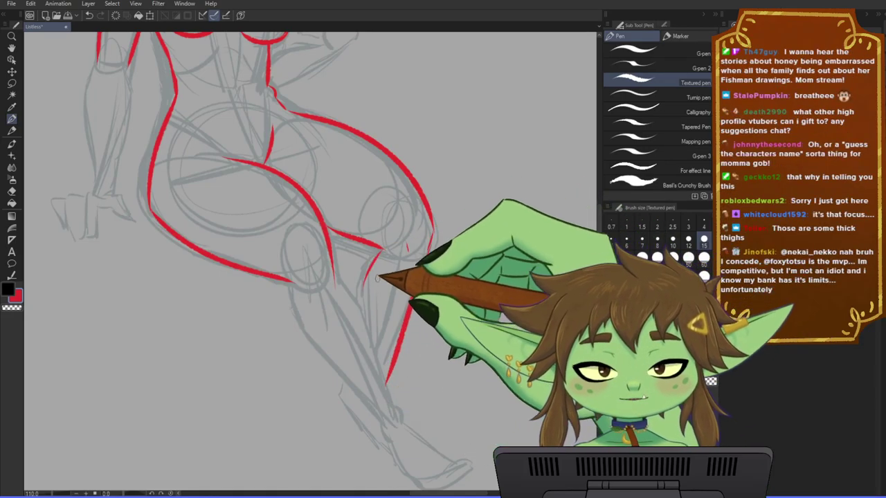
key(ctrl+z)
drag(382, 253, 361, 300)
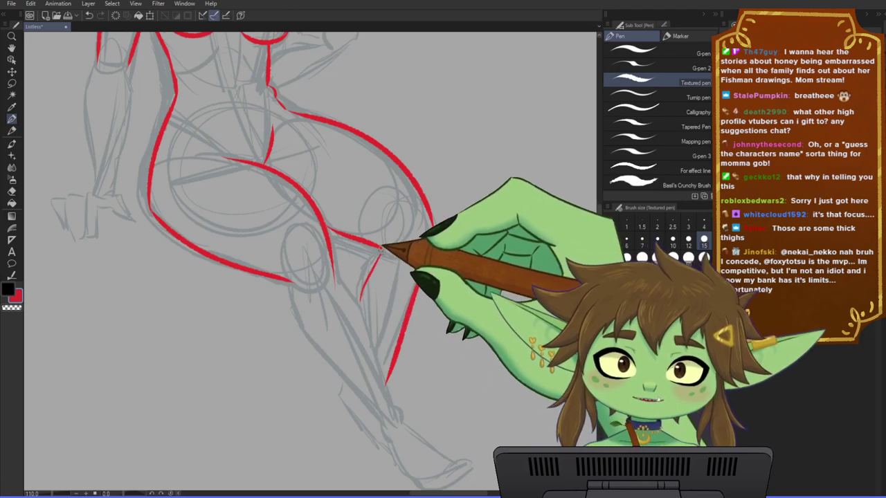
- Draw the near lower leg in red with a shin line from the knee and a calf line down to the ankle
drag(333, 269, 362, 308)
key(ctrl+z)
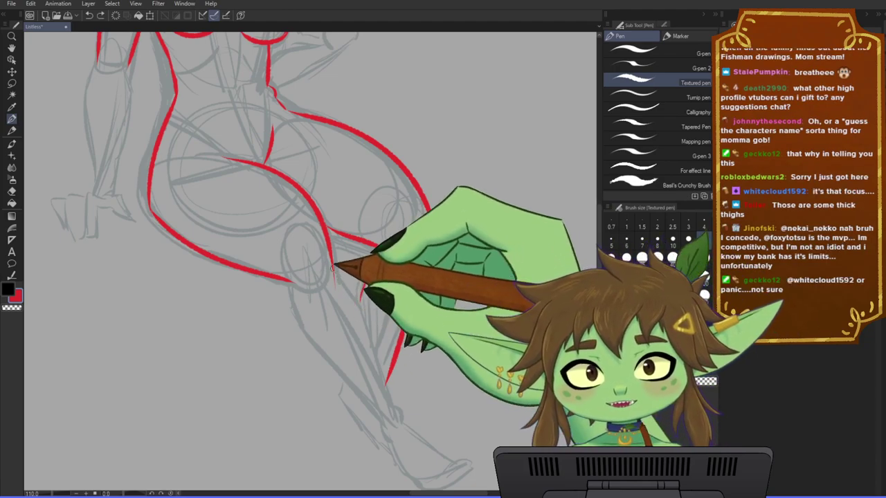
mouse_move(333, 267)
mouse_down()
mouse_move(363, 308)
mouse_move(398, 410)
mouse_up()
drag(291, 280, 309, 330)
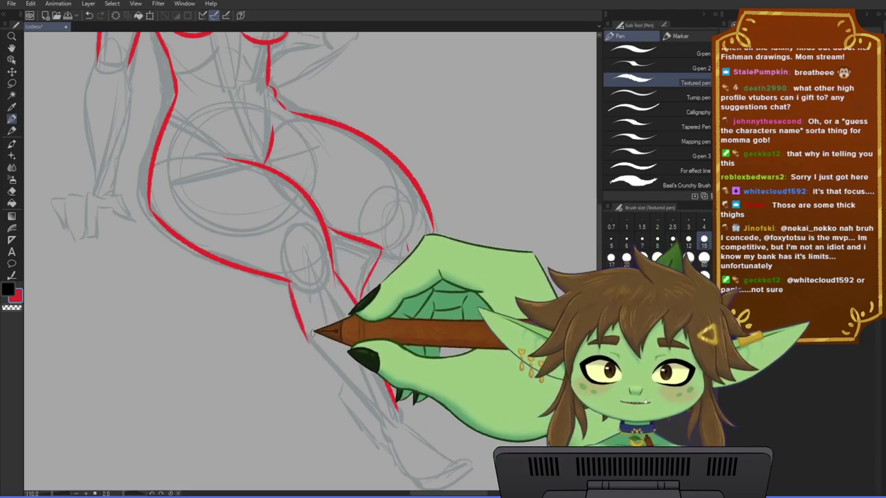
key(ctrl+z)
mouse_move(289, 279)
mouse_down()
mouse_move(304, 339)
mouse_move(380, 416)
mouse_up()
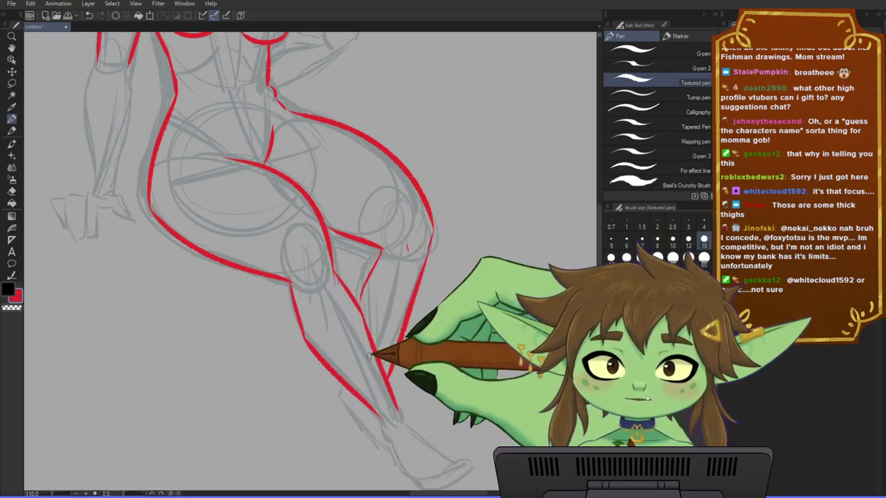
- Draw the near ankle and the pointed foot with its sole and toes in red
drag(421, 340, 404, 304)
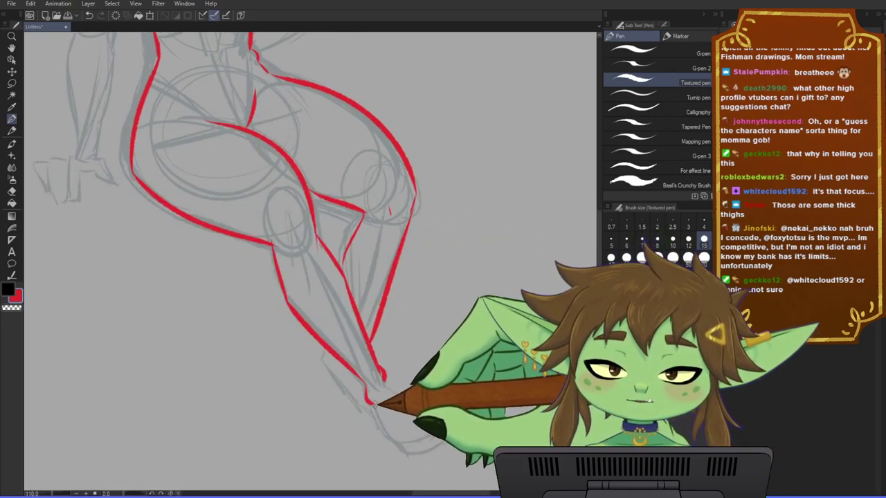
key(ctrl+z)
drag(364, 380, 370, 401)
drag(421, 372, 402, 321)
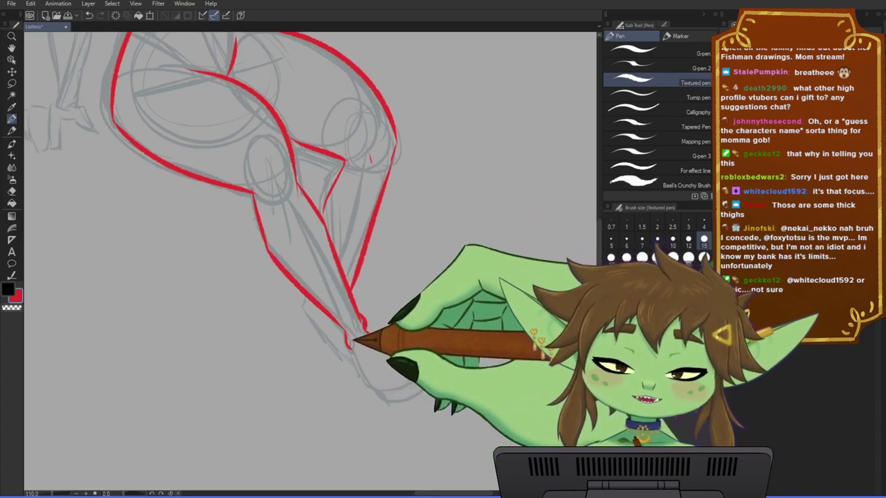
drag(346, 336, 378, 400)
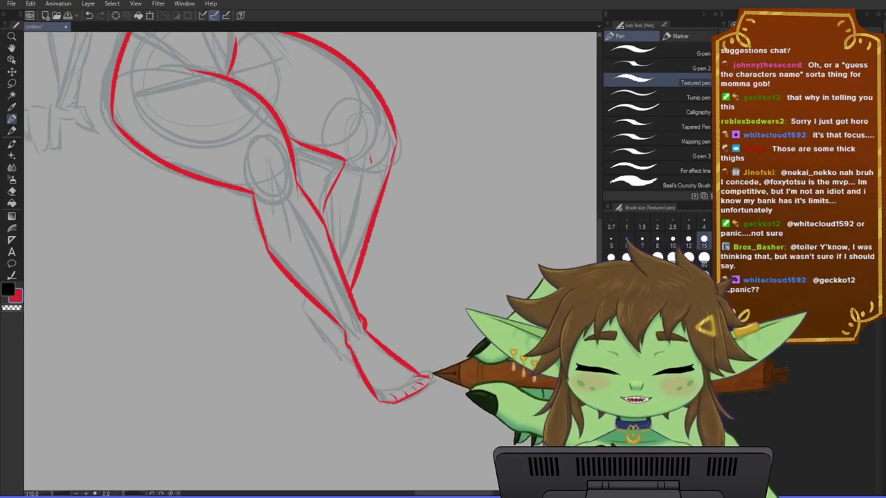
- Examine the proportions of the red hips, legs and foot within the whole seated figure
drag(451, 259, 458, 302)
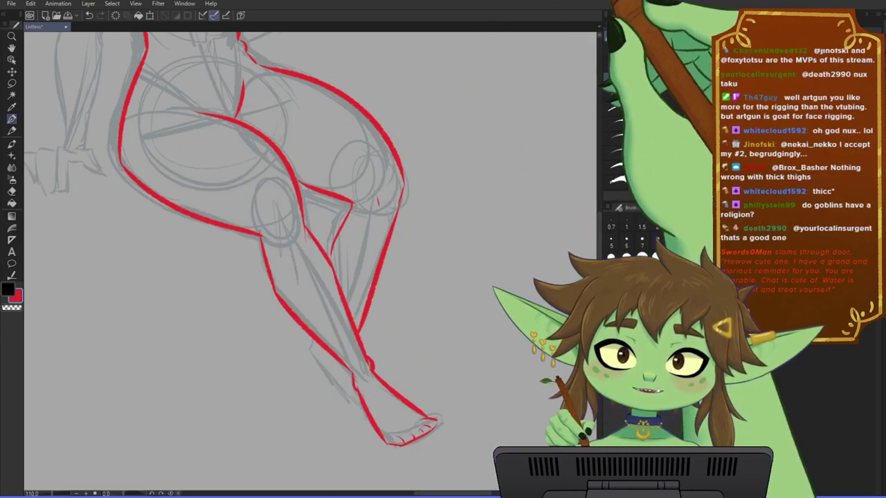
drag(426, 231, 405, 431)
scroll(402, 367, down, 2)
scroll(402, 367, down, 5)
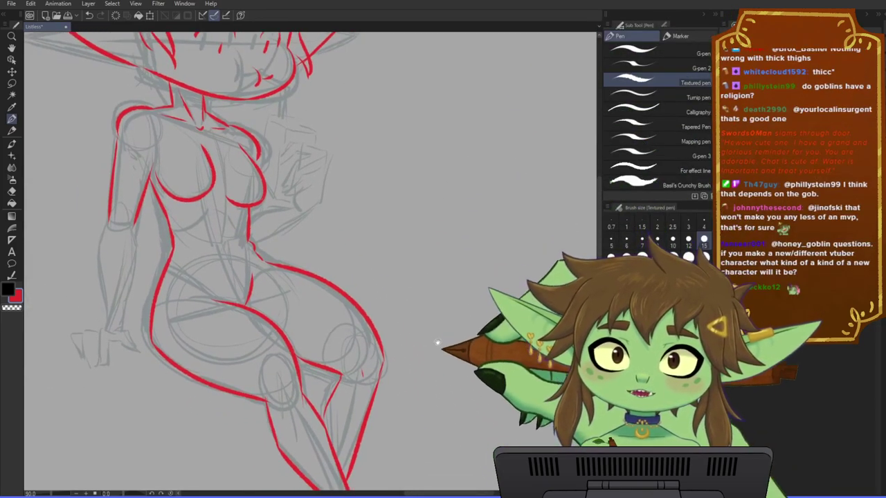
scroll(372, 325, up, 4)
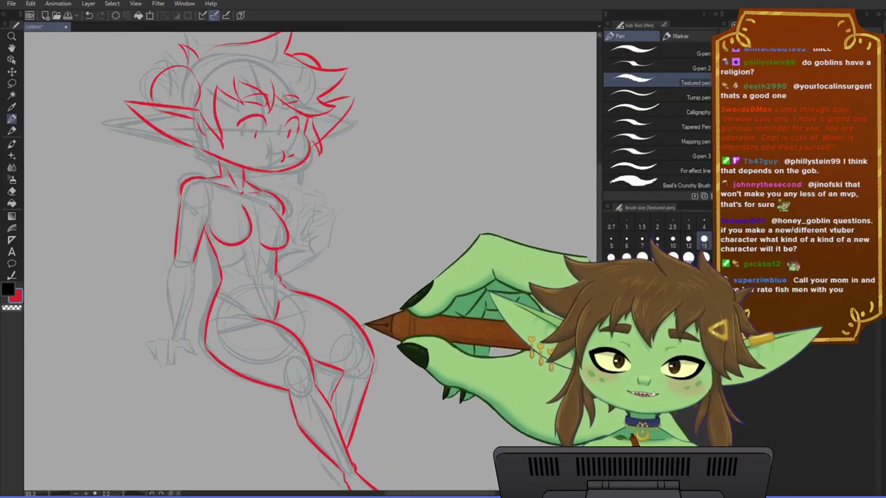
mouse_move(375, 387)
mouse_down()
mouse_move(392, 364)
mouse_move(384, 350)
mouse_move(383, 363)
mouse_up()
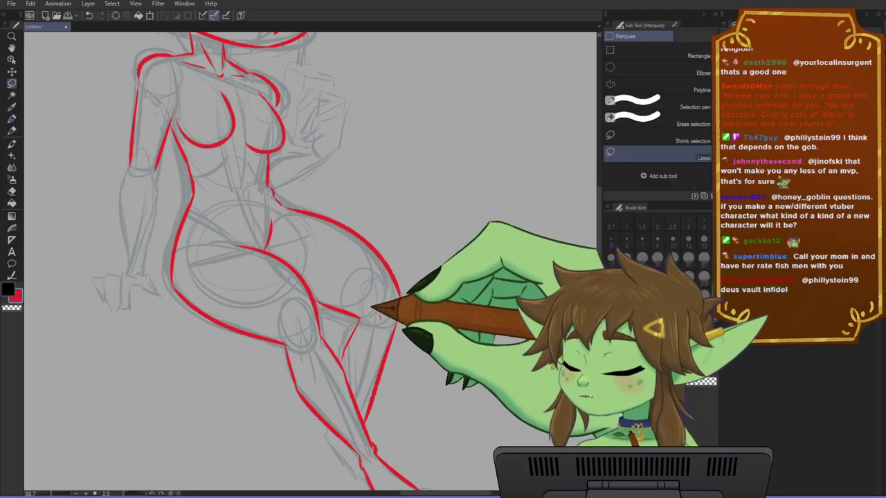
- Lasso the far thigh's underside and inner calf lines, rotate them slightly clockwise, apply the transformation, deselect and save
key(m)
mouse_move(317, 292)
mouse_down()
mouse_move(370, 315)
mouse_move(344, 366)
mouse_move(317, 297)
mouse_up()
click(380, 383)
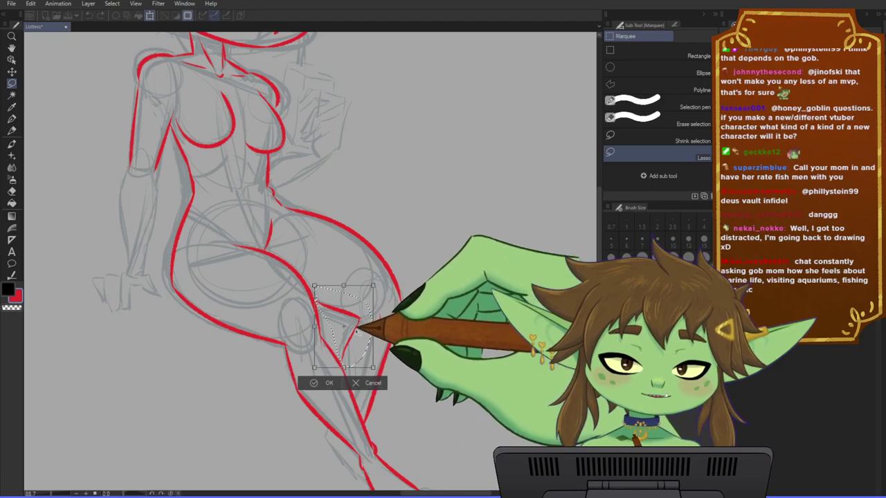
drag(380, 283, 383, 285)
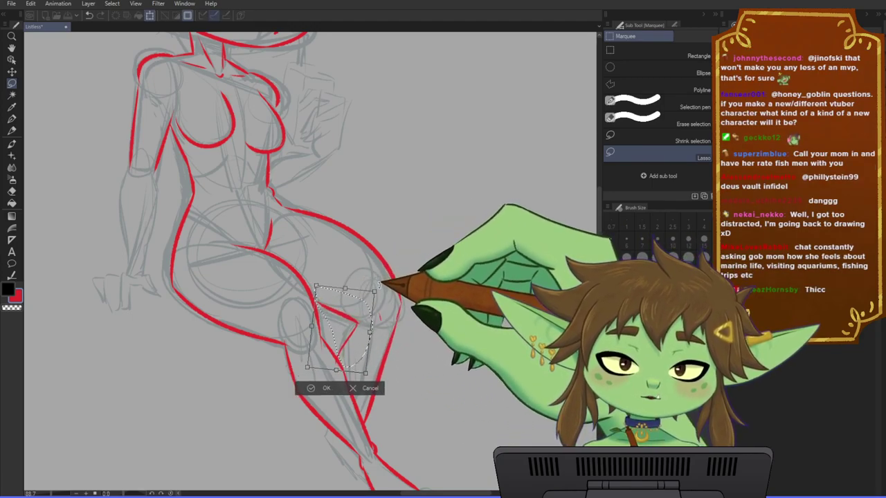
click(325, 387)
key(ctrl+d)
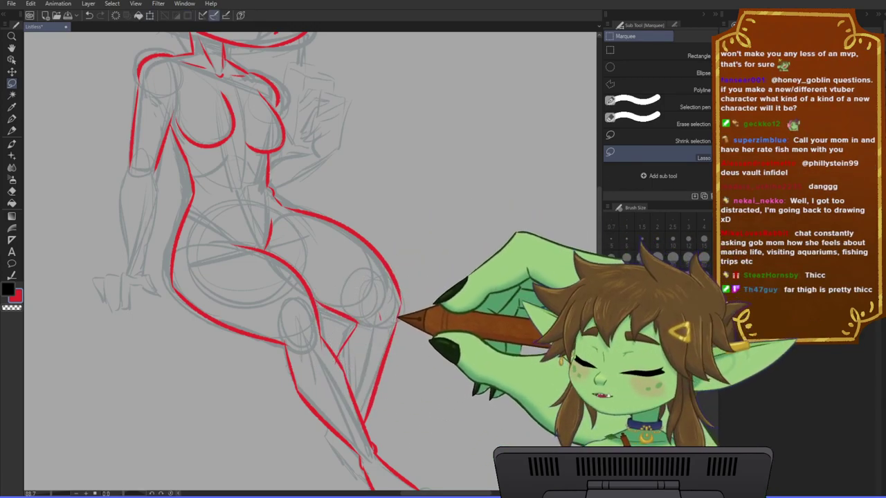
key(p)
scroll(405, 310, down, 1)
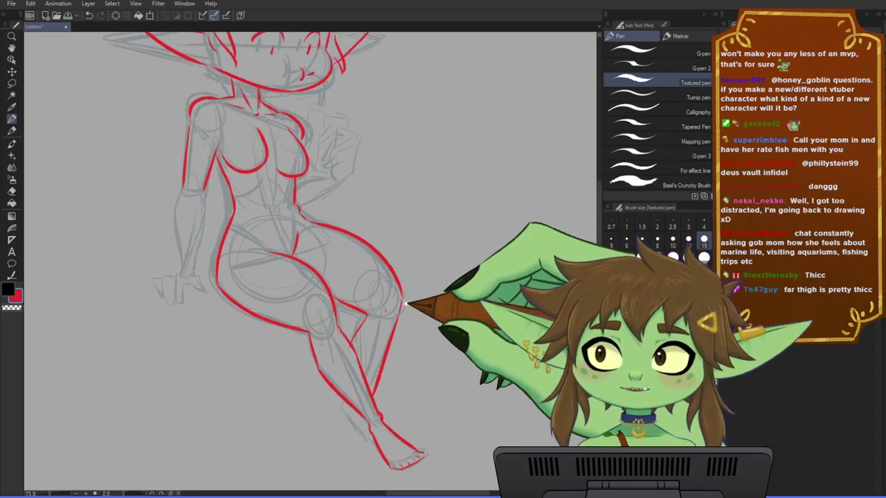
drag(406, 309, 409, 258)
key(ctrl+s)
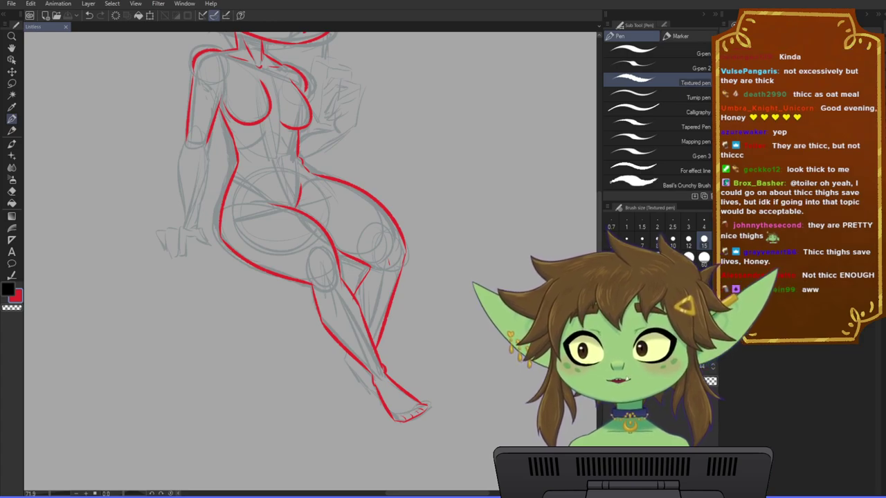
- Hide the red sketch so only the faded underdrawing of the figure shows
drag(436, 238, 439, 277)
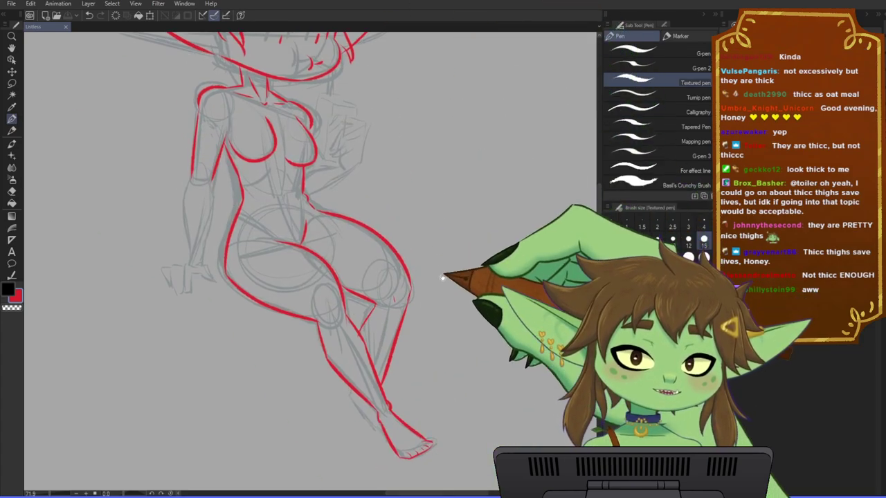
scroll(367, 284, down, 1)
drag(384, 197, 403, 291)
scroll(329, 281, up, 1)
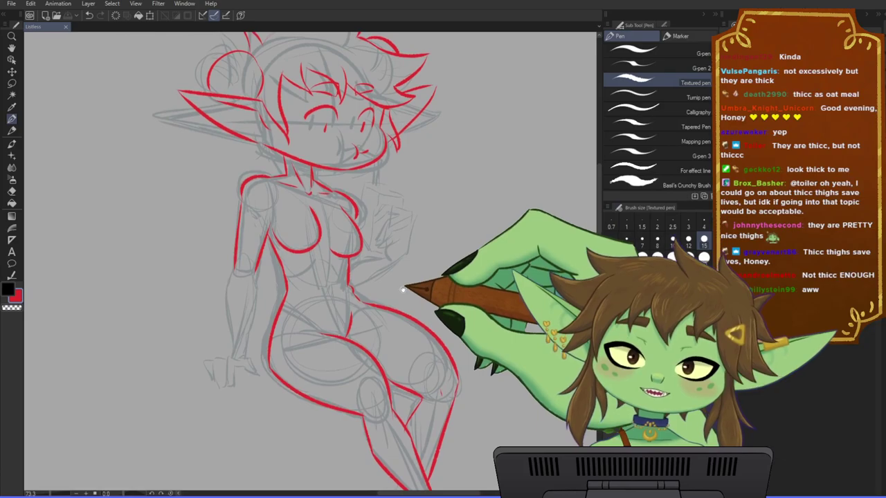
click(727, 124)
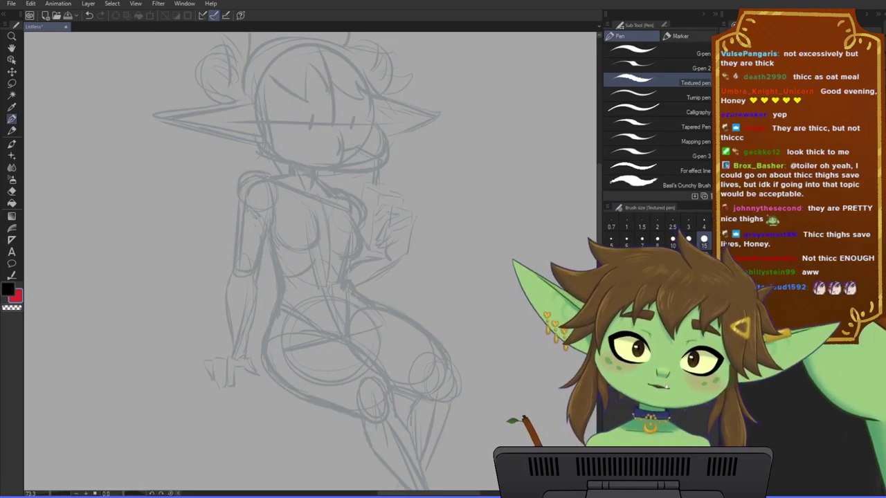
- Show the red sketch again over the faded underdrawing of the figure
click(727, 125)
drag(403, 290, 383, 269)
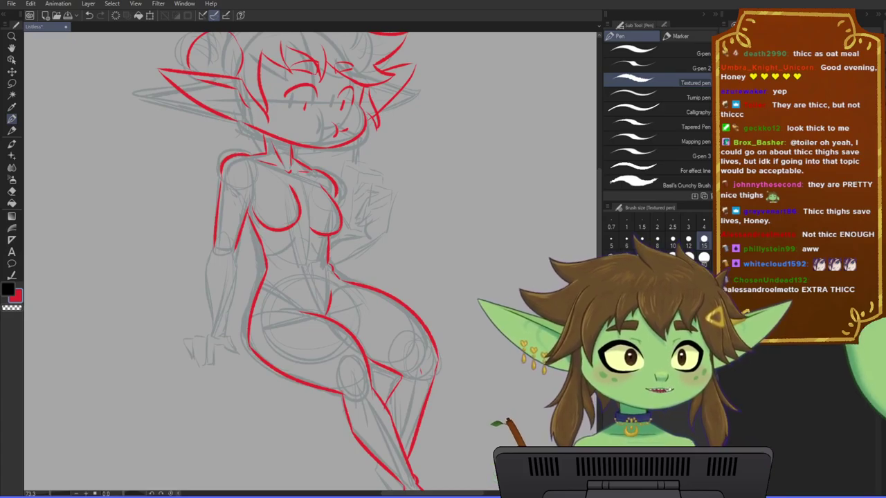
drag(391, 425, 399, 424)
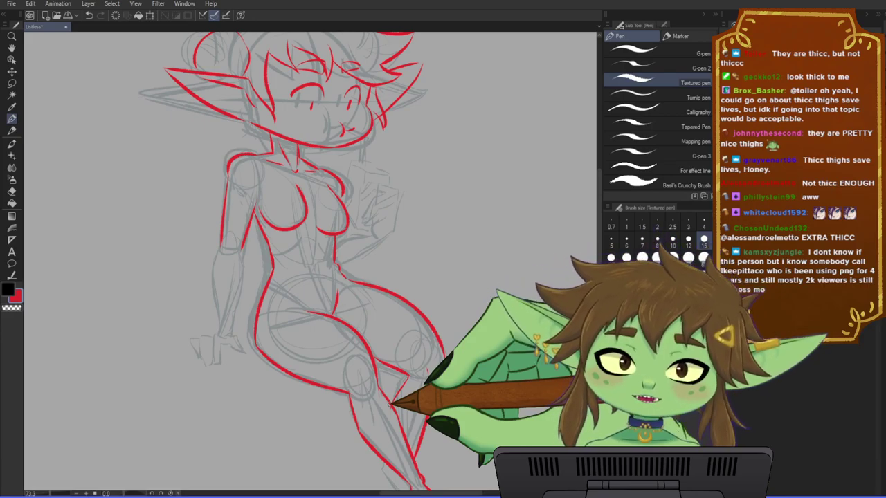
scroll(338, 383, up, 3)
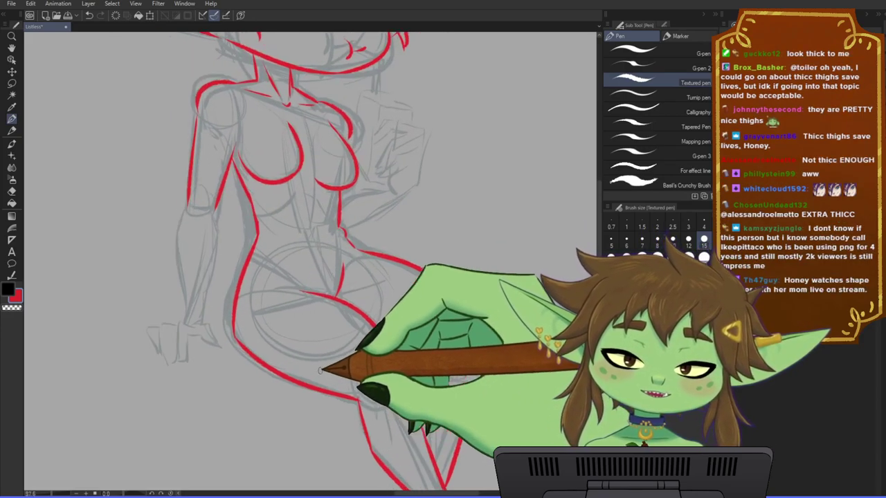
- Try a red crease line from the waist down to the top of the near thigh, and undo it
drag(349, 297, 360, 342)
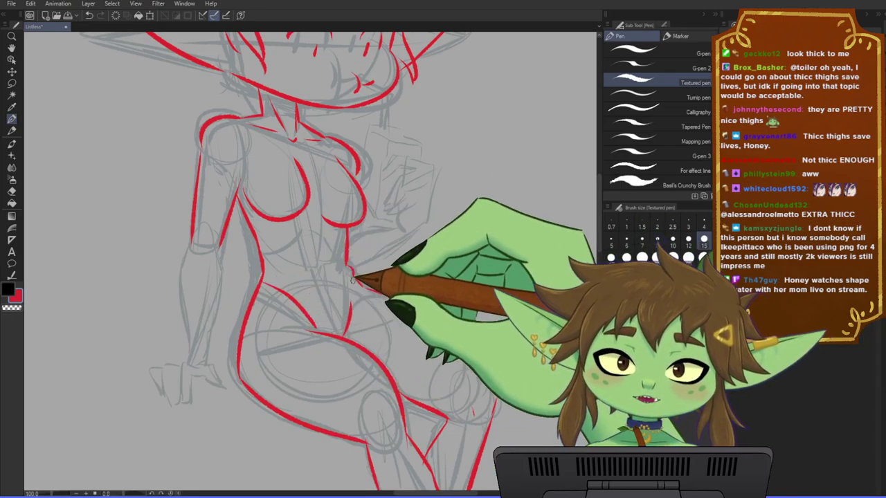
key(ctrl+z)
key(ctrl+z)
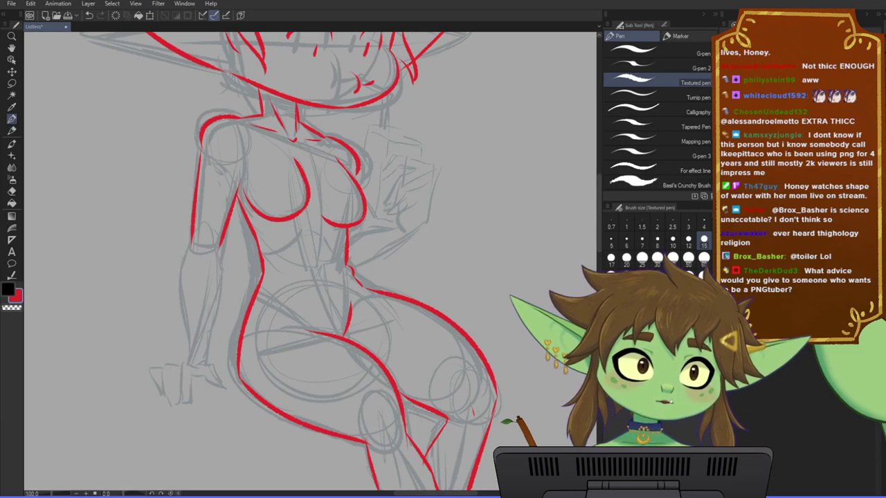
- Save the drawing and examine the red head, chest and torso against the faded underdrawing
scroll(99, 148, down, 1)
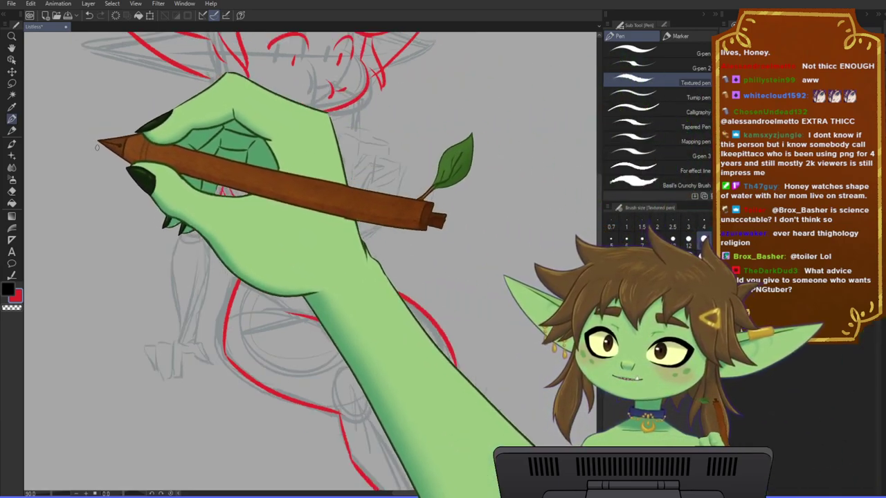
key(ctrl+s)
mouse_move(219, 122)
mouse_down()
mouse_move(221, 138)
mouse_move(247, 135)
mouse_up()
scroll(413, 266, down, 1)
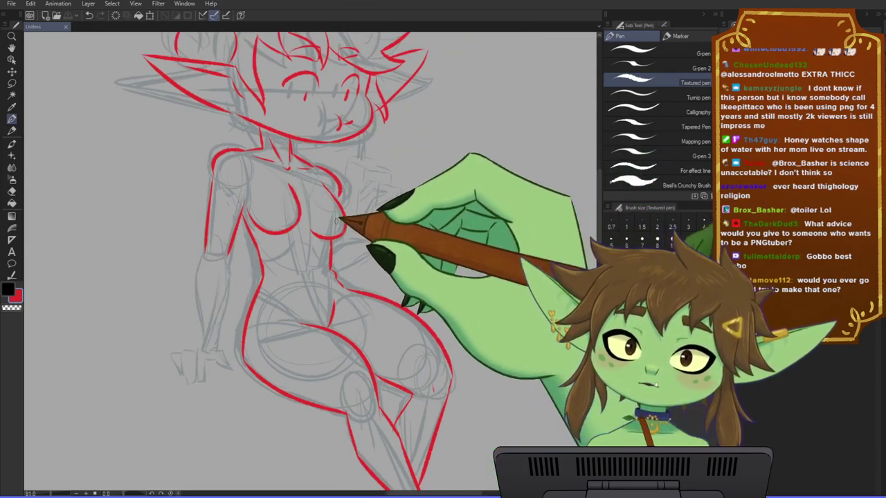
scroll(337, 221, up, 2)
drag(346, 174, 368, 233)
drag(374, 193, 375, 232)
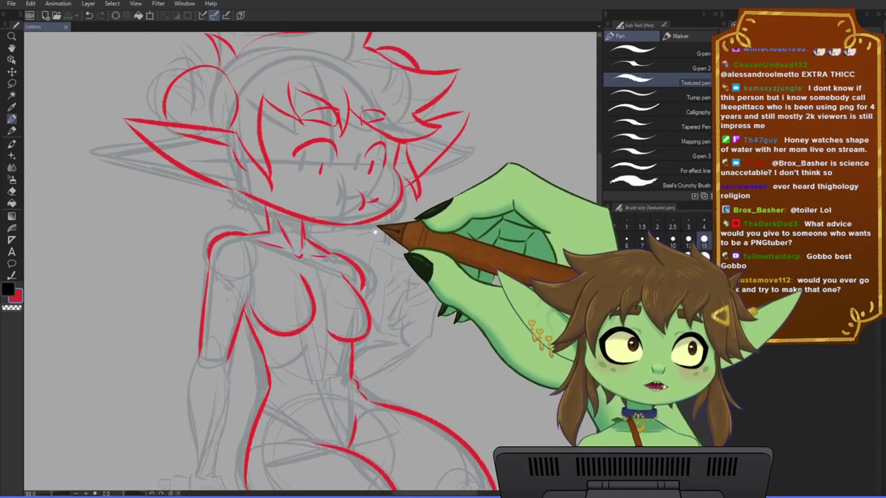
scroll(374, 231, up, 1)
scroll(378, 231, up, 1)
scroll(378, 231, down, 2)
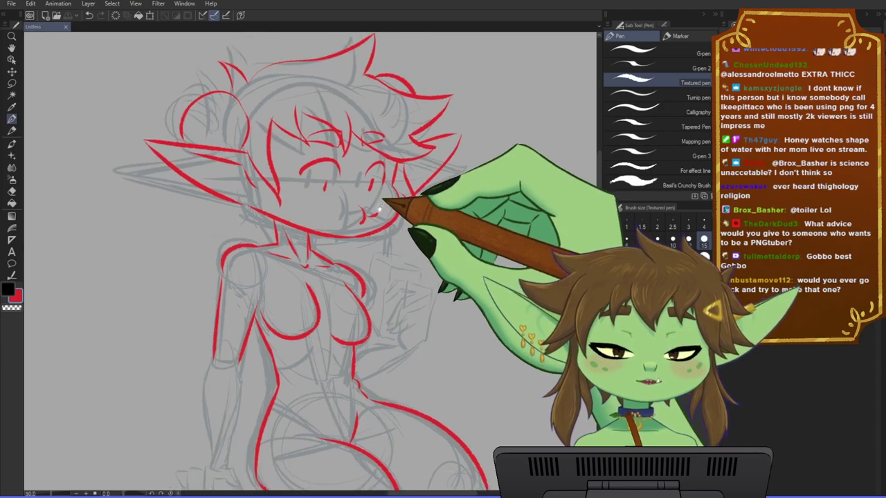
scroll(395, 200, up, 3)
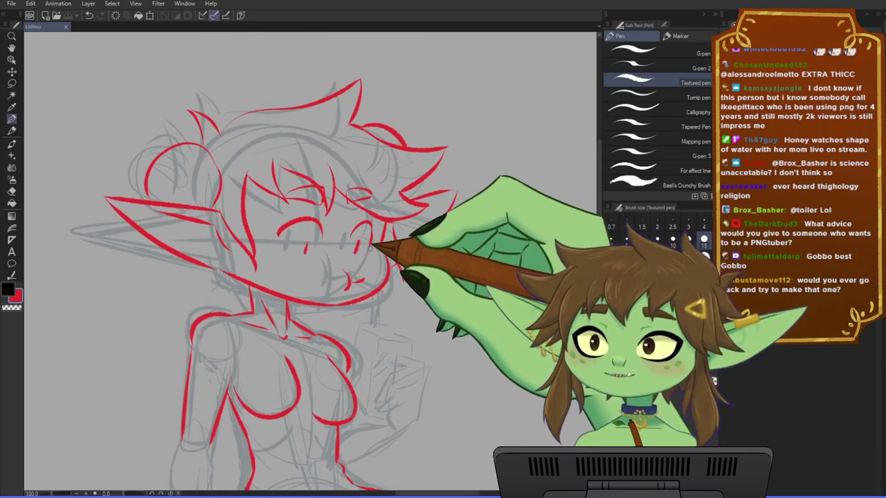
scroll(371, 277, down, 1)
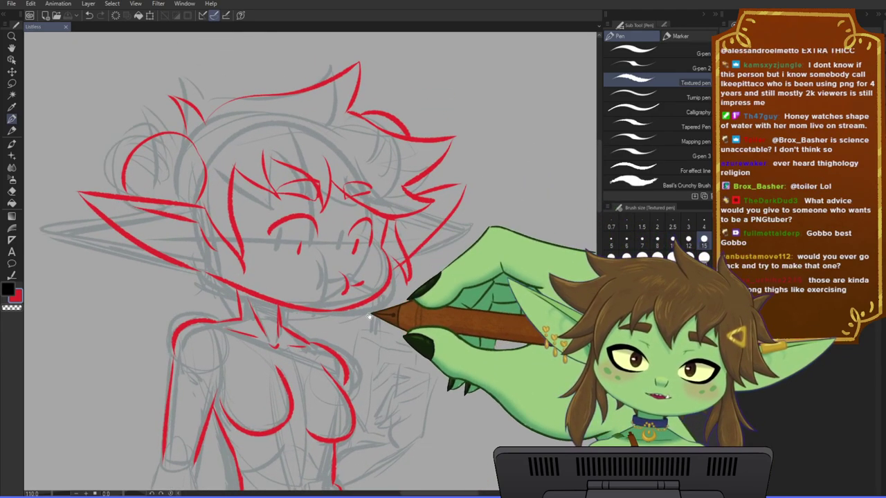
scroll(391, 319, up, 2)
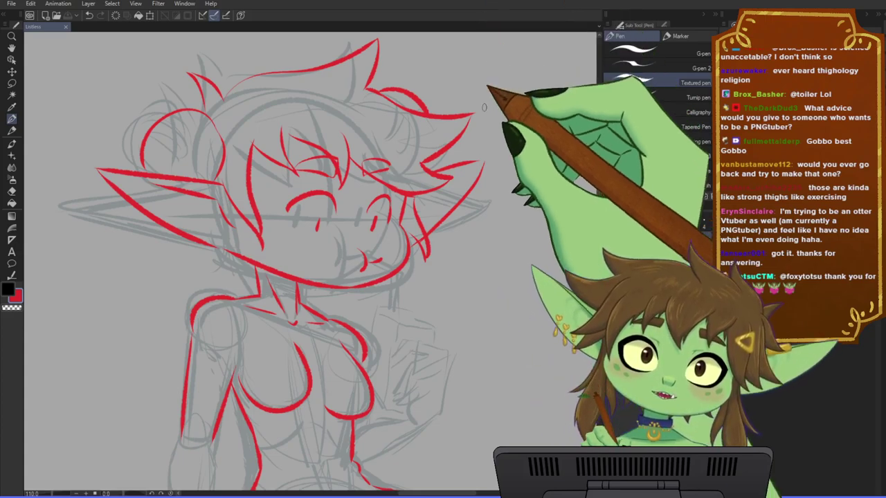
scroll(323, 321, up, 3)
drag(333, 307, 367, 271)
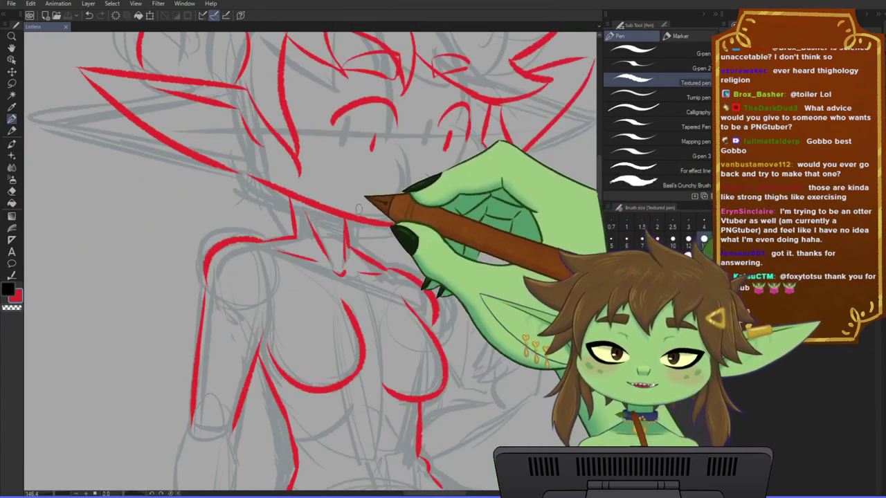
scroll(363, 215, down, 2)
drag(362, 309, 349, 285)
scroll(347, 286, down, 3)
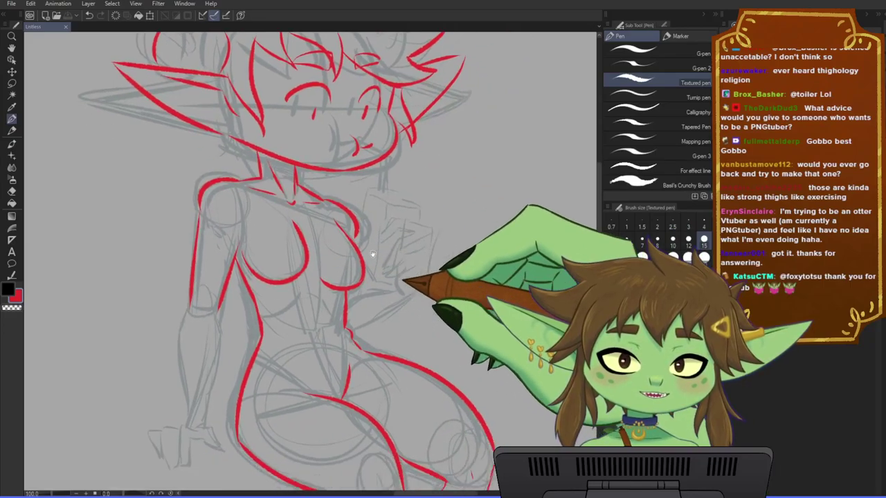
drag(325, 254, 345, 250)
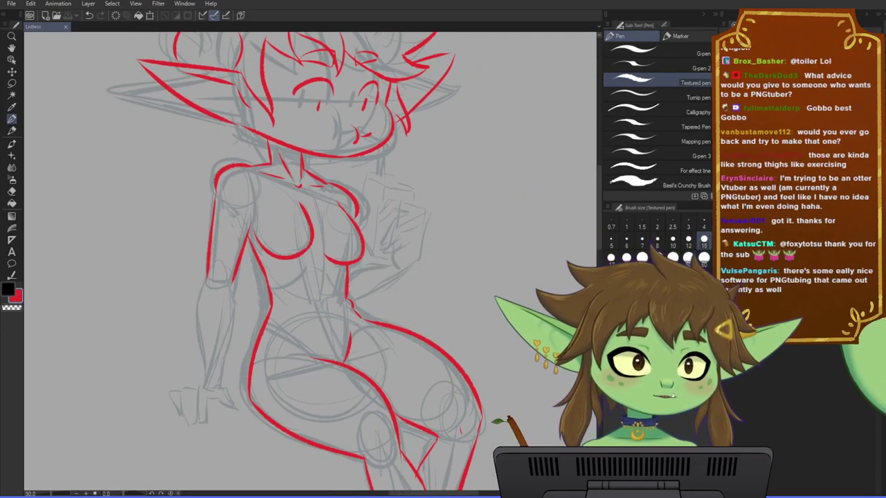
- Try a green swimsuit line from the waist down to the near thigh crease, and undo it
drag(452, 346, 435, 321)
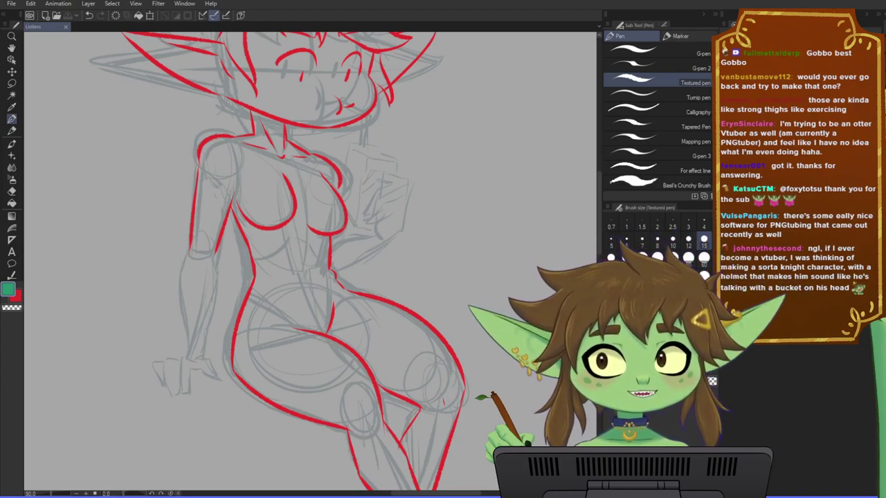
drag(461, 298, 470, 327)
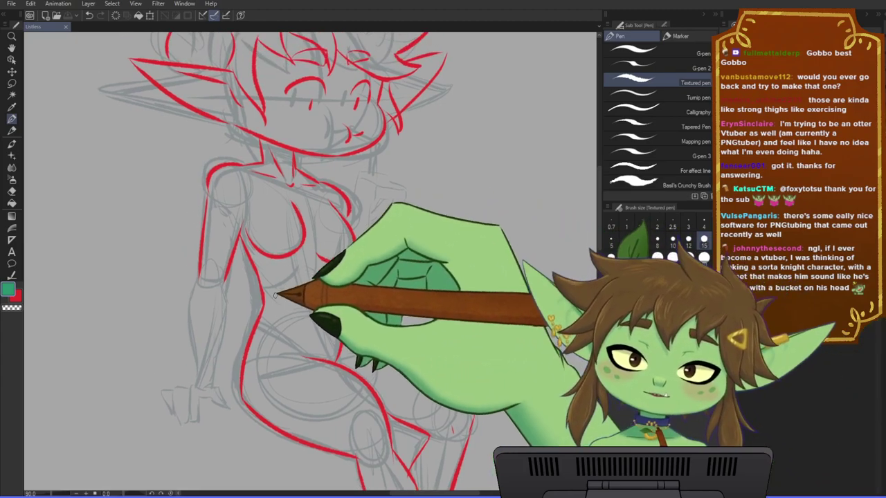
drag(275, 295, 310, 350)
key(ctrl+z)
- Save the drawing and examine the seated figure from the hair down to the thighs
drag(397, 322, 399, 356)
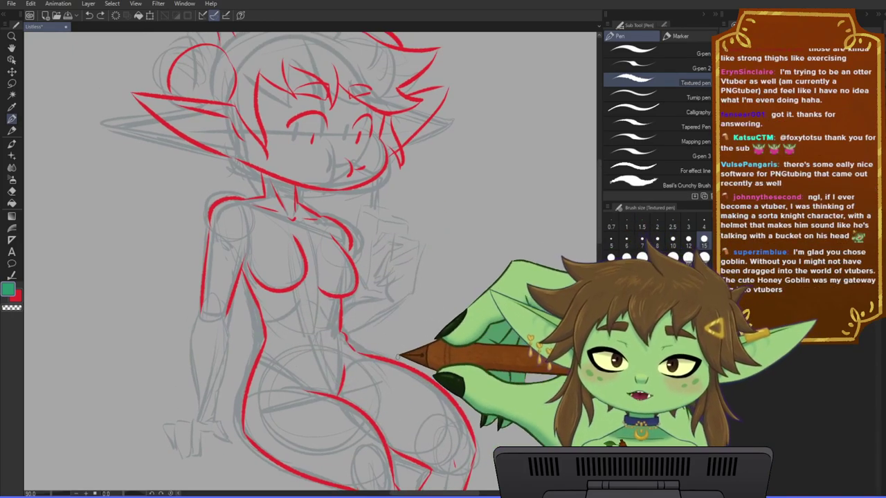
drag(376, 443, 342, 453)
key(ctrl+s)
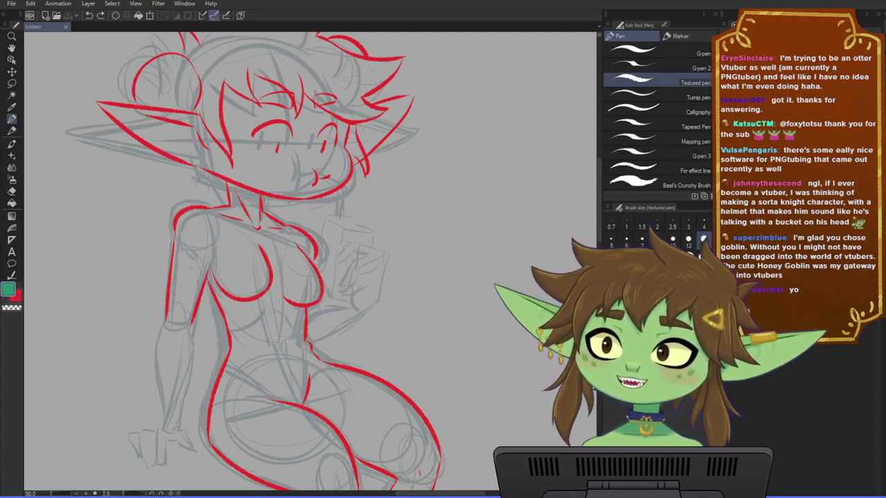
drag(379, 175, 400, 176)
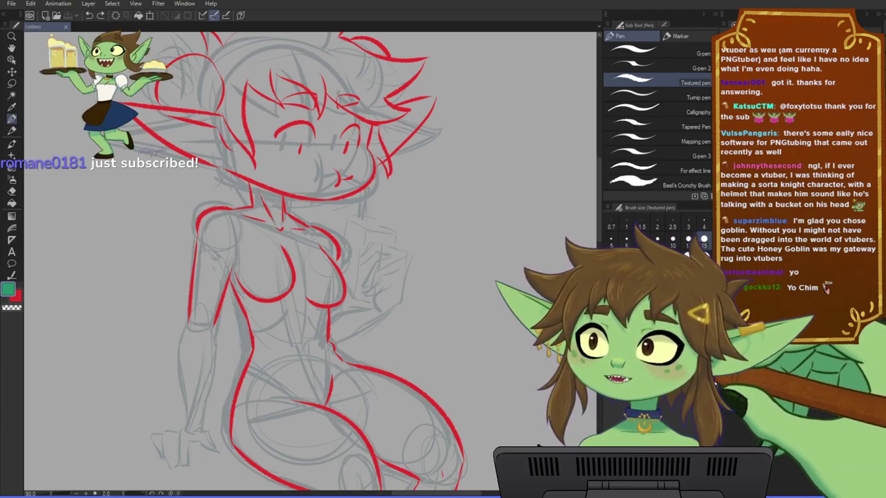
scroll(461, 327, down, 1)
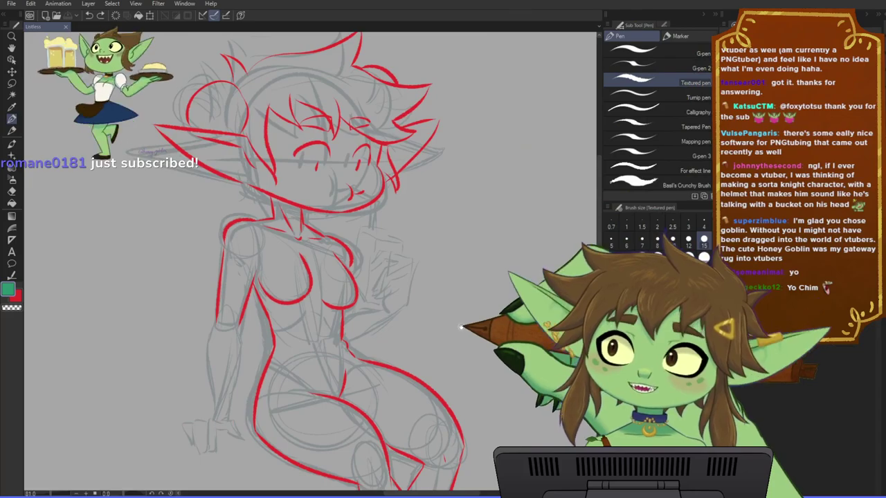
drag(461, 327, 476, 331)
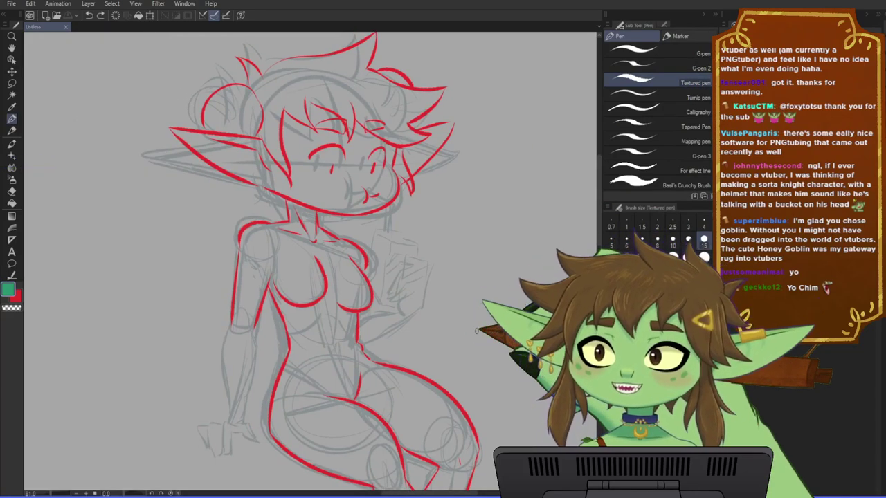
scroll(396, 313, down, 1)
scroll(374, 321, up, 1)
drag(407, 290, 420, 282)
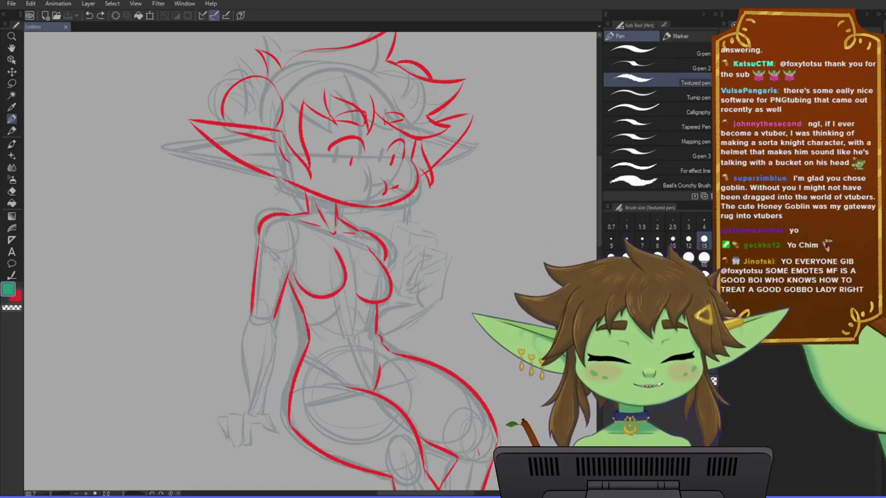
drag(421, 282, 436, 286)
- Choose a green drawing colour and outline the swimsuit bottom with its waistband and both leg openings around the hips
click(662, 321)
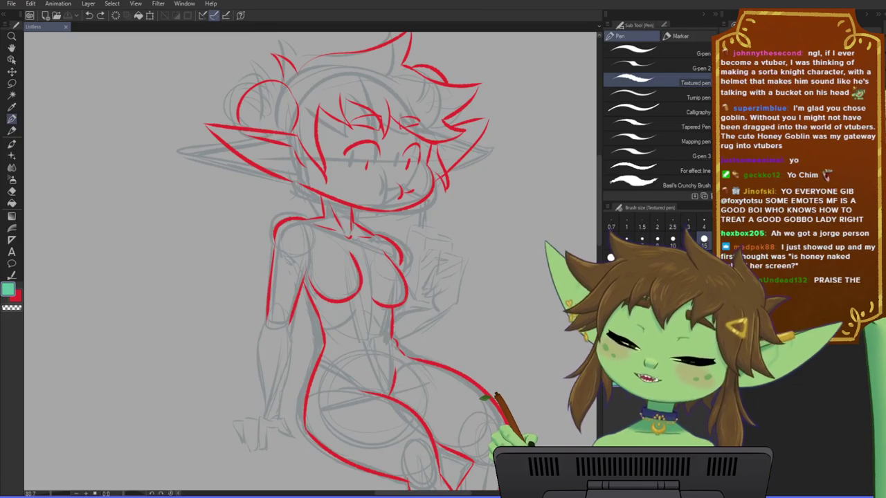
mouse_move(488, 348)
mouse_down()
mouse_move(474, 338)
mouse_move(467, 288)
mouse_up()
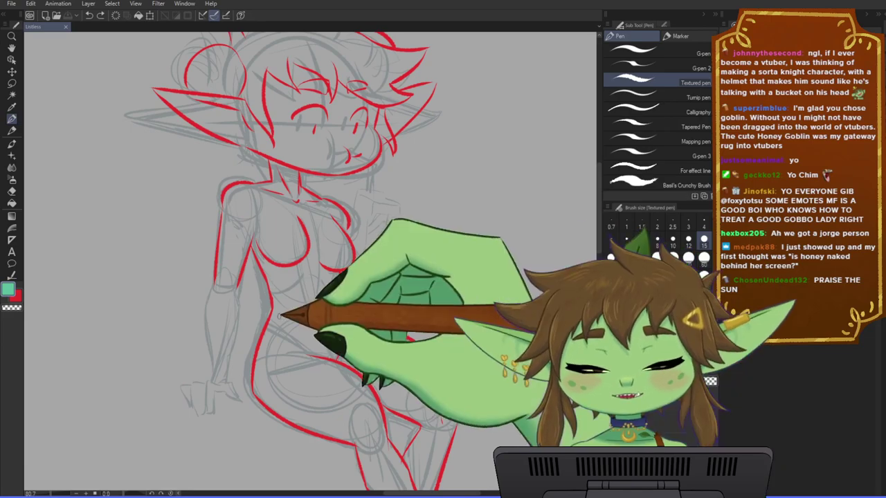
drag(280, 316, 305, 353)
drag(280, 317, 305, 340)
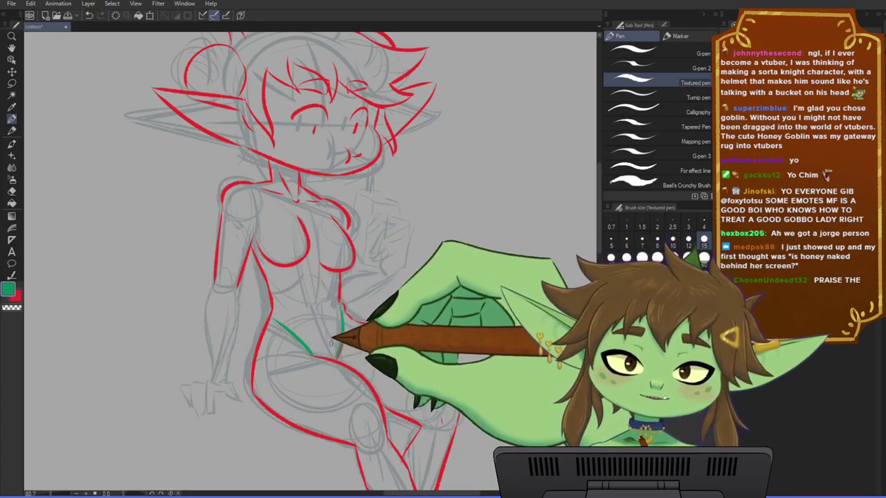
drag(288, 315, 293, 334)
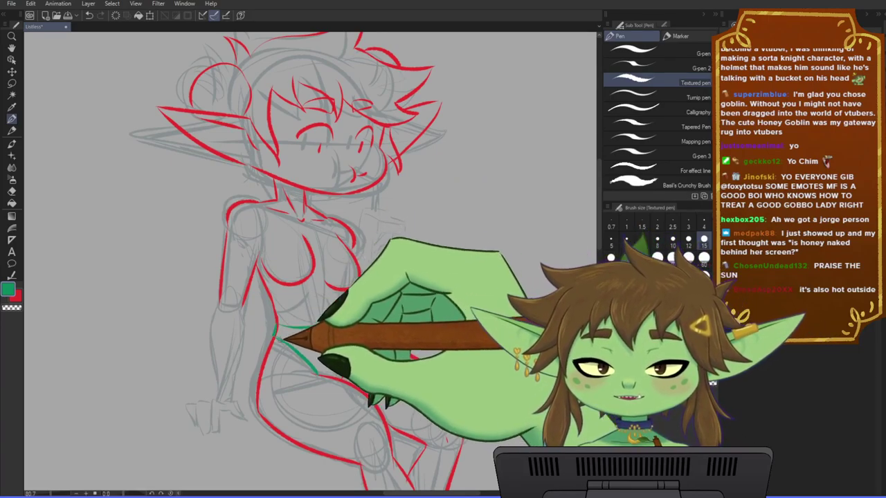
mouse_move(276, 326)
mouse_down()
mouse_move(346, 321)
mouse_move(343, 376)
mouse_up()
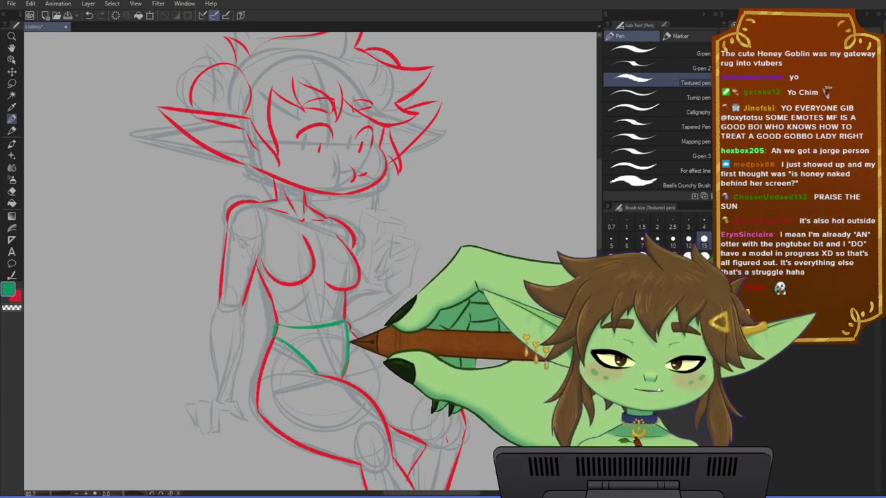
- Draw the green swimsuit top with armhole lines on both sides, a neckline and a hem below the bust
mouse_move(398, 279)
mouse_down()
mouse_move(392, 291)
mouse_move(409, 305)
mouse_move(404, 334)
mouse_move(414, 318)
mouse_up()
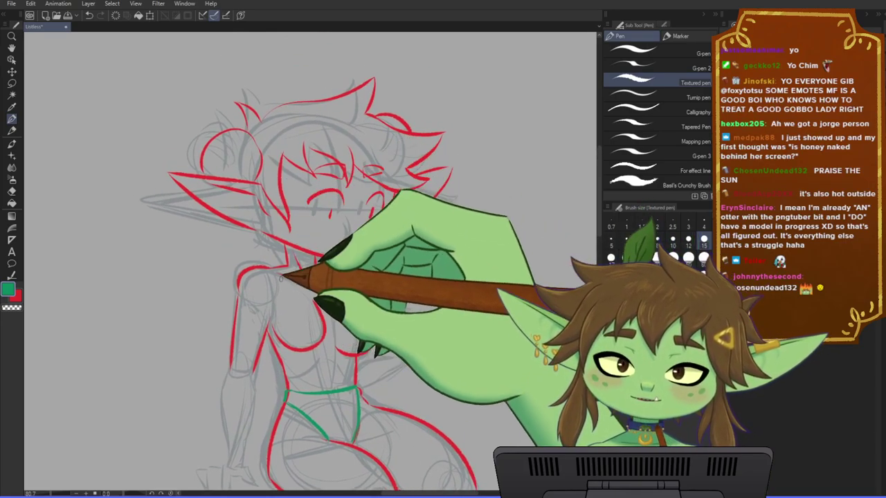
drag(279, 275, 279, 322)
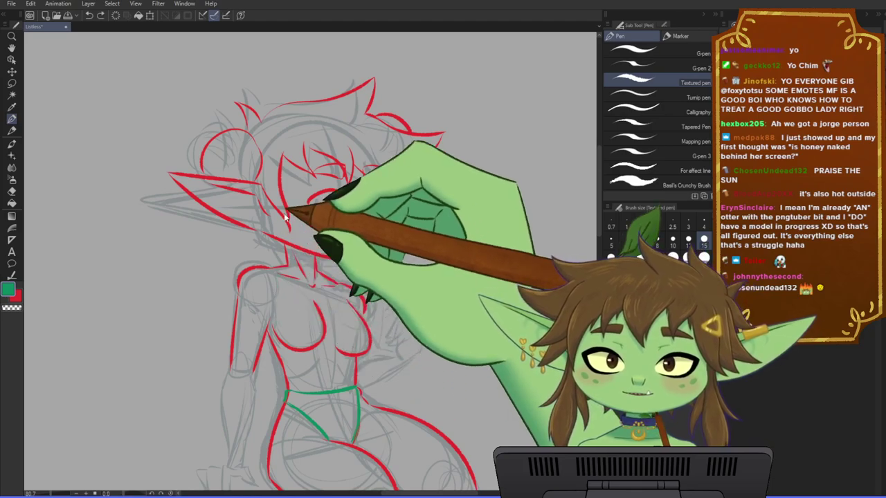
drag(275, 276, 272, 337)
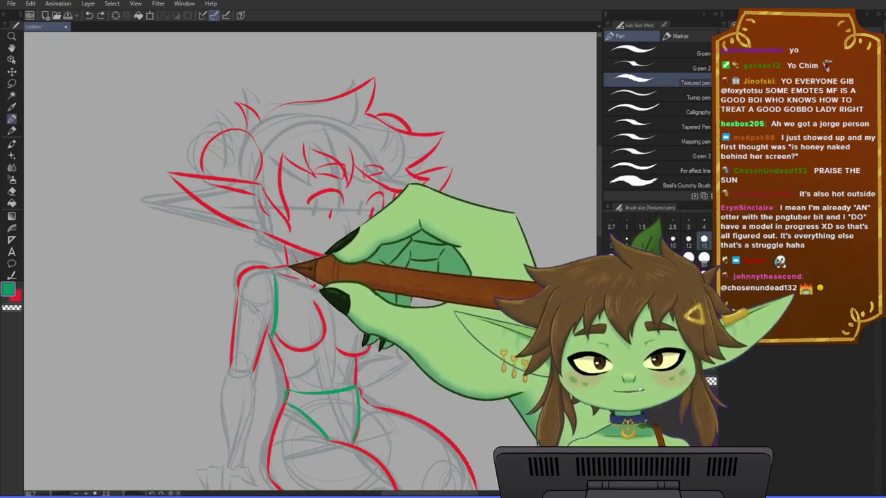
mouse_move(288, 270)
mouse_down()
mouse_move(323, 275)
mouse_move(309, 273)
mouse_move(361, 318)
mouse_up()
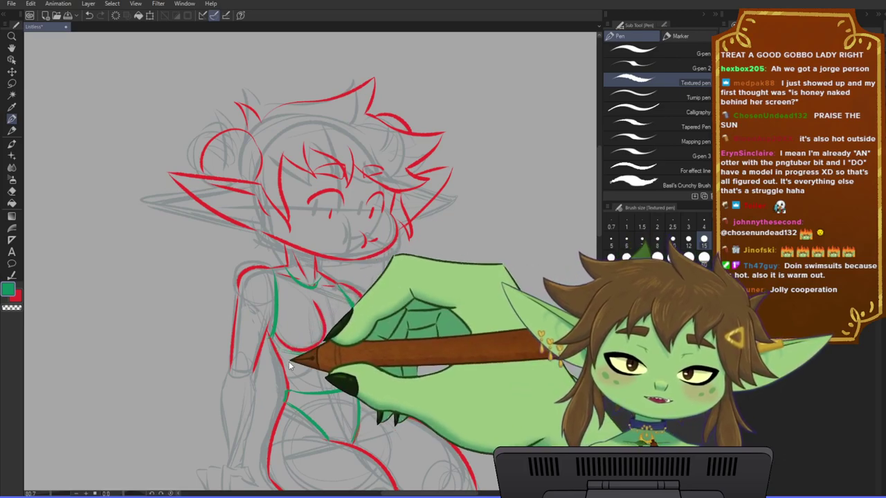
drag(283, 359, 358, 357)
- Try a green bone motif across the chest of the swimsuit top with a circle above it, and undo it
mouse_move(474, 357)
mouse_down()
mouse_move(453, 310)
mouse_move(460, 344)
mouse_move(449, 302)
mouse_up()
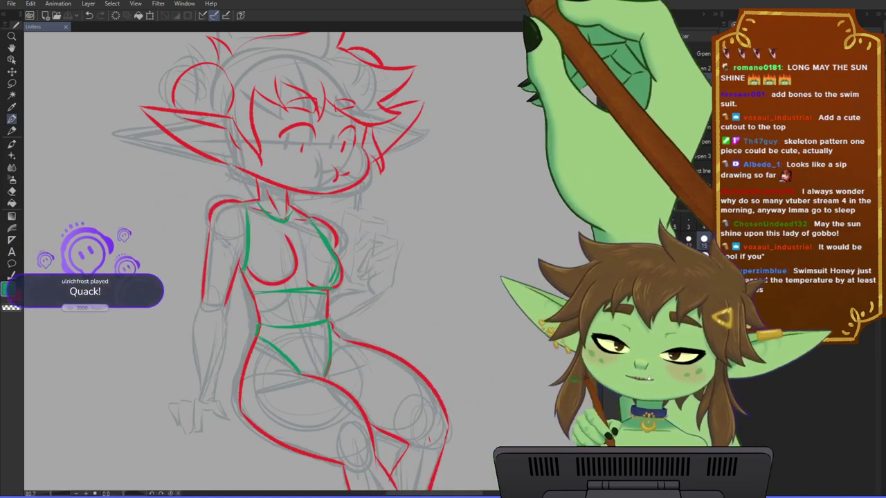
drag(457, 223, 468, 236)
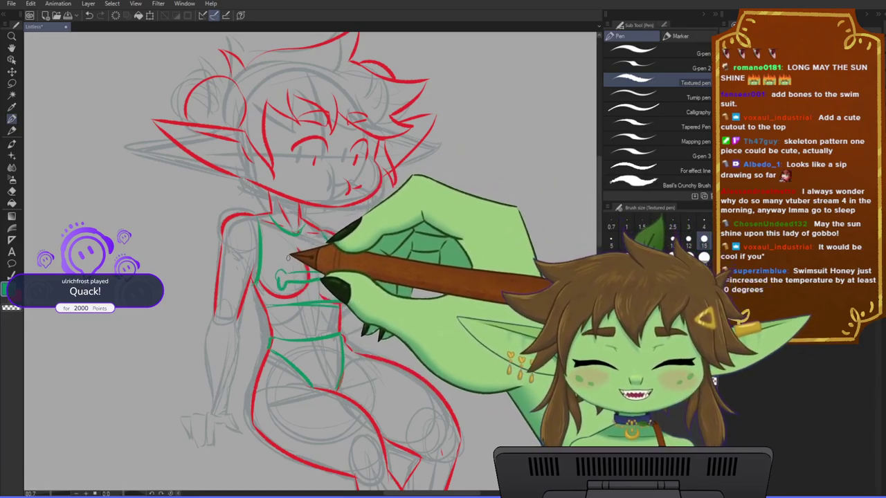
drag(409, 313, 412, 289)
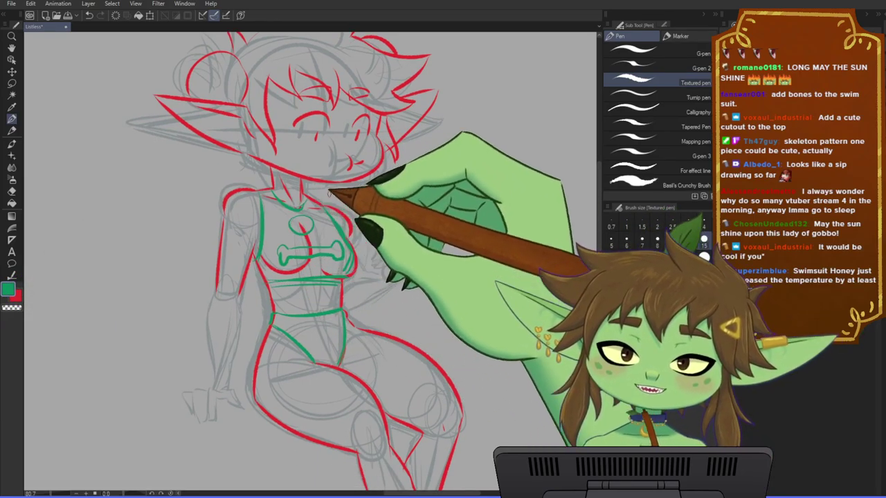
mouse_move(280, 228)
mouse_down()
mouse_move(280, 256)
mouse_move(291, 242)
mouse_move(315, 258)
mouse_move(326, 241)
mouse_move(335, 261)
mouse_up()
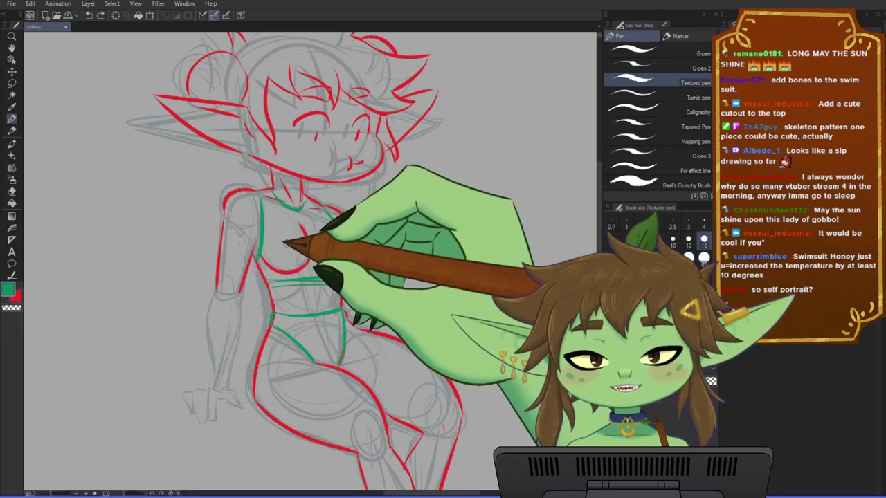
- Draw a green arched cutout under the bust of the swimsuit top and join its side edges down to the hem band
scroll(287, 237, up, 5)
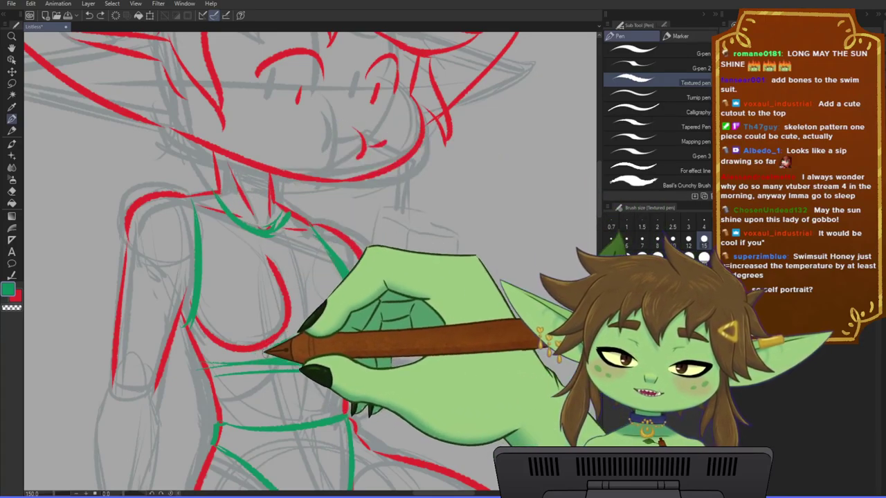
drag(254, 357, 322, 353)
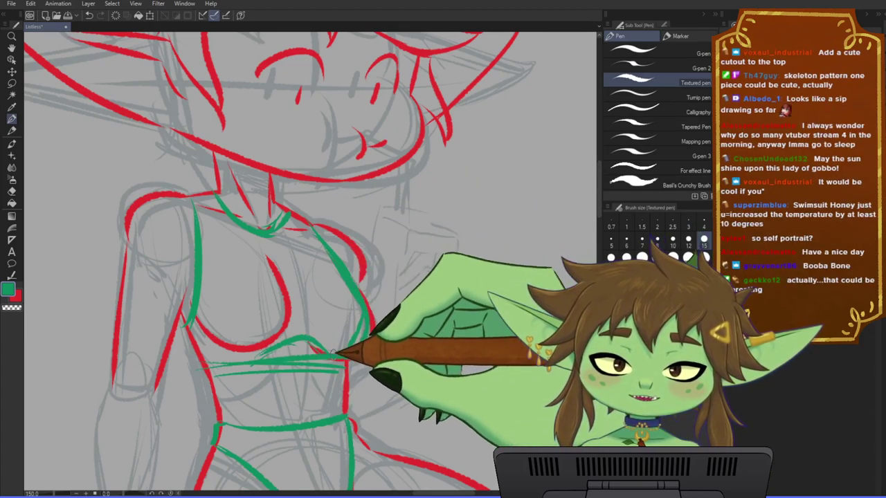
drag(345, 371, 214, 378)
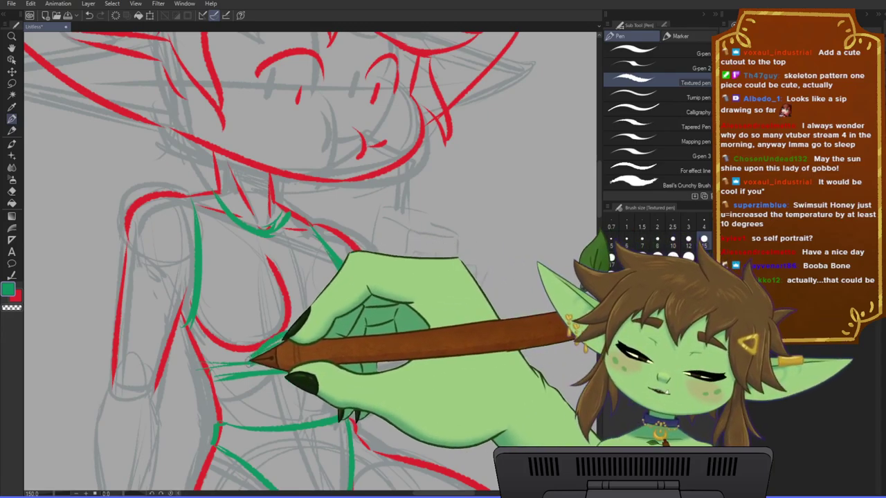
drag(189, 327, 211, 379)
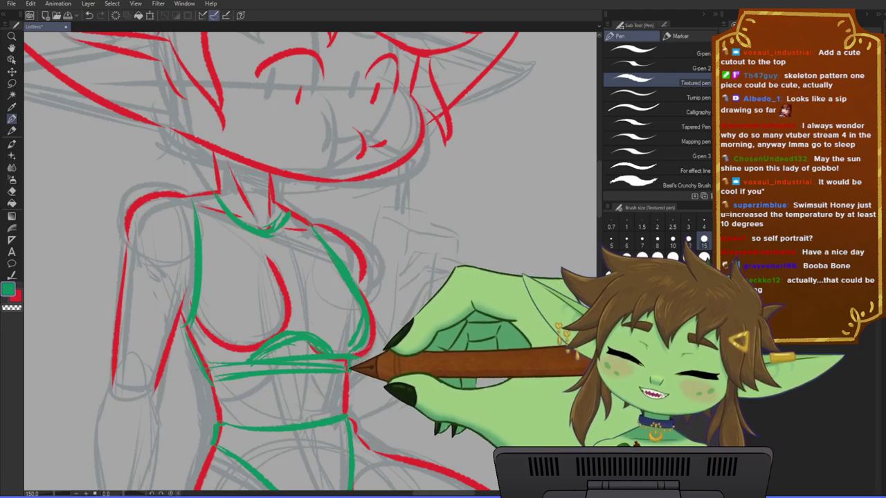
drag(412, 402, 398, 347)
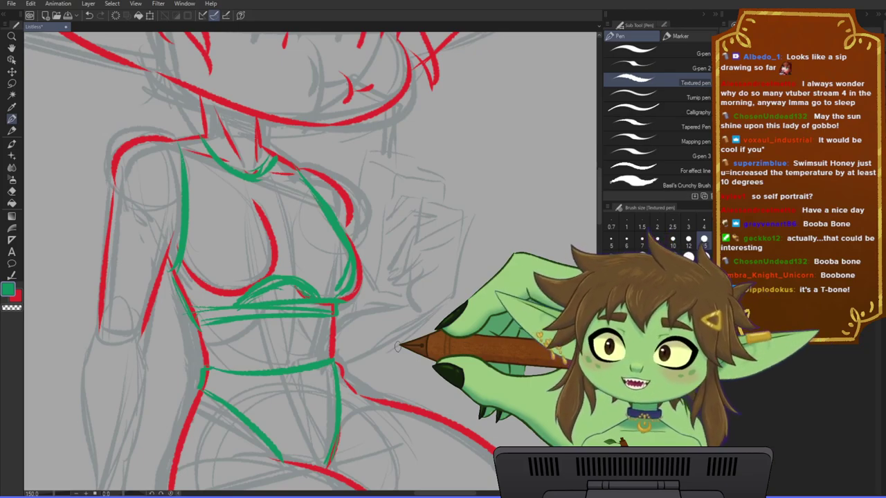
scroll(332, 315, down, 3)
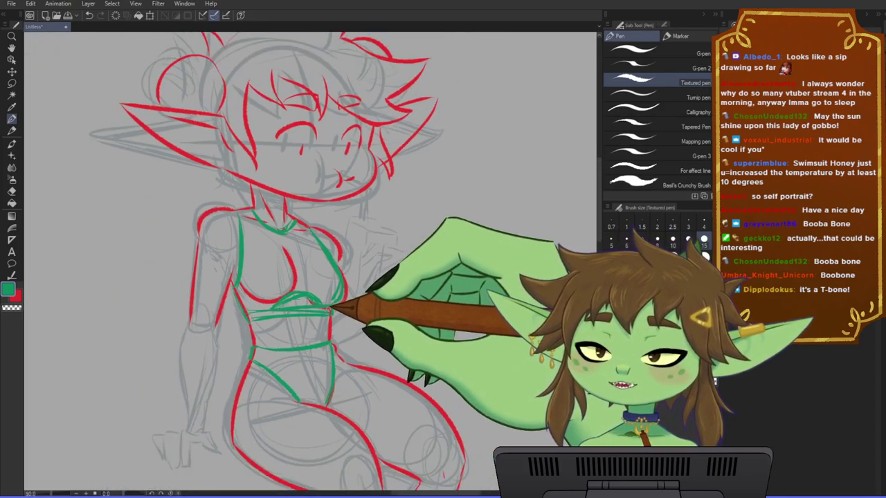
scroll(330, 310, down, 4)
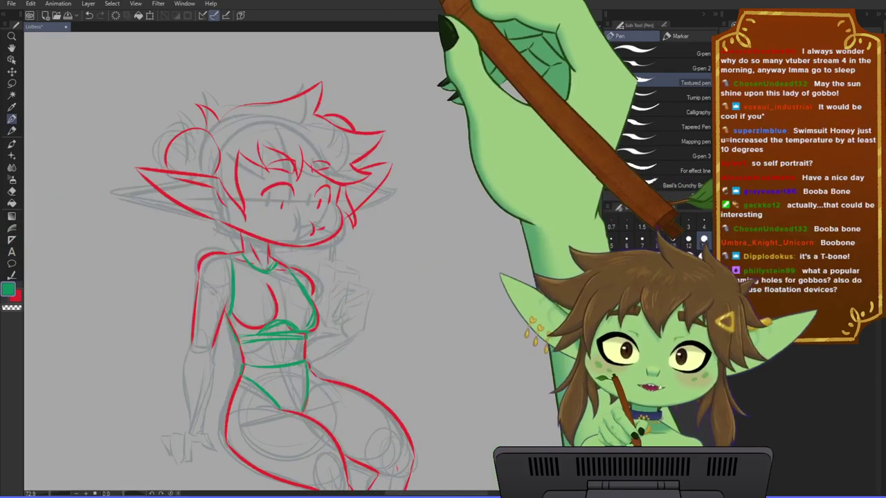
scroll(265, 291, up, 1)
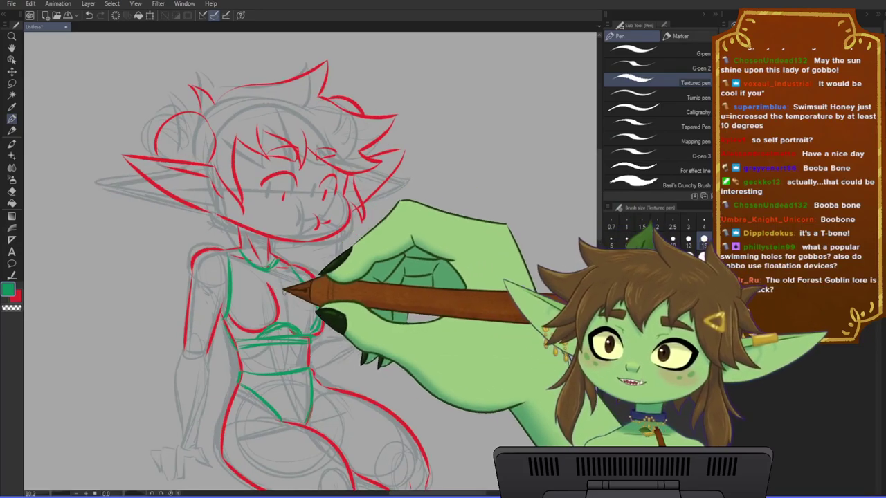
- Refine the green swimsuit top's outer edge and redraw the horizontal band under the bust
drag(319, 276, 320, 286)
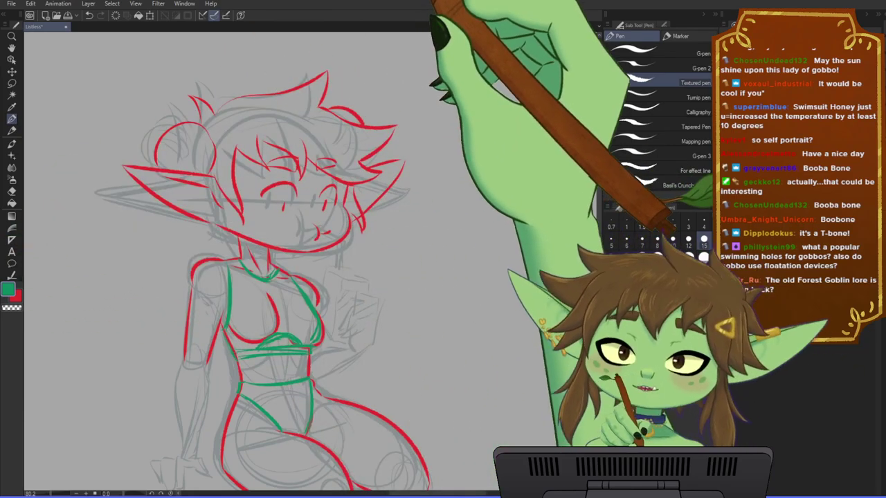
drag(391, 262, 418, 258)
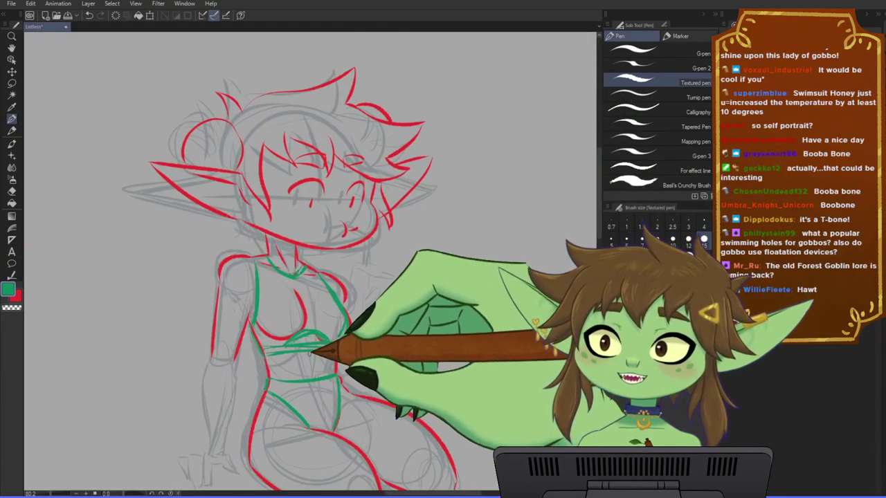
scroll(302, 342, up, 1)
drag(303, 345, 326, 320)
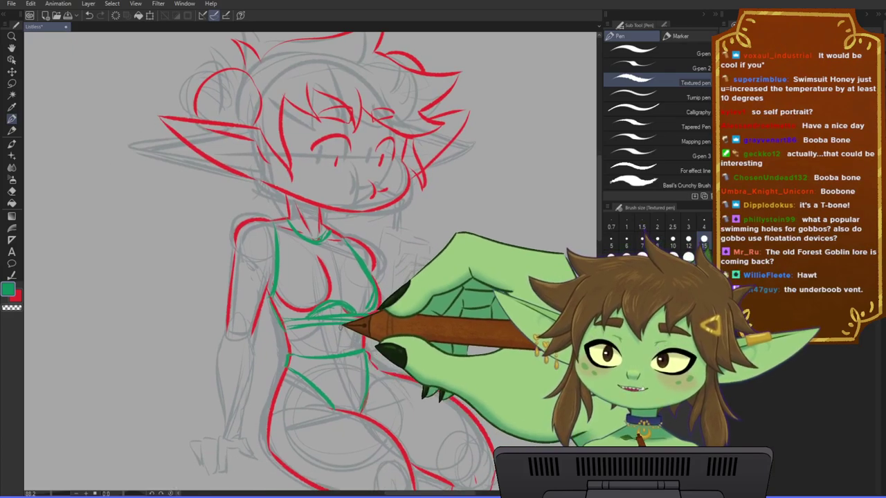
scroll(341, 327, up, 1)
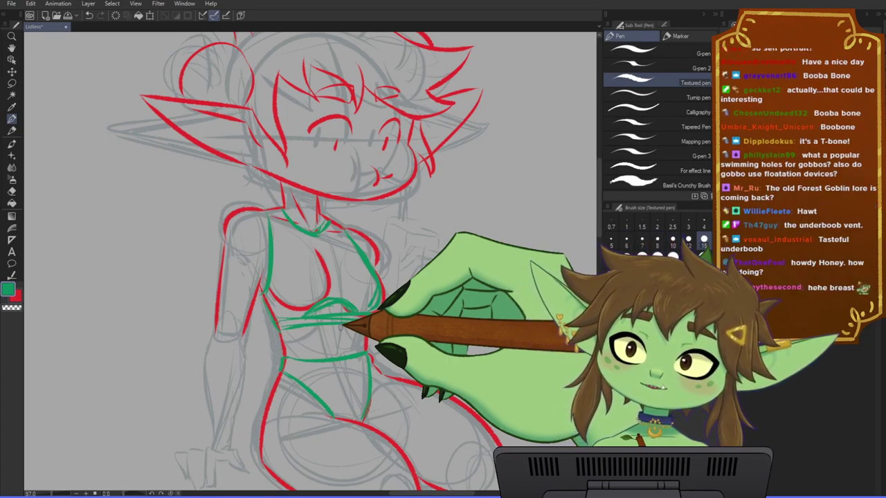
scroll(376, 299, down, 1)
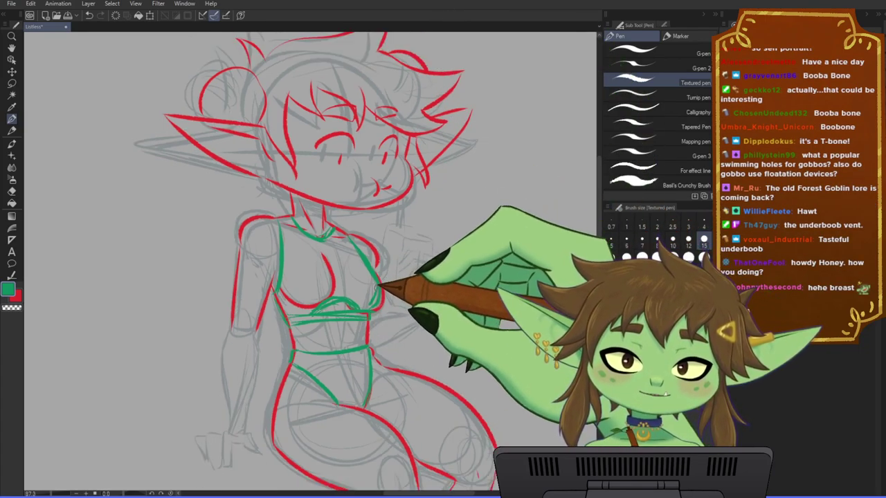
scroll(353, 316, up, 3)
drag(354, 316, 361, 320)
mouse_move(266, 279)
mouse_down()
mouse_move(259, 288)
mouse_move(279, 321)
mouse_move(379, 313)
mouse_up()
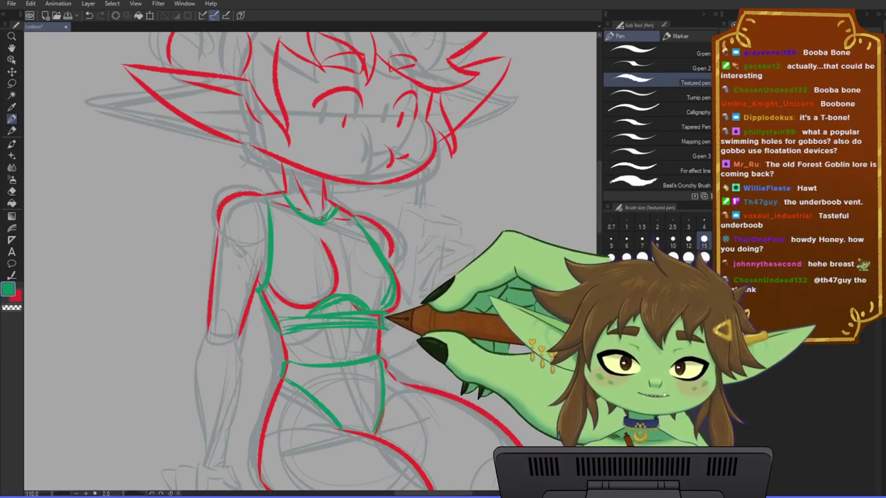
scroll(360, 318, down, 3)
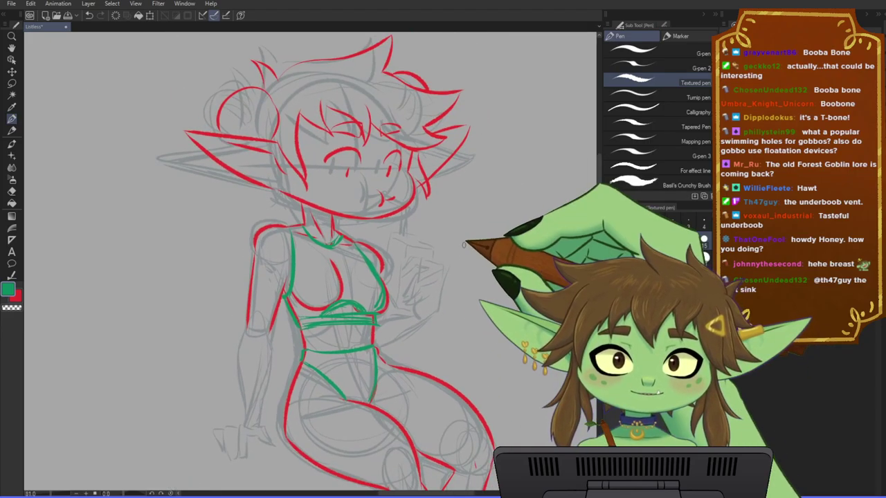
- Extend the green neckline over the shoulder, close off the ends of the underbust band, and save the drawing
click(726, 284)
click(726, 284)
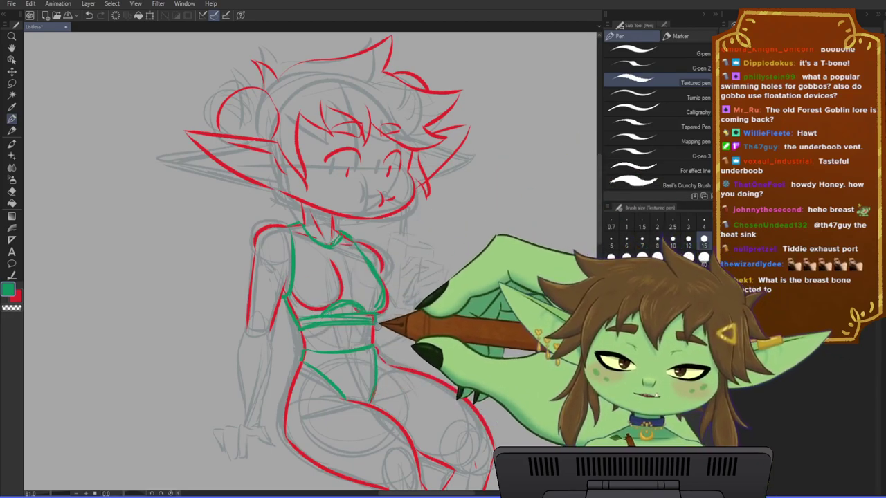
drag(453, 342, 455, 349)
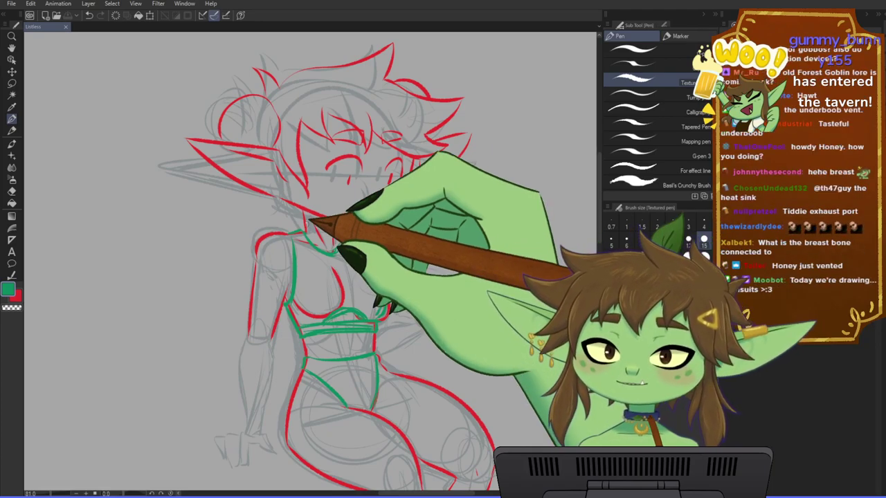
- Draw a green oval cutout on the chest of the swimsuit top and save the drawing
scroll(374, 262, up, 3)
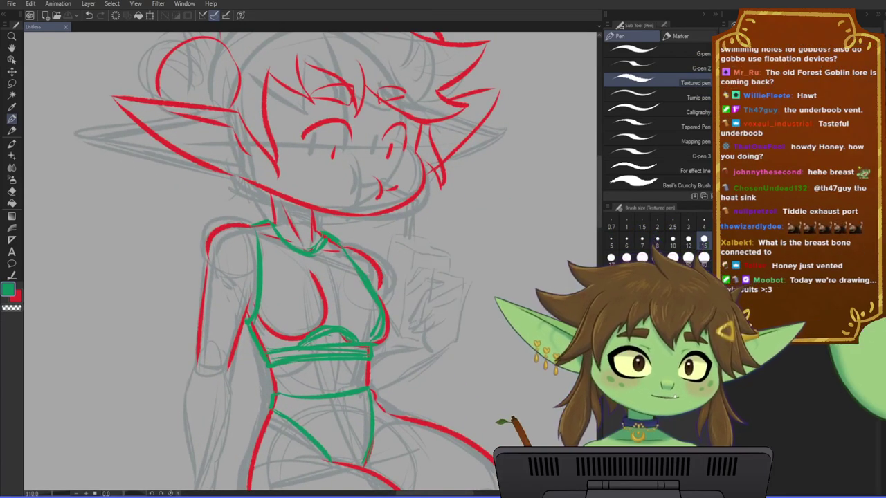
drag(345, 270, 319, 270)
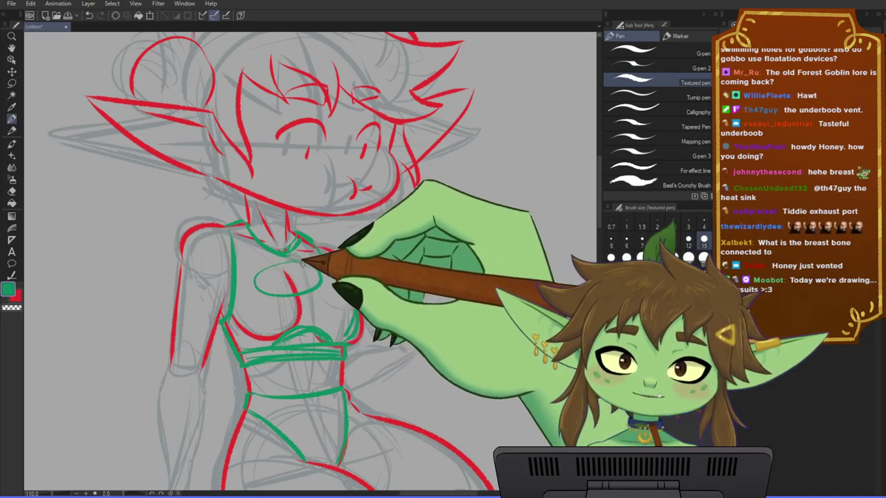
mouse_move(291, 267)
mouse_down()
mouse_move(262, 271)
mouse_move(290, 265)
mouse_up()
key(ctrl+z)
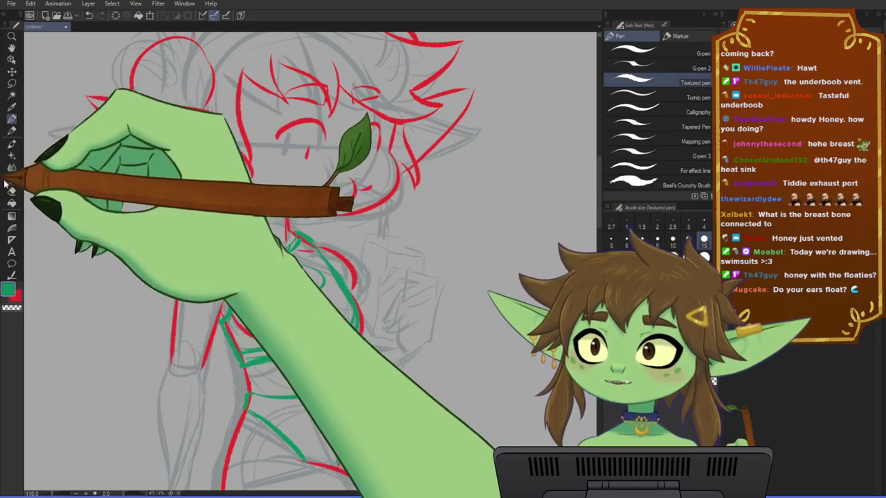
scroll(264, 249, down, 3)
scroll(266, 248, down, 1)
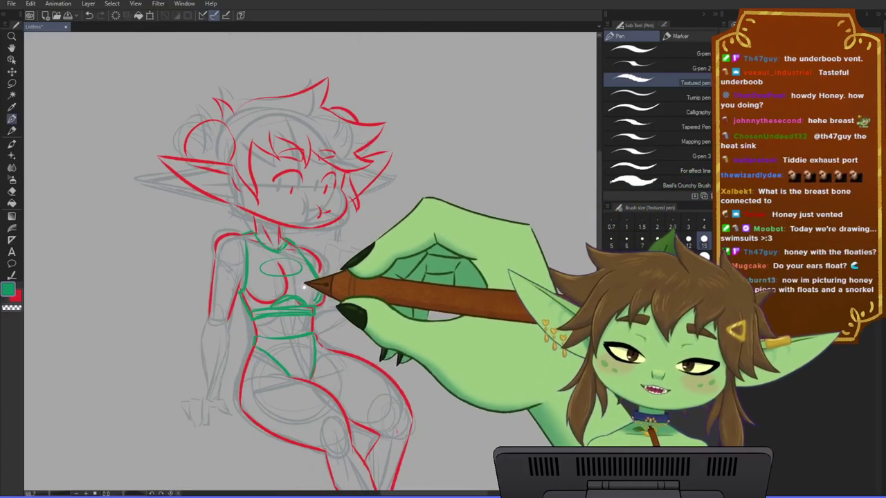
drag(307, 291, 360, 322)
scroll(372, 319, up, 3)
scroll(416, 302, down, 1)
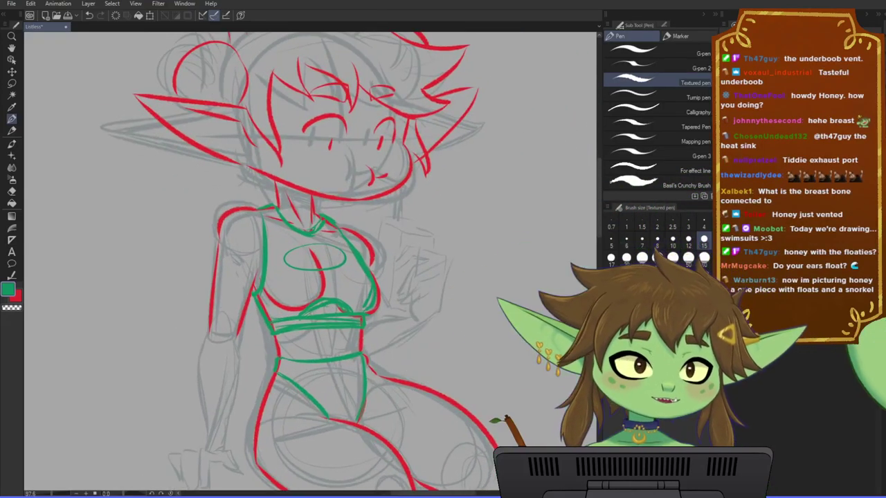
drag(443, 348, 428, 346)
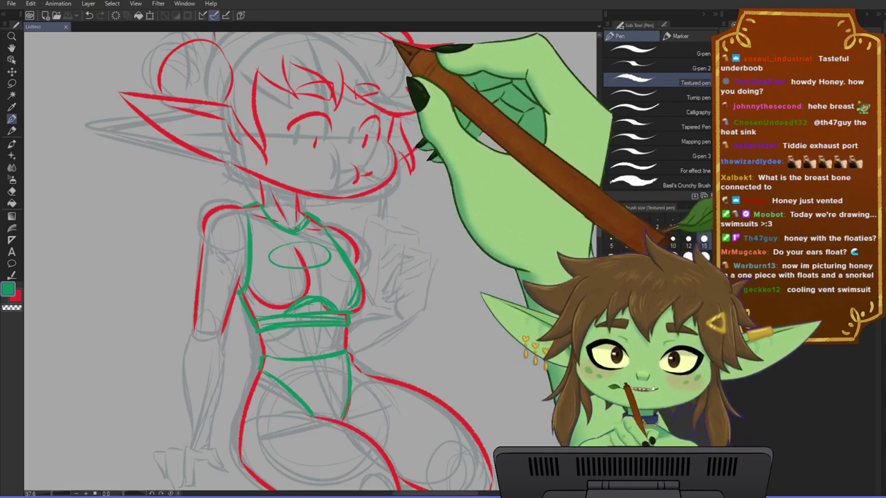
- Fade the gray rough sketch and outline the forearm of the supporting arm in red
scroll(362, 225, down, 2)
drag(410, 283, 378, 278)
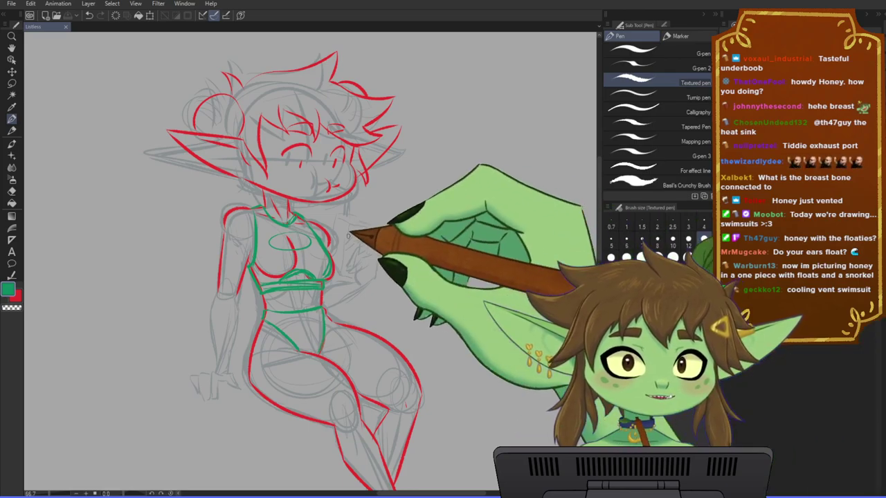
scroll(339, 236, down, 2)
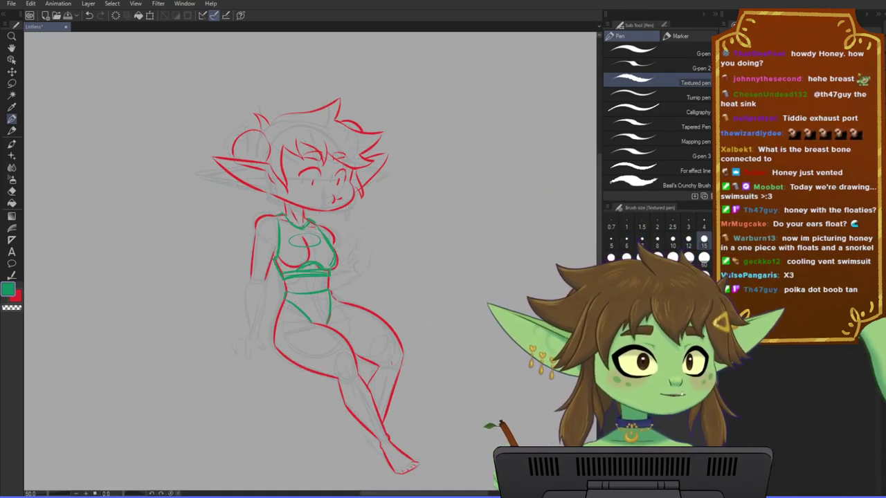
scroll(286, 307, up, 2)
drag(407, 287, 405, 296)
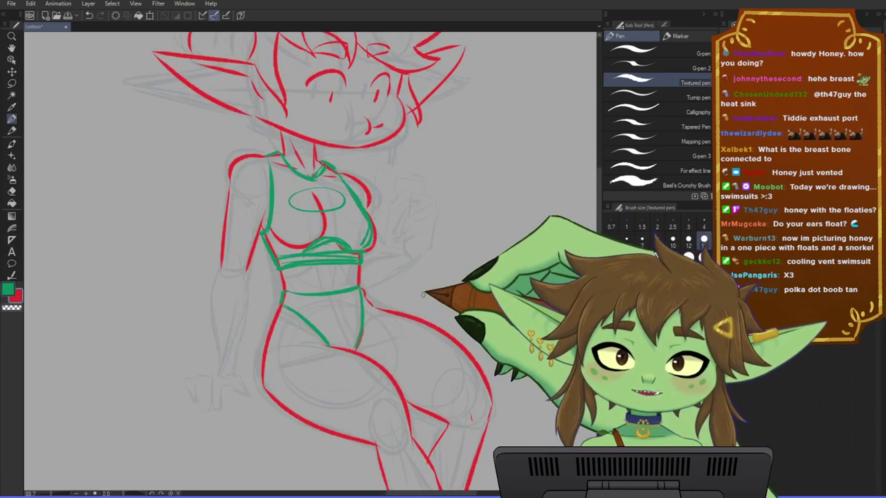
mouse_move(221, 265)
mouse_down()
mouse_move(206, 286)
mouse_move(210, 334)
mouse_up()
drag(209, 287, 213, 356)
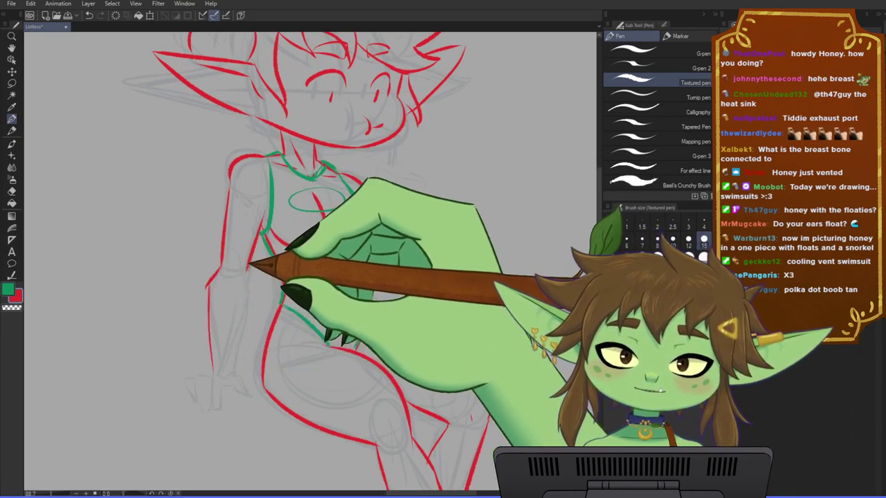
drag(249, 264, 223, 367)
drag(242, 307, 217, 373)
scroll(311, 263, down, 2)
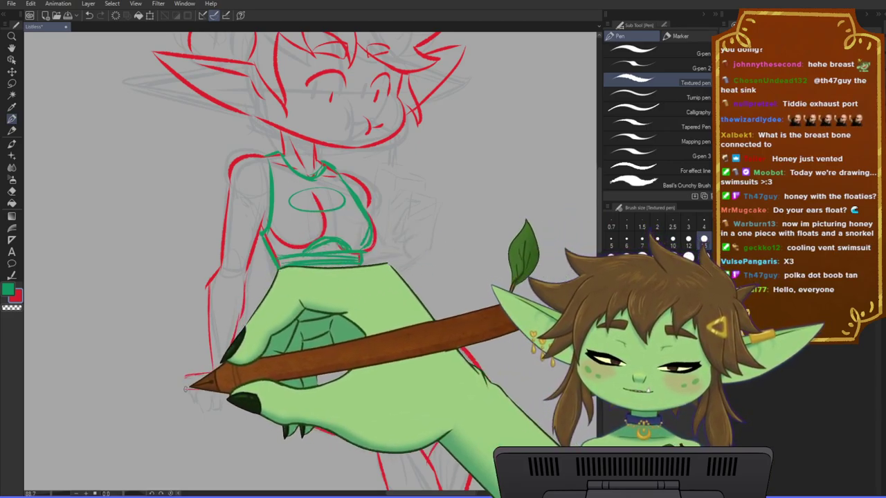
- Sketch the supporting hand with its fingers in red at the end of the forearm and save the drawing
scroll(312, 263, up, 2)
mouse_move(187, 392)
mouse_down()
mouse_move(221, 389)
mouse_move(227, 376)
mouse_up()
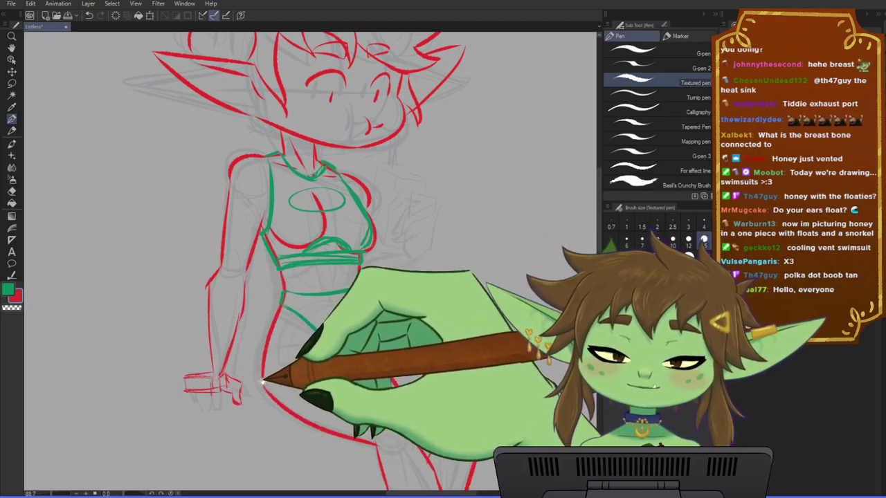
mouse_move(232, 392)
mouse_down()
mouse_move(268, 384)
mouse_move(245, 401)
mouse_up()
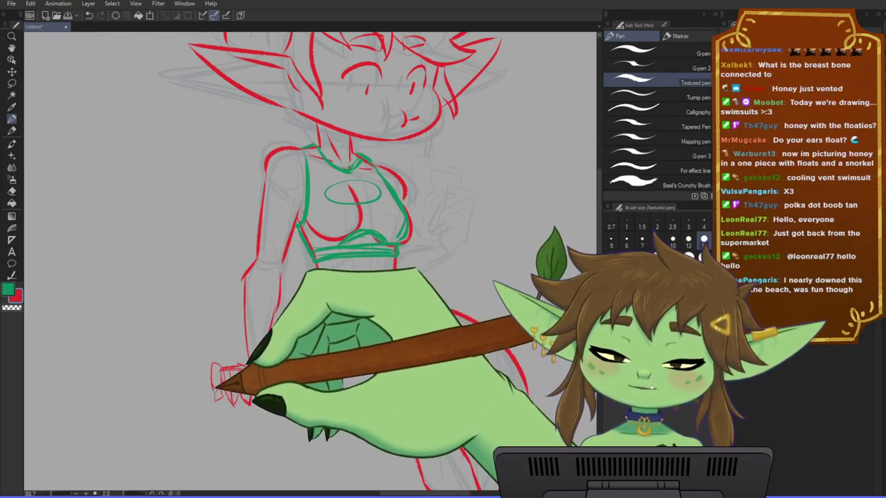
drag(279, 363, 298, 362)
key(ctrl+s)
scroll(273, 321, down, 1)
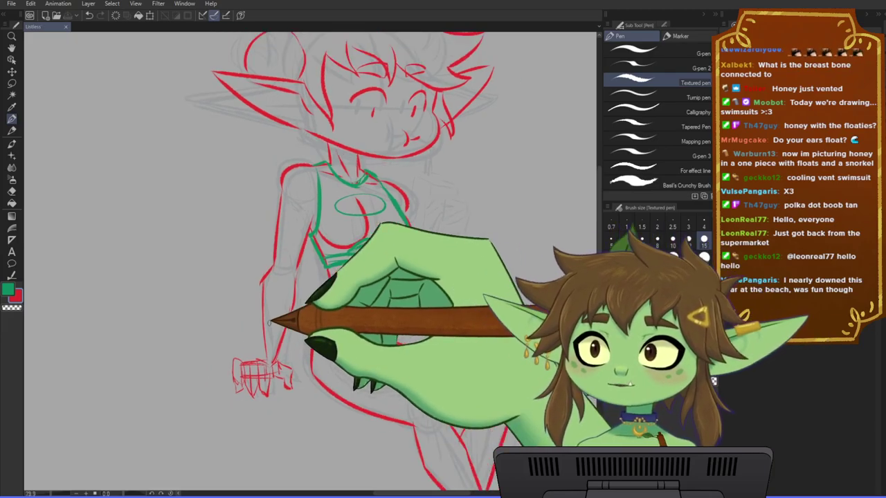
- Outline the raised arm's forearm in red, reaching outward from beside the waist
scroll(270, 322, down, 4)
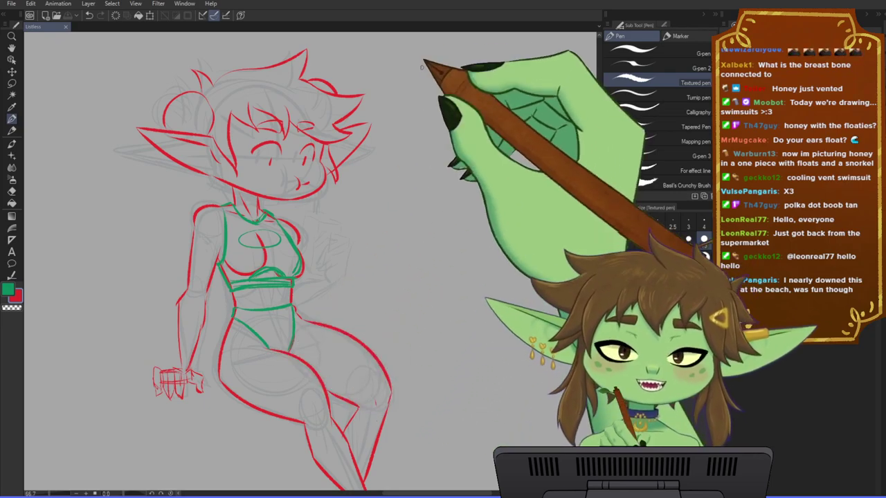
scroll(310, 323, up, 1)
drag(311, 323, 352, 327)
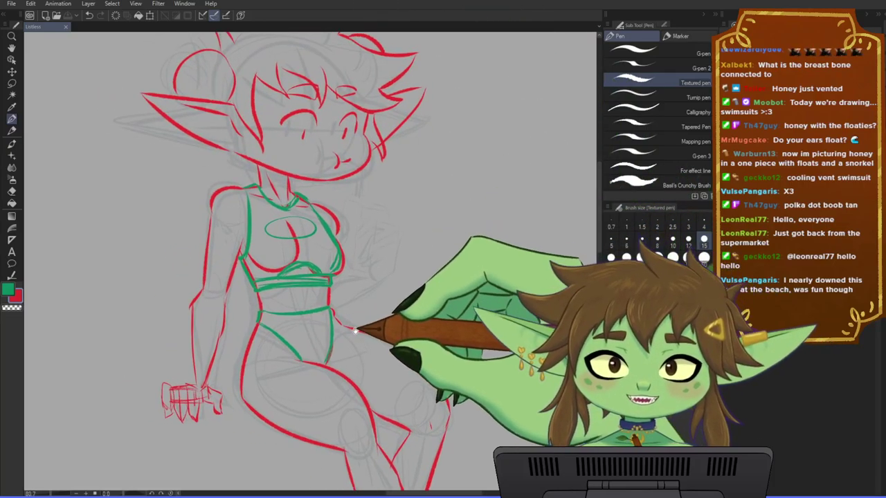
scroll(230, 296, up, 1)
drag(224, 282, 227, 293)
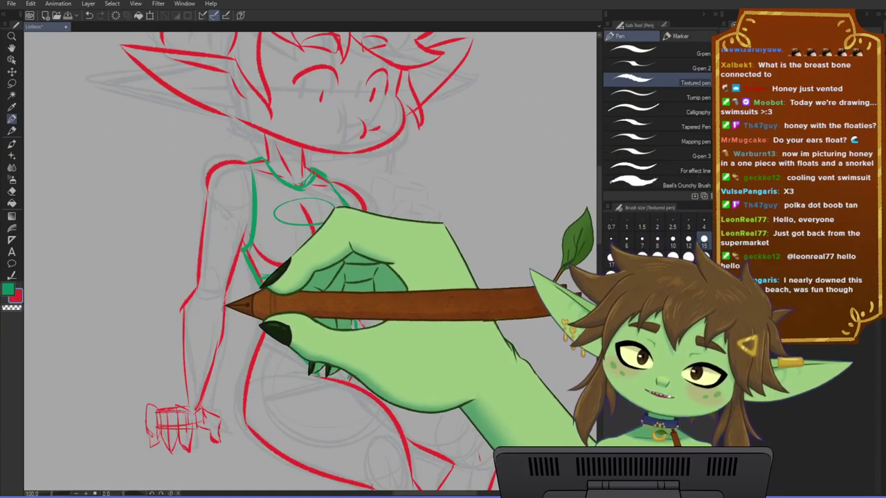
mouse_move(504, 320)
mouse_down()
mouse_move(460, 363)
mouse_move(445, 364)
mouse_move(452, 297)
mouse_up()
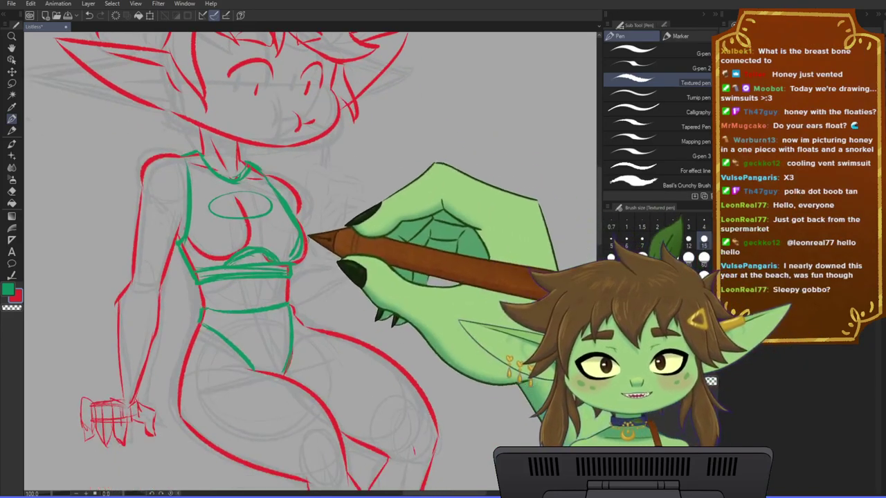
key(ctrl+z)
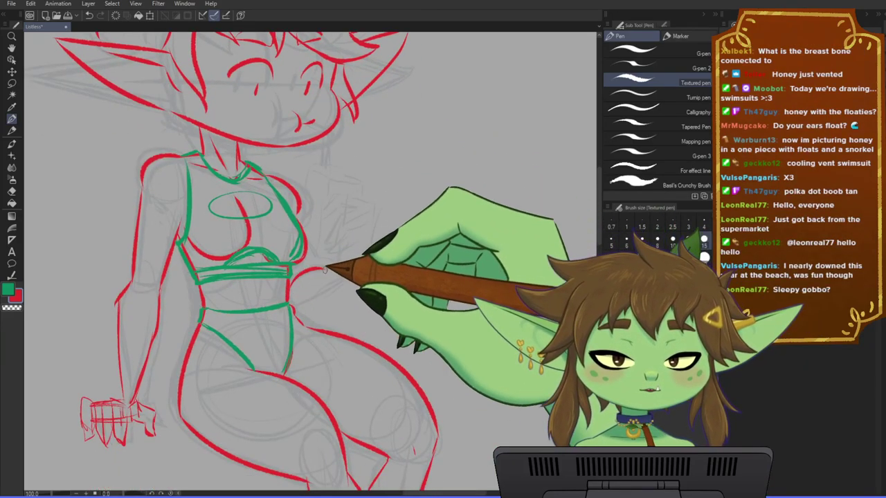
drag(317, 266, 348, 267)
drag(295, 308, 365, 272)
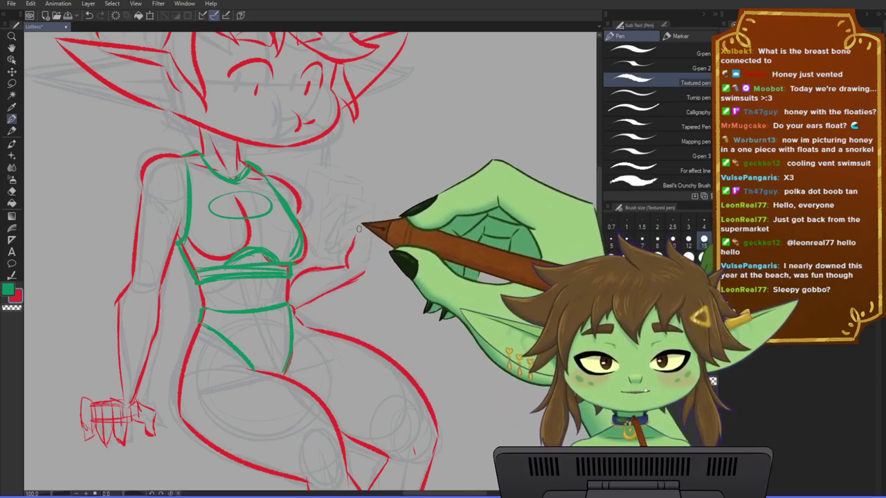
- Sketch the raised hand's fingers in red gripping an upright box-shaped drink container
drag(371, 223, 374, 257)
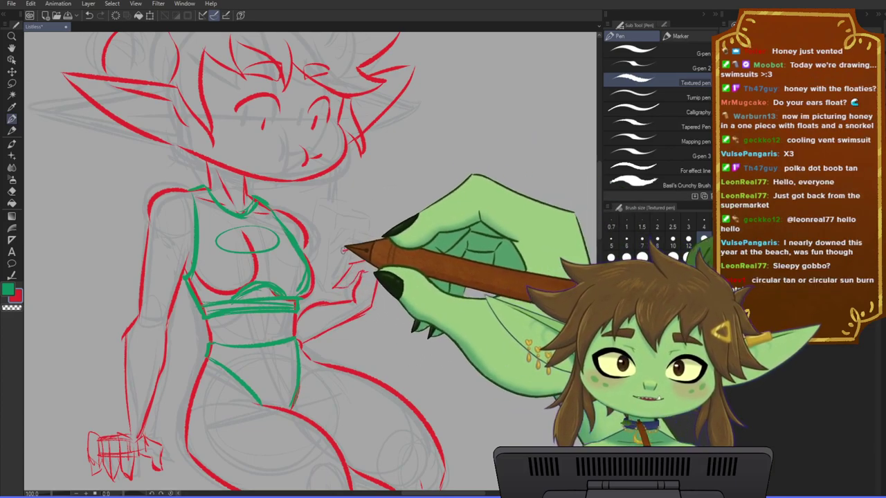
mouse_move(344, 255)
mouse_down()
mouse_move(329, 280)
mouse_move(351, 256)
mouse_up()
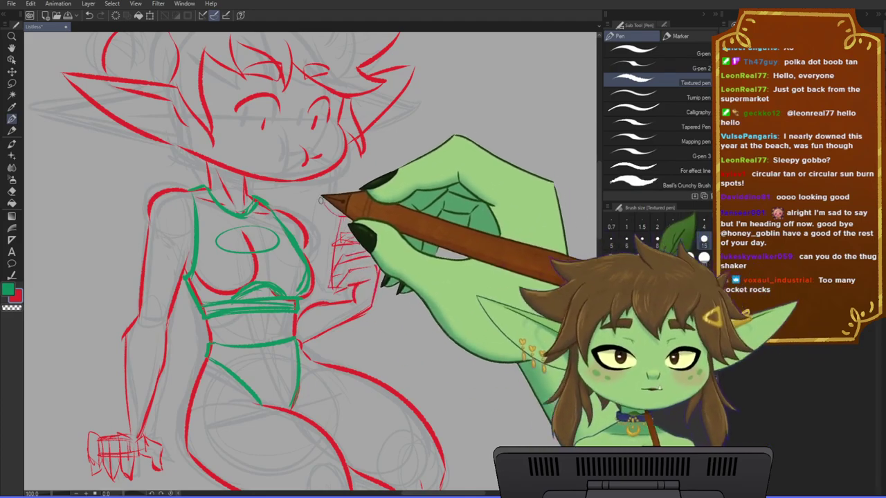
mouse_move(320, 200)
mouse_down()
mouse_move(365, 202)
mouse_move(318, 202)
mouse_move(314, 273)
mouse_up()
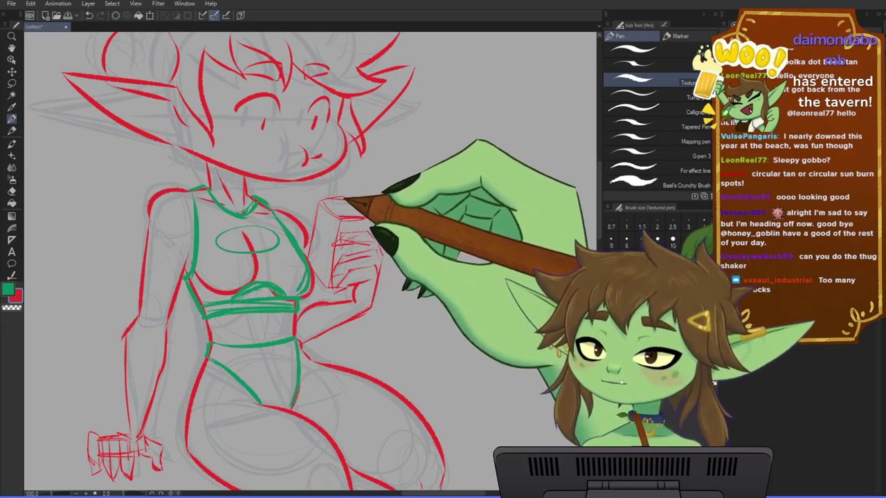
drag(345, 198, 386, 216)
drag(402, 220, 414, 216)
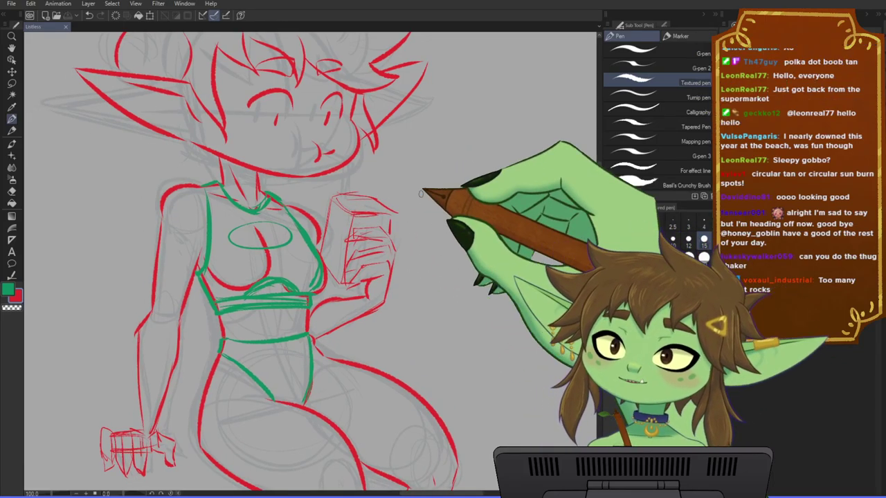
- Draw a bent red straw running from the character's mouth into the drink container
scroll(398, 198, up, 3)
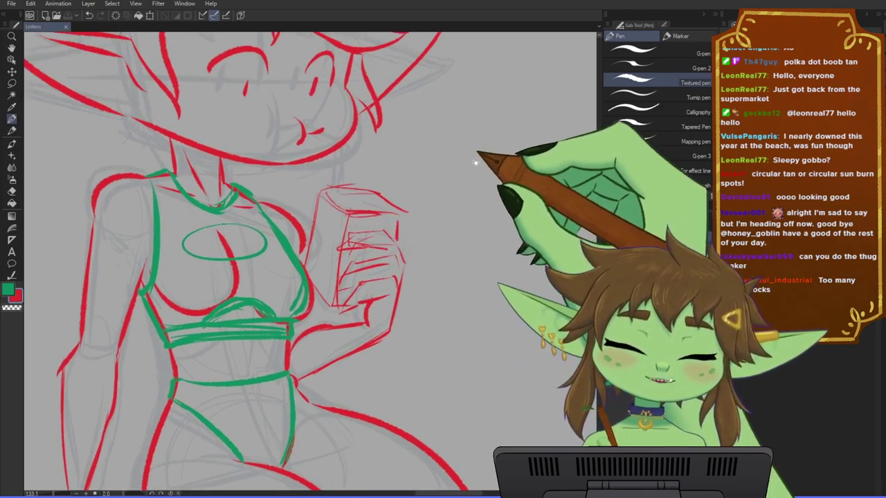
drag(475, 159, 511, 260)
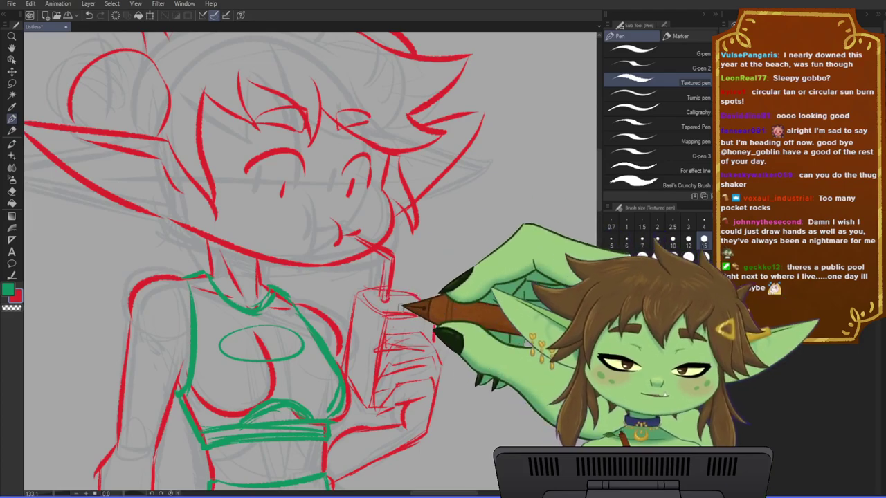
- Save the drawing with the added drink and straw
scroll(376, 299, down, 7)
scroll(375, 300, down, 1)
drag(391, 352, 328, 288)
scroll(333, 320, up, 2)
key(ctrl+s)
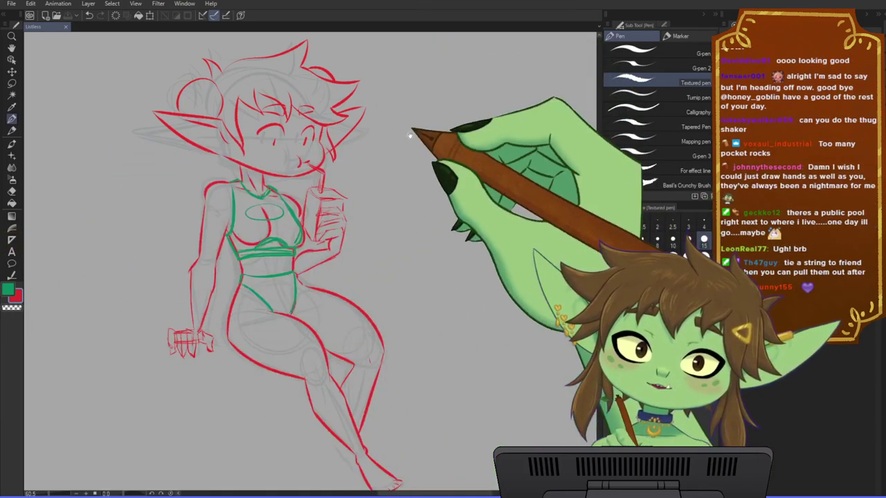
- Examine the seated character's overall pose and proportions, from the head and drink down to the legs
drag(401, 176, 425, 182)
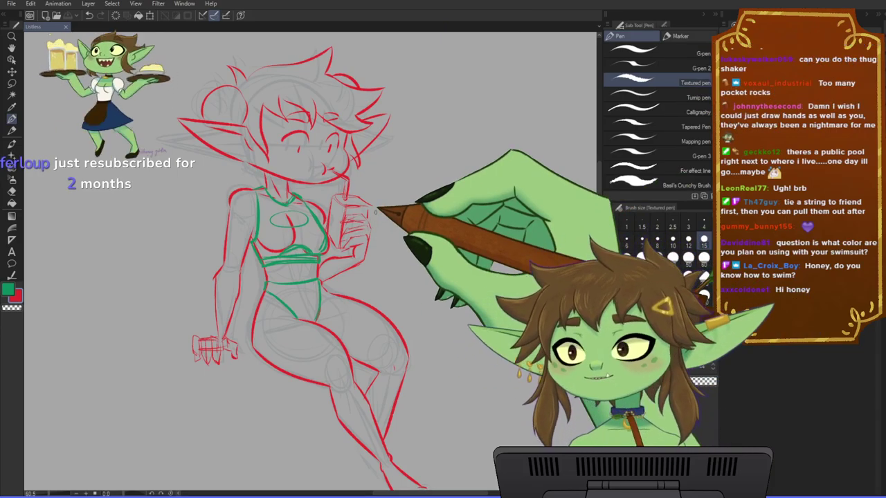
drag(359, 377, 371, 376)
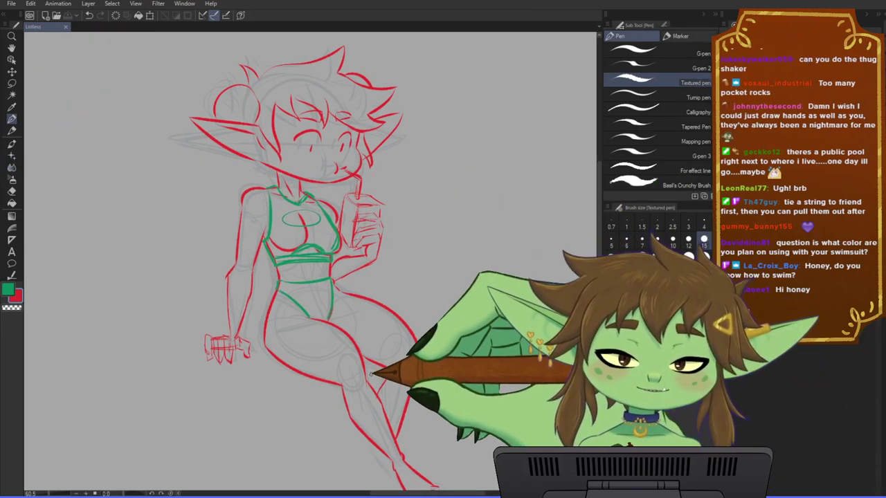
scroll(371, 375, down, 2)
scroll(372, 374, up, 3)
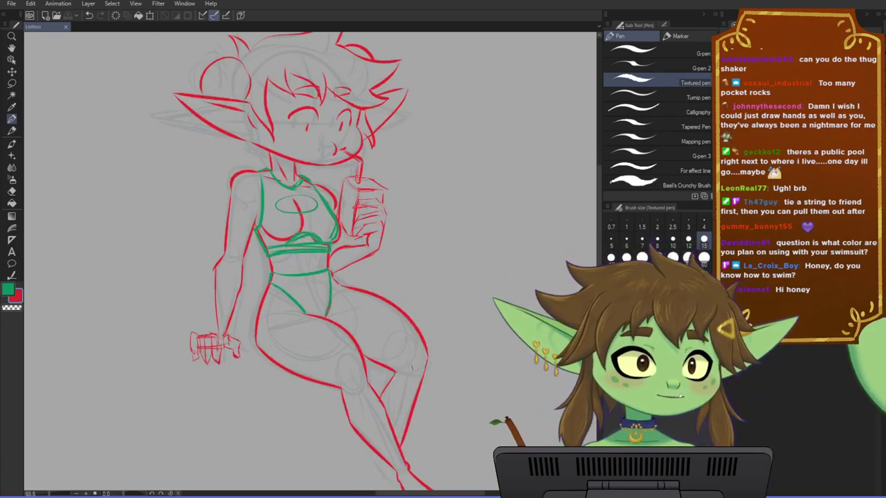
key(ctrl+h)
key(ctrl+h)
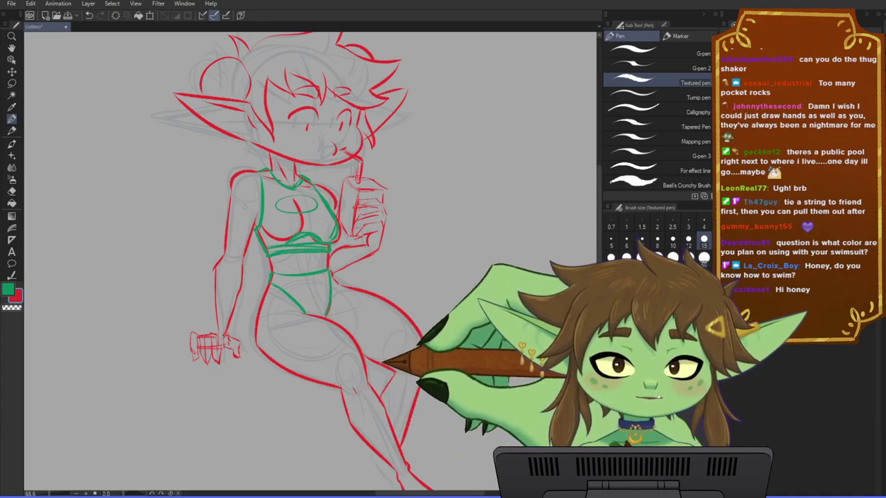
drag(462, 427, 441, 441)
scroll(293, 348, down, 2)
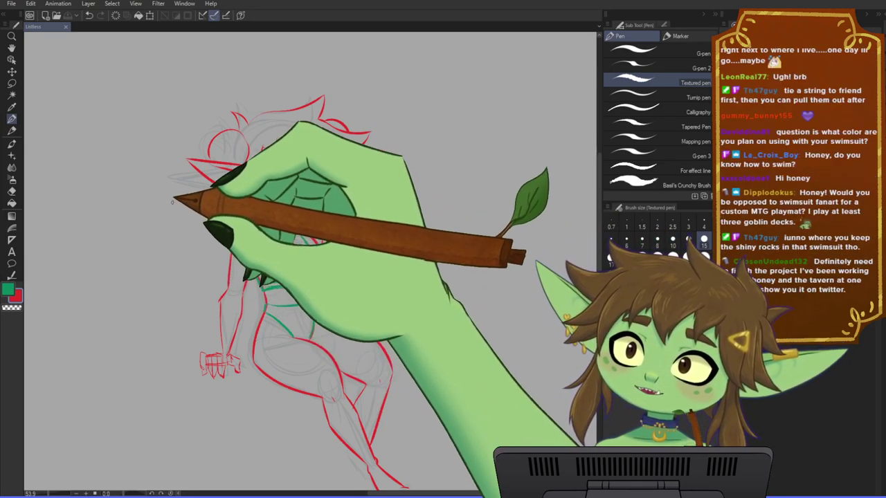
scroll(173, 201, up, 2)
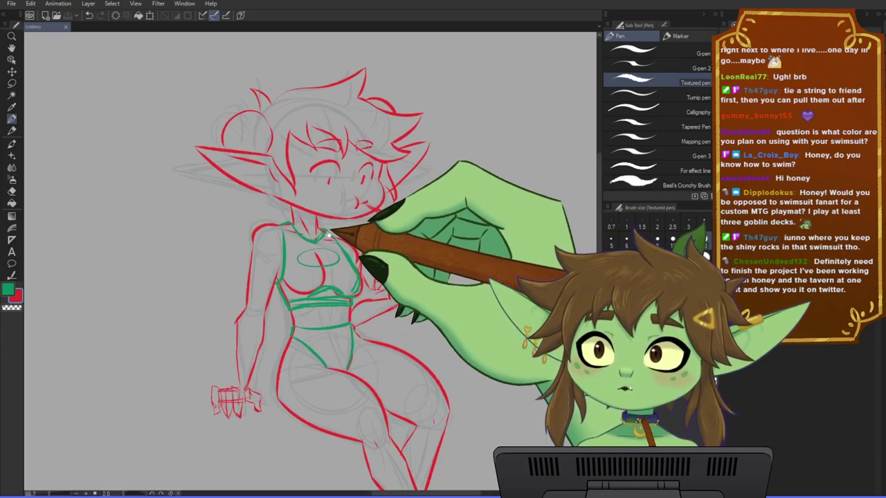
drag(329, 234, 333, 236)
scroll(334, 235, down, 1)
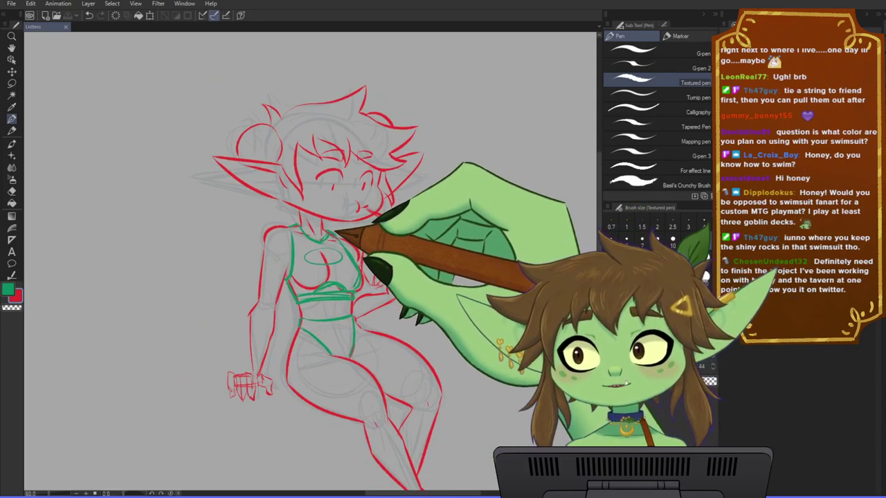
scroll(344, 234, down, 1)
scroll(359, 241, up, 2)
drag(364, 242, 379, 261)
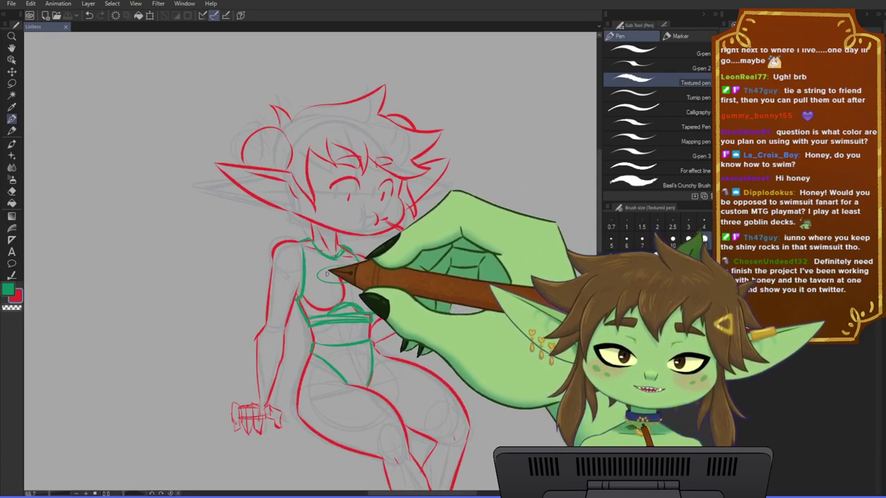
scroll(327, 273, up, 2)
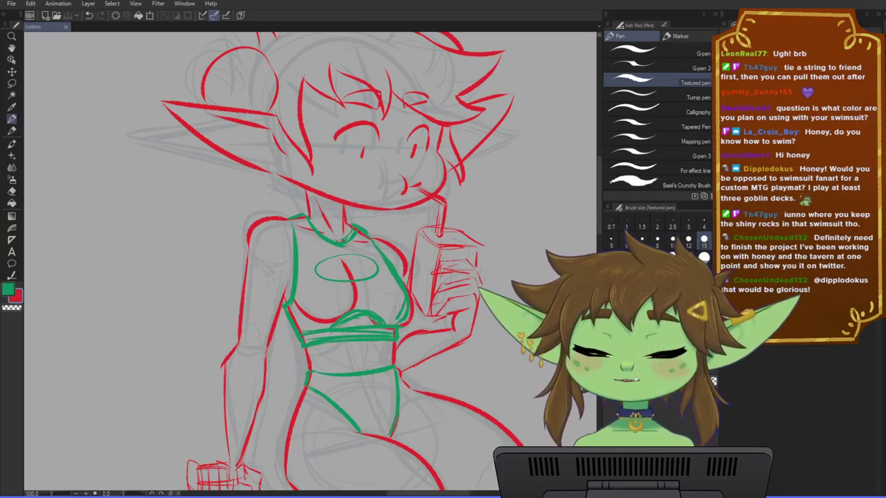
scroll(303, 184, down, 3)
scroll(303, 204, up, 2)
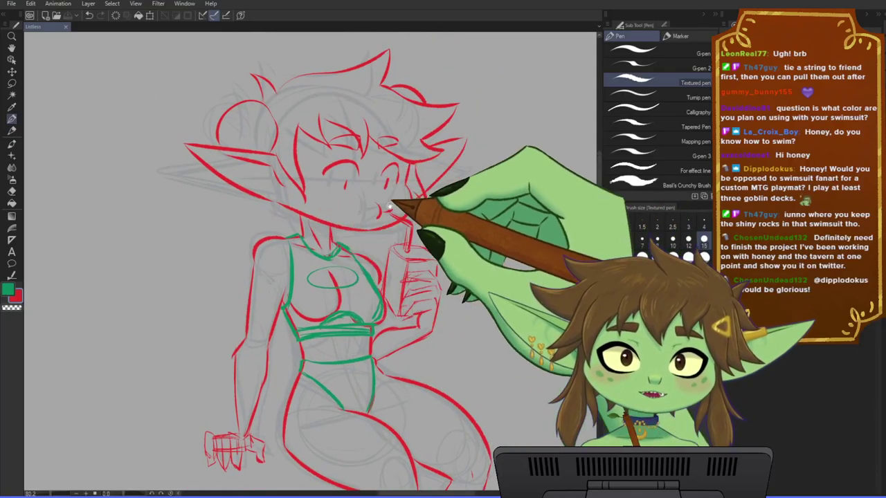
drag(390, 206, 375, 221)
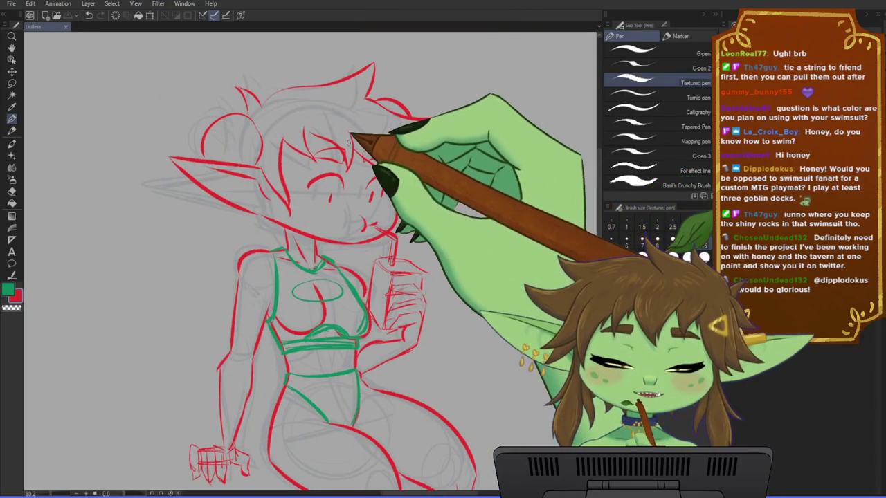
drag(416, 268, 389, 252)
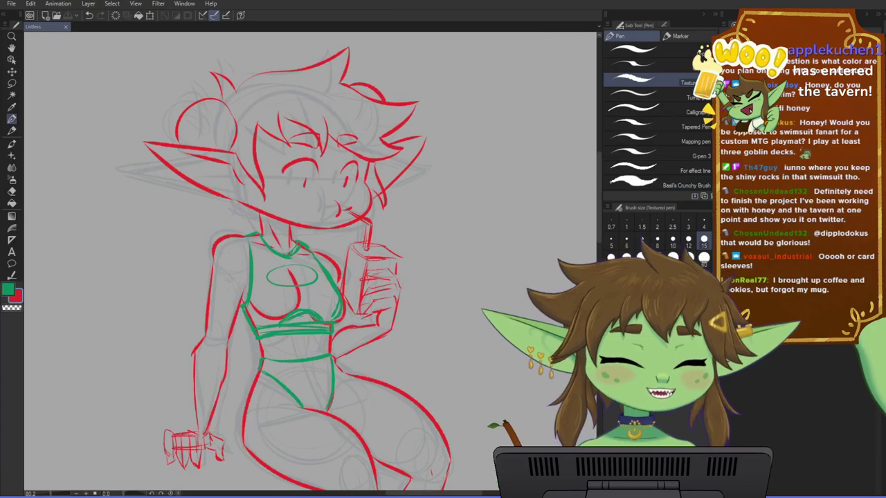
click(729, 298)
key(ctrl+z)
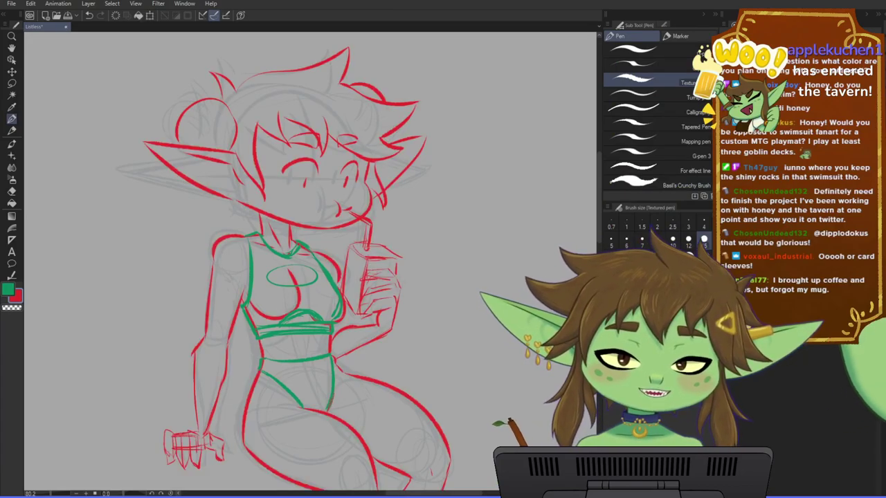
mouse_move(831, 277)
mouse_down()
mouse_move(779, 277)
mouse_move(813, 276)
mouse_up()
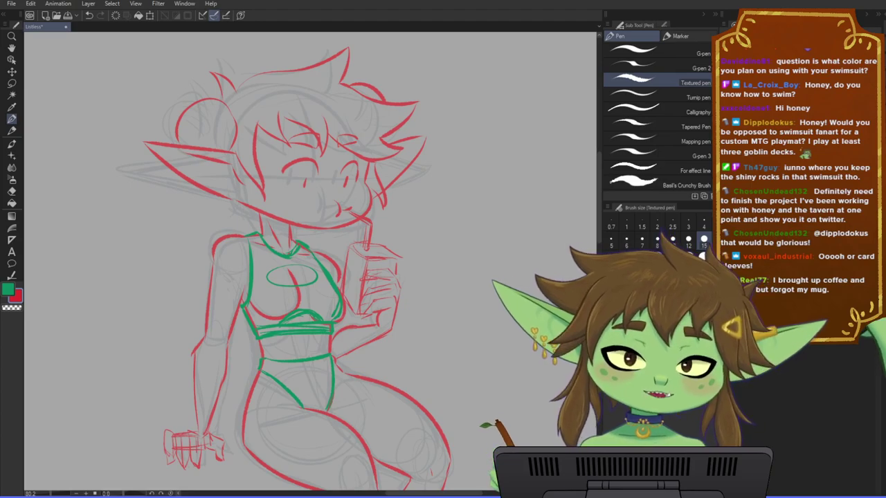
scroll(379, 235, down, 5)
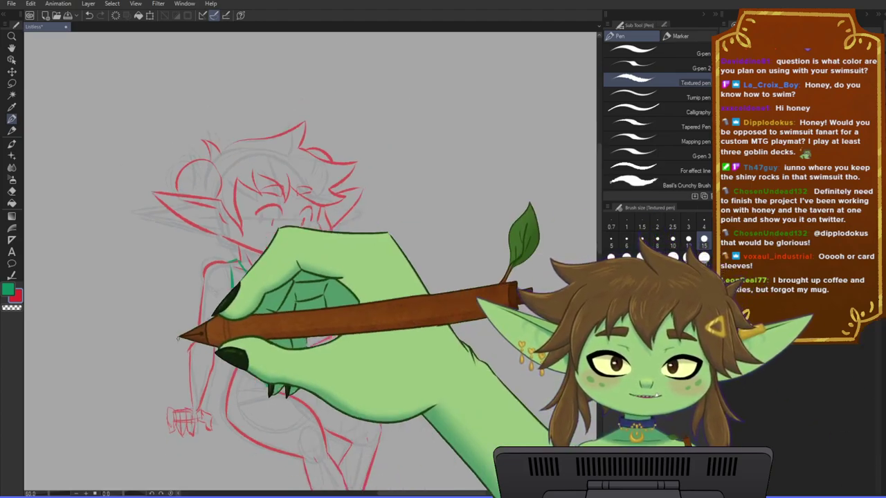
scroll(354, 339, down, 2)
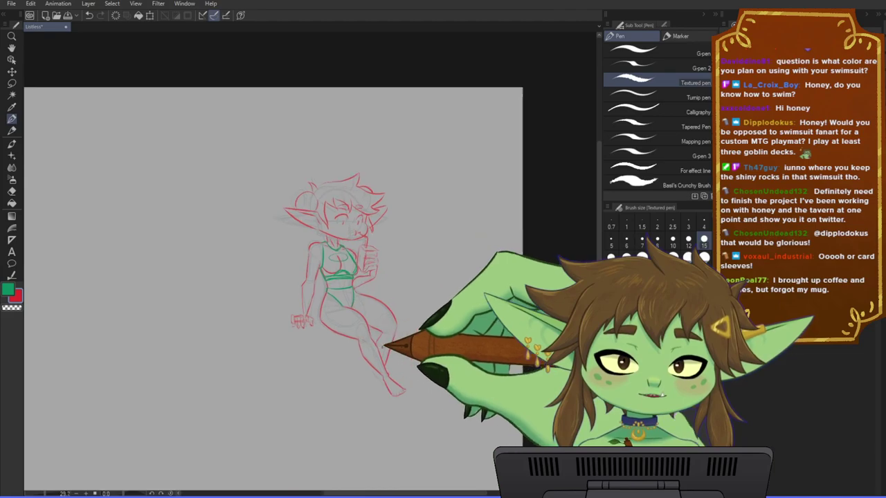
scroll(406, 318, up, 4)
drag(408, 316, 411, 351)
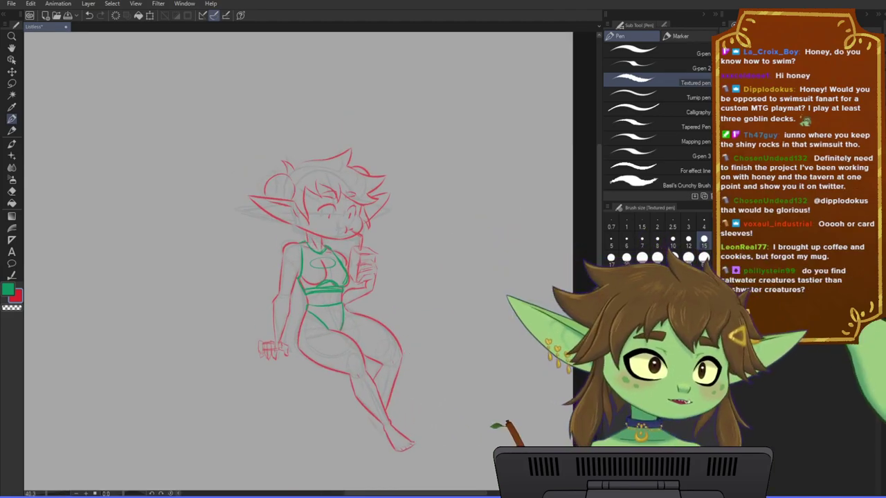
click(728, 415)
click(728, 415)
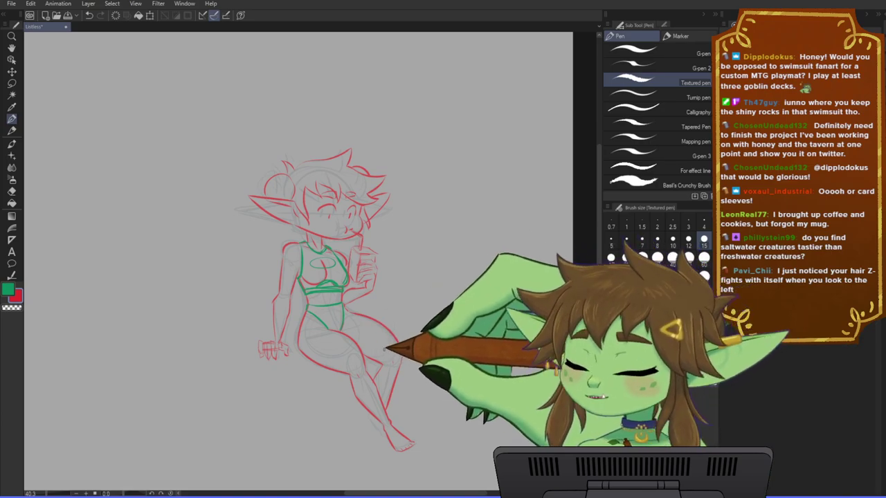
- Lasso the lower legs and feet, distort the selection by widening and lengthening its lower end, and deselect
key(m)
drag(416, 376, 418, 354)
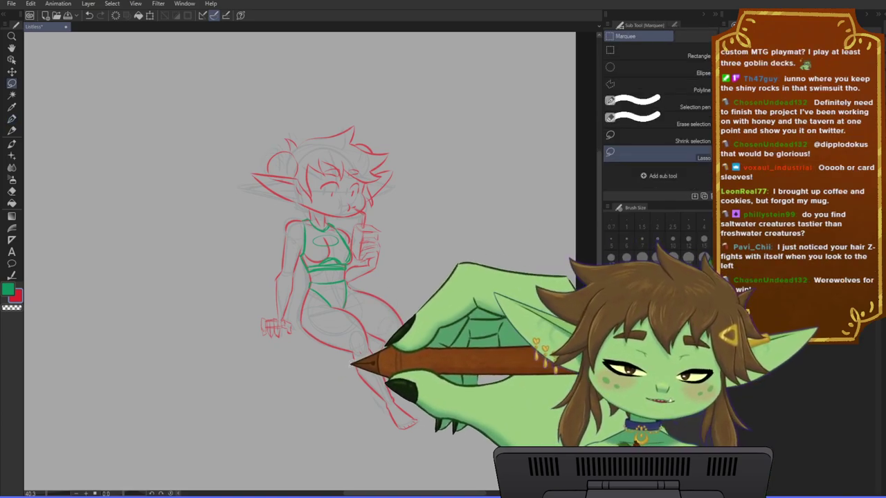
mouse_move(348, 368)
mouse_down()
mouse_move(354, 352)
mouse_move(398, 334)
mouse_move(428, 355)
mouse_move(352, 376)
mouse_move(322, 358)
mouse_up()
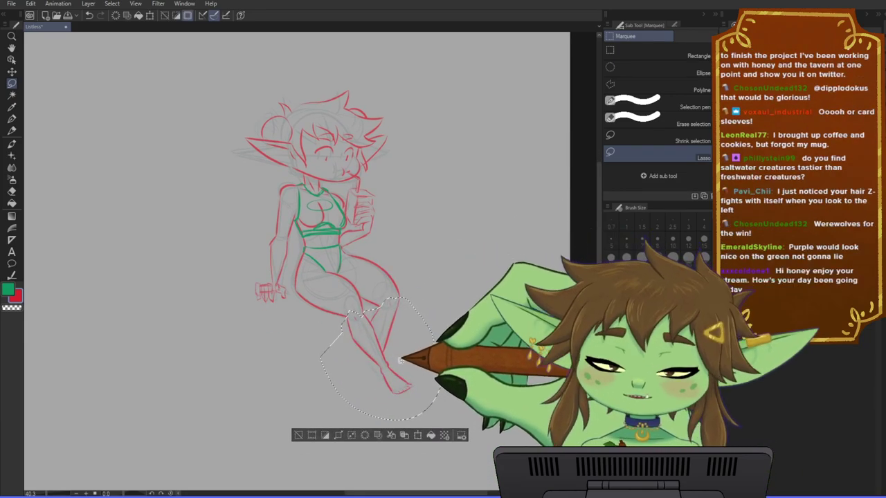
key(ctrl+t)
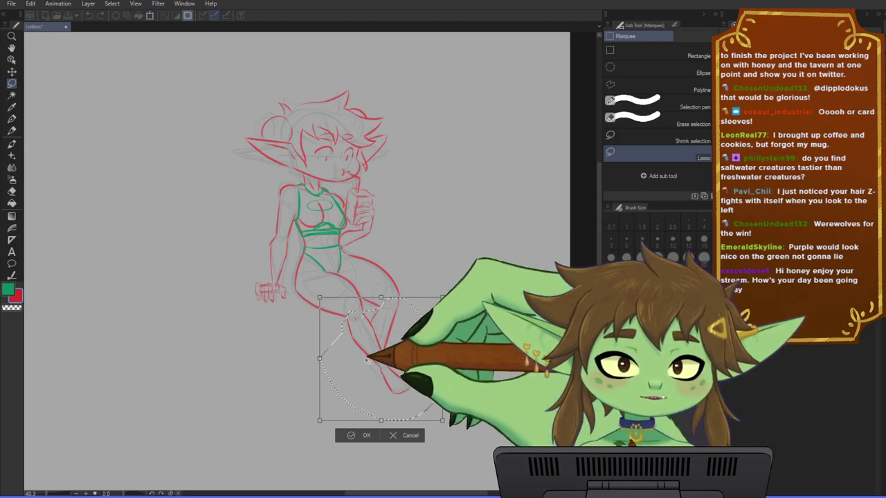
drag(319, 420, 306, 424)
drag(442, 420, 476, 438)
drag(305, 434, 298, 440)
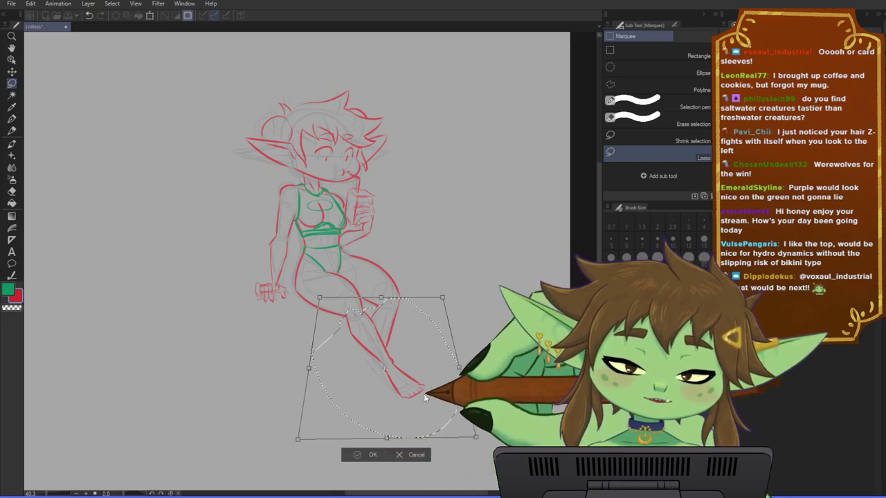
key(Return)
key(ctrl+d)
- Review the full figure with the reshaped lower legs and feet at several magnifications
mouse_move(455, 316)
mouse_down()
mouse_move(443, 323)
mouse_move(370, 270)
mouse_move(379, 269)
mouse_up()
scroll(361, 270, up, 1)
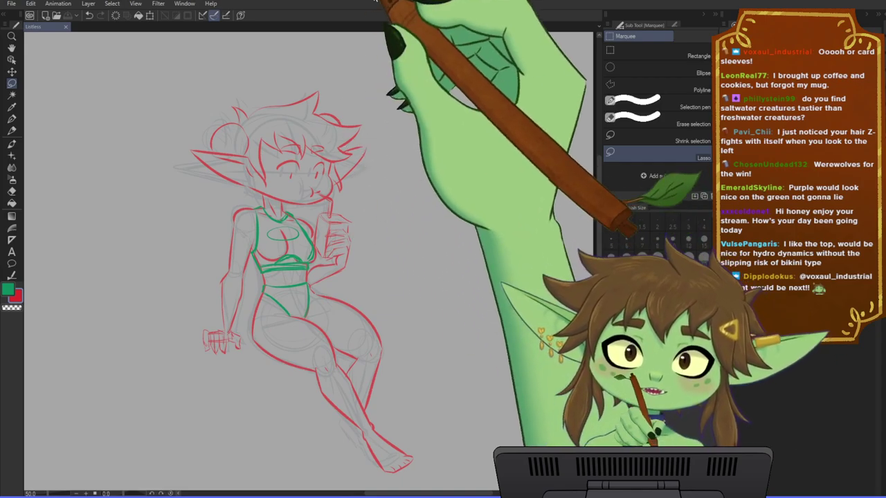
scroll(298, 192, down, 1)
drag(294, 234, 332, 240)
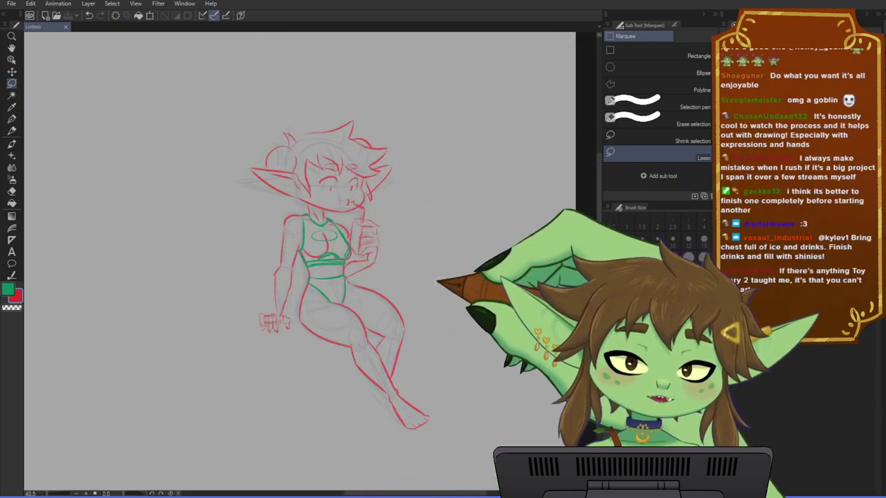
scroll(416, 279, up, 2)
scroll(417, 279, down, 3)
drag(364, 226, 376, 269)
scroll(374, 269, up, 2)
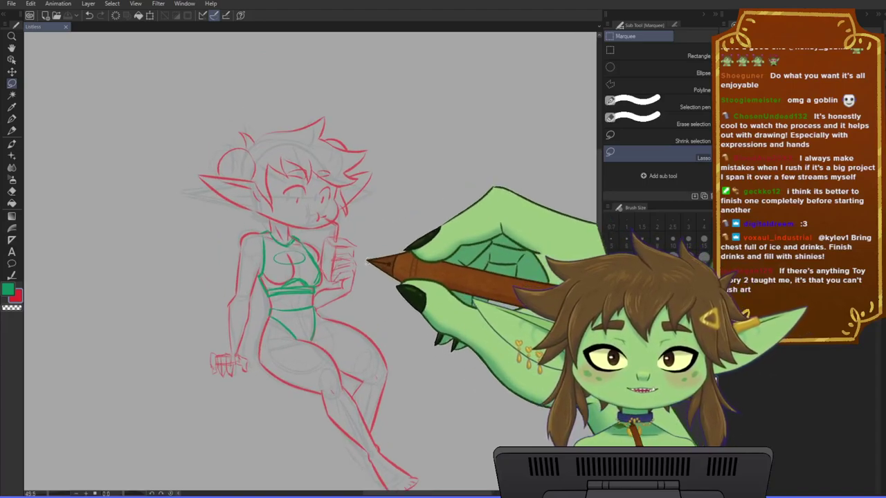
drag(321, 270, 359, 237)
scroll(404, 268, down, 1)
drag(404, 268, 409, 250)
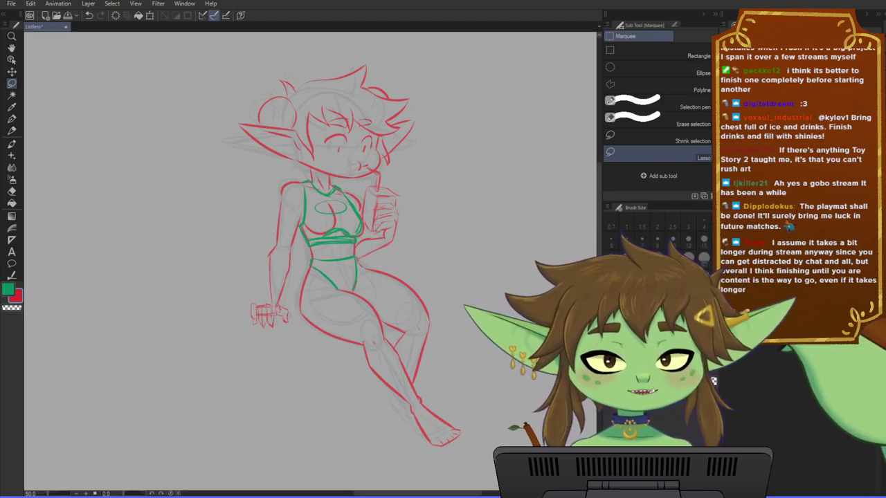
scroll(323, 222, down, 1)
drag(341, 260, 342, 248)
scroll(352, 241, down, 1)
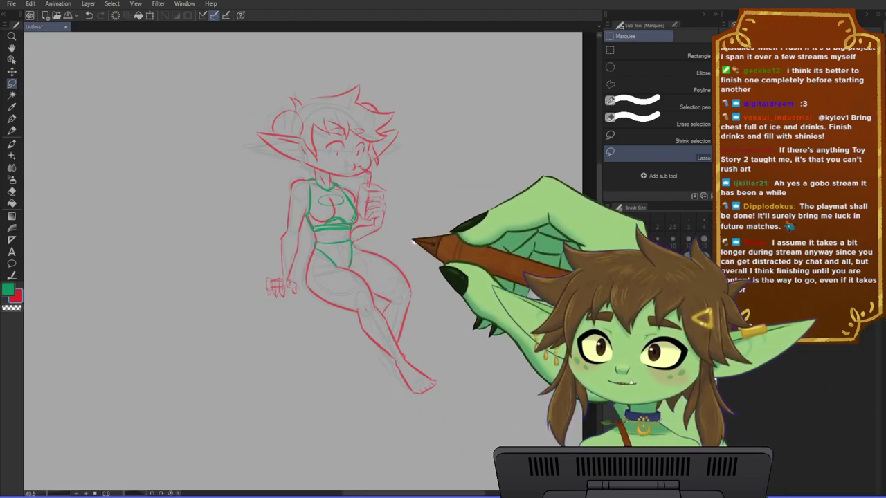
drag(386, 228, 382, 247)
scroll(311, 260, up, 2)
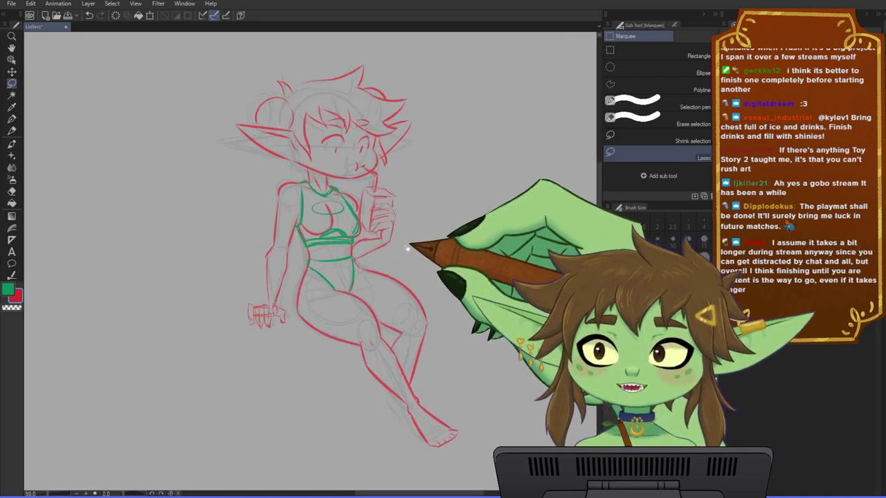
scroll(425, 241, up, 2)
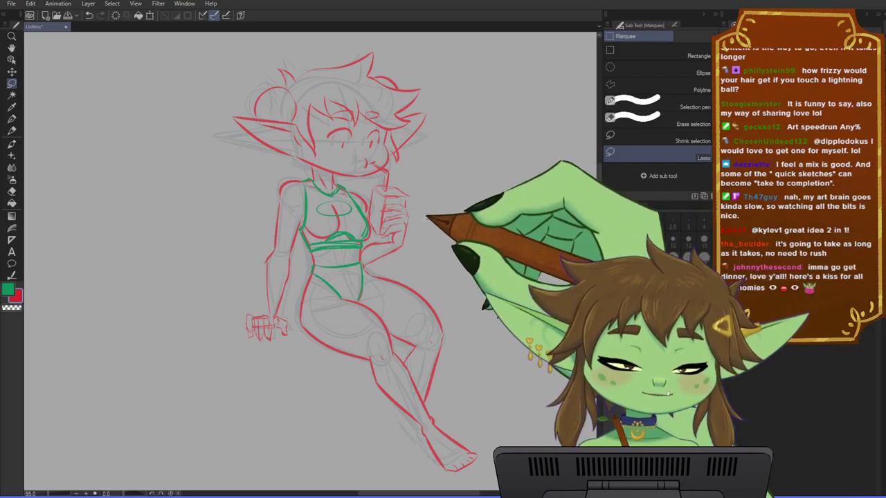
- Flip the canvas view horizontally and check the character's pose and placement on the canvas in mirror image
key(h)
mouse_move(388, 209)
mouse_down()
mouse_move(415, 211)
mouse_move(386, 199)
mouse_up()
scroll(394, 203, down, 2)
scroll(321, 182, up, 1)
scroll(390, 198, down, 1)
scroll(346, 193, up, 1)
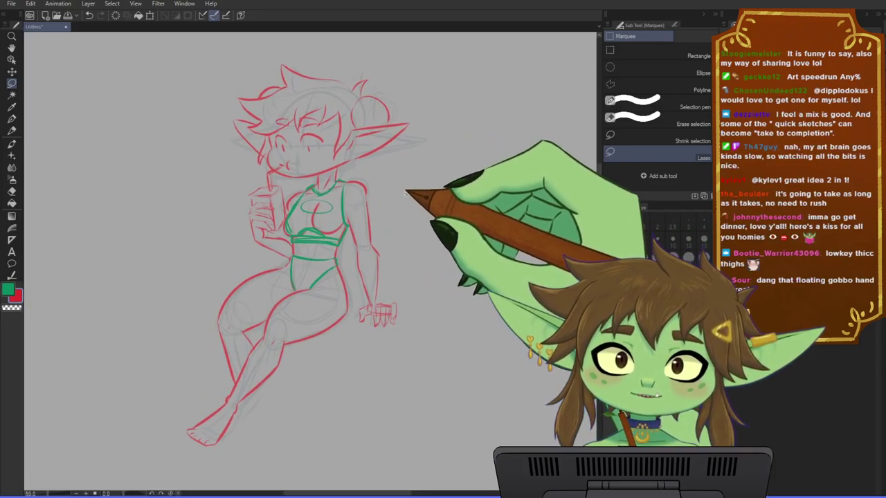
scroll(308, 141, up, 2)
scroll(485, 189, down, 4)
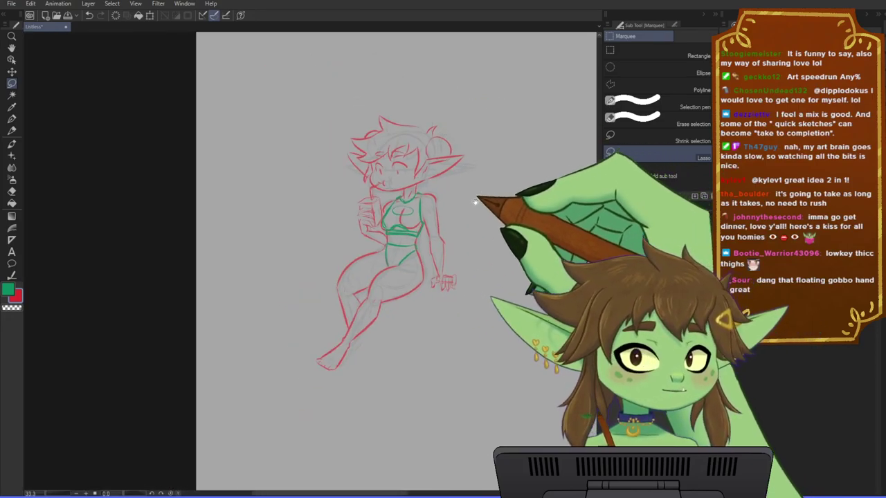
drag(475, 200, 424, 205)
scroll(334, 211, up, 1)
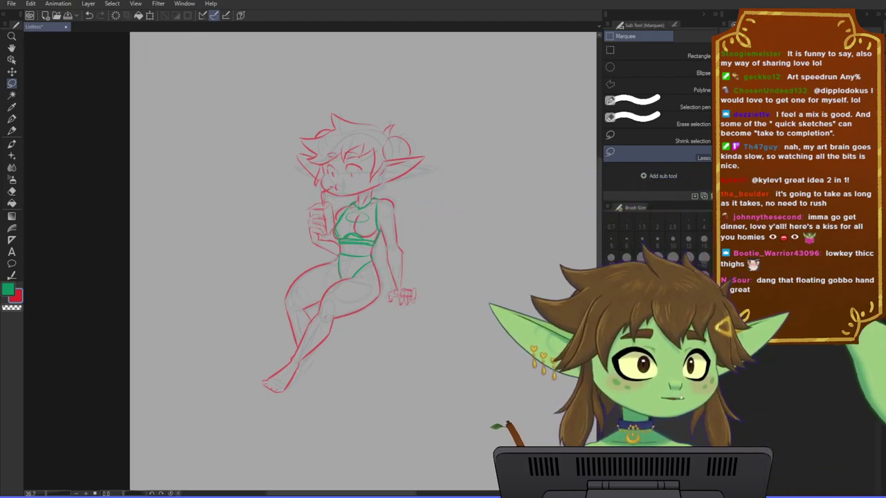
scroll(336, 221, down, 3)
scroll(220, 166, down, 2)
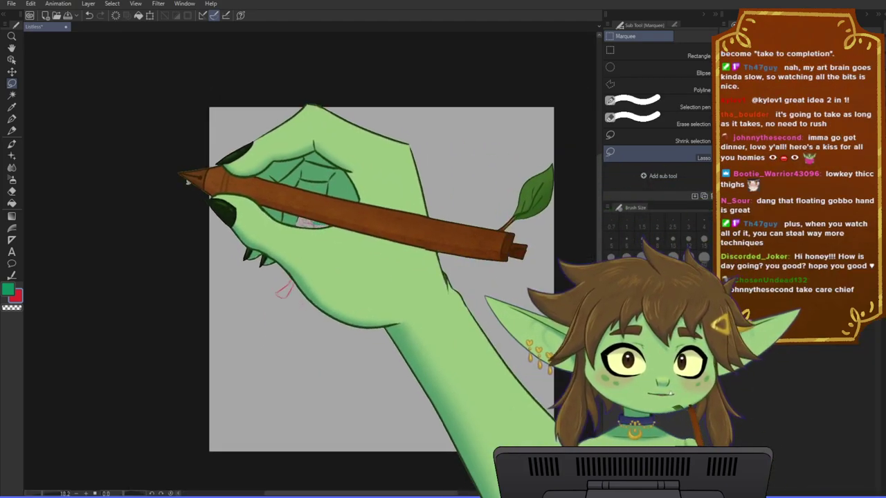
- Enlarge the whole seated figure proportionally with a transform, reposition it on the canvas, and apply the change
scroll(287, 203, up, 2)
drag(367, 242, 323, 233)
key(ctrl+t)
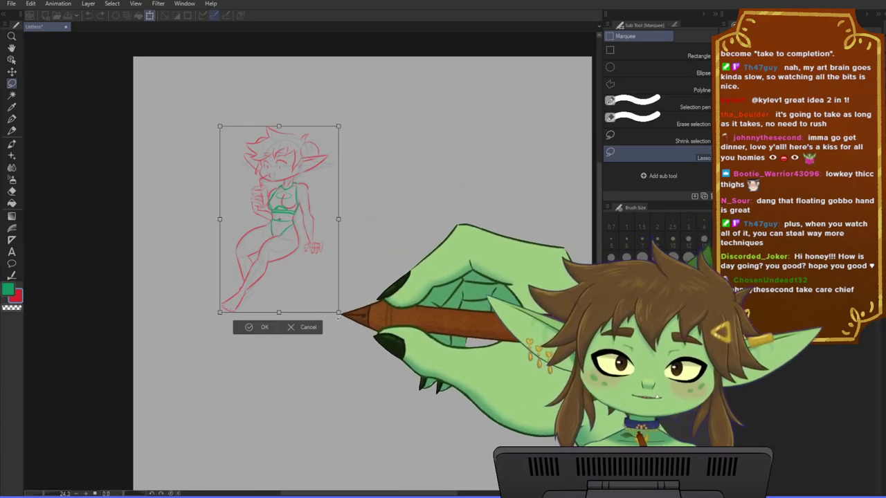
mouse_move(337, 317)
mouse_down()
mouse_move(460, 449)
mouse_move(452, 437)
mouse_up()
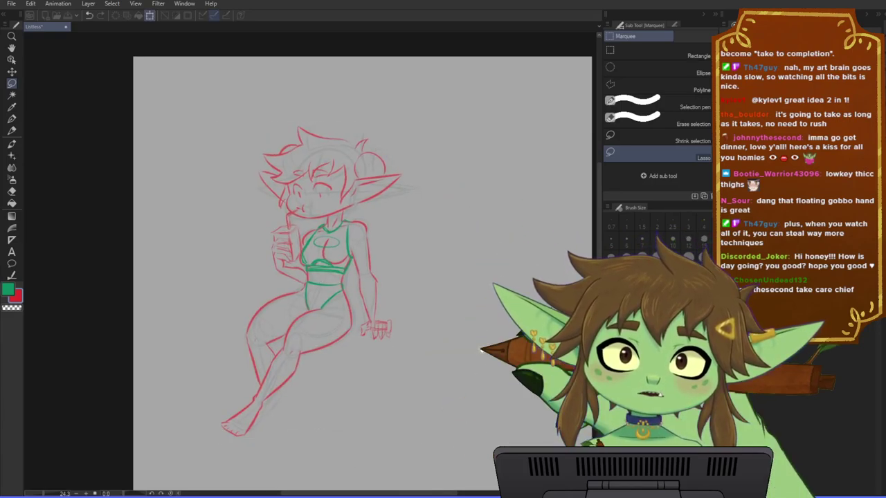
drag(404, 311, 393, 233)
mouse_move(317, 182)
mouse_down()
mouse_move(322, 248)
mouse_move(313, 249)
mouse_up()
click(280, 422)
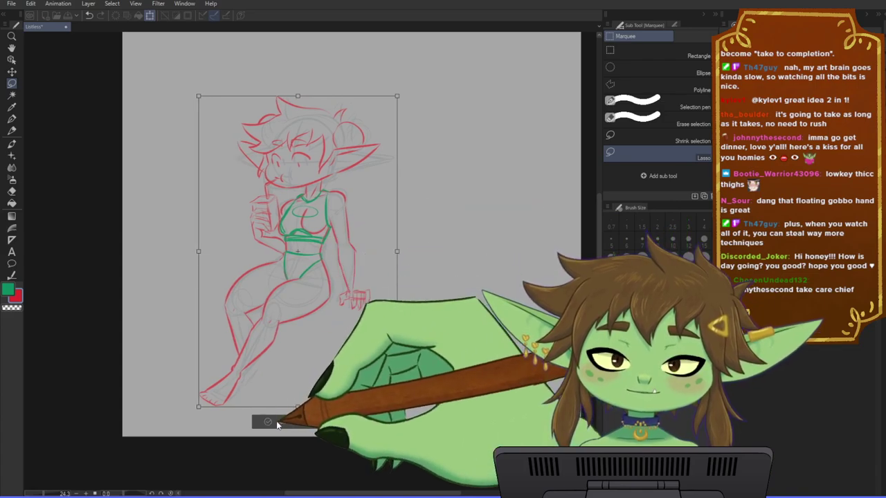
- Examine the enlarged figure at several magnifications, checking its size, placement and the empty space around it on the canvas
drag(430, 204, 414, 240)
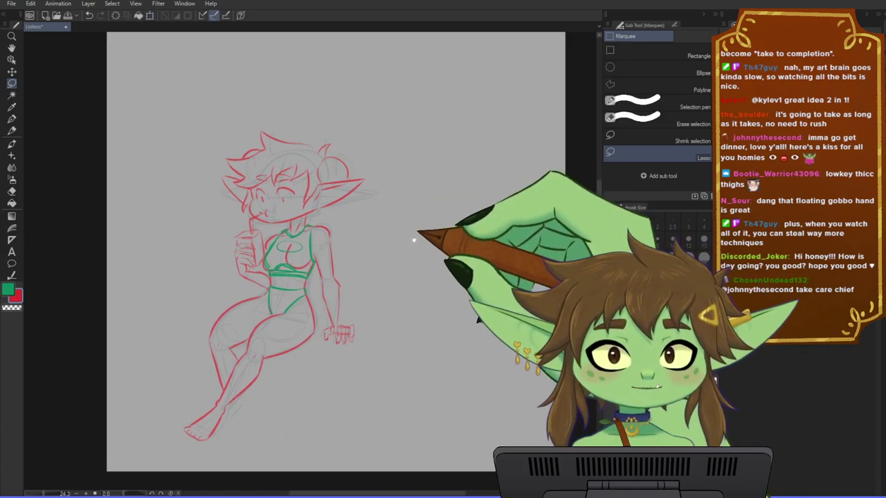
mouse_move(384, 271)
mouse_down()
mouse_move(383, 262)
mouse_move(358, 265)
mouse_move(370, 263)
mouse_up()
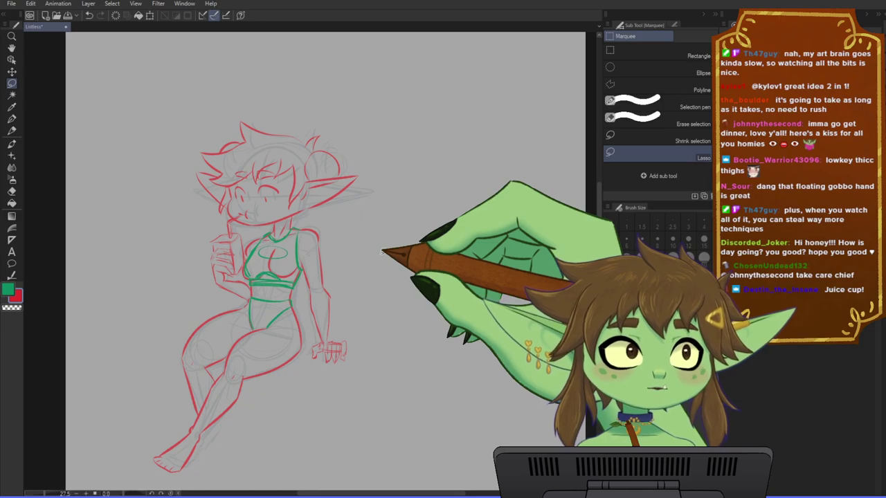
scroll(382, 253, down, 1)
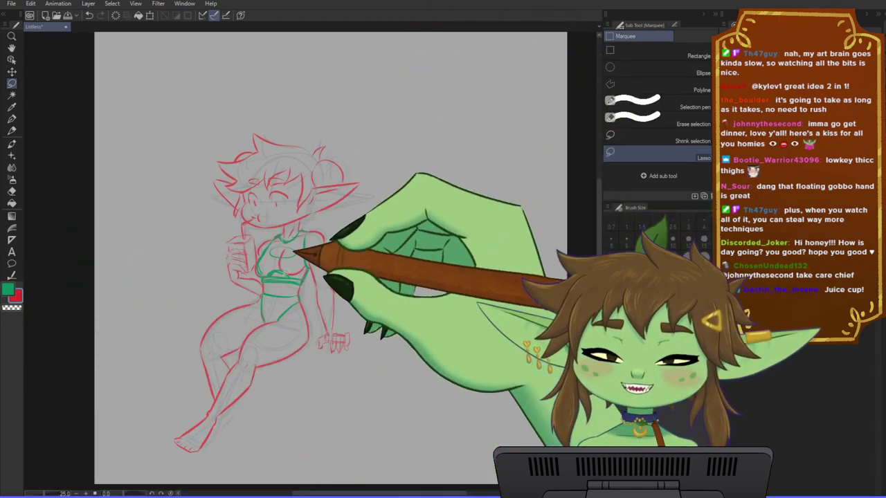
scroll(263, 320, up, 3)
scroll(277, 292, down, 1)
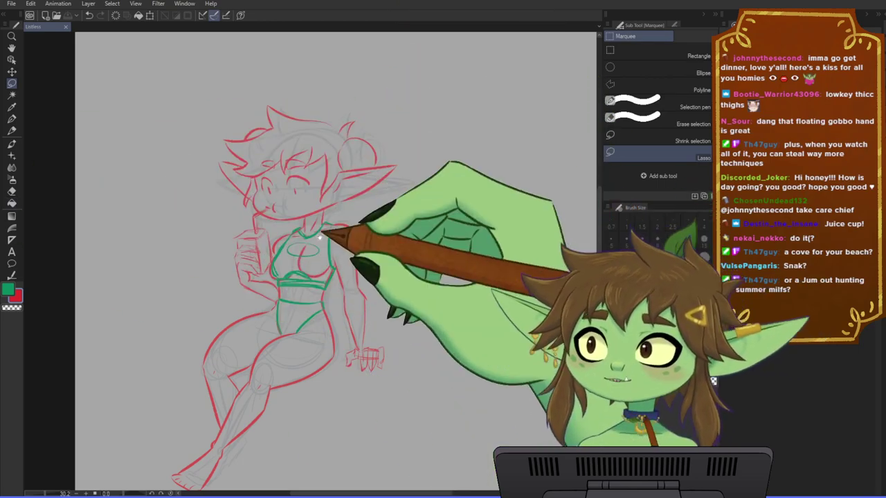
drag(321, 235, 341, 239)
drag(330, 287, 365, 292)
drag(389, 322, 376, 290)
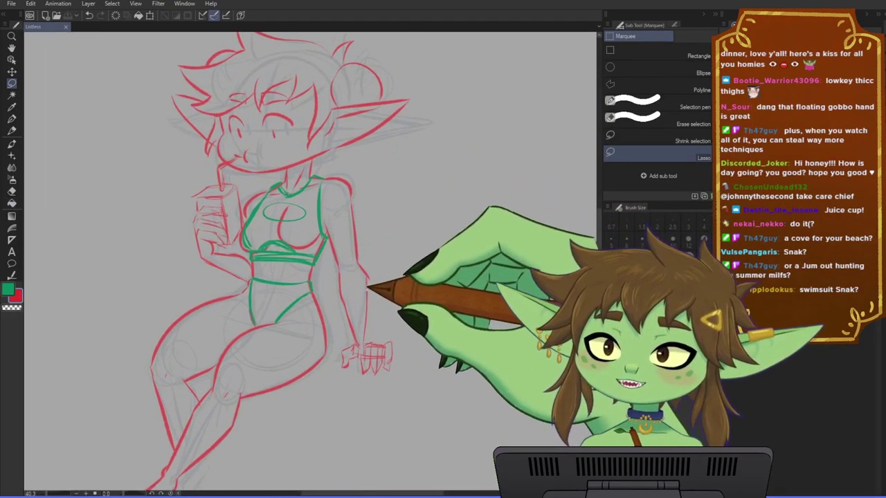
drag(439, 221, 373, 291)
mouse_move(372, 332)
mouse_down()
mouse_move(362, 297)
mouse_move(349, 291)
mouse_move(363, 297)
mouse_up()
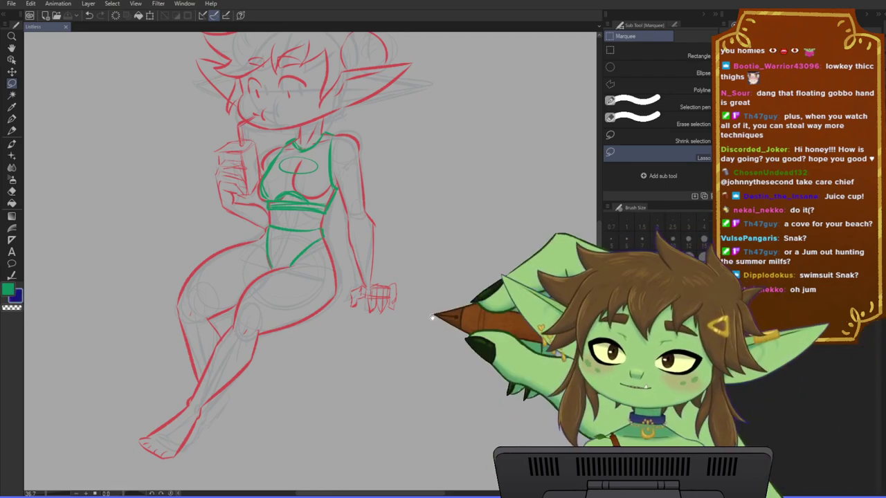
drag(431, 318, 428, 269)
scroll(428, 269, down, 1)
drag(398, 244, 408, 300)
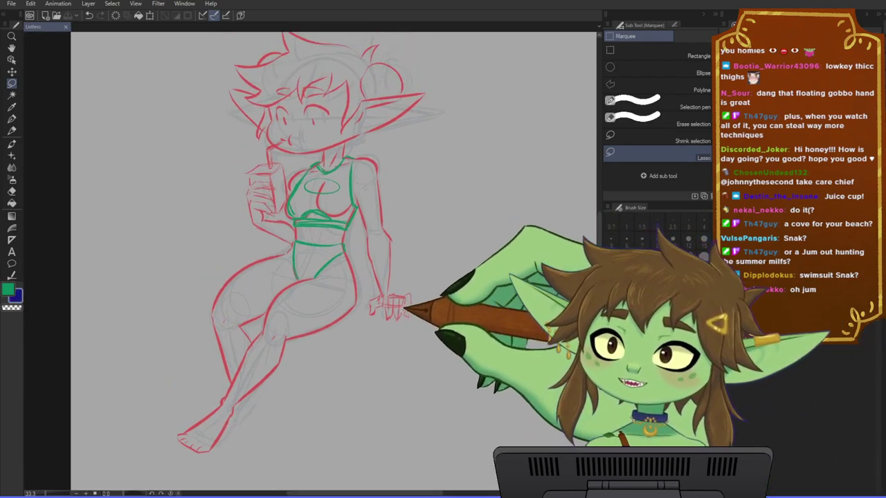
scroll(389, 313, down, 2)
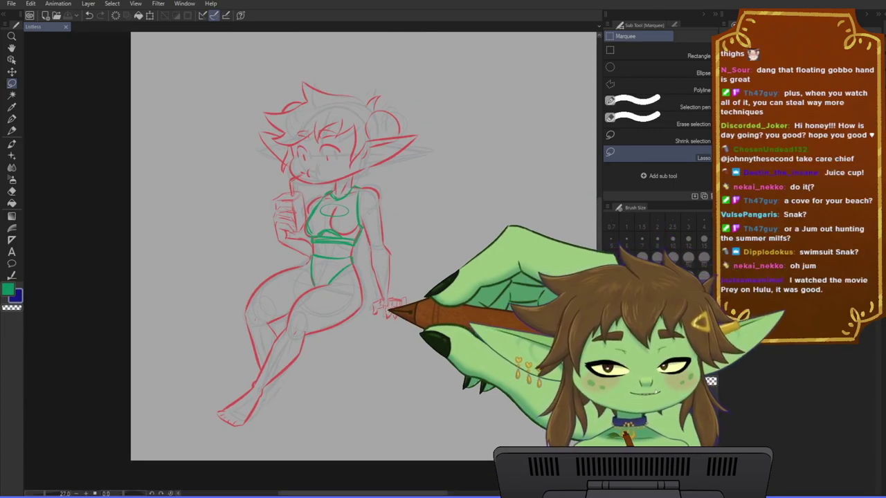
drag(389, 311, 344, 322)
scroll(329, 321, up, 1)
drag(383, 250, 398, 243)
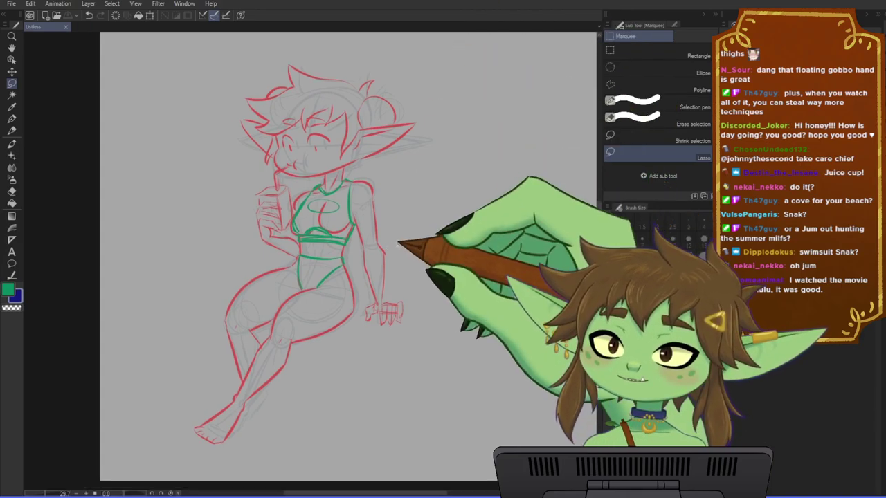
drag(395, 374, 392, 355)
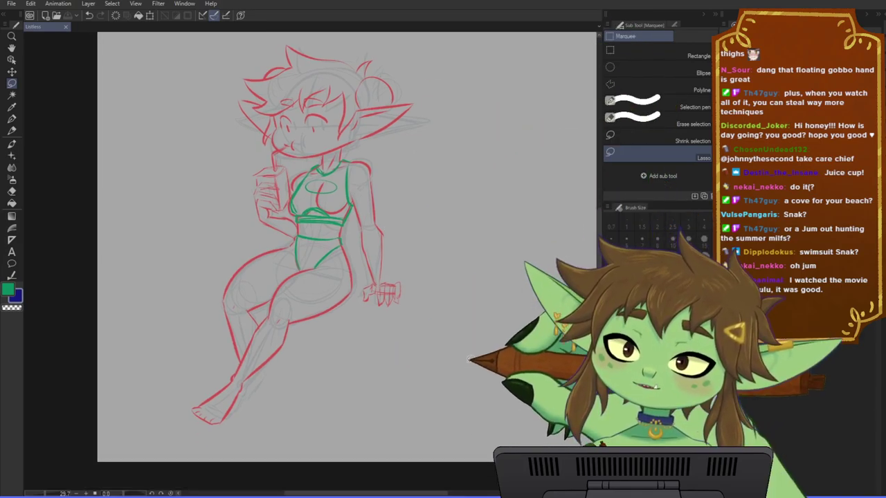
- Rough in a small creature beneath the seated figure's thighs with the Textured pen, using faint blue circles for head and body and short legs
drag(312, 379, 362, 366)
key(ctrl+z)
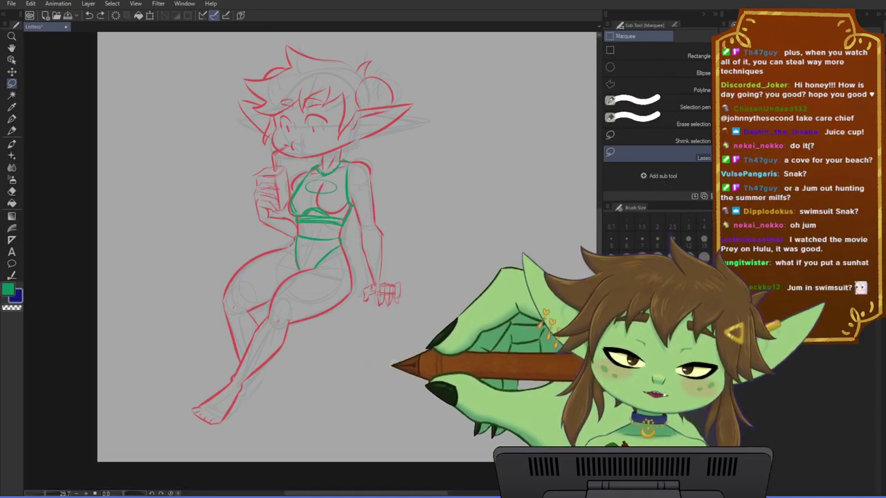
key(p)
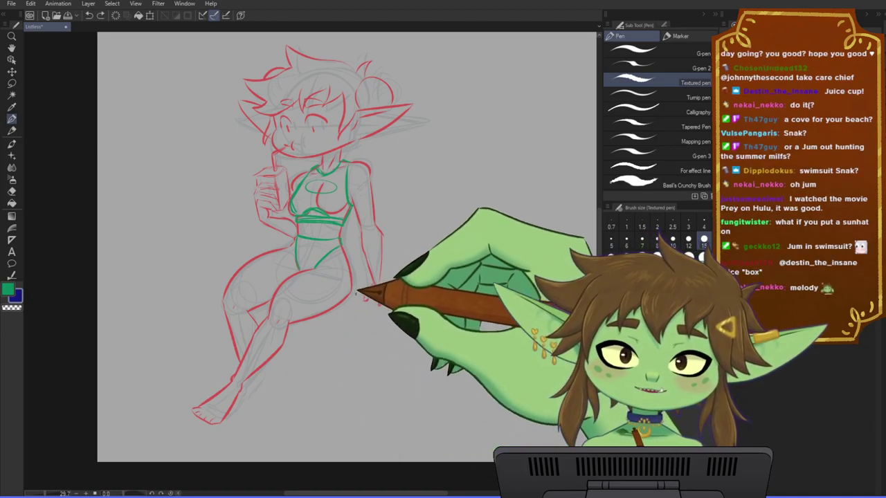
drag(381, 283, 399, 304)
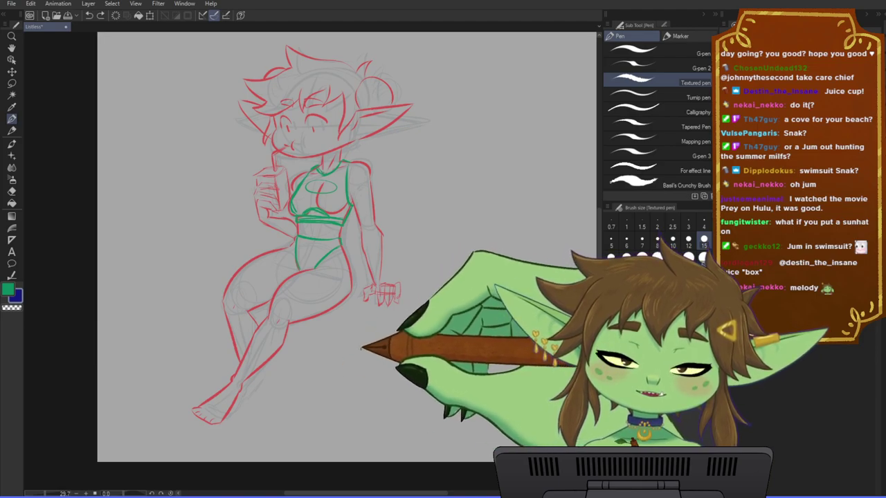
drag(433, 277, 449, 298)
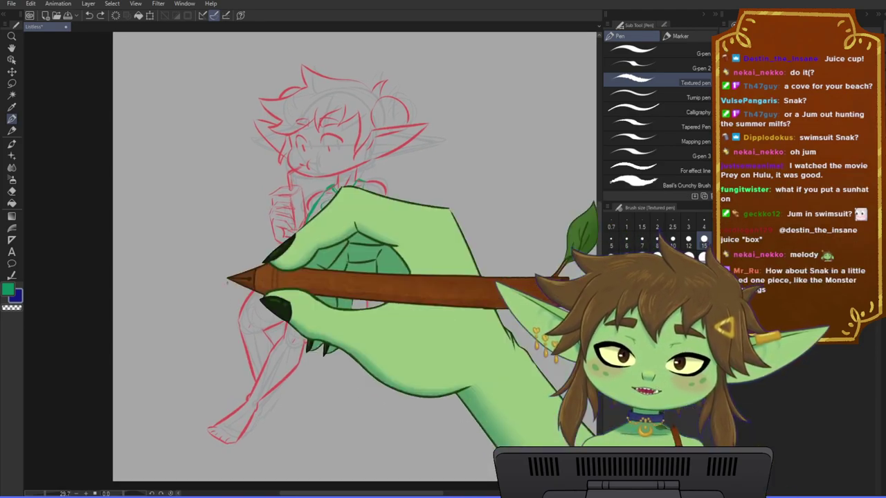
mouse_move(227, 280)
mouse_down()
mouse_move(241, 259)
mouse_move(217, 274)
mouse_up()
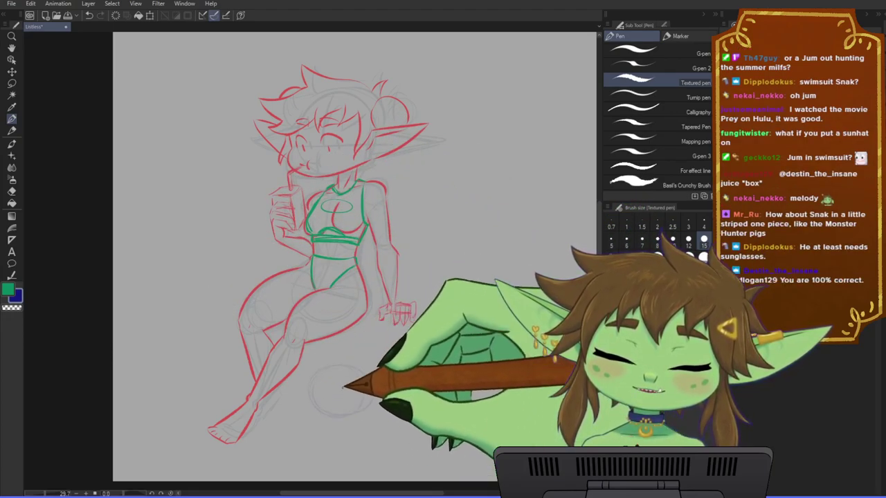
drag(316, 407, 324, 432)
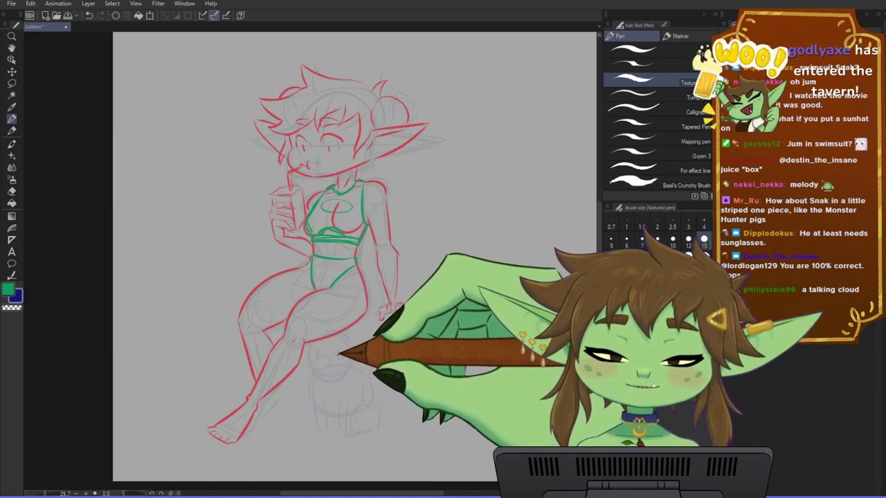
- Refine the small creature's sketch with a face wearing glasses, an ear and more clearly marked legs
scroll(350, 320, up, 3)
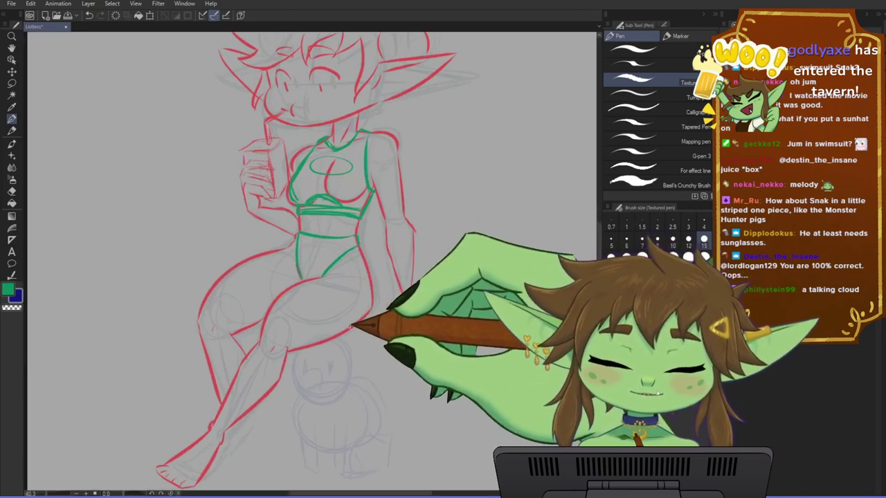
drag(371, 408, 382, 376)
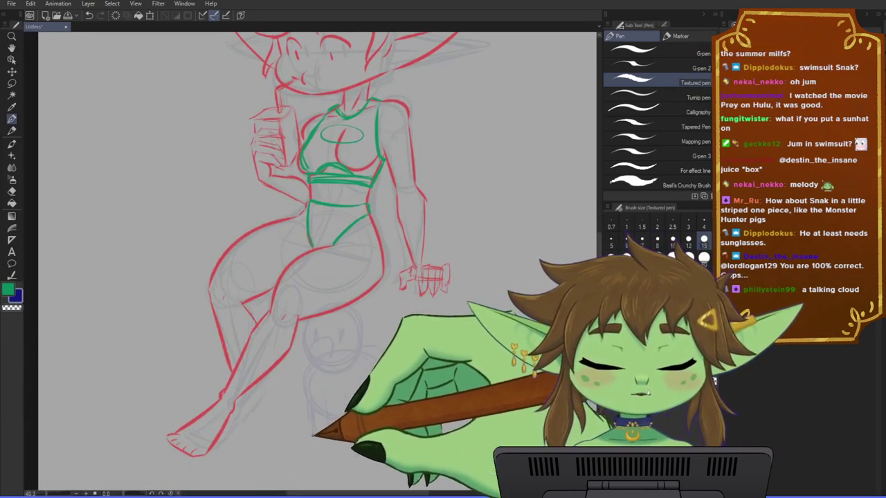
drag(379, 408, 391, 381)
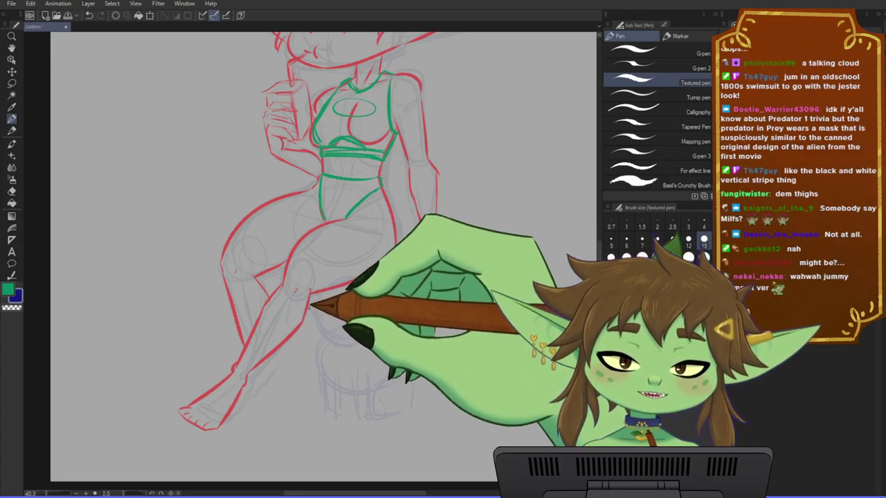
drag(310, 302, 365, 305)
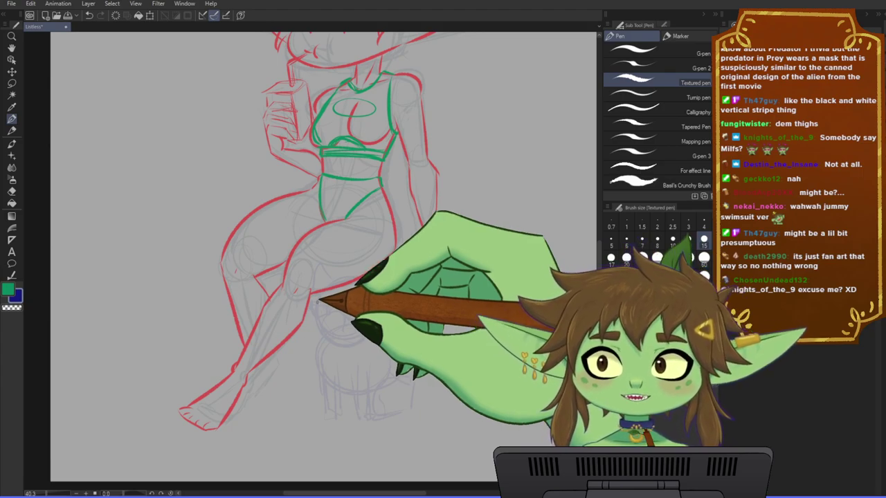
scroll(287, 282, down, 4)
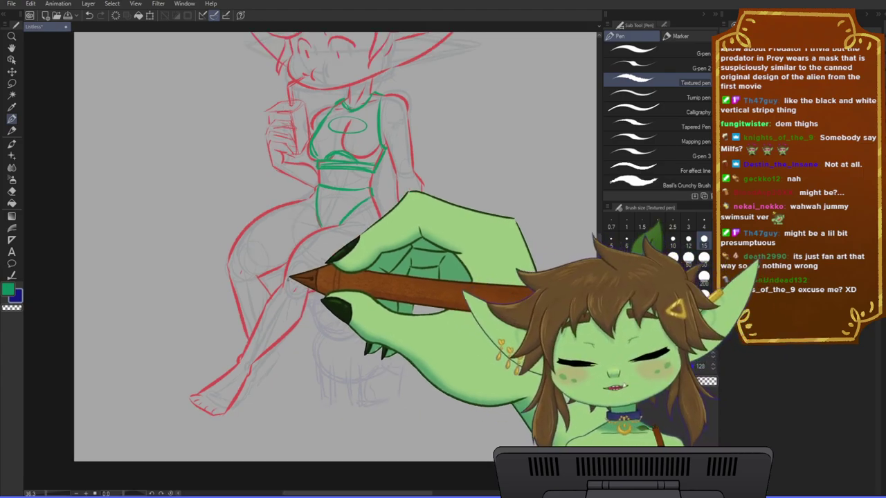
scroll(367, 204, up, 4)
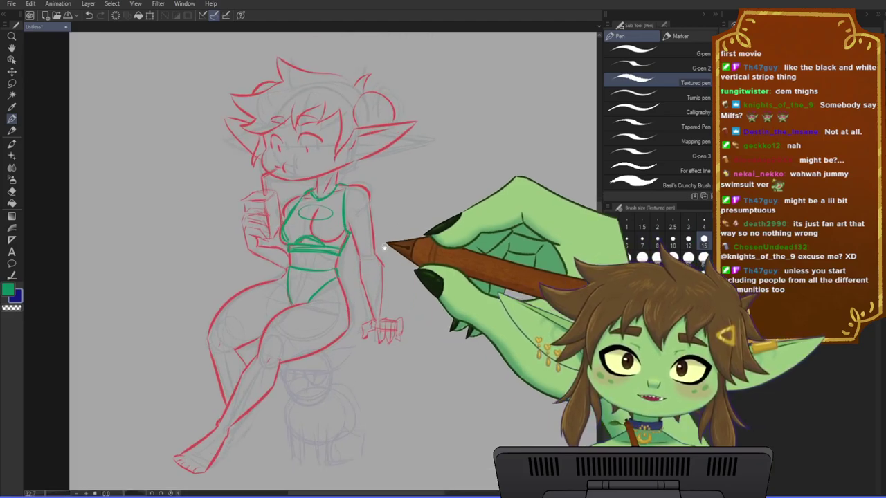
drag(365, 231, 350, 216)
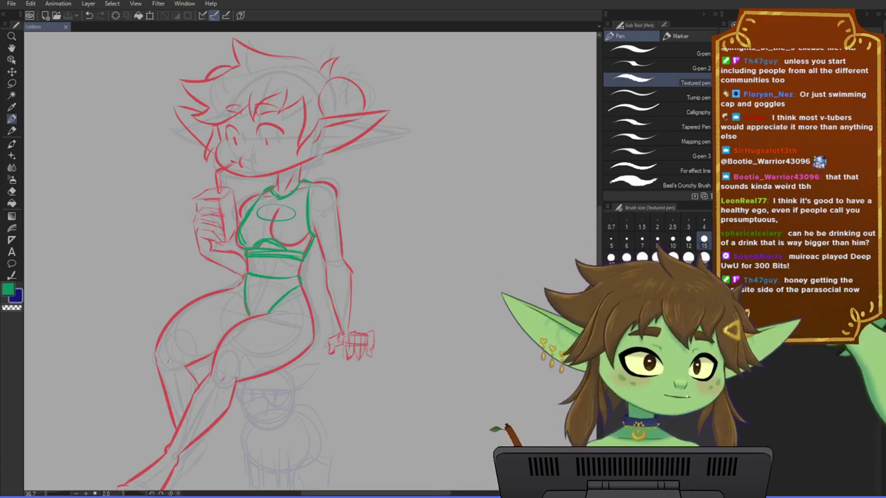
- Lasso the small creature's body and legs below the head, scale the selection down, and apply the transform
drag(396, 381, 428, 366)
scroll(329, 201, down, 2)
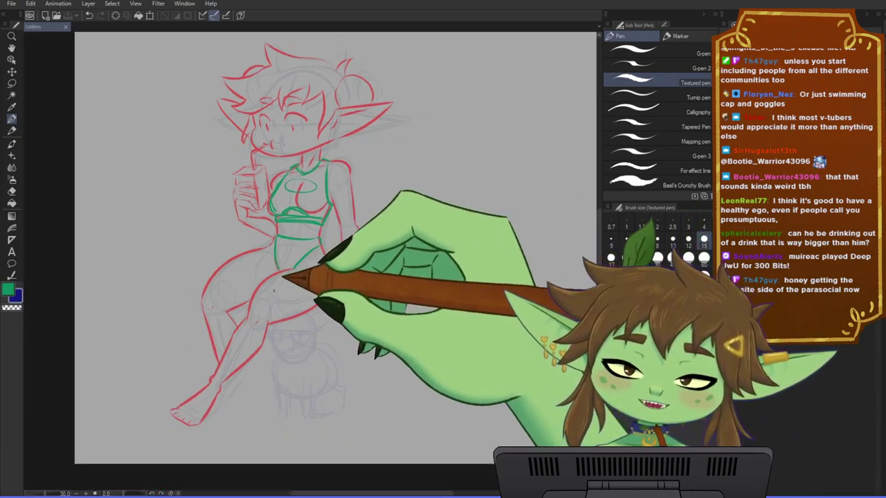
scroll(290, 290, up, 4)
drag(303, 313, 314, 280)
key(m)
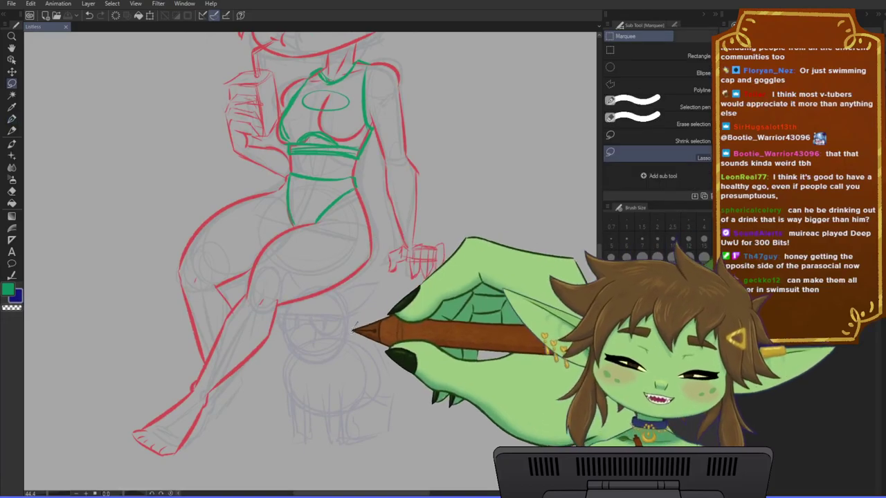
mouse_move(407, 328)
mouse_down()
mouse_move(288, 353)
mouse_move(321, 443)
mouse_up()
drag(380, 323, 429, 423)
drag(421, 332, 421, 275)
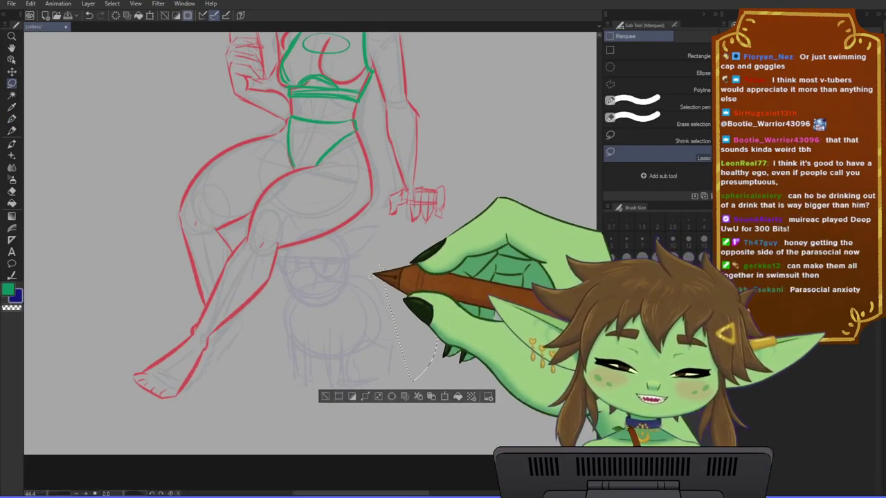
drag(357, 264, 344, 292)
key(ctrl+t)
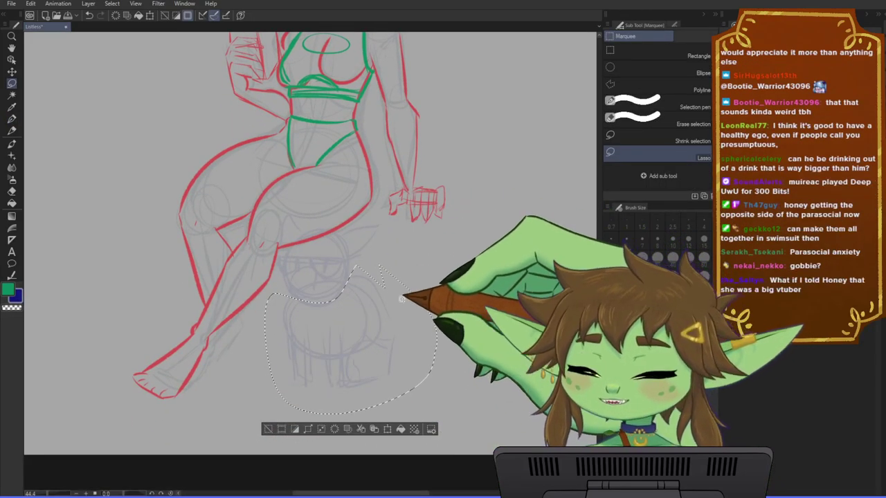
mouse_move(437, 415)
mouse_down()
mouse_move(406, 385)
mouse_move(399, 364)
mouse_up()
key(Return)
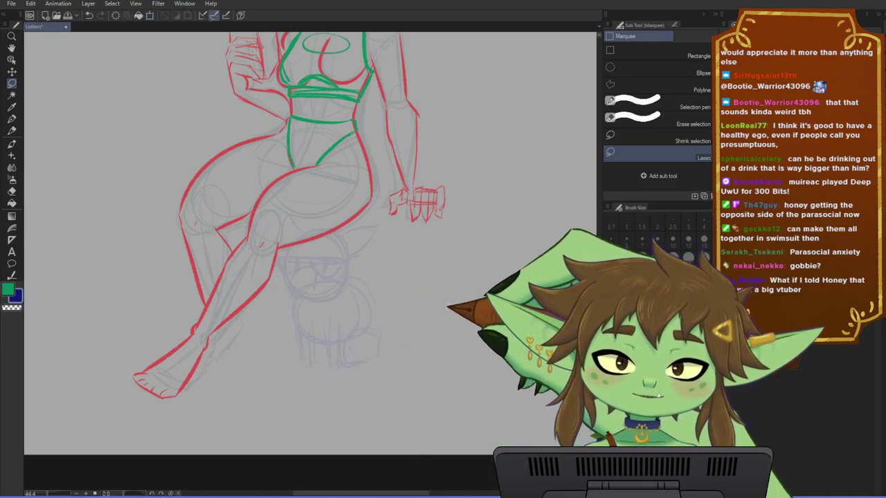
- Complete the small creature's sketch with the Textured pen, adding a curled tail behind its body and clearer feet
scroll(424, 315, down, 1)
drag(423, 314, 376, 362)
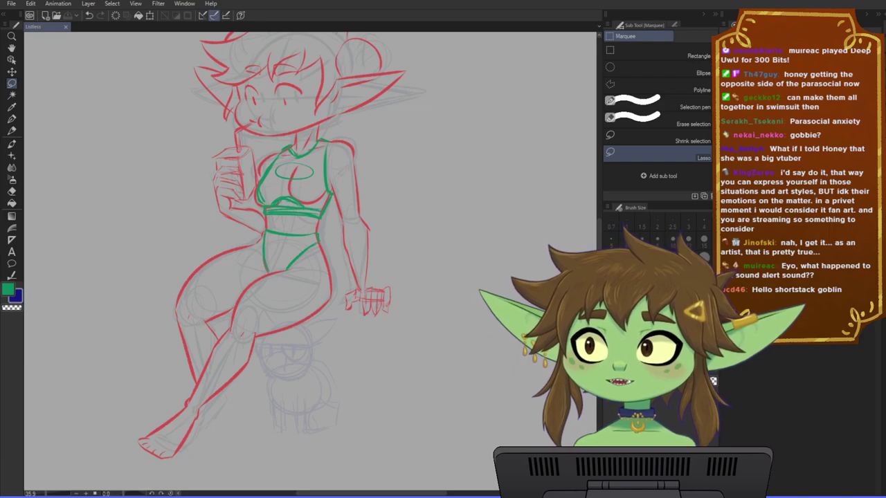
scroll(302, 268, down, 2)
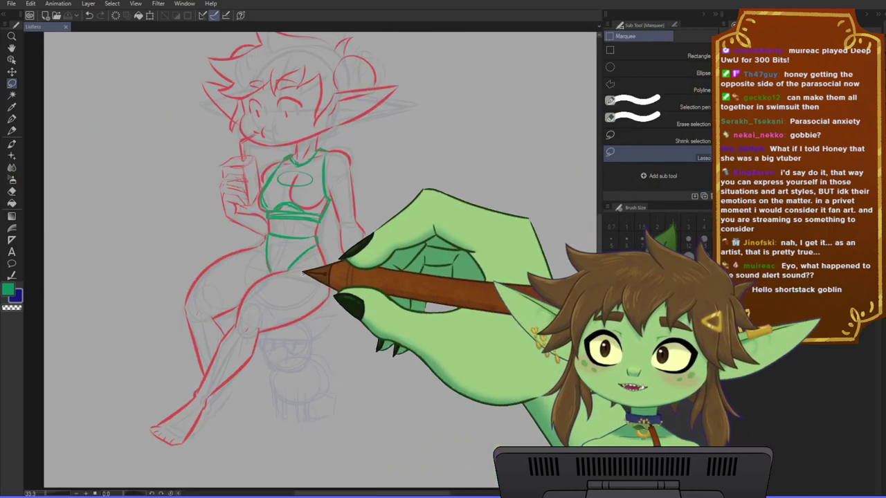
scroll(315, 261, up, 1)
drag(315, 310, 281, 328)
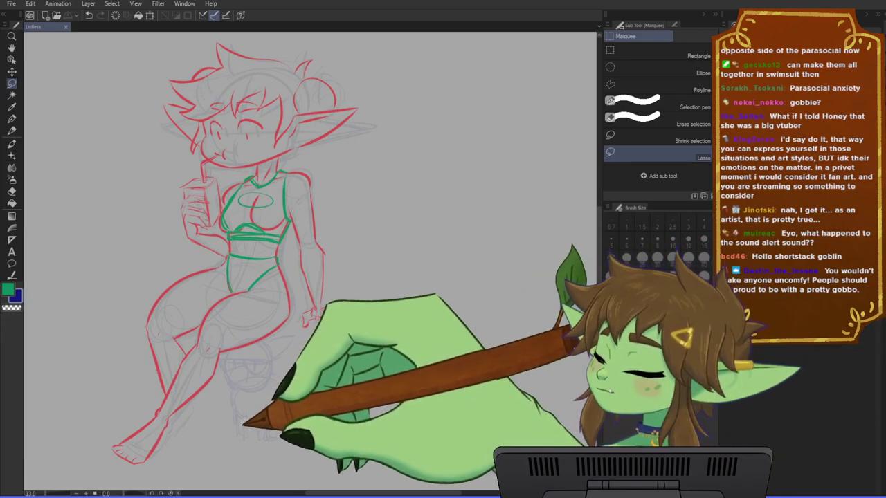
key(p)
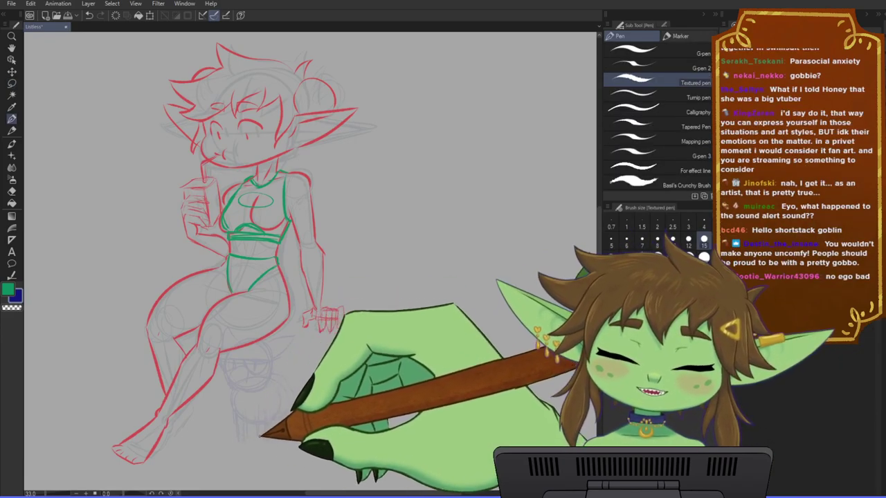
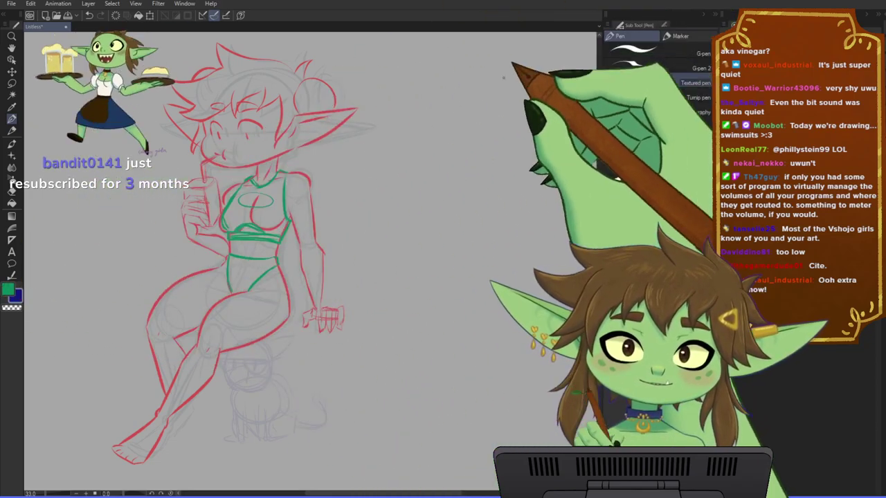
- Move the whole sketch, figure and creature together, horizontally into the right half of the canvas and apply the transform
key(ctrl+minus)
drag(287, 359, 321, 351)
drag(328, 309, 337, 316)
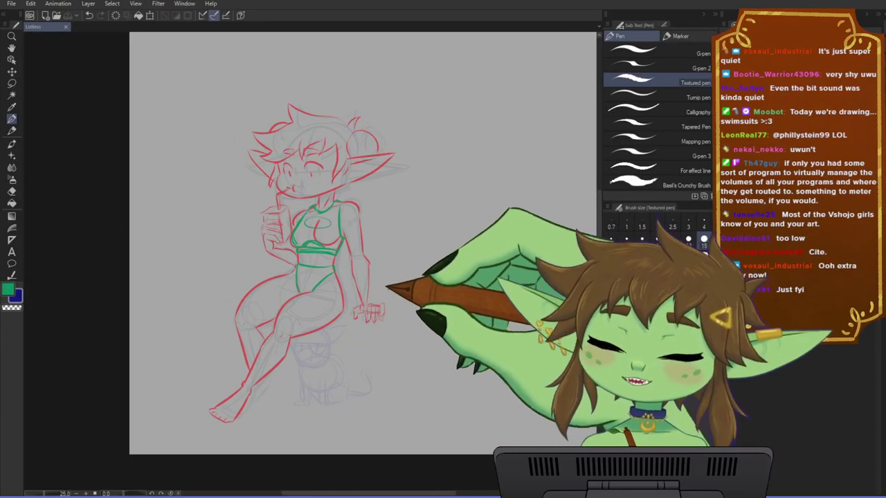
key(ctrl+minus)
drag(314, 296, 285, 338)
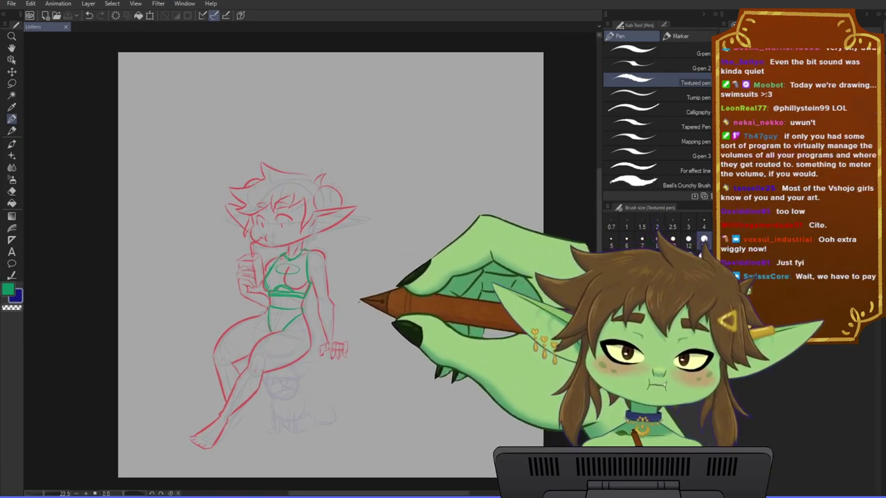
drag(406, 332, 392, 324)
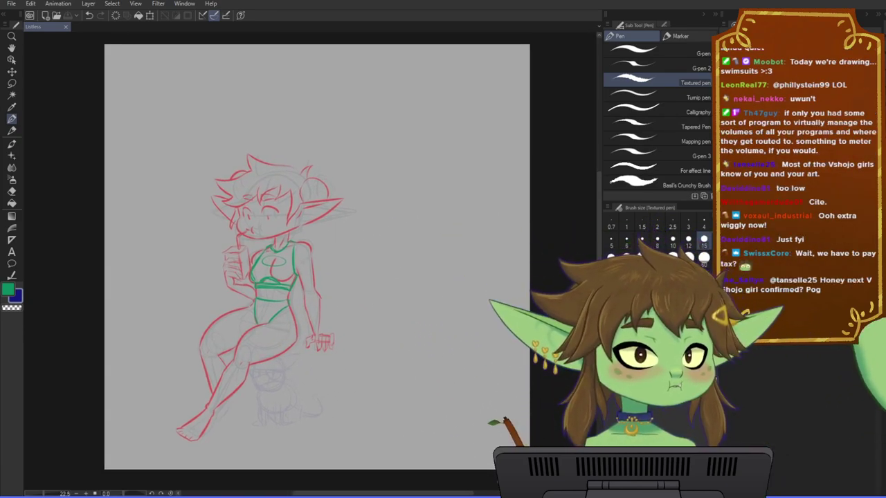
key(ctrl+t)
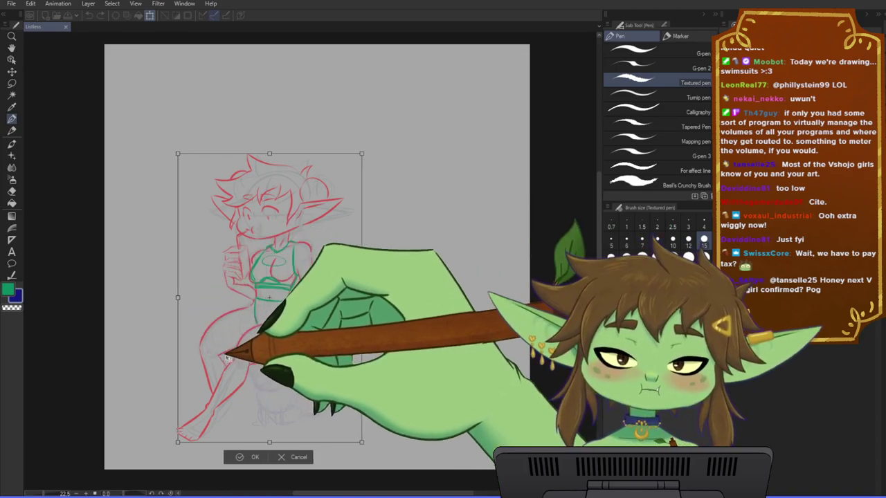
mouse_move(228, 357)
mouse_down()
mouse_move(324, 311)
mouse_move(321, 353)
mouse_move(358, 358)
mouse_up()
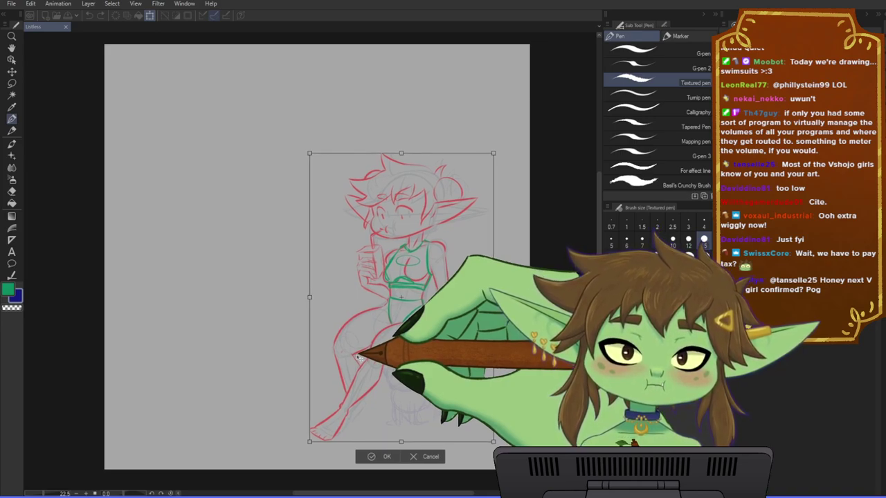
click(389, 456)
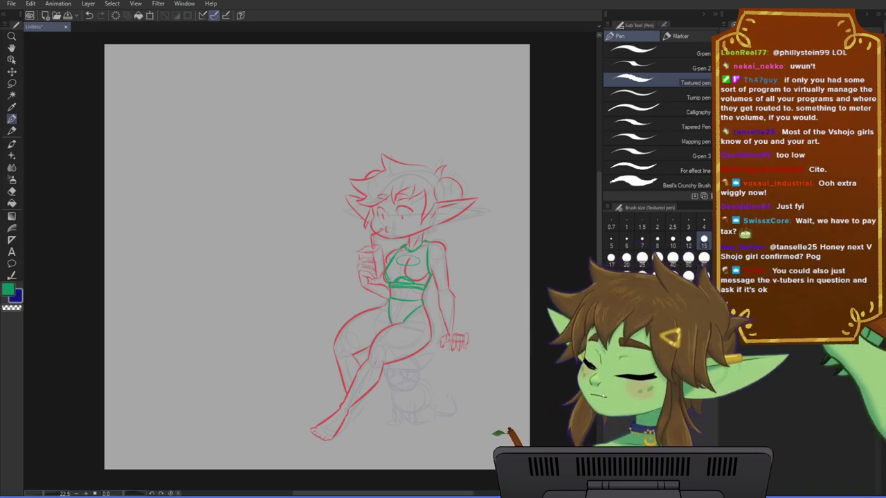
- Draw two long straight dark blue lines from mid-height near the canvas's left side across the figure's hips to the right edge as a ledge top
drag(547, 388, 519, 377)
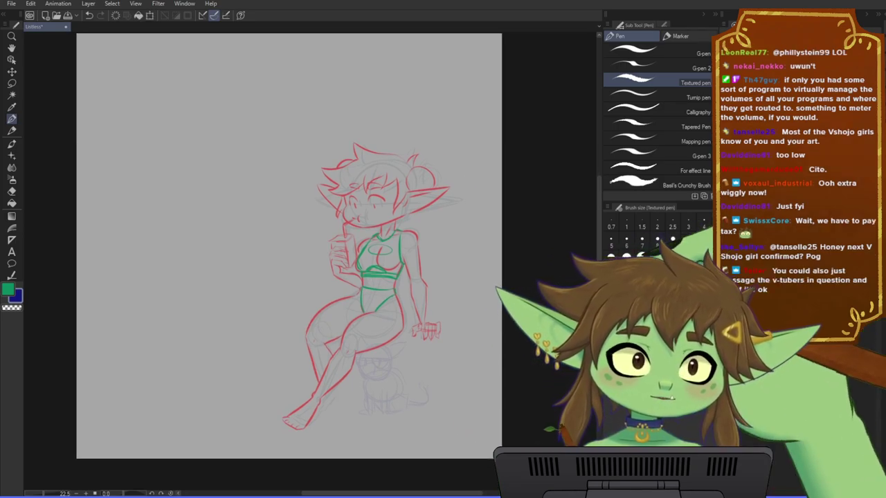
drag(239, 309, 486, 369)
key(ctrl+z)
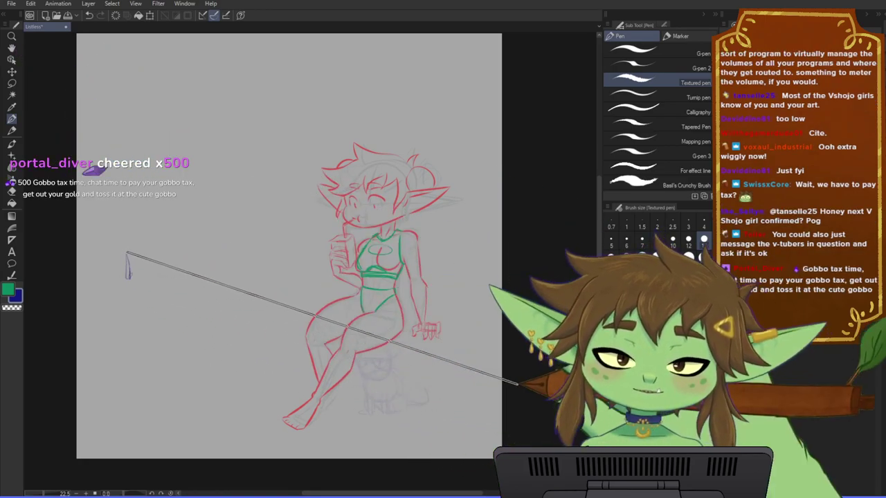
shift+click(519, 386)
drag(130, 250, 495, 339)
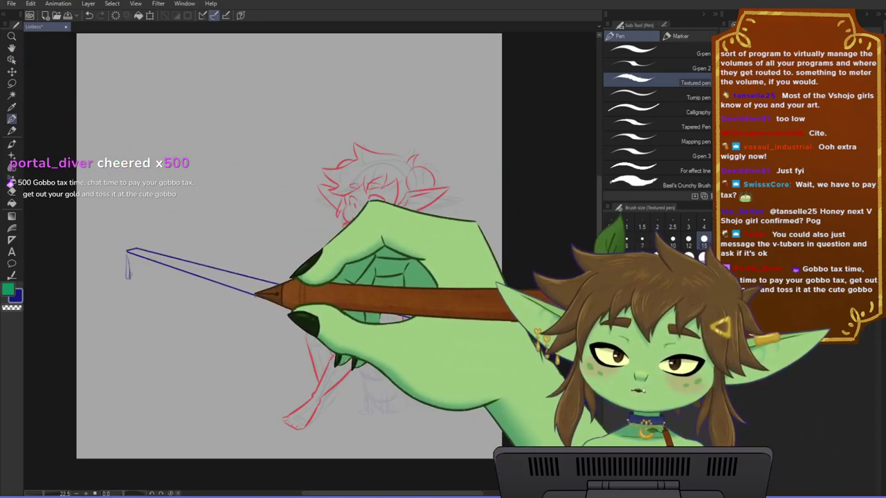
drag(280, 304, 289, 307)
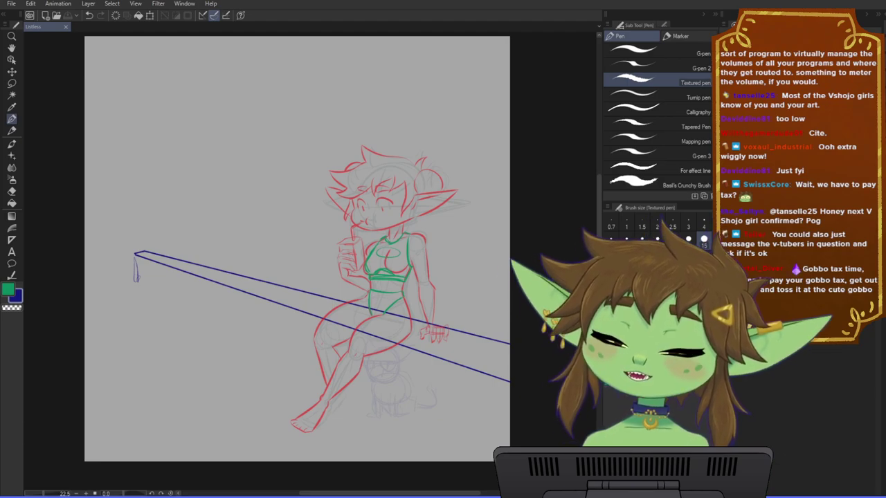
- Give the ledge thickness with a short vertical blue edge at its far end and a straight lower line to the canvas's lower-right corner
scroll(441, 274, down, 2)
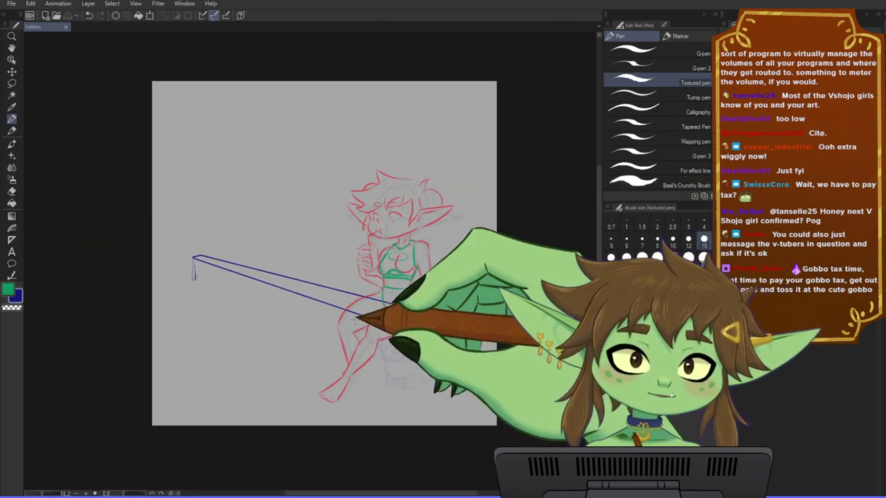
scroll(421, 450, up, 1)
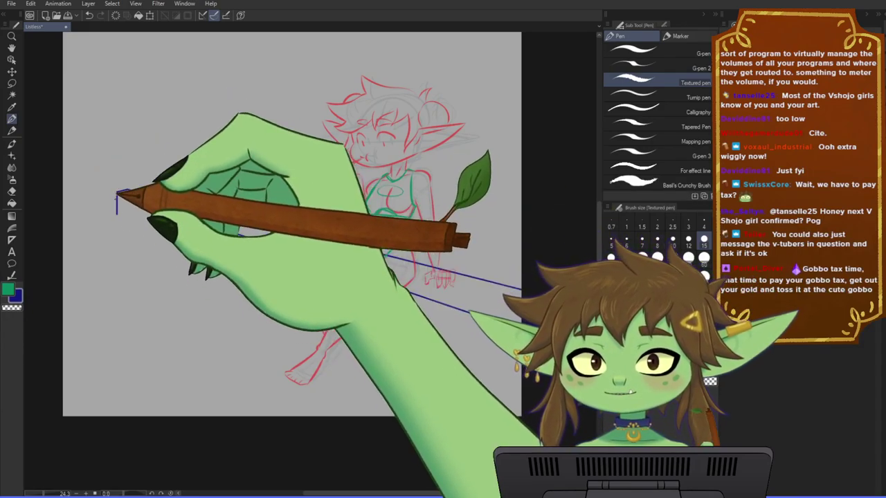
shift+click(522, 426)
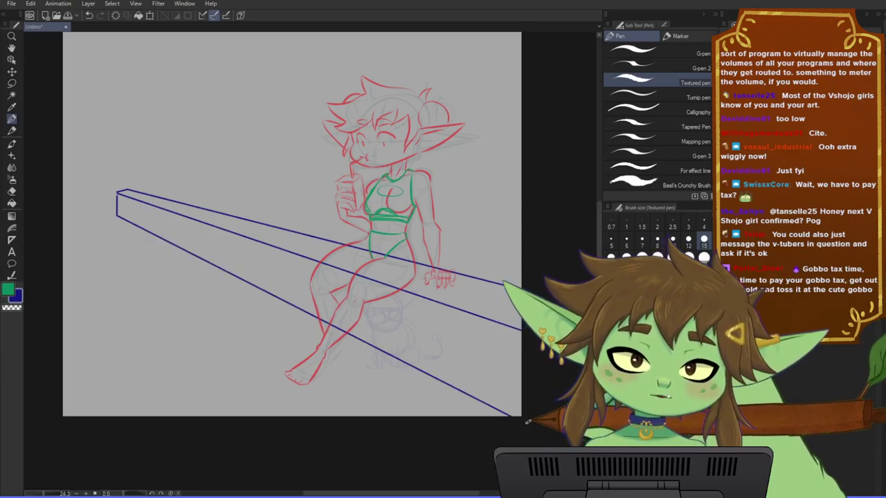
- Add a second blue ledge section beyond a gap at the canvas's left edge, link it with a base line, and save the file
drag(361, 336, 421, 346)
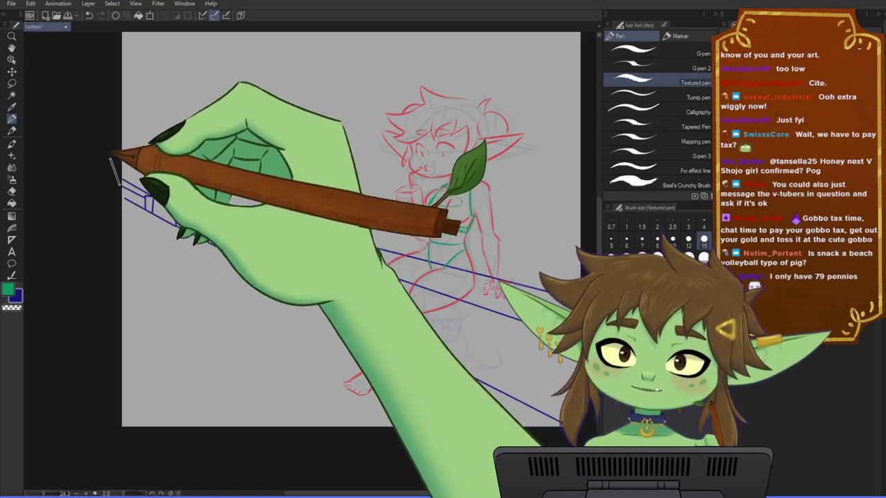
scroll(110, 158, down, 2)
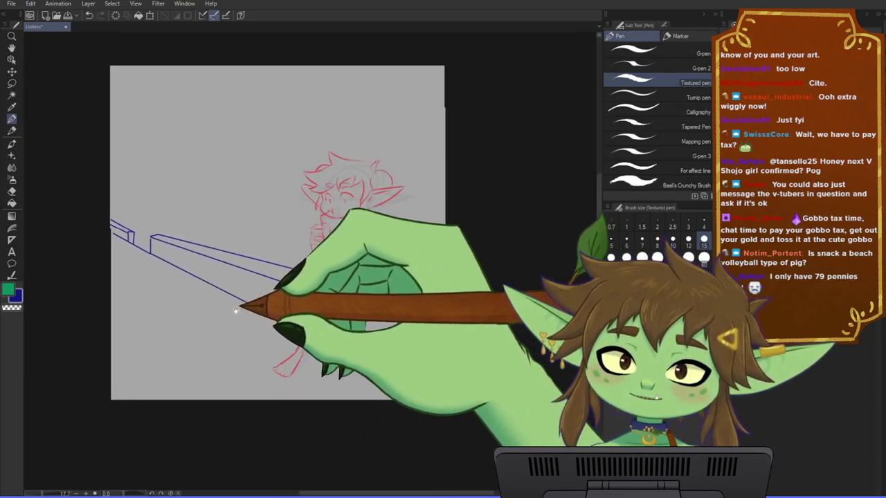
scroll(239, 309, up, 2)
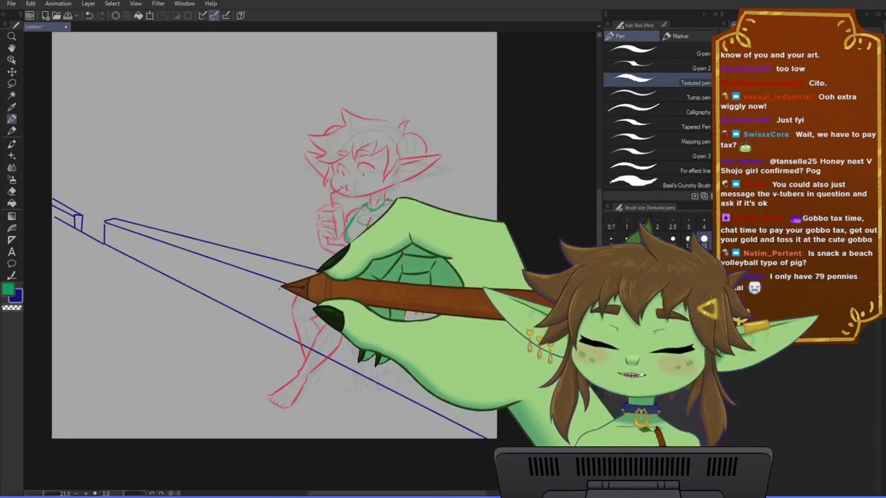
drag(280, 288, 274, 275)
key(ctrl+s)
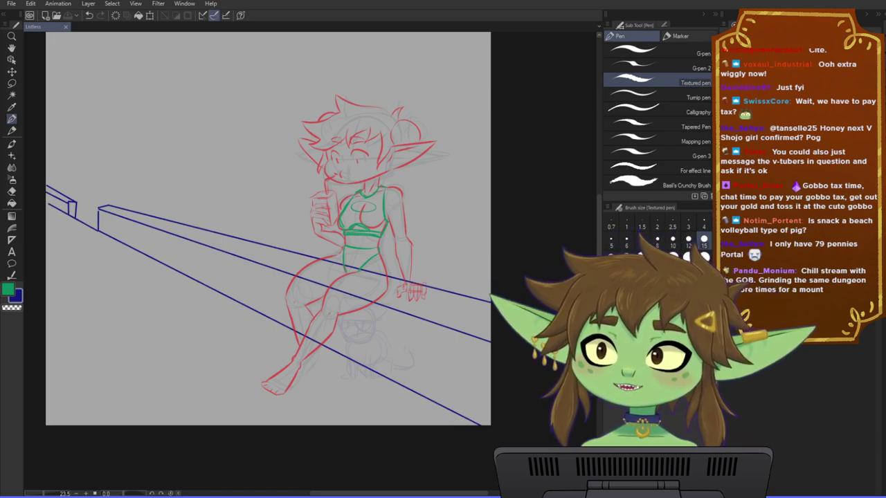
- Sketch the second foot in red behind the figure's crossed ankle and save the file
drag(248, 248, 240, 253)
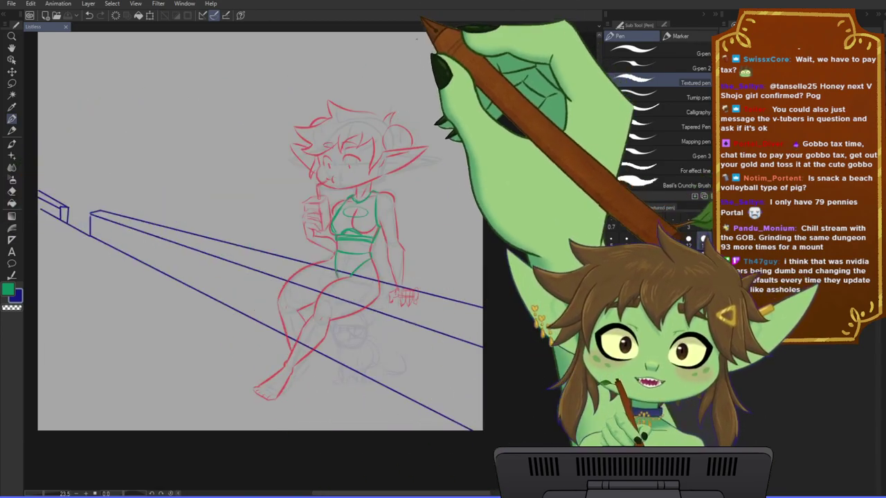
drag(466, 275, 460, 279)
drag(493, 230, 491, 266)
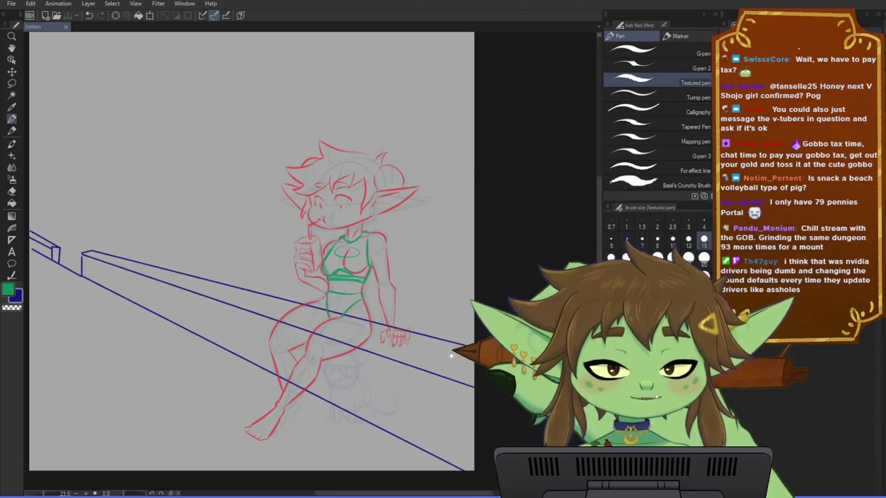
drag(452, 356, 434, 344)
drag(384, 367, 358, 338)
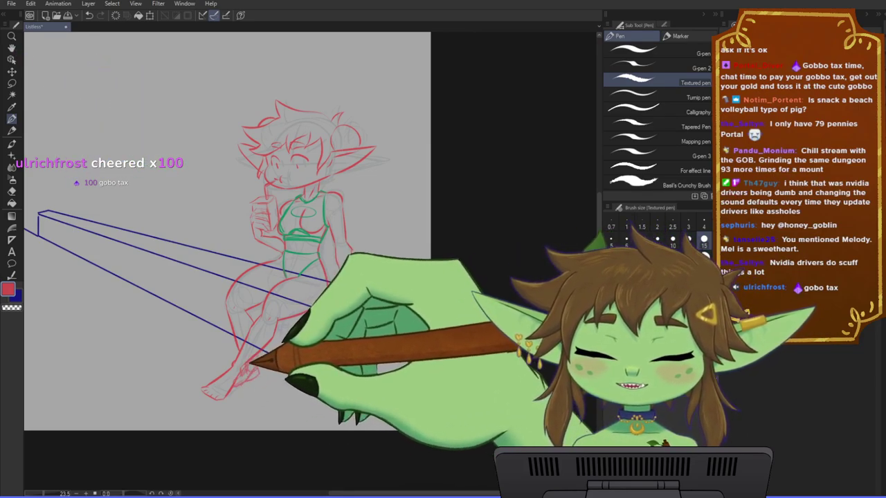
key(ctrl+s)
- Examine the figure's pose against the ledge, briefly hiding the green swimsuit lines to check the body underneath
mouse_move(350, 221)
mouse_down()
mouse_move(356, 228)
mouse_move(358, 207)
mouse_up()
scroll(357, 207, up, 1)
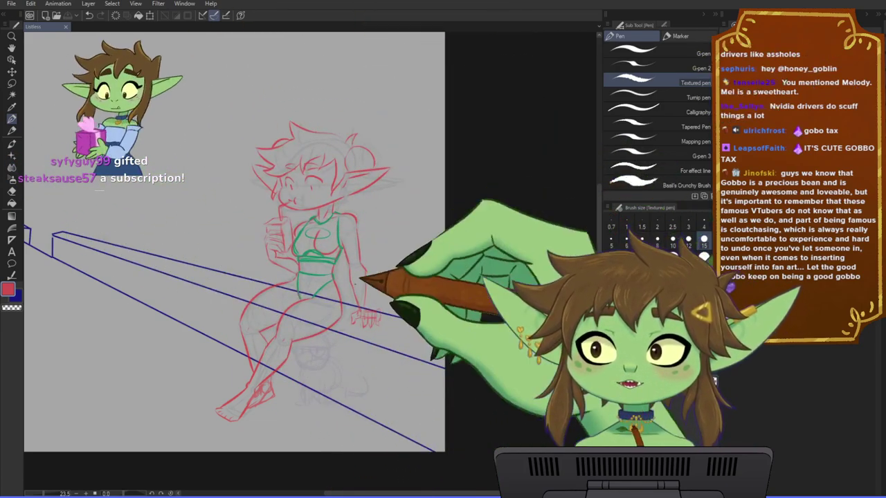
drag(312, 293, 350, 282)
scroll(340, 297, up, 3)
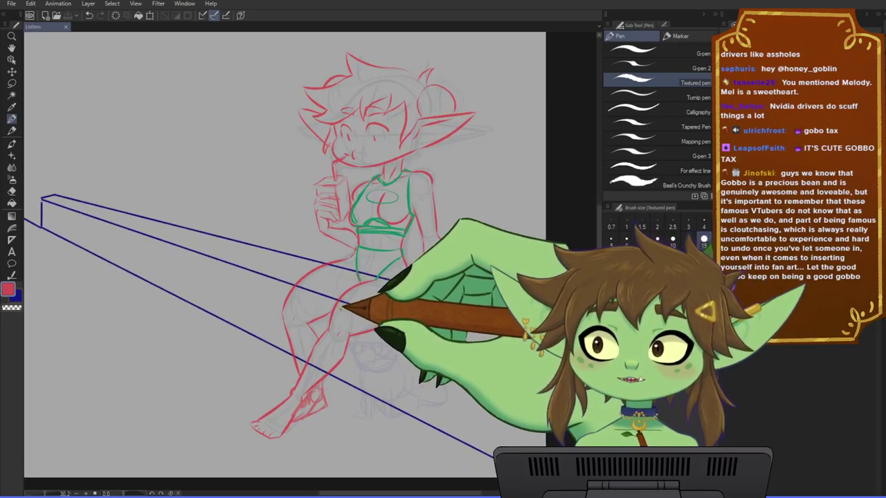
mouse_move(358, 321)
mouse_down()
mouse_move(356, 295)
mouse_move(330, 290)
mouse_up()
scroll(308, 267, down, 1)
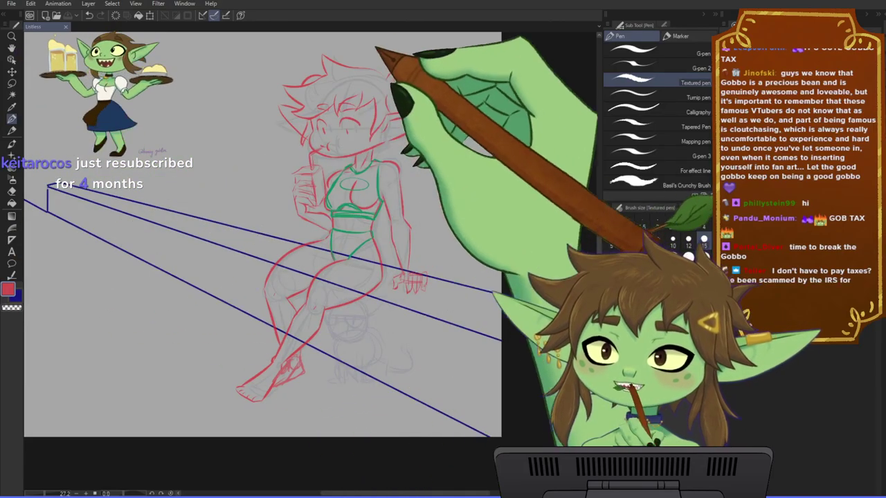
scroll(345, 209, down, 2)
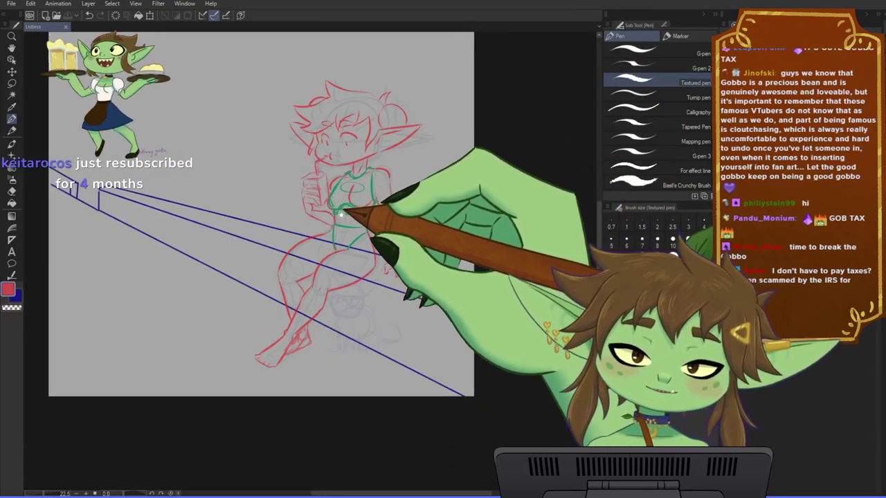
drag(332, 209, 331, 283)
drag(181, 288, 202, 289)
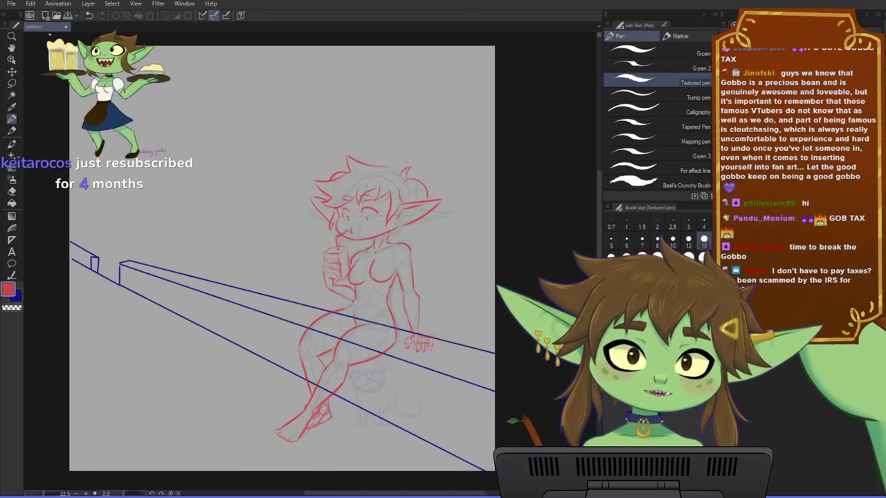
drag(401, 391, 390, 377)
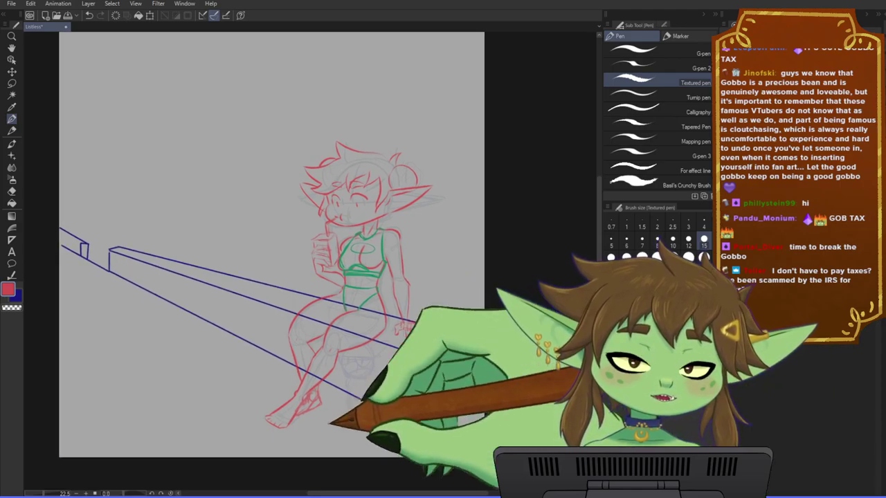
- Examine the figure, small creature and ledge at several magnifications, checking how the composition fills the canvas
scroll(332, 410, down, 1)
scroll(332, 410, up, 2)
mouse_move(329, 380)
mouse_down()
mouse_move(318, 386)
mouse_move(339, 387)
mouse_up()
scroll(317, 385, up, 2)
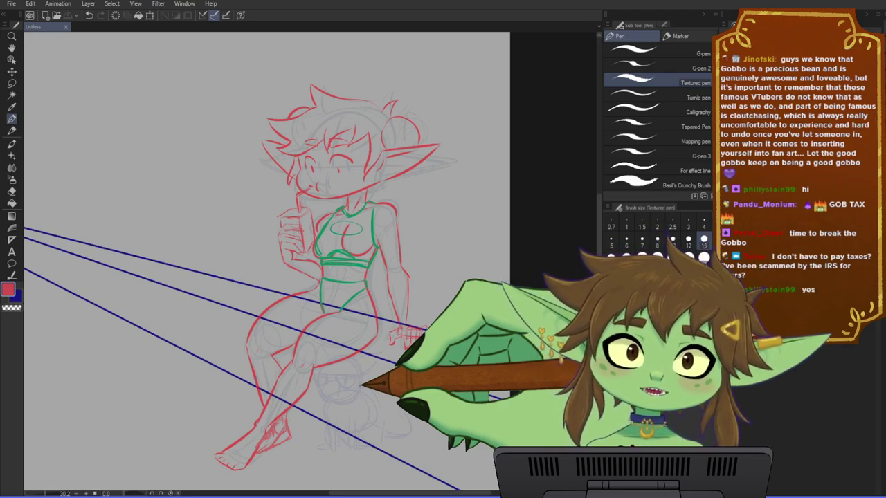
drag(304, 223, 328, 245)
scroll(305, 259, down, 1)
drag(263, 266, 283, 277)
scroll(283, 277, up, 1)
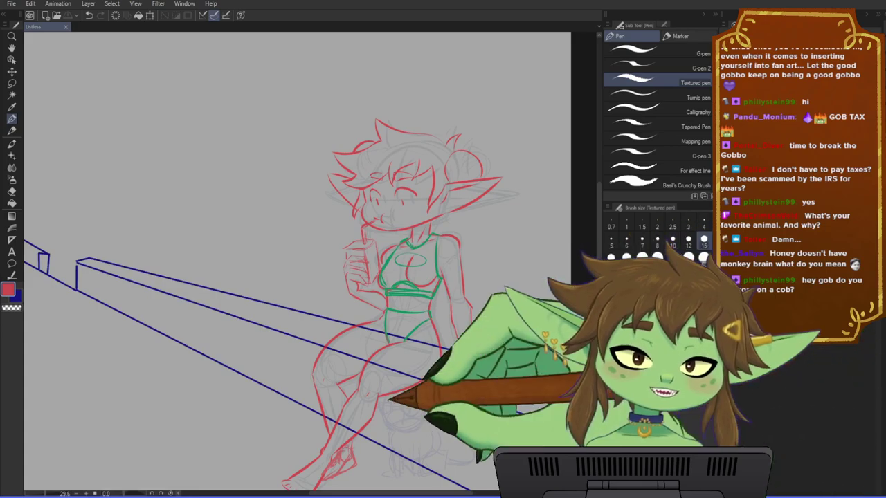
scroll(391, 388, down, 1)
scroll(390, 388, down, 1)
drag(356, 423, 408, 415)
scroll(322, 372, up, 2)
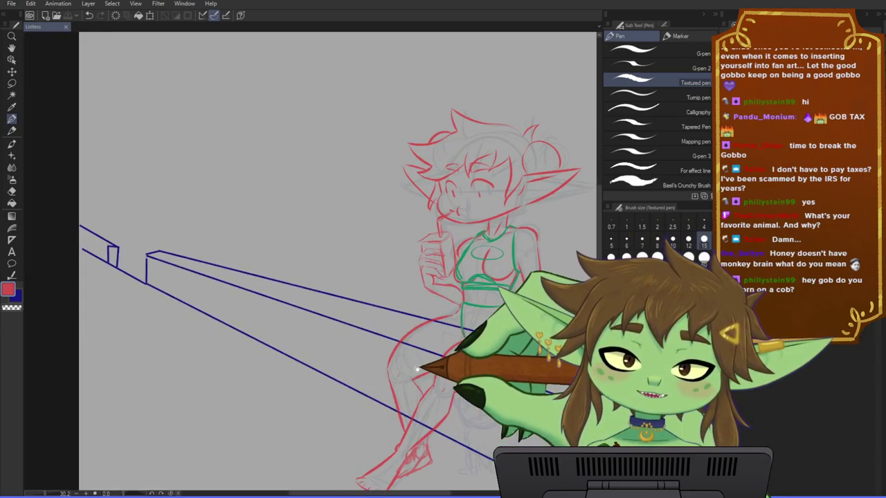
drag(420, 366, 351, 362)
scroll(351, 362, down, 2)
drag(398, 338, 383, 353)
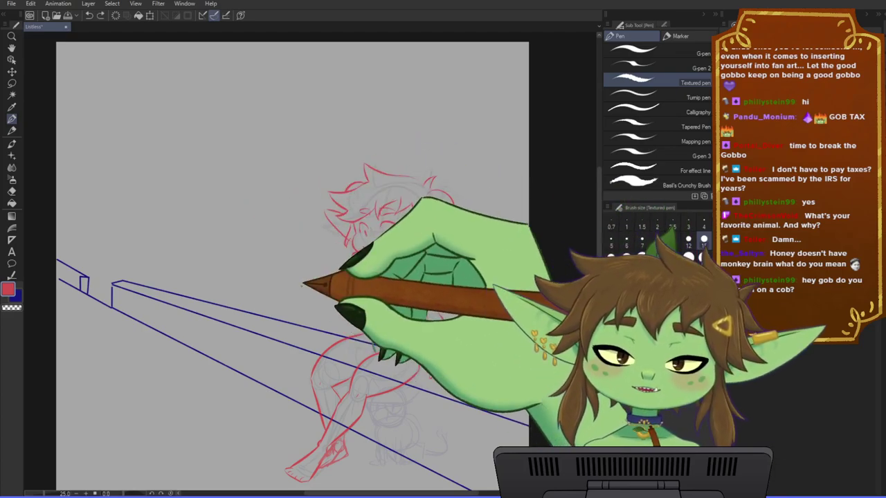
- Examine the seated figure's legs, drink and head against the ledge lines at closer magnifications
scroll(299, 292, up, 1)
scroll(299, 293, down, 1)
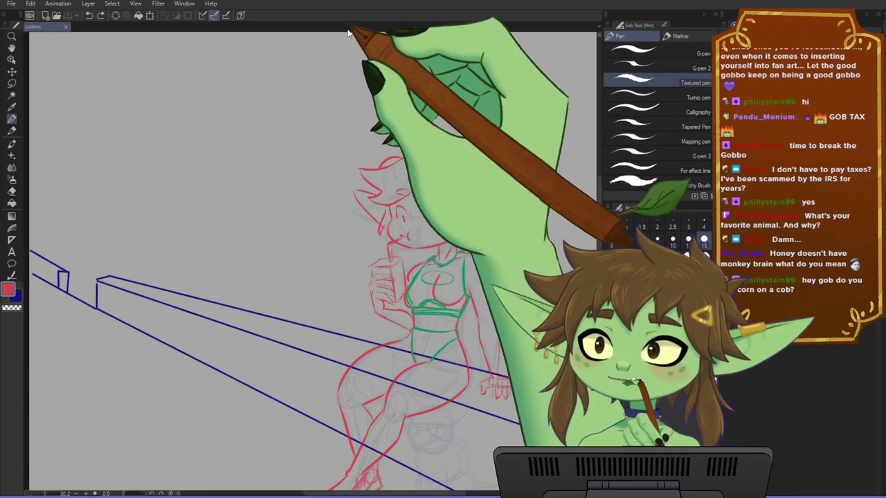
scroll(311, 157, down, 2)
scroll(364, 284, up, 3)
drag(378, 303, 328, 298)
drag(528, 295, 475, 276)
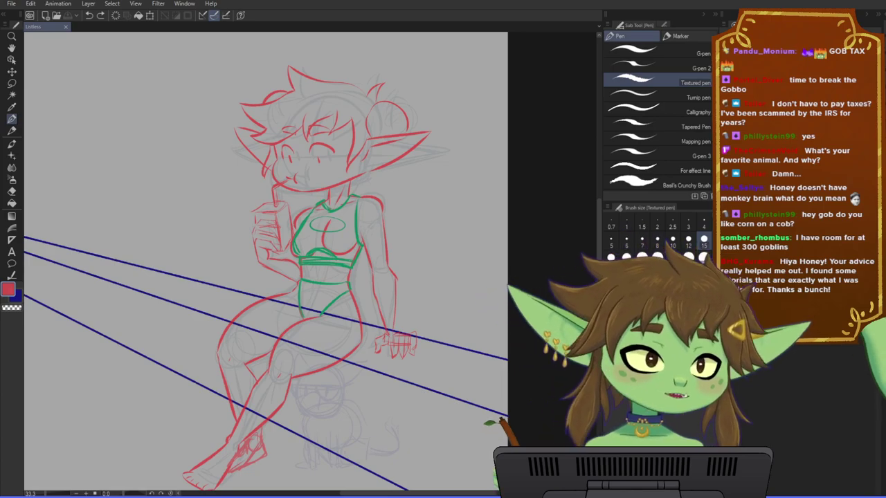
drag(354, 392, 373, 376)
scroll(336, 374, up, 4)
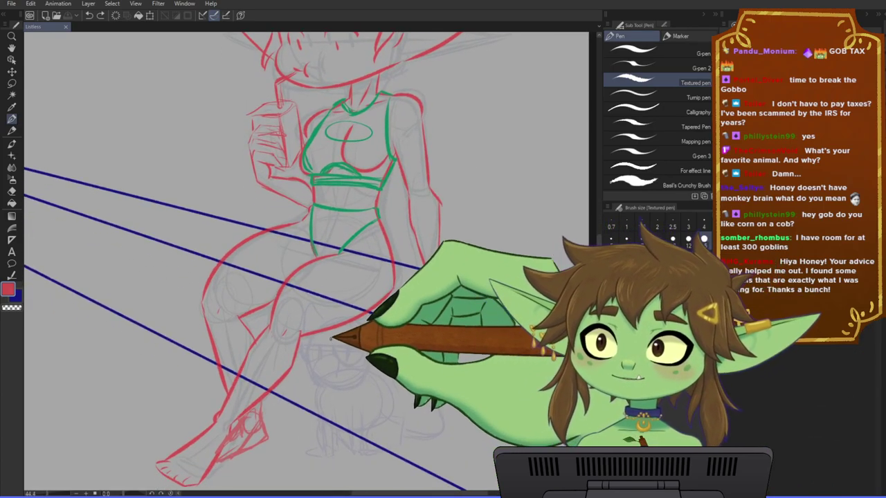
scroll(322, 341, down, 1)
scroll(317, 339, down, 1)
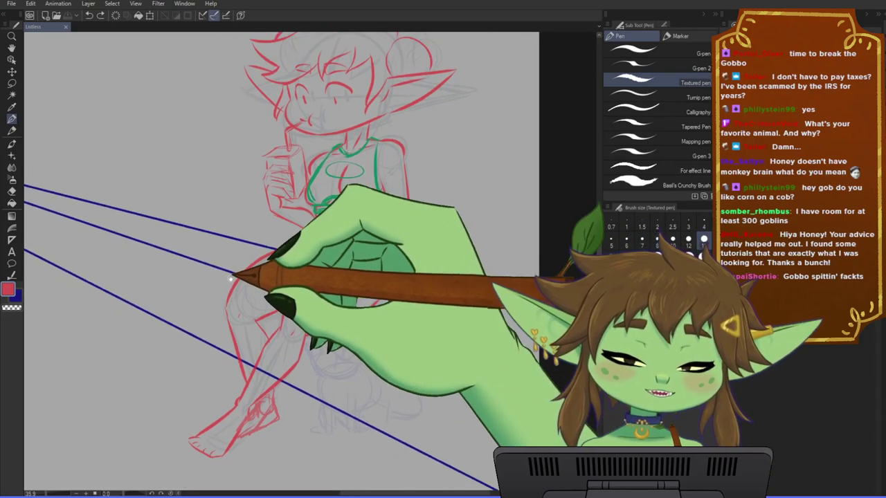
drag(229, 273, 257, 353)
drag(325, 215, 310, 269)
- Fade the red and green sketch lines, hide the rough underdrawing beneath them, and save the file
scroll(309, 270, up, 1)
scroll(308, 271, up, 3)
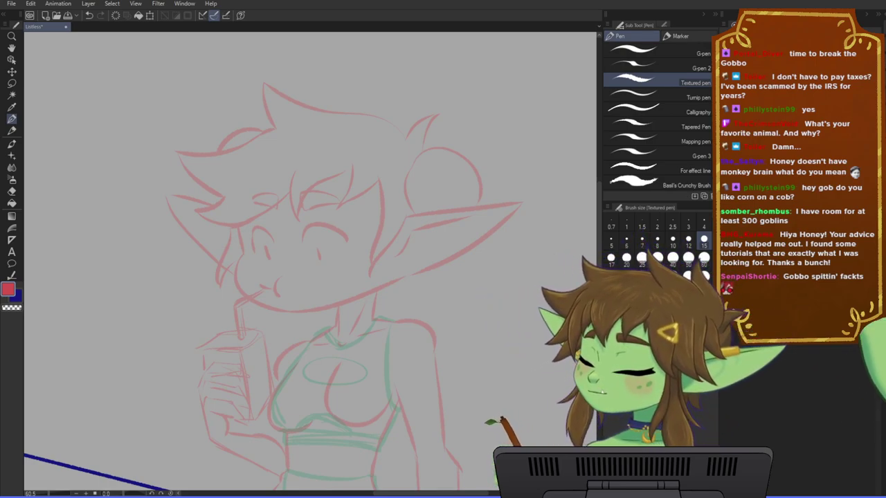
mouse_move(435, 213)
mouse_down()
mouse_move(465, 178)
mouse_move(405, 210)
mouse_up()
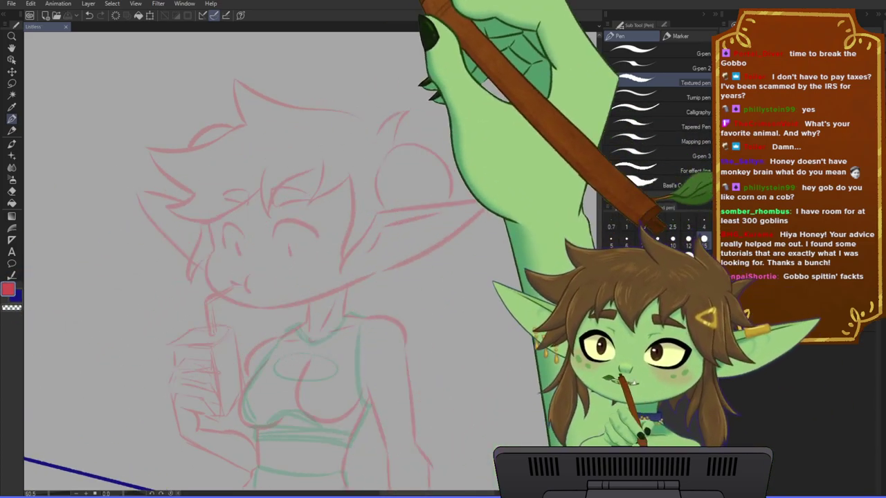
scroll(254, 138, down, 1)
scroll(353, 292, up, 3)
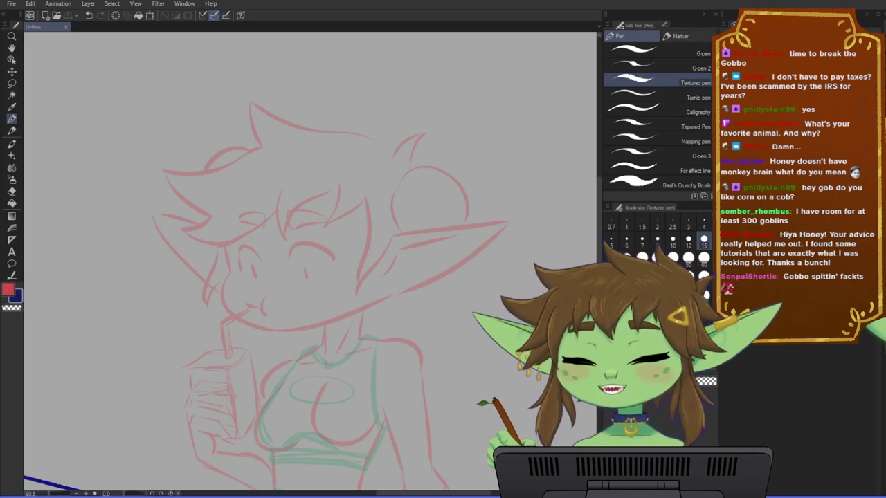
drag(342, 383, 359, 369)
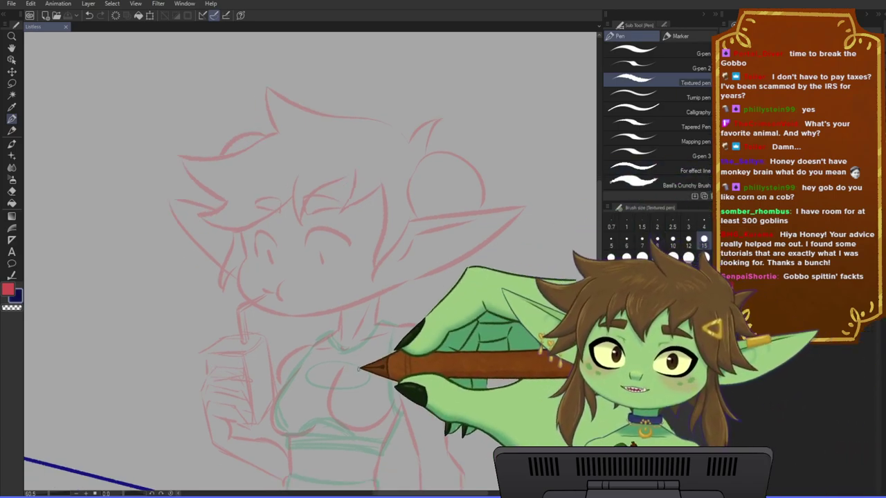
- Outline the near eye's slit pupil in dark blue with the Textured pen at size 7, and try an upper lid line
key(bracketleft)
key(bracketleft)
key(bracketleft)
key(bracketleft)
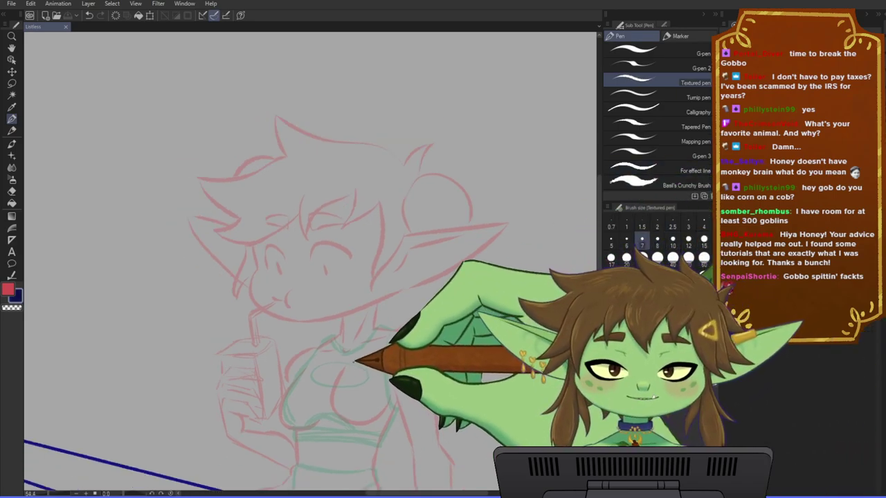
scroll(312, 308, up, 2)
scroll(311, 264, up, 1)
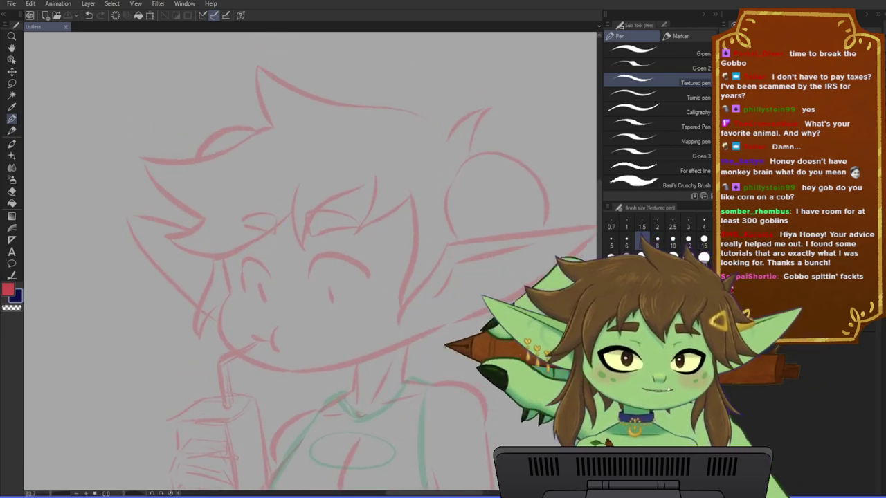
mouse_move(326, 292)
mouse_down()
mouse_move(325, 280)
mouse_move(333, 298)
mouse_move(370, 275)
mouse_up()
key(ctrl+z)
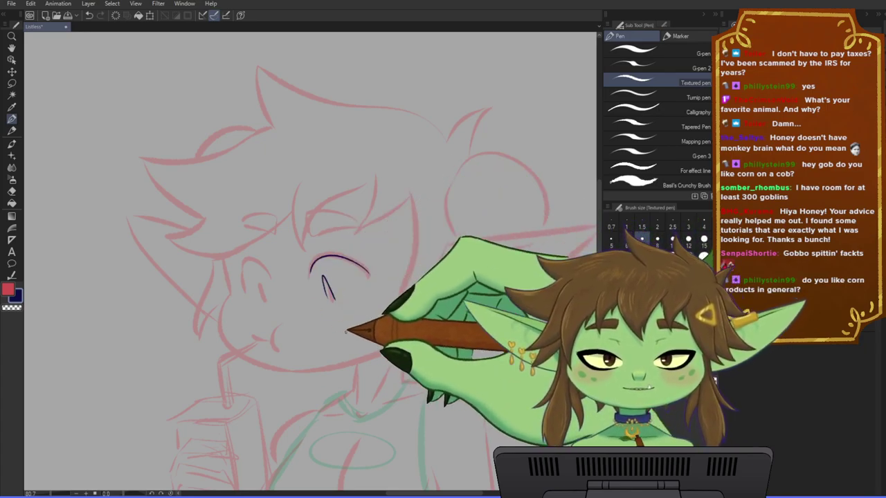
key(ctrl+z)
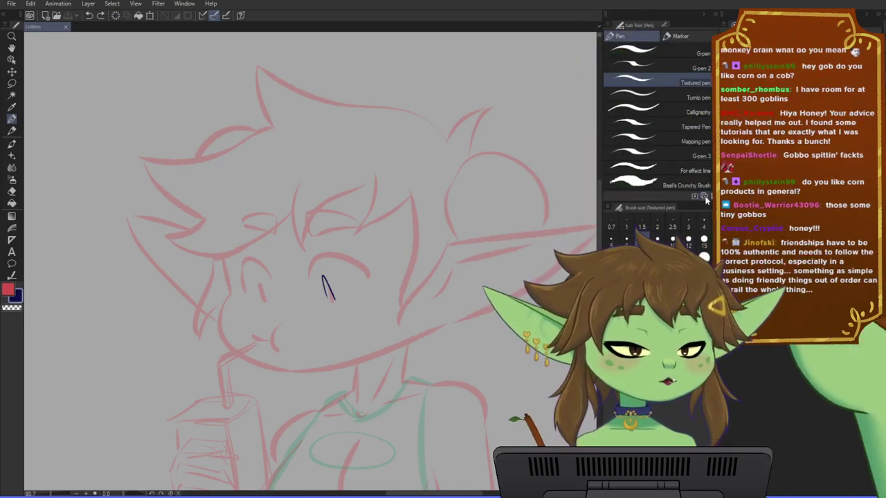
- Outline the far eye's slit pupil and the near eye's lower lid in dark blue, and save the file
mouse_move(259, 281)
mouse_down()
mouse_move(266, 302)
mouse_move(248, 292)
mouse_move(268, 306)
mouse_up()
key(ctrl+z)
key(ctrl+z)
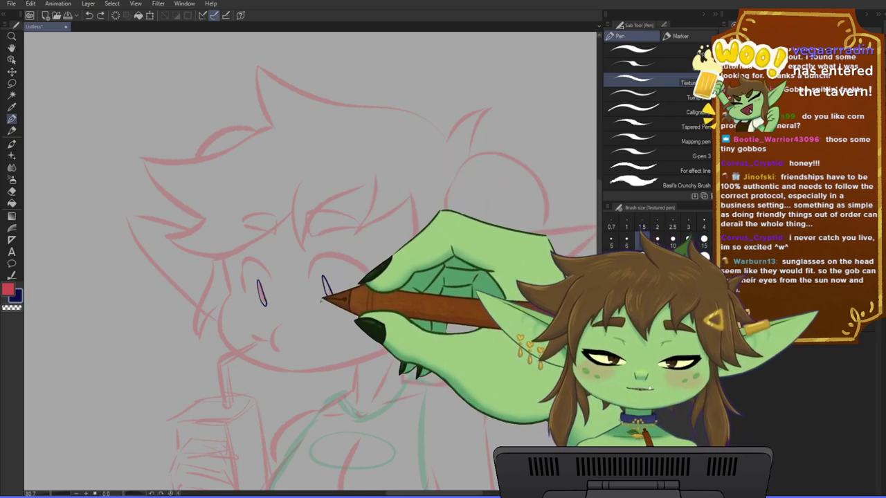
drag(378, 285, 368, 275)
key(ctrl+s)
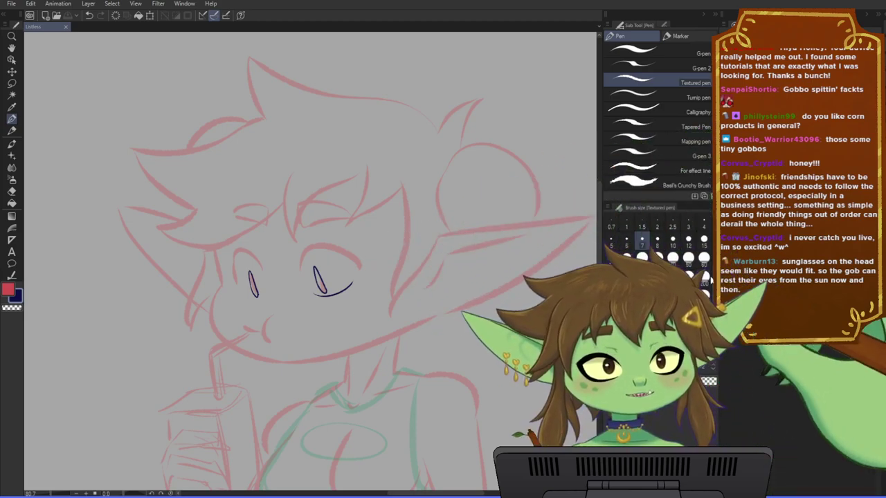
- Ink a thick, tapered dark blue upper lid over the near eye with the Textured pen at size 15
scroll(291, 276, up, 2)
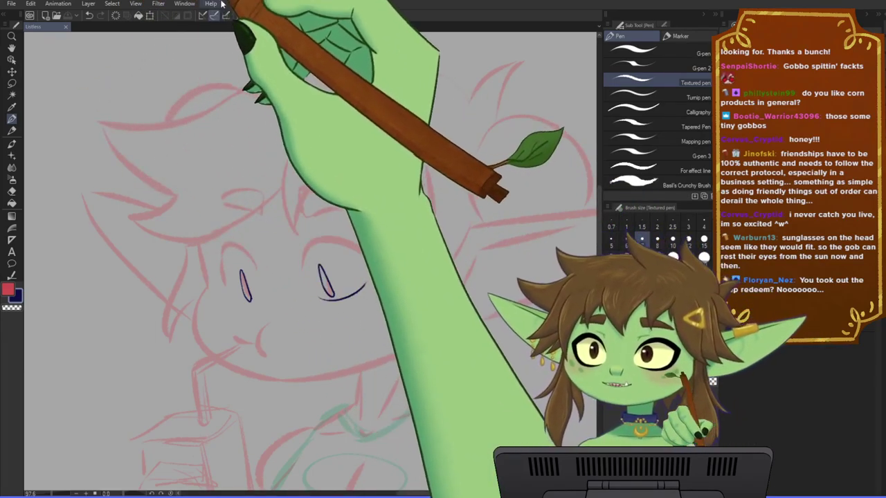
scroll(211, 287, up, 1)
drag(306, 367, 272, 354)
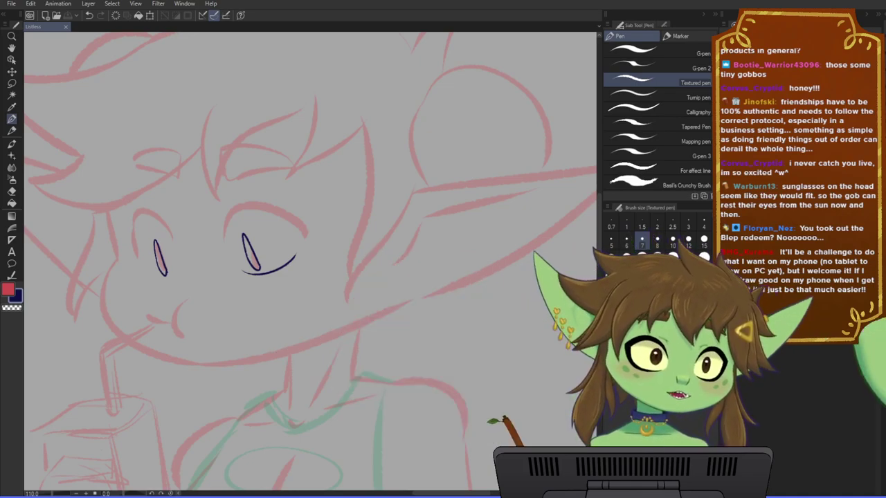
drag(358, 297, 454, 341)
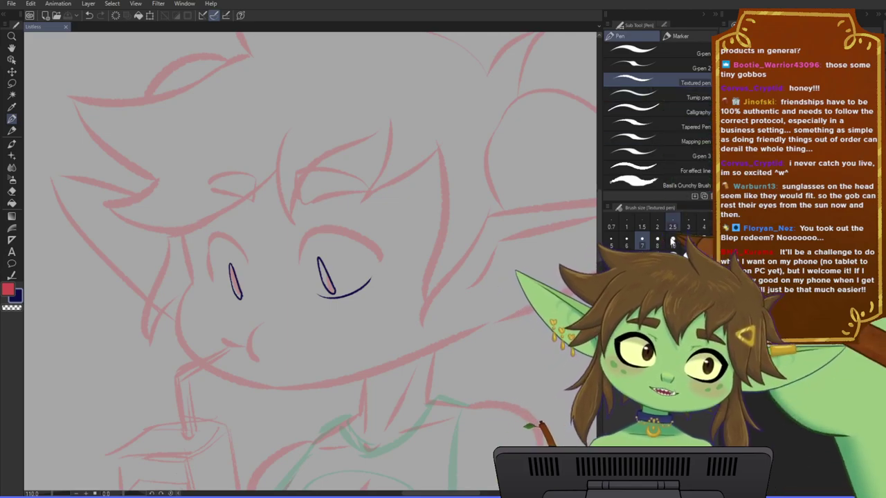
click(704, 239)
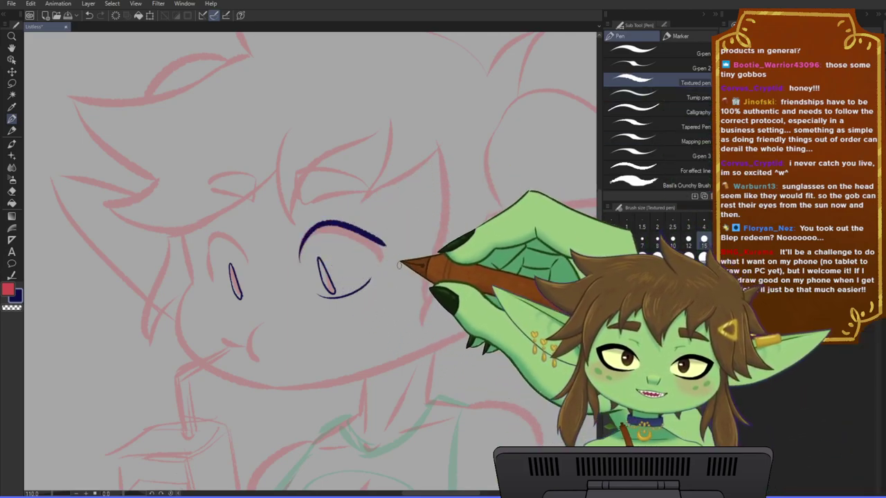
drag(302, 257, 374, 250)
key(ctrl+z)
drag(302, 257, 374, 250)
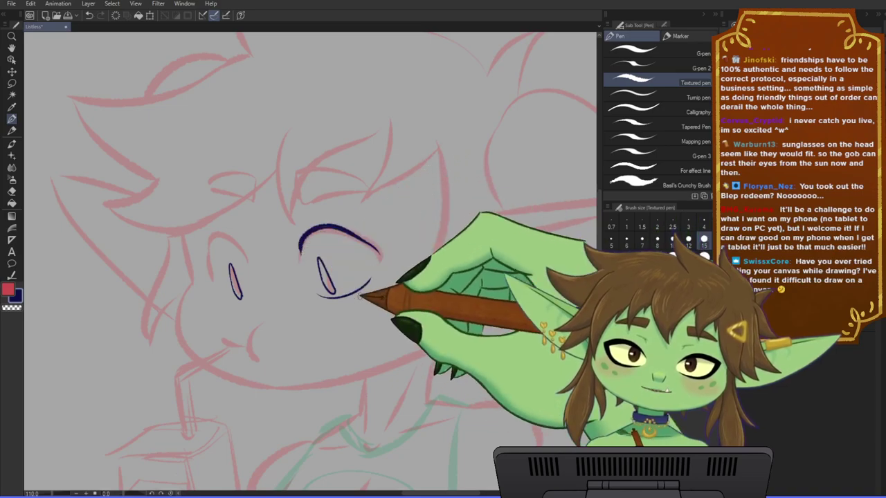
key(ctrl+z)
drag(302, 257, 374, 249)
key(ctrl+z)
drag(302, 255, 371, 246)
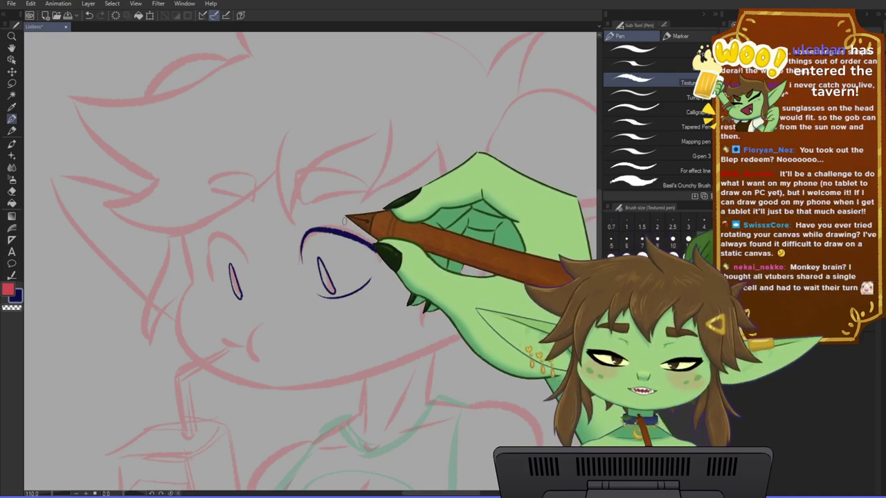
drag(395, 220, 398, 210)
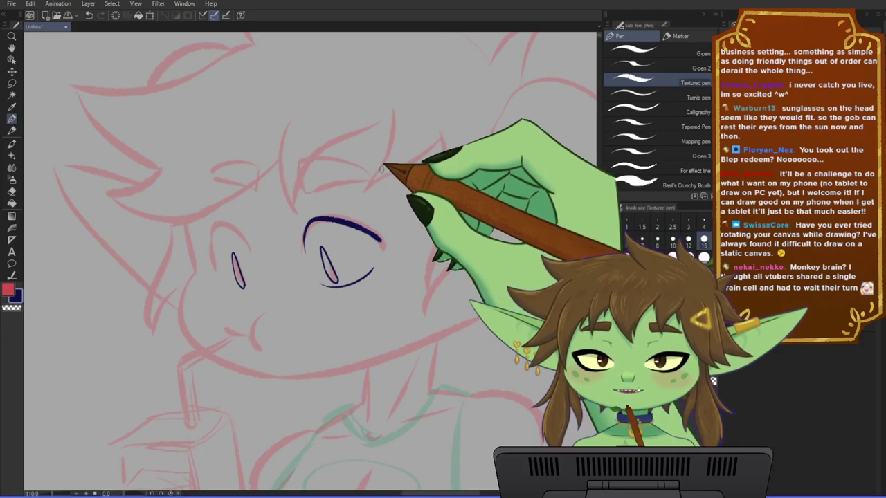
- Ink the far eye's thick upper lid in dark blue following the red sketch, and save the file
mouse_move(212, 261)
mouse_down()
mouse_move(243, 230)
mouse_move(216, 250)
mouse_move(215, 218)
mouse_move(213, 239)
mouse_up()
key(ctrl+z)
key(ctrl+z)
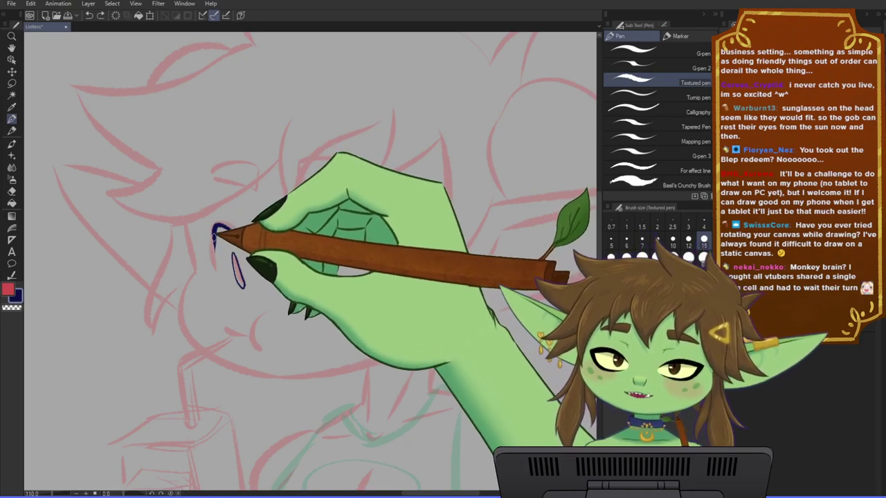
key(ctrl+z)
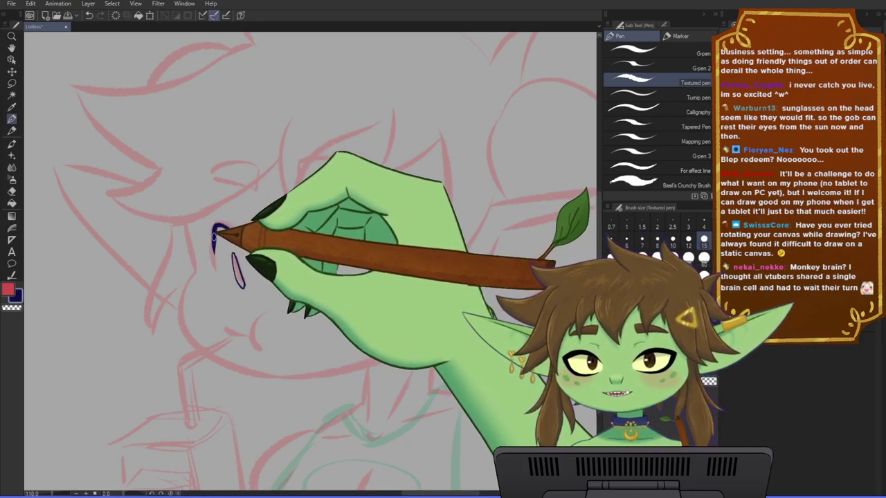
drag(298, 234, 315, 240)
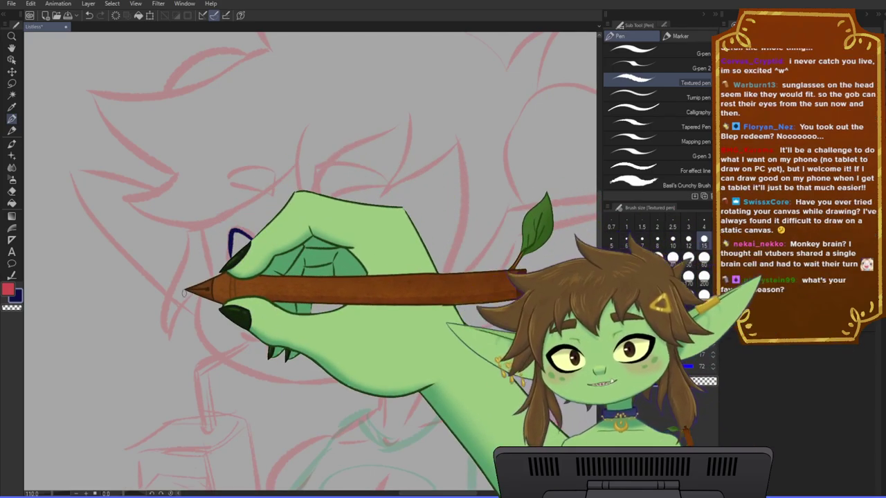
drag(422, 385, 427, 378)
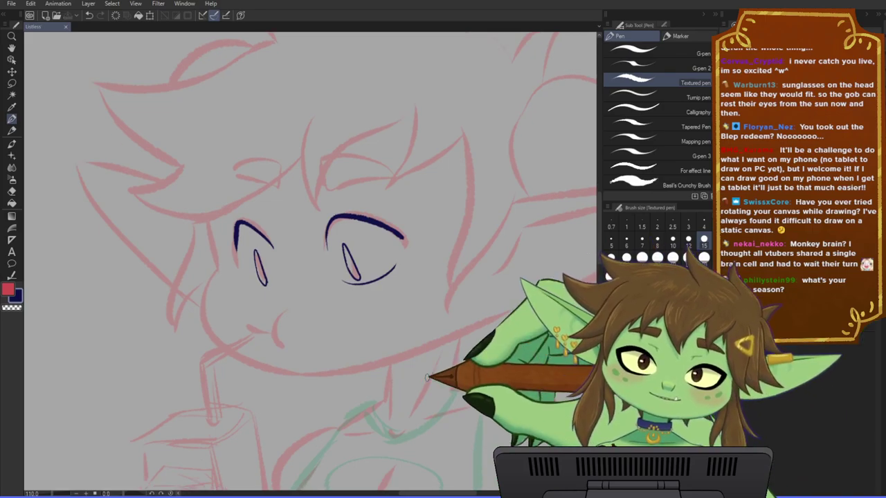
scroll(374, 365, down, 1)
scroll(353, 332, up, 2)
drag(346, 320, 382, 340)
scroll(346, 328, up, 2)
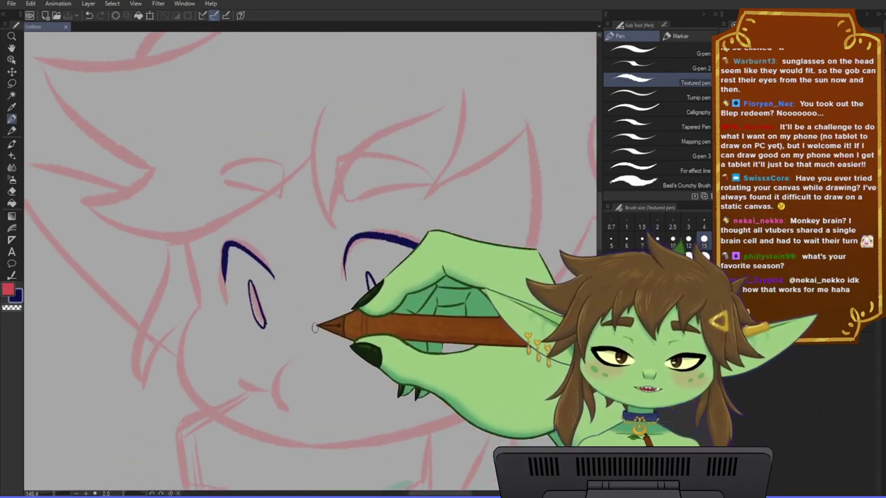
drag(237, 313, 273, 337)
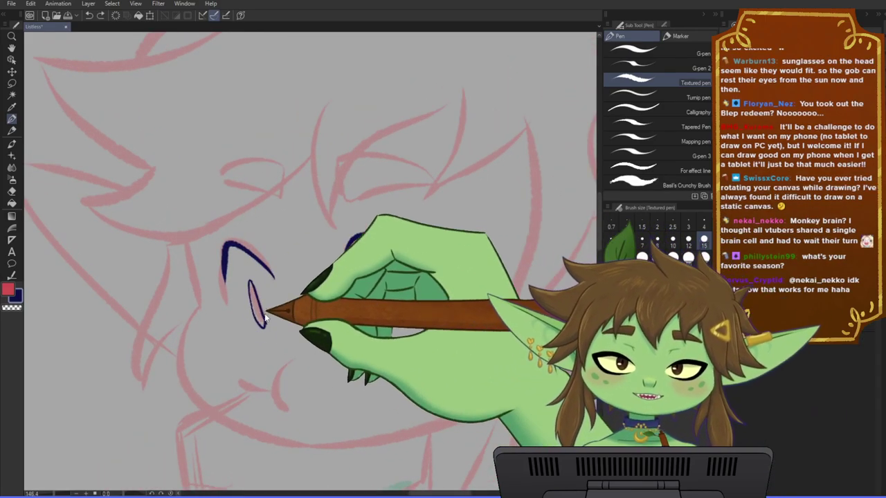
drag(355, 387, 359, 372)
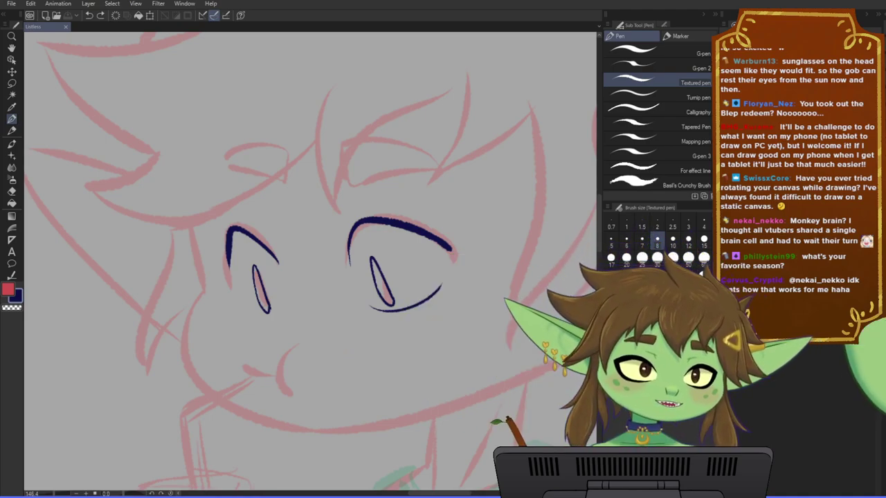
- Ink the far eye's lower lid as a thin dark blue curve with the Textured pen at size 8, and save the file
drag(304, 376, 321, 370)
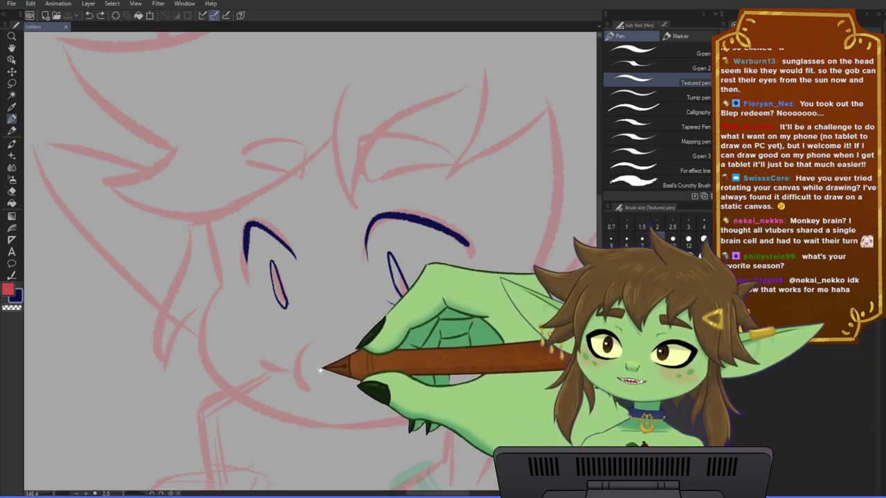
scroll(332, 372, up, 1)
drag(377, 359, 349, 356)
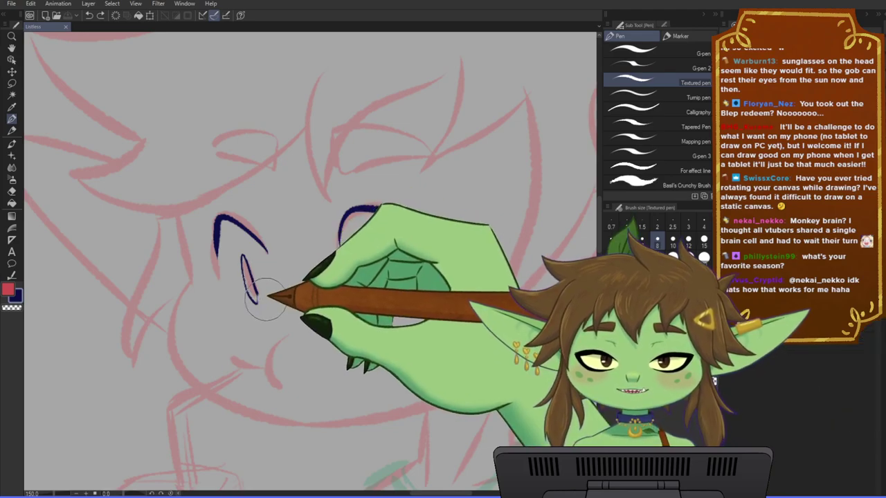
key(ctrl+z)
key(ctrl+z)
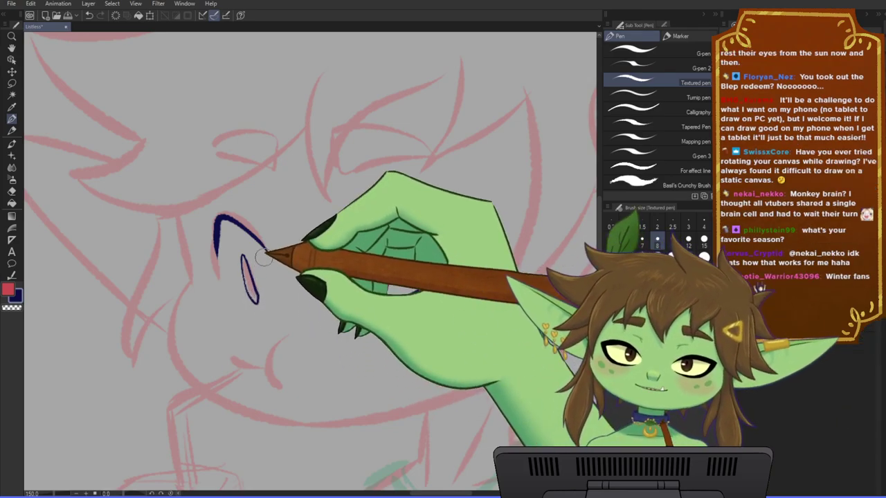
drag(227, 288, 265, 315)
key(ctrl+z)
drag(225, 286, 268, 311)
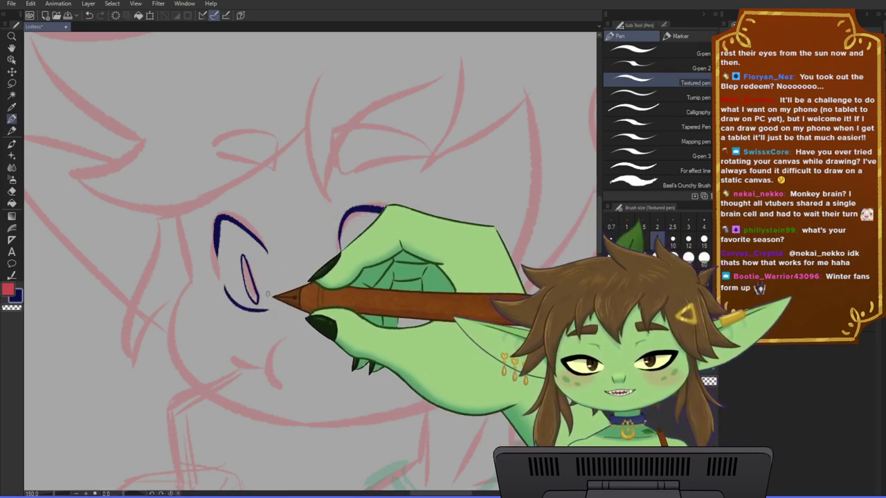
key(ctrl+z)
drag(227, 285, 268, 310)
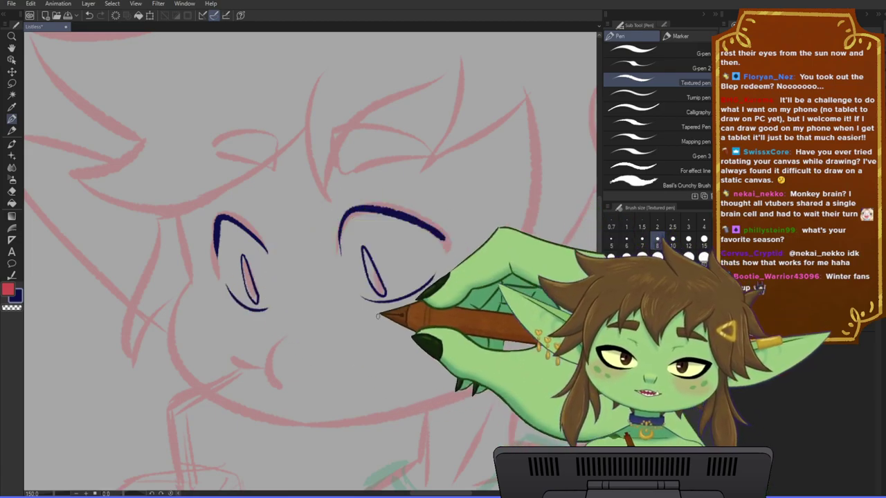
drag(359, 391, 374, 376)
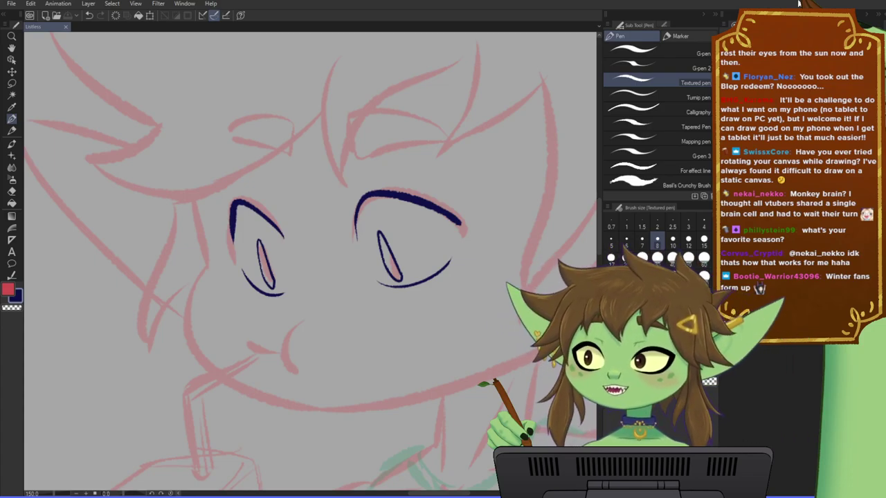
drag(409, 220, 416, 241)
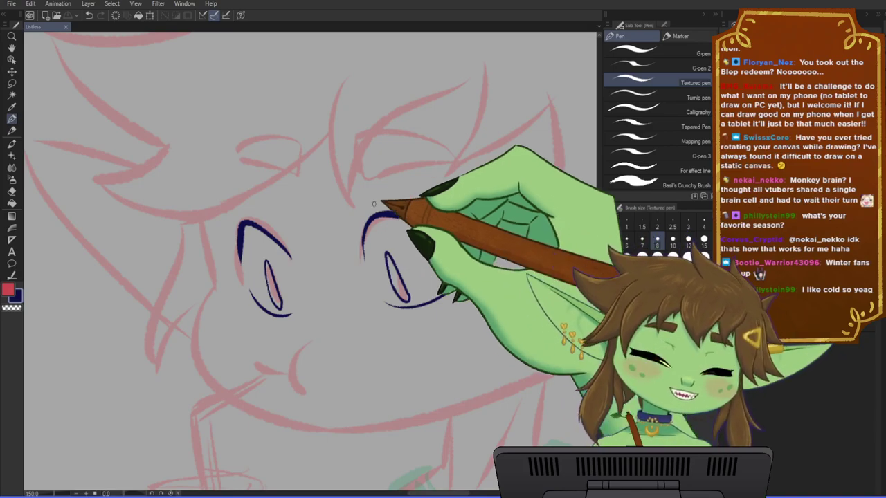
mouse_move(127, 261)
mouse_down()
mouse_move(138, 254)
mouse_move(112, 259)
mouse_move(130, 242)
mouse_up()
key(ctrl+minus)
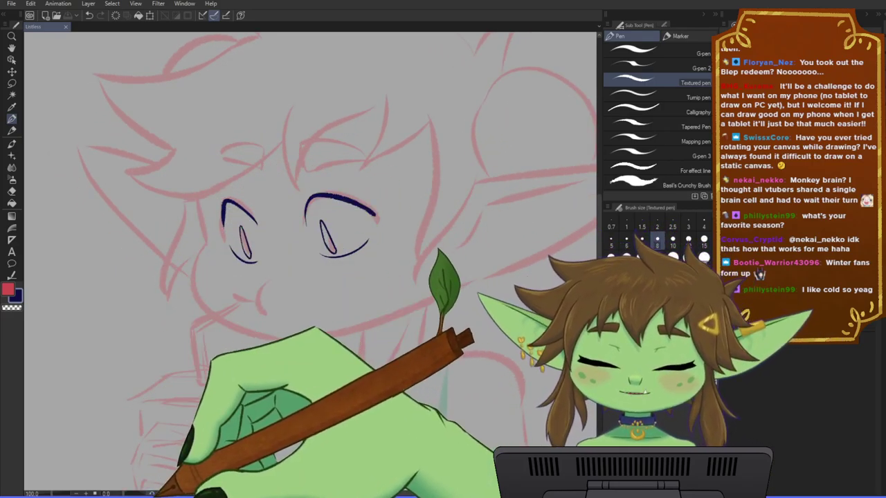
click(153, 494)
click(153, 494)
drag(288, 412, 303, 361)
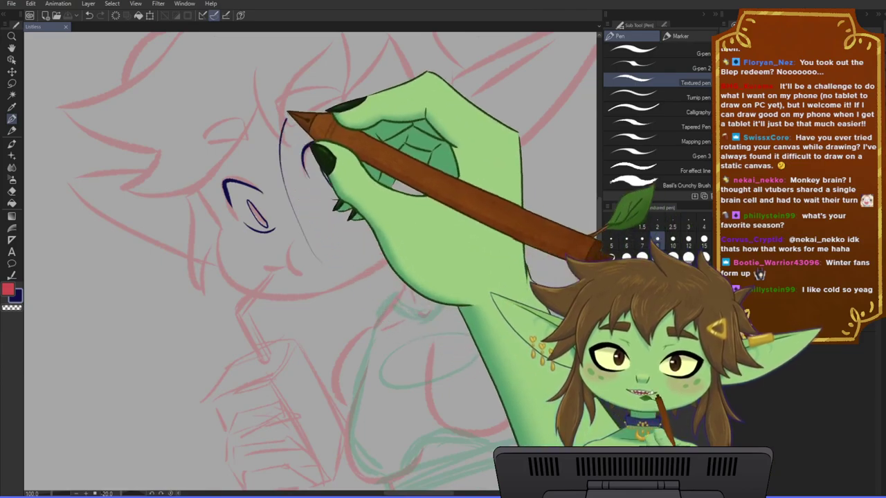
mouse_move(293, 82)
mouse_down()
mouse_move(376, 233)
mouse_move(317, 283)
mouse_up()
key(ctrl+z)
drag(370, 334, 362, 383)
drag(231, 171, 242, 196)
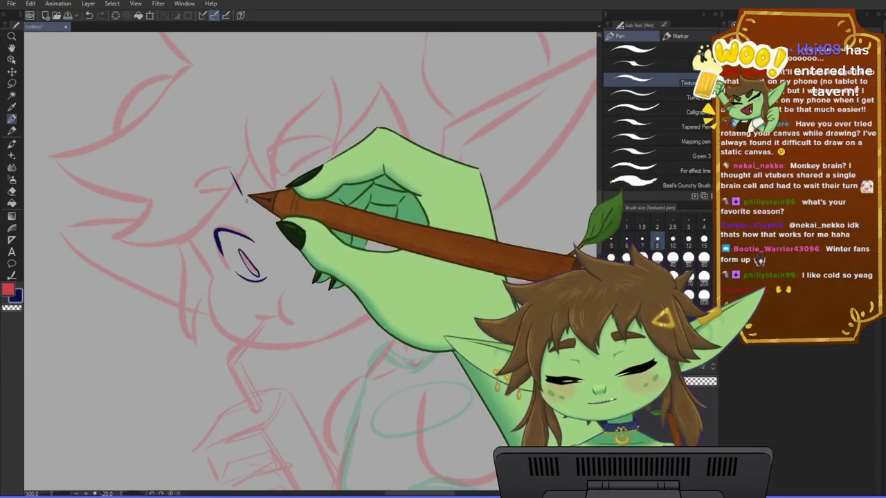
key(ctrl+z)
click(170, 494)
- Ink the short mouth line and the curved crease at its corner in dark blue following the red sketch
drag(318, 293, 375, 318)
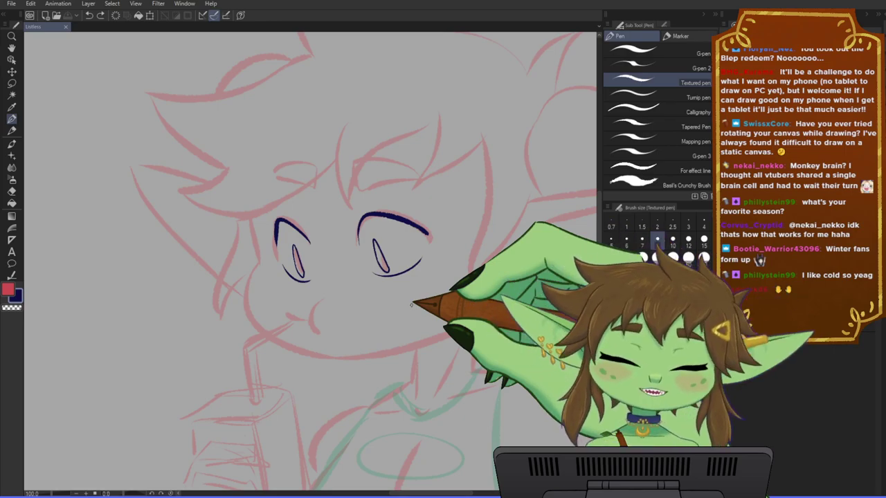
drag(413, 348, 401, 365)
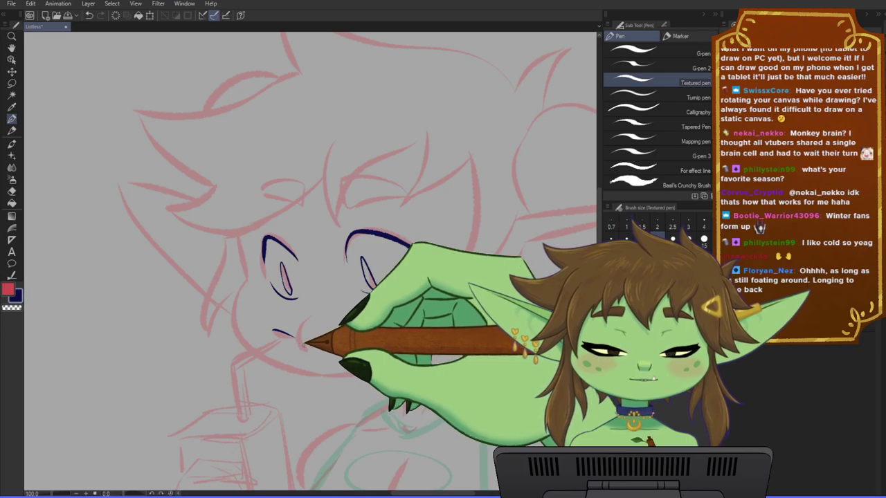
mouse_move(275, 333)
mouse_down()
mouse_move(299, 337)
mouse_move(310, 314)
mouse_move(306, 350)
mouse_up()
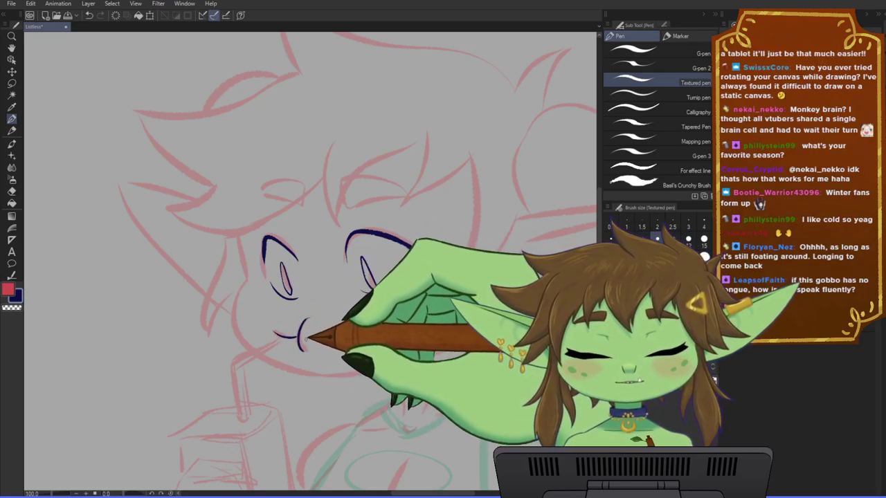
key(ctrl+z)
drag(304, 318, 299, 348)
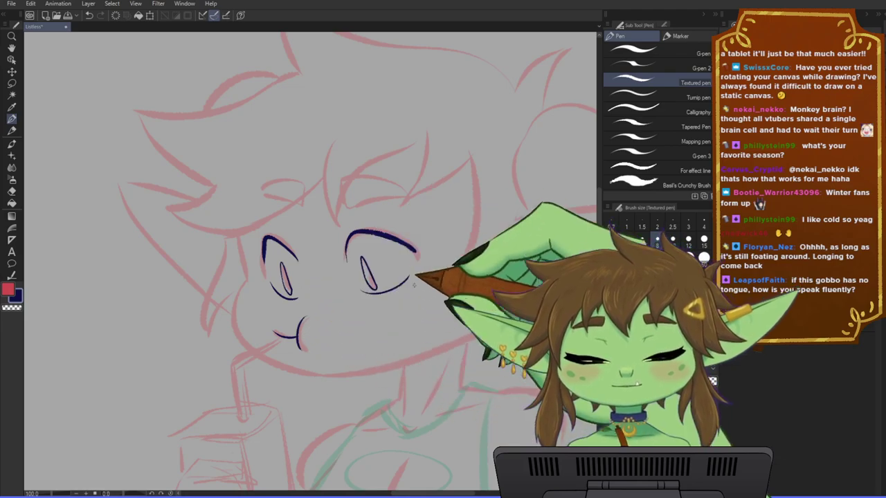
drag(362, 384, 369, 376)
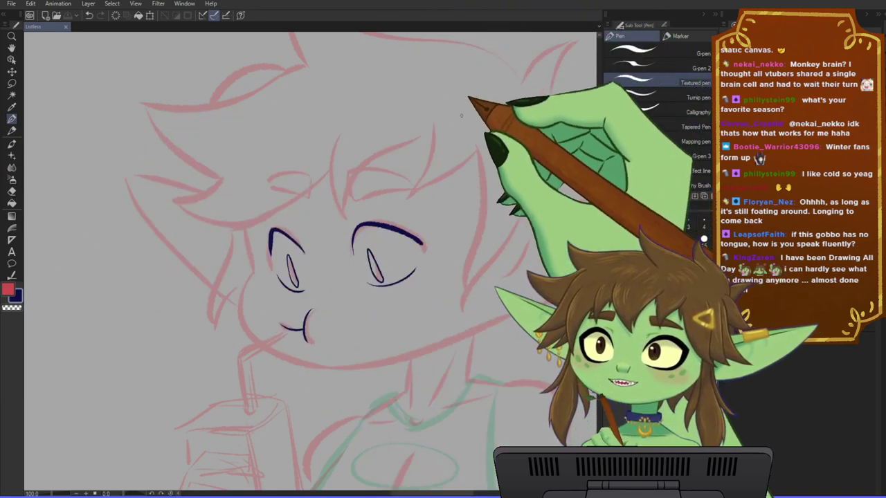
- Lasso the near eye's slit pupil, adjust its placement with a free transform, and deselect it
mouse_move(383, 195)
mouse_down()
mouse_move(336, 197)
mouse_move(354, 197)
mouse_up()
drag(435, 196, 395, 203)
key(ctrl+minus)
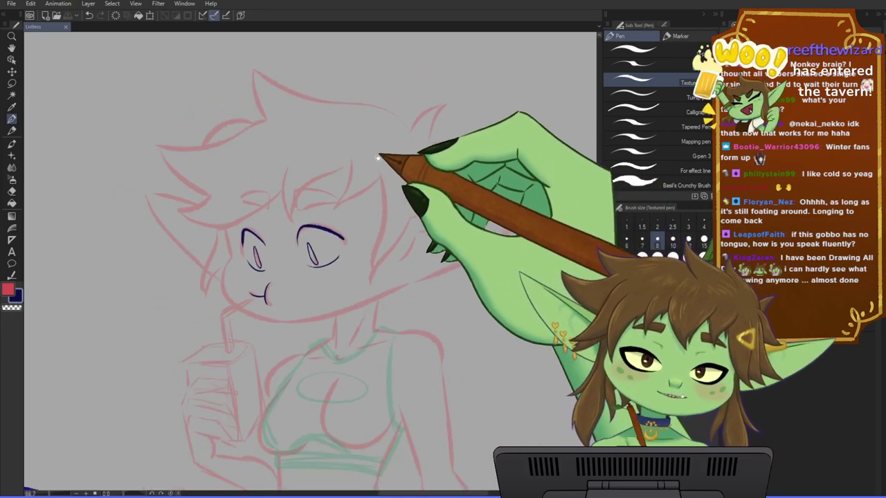
drag(379, 159, 425, 227)
scroll(402, 218, up, 2)
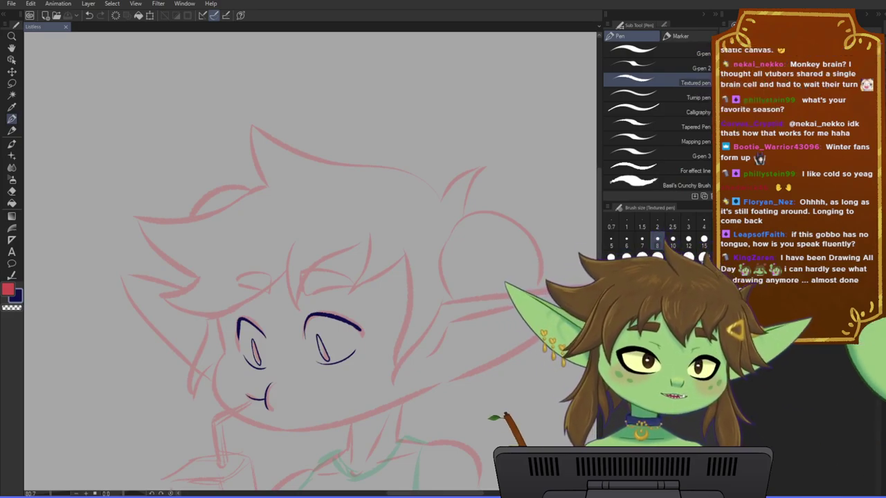
drag(332, 277, 342, 286)
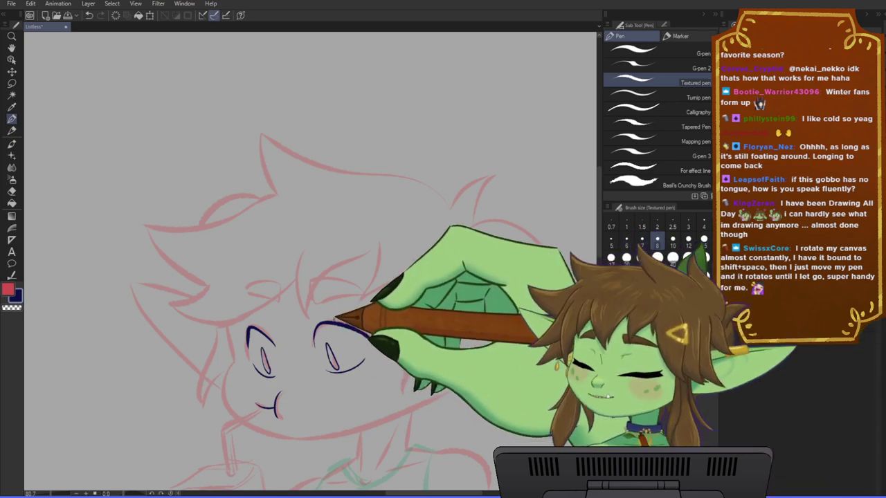
scroll(342, 349, up, 1)
scroll(343, 365, up, 1)
key(m)
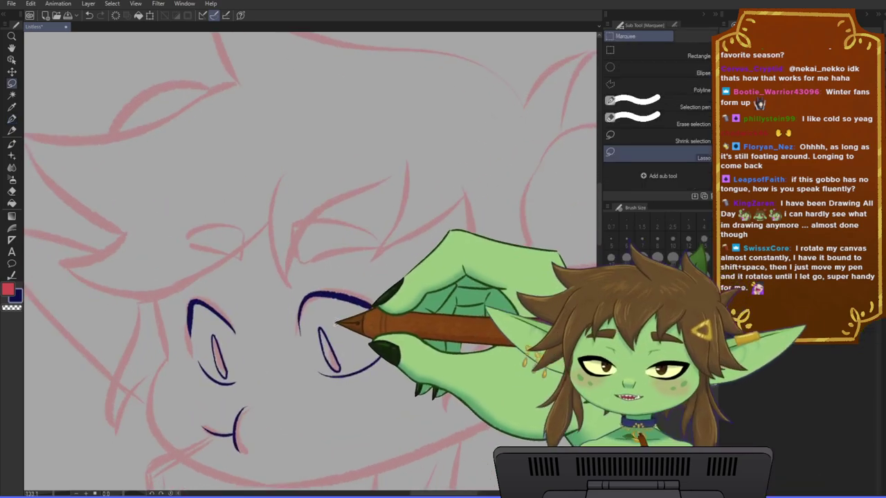
drag(326, 316, 331, 374)
key(ctrl+t)
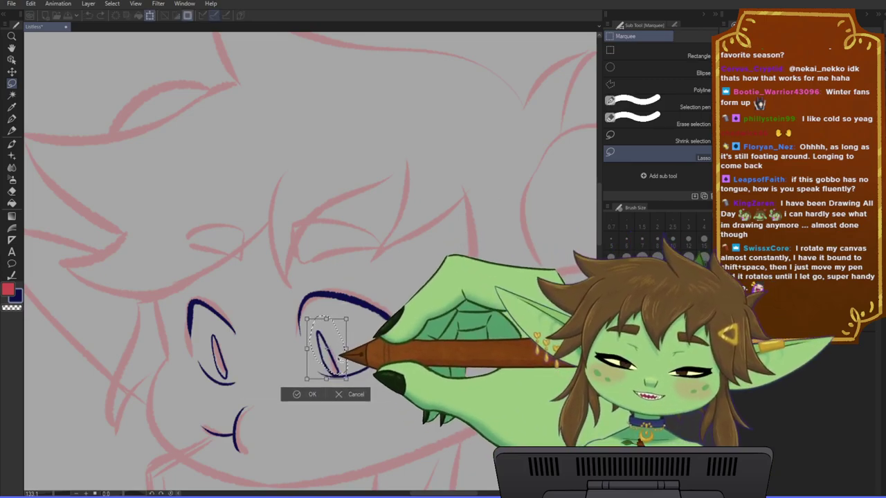
click(317, 395)
click(337, 264)
- Lasso the far eye's slit pupil and nudge it slightly down with a free transform
mouse_move(227, 351)
mouse_down()
mouse_move(210, 345)
mouse_move(219, 375)
mouse_move(211, 333)
mouse_move(229, 382)
mouse_up()
key(ctrl+t)
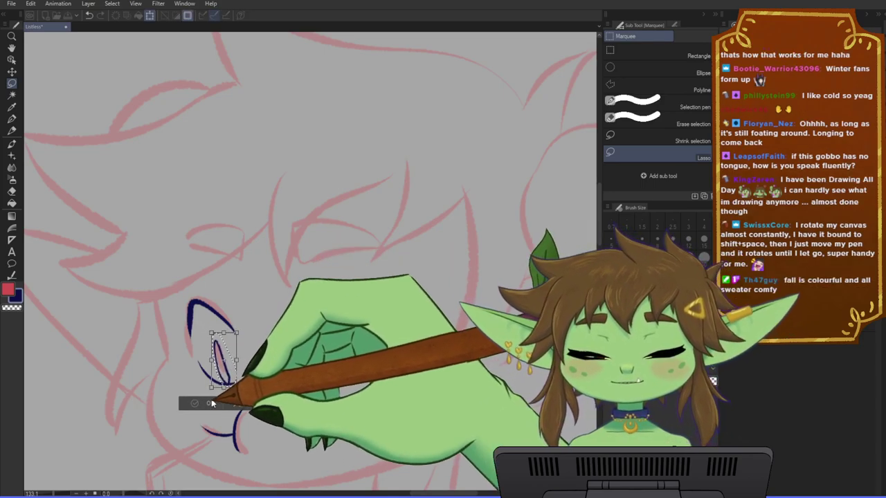
click(209, 402)
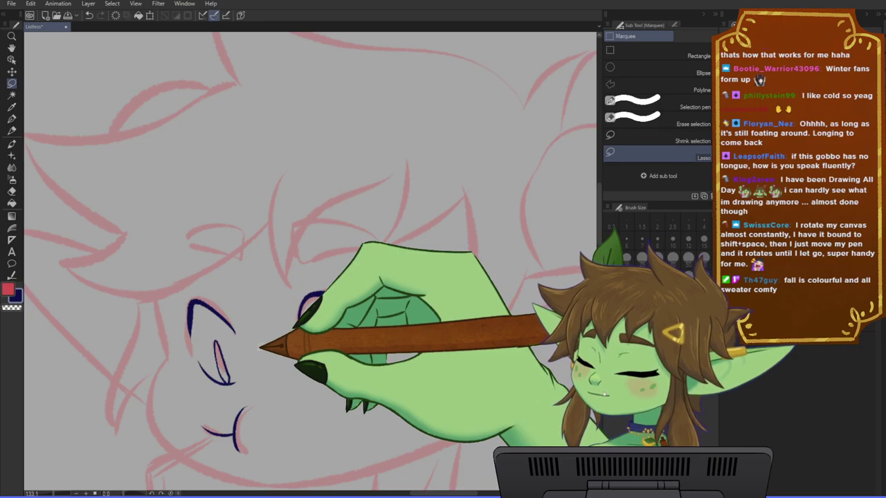
- Outline the near eyebrow in dark blue on the mirrored canvas with the Textured pen at size 8, and save the file
key(p)
key(h)
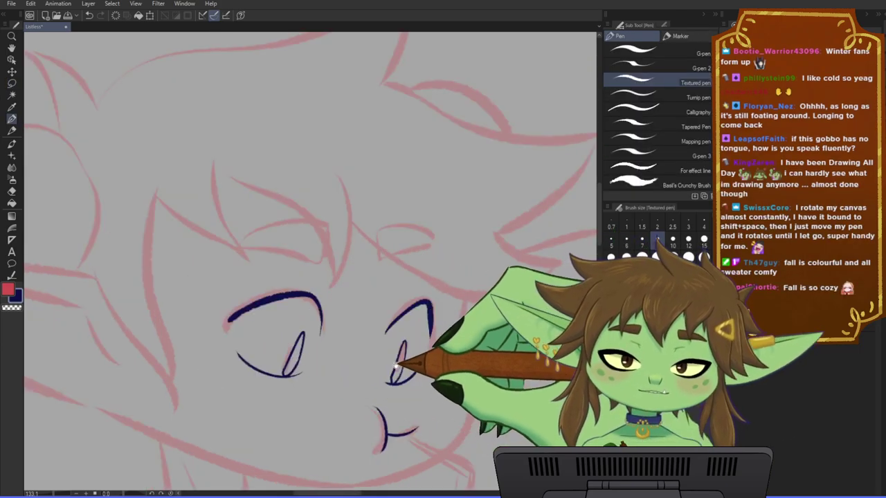
drag(396, 366, 376, 362)
scroll(376, 362, down, 2)
drag(360, 292, 376, 352)
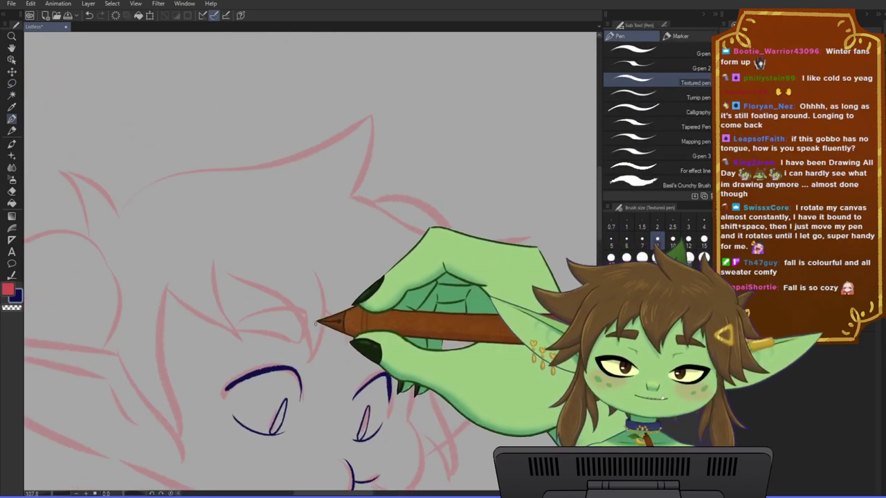
mouse_move(316, 313)
mouse_down()
mouse_move(230, 332)
mouse_move(318, 354)
mouse_up()
key(ctrl+z)
drag(237, 325, 318, 346)
drag(324, 317, 318, 346)
key(ctrl+z)
key(ctrl+z)
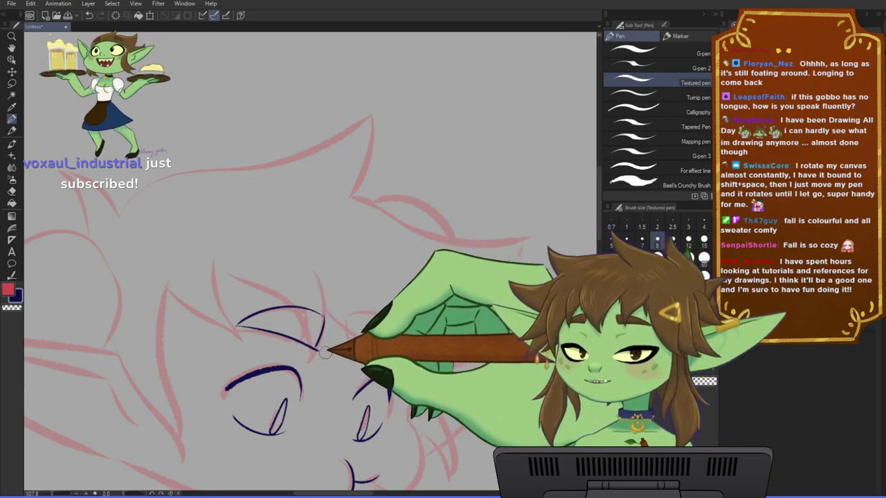
key(ctrl+s)
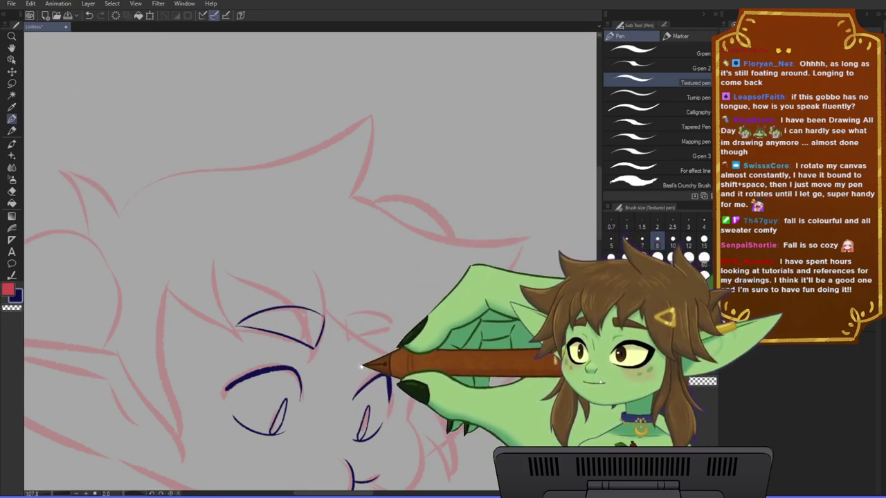
- Go over the near eyebrow's outline with the Textured pen to strengthen its upper edge
drag(354, 348, 362, 322)
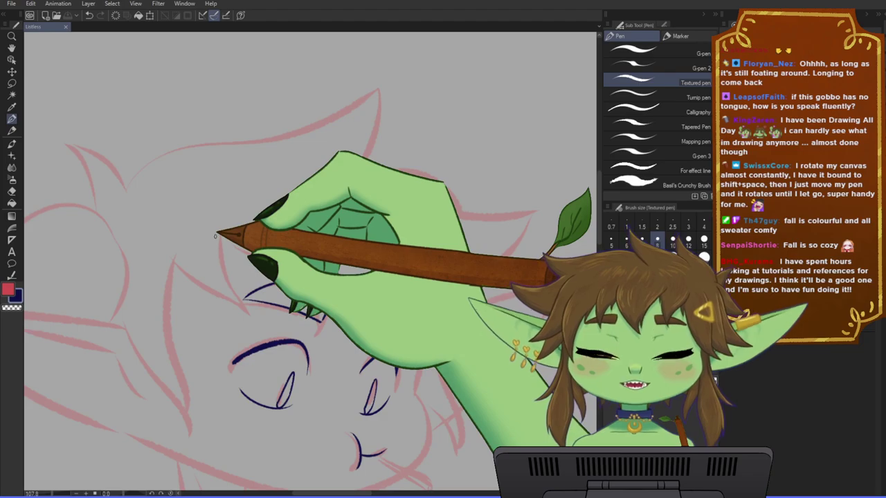
scroll(216, 236, up, 3)
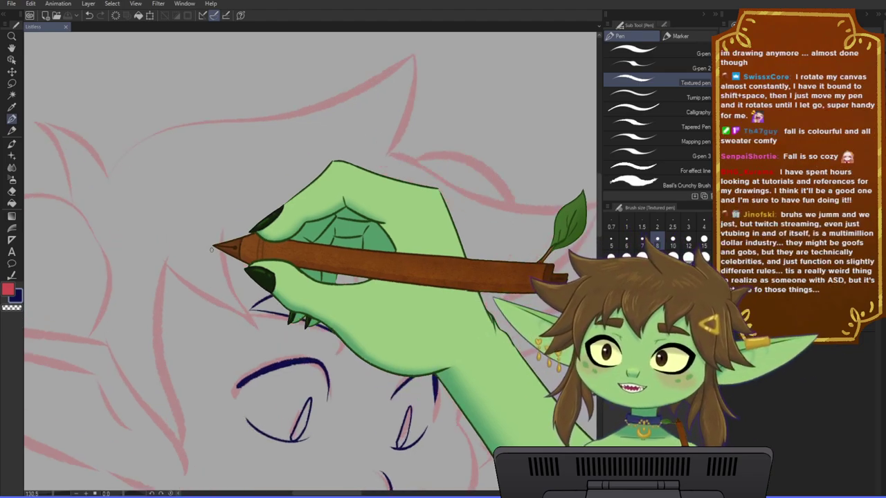
drag(331, 329, 264, 311)
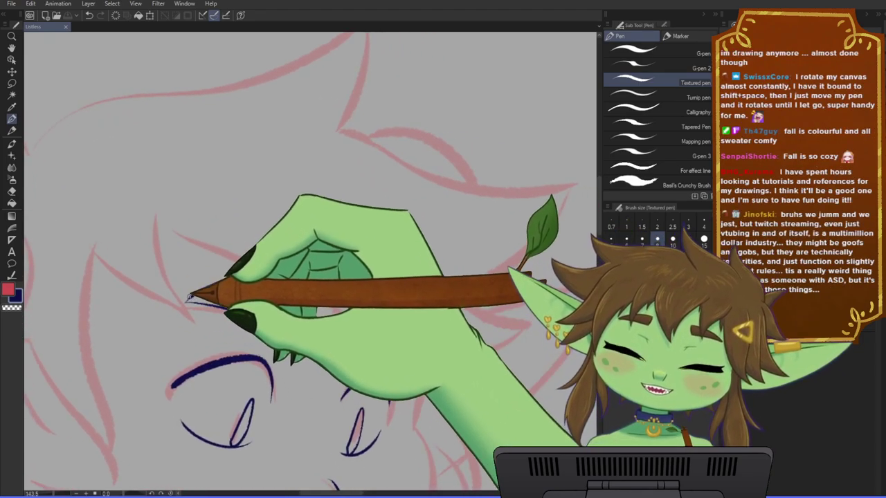
drag(189, 300, 205, 267)
key(ctrl+z)
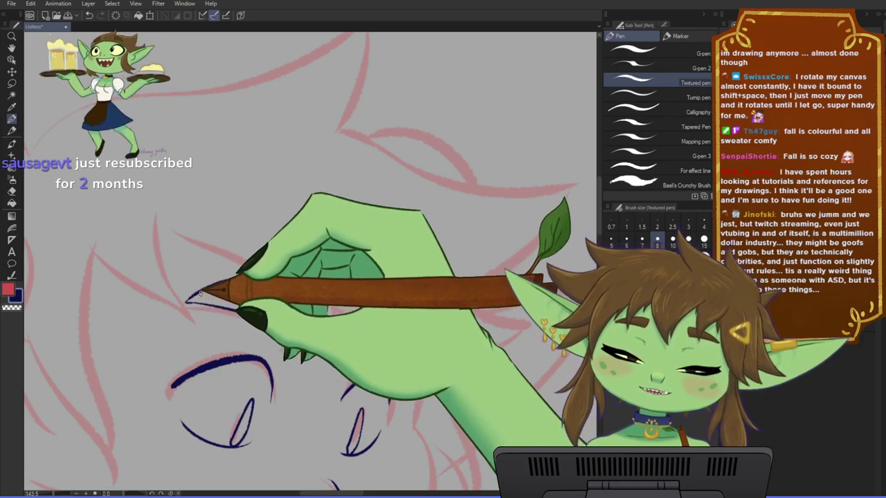
drag(187, 302, 296, 285)
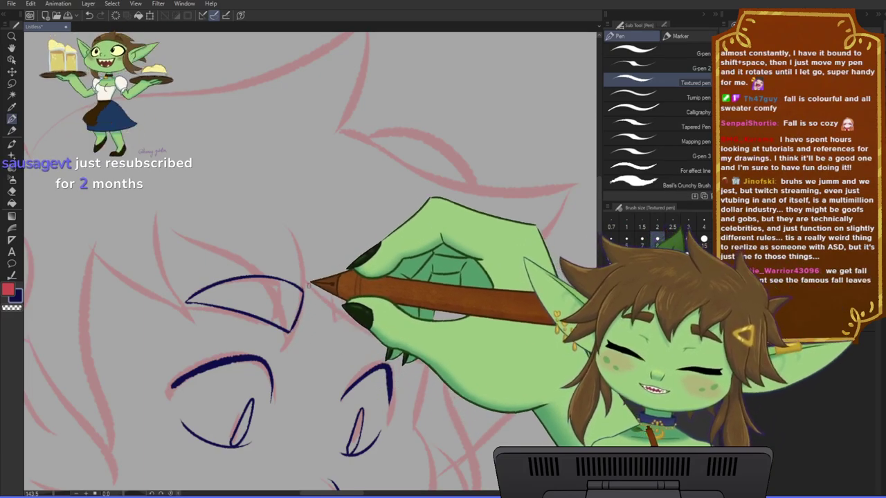
- Outline the far eyebrow in dark blue just below its red sketch, between the hair strands and the far eye
drag(499, 348, 462, 336)
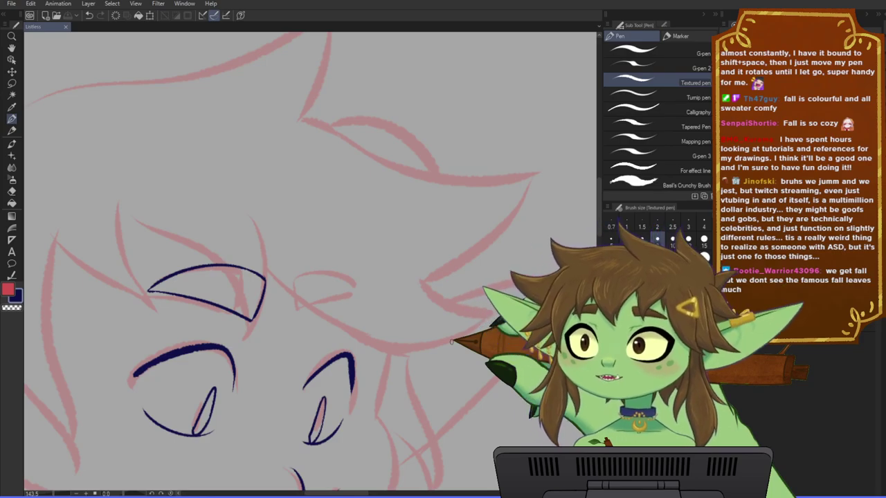
drag(414, 271, 353, 253)
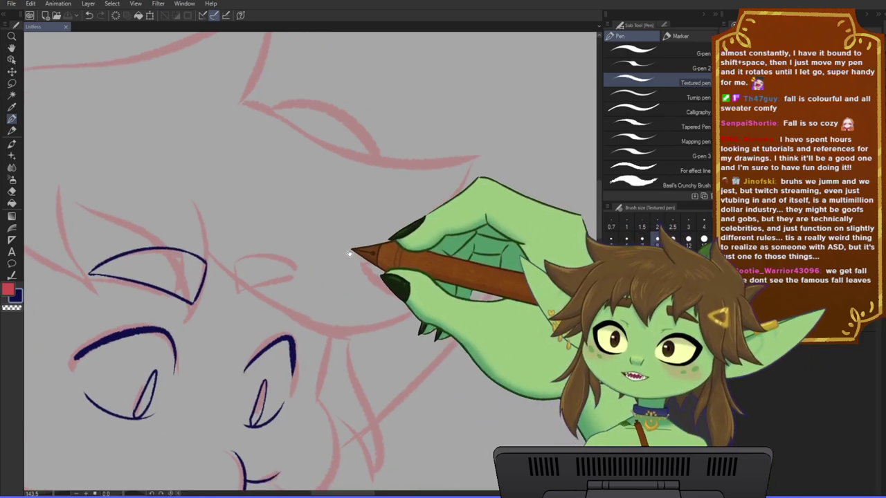
scroll(329, 266, down, 1)
drag(326, 295, 354, 291)
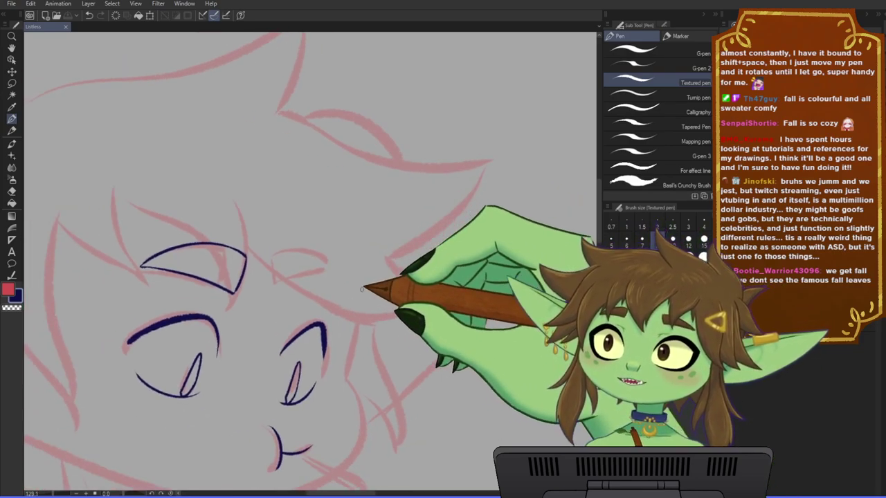
drag(396, 254, 435, 258)
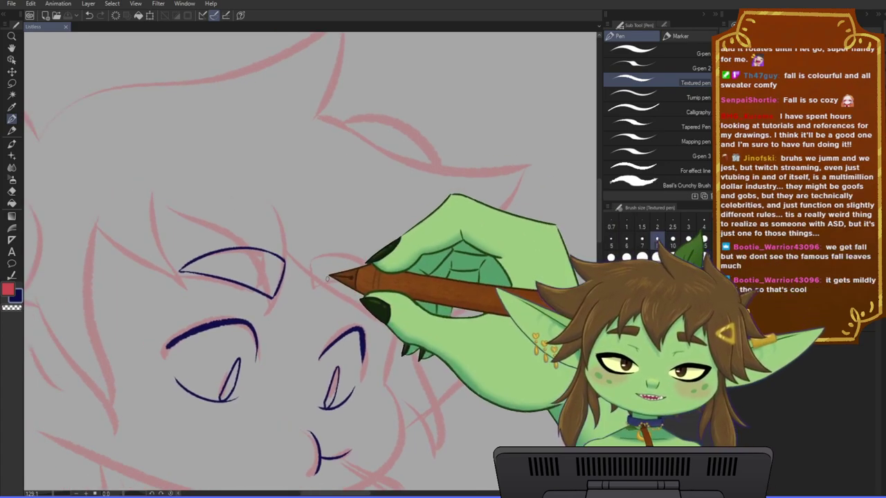
mouse_move(325, 275)
mouse_down()
mouse_move(324, 297)
mouse_move(349, 270)
mouse_move(369, 279)
mouse_up()
key(ctrl+z)
key(ctrl+z)
drag(322, 302, 374, 297)
key(ctrl+z)
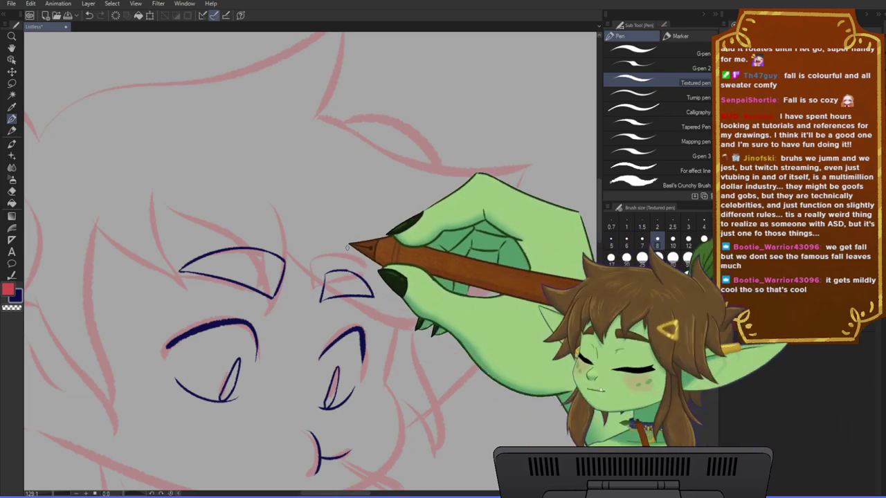
- Lasso the far eyebrow outline, shift it slightly away from the near eyebrow with a free transform, and deselect it
key(m)
mouse_move(374, 253)
mouse_down()
mouse_move(356, 254)
mouse_move(388, 271)
mouse_move(417, 258)
mouse_up()
key(ctrl+t)
click(326, 337)
key(ctrl+d)
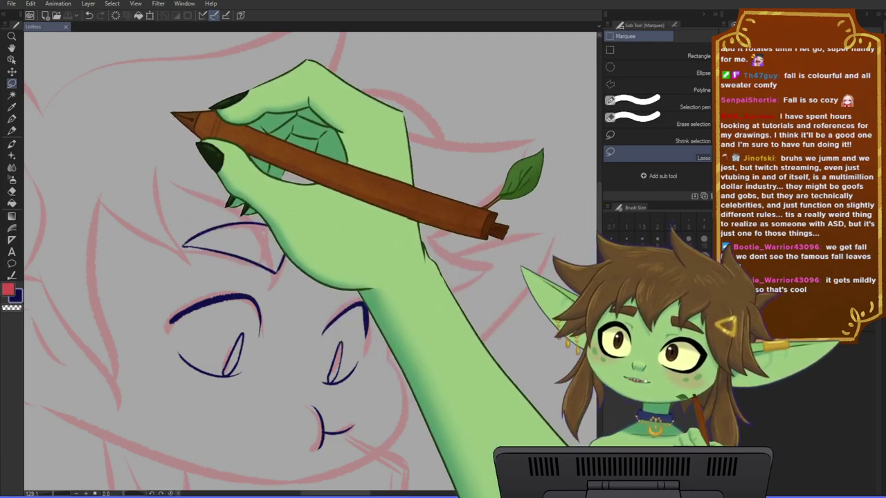
- Examine the inked eyes, eyebrows and mouth on the mirrored canvas at different zoom levels
scroll(250, 163, down, 2)
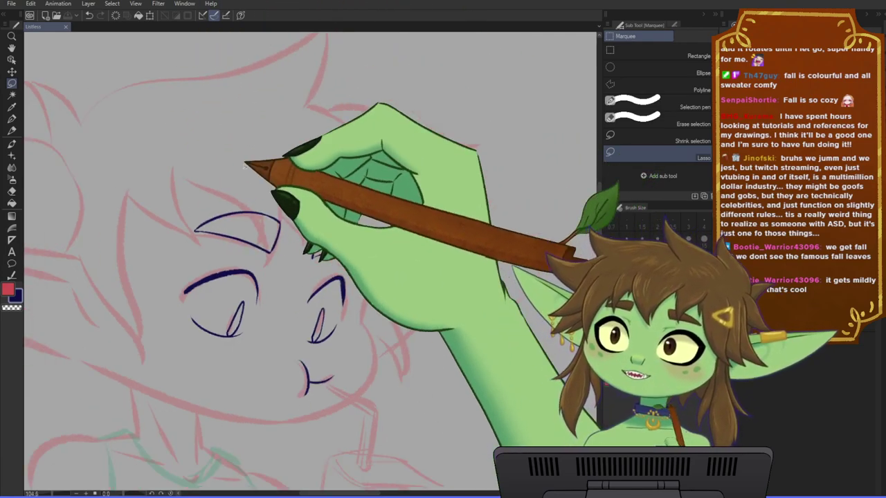
drag(274, 242, 290, 226)
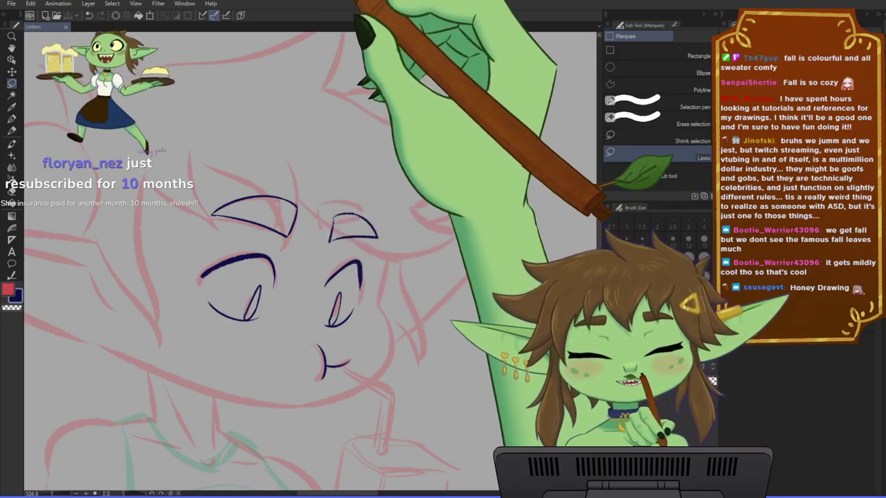
scroll(350, 334, down, 1)
scroll(310, 294, up, 3)
drag(312, 295, 366, 279)
scroll(344, 268, up, 1)
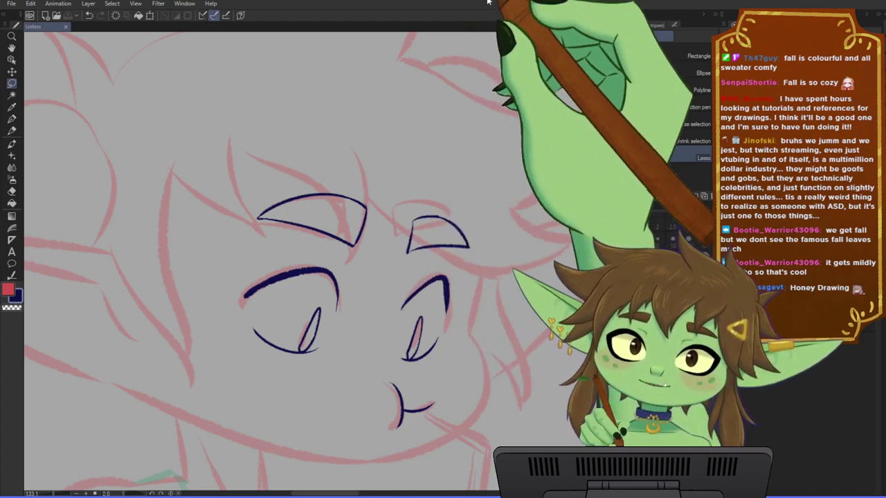
scroll(391, 362, down, 2)
scroll(379, 365, up, 3)
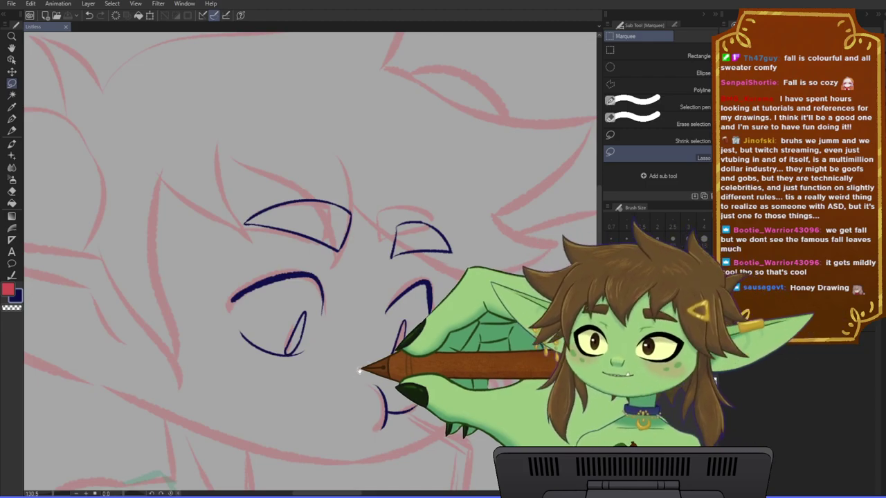
drag(352, 394, 349, 389)
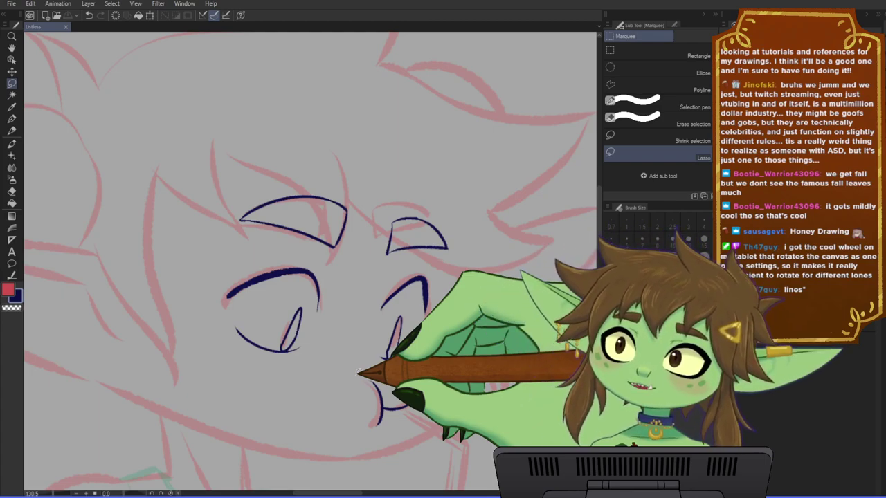
- Look over the inked eyebrows, eyes and mouth against the rest of the head sketch at different zoom levels
scroll(358, 374, up, 3)
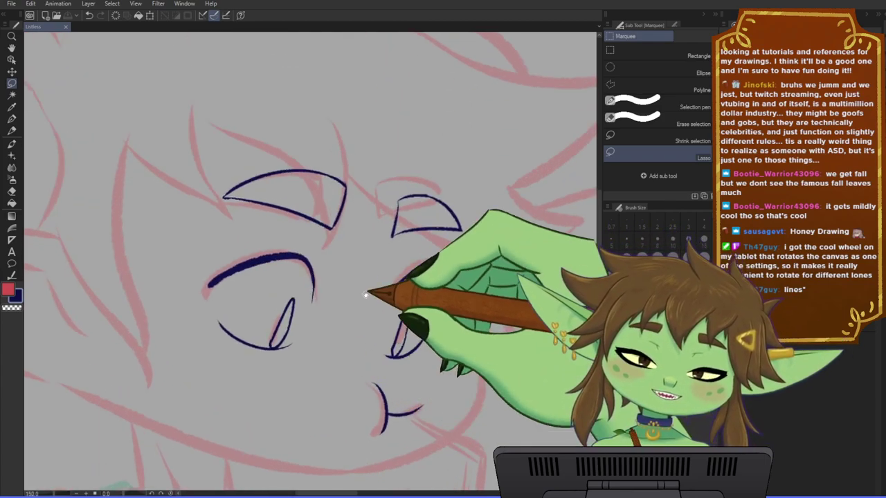
scroll(356, 326, down, 2)
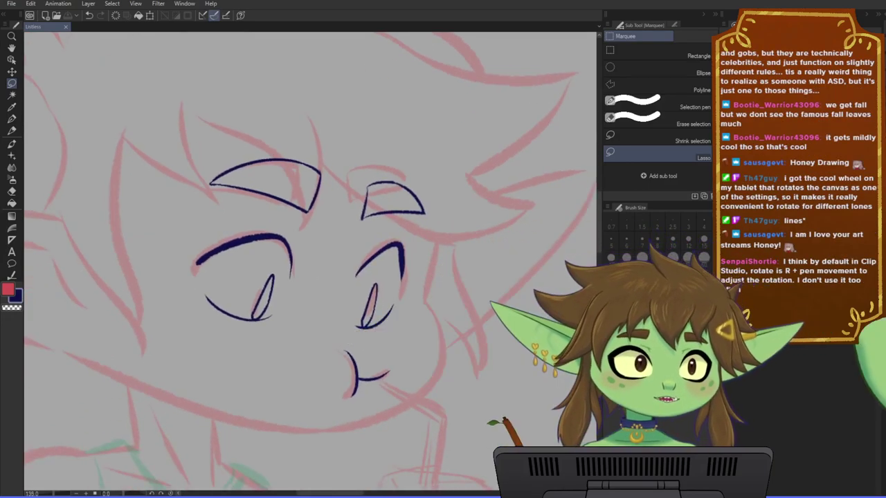
click(716, 380)
click(717, 380)
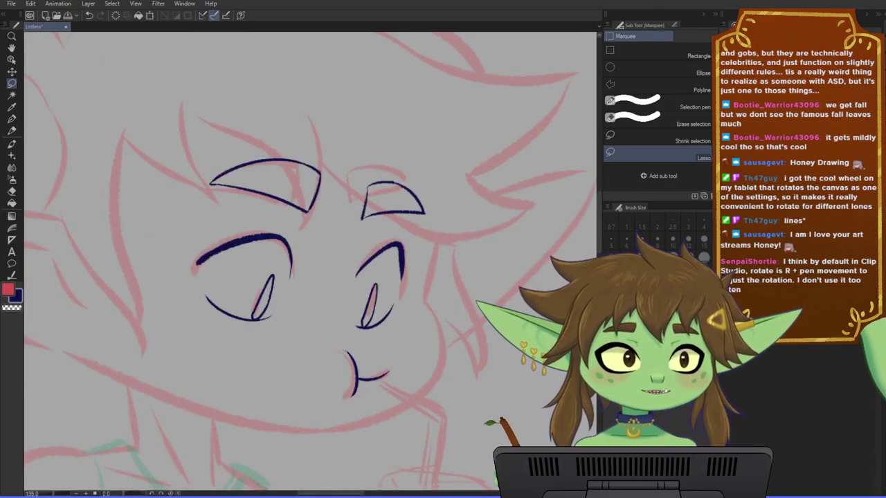
drag(427, 395, 437, 381)
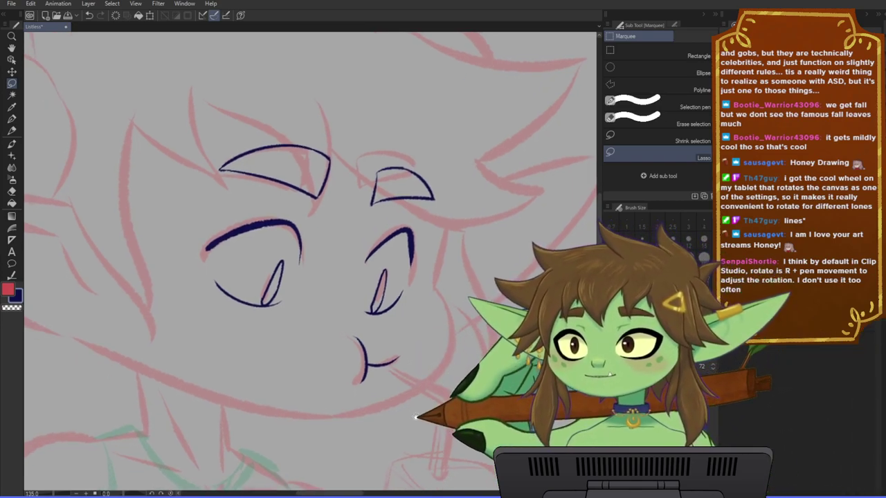
drag(416, 416, 419, 399)
scroll(420, 367, down, 2)
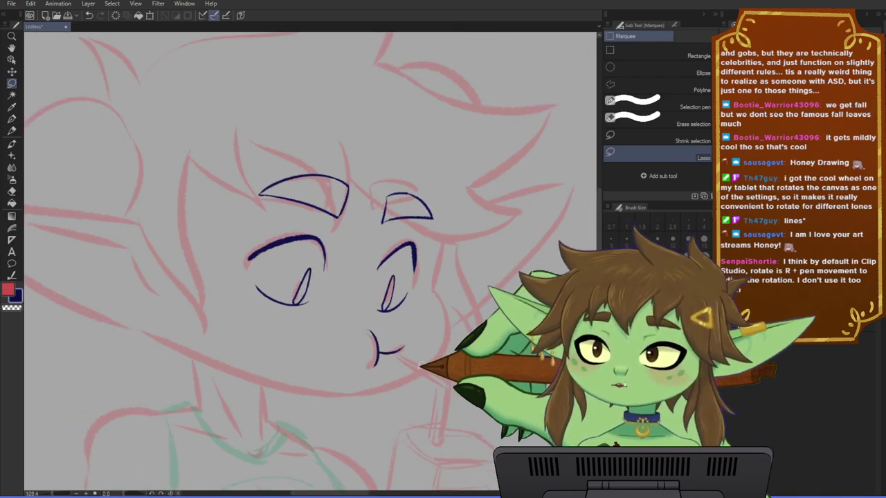
drag(401, 371, 403, 357)
scroll(397, 354, down, 1)
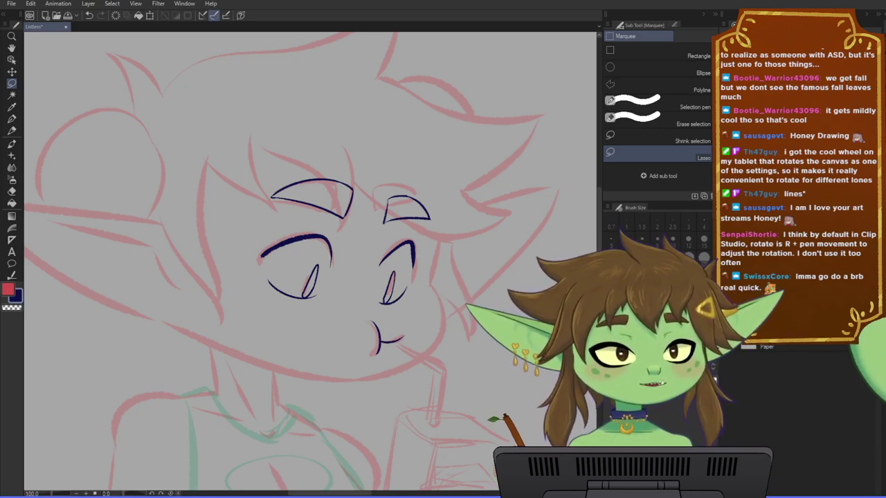
drag(458, 357, 516, 366)
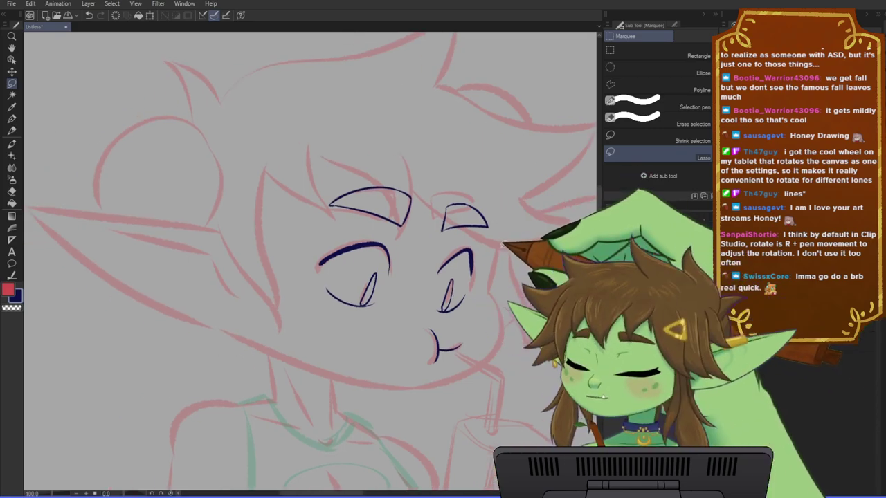
- Ink the far side of the face with the Textured pen, from the forehead past the eye and around the puffed cheek
key(p)
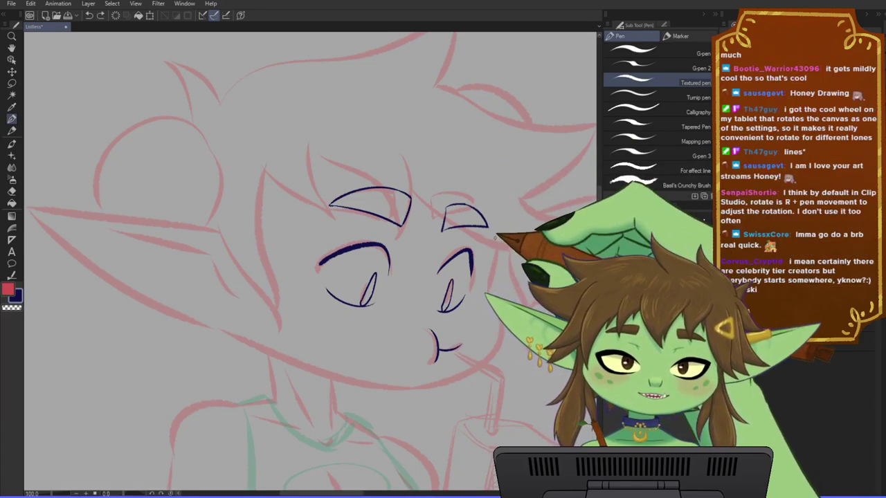
drag(511, 338, 493, 287)
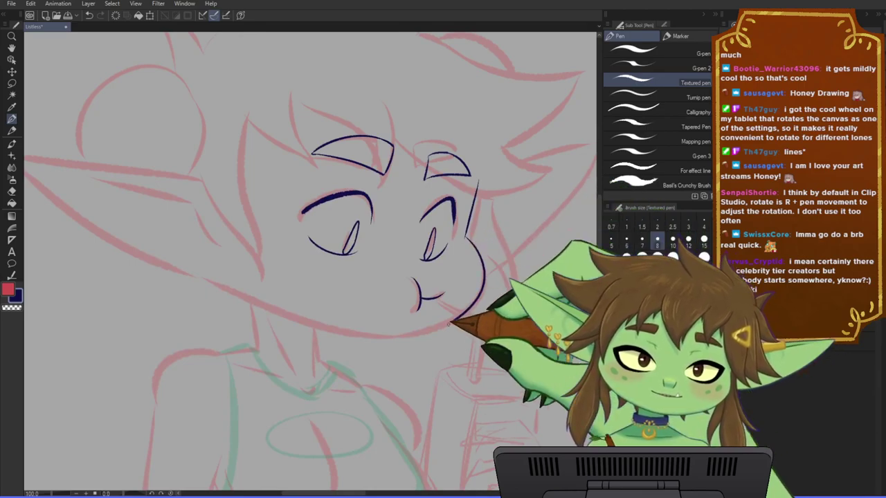
drag(451, 321, 414, 337)
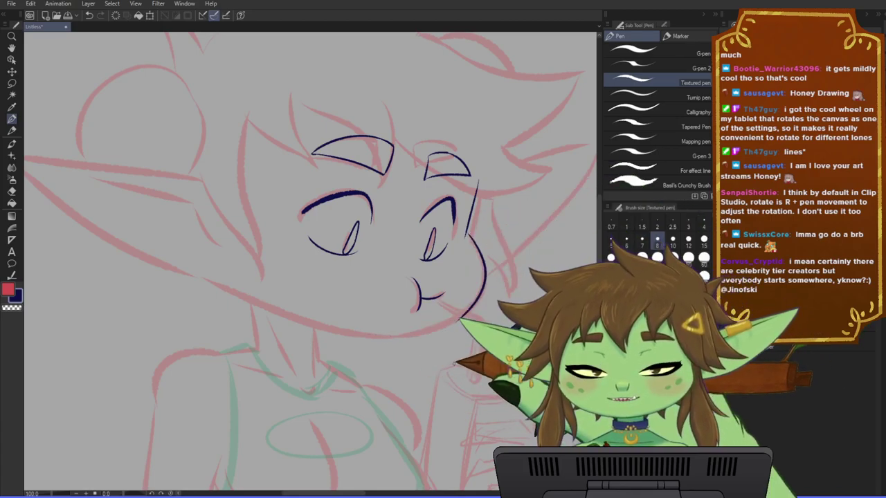
- Mirror the canvas and ink the jawline from the cheek under the chin toward the near ear
key(h)
drag(391, 360, 424, 359)
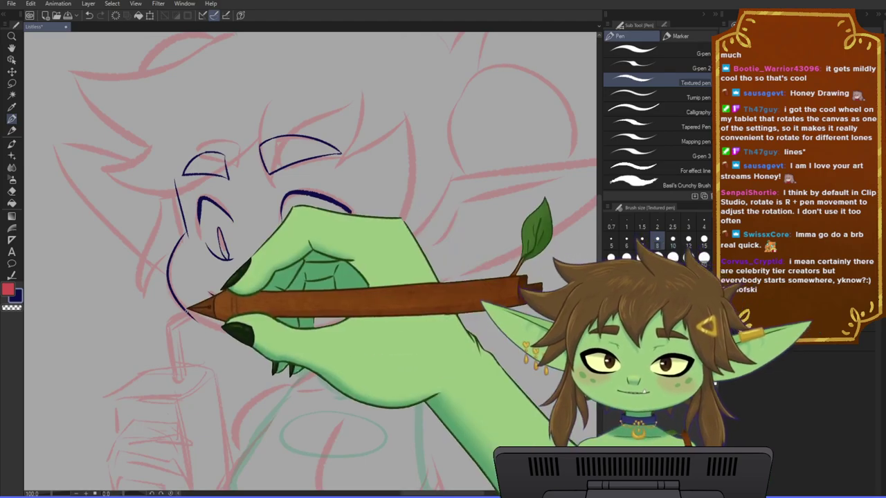
drag(186, 307, 259, 332)
key(ctrl+z)
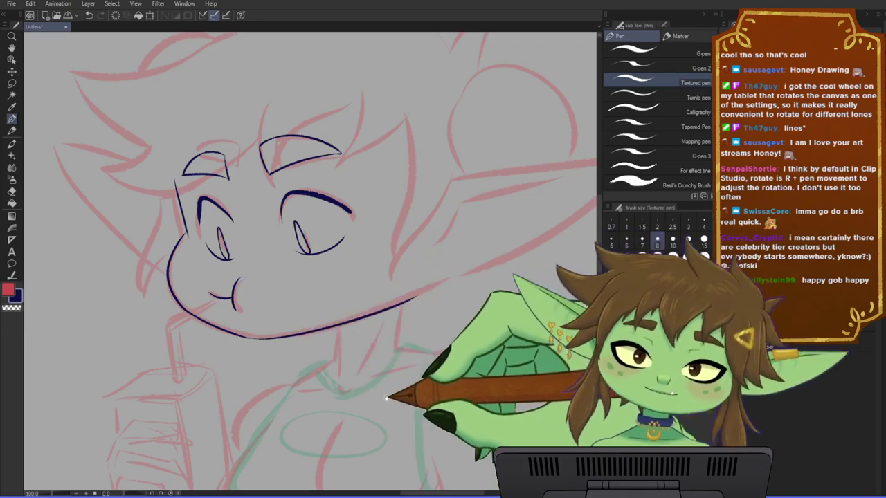
- Ink the near ear's long upper and lower edges, with the fold lines inside it
mouse_move(399, 374)
mouse_down()
mouse_move(357, 426)
mouse_move(276, 443)
mouse_up()
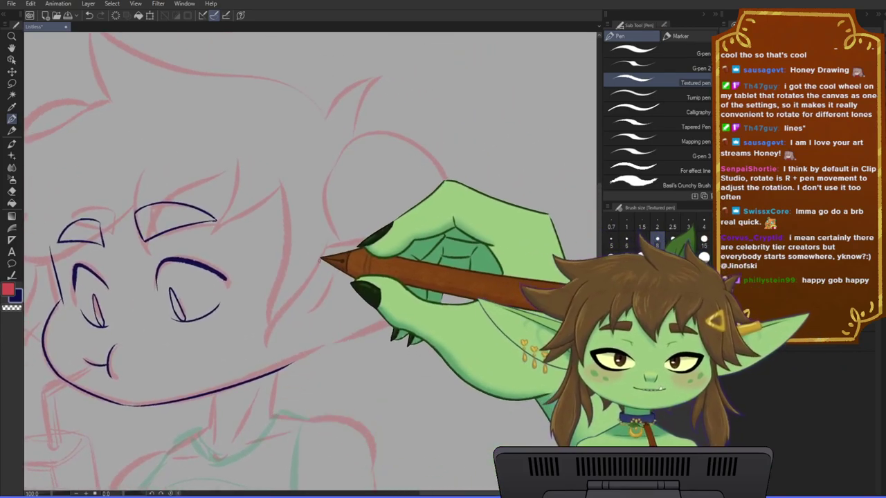
mouse_move(323, 258)
mouse_down()
mouse_move(518, 224)
mouse_move(493, 246)
mouse_move(283, 346)
mouse_move(325, 294)
mouse_move(458, 239)
mouse_up()
key(ctrl+z)
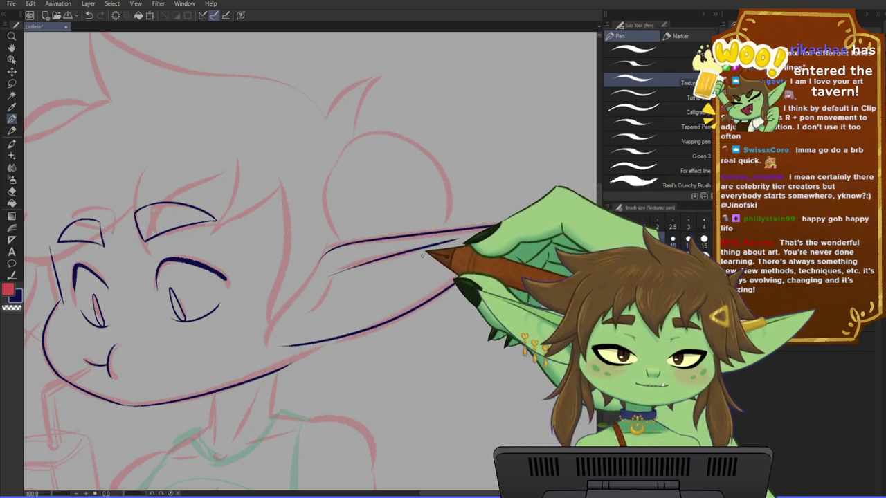
mouse_move(337, 275)
mouse_down()
mouse_move(310, 303)
mouse_move(383, 259)
mouse_up()
key(ctrl+z)
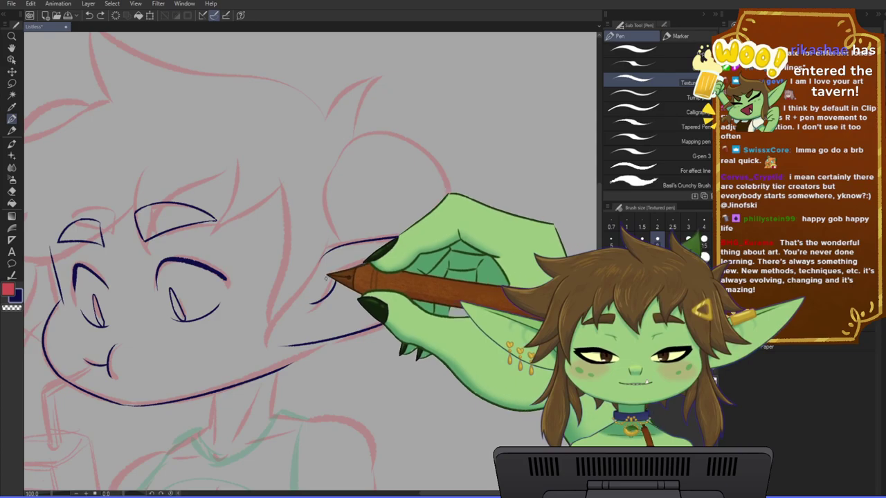
drag(327, 278, 376, 260)
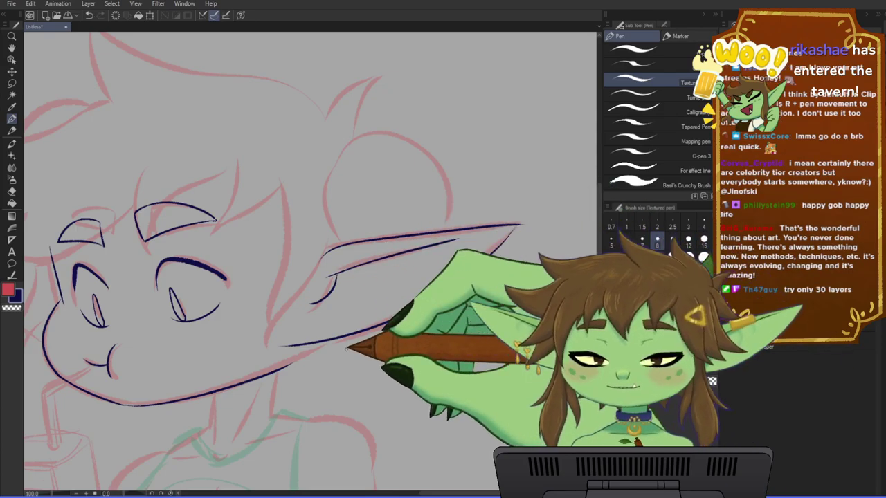
- Redraw the back of the jaw so it rises to the ear's base, and join the ear's lower edge to it
drag(277, 344, 320, 340)
key(ctrl+z)
drag(282, 369, 323, 338)
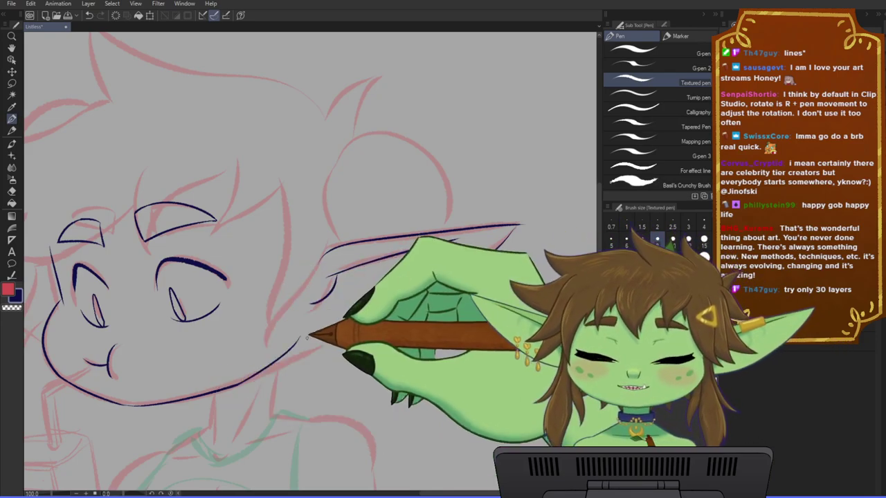
drag(300, 337, 334, 339)
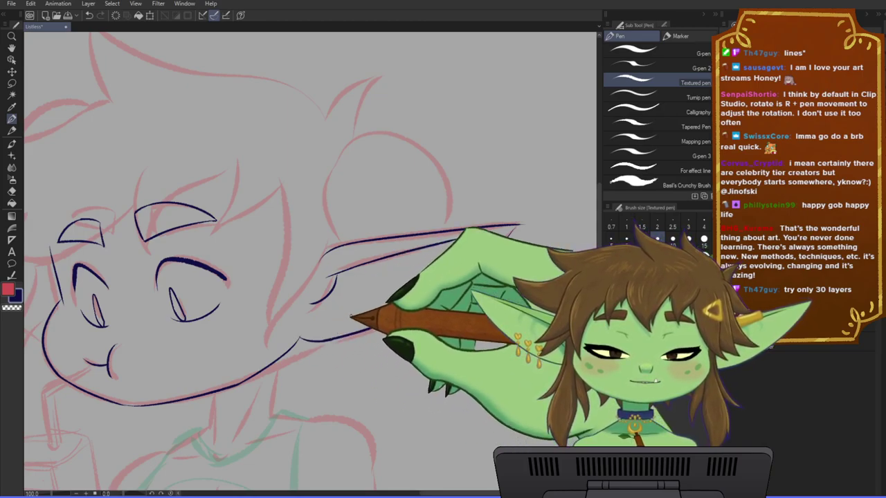
mouse_move(412, 309)
mouse_down()
mouse_move(496, 339)
mouse_move(477, 336)
mouse_up()
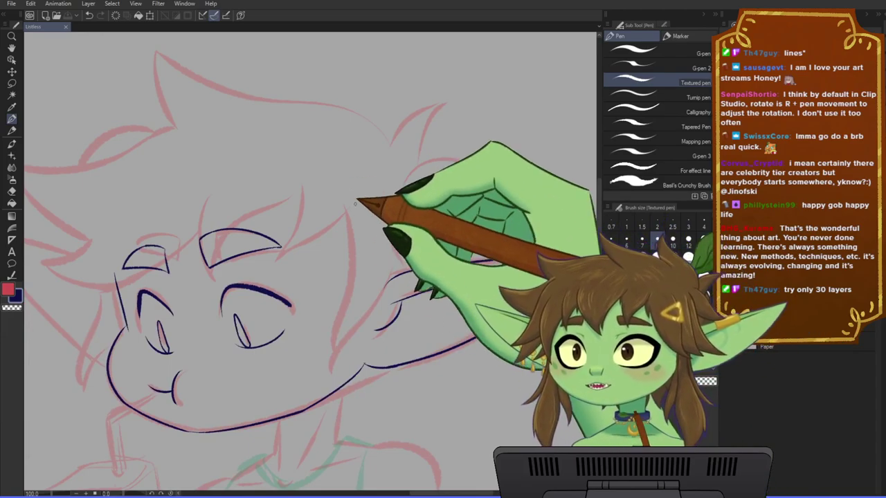
- Undo the rear jaw stroke, redraw it as a smoother curve meeting the ear's lower edge, and save the drawing
mouse_move(315, 185)
mouse_down()
mouse_move(313, 197)
mouse_move(379, 222)
mouse_up()
key(r)
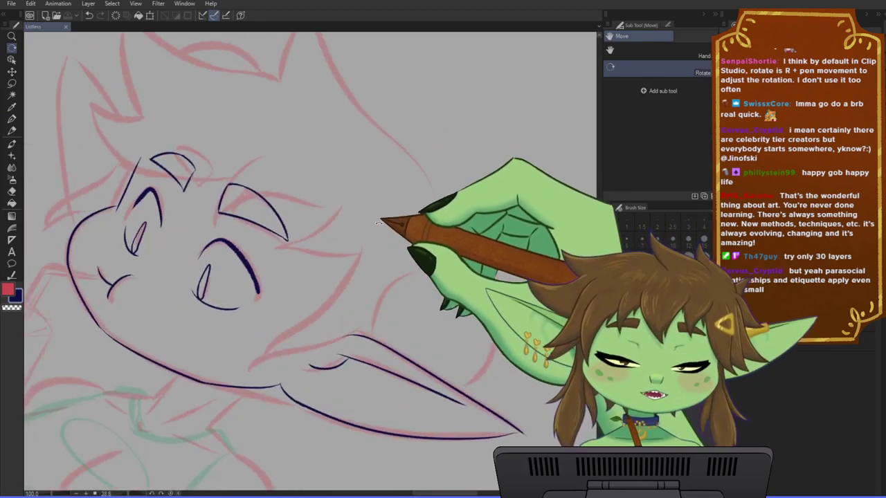
key(p)
key(ctrl+z)
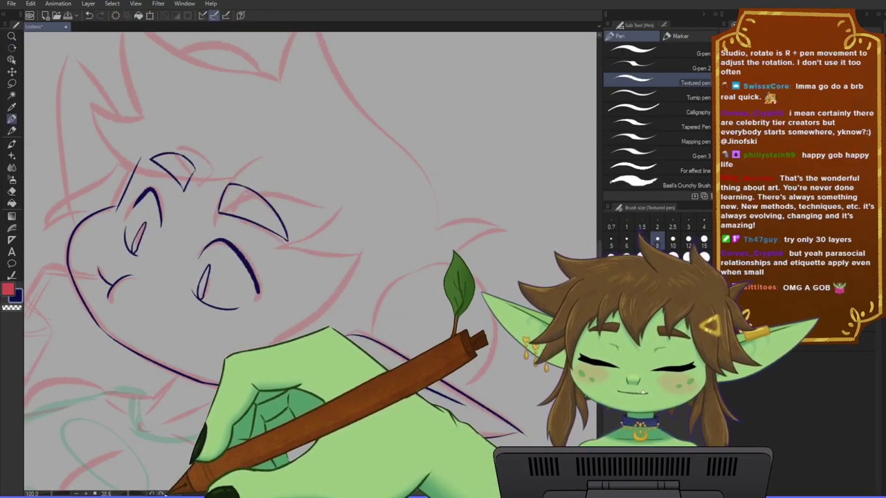
click(170, 493)
mouse_move(309, 417)
mouse_down()
mouse_move(322, 350)
mouse_move(376, 307)
mouse_up()
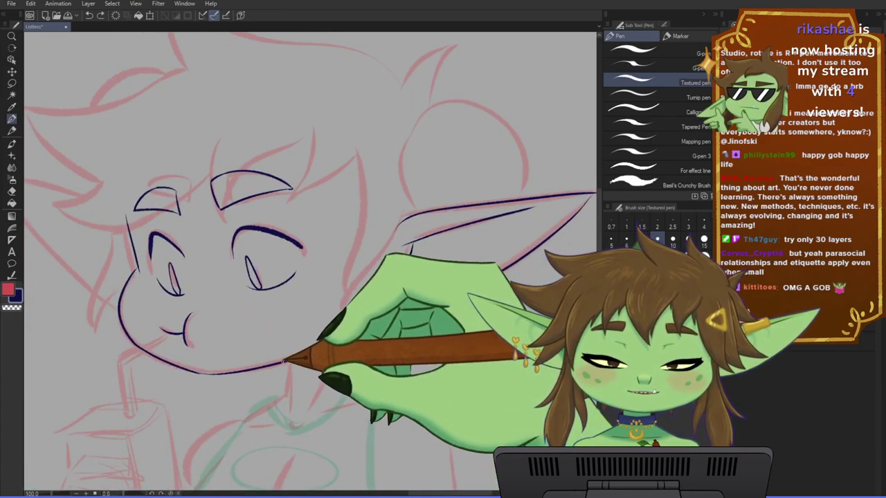
drag(288, 359, 349, 330)
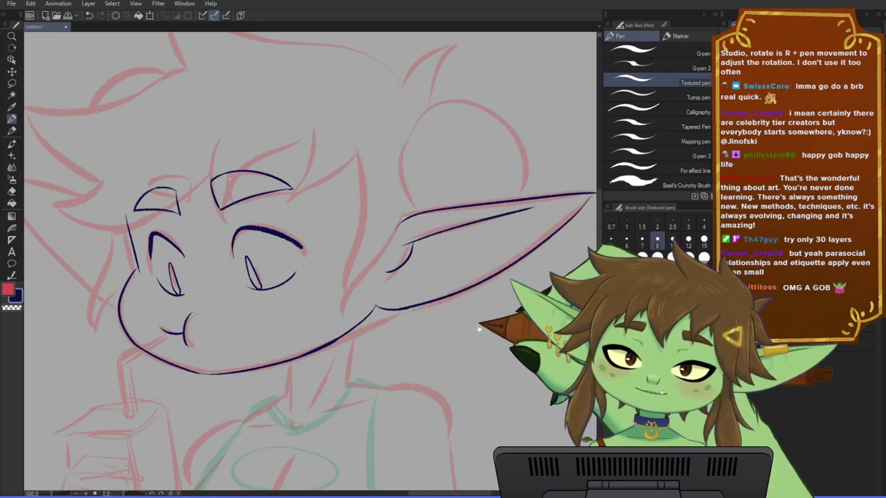
drag(479, 329, 496, 334)
key(ctrl+s)
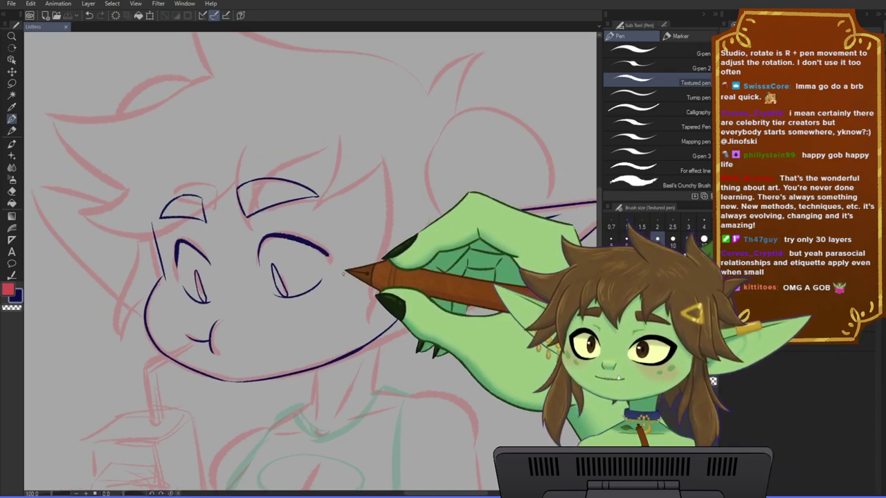
- Examine the inked face and ear together with the hair sketch at different zoom levels
mouse_move(311, 249)
mouse_down()
mouse_move(232, 250)
mouse_move(348, 273)
mouse_up()
drag(343, 241, 350, 286)
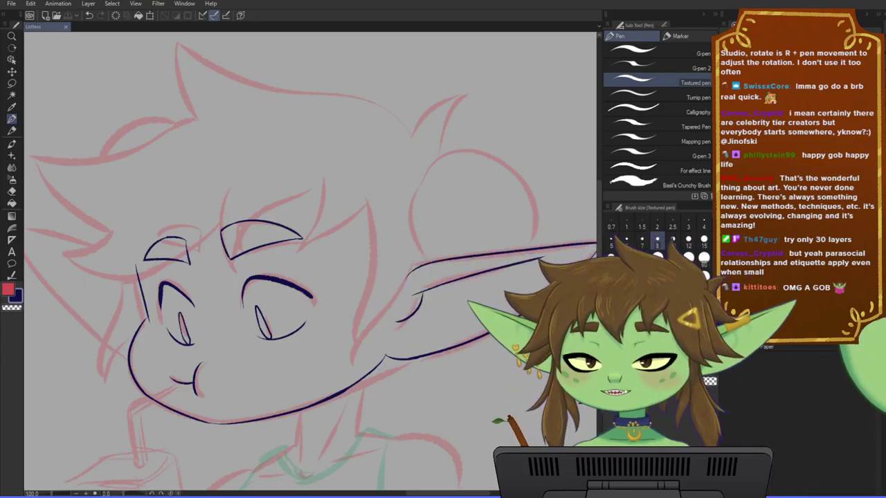
drag(415, 262, 410, 274)
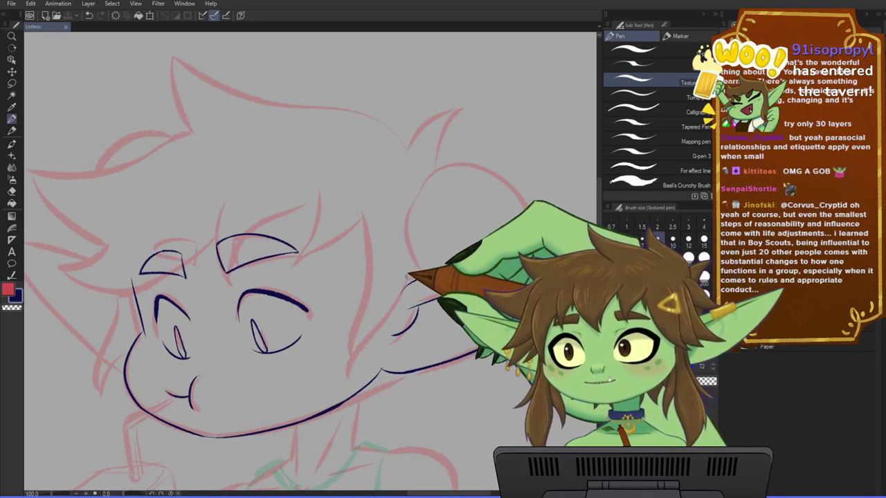
scroll(407, 277, up, 1)
drag(293, 294, 306, 287)
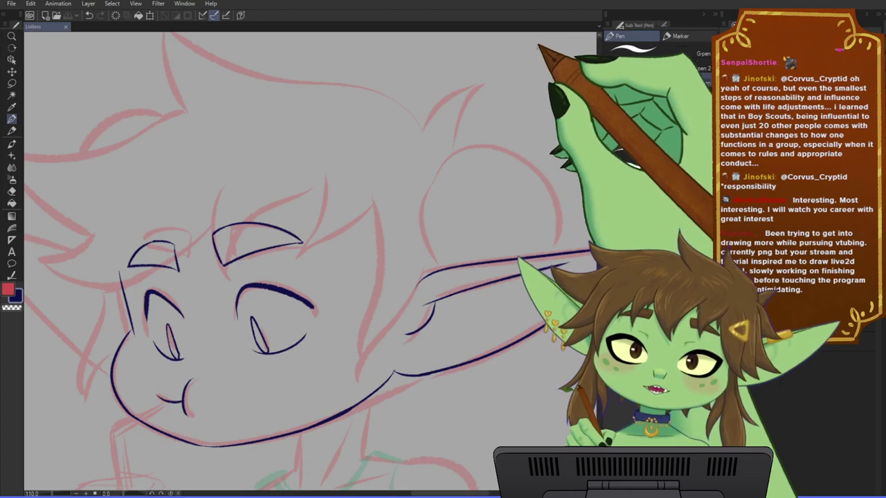
scroll(474, 285, down, 2)
mouse_move(376, 286)
mouse_down()
mouse_move(411, 295)
mouse_move(368, 270)
mouse_up()
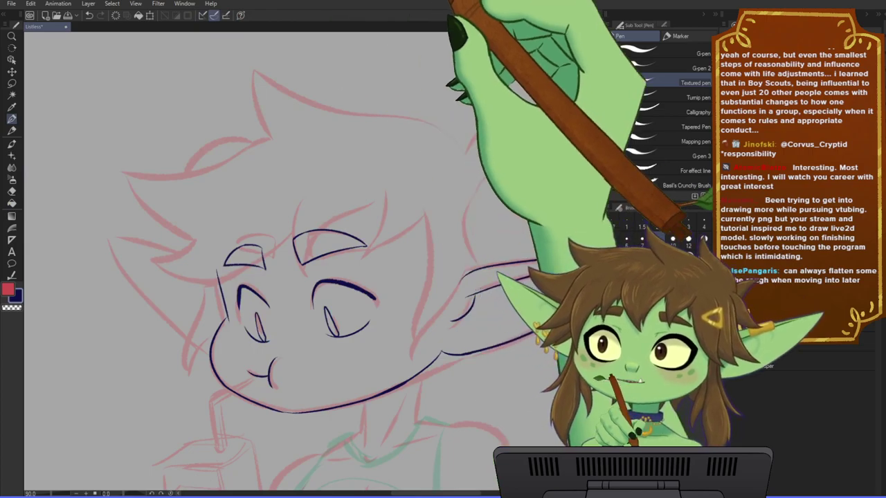
drag(335, 215, 346, 197)
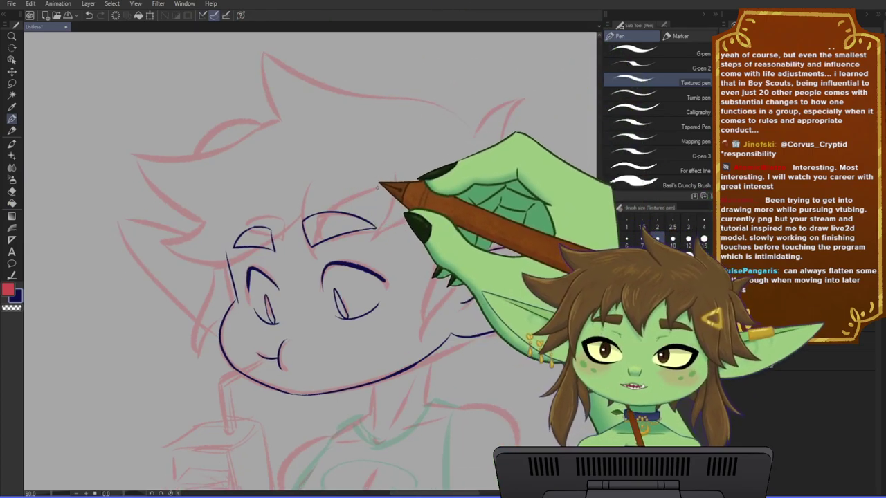
scroll(377, 187, down, 2)
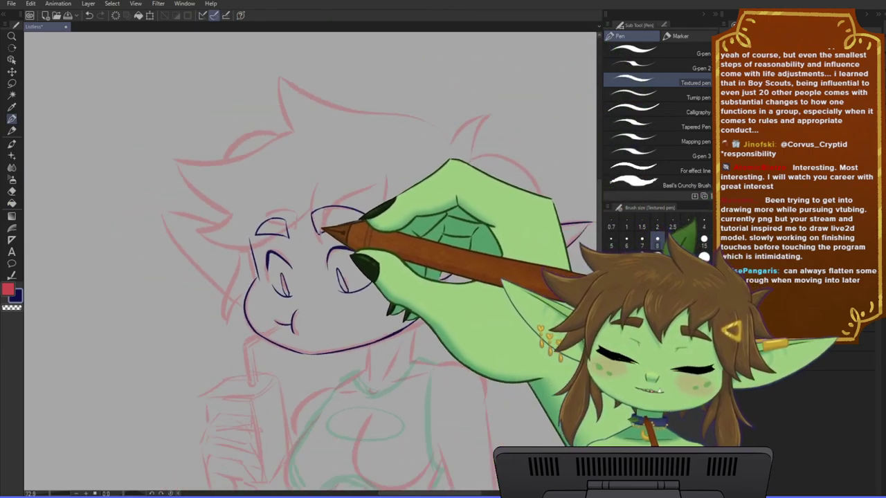
scroll(312, 236, up, 2)
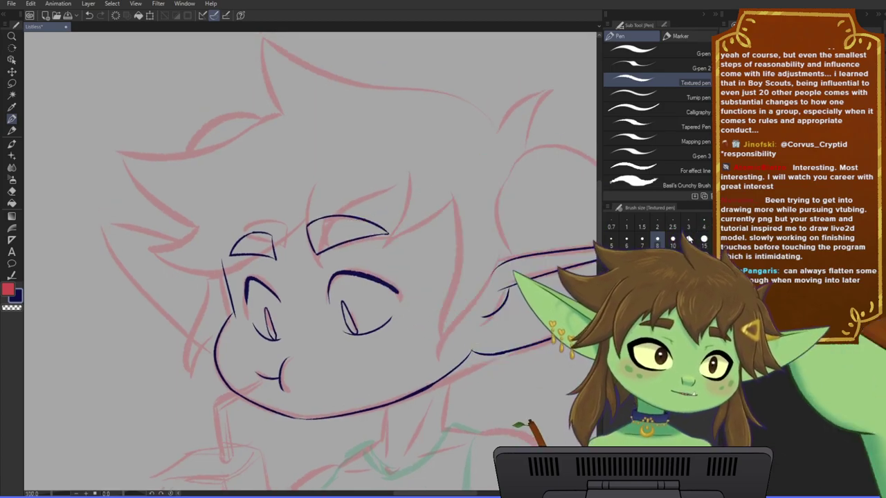
- Ink the hair strand beside the near eyebrow and the pointed side lock hanging between the near eye and the ear
drag(500, 343, 494, 372)
drag(403, 211, 393, 286)
key(ctrl+z)
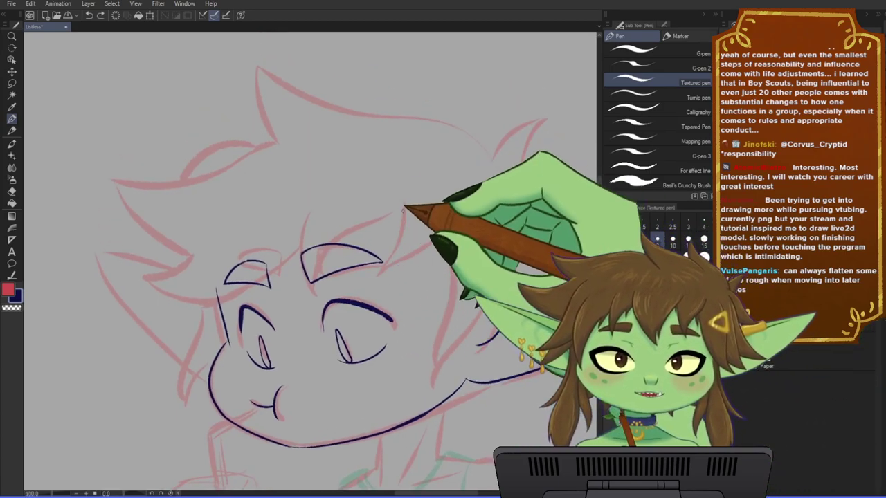
drag(404, 210, 391, 285)
key(ctrl+z)
mouse_move(407, 205)
mouse_down()
mouse_move(389, 286)
mouse_move(432, 367)
mouse_up()
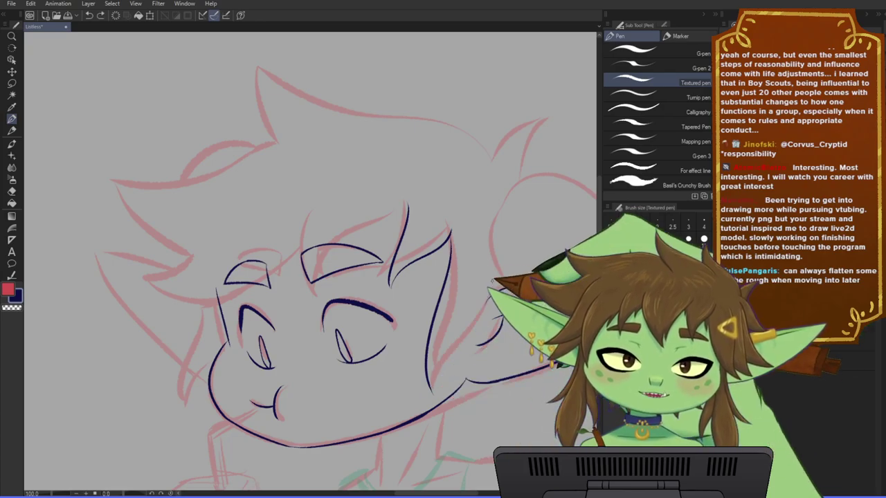
drag(493, 285, 427, 394)
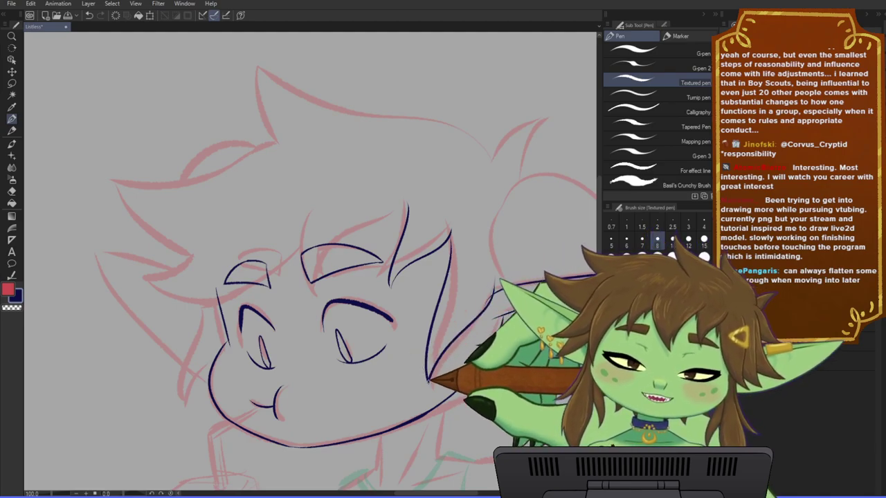
drag(385, 252, 381, 298)
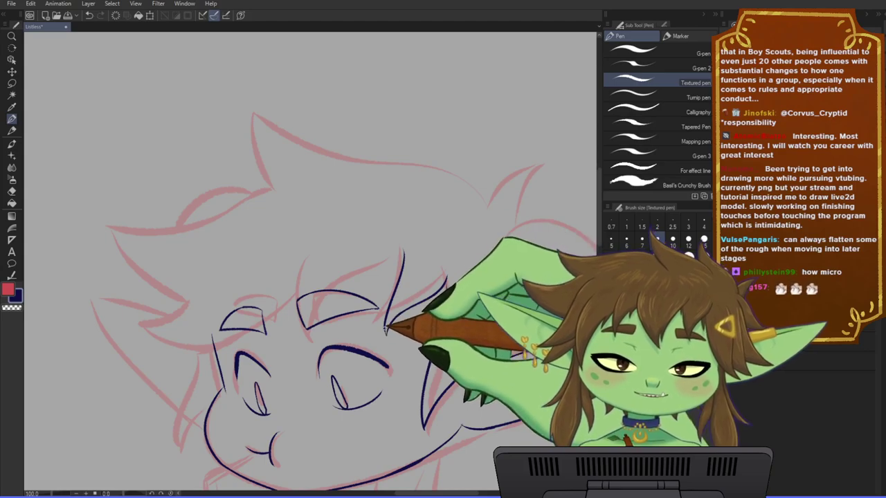
- Ink the fringe strand sweeping across the near eyebrow and its second edge meeting it in a point between the eyes, and save the drawing
drag(449, 297, 439, 309)
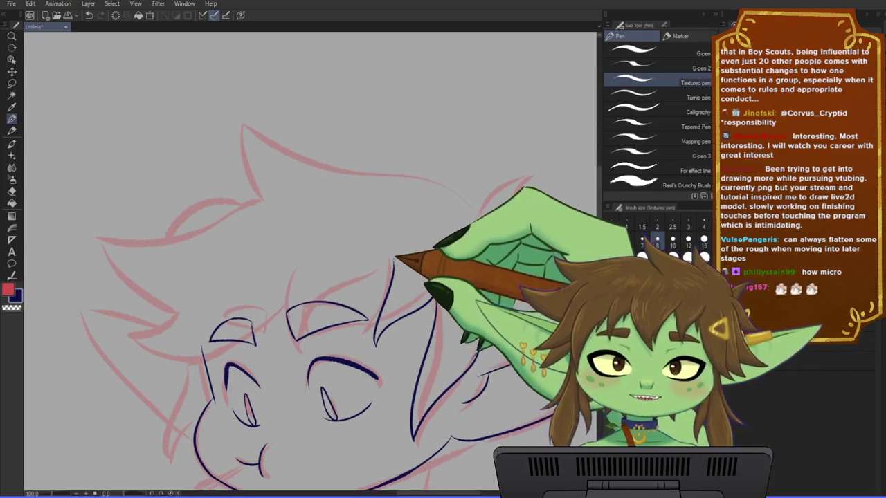
drag(393, 266, 294, 370)
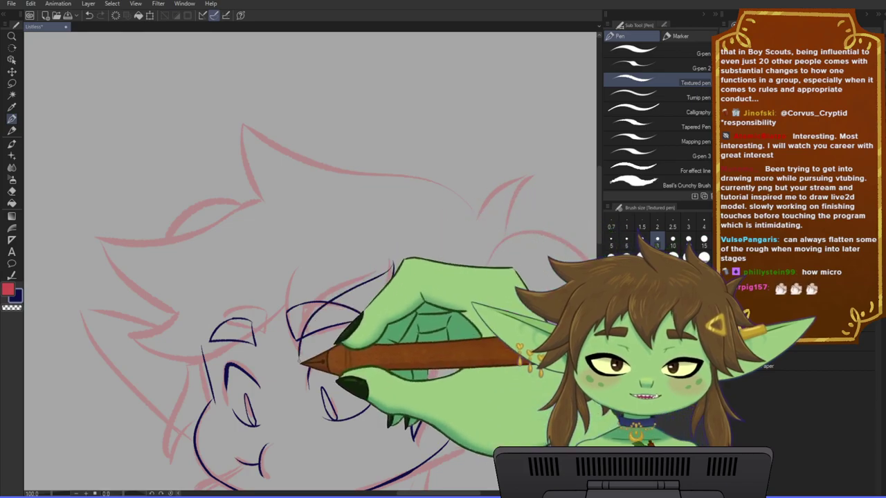
drag(290, 261, 299, 359)
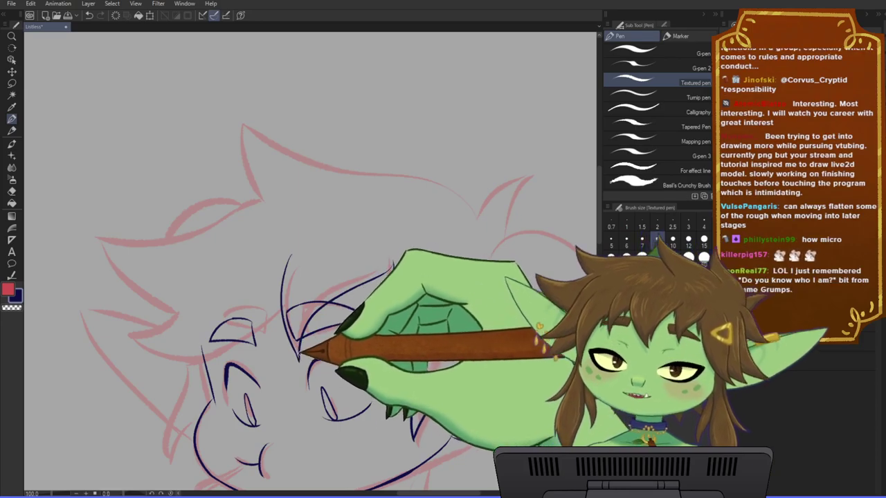
drag(360, 412, 382, 398)
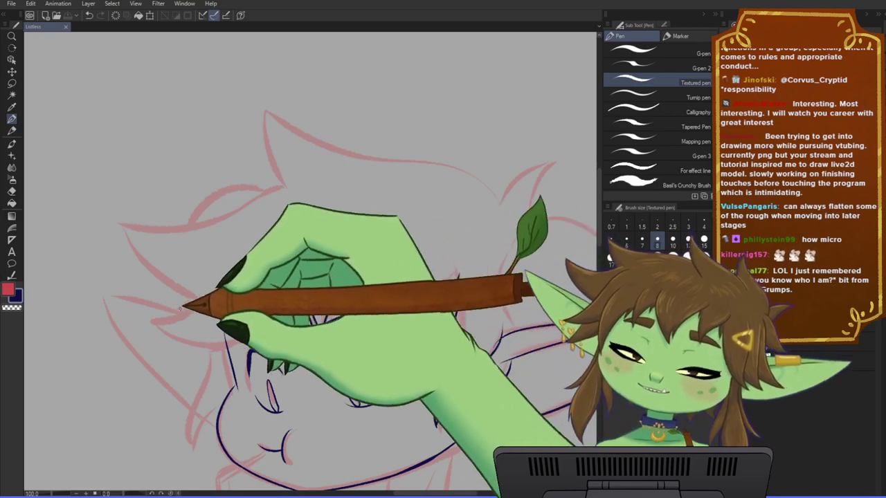
- Ink the swept fringe lock over the far eyebrow, drawing its long lower edge and its shorter upper edge from a shared tip
drag(206, 138, 240, 154)
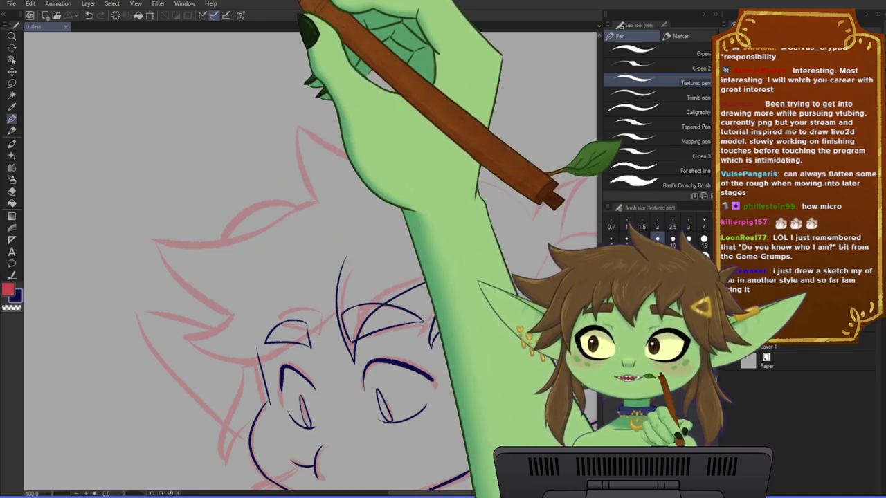
drag(291, 353, 375, 329)
scroll(362, 335, up, 2)
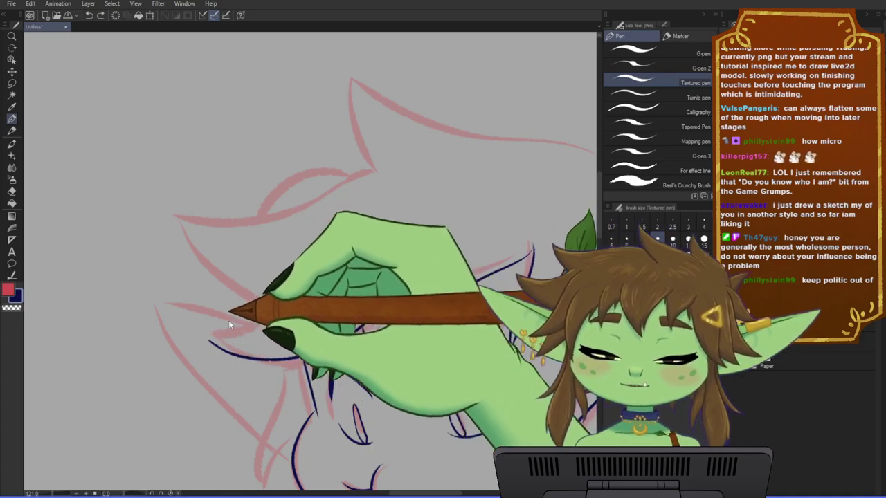
key(ctrl+z)
drag(211, 342, 309, 273)
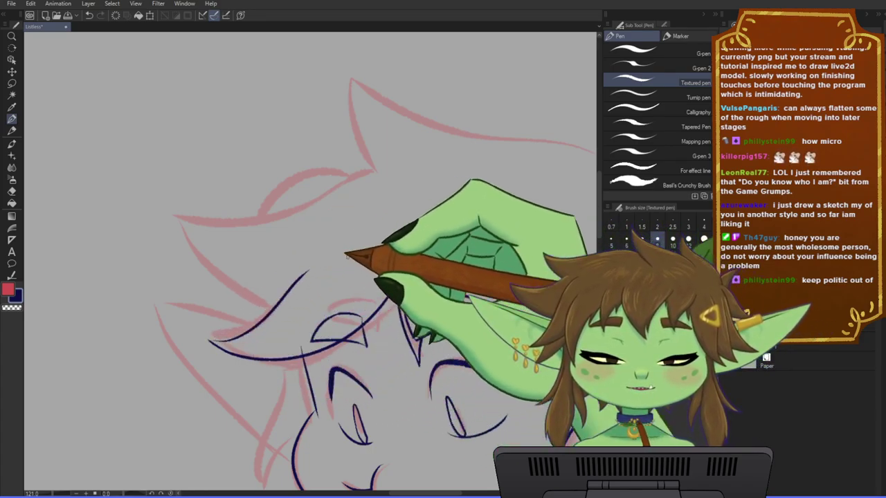
- Ink the large pointed hair lock jutting out above the far eyebrow lock, with its lower edge and the upper edge rising toward the crown
drag(403, 295, 397, 331)
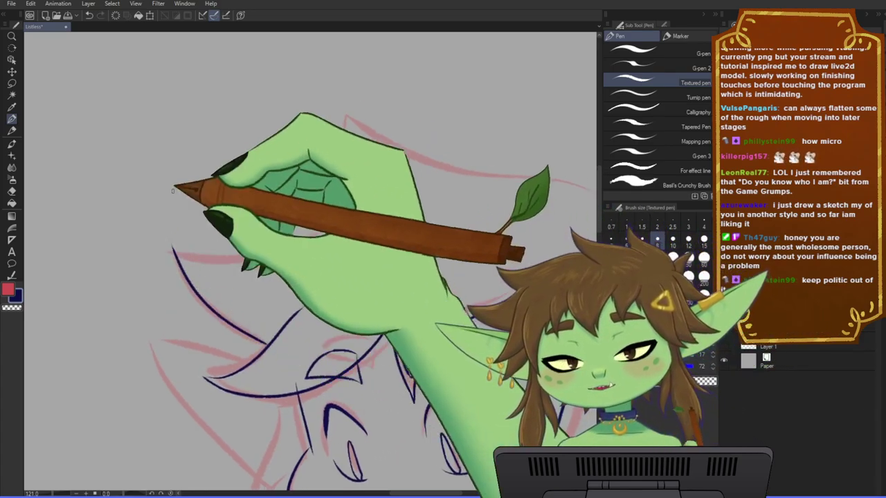
drag(172, 247, 266, 342)
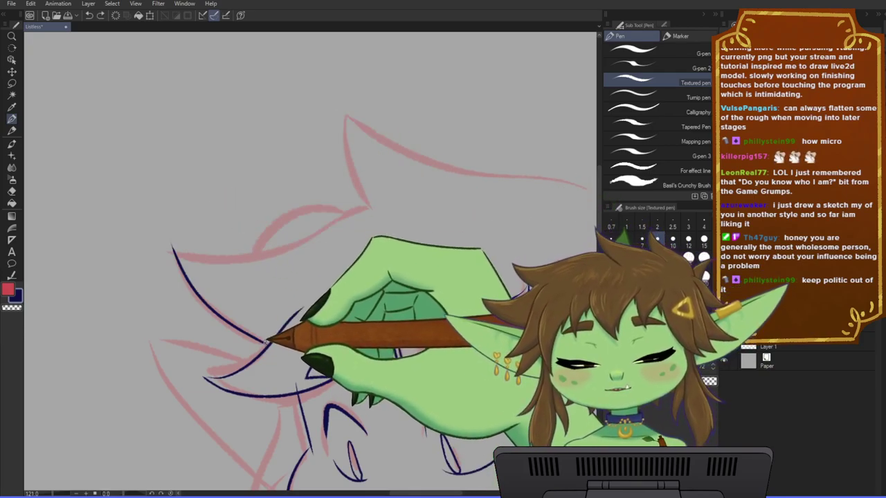
drag(320, 297, 344, 332)
mouse_move(205, 295)
mouse_down()
mouse_move(290, 287)
mouse_move(404, 241)
mouse_up()
- Ink the pointed crest at the front of the crown and continue its back edge as the long curve over the top of the head
drag(483, 319, 352, 340)
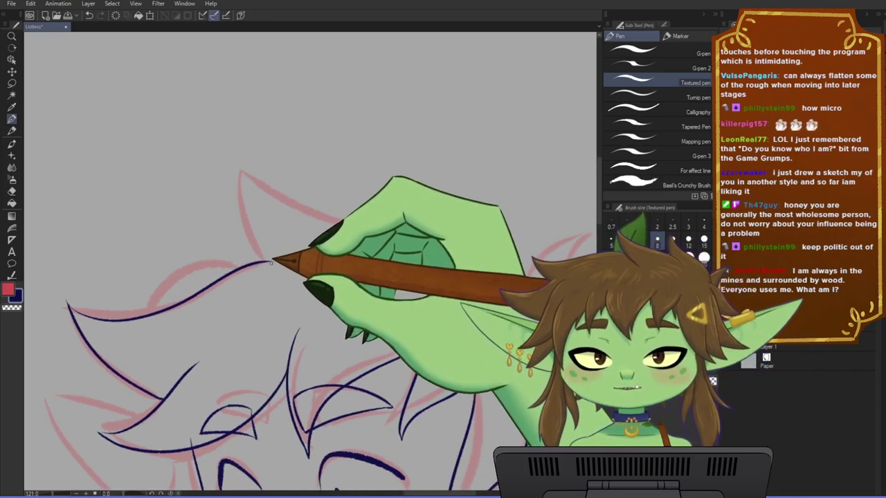
drag(271, 262, 245, 165)
drag(365, 212, 318, 173)
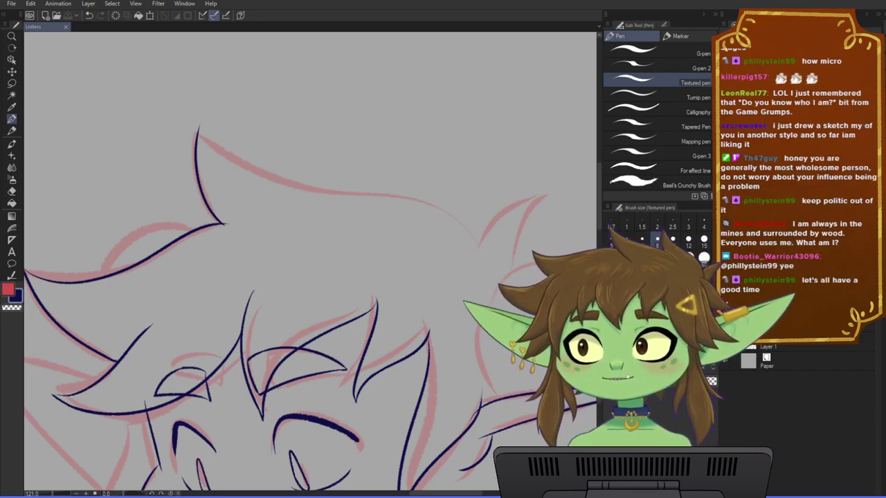
drag(232, 208, 217, 188)
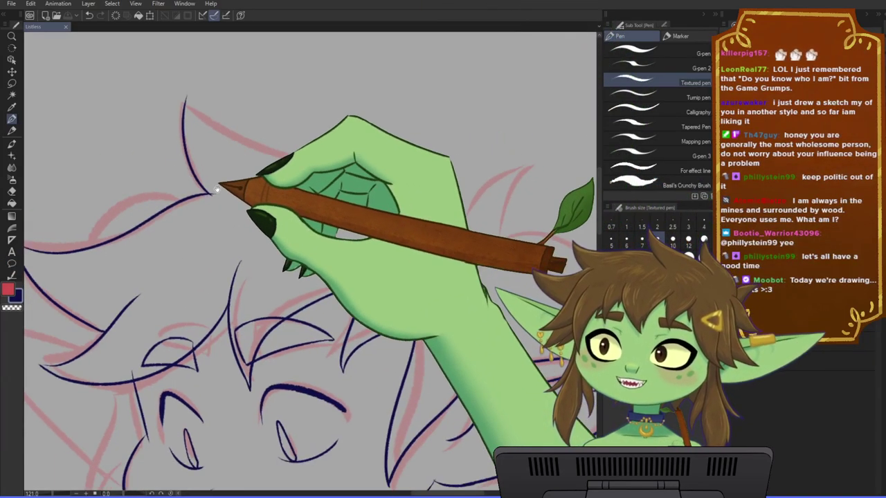
scroll(311, 216, down, 1)
mouse_move(323, 224)
mouse_down()
mouse_move(432, 291)
mouse_move(371, 228)
mouse_up()
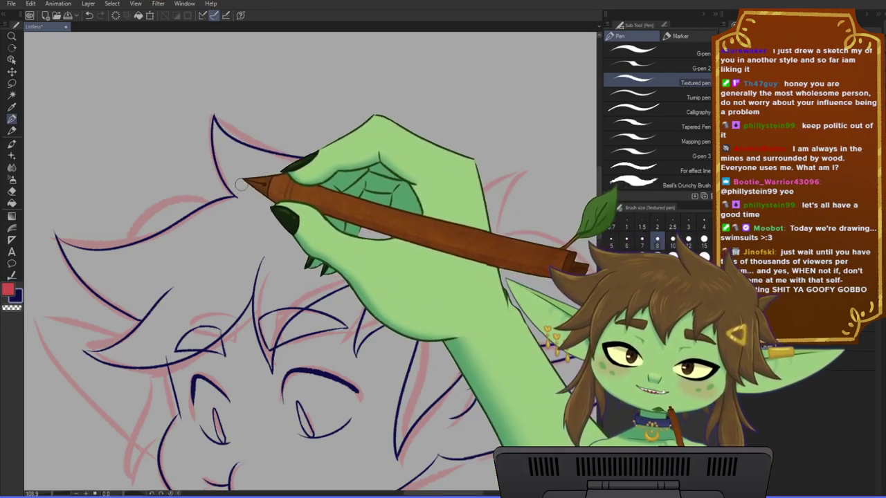
- Ink both edges of the small curved tuft at the back of the crown and save the drawing
mouse_move(452, 352)
mouse_down()
mouse_move(394, 373)
mouse_move(322, 377)
mouse_up()
mouse_move(336, 239)
mouse_down()
mouse_move(367, 203)
mouse_move(398, 194)
mouse_up()
drag(367, 263, 407, 188)
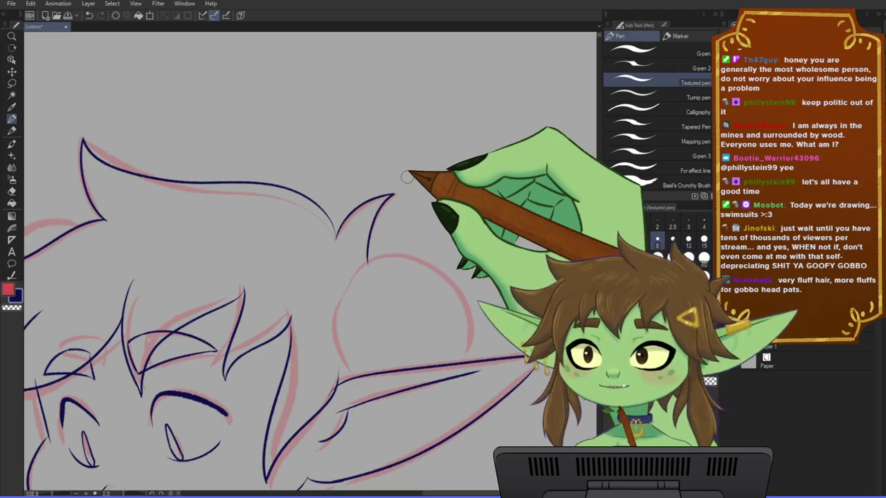
drag(356, 216, 357, 181)
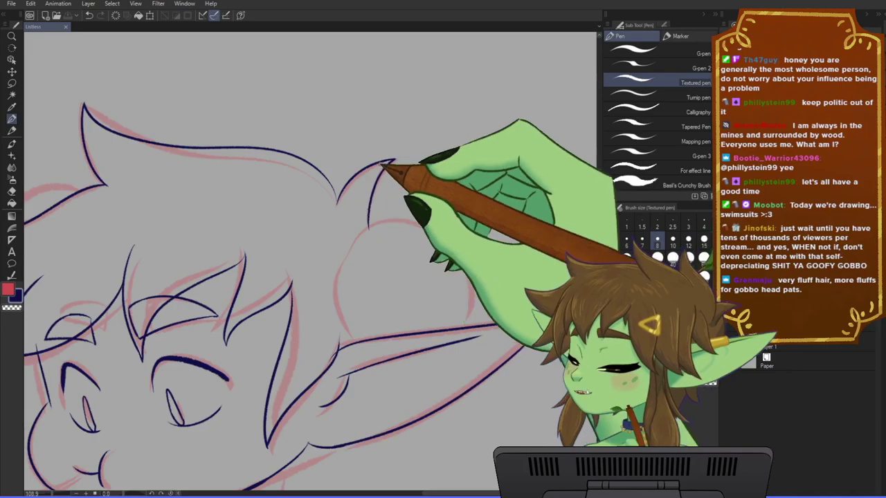
- Ink the round outline of the hair bun above the near ear, redrawing it as one curve ending at the ear's upper edge
scroll(377, 373, up, 3)
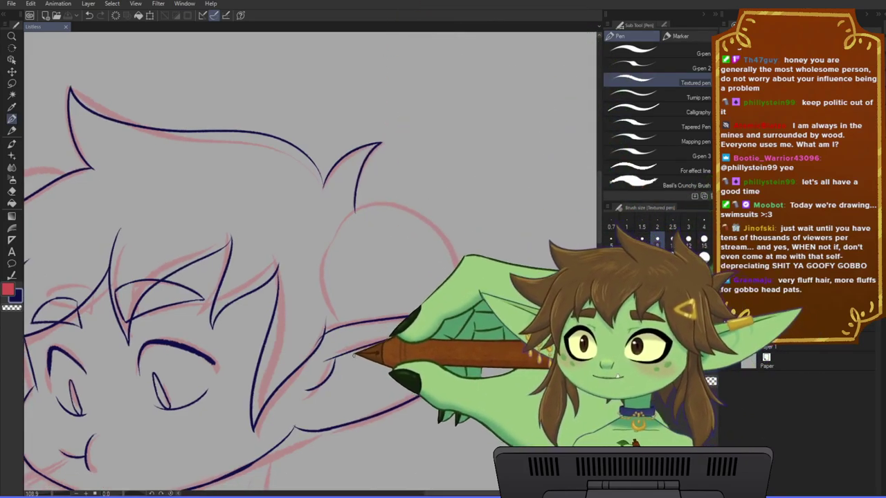
drag(394, 379, 392, 359)
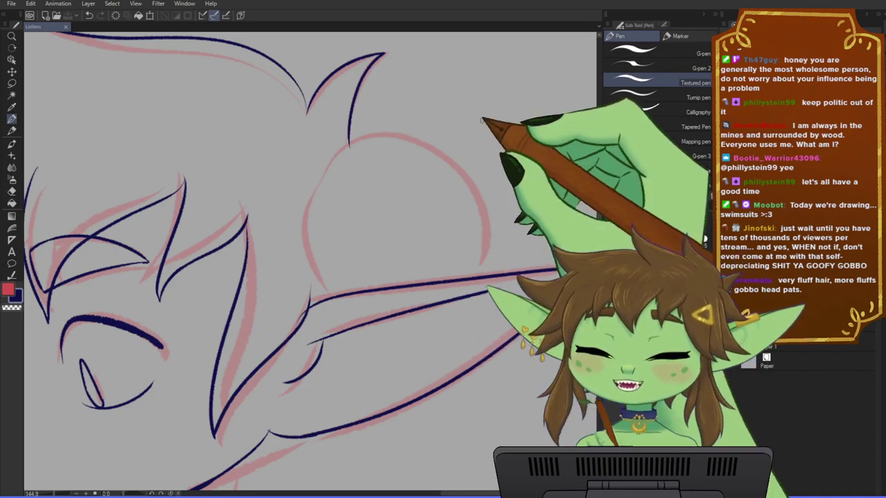
drag(446, 228, 437, 246)
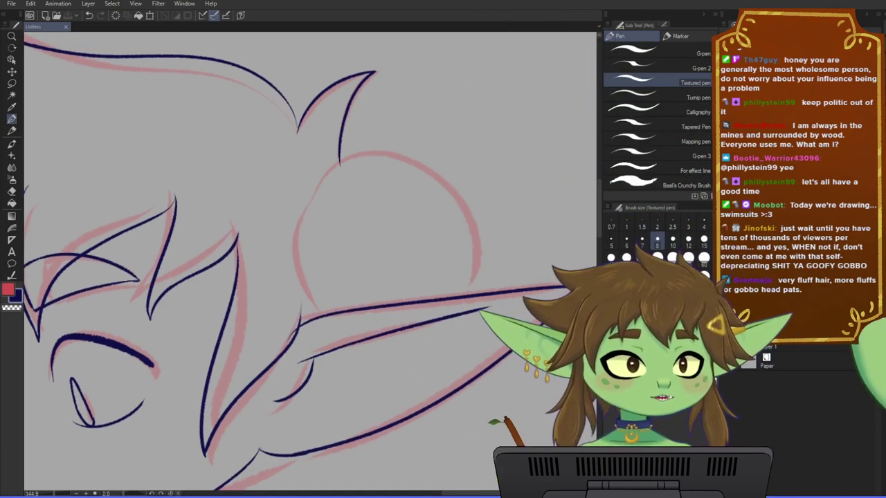
key(ctrl+z)
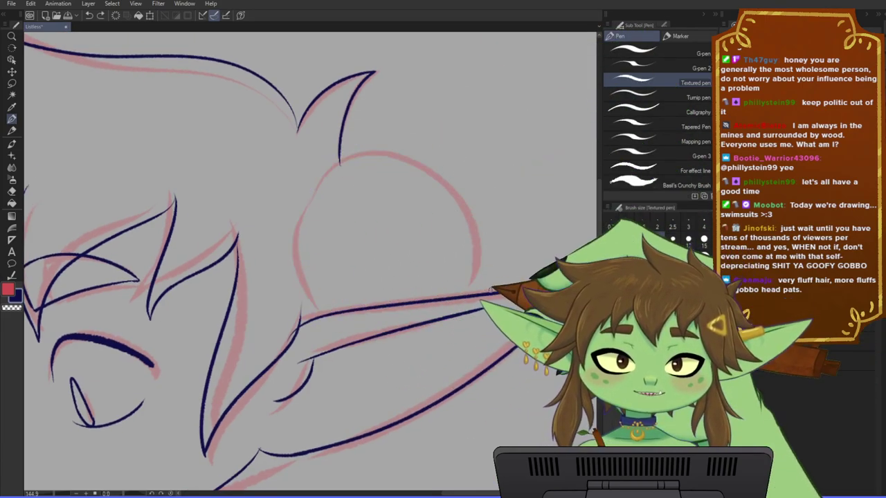
mouse_move(487, 285)
mouse_down()
mouse_move(492, 207)
mouse_move(302, 248)
mouse_up()
key(ctrl+z)
mouse_move(487, 286)
mouse_down()
mouse_move(490, 243)
mouse_move(304, 287)
mouse_move(325, 317)
mouse_up()
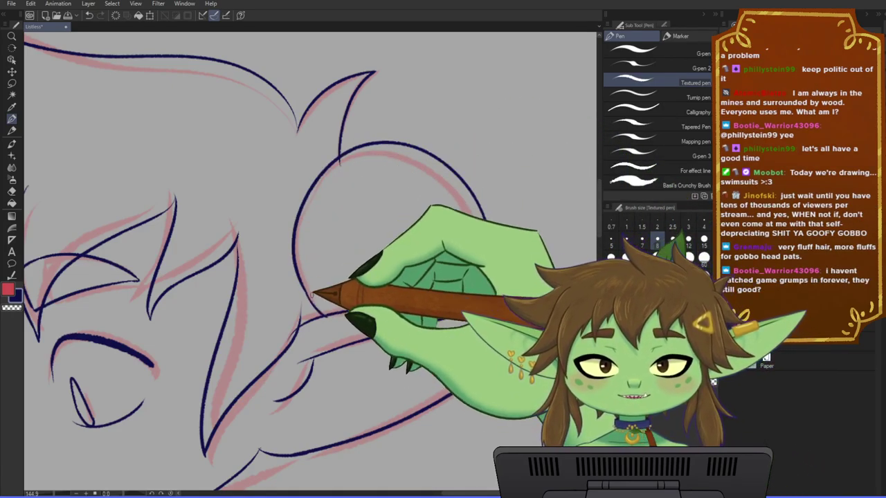
- Ink crossing hair strand lines inside the near bun, with long curves rising from the ear and shorter ones from its upper edge
drag(388, 221, 407, 285)
drag(363, 229, 359, 225)
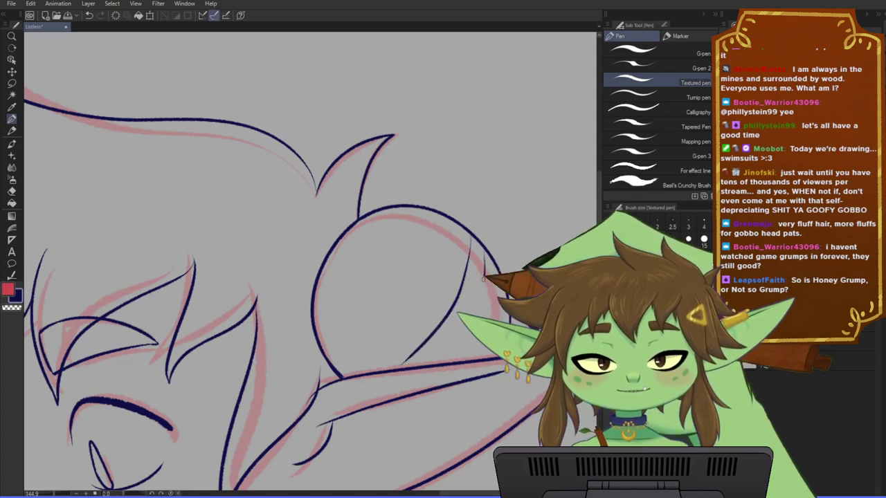
drag(427, 361, 484, 266)
drag(323, 338, 455, 237)
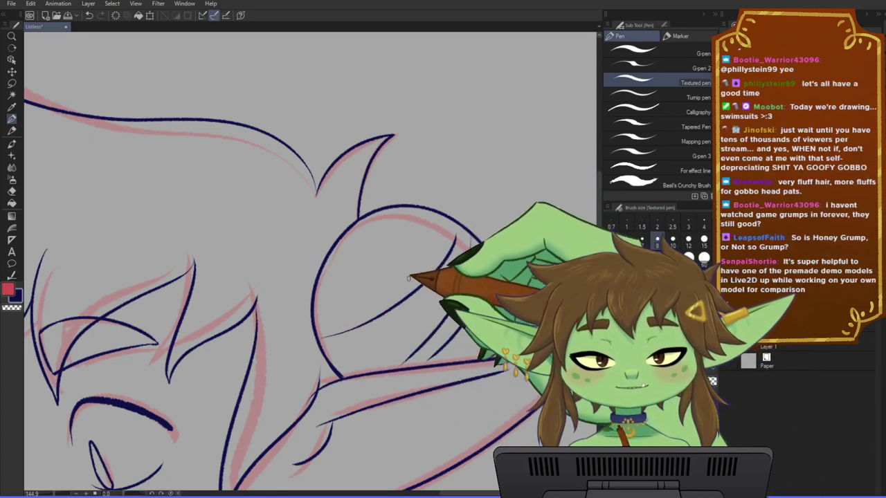
drag(375, 213, 384, 266)
drag(338, 245, 393, 306)
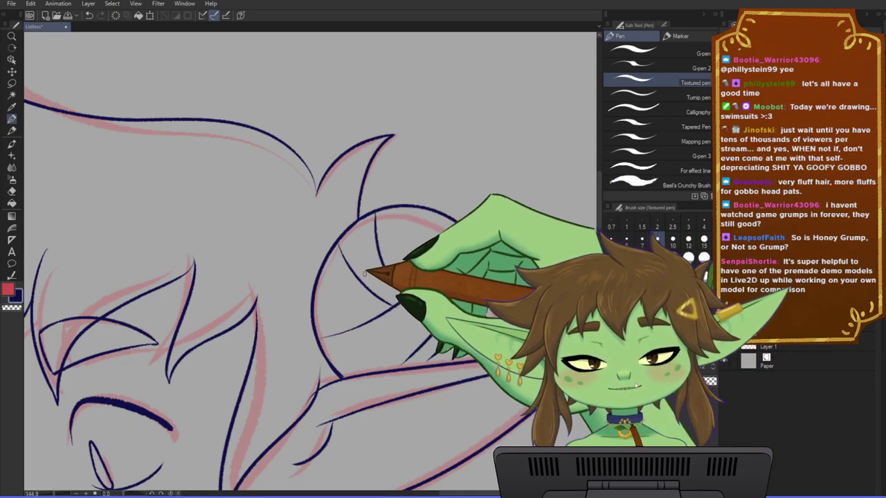
- Ink small pointed stray wisps sticking out from the top and back of the near bun, and save the drawing
mouse_move(436, 208)
mouse_down()
mouse_move(446, 168)
mouse_move(466, 210)
mouse_move(508, 227)
mouse_up()
key(ctrl+z)
drag(446, 170, 447, 215)
mouse_move(506, 277)
mouse_down()
mouse_move(545, 241)
mouse_move(532, 286)
mouse_move(540, 277)
mouse_up()
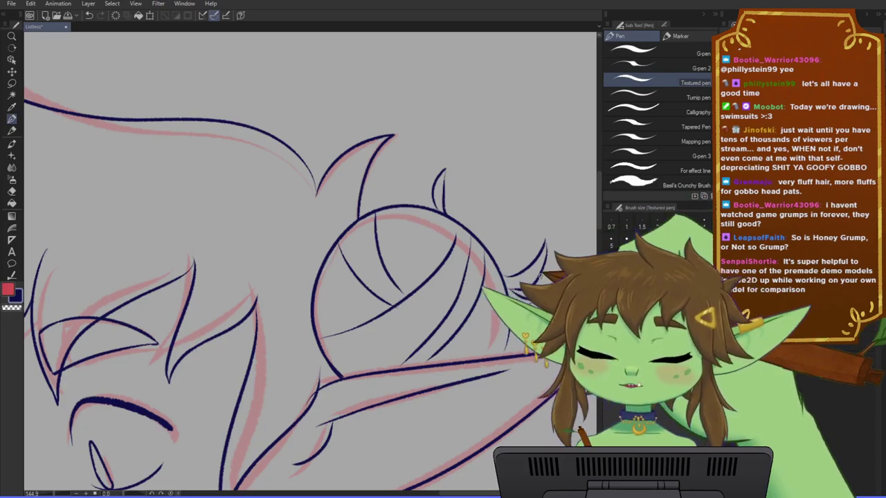
scroll(541, 277, down, 1)
drag(502, 234, 497, 249)
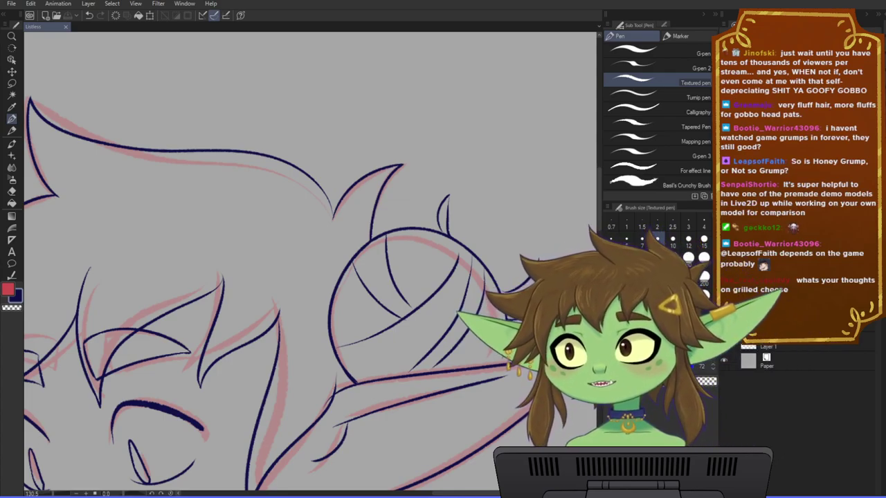
- Ink the outline of the far hair bun behind the front crest, redrawing the arc so it is slightly wider
scroll(391, 170, down, 3)
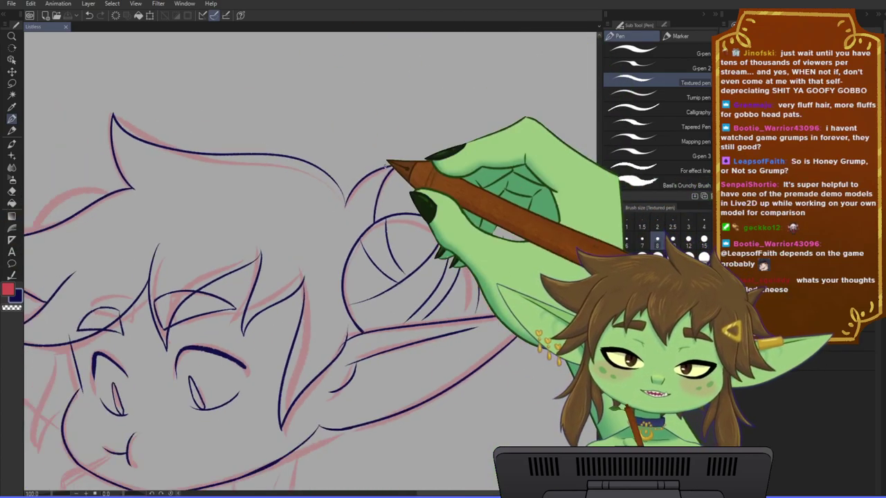
drag(317, 235, 386, 232)
scroll(387, 233, down, 1)
drag(251, 271, 306, 244)
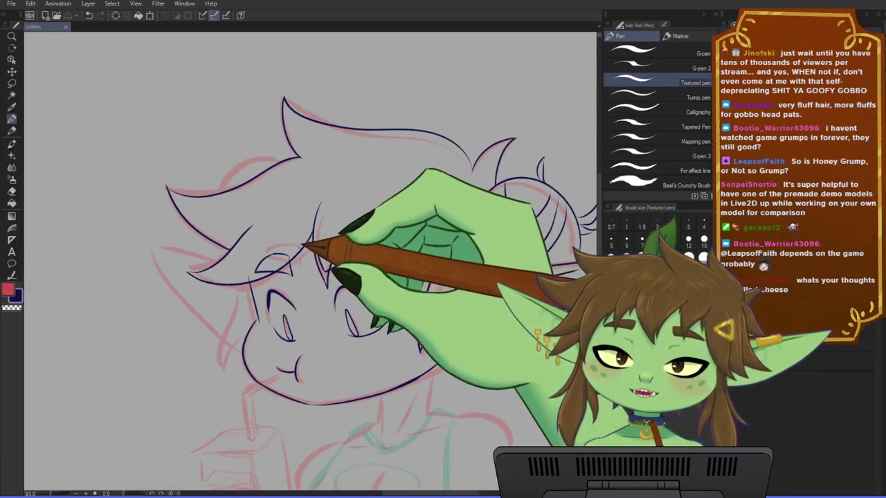
scroll(306, 244, up, 2)
drag(307, 185, 299, 200)
drag(280, 161, 206, 215)
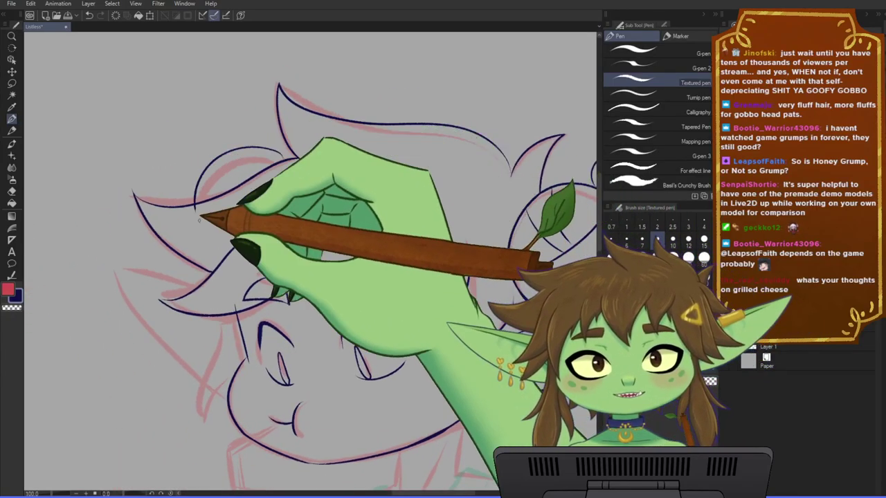
key(ctrl+z)
drag(275, 152, 186, 203)
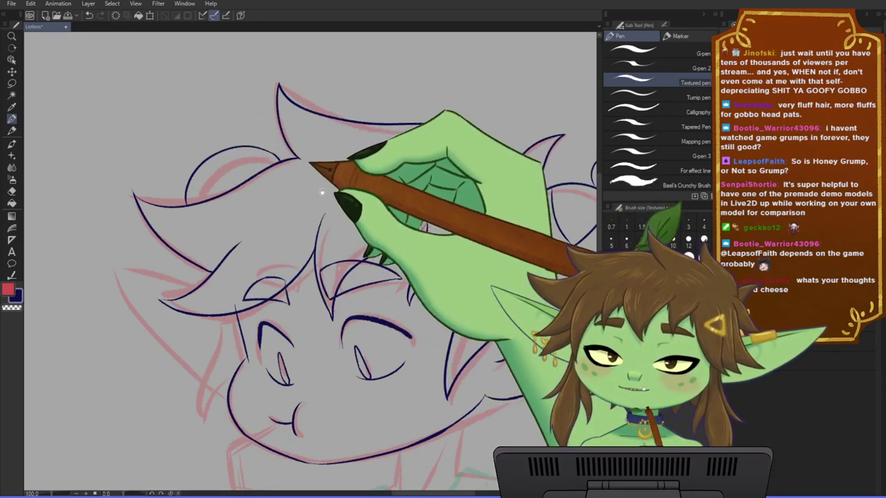
- Ink short curved strand lines inside the far bun, redoing the middle ones, and add small stray wisps above its outer edge
drag(362, 204, 398, 257)
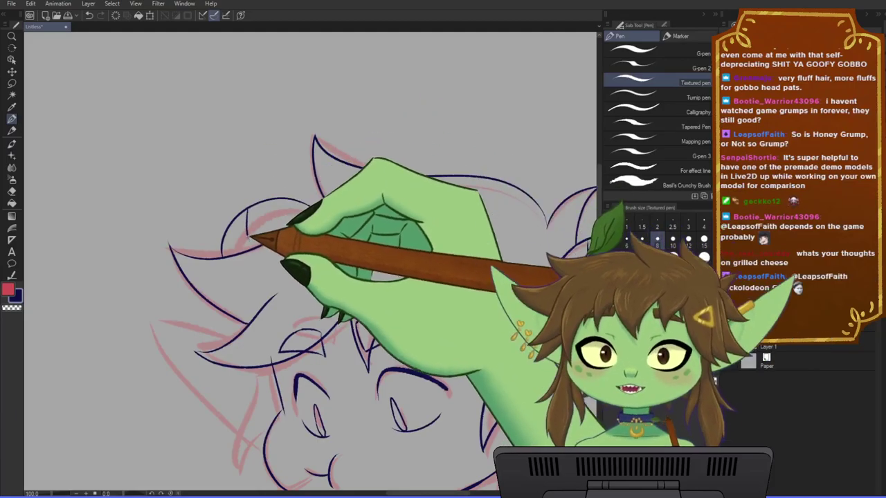
drag(250, 246, 249, 213)
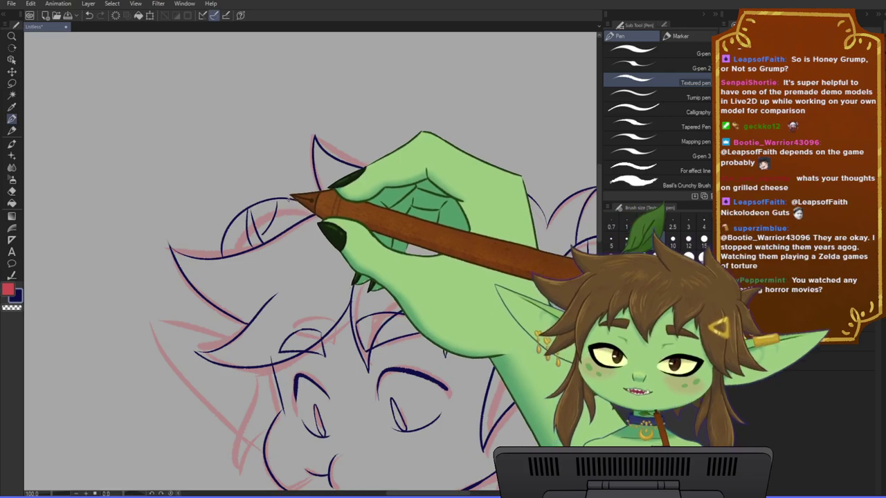
key(ctrl+z)
key(ctrl+z)
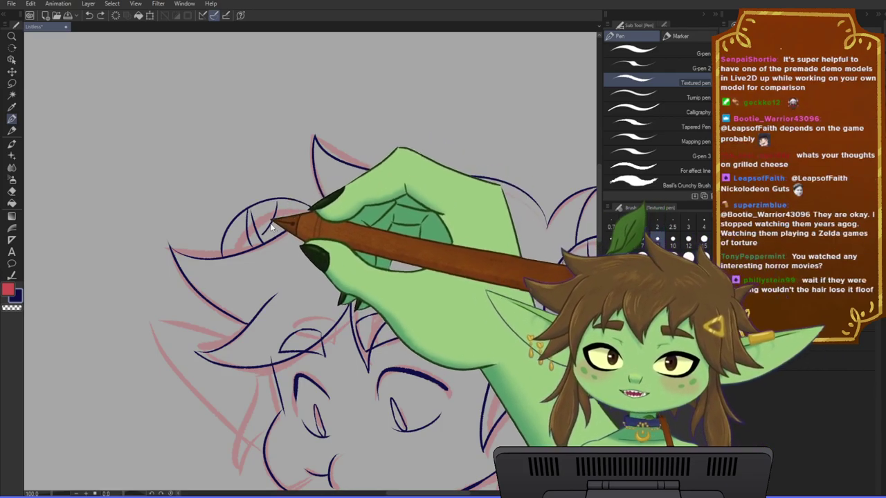
drag(263, 236, 280, 201)
key(ctrl+z)
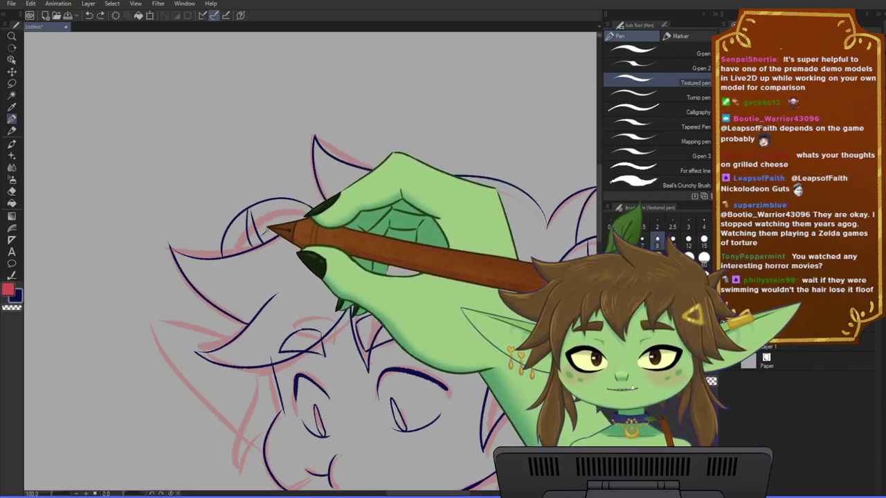
drag(263, 236, 280, 201)
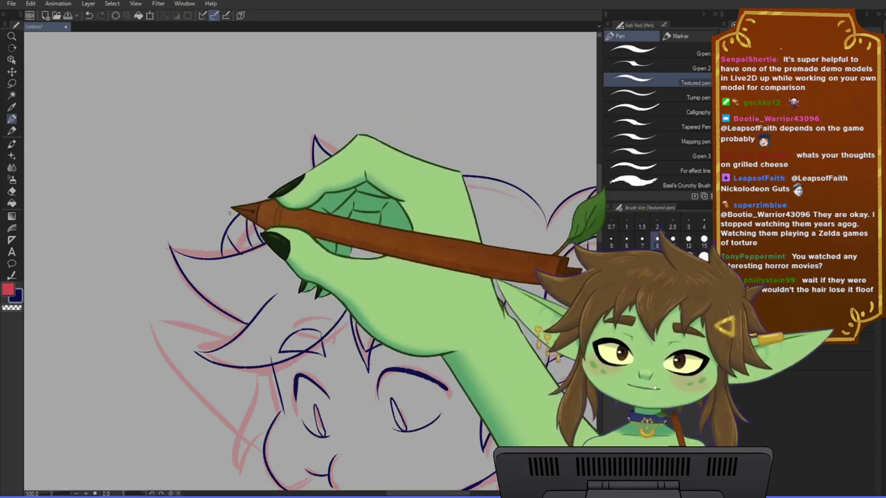
mouse_move(240, 251)
mouse_down()
mouse_move(226, 235)
mouse_move(234, 215)
mouse_up()
drag(417, 290, 413, 267)
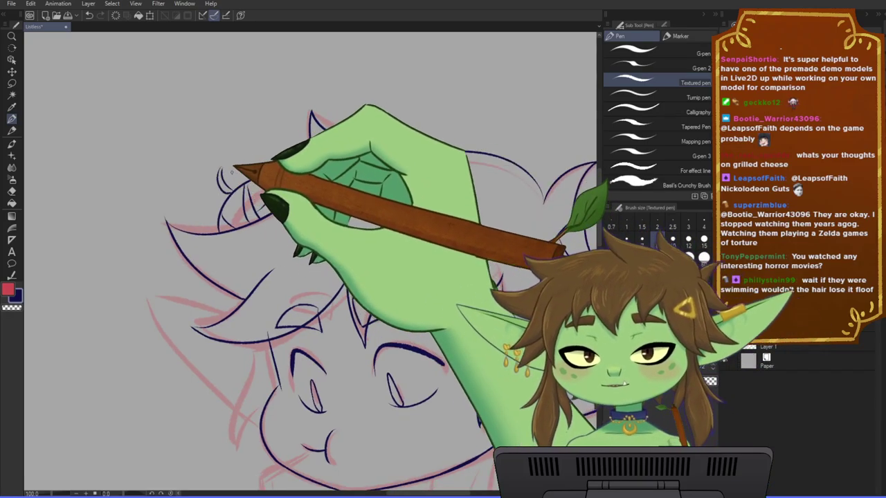
- Ink the pointed hair lock hanging below the fringe beside the far cheek, redoing its first stroke
drag(414, 430, 346, 393)
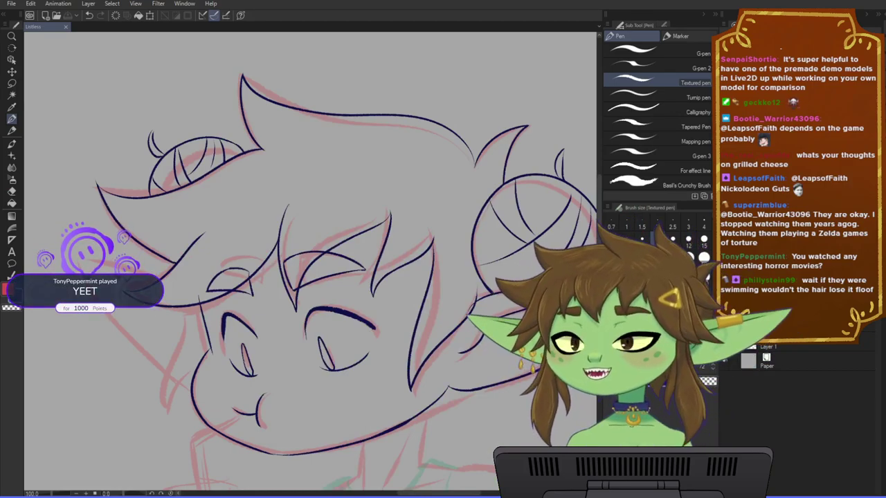
drag(312, 218, 309, 201)
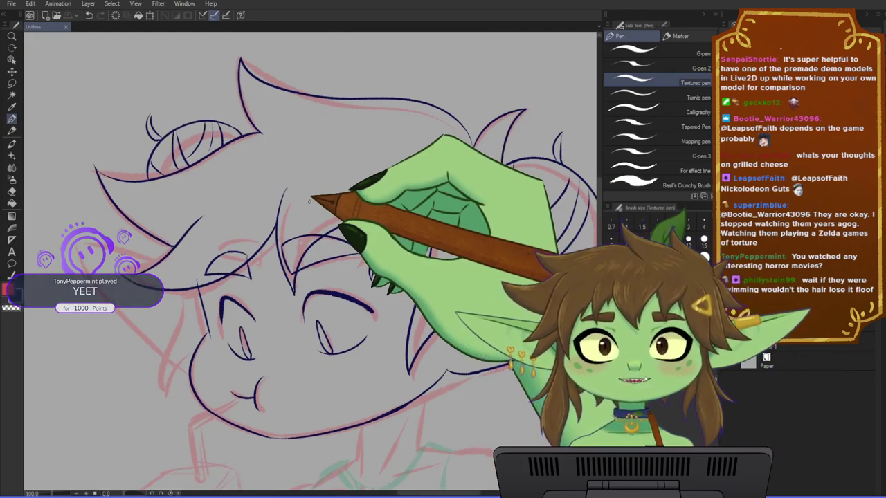
scroll(307, 193, down, 2)
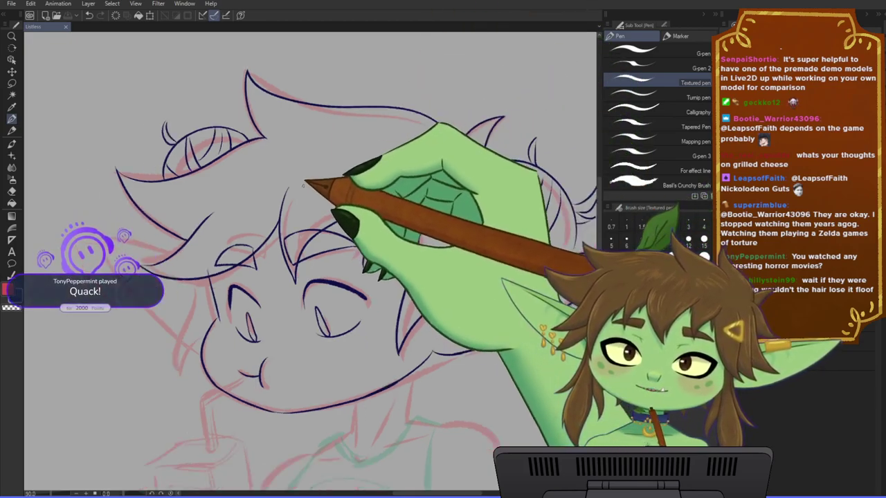
scroll(299, 217, up, 2)
drag(348, 278, 279, 234)
scroll(273, 275, down, 2)
drag(231, 329, 328, 337)
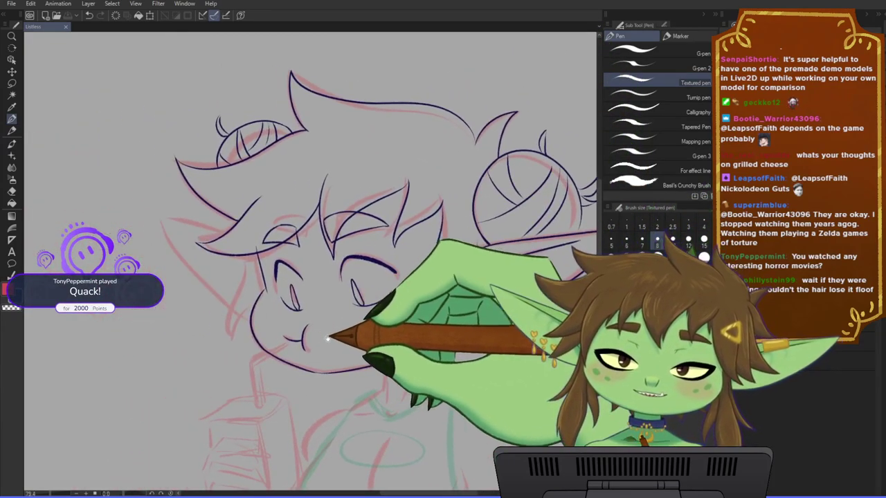
mouse_move(242, 292)
mouse_down()
mouse_move(233, 341)
mouse_move(270, 277)
mouse_up()
key(ctrl+z)
drag(234, 338, 267, 290)
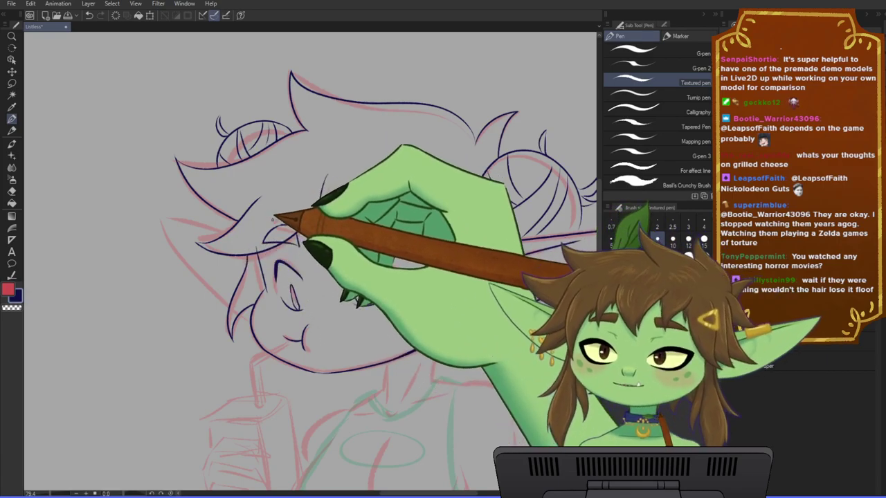
scroll(222, 317, up, 1)
drag(284, 340, 255, 307)
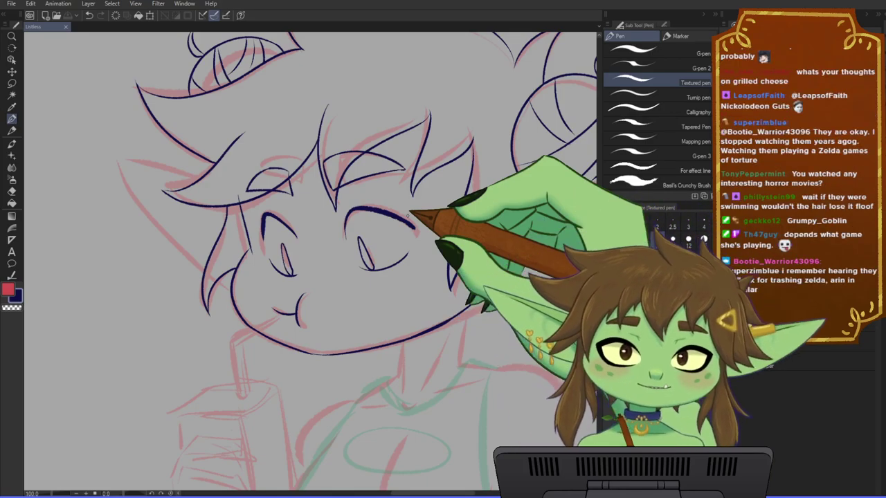
- Lasso the far hair bun behind the front crest, delete its outline, strands and wisps, and clear the selection
drag(349, 396, 342, 364)
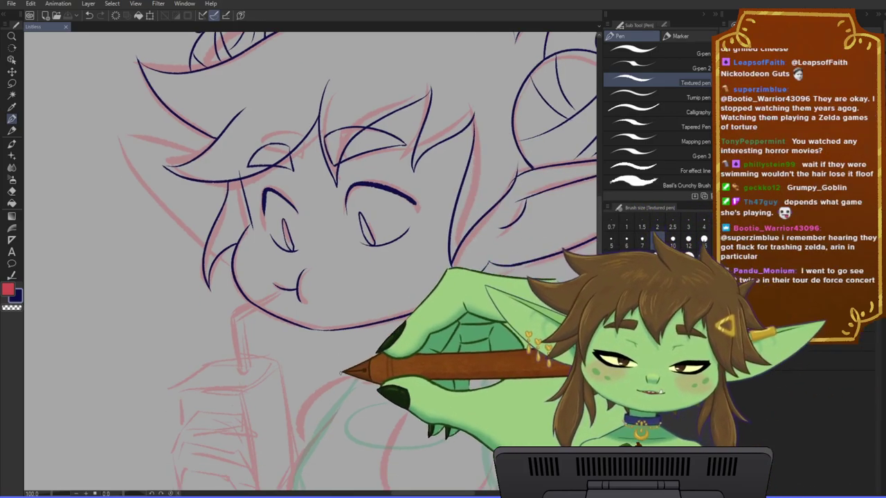
drag(453, 385, 389, 377)
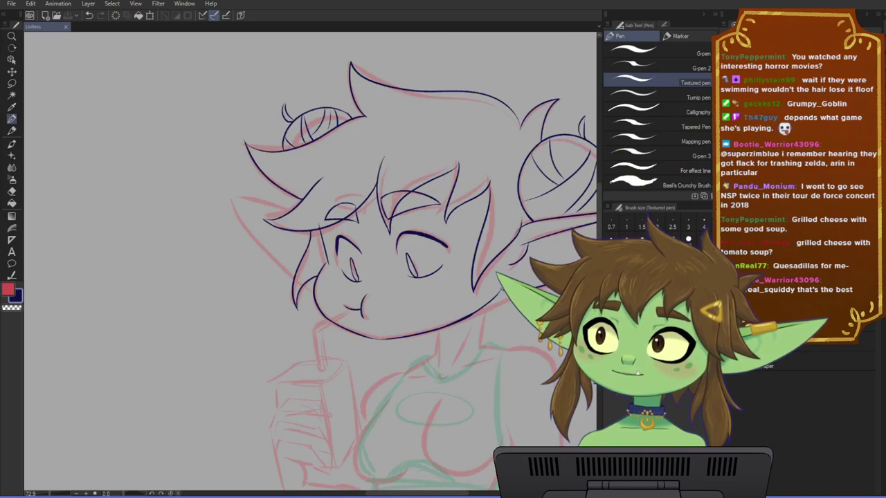
drag(267, 207, 222, 215)
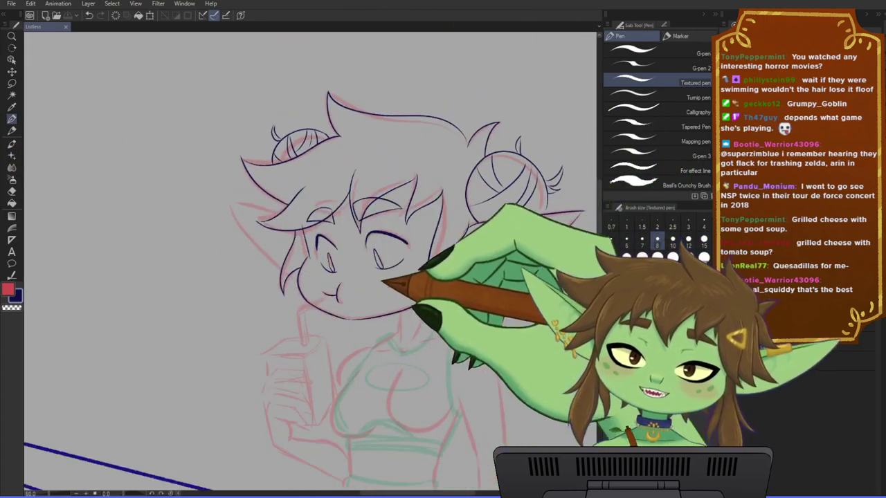
drag(384, 287, 461, 316)
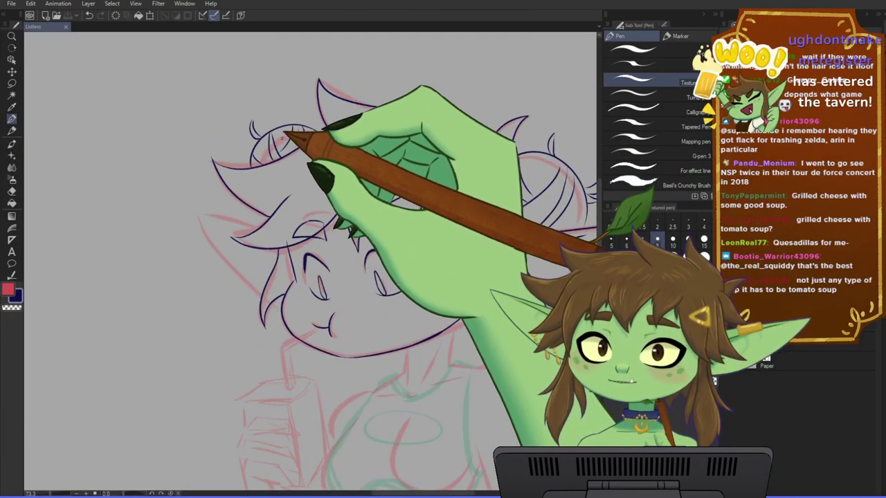
drag(292, 125, 276, 168)
scroll(275, 169, down, 3)
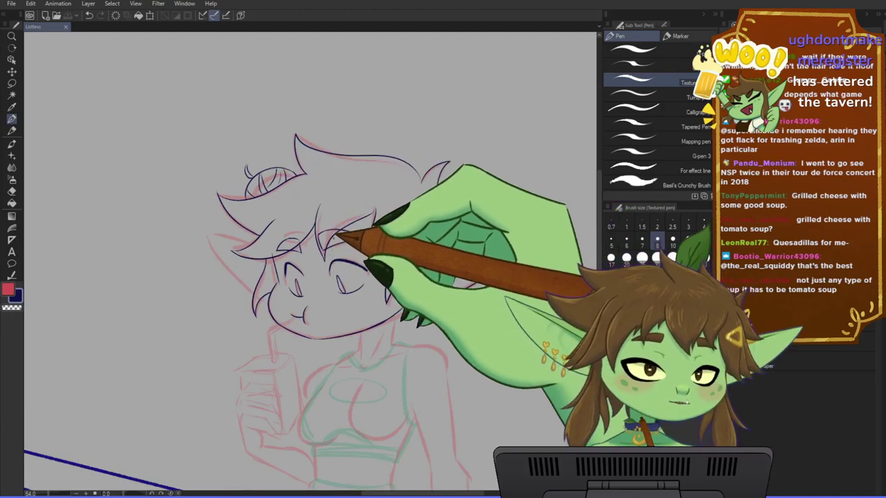
key(m)
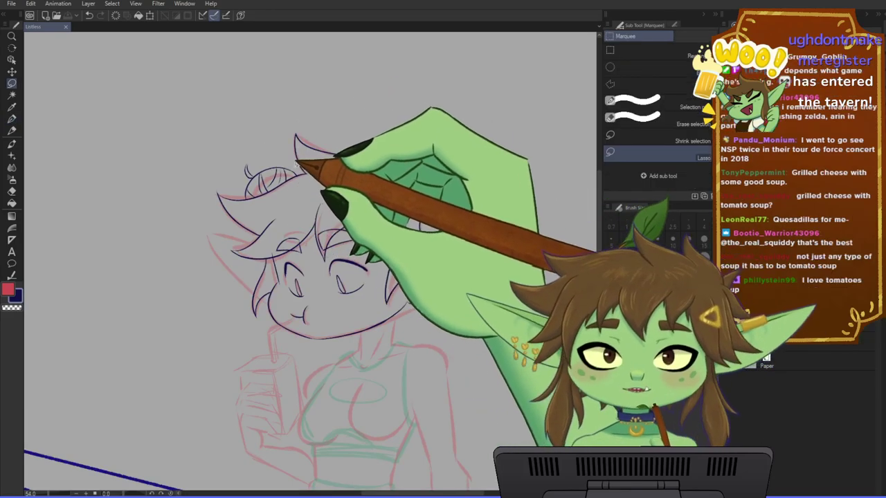
mouse_move(297, 173)
mouse_down()
mouse_move(240, 189)
mouse_move(261, 146)
mouse_up()
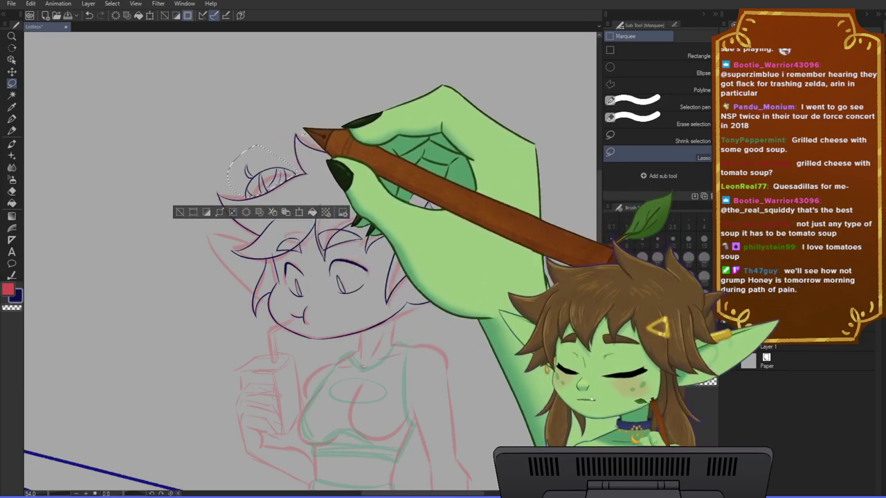
key(Delete)
key(ctrl+d)
- Examine the head's line art without the far bun, comparing it with the body sketch below
scroll(274, 194, up, 5)
scroll(276, 193, up, 2)
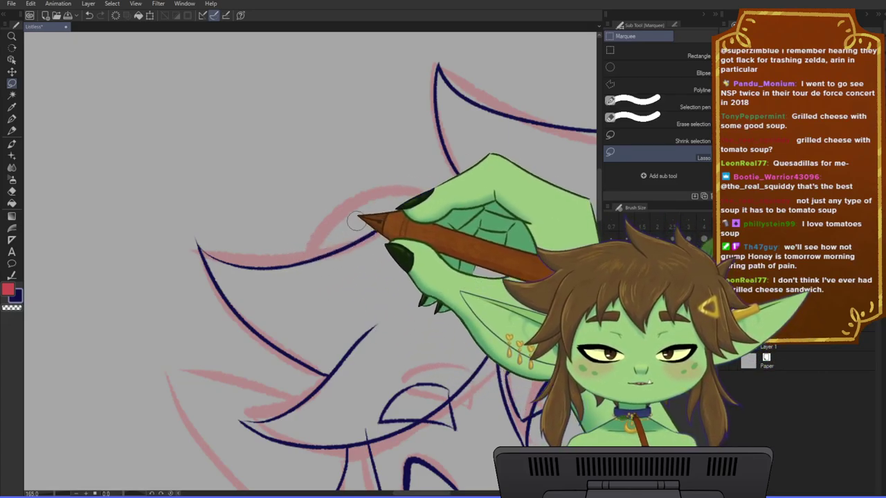
scroll(355, 185, down, 4)
scroll(346, 233, up, 3)
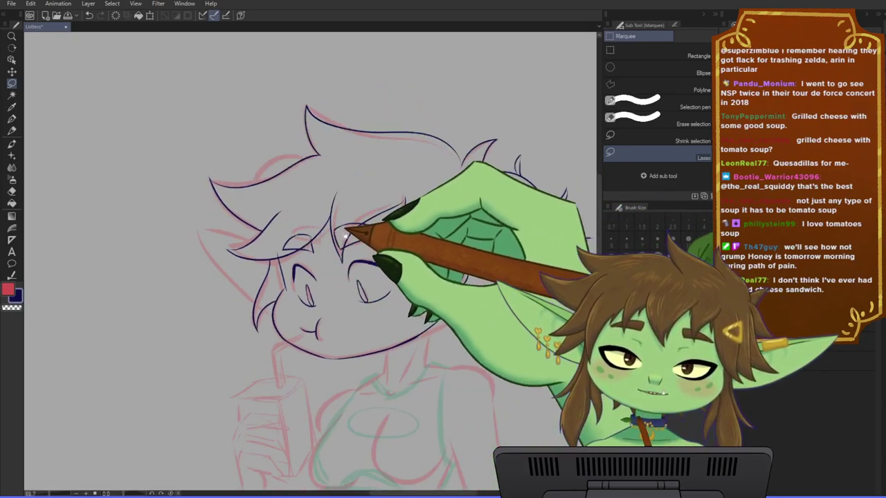
drag(352, 212, 342, 164)
drag(364, 247, 348, 234)
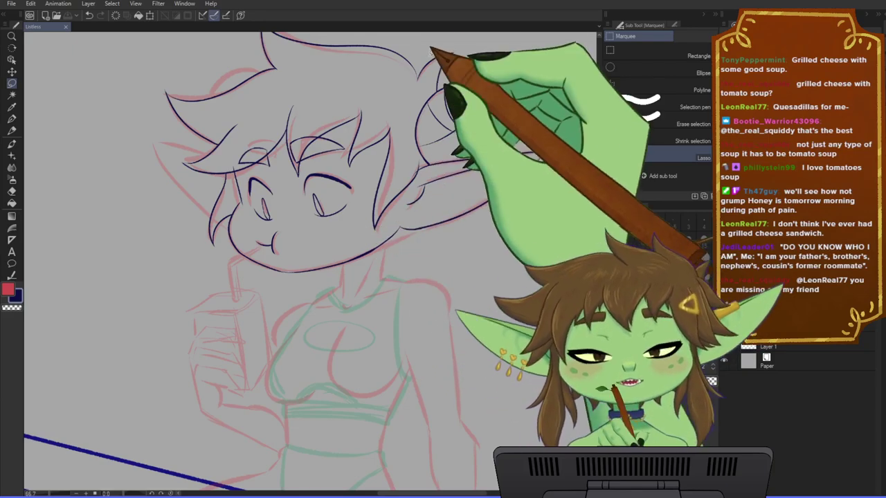
scroll(361, 267, down, 2)
drag(361, 277, 382, 275)
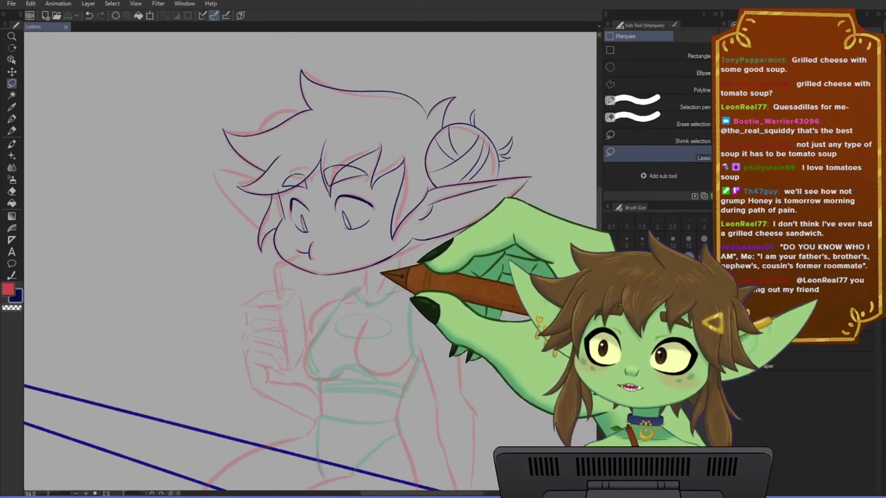
scroll(399, 268, up, 3)
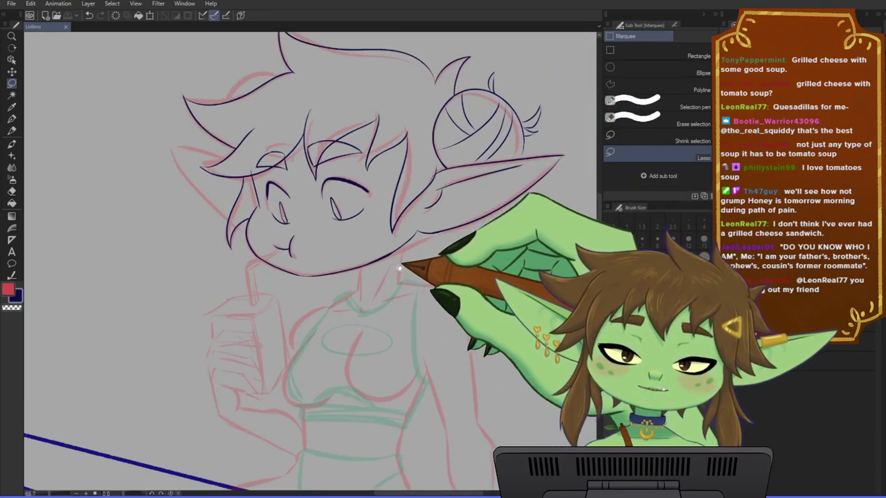
drag(399, 267, 379, 269)
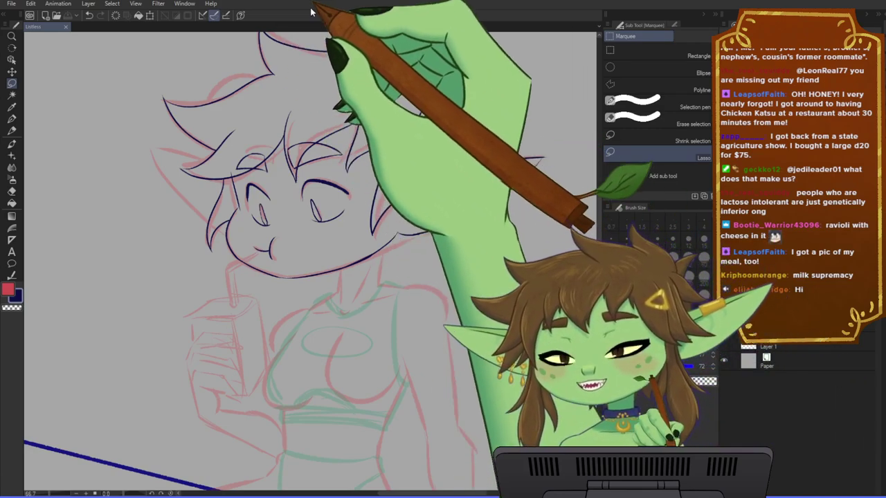
- Inspect the inked lines around the far eyebrow and cheek, return to the Textured pen, and save the drawing
scroll(229, 238, down, 2)
scroll(239, 187, up, 4)
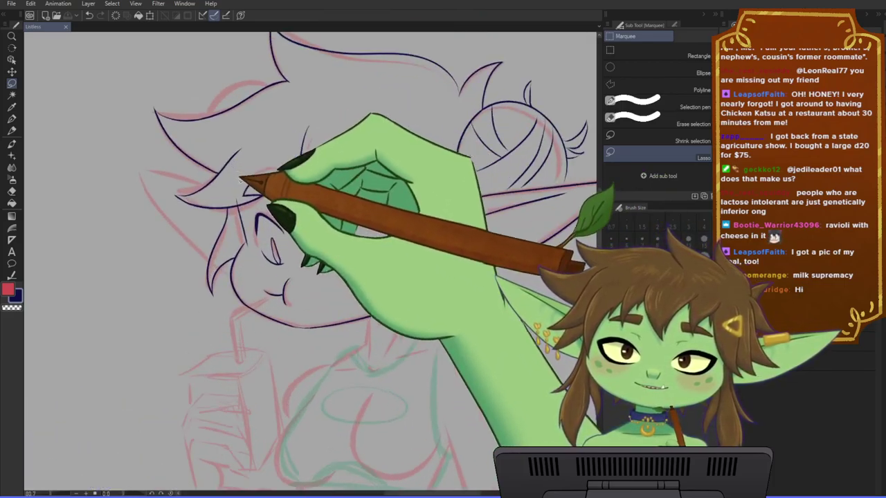
scroll(280, 251, down, 1)
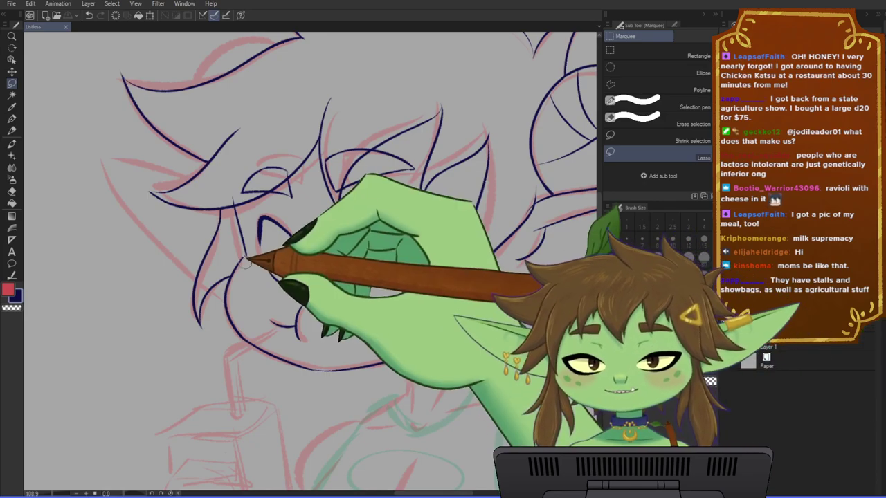
drag(248, 260, 247, 256)
scroll(246, 255, up, 2)
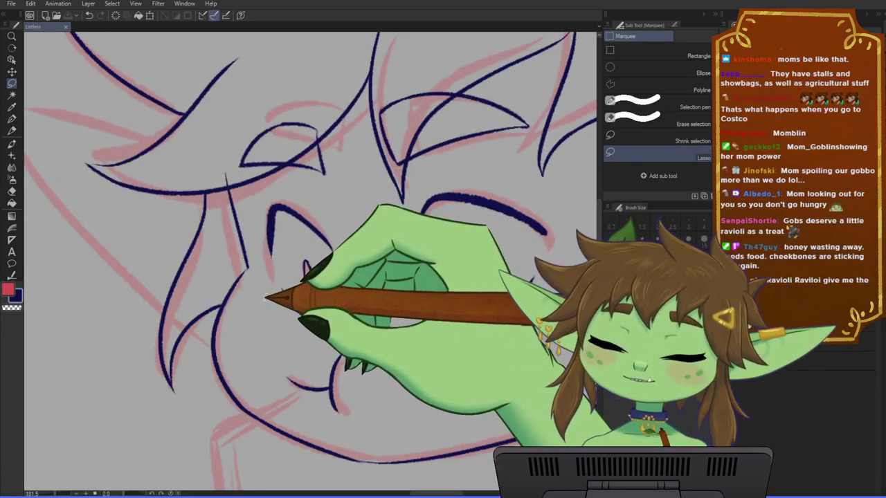
scroll(265, 297, up, 1)
drag(347, 210, 346, 239)
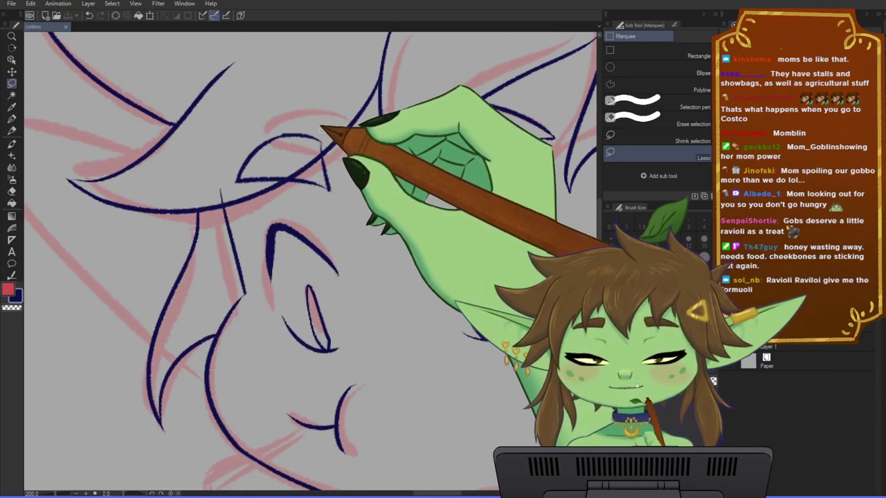
key(p)
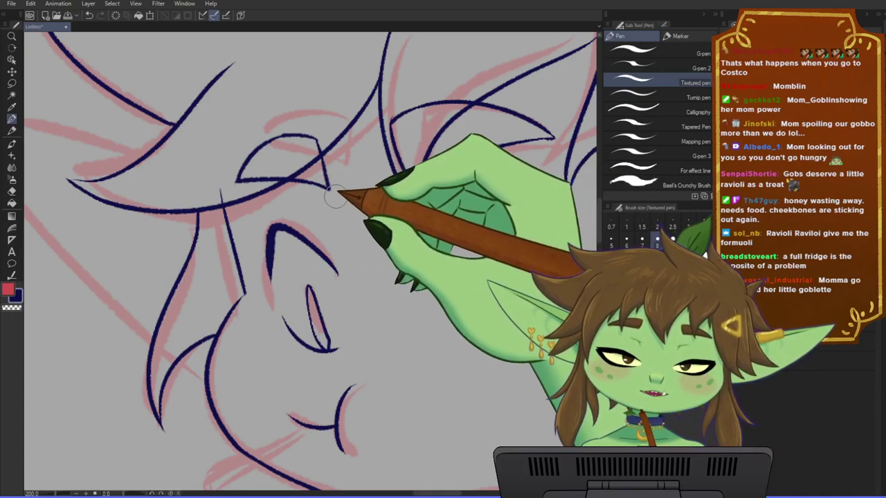
scroll(313, 186, down, 1)
drag(293, 237, 298, 212)
key(ctrl+s)
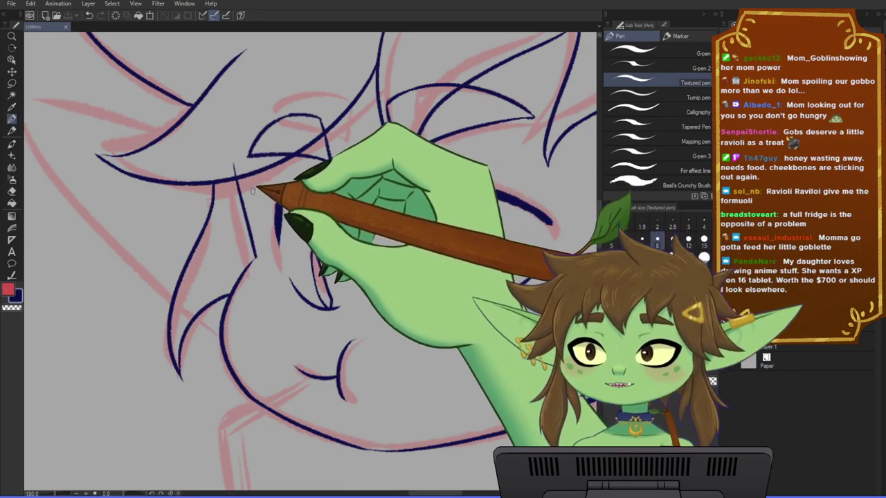
scroll(211, 186, down, 1)
scroll(208, 186, down, 2)
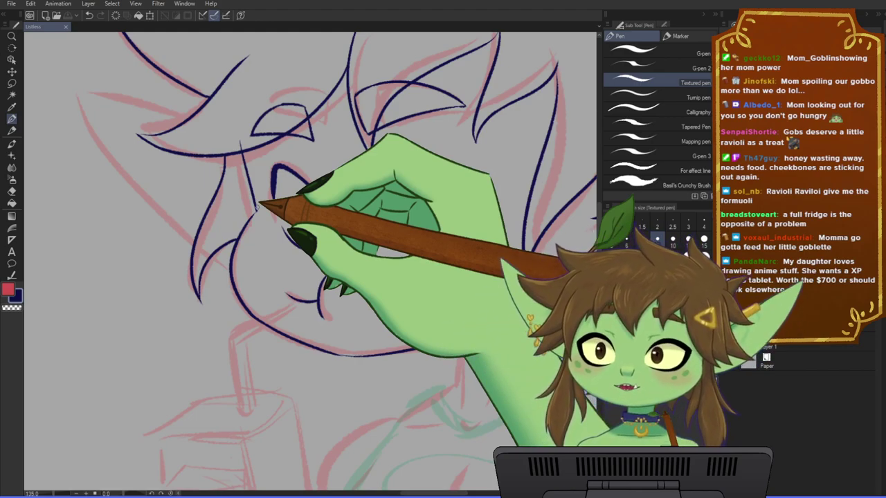
scroll(359, 235, down, 1)
scroll(347, 245, up, 1)
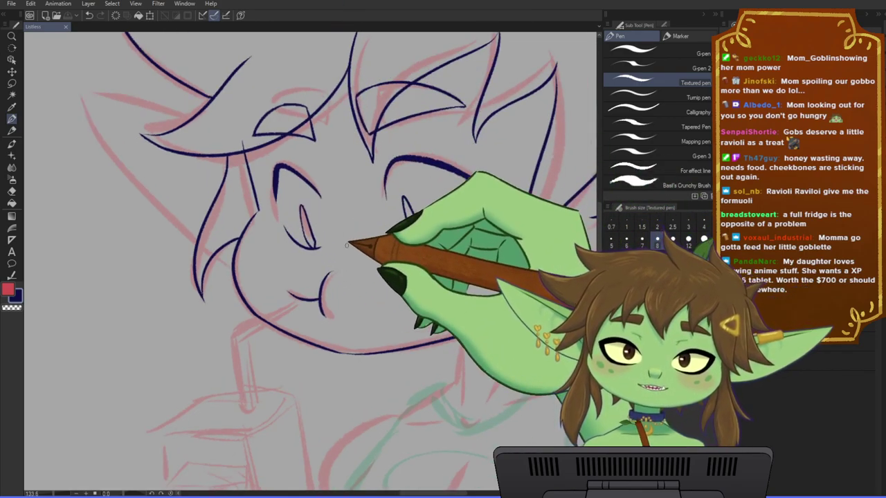
scroll(347, 245, down, 2)
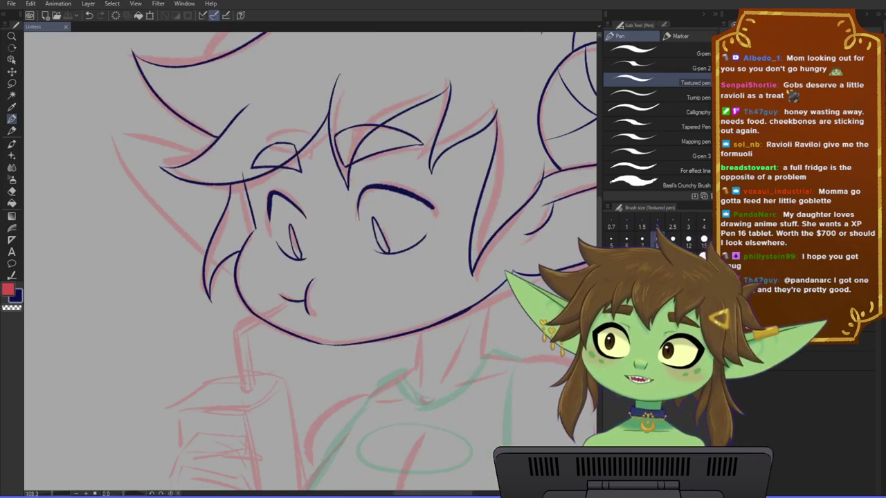
key(ctrl+minus)
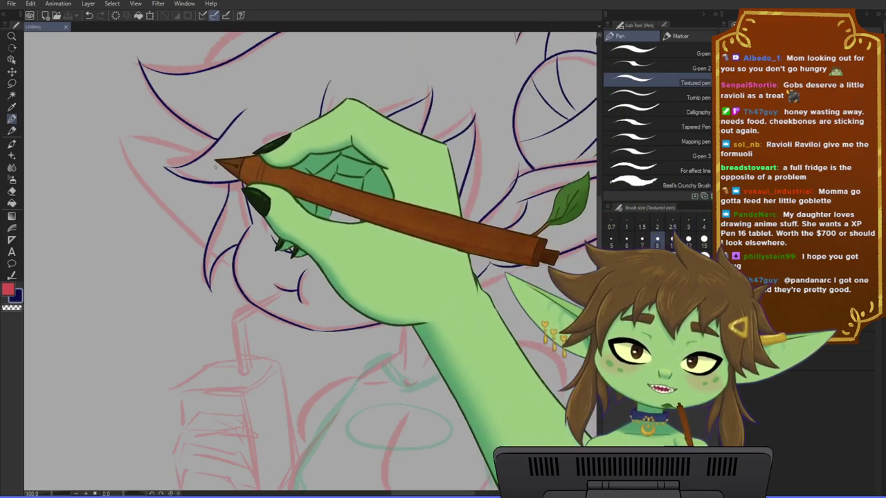
drag(359, 172, 302, 188)
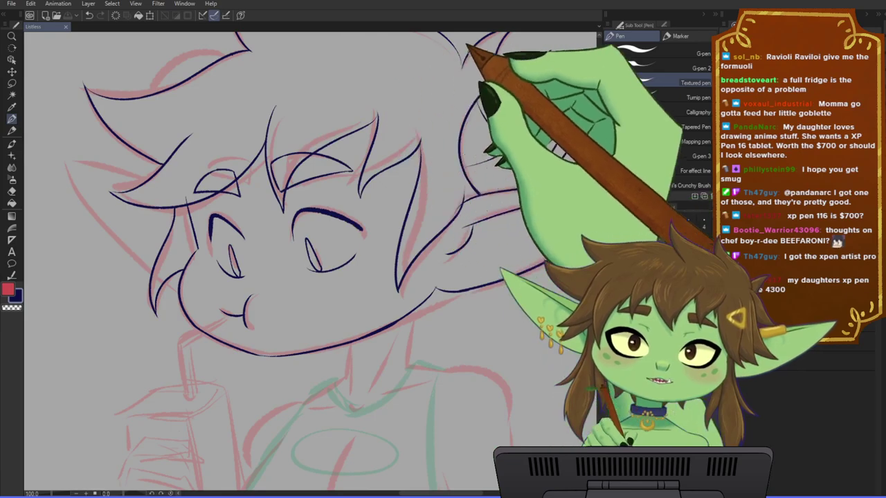
scroll(367, 257, down, 2)
drag(376, 235, 365, 257)
scroll(365, 257, up, 3)
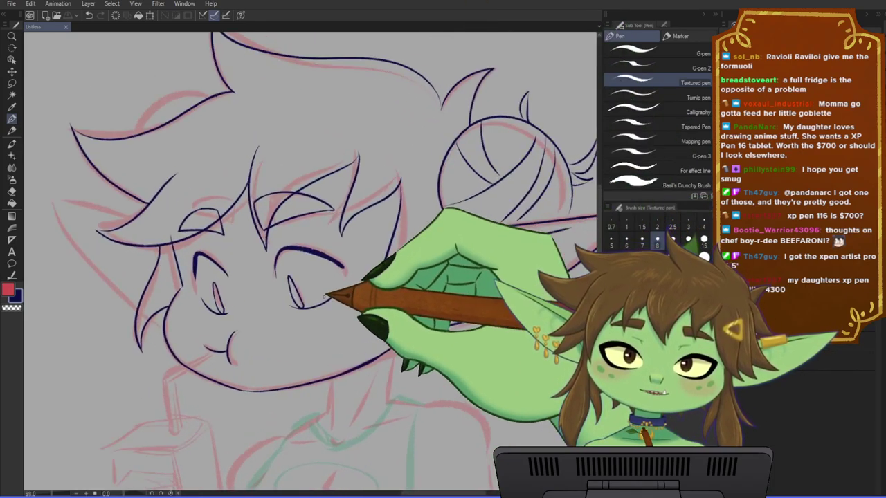
drag(339, 186, 360, 196)
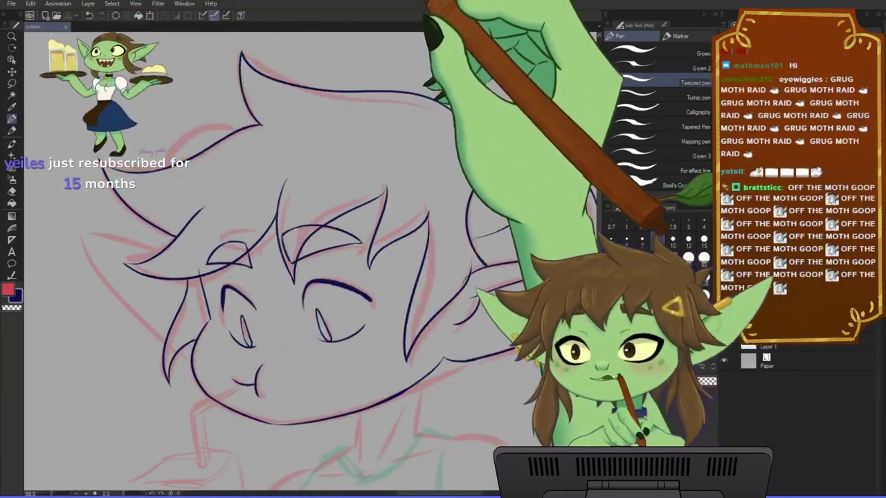
scroll(356, 292, down, 1)
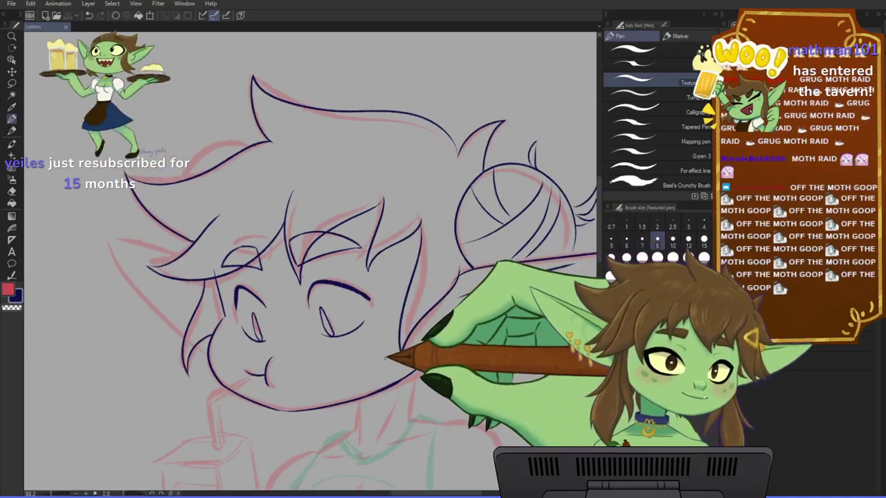
scroll(390, 357, down, 1)
drag(401, 396, 399, 359)
scroll(402, 349, down, 2)
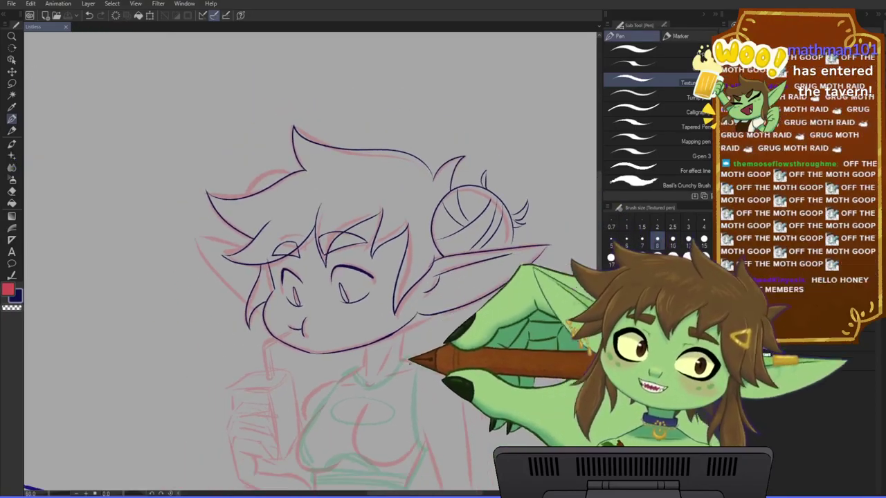
drag(461, 432, 406, 334)
scroll(407, 333, down, 1)
drag(344, 257, 363, 282)
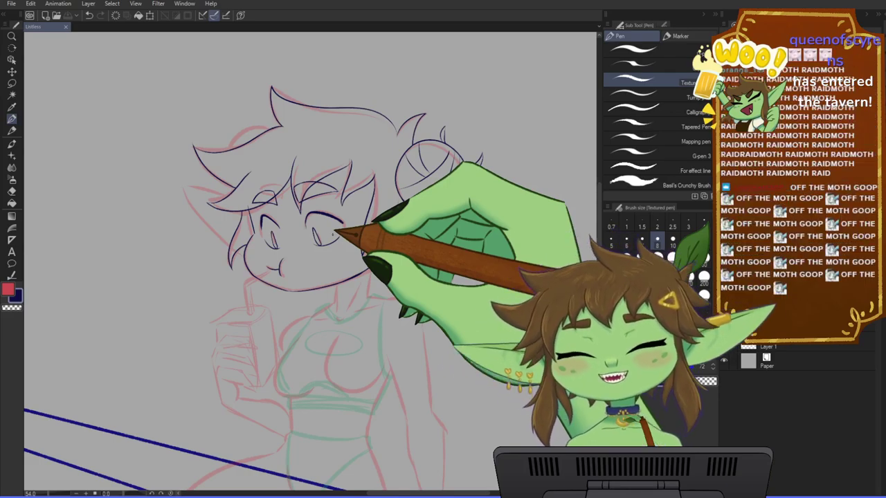
- Look over the inked head together with the faded body sketch, from the hair down to the legs and hands
scroll(396, 239, down, 2)
scroll(293, 300, up, 1)
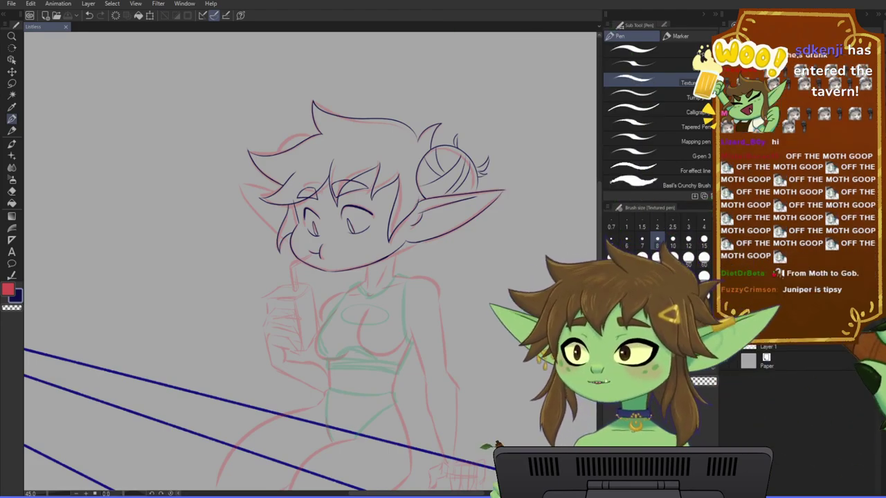
scroll(356, 136, down, 2)
scroll(311, 300, up, 1)
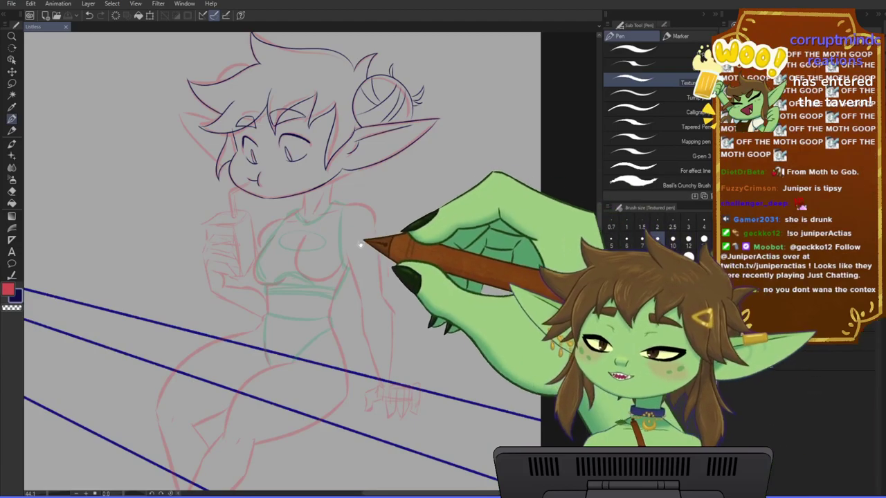
drag(384, 202, 404, 200)
scroll(355, 191, down, 1)
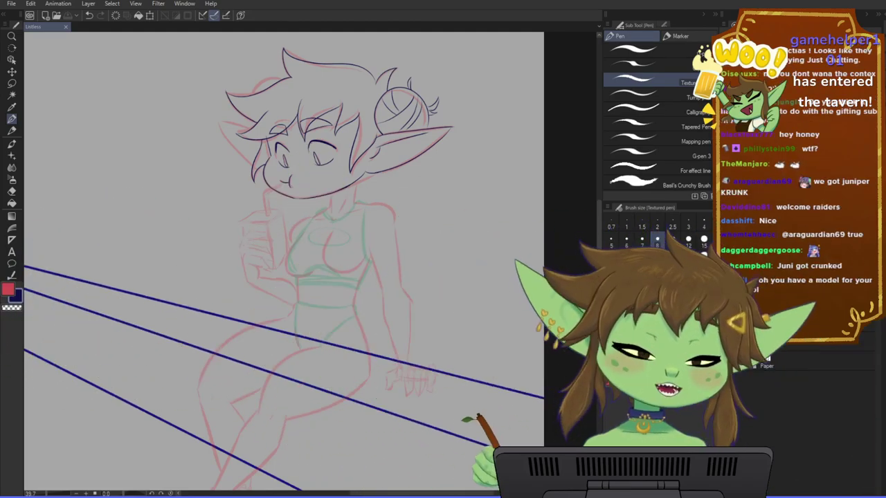
drag(321, 322, 344, 283)
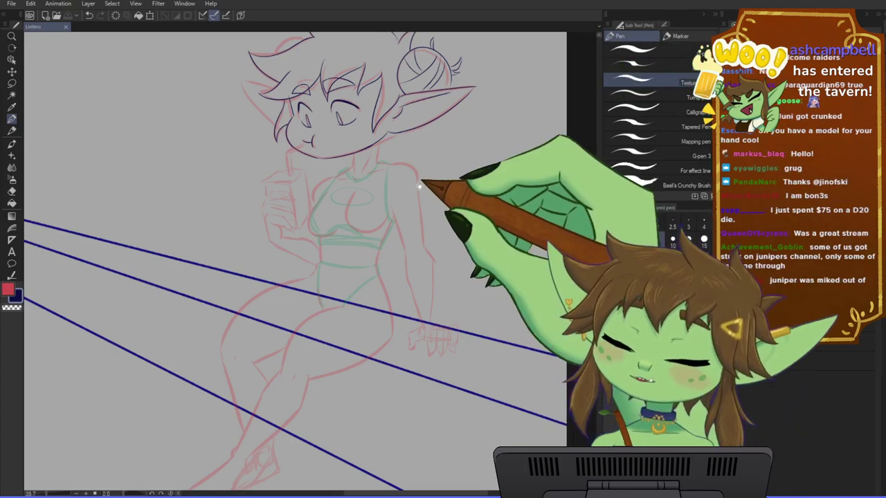
drag(421, 183, 385, 254)
scroll(336, 198, up, 3)
drag(312, 241, 347, 234)
scroll(346, 234, up, 2)
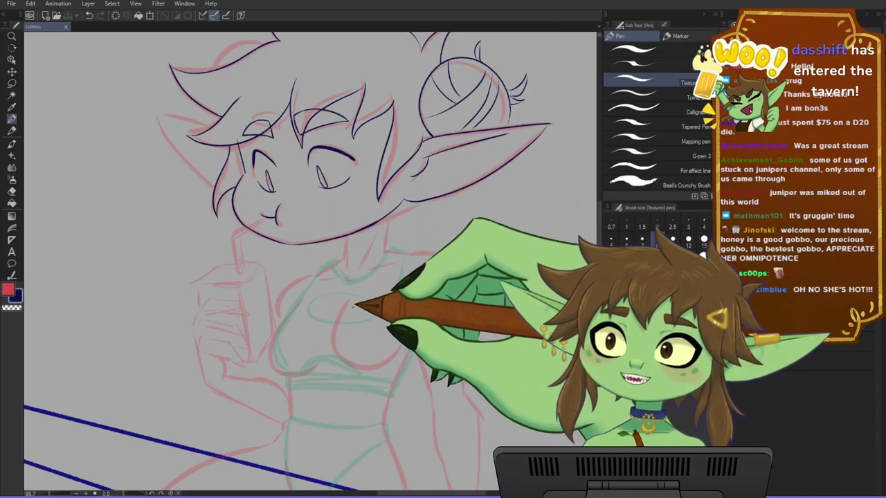
drag(348, 325, 359, 321)
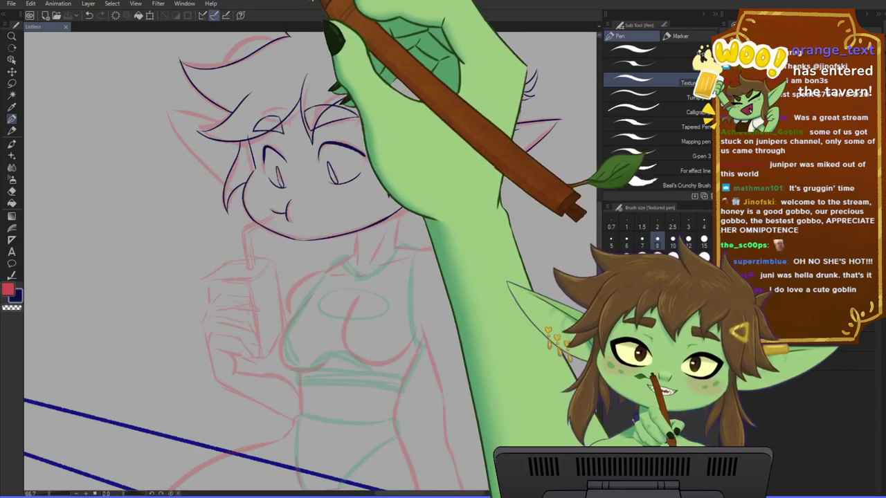
drag(370, 172, 382, 216)
scroll(381, 288, down, 1)
scroll(385, 293, up, 1)
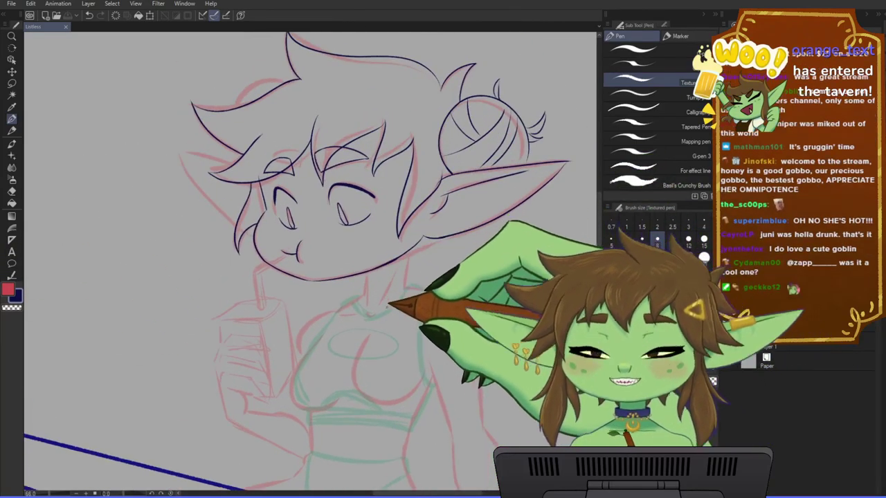
drag(393, 319, 385, 322)
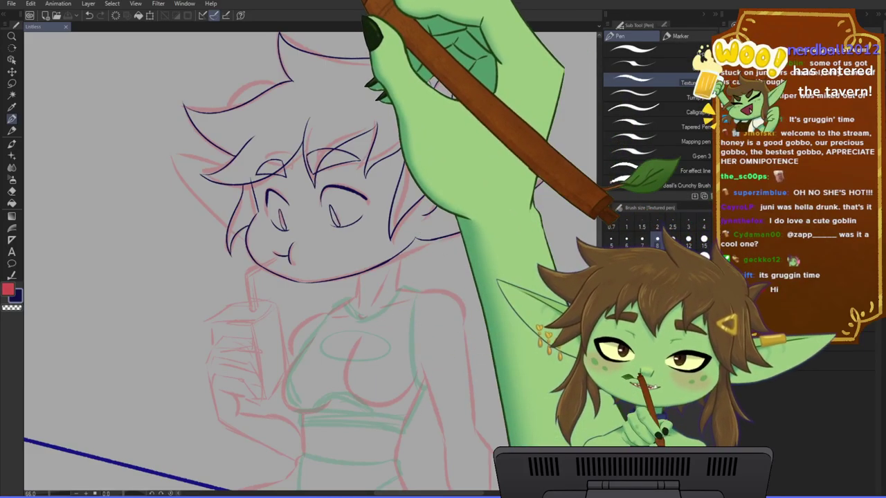
scroll(291, 306, down, 1)
scroll(329, 335, up, 1)
drag(383, 284, 366, 299)
scroll(360, 301, up, 3)
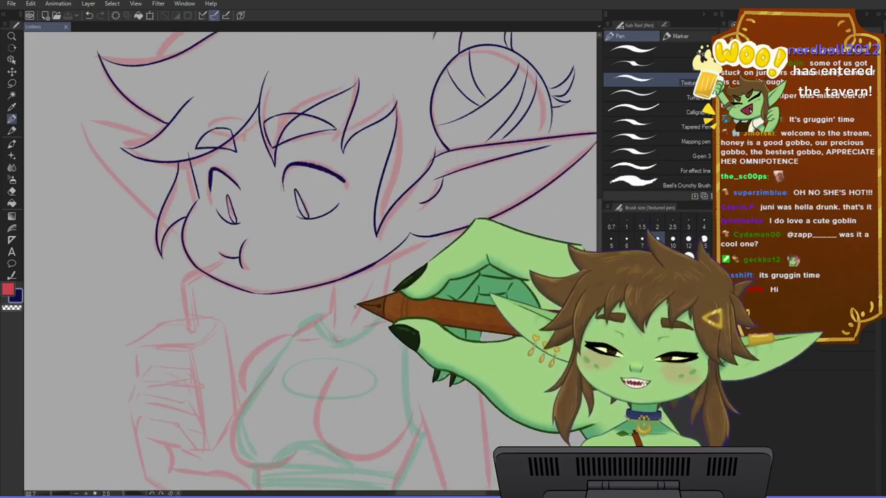
drag(436, 289, 430, 293)
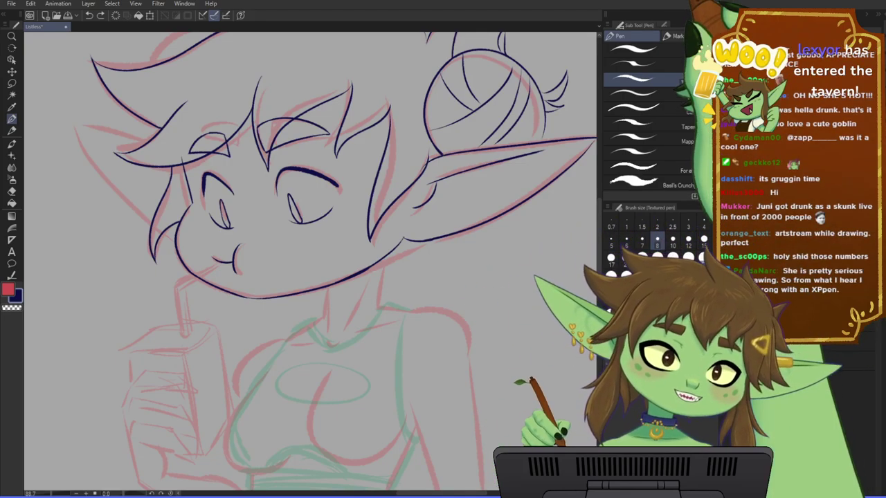
drag(331, 268, 350, 267)
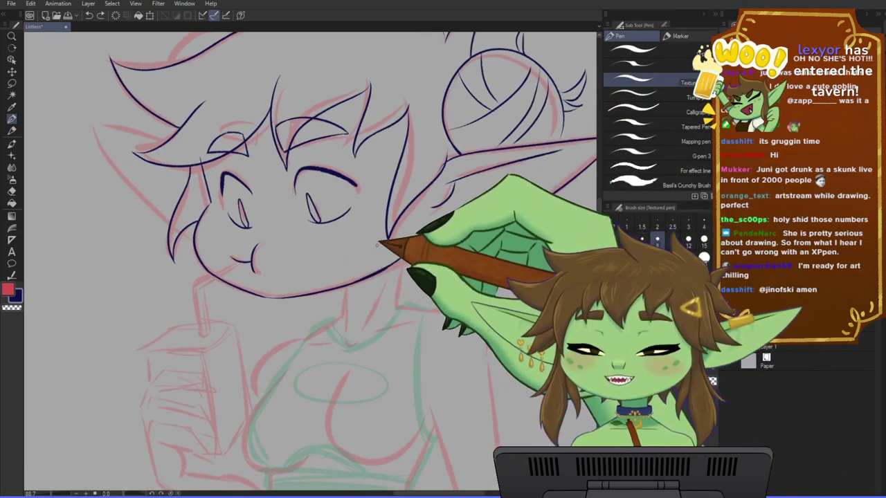
drag(336, 298, 338, 279)
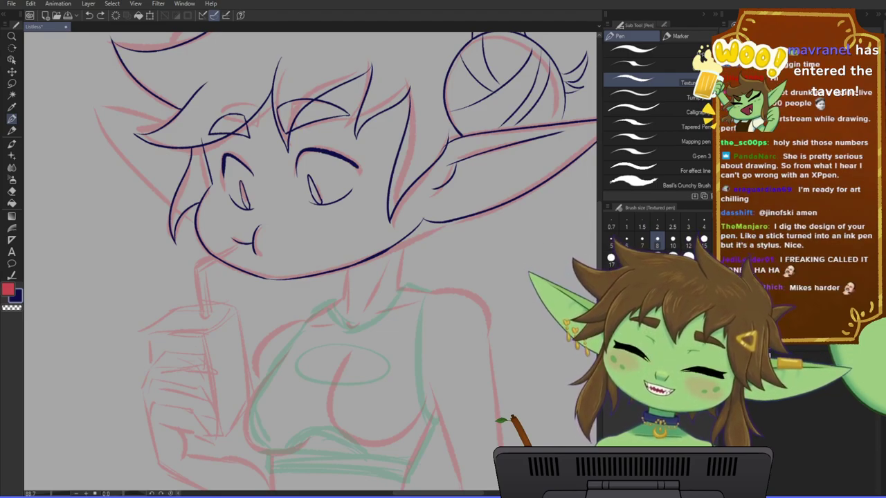
- Save the drawing
drag(312, 263, 306, 258)
key(ctrl+s)
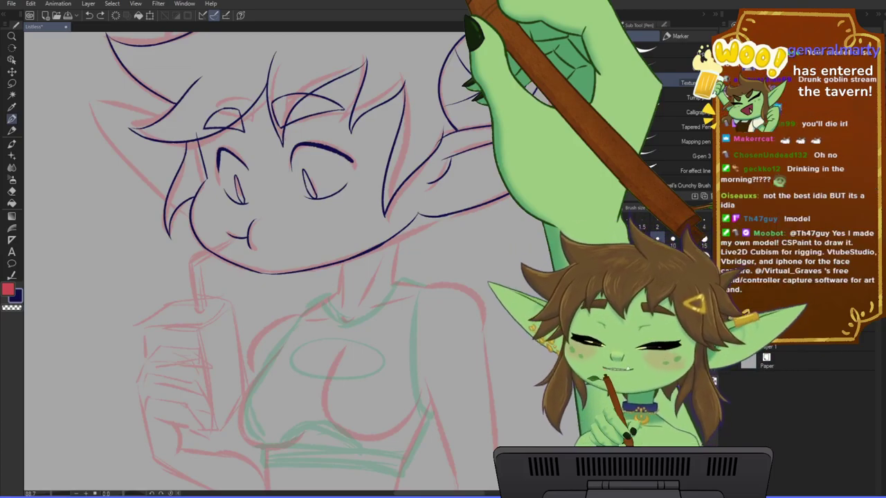
drag(438, 113, 449, 118)
key(ctrl+s)
drag(318, 235, 337, 239)
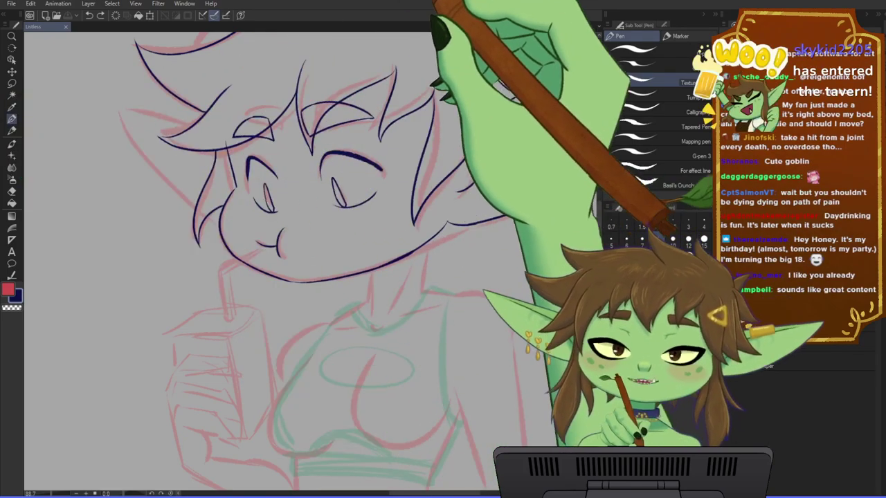
scroll(289, 262, up, 1)
drag(310, 295, 281, 333)
scroll(278, 308, up, 1)
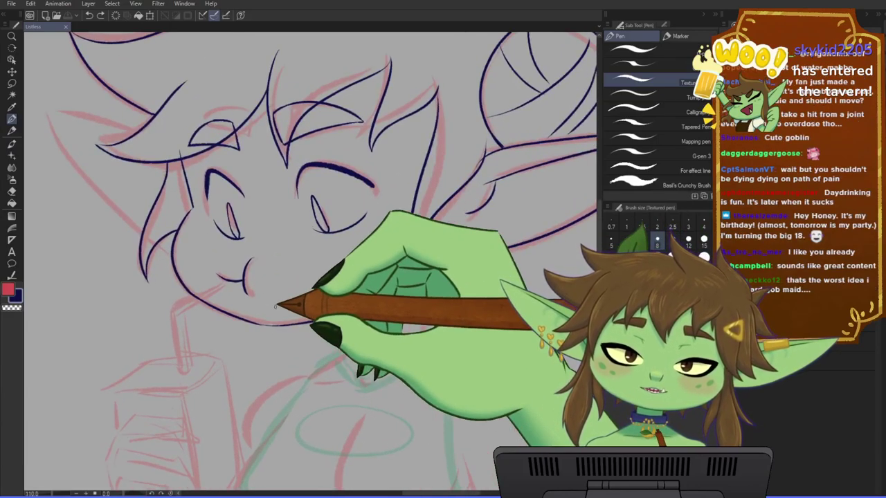
drag(259, 306, 299, 307)
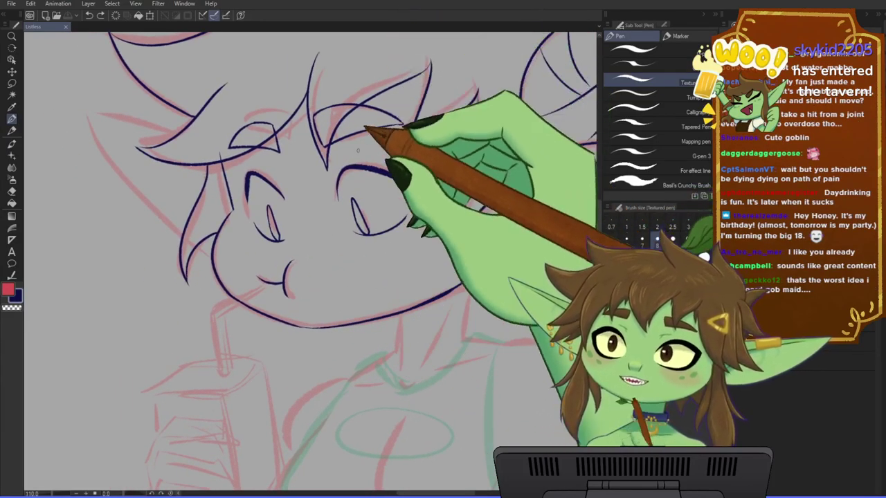
drag(337, 216, 332, 224)
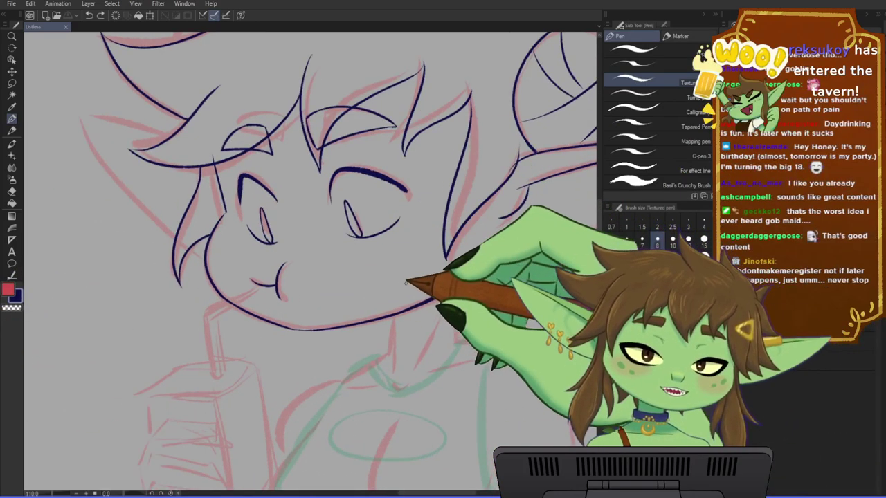
drag(487, 299, 394, 293)
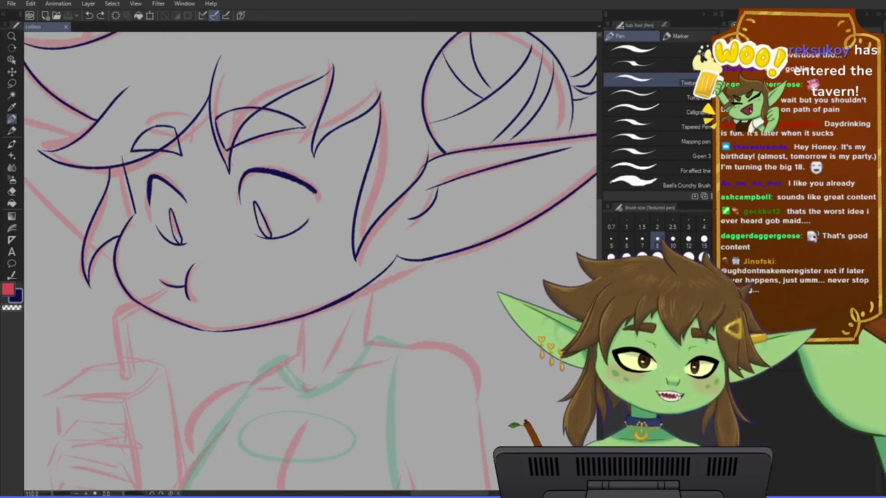
key(ctrl+z)
key(ctrl+y)
key(ctrl+minus)
key(ctrl+minus)
drag(291, 244, 374, 306)
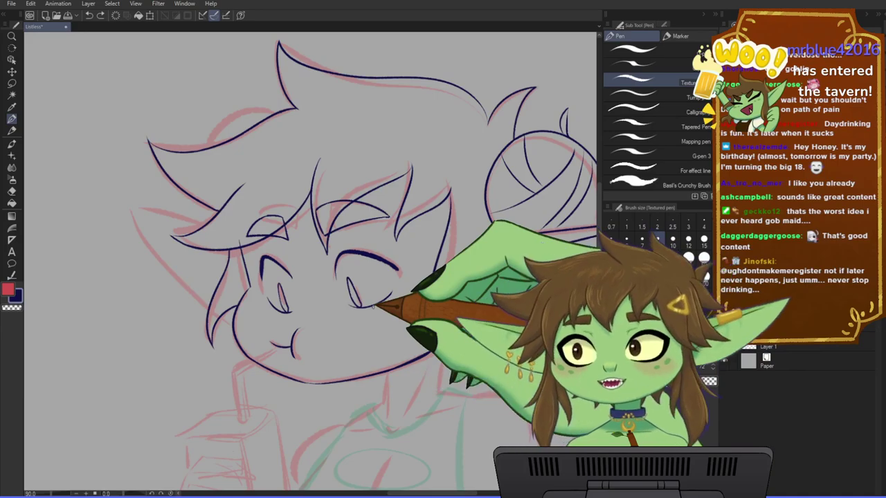
- Inspect the inked face, hair, bun and ear against the faded sketch beneath them
scroll(374, 306, down, 3)
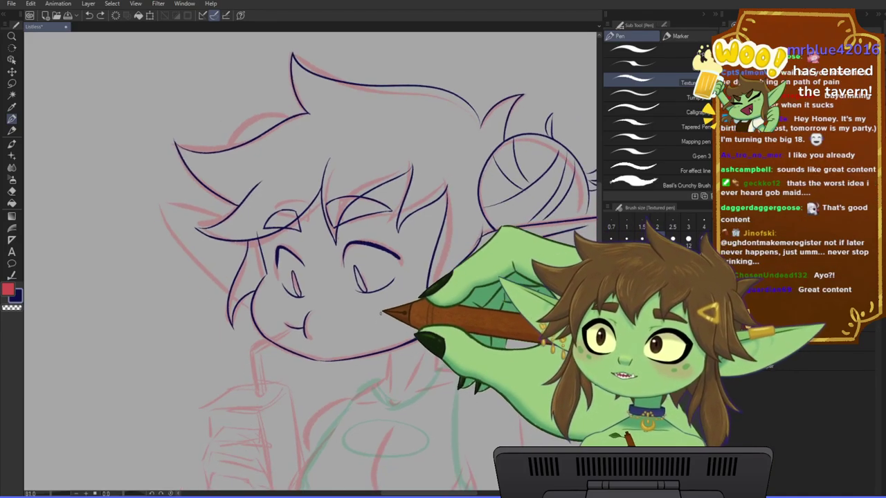
scroll(381, 314, up, 4)
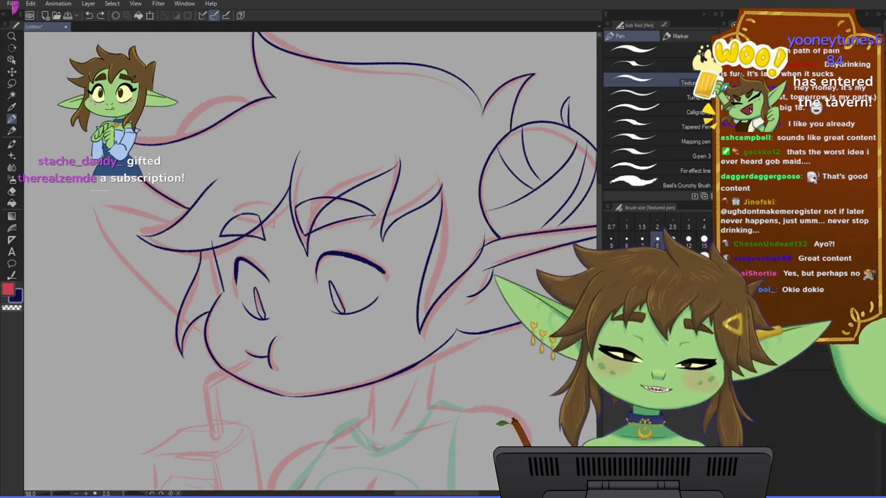
scroll(317, 287, down, 1)
drag(397, 265, 379, 275)
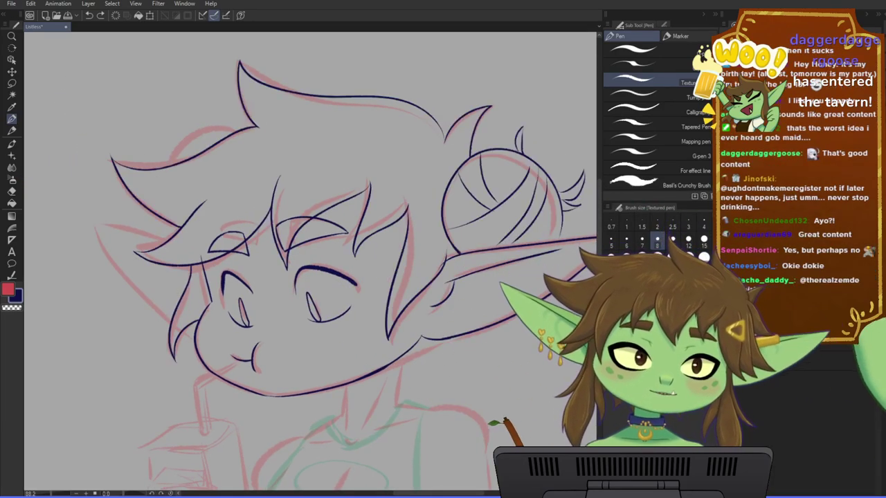
scroll(436, 272, down, 1)
scroll(346, 277, up, 2)
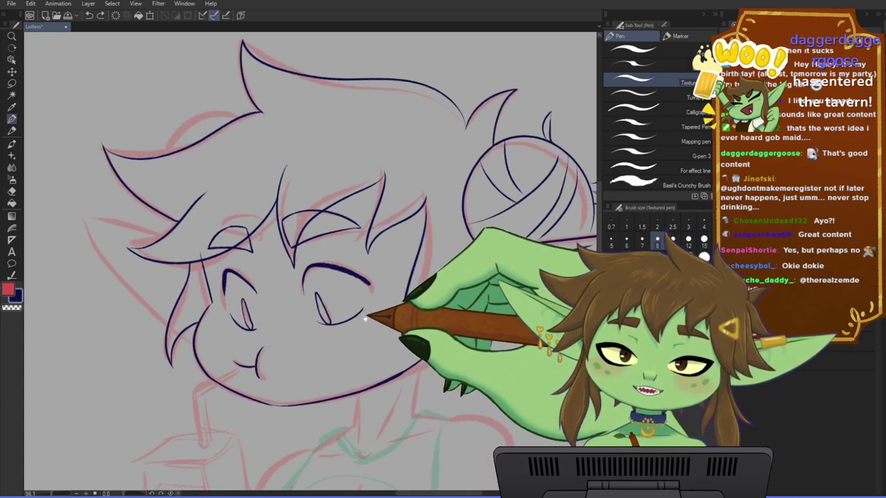
drag(368, 316, 367, 272)
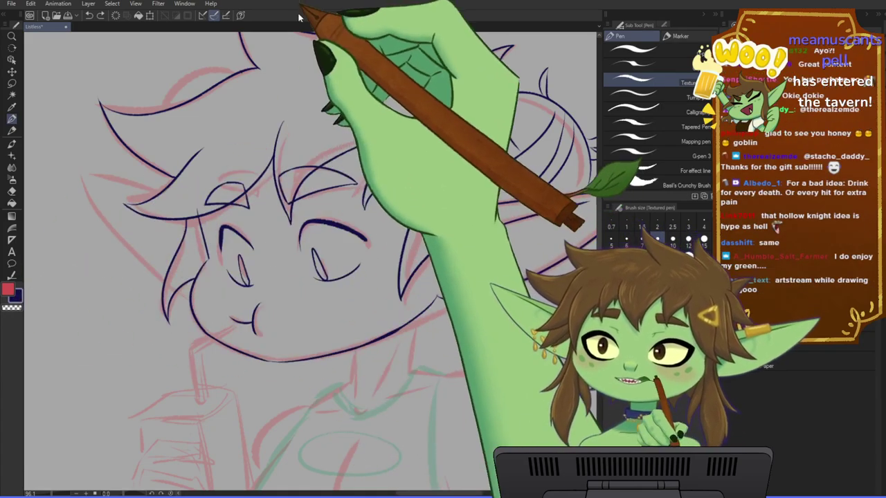
mouse_move(357, 323)
mouse_down()
mouse_move(340, 304)
mouse_move(365, 298)
mouse_move(371, 307)
mouse_move(324, 315)
mouse_up()
scroll(340, 305, down, 2)
scroll(368, 305, up, 2)
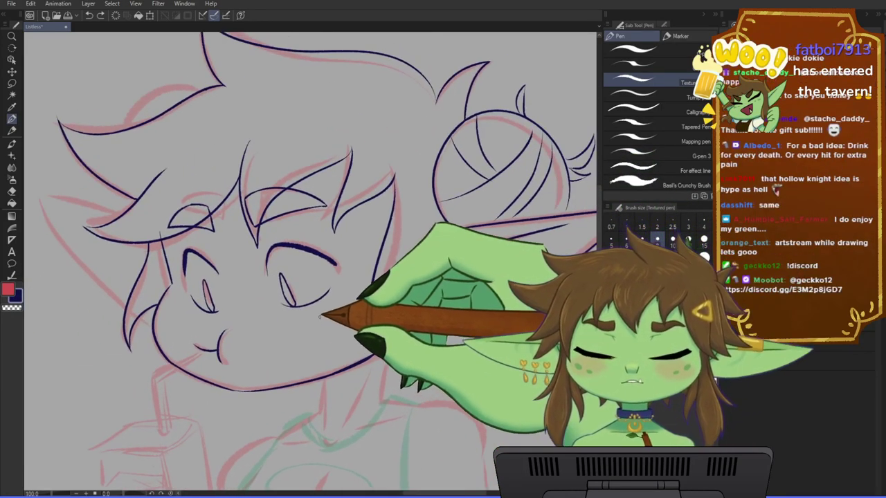
scroll(324, 316, up, 1)
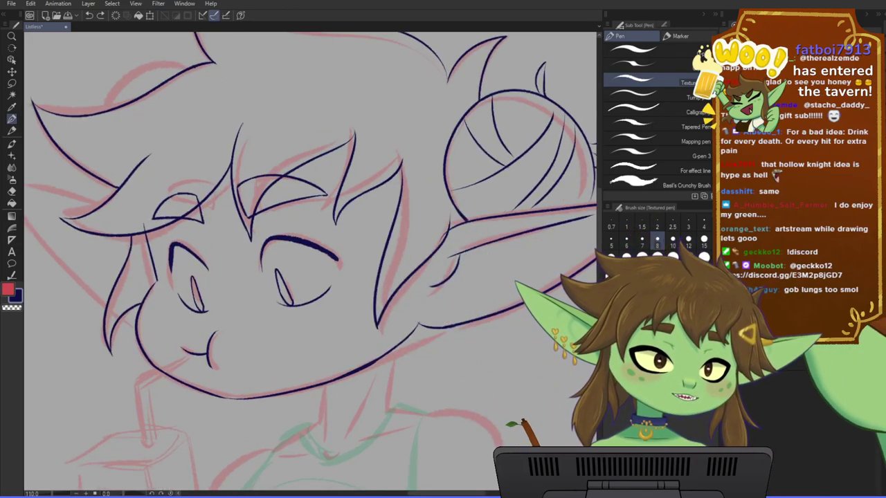
click(726, 338)
click(727, 338)
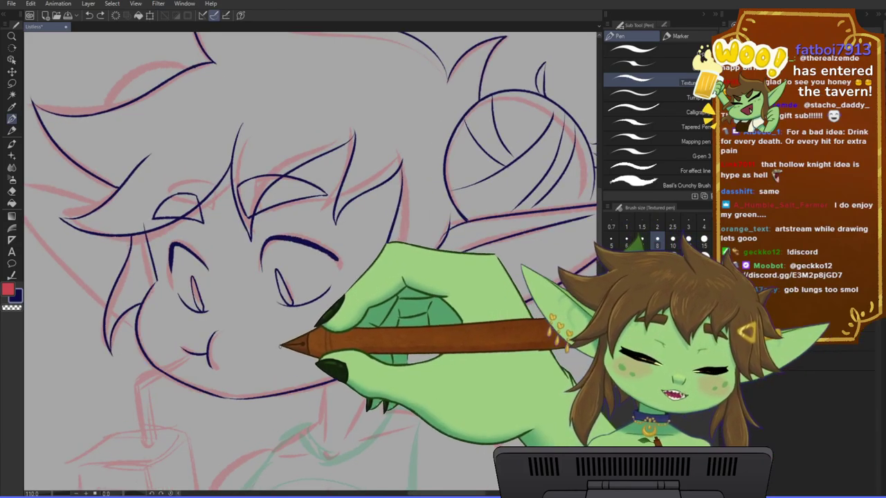
scroll(280, 344, down, 2)
scroll(268, 354, down, 2)
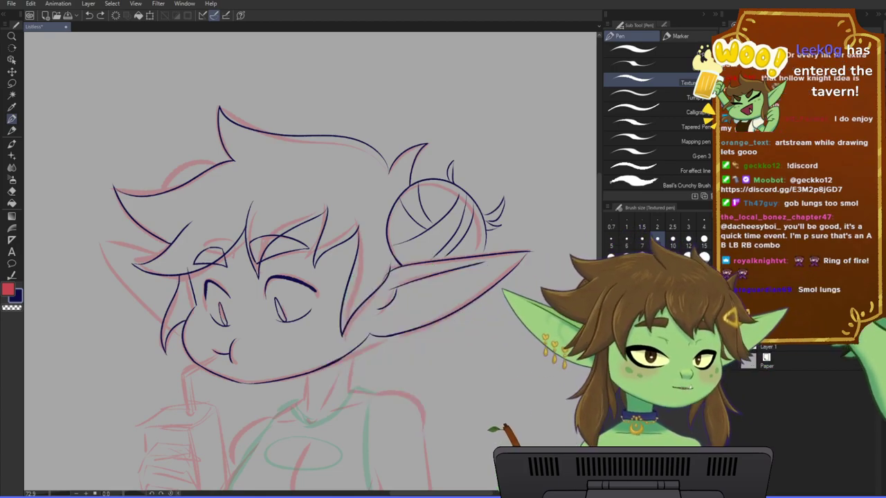
click(727, 308)
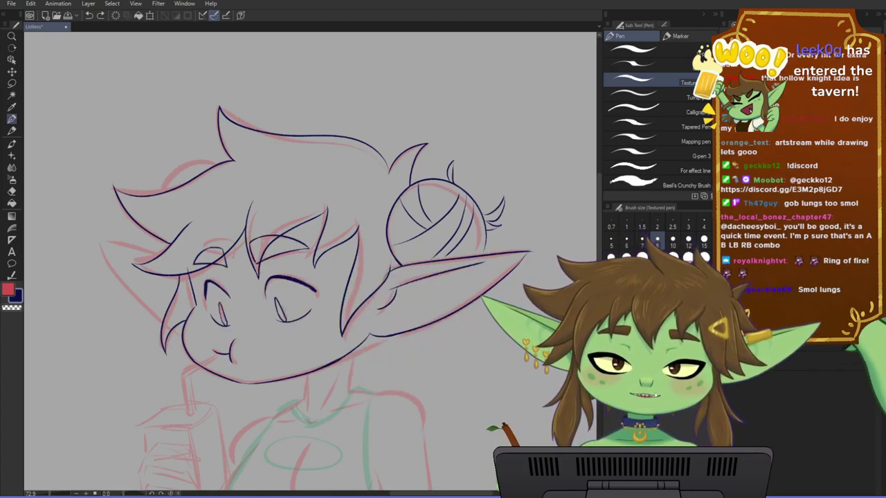
- Ink both sides of the neck from the jawline down to the swimsuit collar, redoing the first stroke on each side
scroll(422, 192, down, 4)
drag(411, 411, 399, 239)
scroll(359, 226, up, 4)
scroll(357, 224, up, 2)
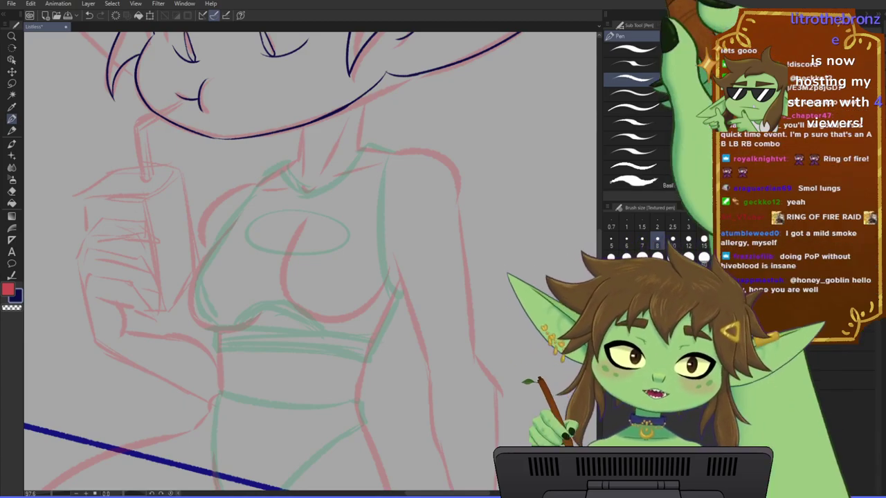
scroll(130, 270, up, 1)
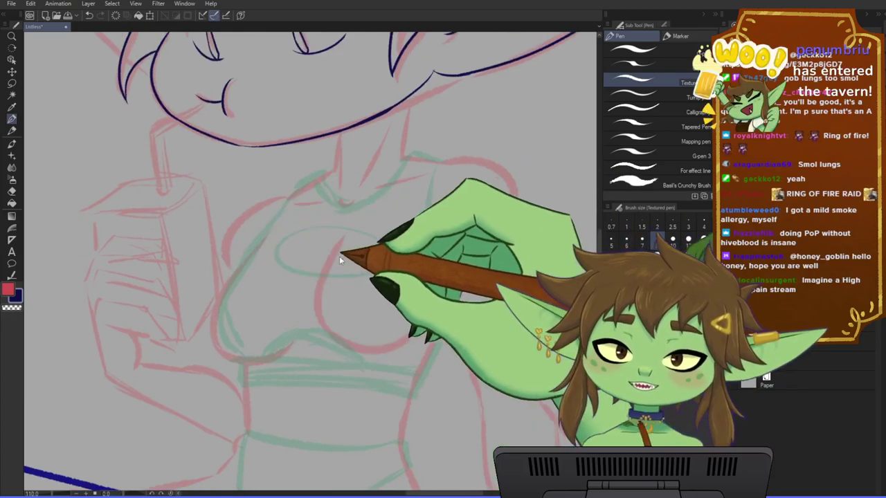
key(ctrl+s)
drag(425, 225, 379, 239)
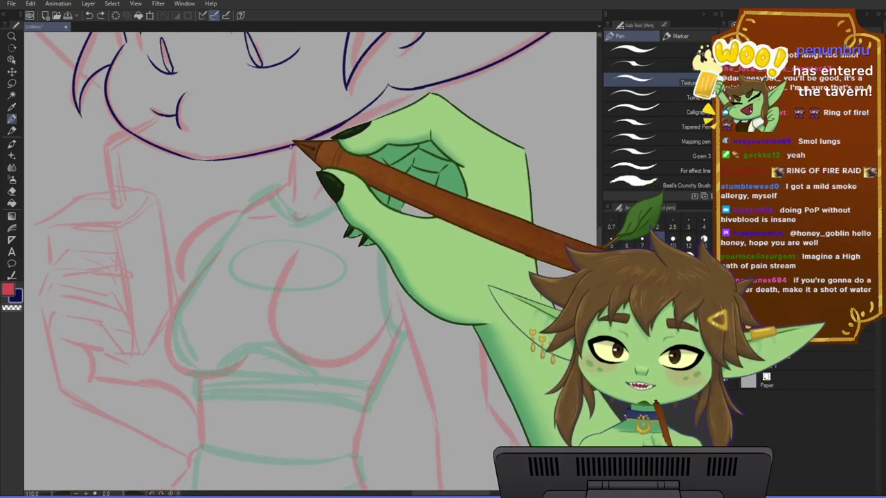
drag(293, 144, 289, 189)
key(ctrl+z)
drag(292, 145, 289, 184)
drag(364, 114, 362, 144)
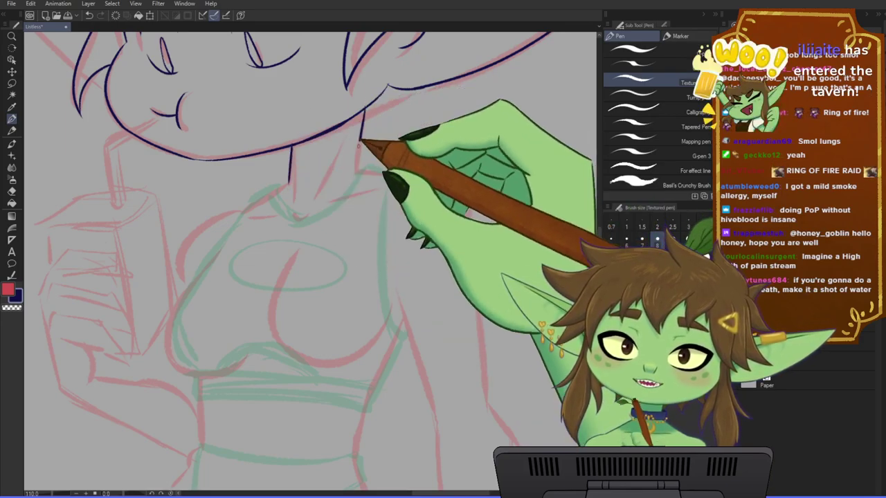
key(ctrl+z)
drag(363, 106, 356, 171)
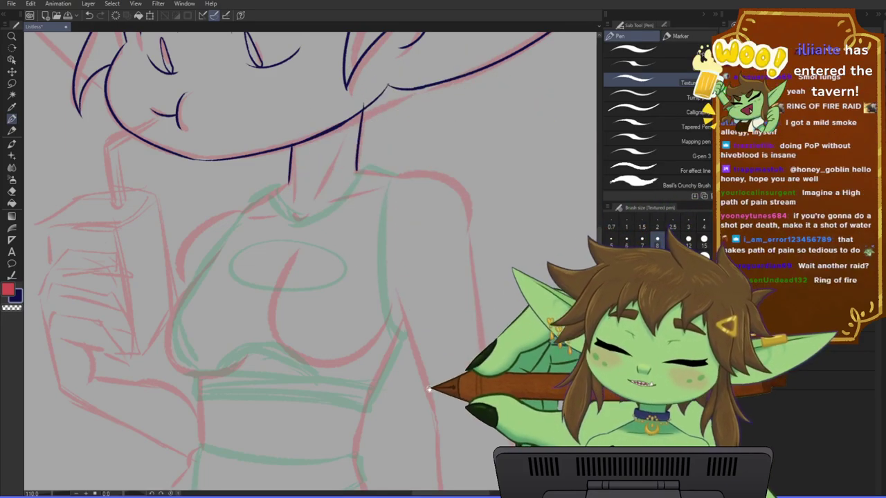
drag(431, 400, 419, 398)
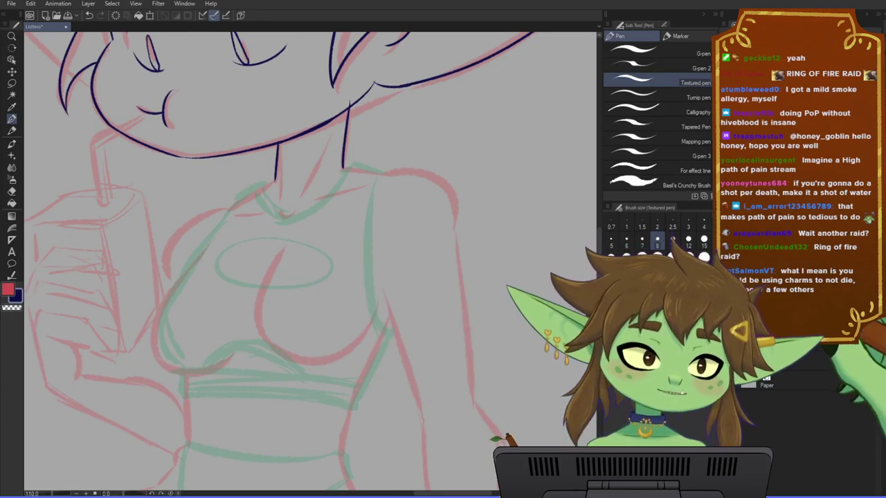
- Raise the opacity of the green swimsuit sketch layer while keeping the red body sketch faded
click(789, 305)
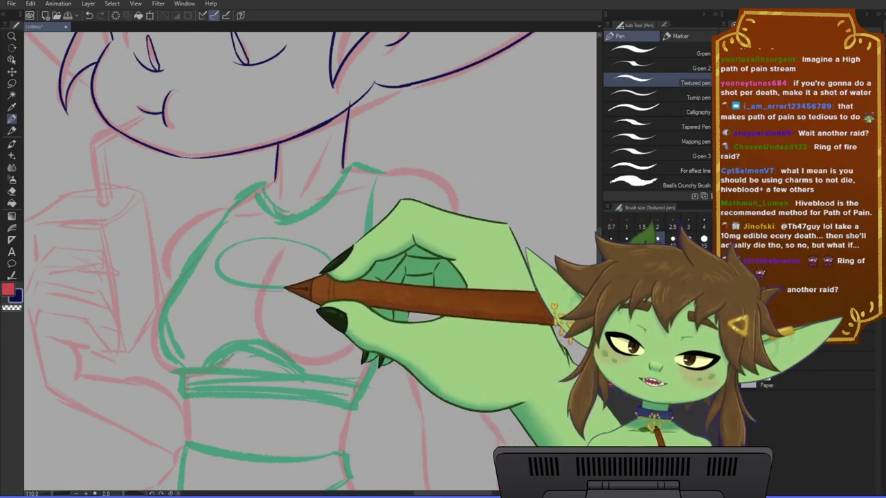
drag(278, 289, 285, 289)
key(ctrl+z)
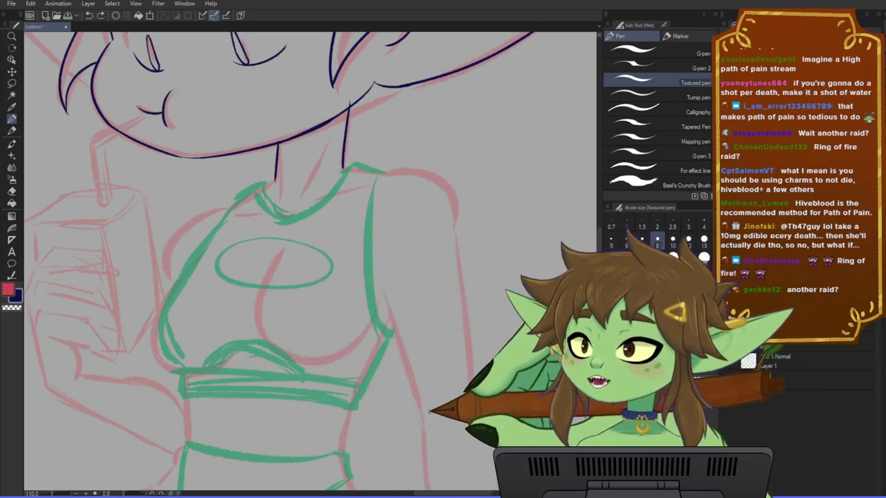
- Examine the green swimsuit and red body sketch against the inked head, from the neck and drink box down to the hips
drag(416, 351, 431, 372)
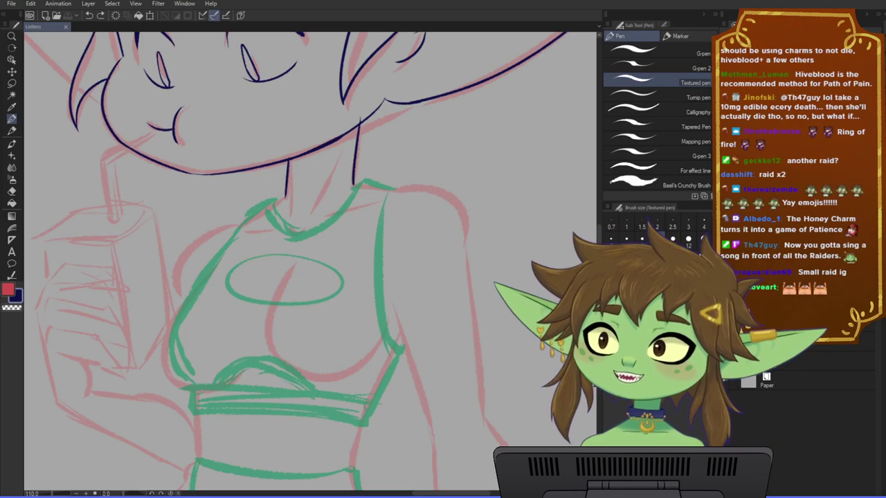
drag(324, 300, 336, 275)
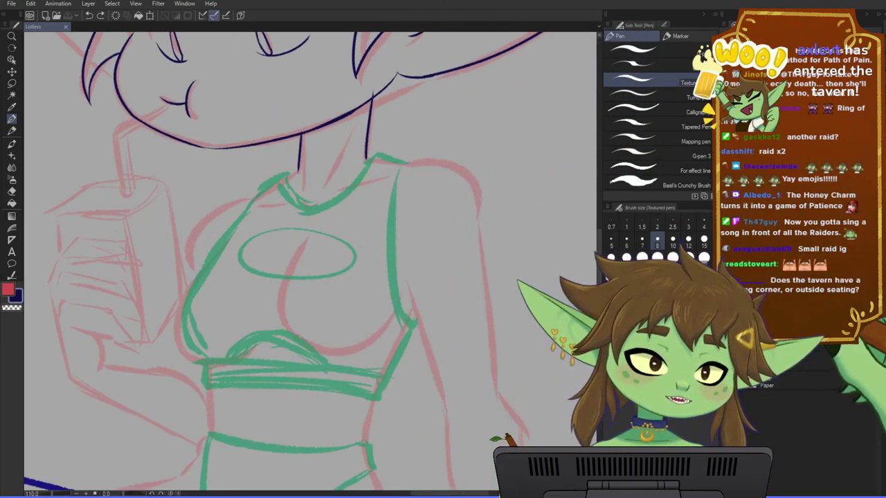
scroll(279, 316, down, 3)
drag(363, 214, 344, 301)
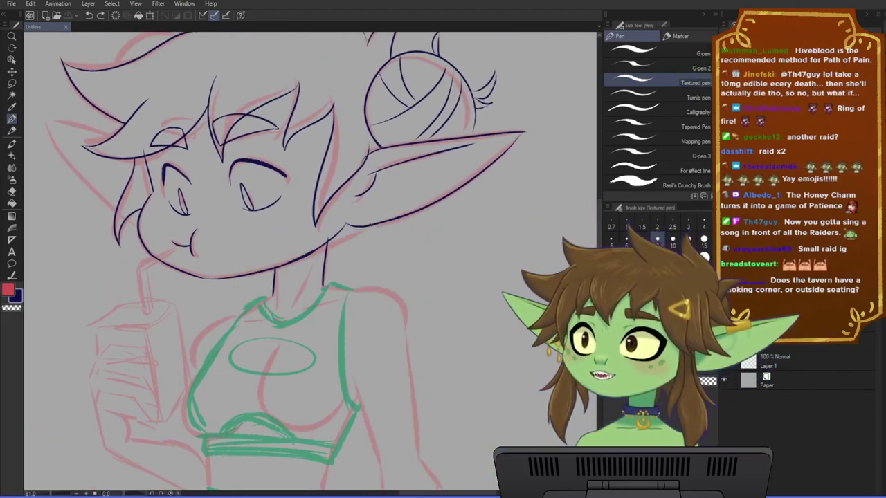
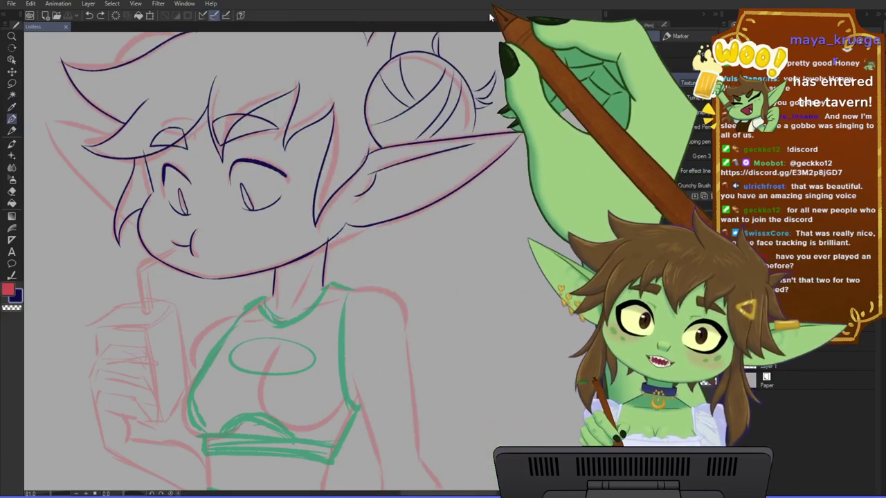
scroll(426, 363, down, 1)
scroll(426, 363, down, 1)
drag(291, 417, 310, 370)
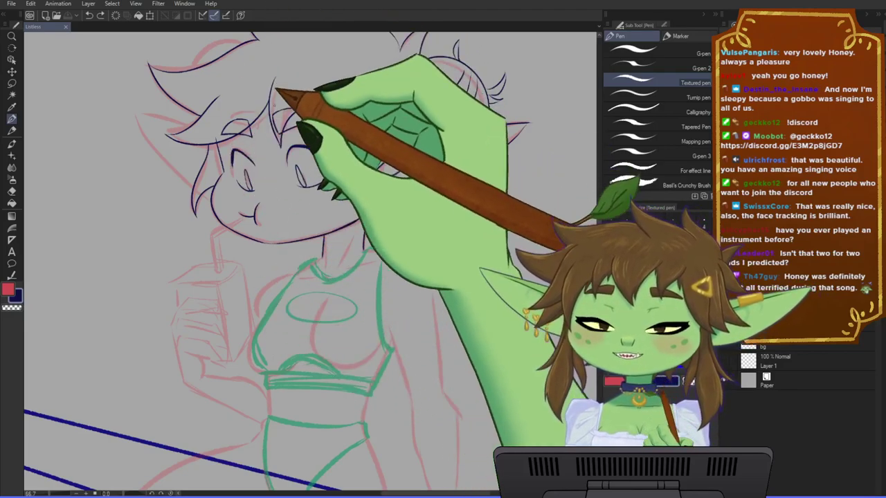
scroll(256, 234, down, 1)
drag(246, 345, 256, 320)
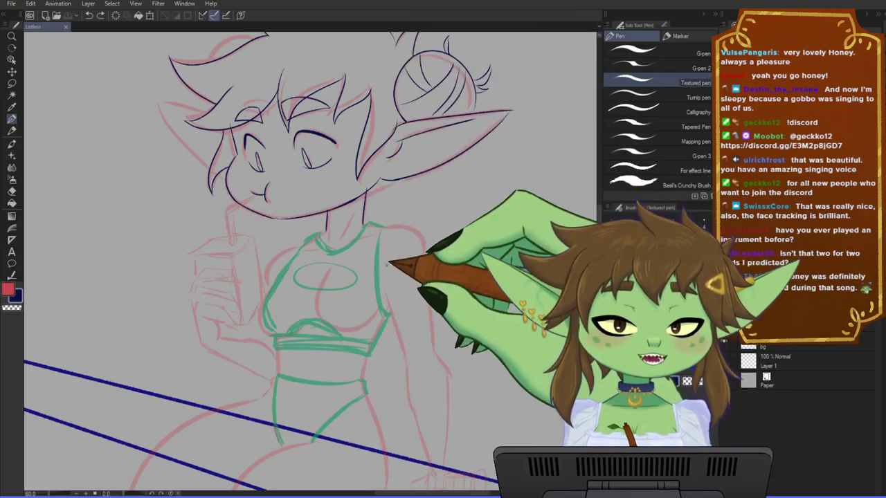
scroll(375, 263, up, 2)
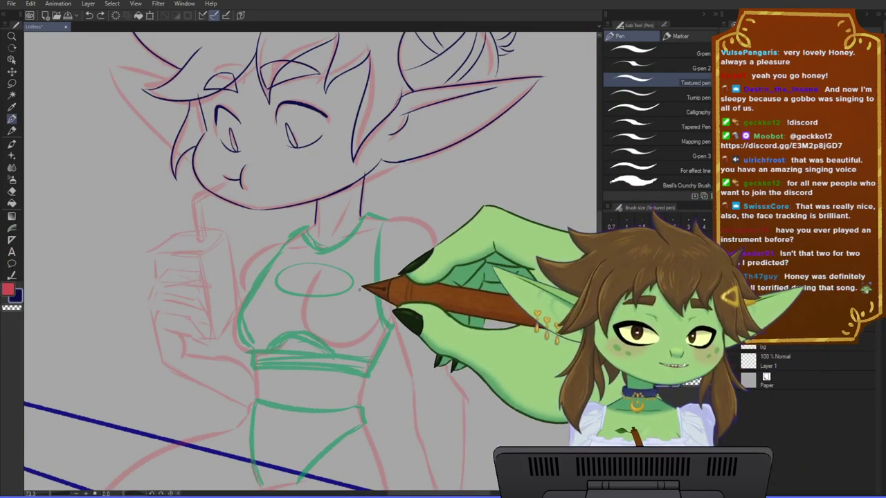
scroll(366, 277, up, 3)
drag(326, 193, 342, 242)
drag(317, 222, 315, 256)
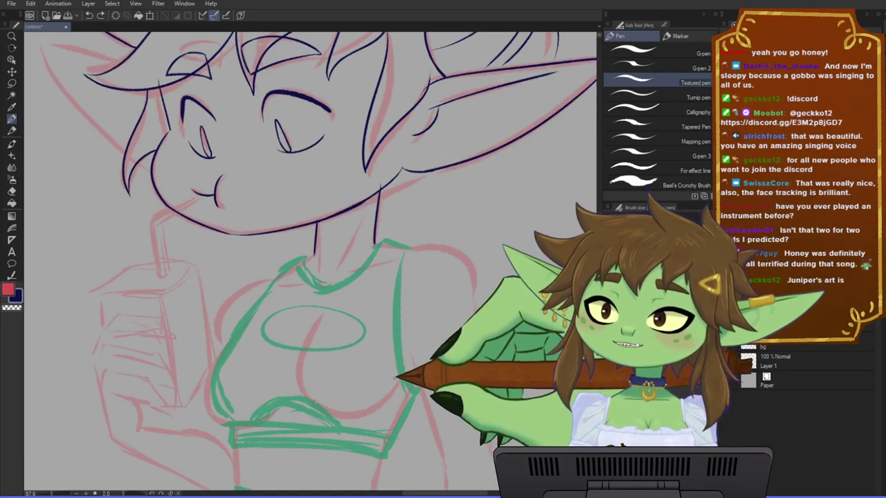
- Ink the neck tendons, throat notch and collarbones in dark blue over the red sketch
drag(399, 398, 407, 362)
drag(388, 151, 382, 208)
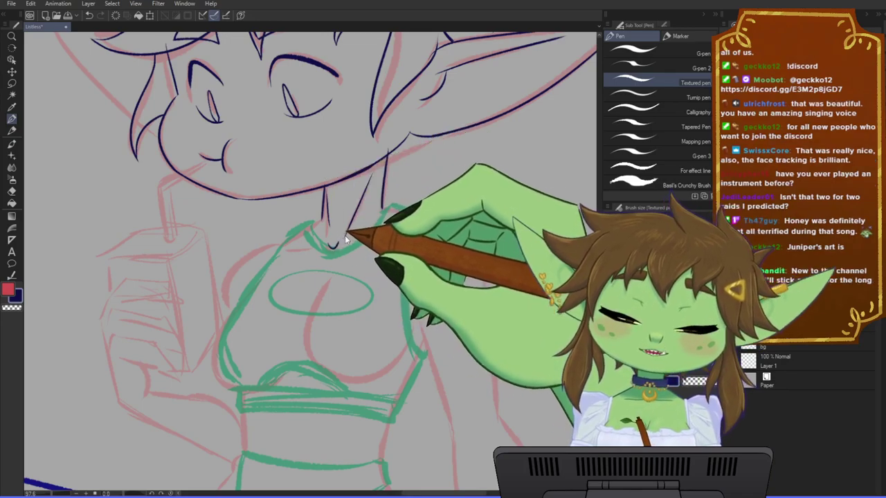
drag(328, 246, 339, 245)
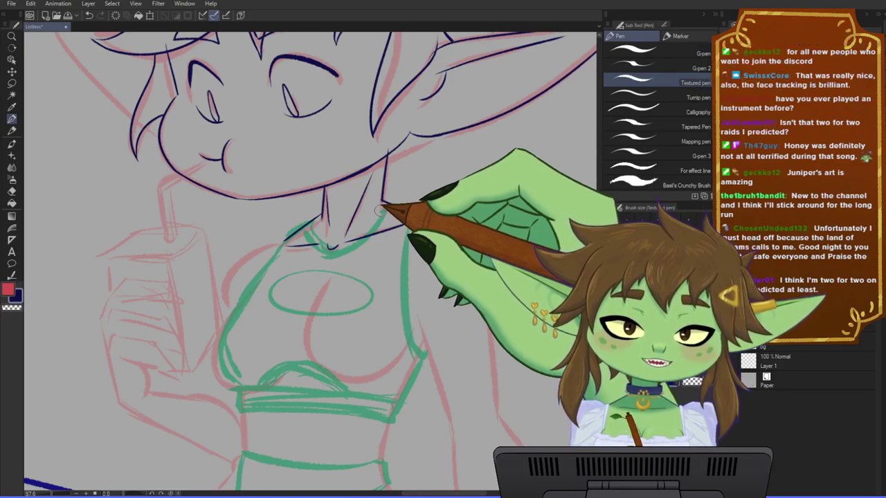
drag(475, 339, 463, 331)
drag(453, 368, 405, 351)
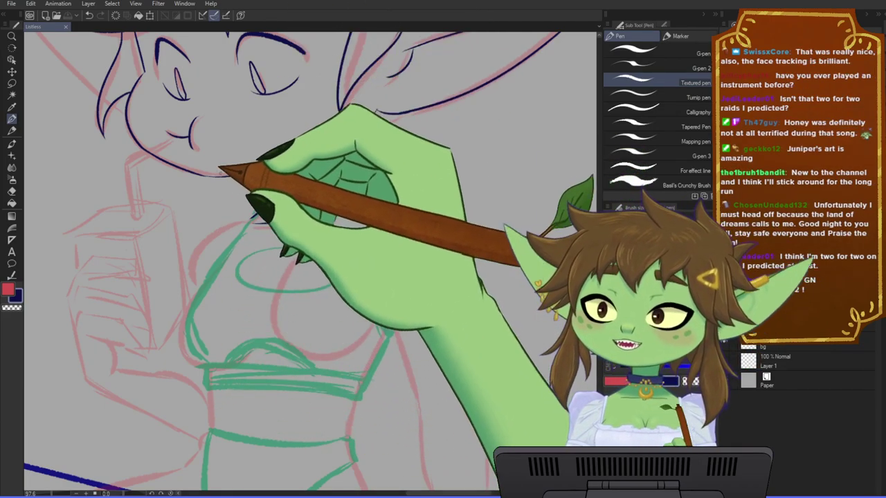
mouse_move(385, 224)
mouse_down()
mouse_move(480, 234)
mouse_move(487, 215)
mouse_up()
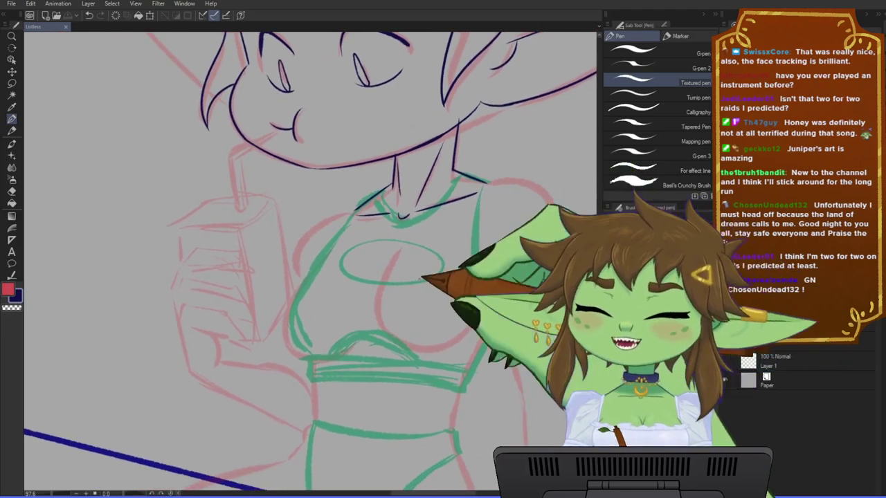
- Ink the rounded shoulder outline on the side of the drink carton, following the red sketch
drag(273, 363, 291, 350)
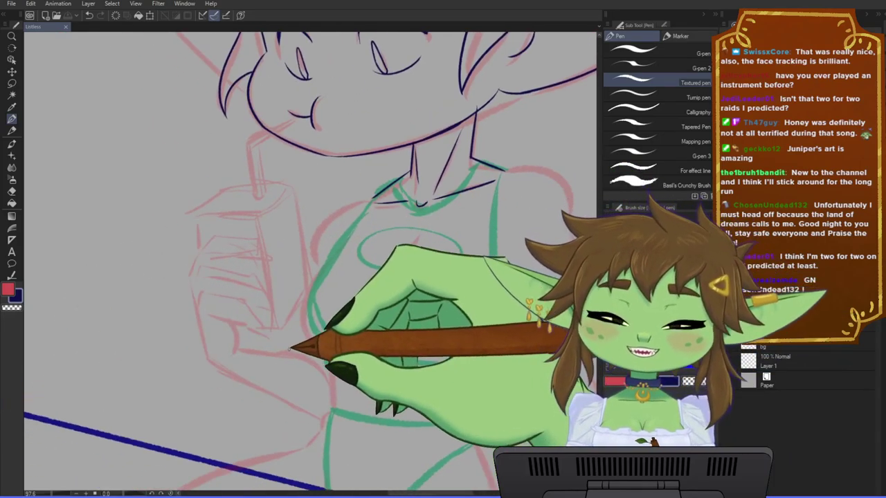
drag(372, 201, 316, 240)
key(ctrl+z)
drag(374, 201, 315, 267)
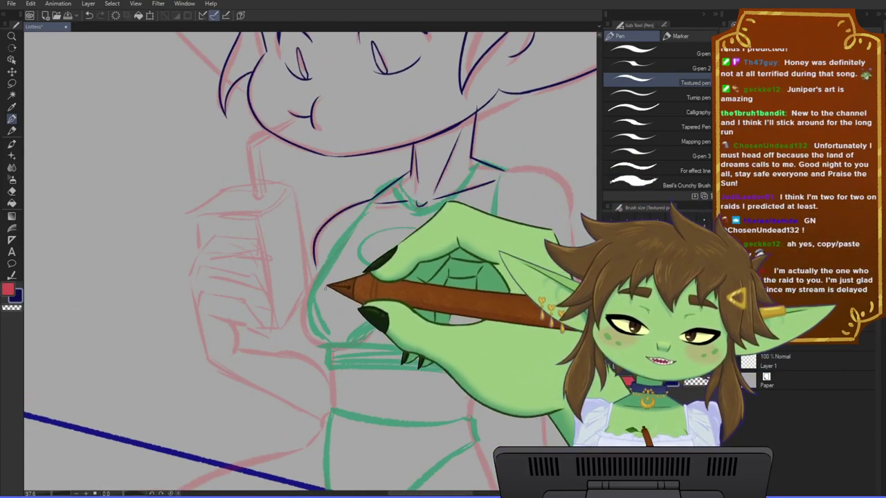
- Ink the shoulder outline of the straight arm, curving from the collarbone down to the upper arm
drag(498, 296, 377, 288)
drag(386, 163, 453, 216)
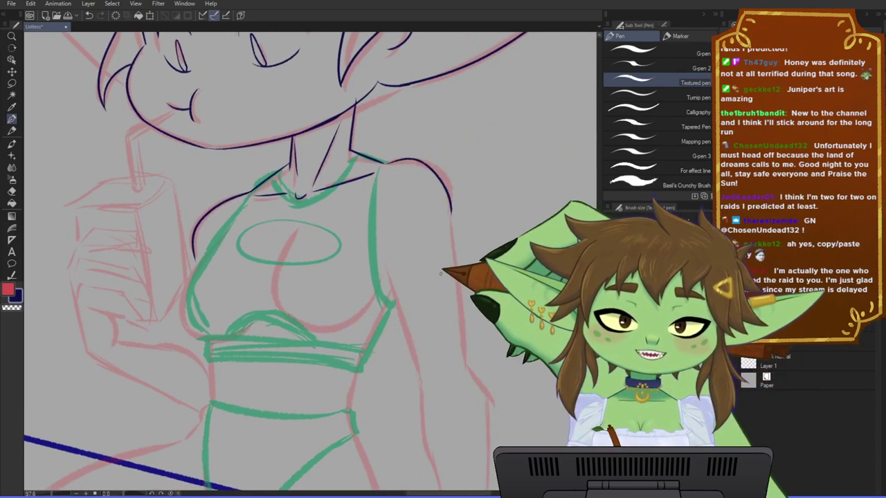
key(ctrl+z)
drag(385, 163, 455, 219)
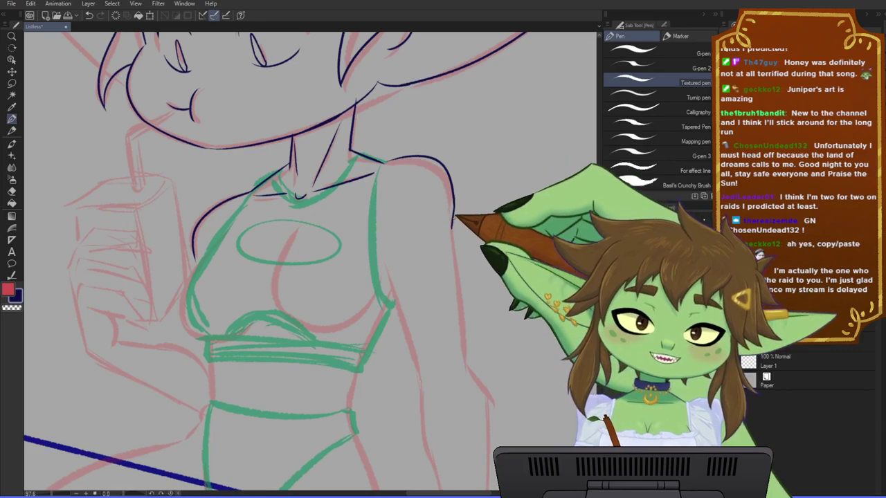
drag(475, 215, 498, 222)
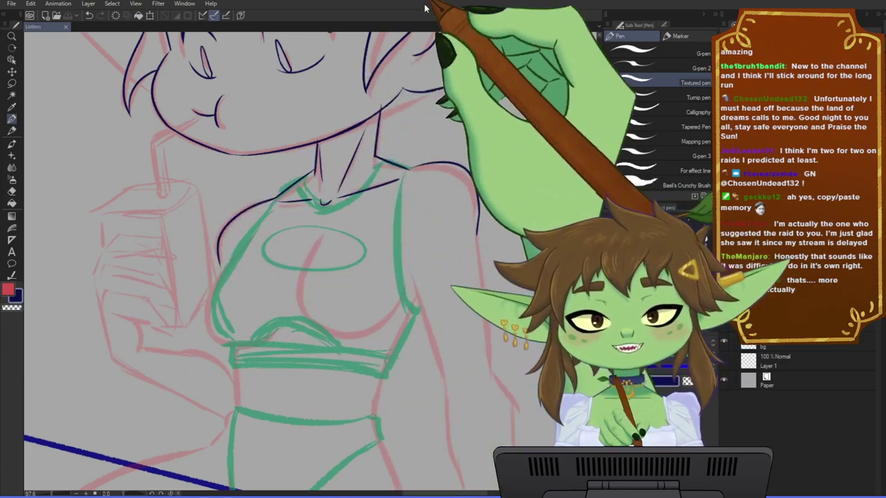
drag(280, 191, 316, 193)
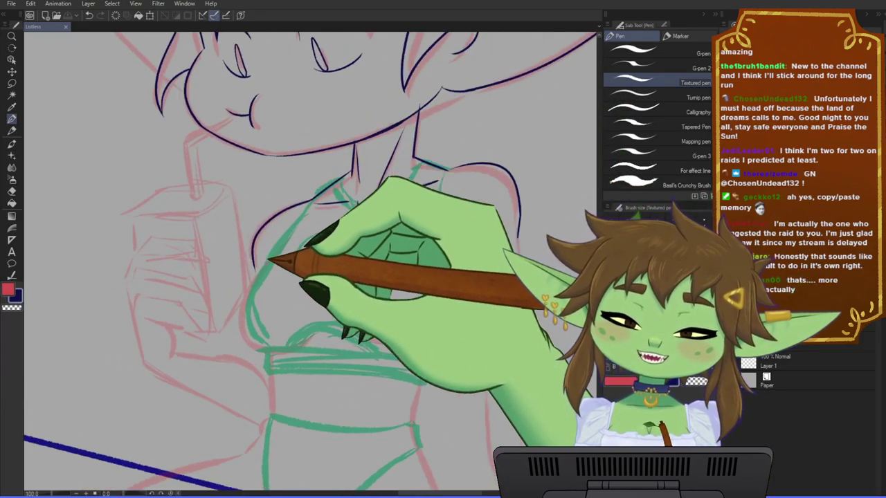
drag(348, 278, 301, 291)
scroll(333, 284, up, 2)
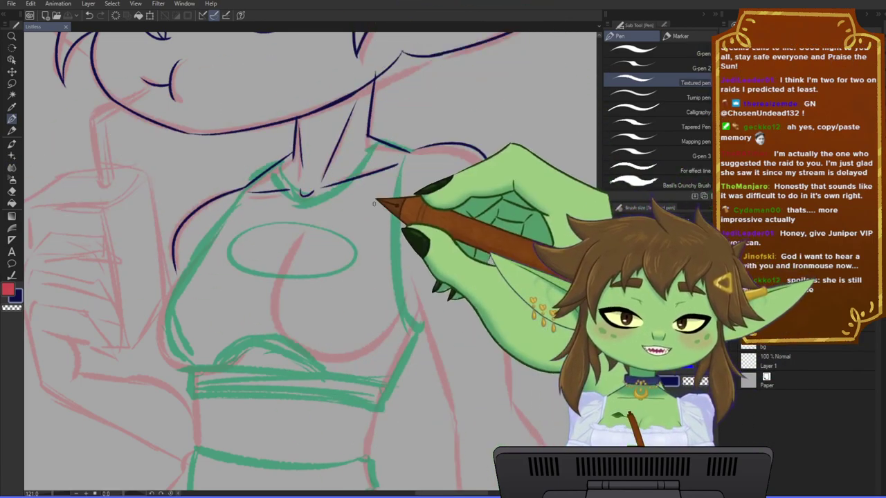
drag(287, 233, 336, 224)
scroll(266, 249, down, 1)
drag(267, 266, 309, 263)
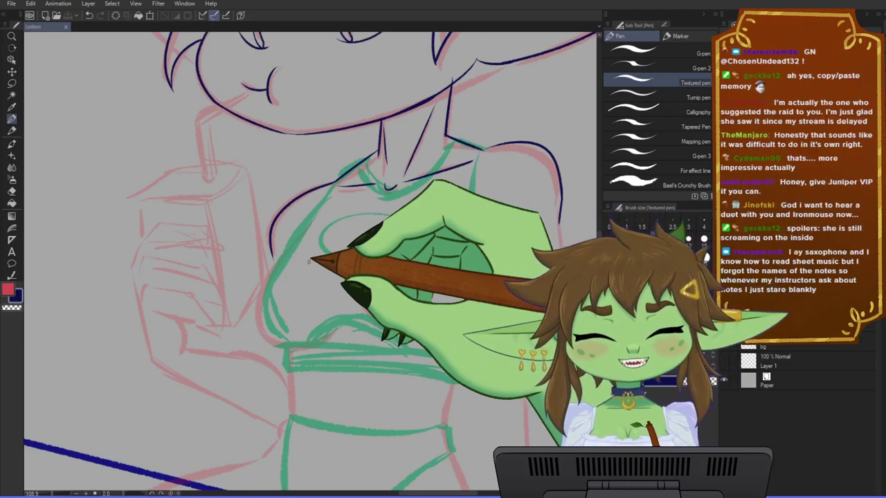
drag(345, 353, 360, 352)
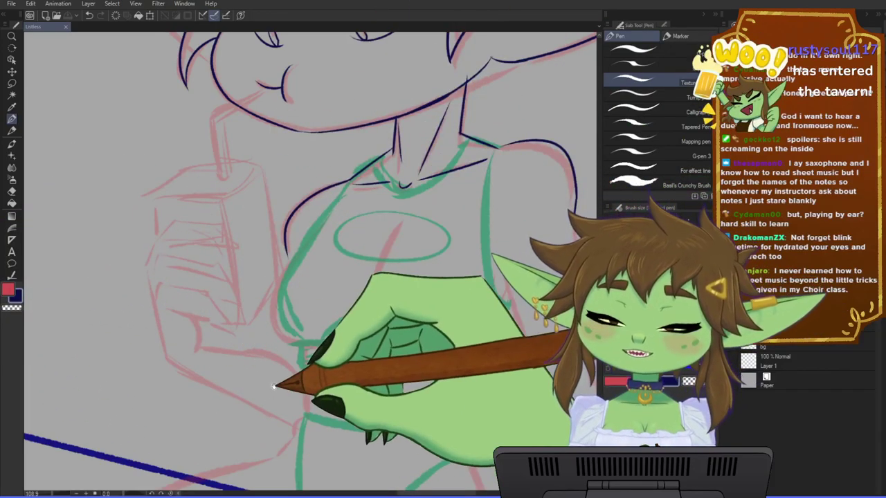
- Ink the curved centre line of the chest from inside the oval cutout down toward the hem arch
drag(274, 387, 279, 376)
scroll(316, 242, up, 1)
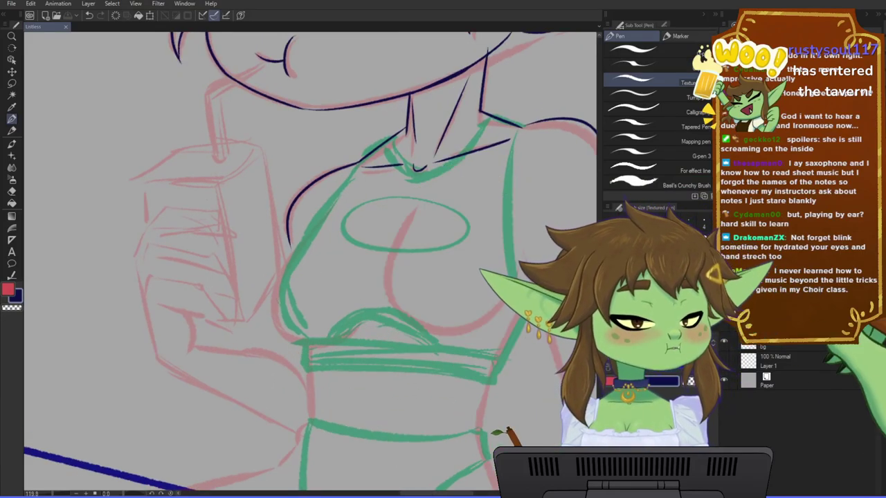
drag(339, 192, 310, 316)
key(ctrl+z)
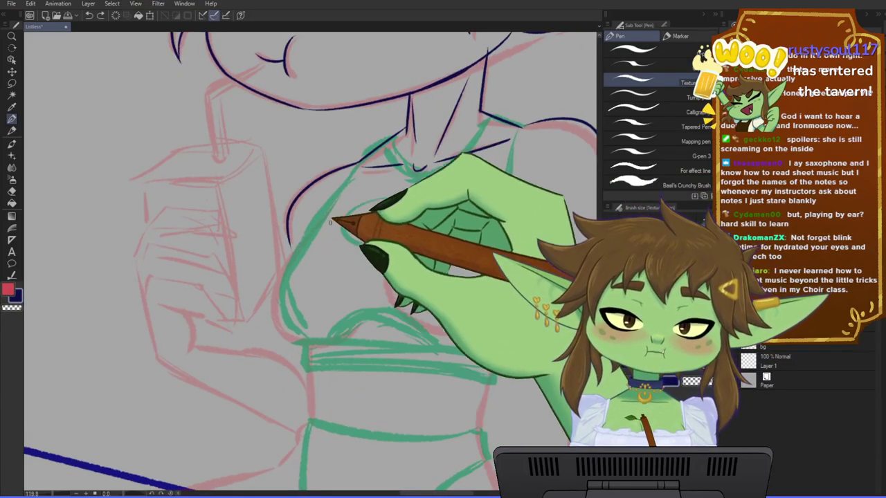
drag(417, 208, 390, 312)
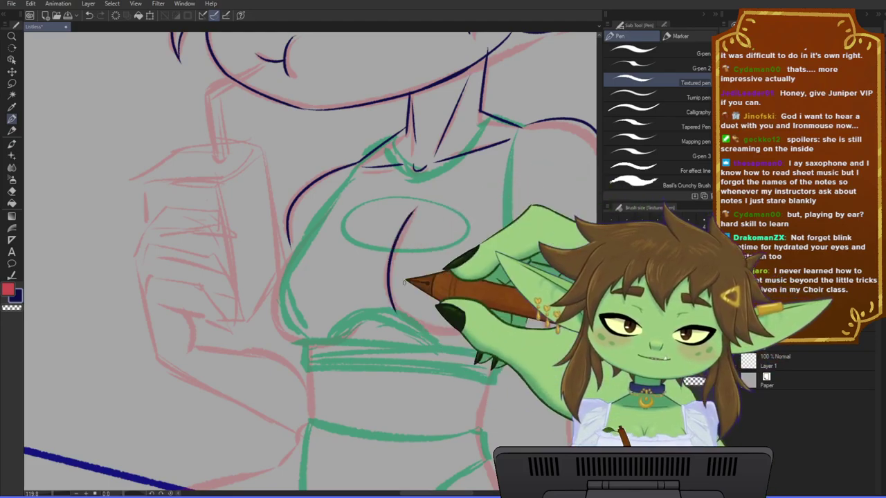
key(ctrl+z)
drag(416, 207, 386, 305)
key(ctrl+z)
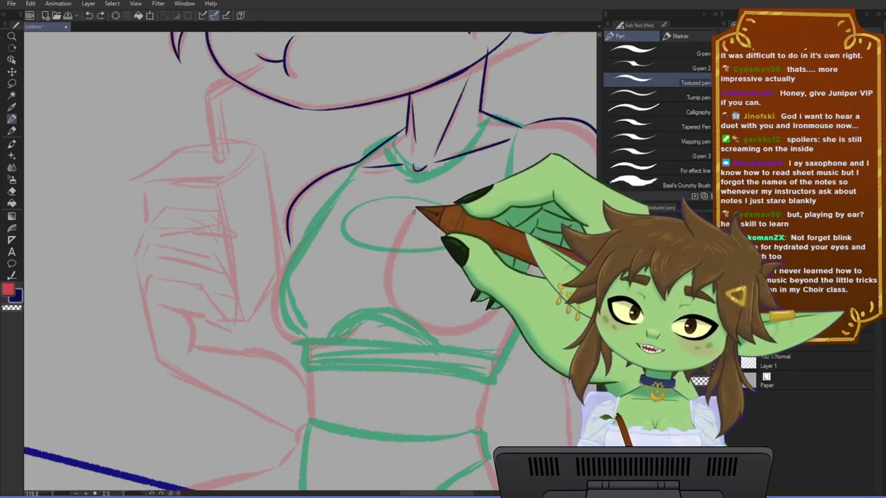
drag(387, 263, 395, 315)
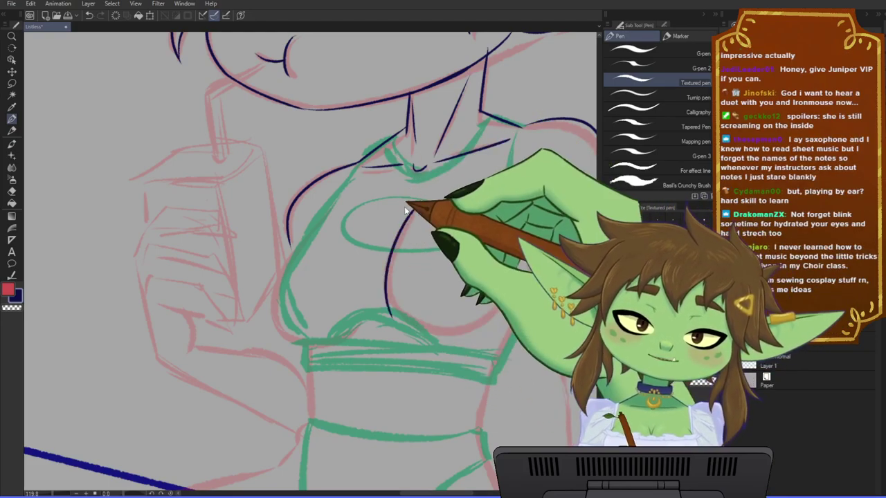
key(ctrl+z)
mouse_move(417, 206)
mouse_down()
mouse_move(387, 285)
mouse_move(392, 308)
mouse_up()
- Ink the inner and outer contours of the straight arm's upper half, from armpit and shoulder to the elbow
mouse_move(444, 354)
mouse_down()
mouse_move(409, 355)
mouse_move(424, 371)
mouse_move(421, 355)
mouse_up()
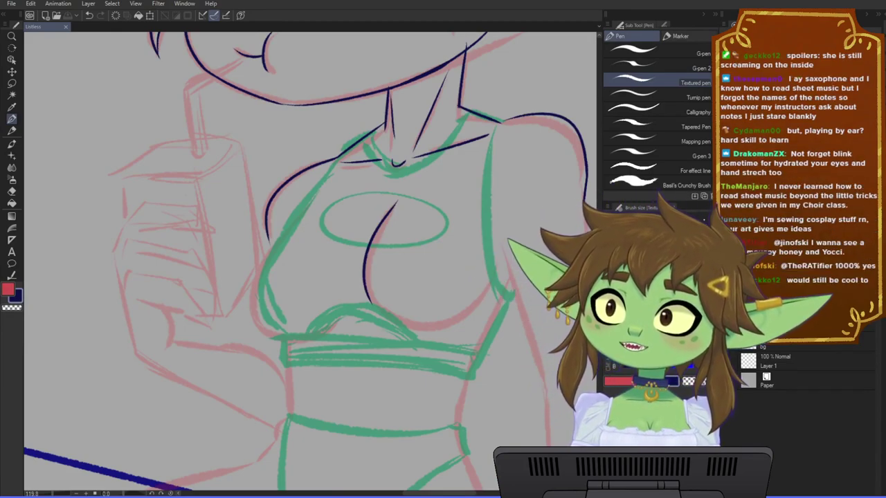
scroll(392, 223, down, 1)
drag(392, 224, 277, 251)
mouse_move(376, 334)
mouse_down()
mouse_move(354, 258)
mouse_move(300, 301)
mouse_up()
scroll(355, 259, up, 1)
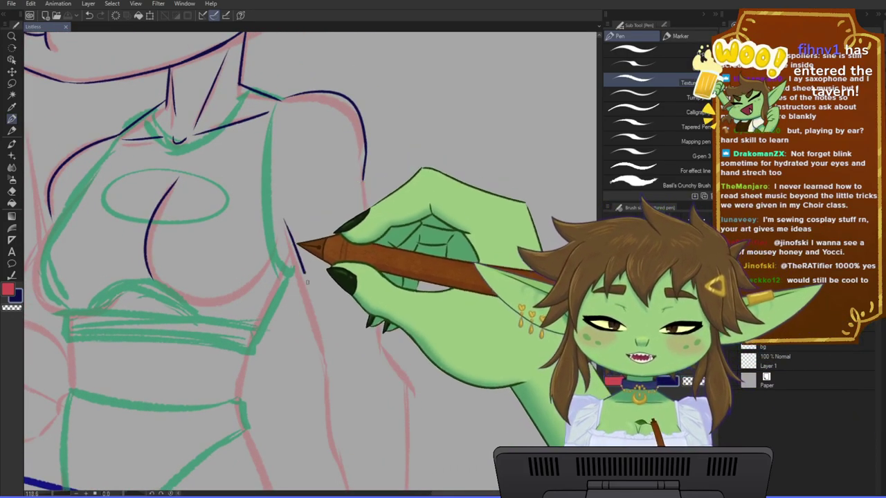
drag(285, 235, 328, 348)
drag(419, 285, 427, 232)
key(ctrl+z)
drag(294, 181, 333, 307)
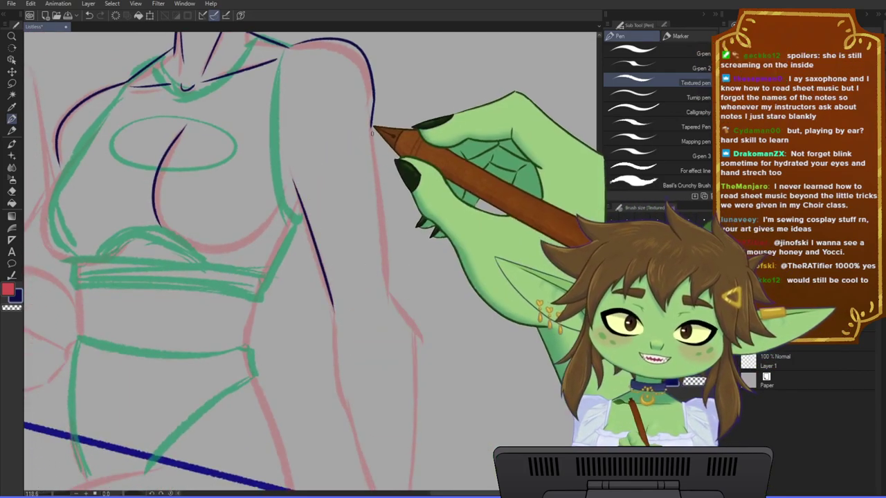
drag(372, 127, 391, 311)
- Ink the short inner elbow segment below the upper-arm line of the straight arm and save the drawing
drag(499, 293, 481, 231)
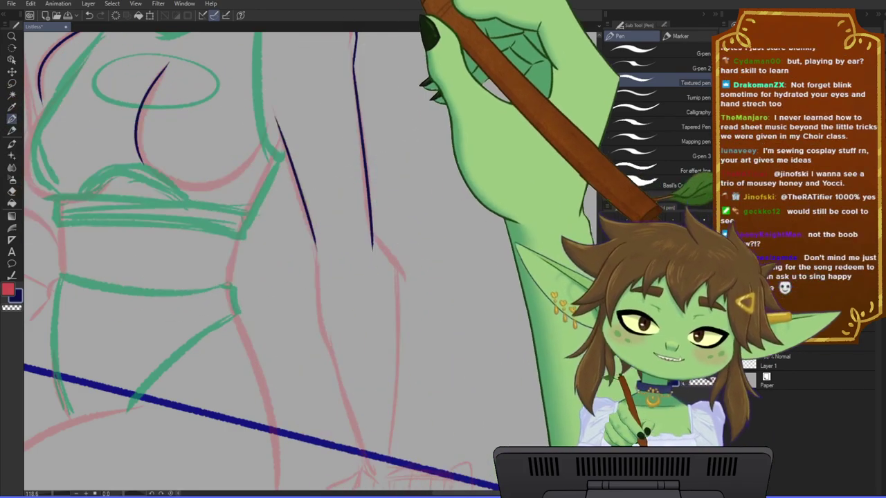
mouse_move(393, 323)
mouse_down()
mouse_move(367, 274)
mouse_move(375, 228)
mouse_up()
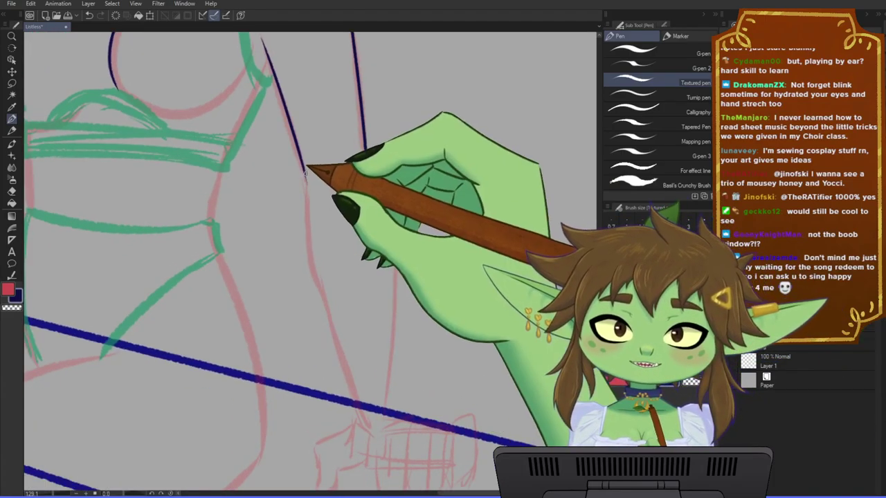
drag(305, 182, 308, 251)
key(ctrl+z)
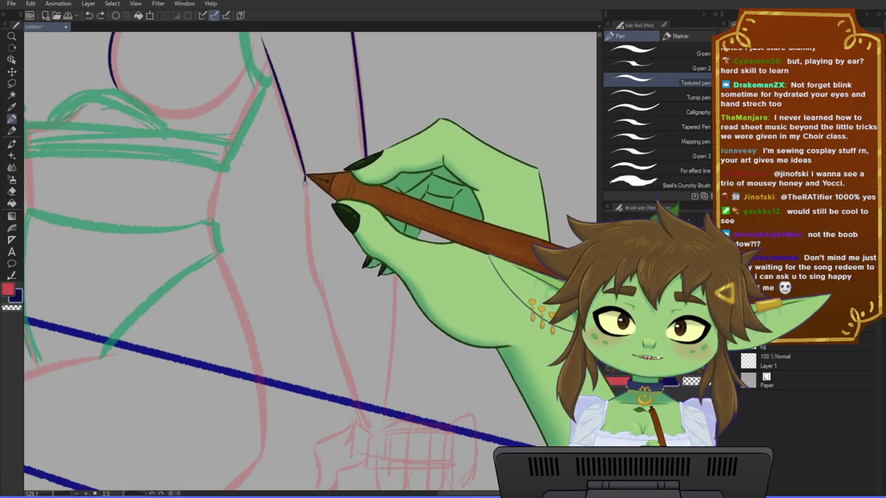
mouse_move(305, 176)
mouse_down()
mouse_move(307, 285)
mouse_move(352, 242)
mouse_up()
key(ctrl+z)
key(ctrl+s)
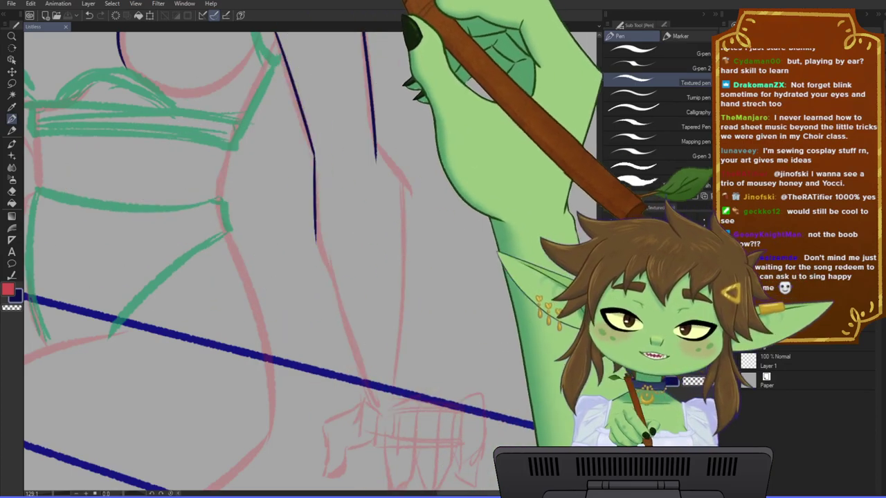
- Ink the inner forearm contour of the straight arm from below the elbow to the wrist
drag(314, 223, 373, 384)
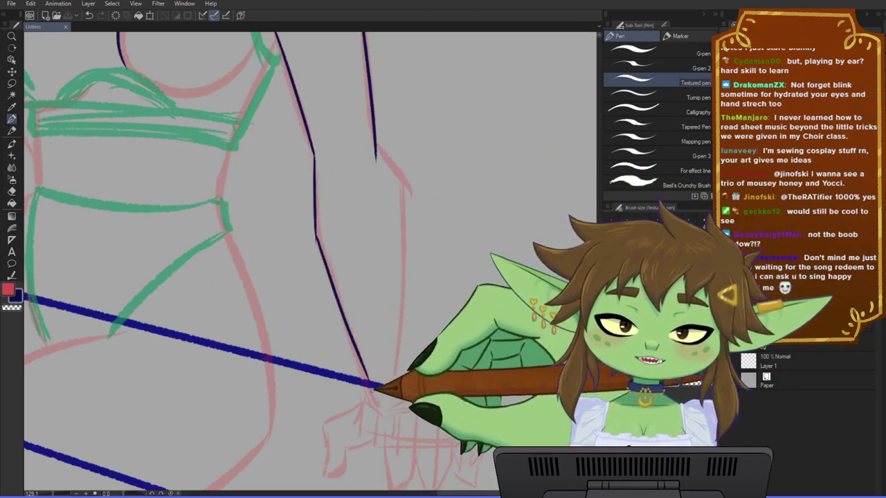
key(ctrl+z)
drag(315, 220, 373, 403)
key(ctrl+z)
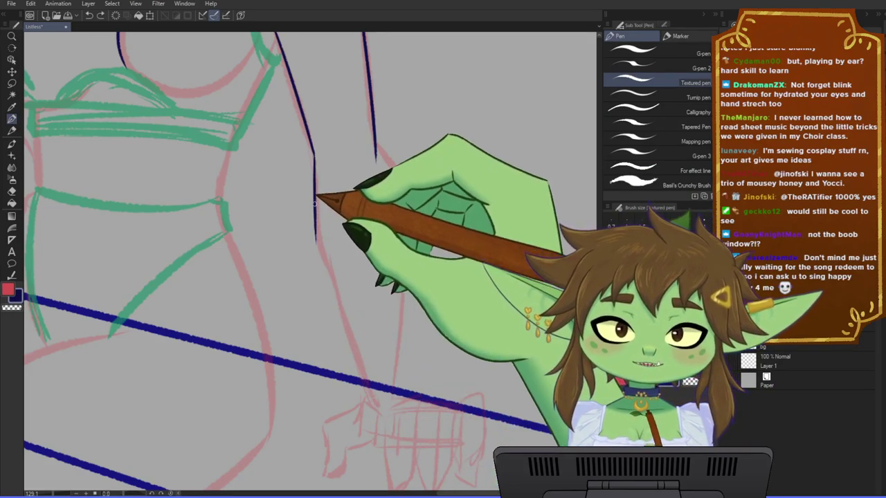
drag(316, 220, 374, 408)
key(ctrl+z)
drag(315, 223, 379, 423)
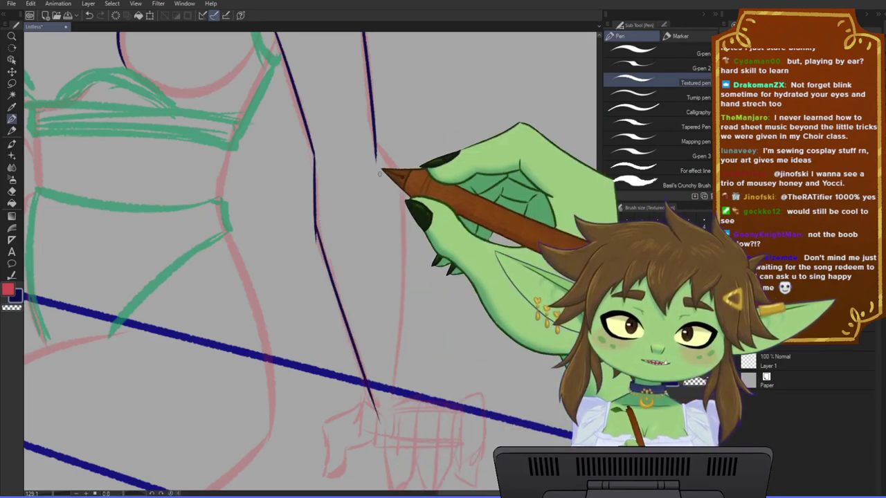
- Ink the outer elbow bend and outer forearm contour down to the wrist of the straight arm, and save the drawing
drag(376, 143, 405, 199)
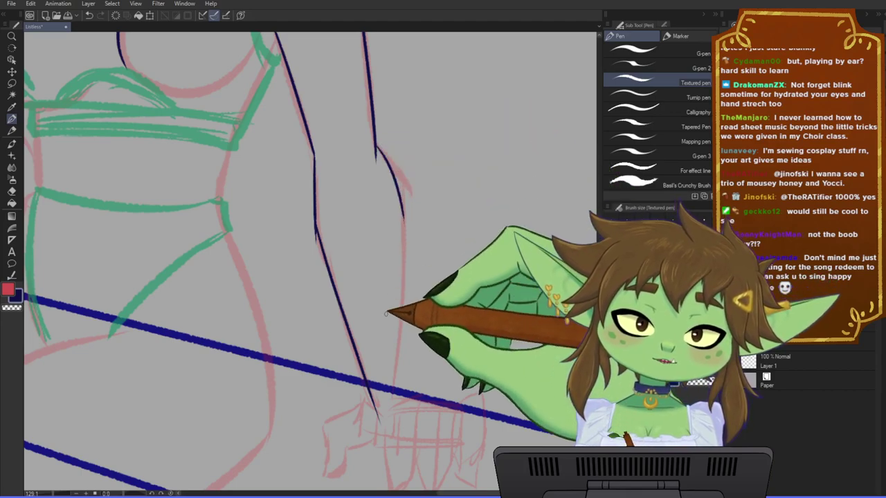
key(ctrl+z)
mouse_move(377, 146)
mouse_down()
mouse_move(406, 201)
mouse_move(405, 391)
mouse_up()
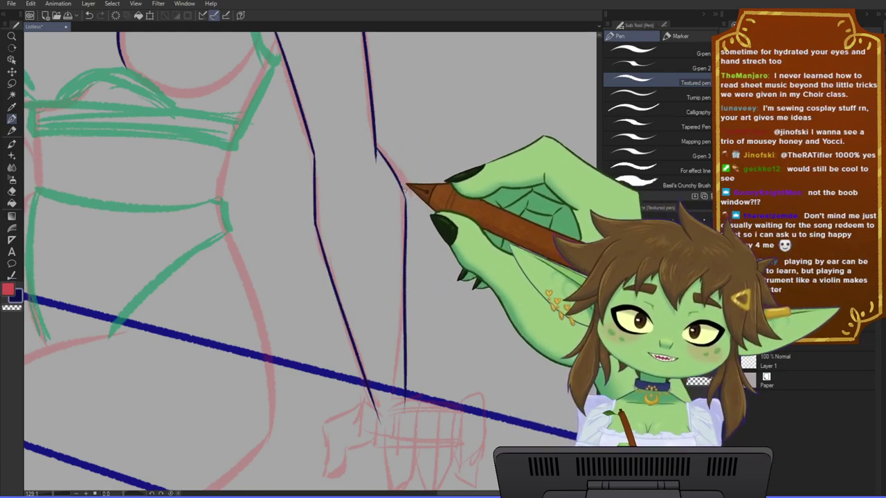
scroll(405, 203, up, 4)
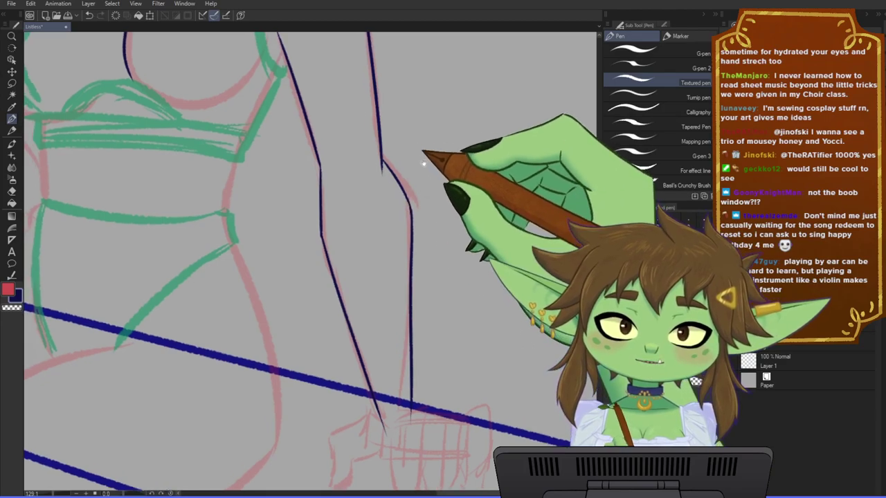
key(ctrl+s)
drag(377, 255, 309, 283)
drag(392, 276, 440, 292)
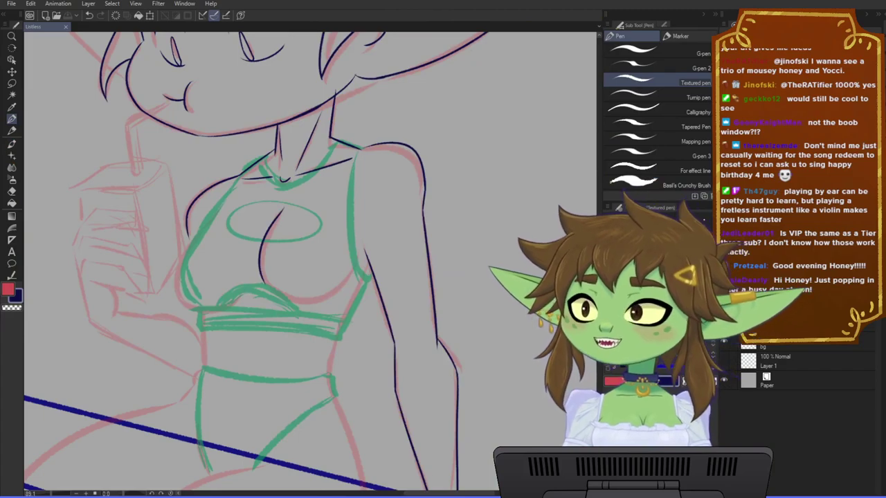
drag(434, 280, 430, 279)
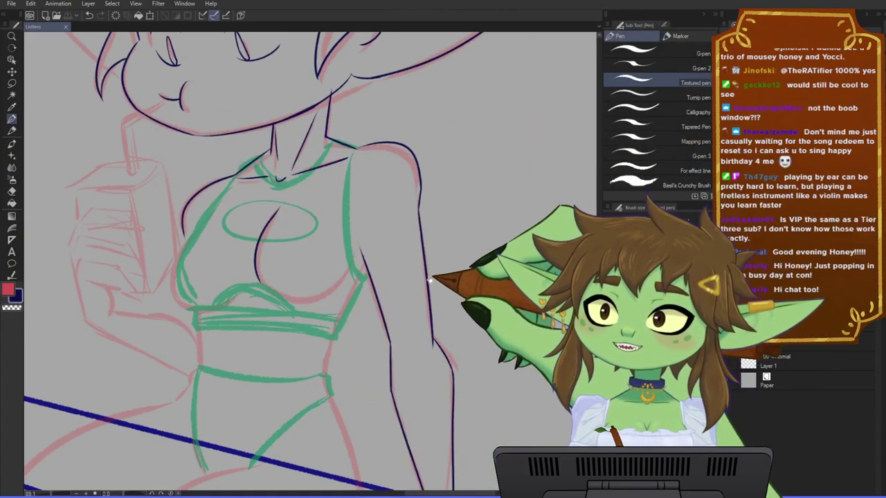
scroll(431, 279, down, 2)
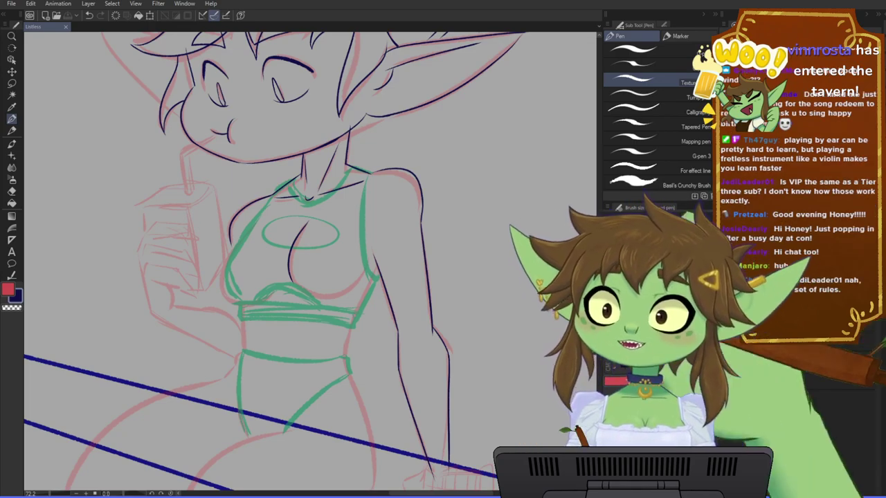
scroll(491, 274, down, 2)
scroll(366, 275, up, 2)
drag(398, 290, 420, 251)
scroll(444, 264, up, 3)
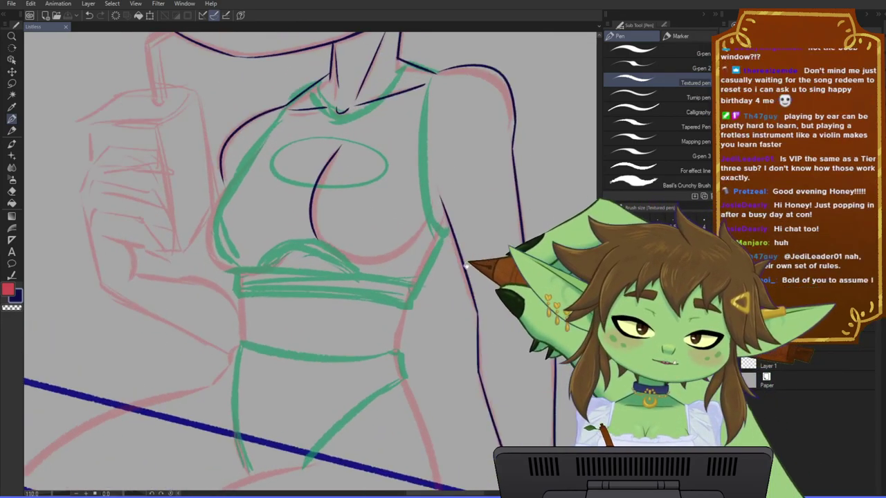
- Ink the outer and lower contour of the breast on the carton side, with a short underside curve rising toward the cleavage
scroll(436, 263, up, 2)
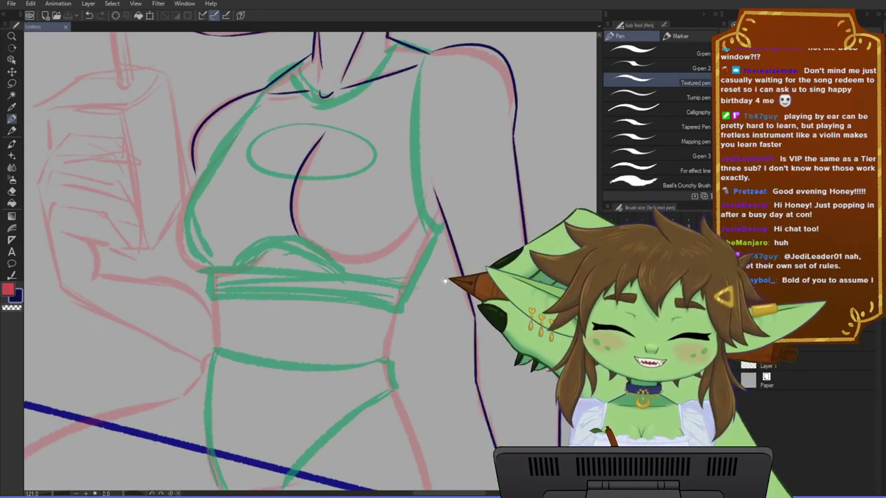
mouse_move(443, 283)
mouse_down()
mouse_move(452, 279)
mouse_move(415, 244)
mouse_up()
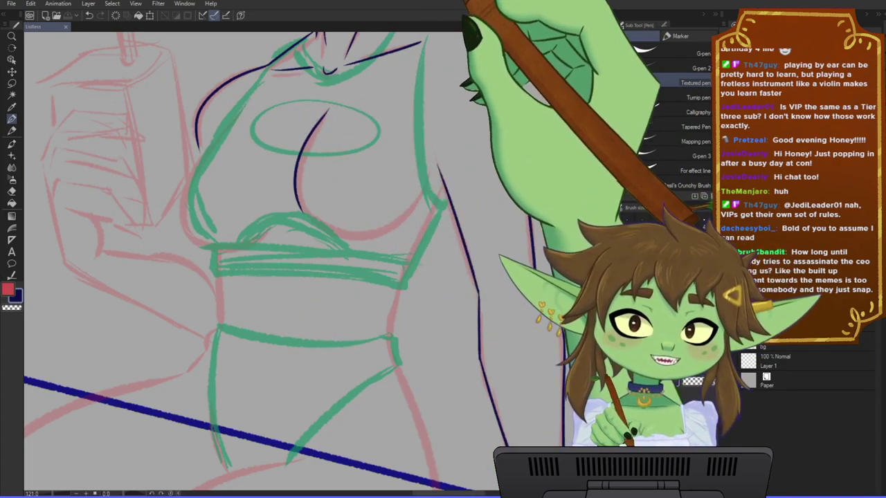
mouse_move(336, 180)
mouse_down()
mouse_move(347, 217)
mouse_move(370, 160)
mouse_up()
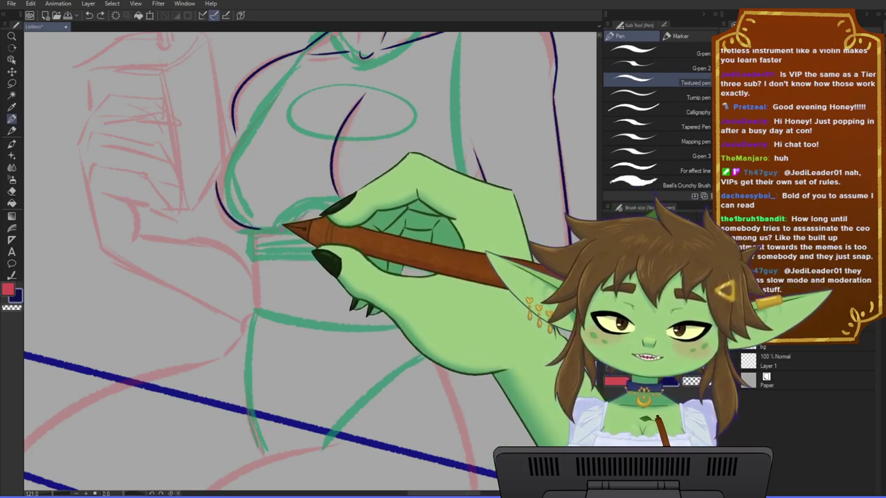
mouse_move(339, 173)
mouse_down()
mouse_move(336, 192)
mouse_move(368, 210)
mouse_up()
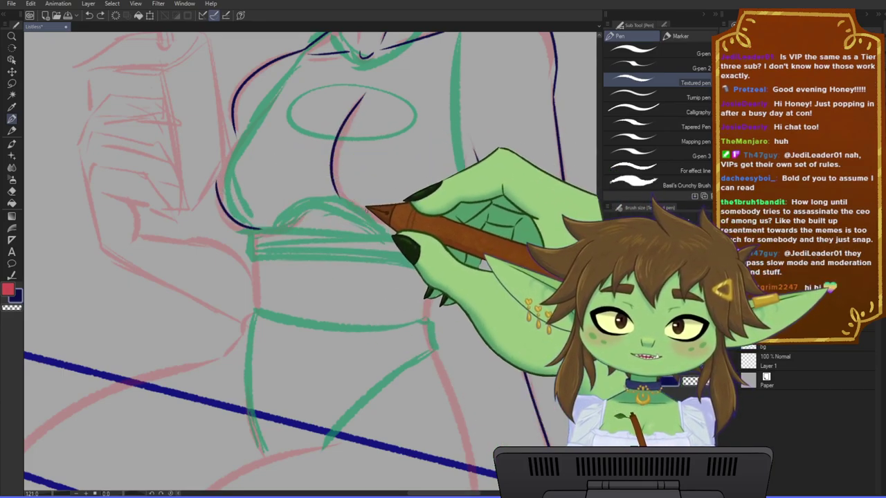
drag(261, 229, 305, 208)
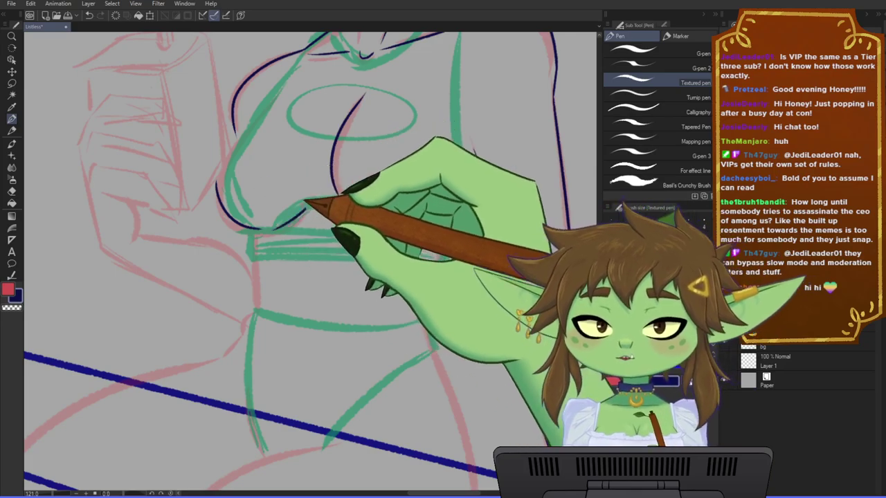
key(ctrl+z)
- Lasso the inked underside curves of the carton-side breast, shift them slightly upward, deselect them and save the drawing
mouse_move(261, 228)
mouse_down()
mouse_move(304, 213)
mouse_move(239, 156)
mouse_move(288, 163)
mouse_up()
key(m)
key(ctrl+t)
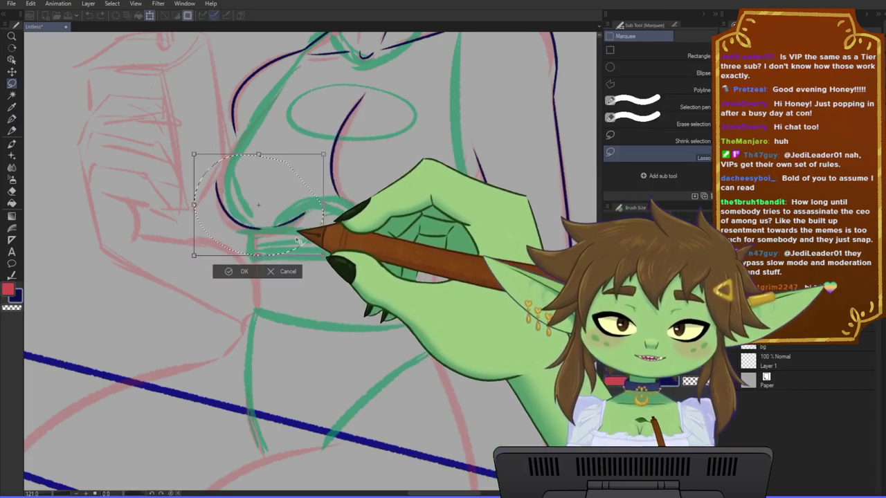
click(243, 262)
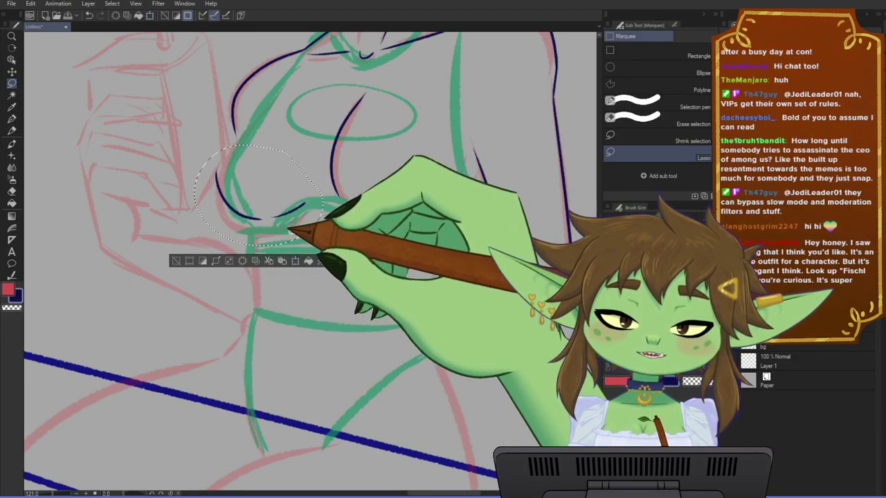
key(ctrl+d)
key(p)
drag(328, 291, 345, 263)
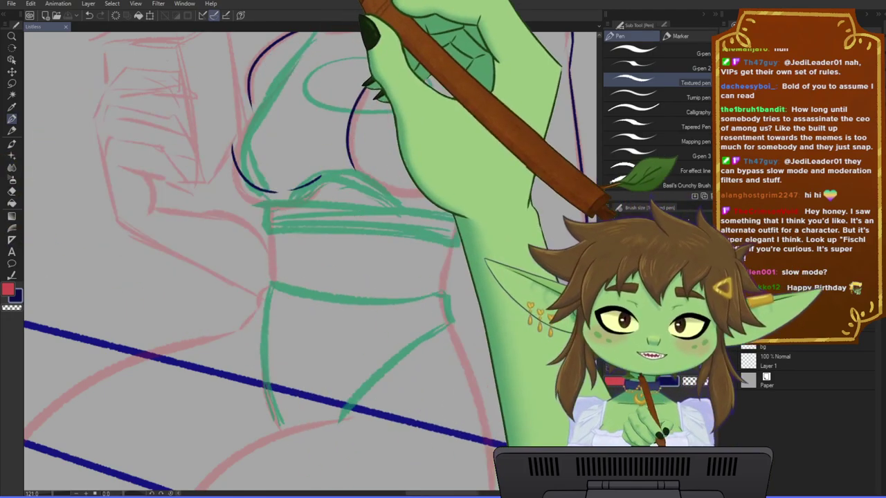
drag(249, 131, 269, 144)
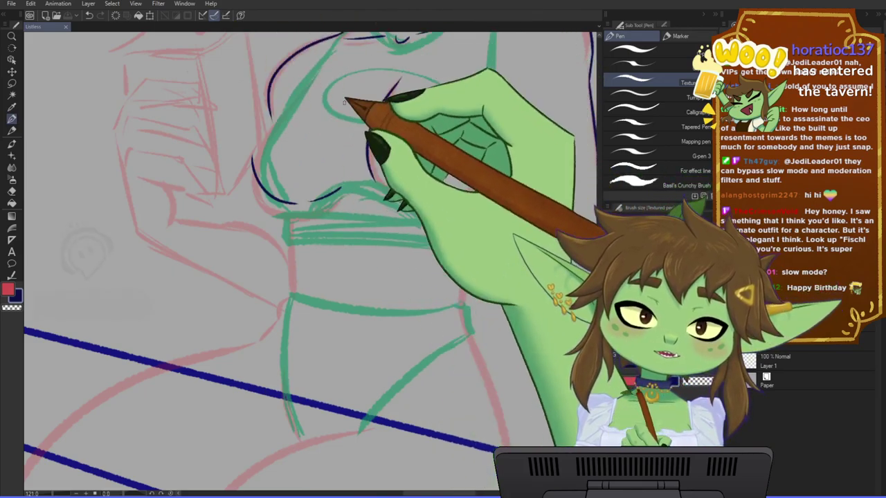
drag(335, 162, 281, 189)
scroll(301, 198, down, 1)
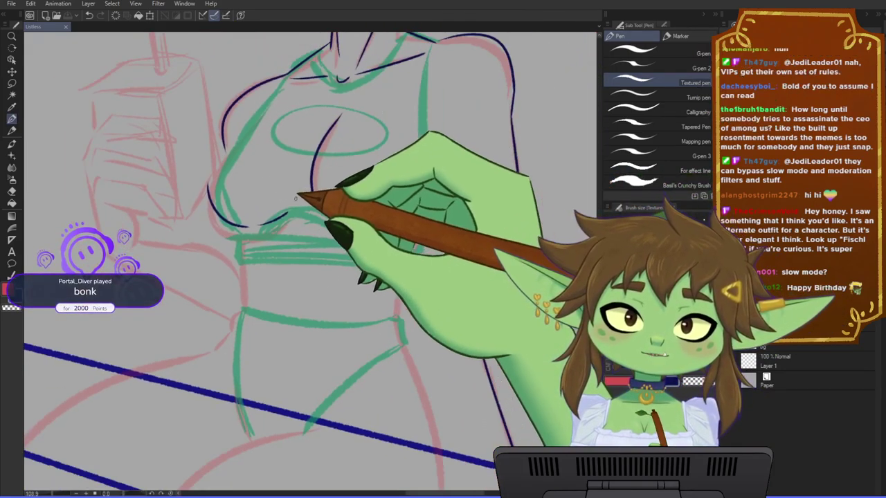
drag(299, 131, 317, 188)
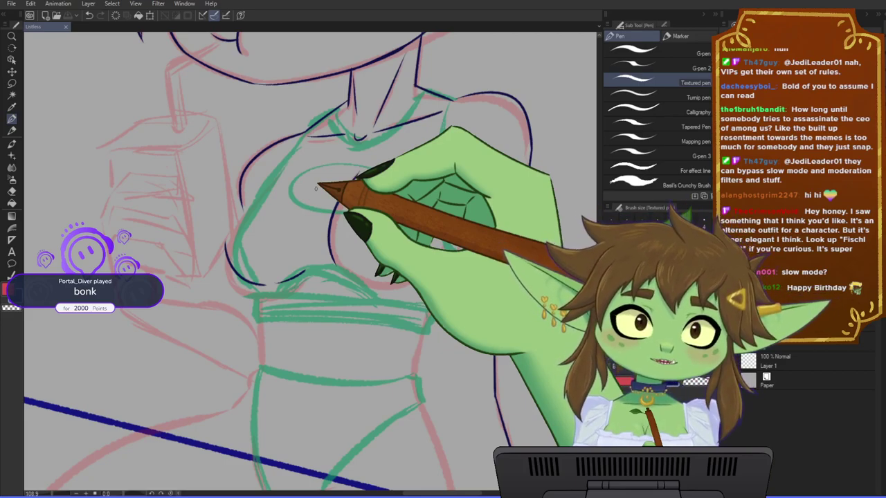
scroll(403, 247, up, 1)
drag(403, 246, 415, 258)
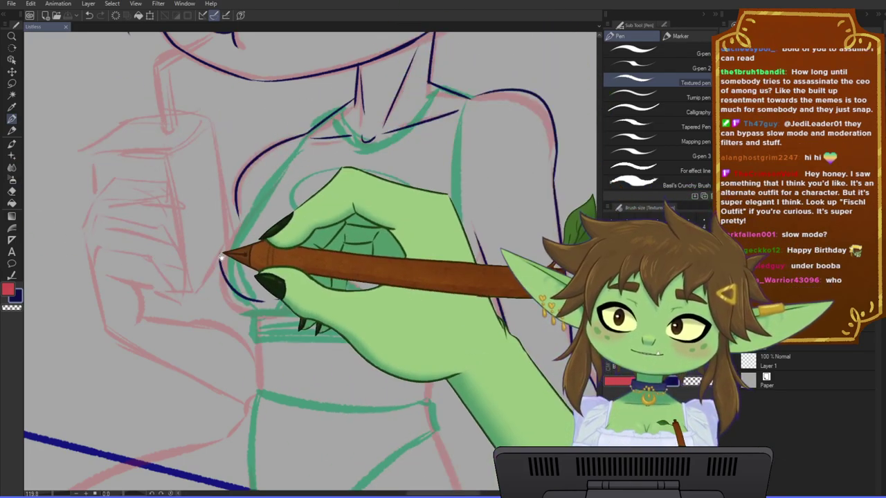
drag(222, 257, 236, 244)
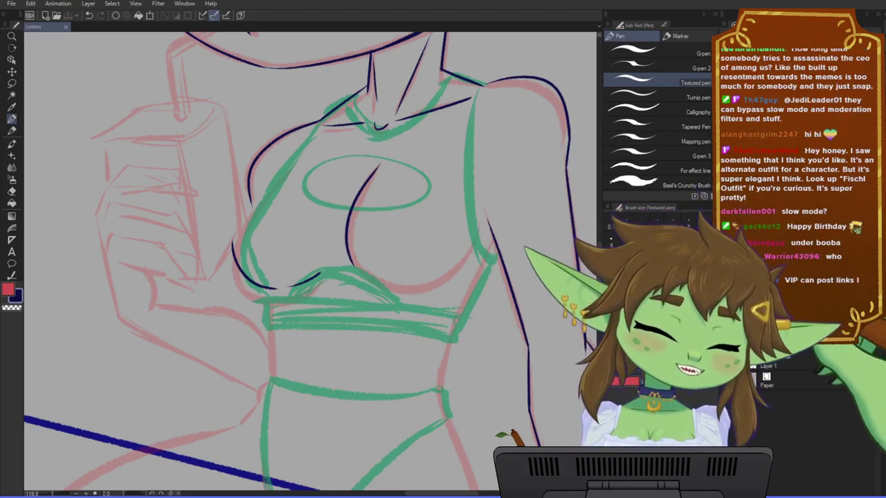
drag(459, 251, 431, 249)
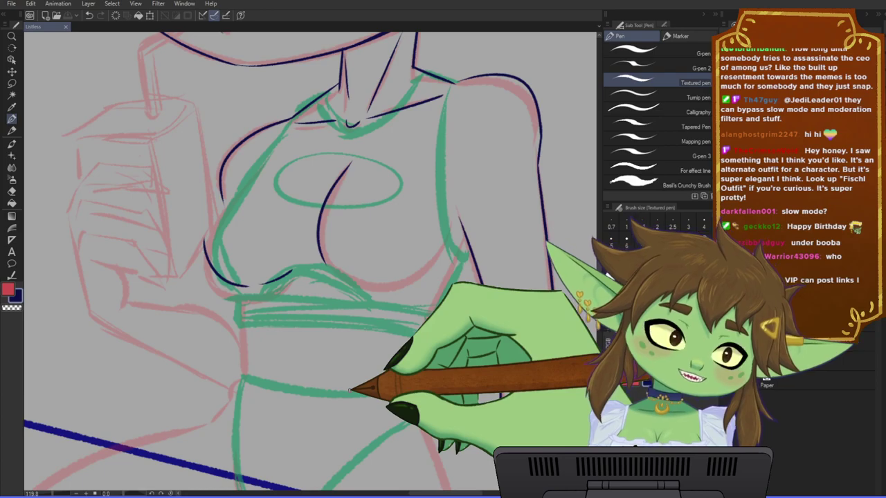
drag(419, 366, 411, 347)
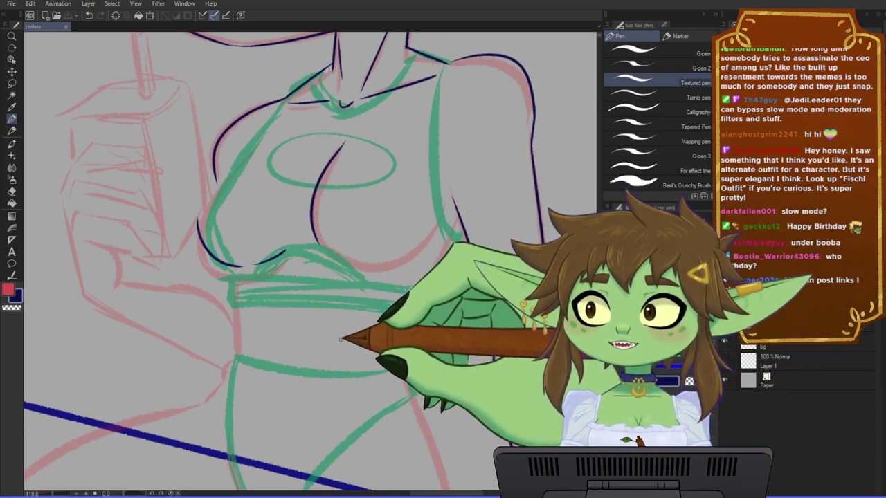
- Ink the lower and outer contour of the breast on the straight-arm side, curving up toward the armpit
scroll(341, 340, down, 1)
drag(362, 284, 349, 309)
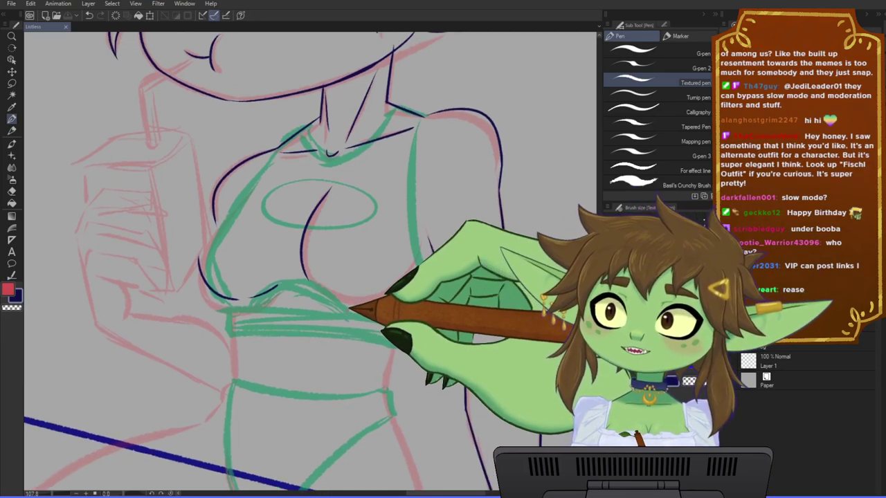
drag(362, 260, 369, 287)
drag(459, 279, 493, 308)
mouse_move(411, 371)
mouse_down()
mouse_move(377, 305)
mouse_move(427, 248)
mouse_up()
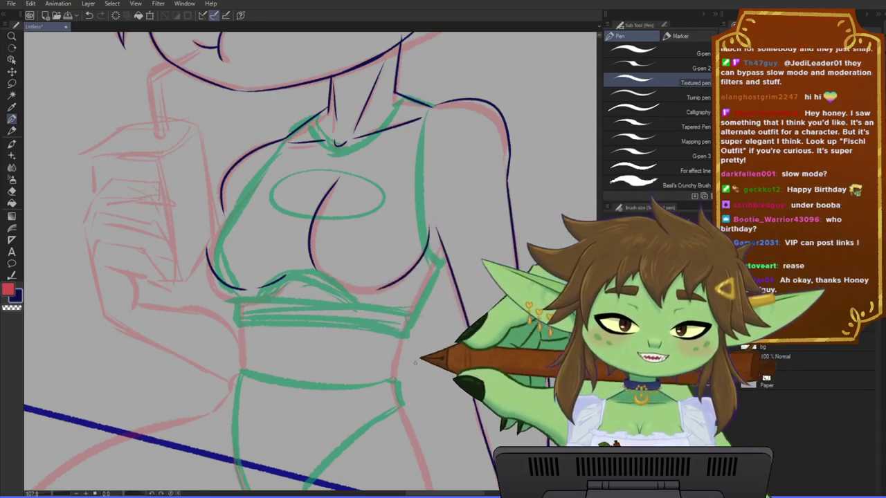
- Ink both side contours of the torso, from below the armpit and bust down to the waist
drag(358, 385, 344, 352)
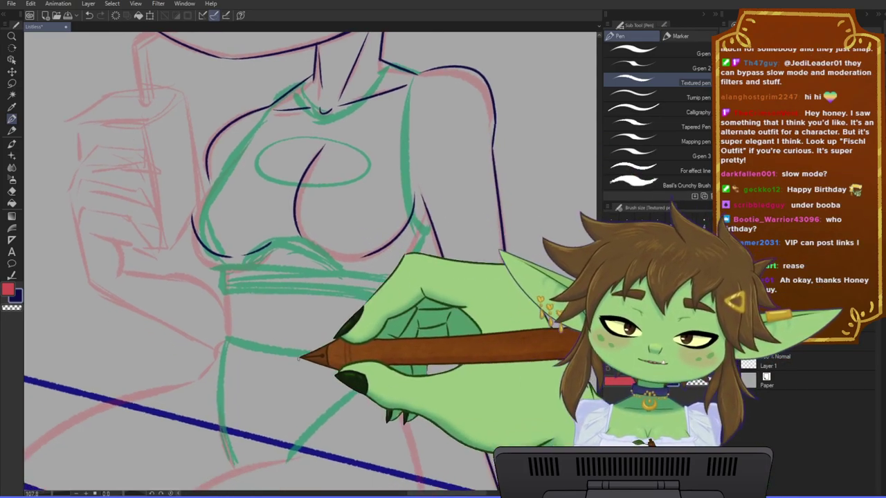
scroll(298, 358, down, 2)
drag(293, 404, 316, 376)
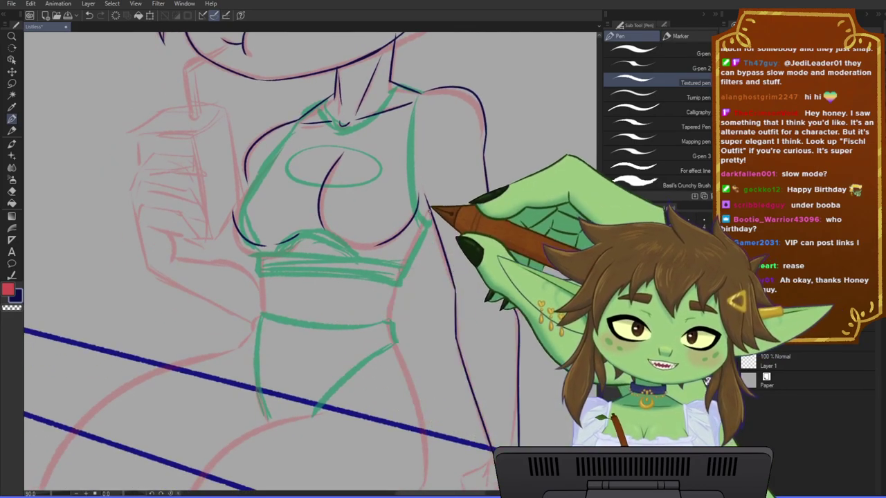
drag(430, 213, 390, 288)
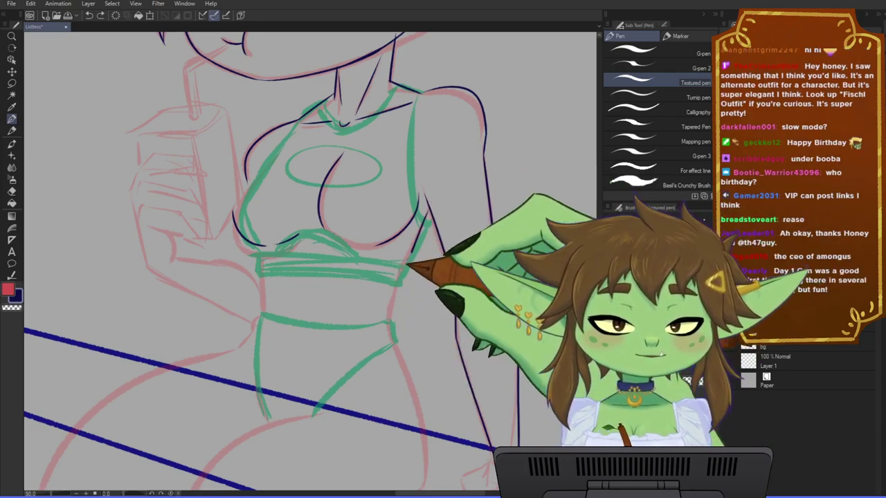
key(ctrl+z)
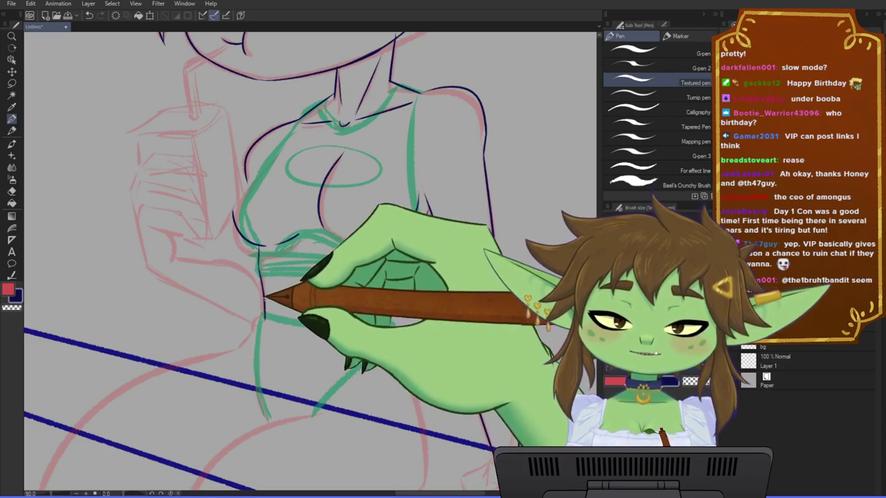
- Ink two short slanted rib creases below the bust at the top's lower band and save the drawing
scroll(263, 299, up, 2)
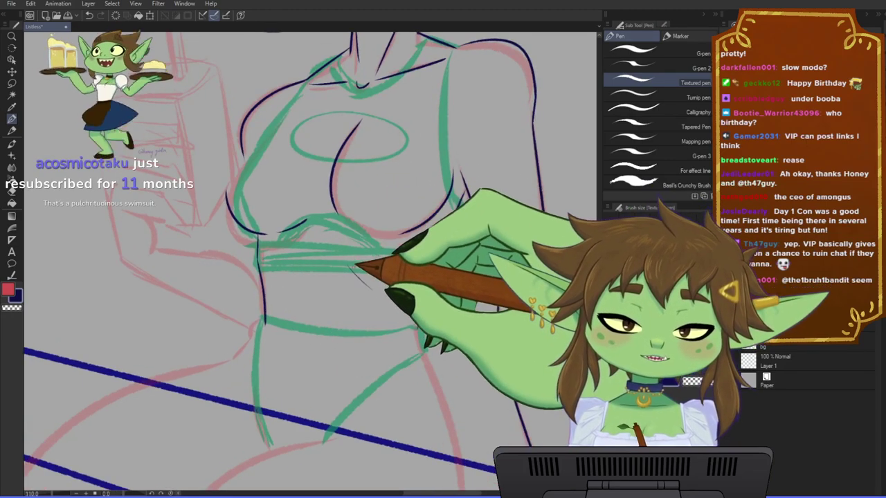
drag(348, 262, 372, 287)
drag(299, 264, 283, 284)
drag(351, 298, 361, 283)
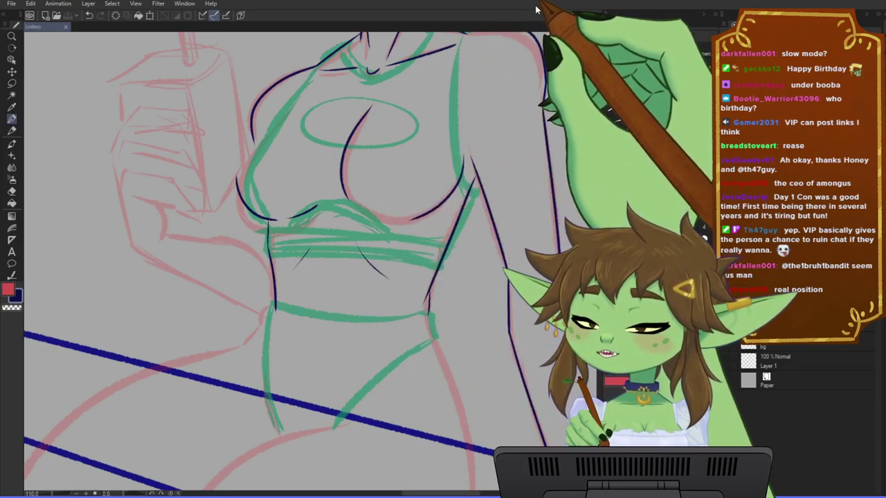
scroll(352, 203, down, 3)
drag(355, 225, 400, 243)
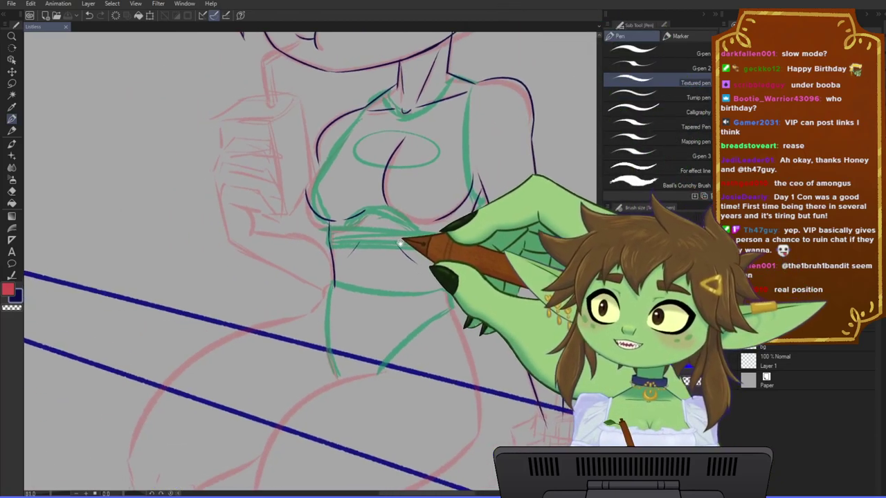
scroll(381, 271, up, 2)
drag(386, 289, 353, 275)
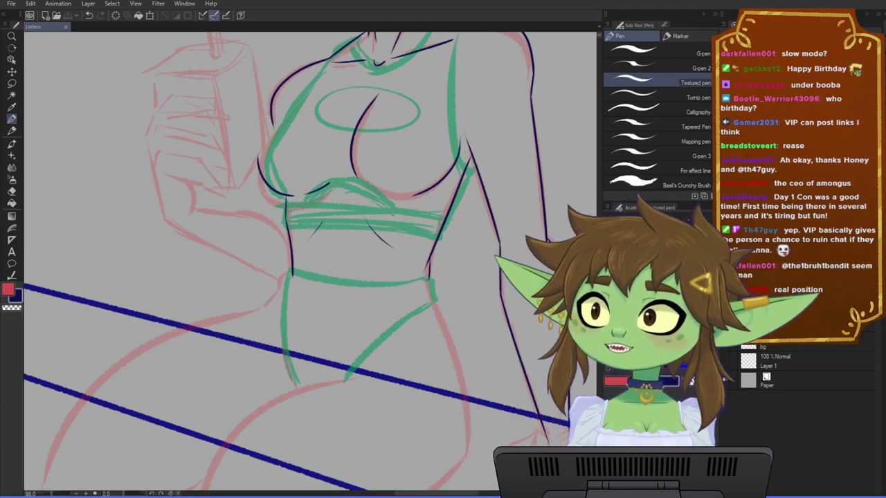
scroll(253, 205, down, 2)
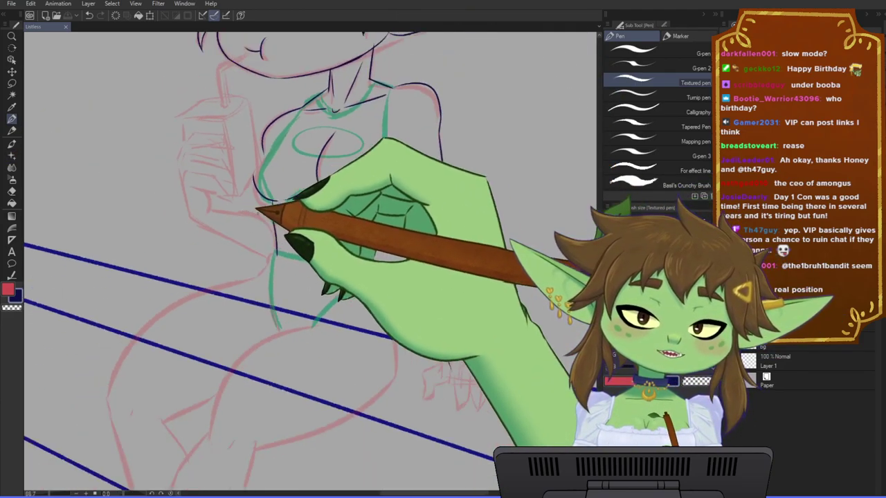
drag(304, 207, 335, 266)
scroll(334, 266, up, 2)
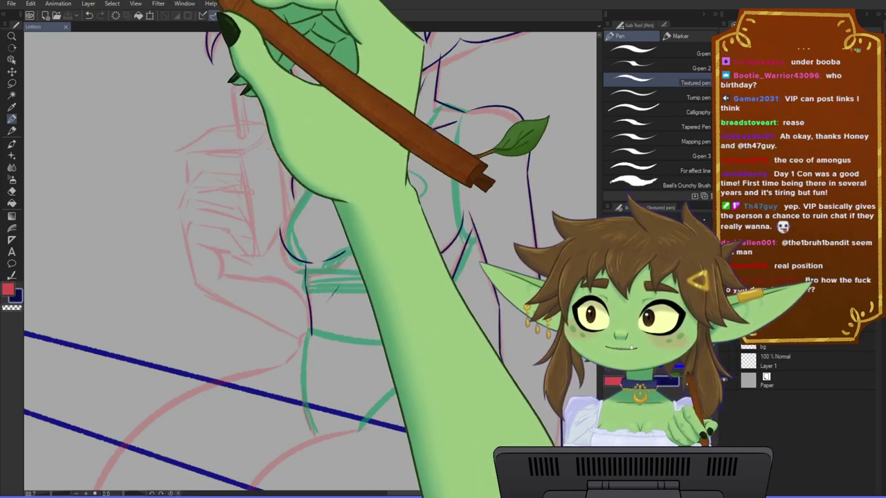
scroll(213, 241, down, 2)
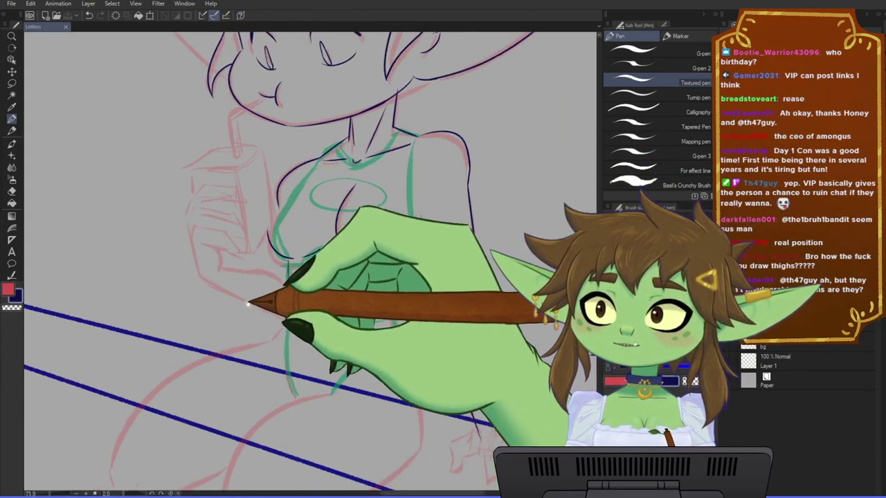
drag(247, 298, 256, 266)
scroll(256, 265, up, 2)
drag(287, 317, 248, 296)
scroll(247, 296, down, 2)
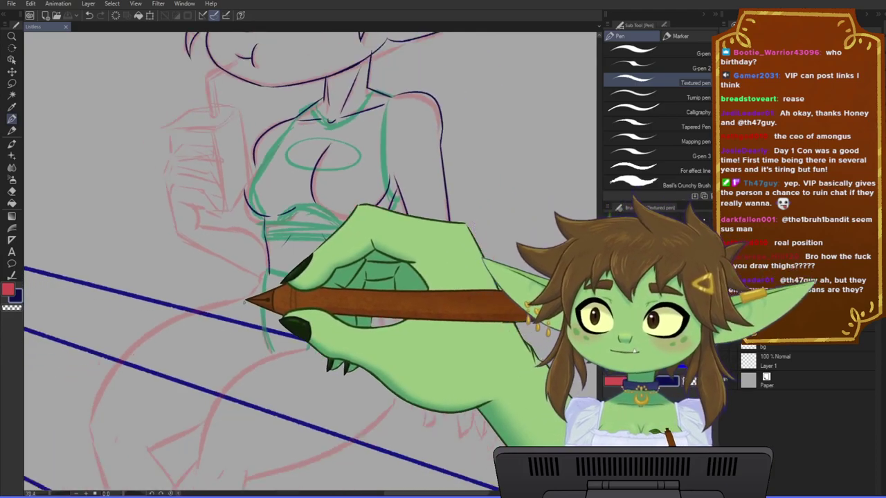
drag(285, 270, 283, 290)
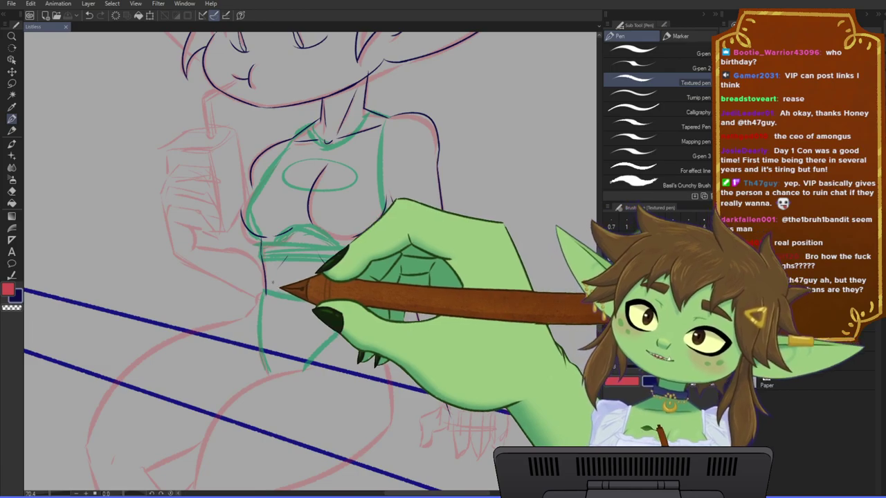
scroll(221, 209, down, 2)
drag(210, 229, 296, 251)
scroll(297, 252, down, 3)
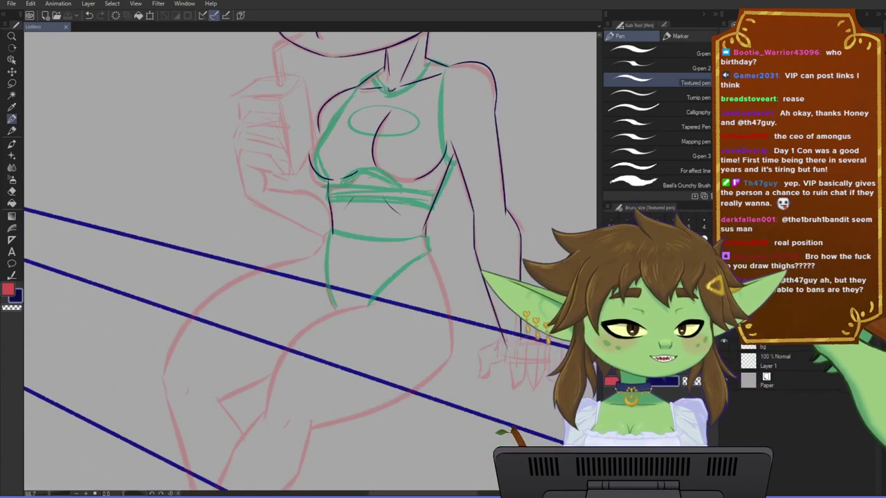
- Ink the short hip contour running from the waist toward the thigh on the carton side
drag(435, 362, 445, 369)
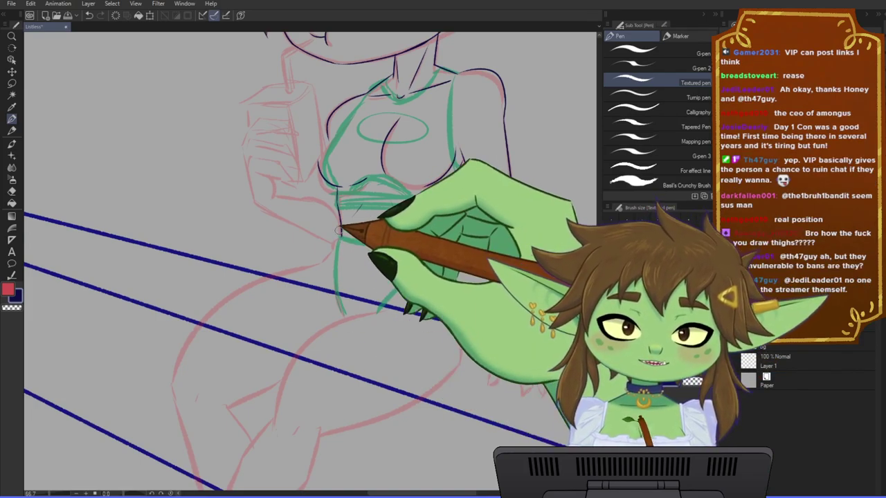
scroll(338, 229, up, 2)
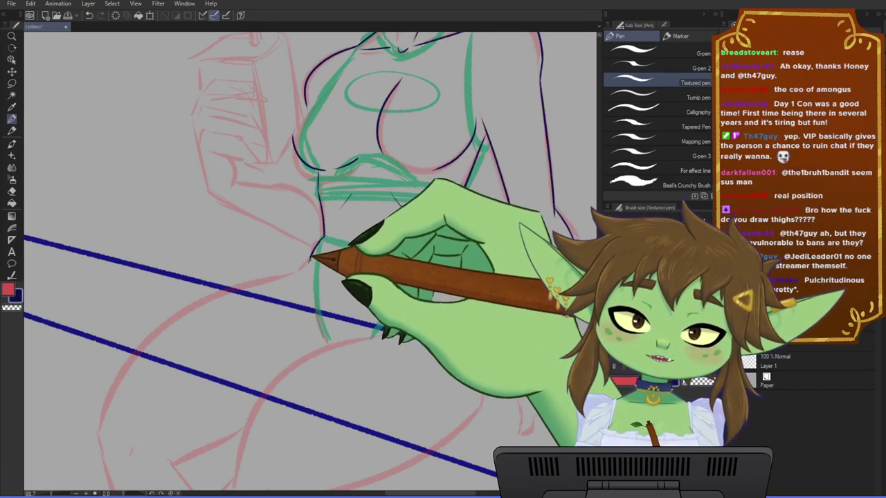
scroll(306, 257, down, 4)
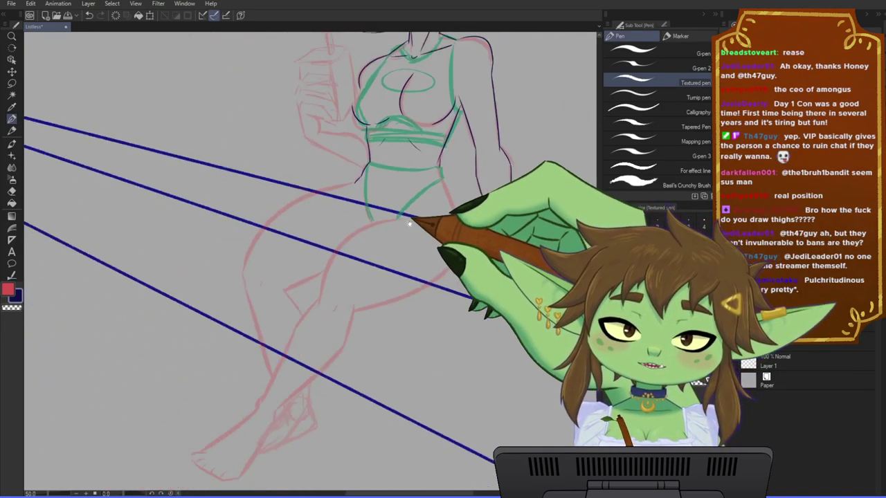
scroll(397, 266, down, 2)
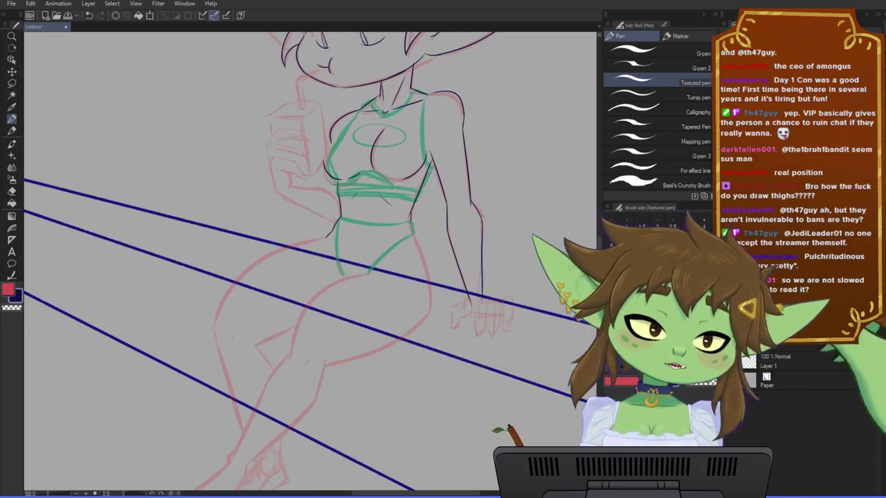
- Sketch a rough pelvis wedge with a large thigh circle on each side, on the blank canvas beside the character
drag(365, 394, 336, 384)
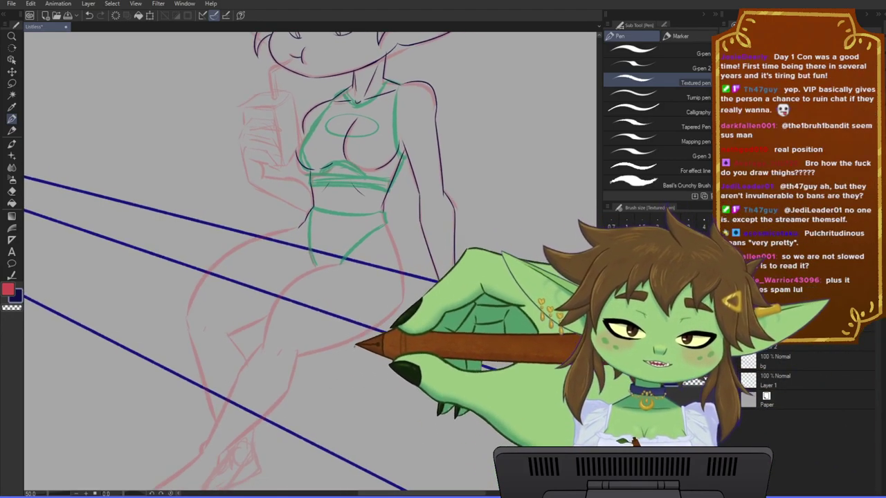
drag(167, 251, 362, 325)
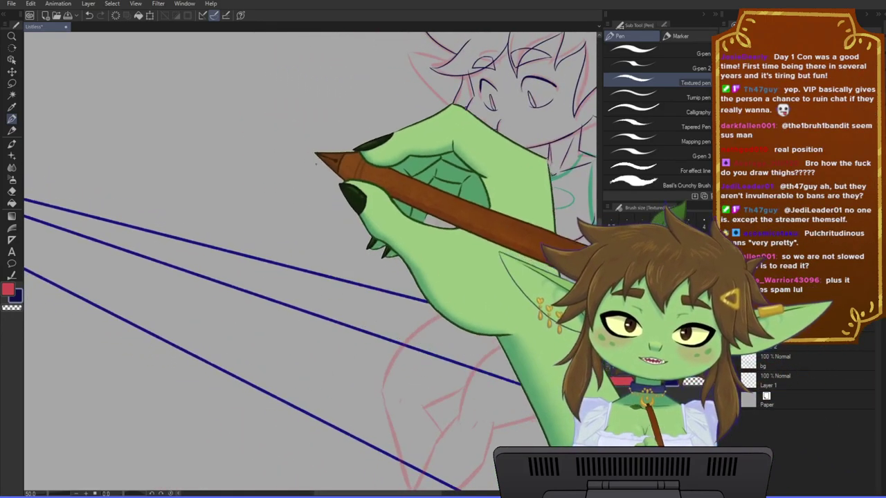
drag(316, 155, 285, 146)
drag(182, 142, 223, 206)
drag(301, 126, 268, 162)
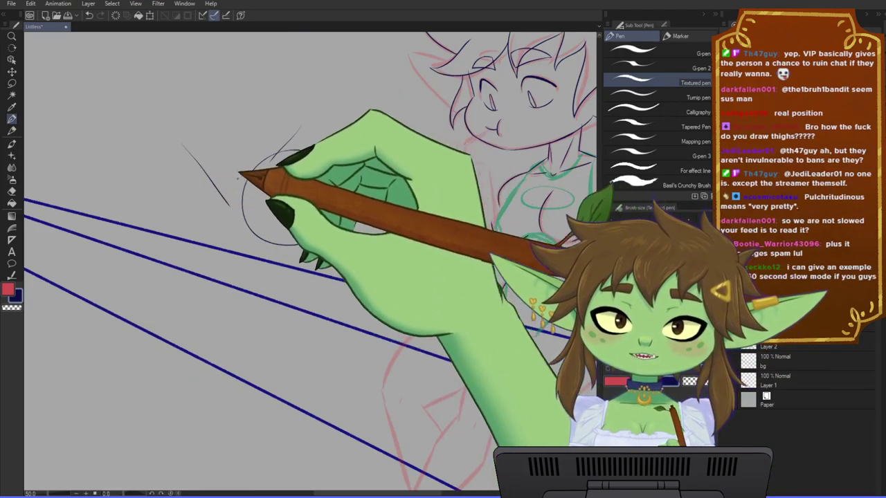
drag(193, 157, 228, 206)
mouse_move(290, 122)
mouse_down()
mouse_move(162, 110)
mouse_move(213, 179)
mouse_up()
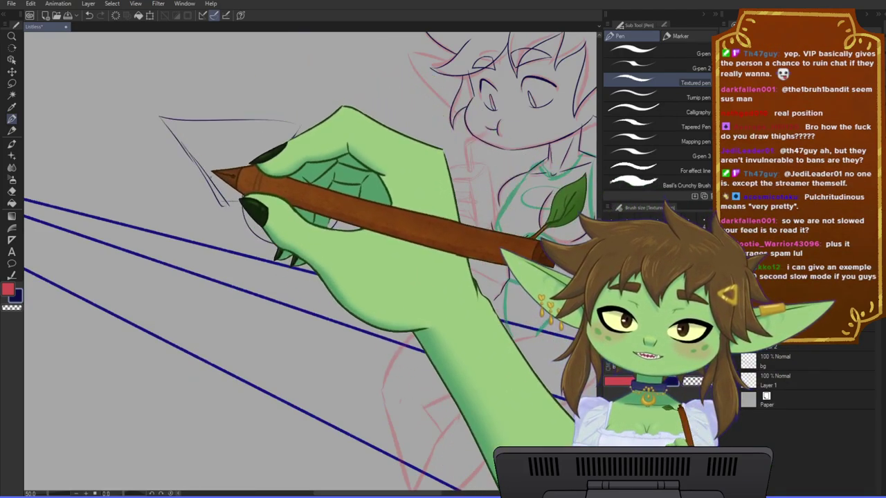
mouse_move(158, 144)
mouse_down()
mouse_move(128, 207)
mouse_move(192, 222)
mouse_move(181, 239)
mouse_up()
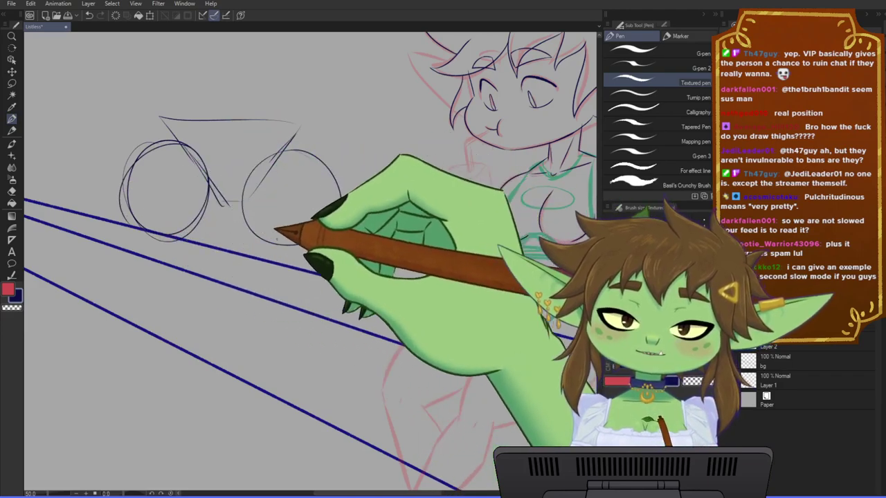
- Add progressively smaller circles inside both thigh circles to show how the leg tapers toward the knee
mouse_move(161, 202)
mouse_down()
mouse_move(162, 242)
mouse_move(164, 204)
mouse_up()
drag(341, 266, 373, 295)
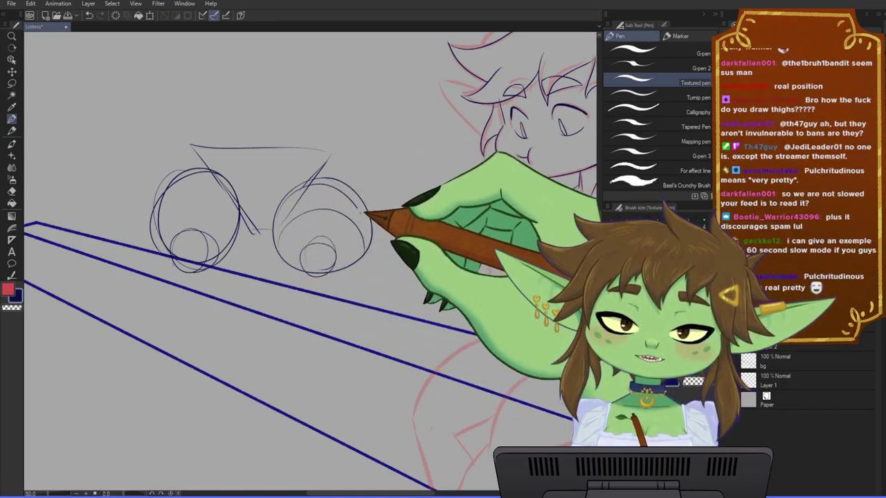
drag(168, 237, 211, 254)
drag(156, 217, 237, 207)
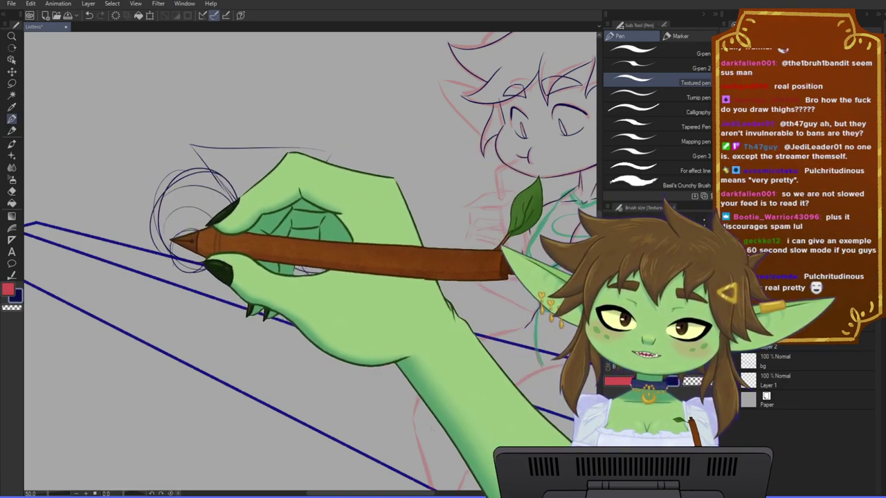
mouse_move(171, 240)
mouse_down()
mouse_move(168, 228)
mouse_move(209, 251)
mouse_move(168, 245)
mouse_move(241, 209)
mouse_up()
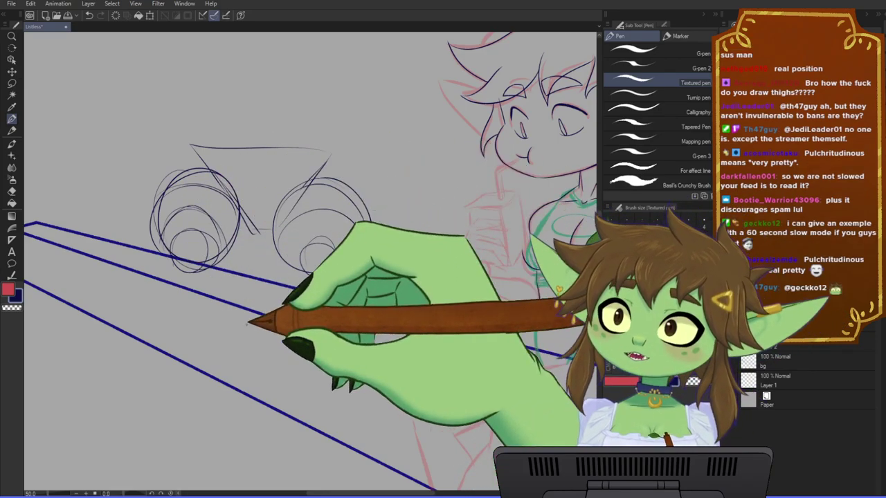
- Sketch construction circles at the front knee and curved cross-section lines along both of the character's thighs
mouse_move(488, 377)
mouse_down()
mouse_move(509, 324)
mouse_move(390, 334)
mouse_move(352, 307)
mouse_move(333, 339)
mouse_up()
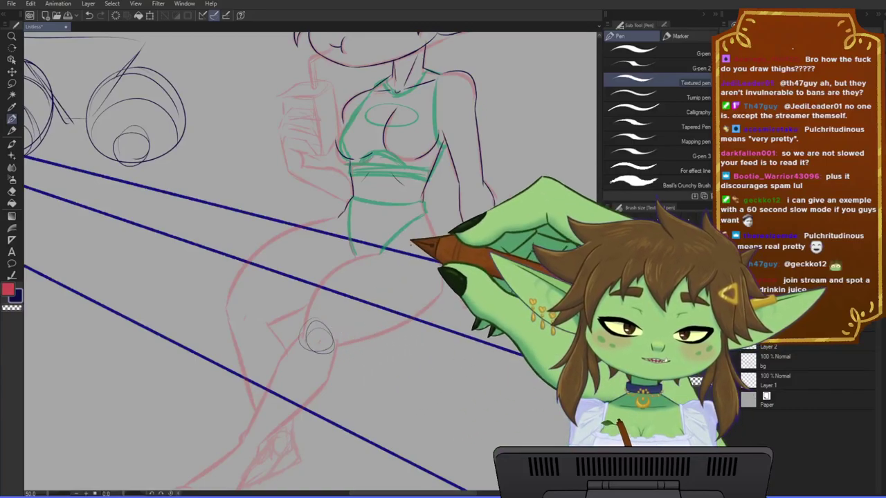
drag(308, 312, 375, 336)
key(ctrl+z)
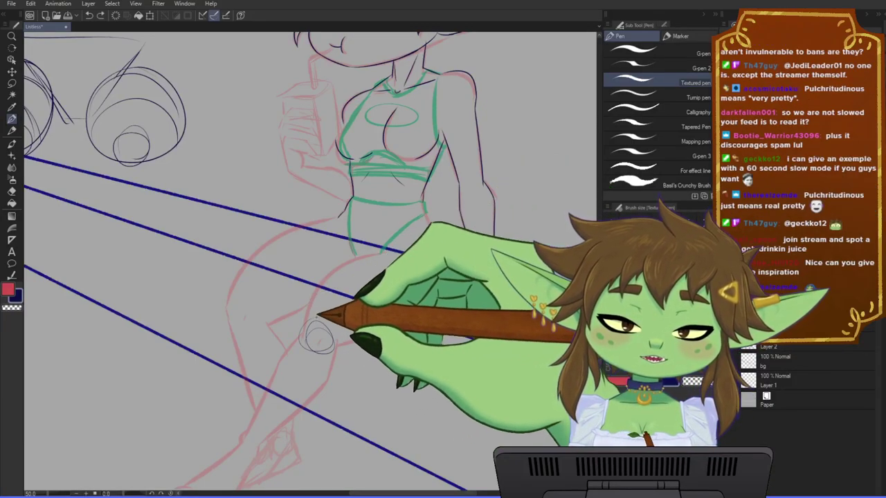
drag(316, 309, 355, 343)
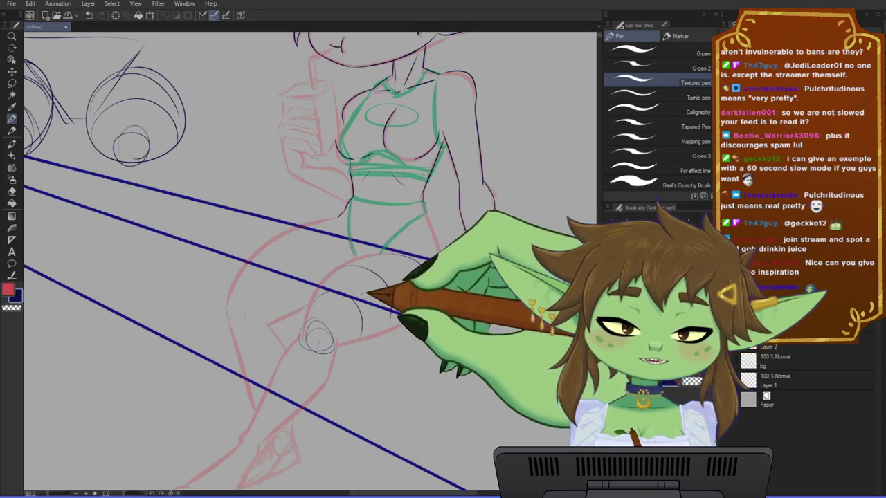
drag(239, 281, 275, 315)
drag(257, 253, 305, 296)
drag(310, 232, 335, 266)
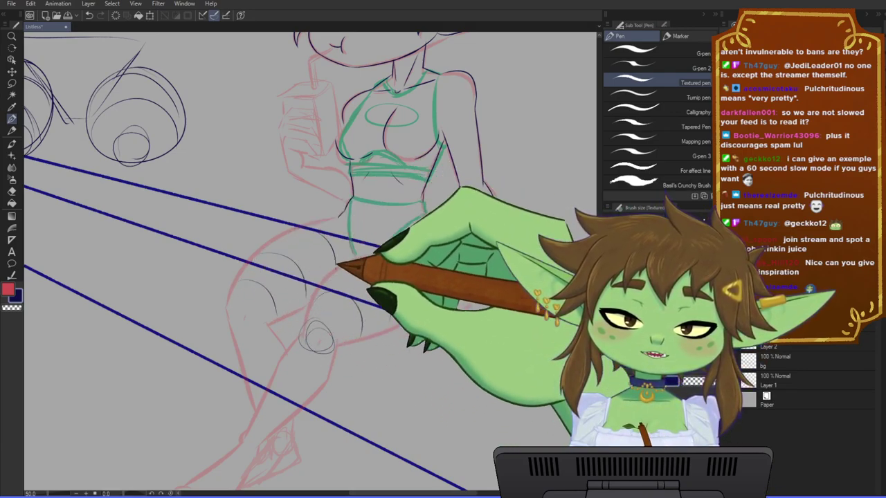
drag(335, 220, 343, 232)
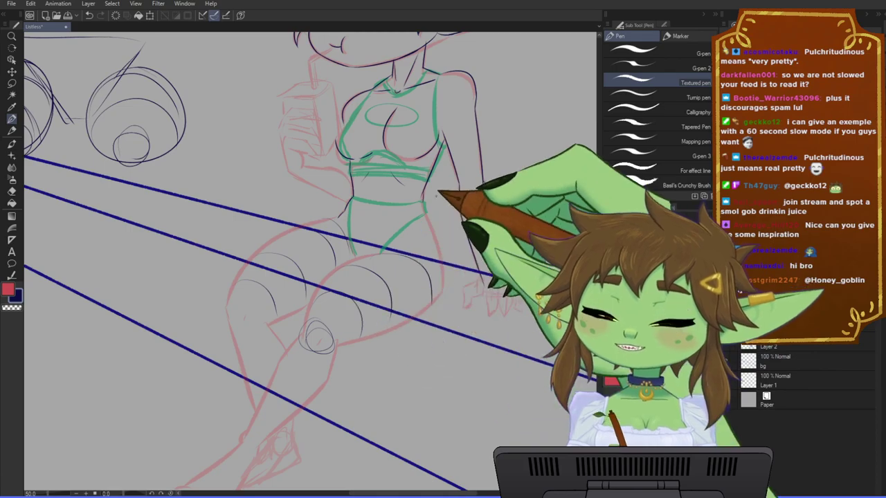
- Delete the temporary thigh construction sketches and save the drawing
key(Delete)
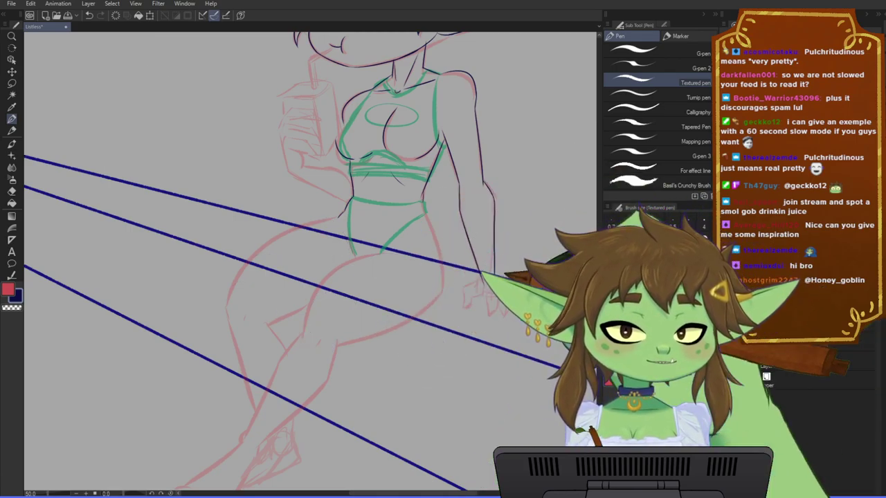
drag(399, 272, 392, 297)
key(ctrl+s)
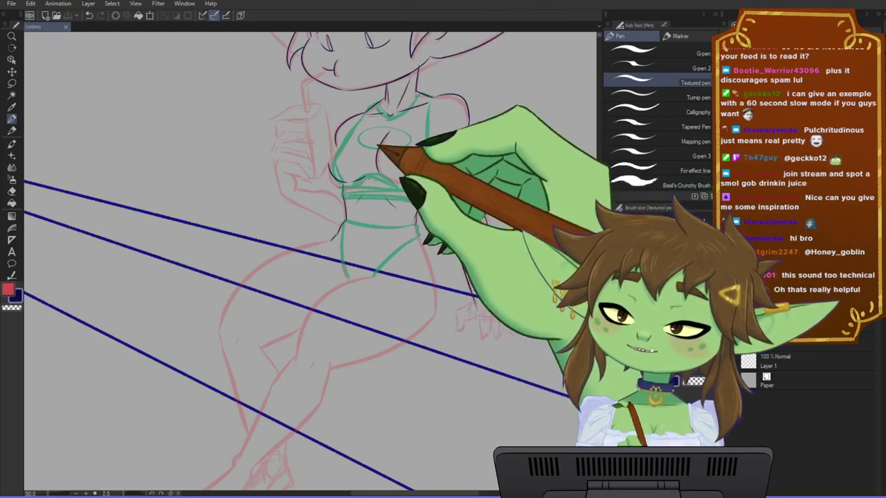
scroll(312, 264, up, 4)
mouse_move(346, 267)
mouse_down()
mouse_move(315, 262)
mouse_move(351, 290)
mouse_up()
scroll(335, 285, up, 1)
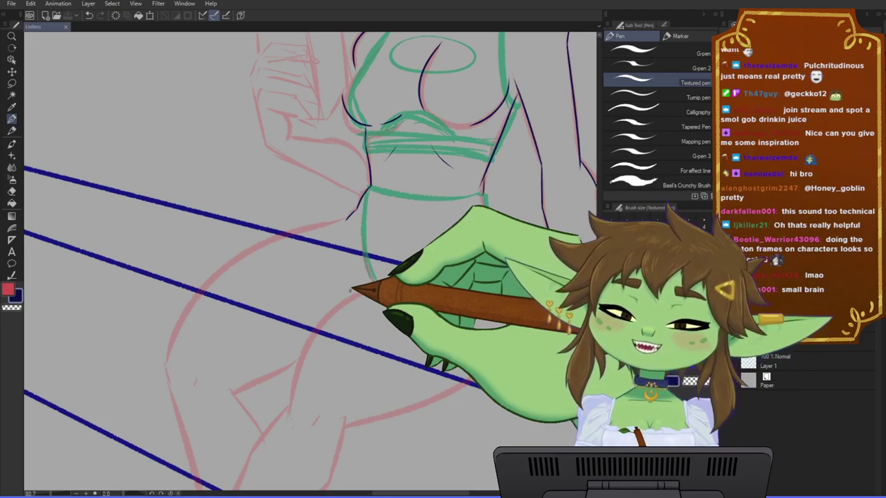
scroll(343, 277, up, 3)
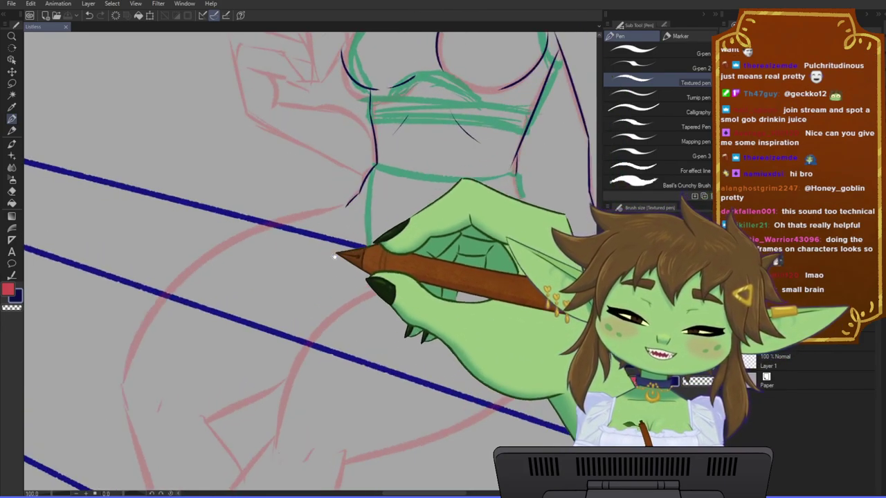
scroll(339, 253, up, 3)
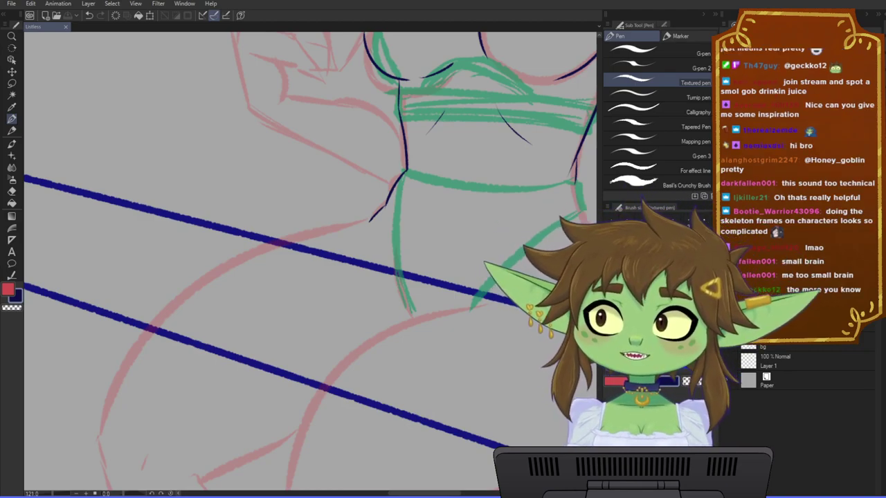
scroll(242, 228, down, 4)
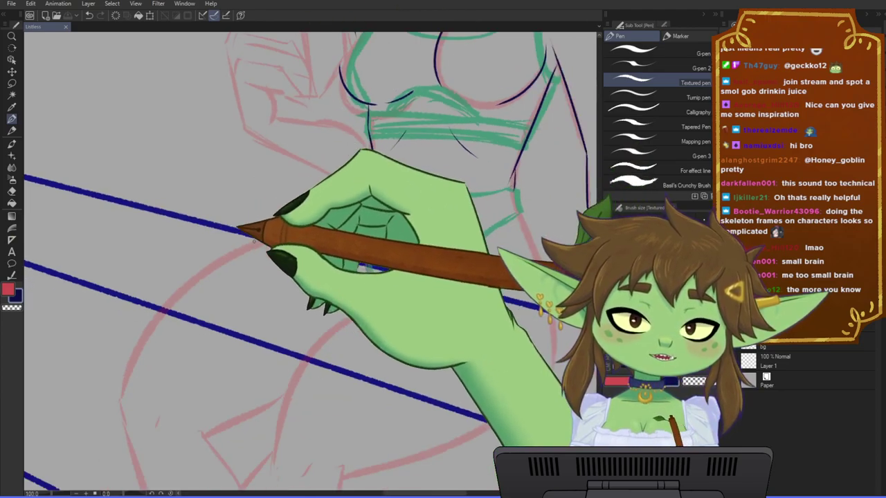
scroll(319, 280, up, 2)
scroll(319, 279, down, 3)
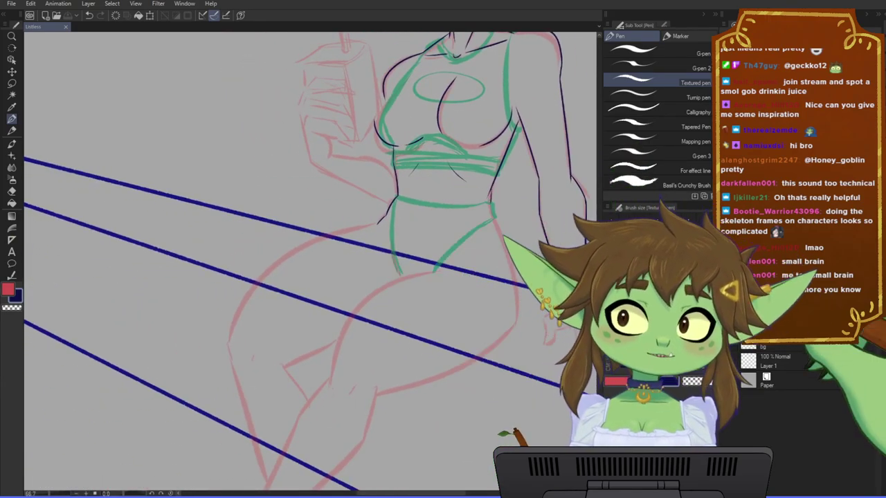
scroll(342, 386, down, 1)
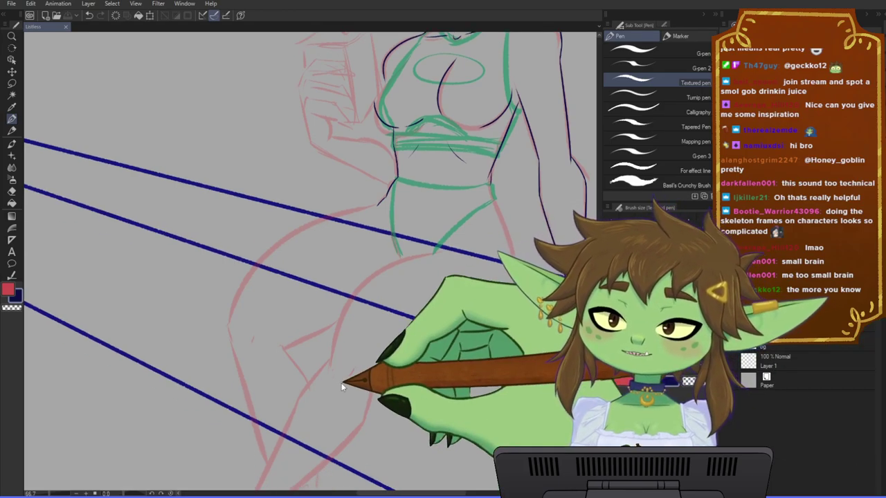
drag(253, 276, 228, 268)
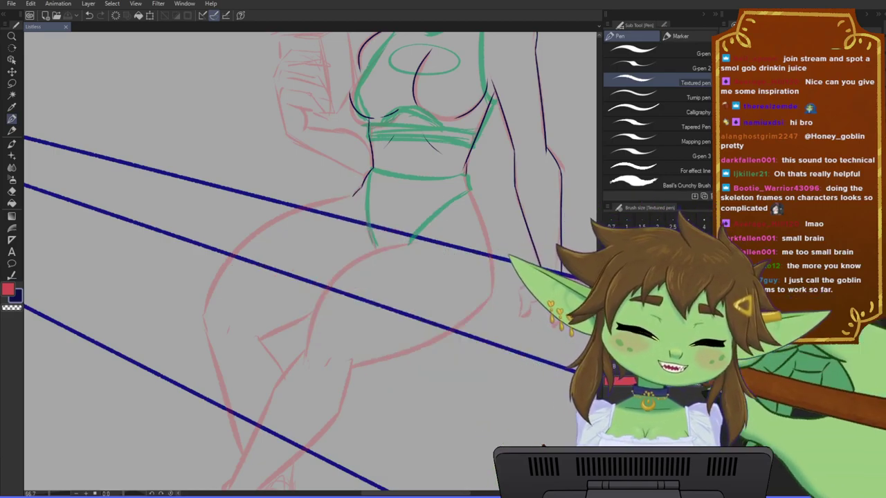
drag(382, 376, 372, 391)
scroll(375, 357, up, 3)
drag(381, 334, 424, 339)
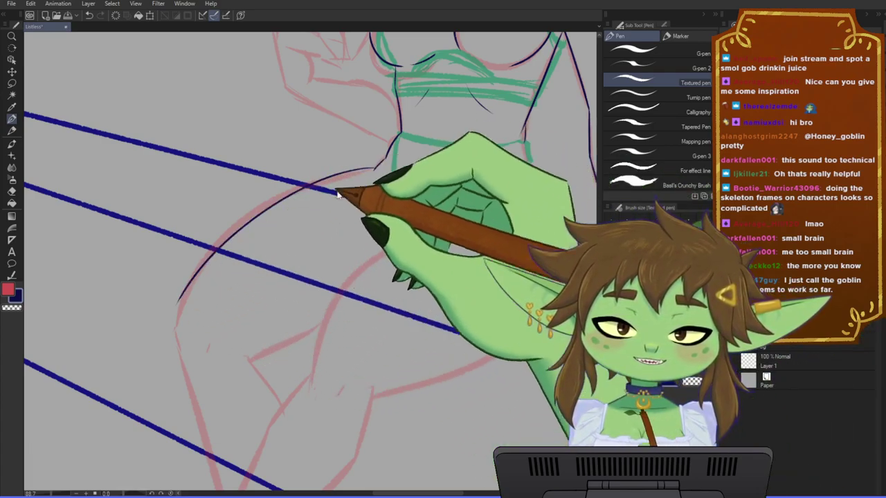
drag(374, 167, 161, 351)
key(ctrl+z)
mouse_move(375, 167)
mouse_down()
mouse_move(245, 222)
mouse_move(184, 339)
mouse_up()
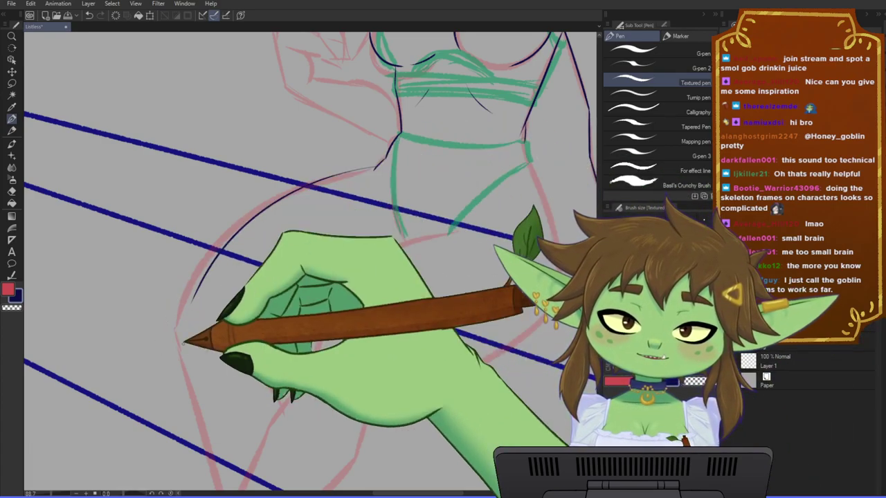
key(ctrl+z)
drag(375, 166, 172, 358)
key(ctrl+z)
mouse_move(381, 170)
mouse_down()
mouse_move(257, 229)
mouse_move(177, 310)
mouse_up()
key(ctrl+z)
mouse_move(374, 168)
mouse_down()
mouse_move(340, 176)
mouse_move(162, 328)
mouse_up()
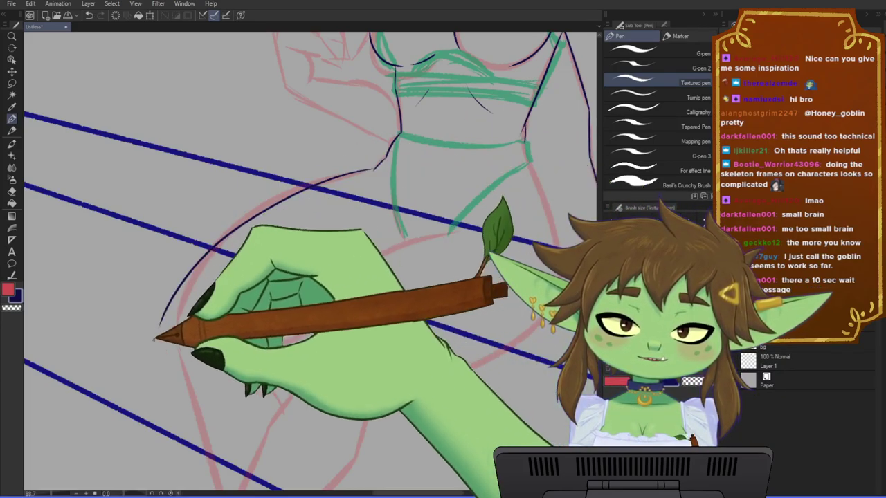
key(ctrl+z)
drag(374, 169, 187, 304)
key(ctrl+z)
drag(374, 168, 180, 326)
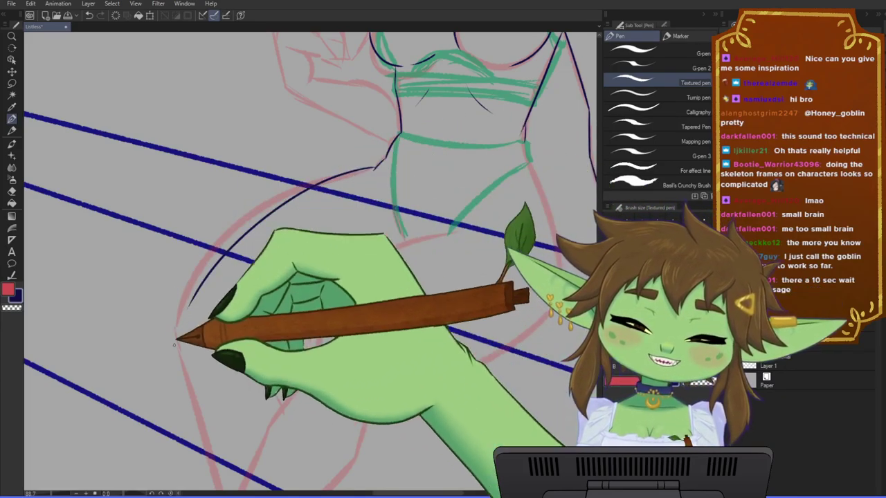
key(ctrl+z)
drag(375, 168, 163, 328)
key(ctrl+z)
mouse_move(374, 167)
mouse_down()
mouse_move(253, 215)
mouse_move(181, 332)
mouse_up()
key(ctrl+z)
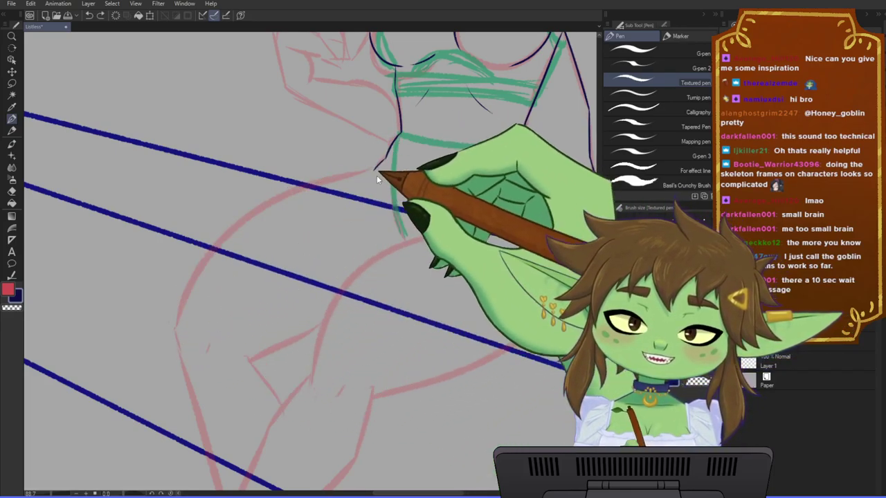
- Ink the outer thigh contour on the carton side from hip to knee, add a short knee crease, and save
mouse_move(376, 174)
mouse_down()
mouse_move(256, 216)
mouse_move(183, 297)
mouse_up()
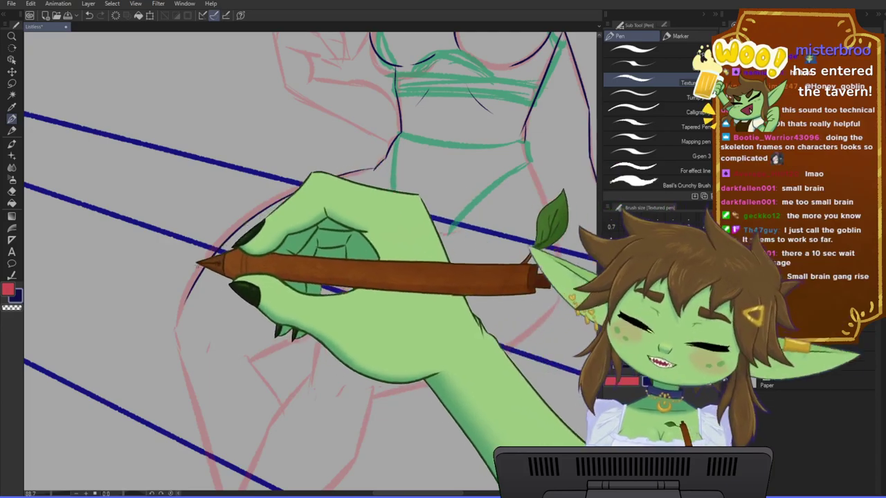
drag(198, 266, 174, 324)
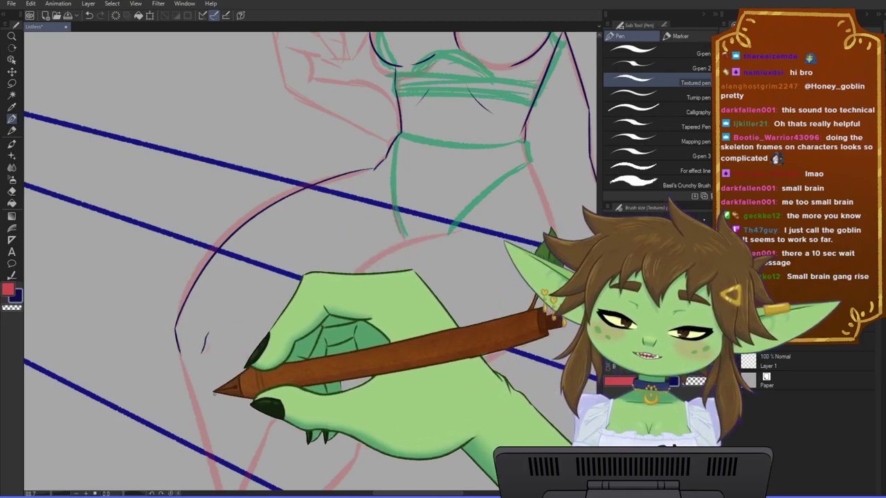
mouse_move(444, 374)
mouse_down()
mouse_move(397, 368)
mouse_move(372, 378)
mouse_move(393, 377)
mouse_up()
scroll(366, 385, down, 2)
key(ctrl+s)
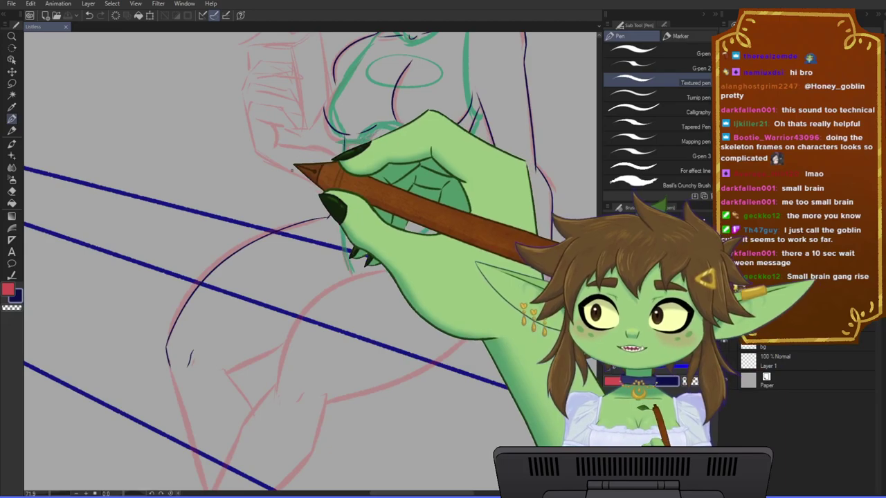
- Ink the hip contour on the straight-arm side, curving from the waist down to the outer thigh
scroll(294, 195, down, 1)
scroll(294, 196, up, 2)
mouse_move(374, 180)
mouse_down()
mouse_move(287, 210)
mouse_move(272, 147)
mouse_up()
drag(367, 166, 397, 313)
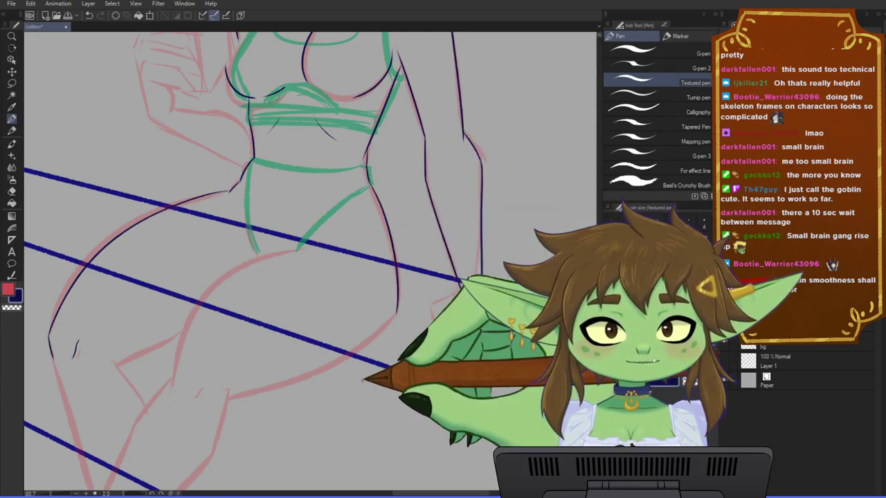
- Flip the canvas horizontally and ink the front thigh's underside to behind the knee and its upper contour from the crotch to the knee
key(h)
drag(349, 389, 287, 366)
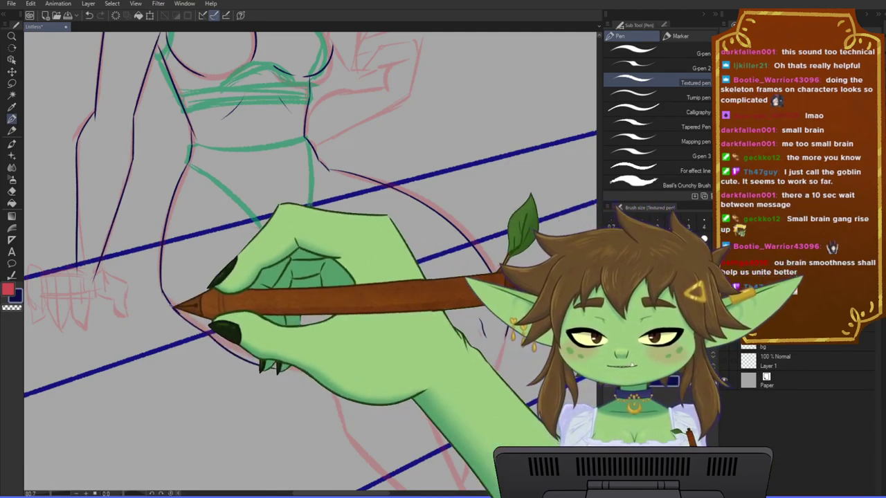
drag(174, 307, 282, 369)
key(ctrl+z)
drag(210, 335, 302, 372)
key(ctrl+z)
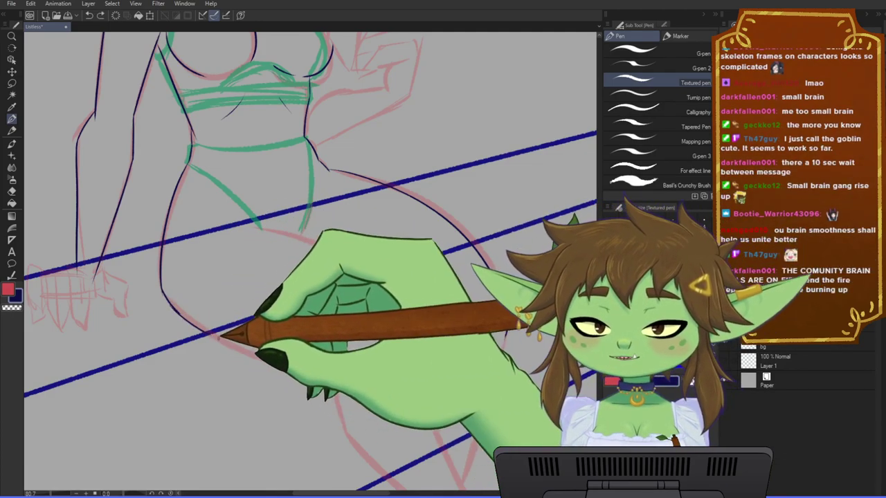
drag(209, 334, 311, 368)
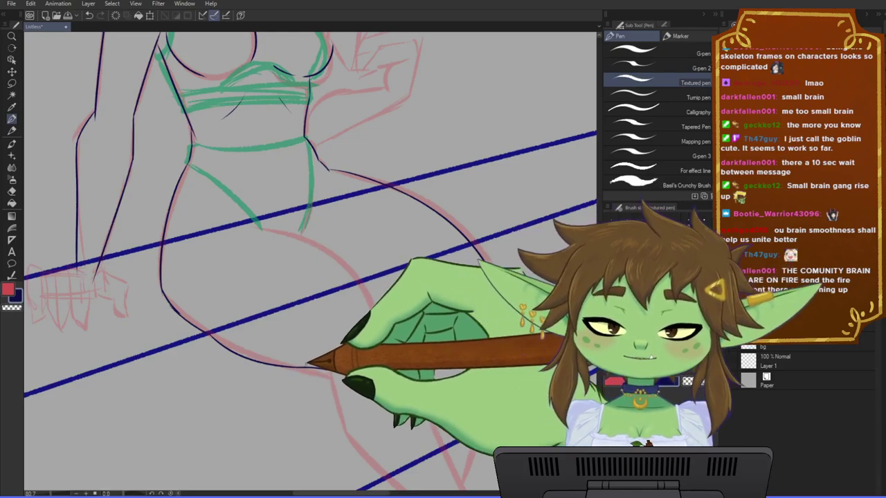
drag(262, 227, 393, 368)
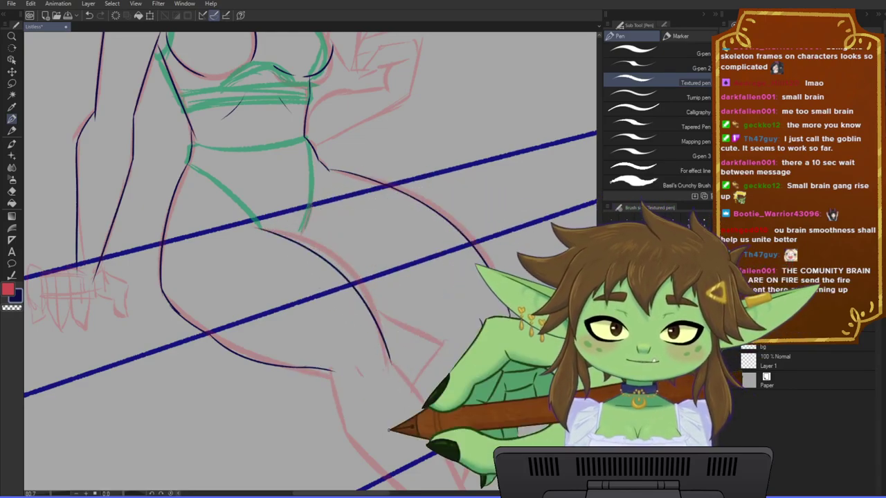
- Redraw the front thigh's upper contour from crotch to knee, save, and add short crease lines on the front knee
key(ctrl+z)
drag(259, 227, 393, 369)
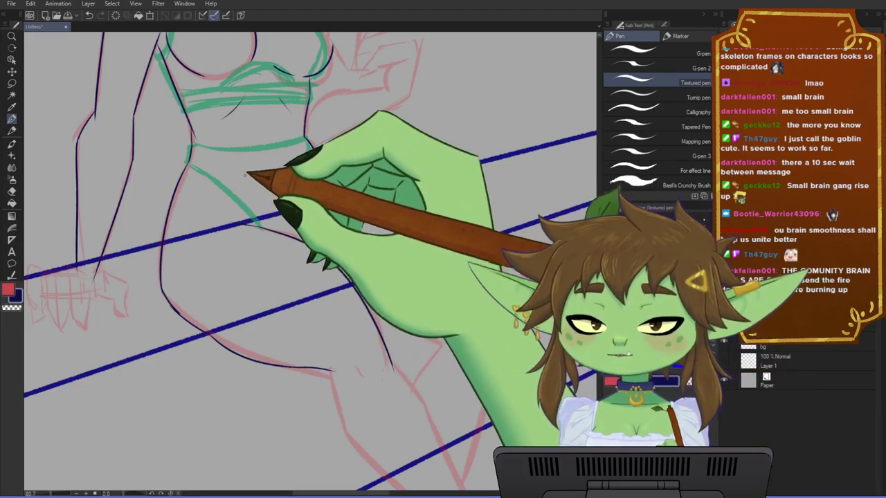
drag(405, 369, 428, 357)
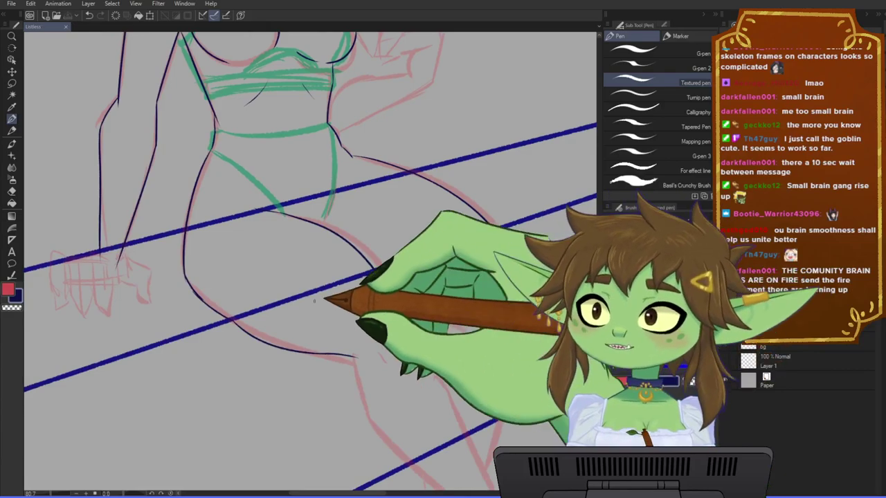
drag(313, 301, 284, 313)
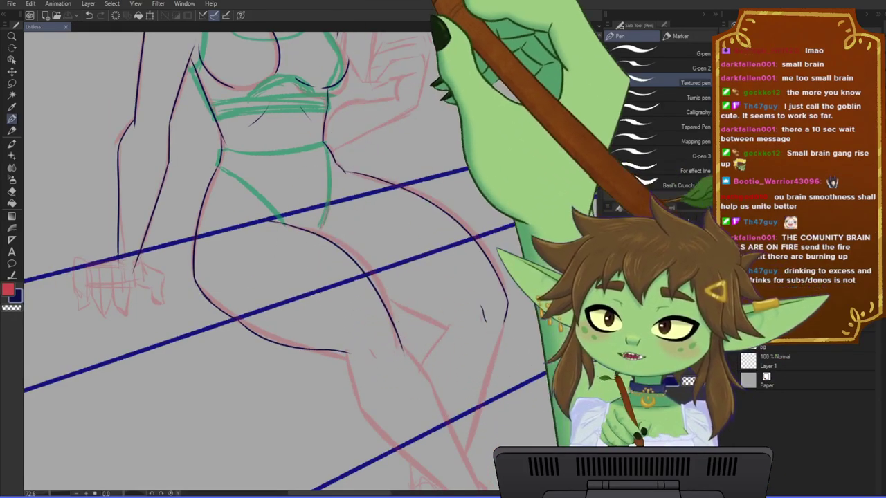
scroll(278, 172, down, 1)
scroll(290, 307, up, 5)
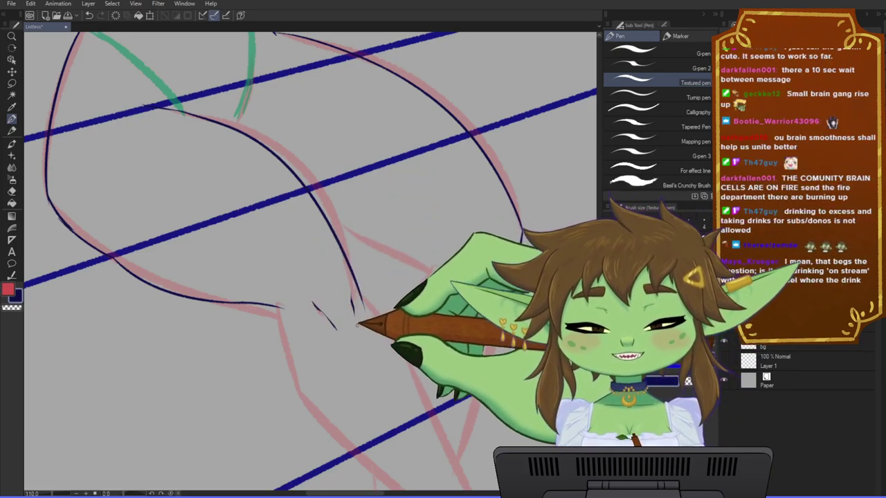
- Ink the front leg's calf contour from behind the knee to the ankle, redrawing its lower stretch, and save
drag(352, 265, 355, 201)
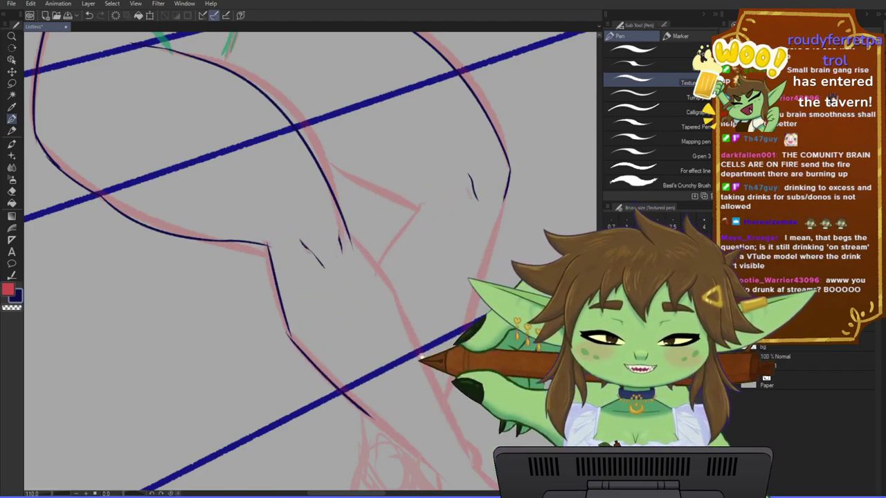
drag(420, 358, 356, 285)
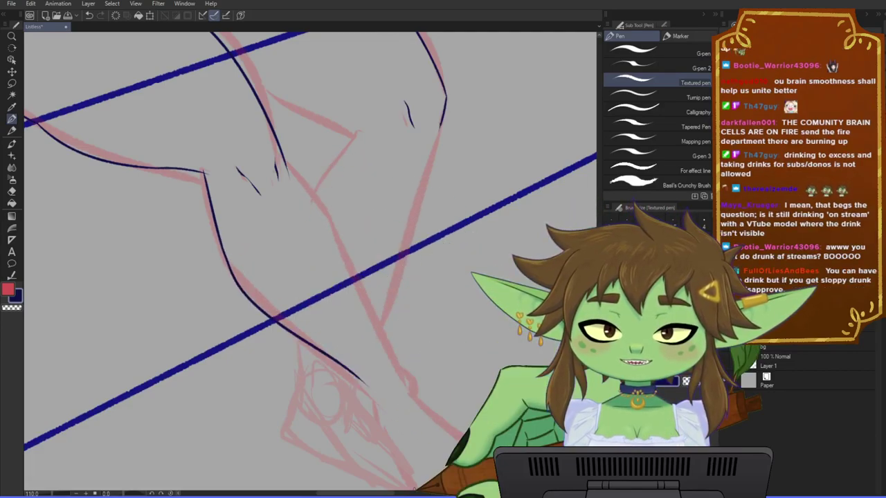
key(ctrl+z)
drag(222, 243, 374, 419)
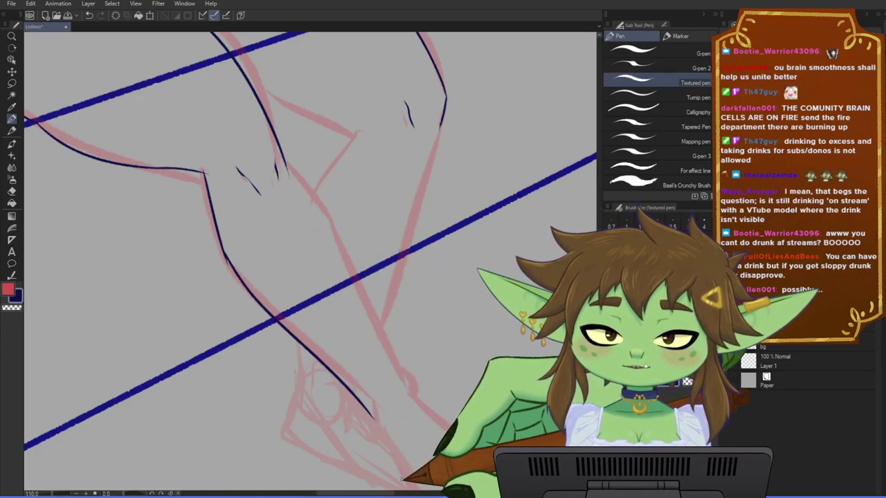
drag(398, 288, 361, 326)
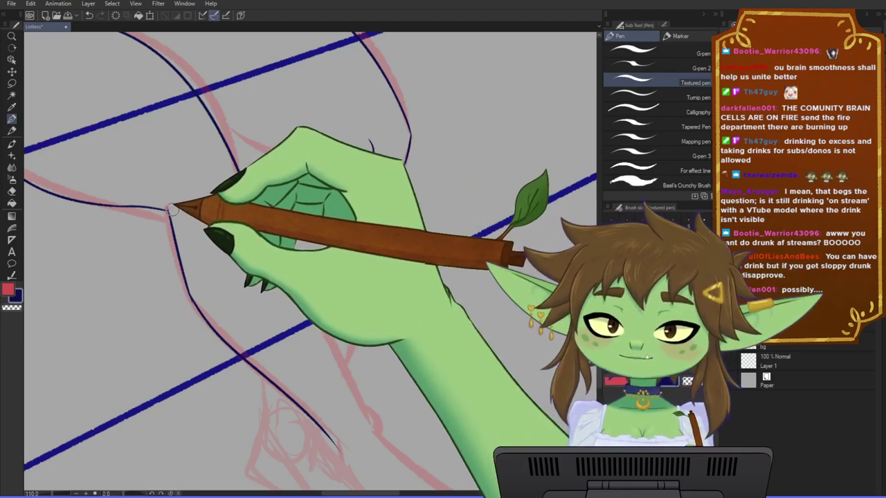
drag(346, 405, 379, 356)
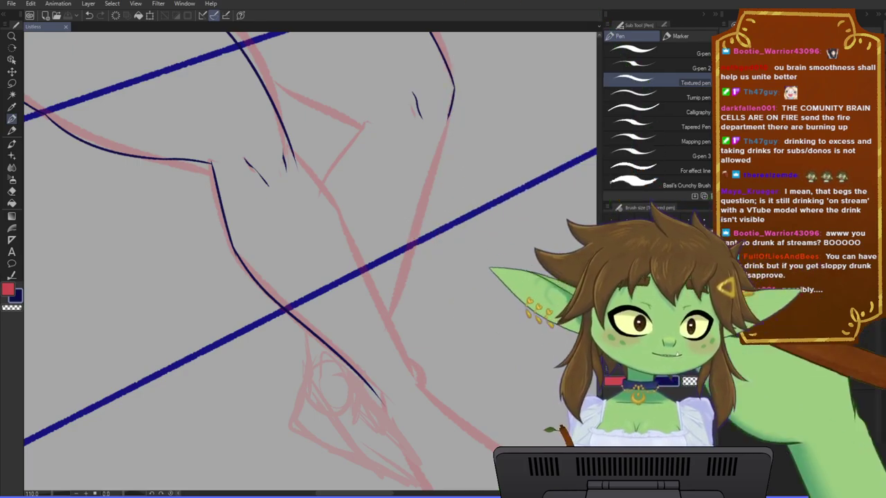
drag(393, 309, 376, 322)
- Ink the front leg's shin contour from the knee down to the ankle, add the ankle bumps, and save
drag(275, 164, 304, 199)
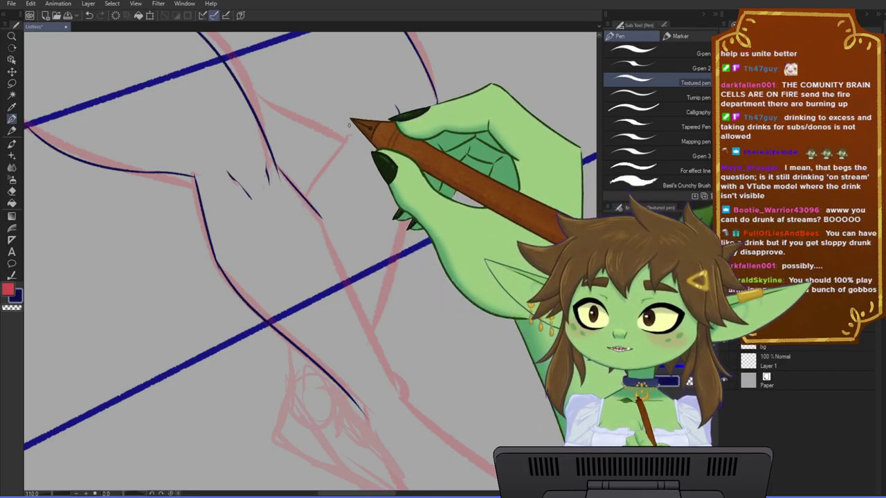
mouse_move(432, 364)
mouse_down()
mouse_move(419, 379)
mouse_move(430, 356)
mouse_up()
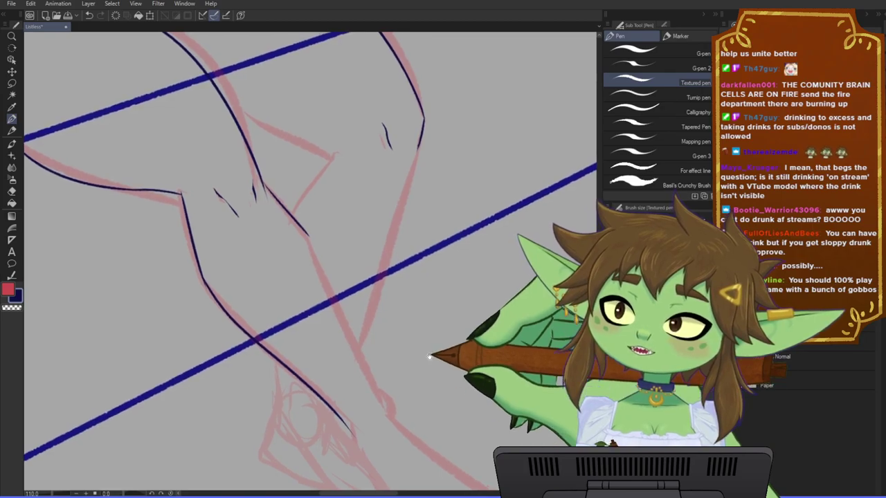
drag(405, 282, 410, 262)
key(ctrl+z)
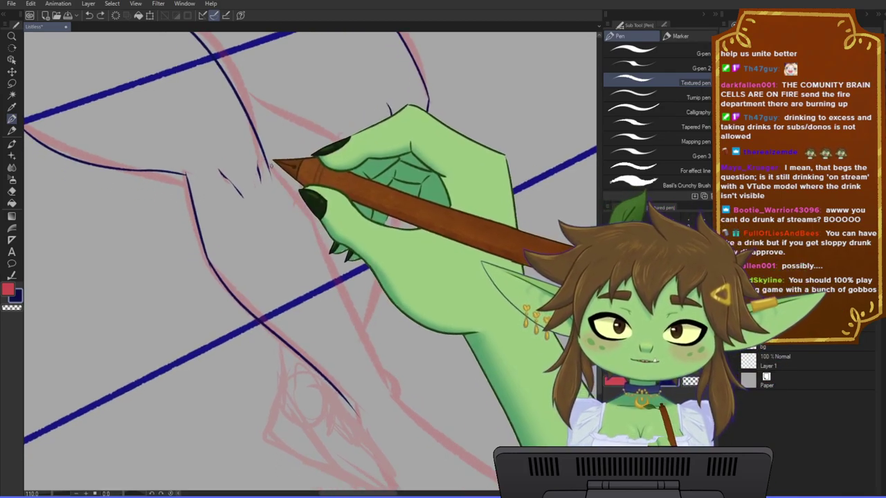
drag(268, 162, 307, 220)
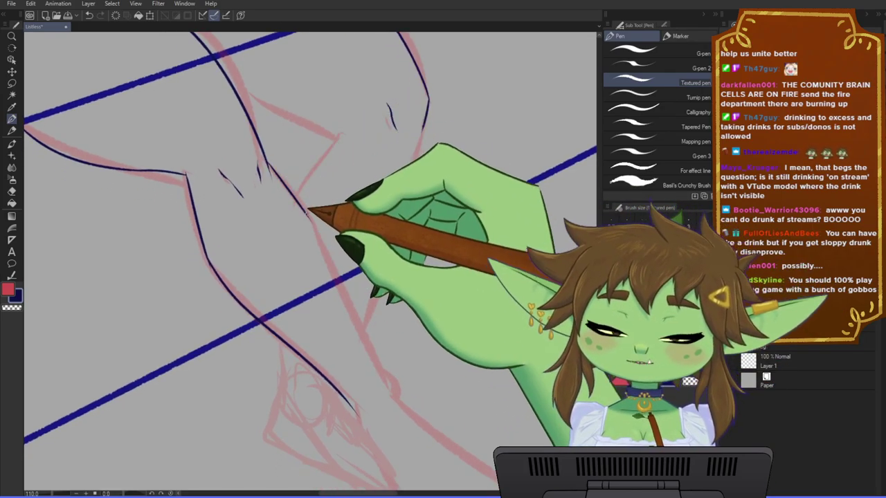
drag(347, 301, 392, 393)
drag(447, 387, 425, 323)
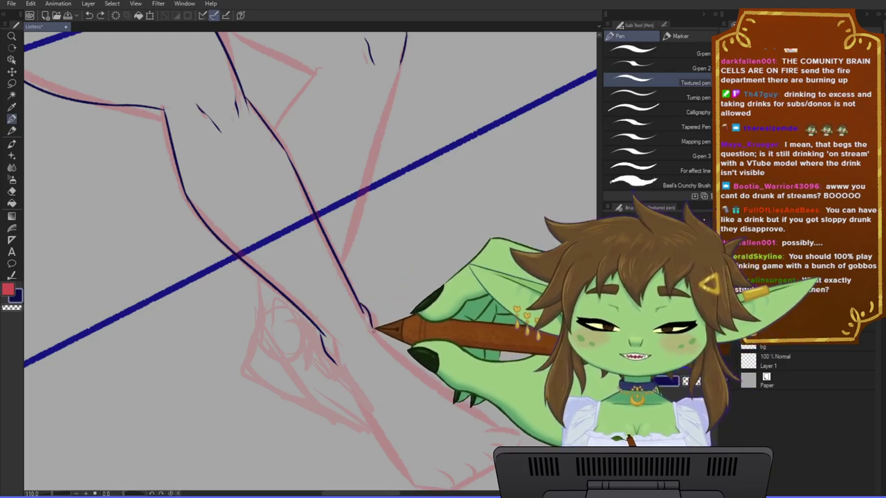
drag(395, 354, 327, 259)
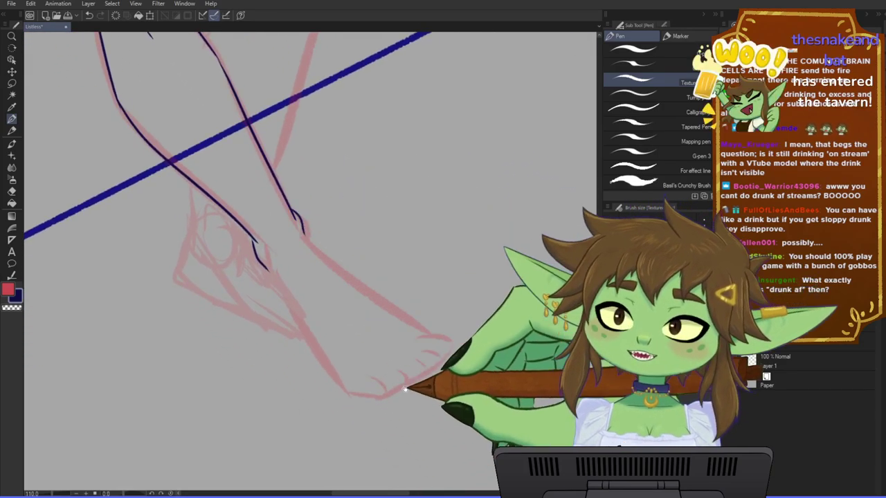
drag(406, 390, 412, 362)
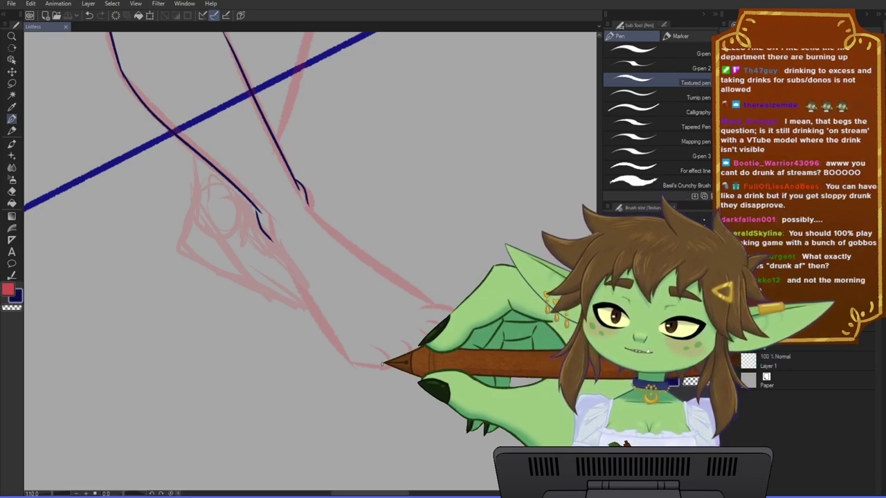
- Ink the front foot's heel-side contour from the ankle and its instep curving from the ankle toward the toes
drag(360, 358, 386, 339)
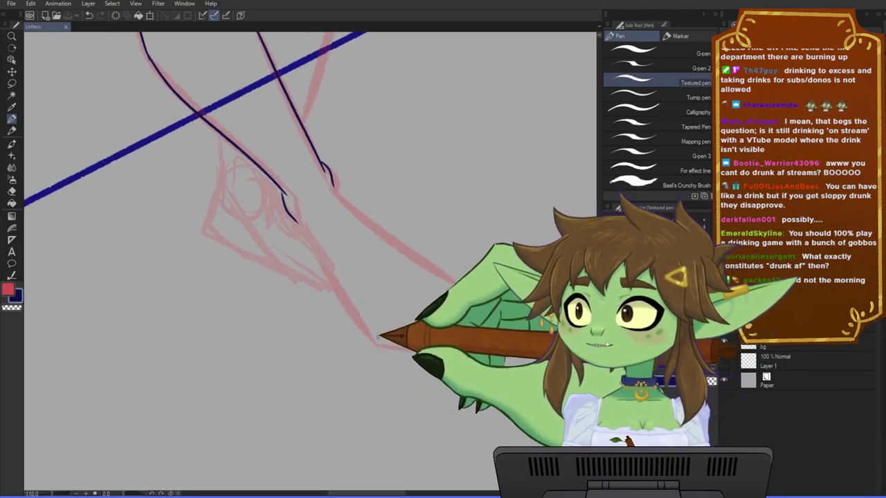
scroll(312, 310, up, 1)
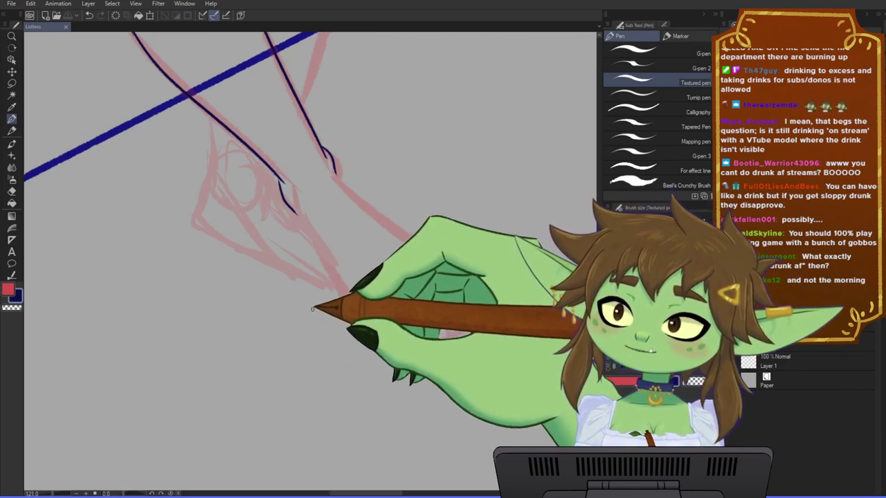
scroll(313, 309, up, 1)
drag(370, 302, 337, 331)
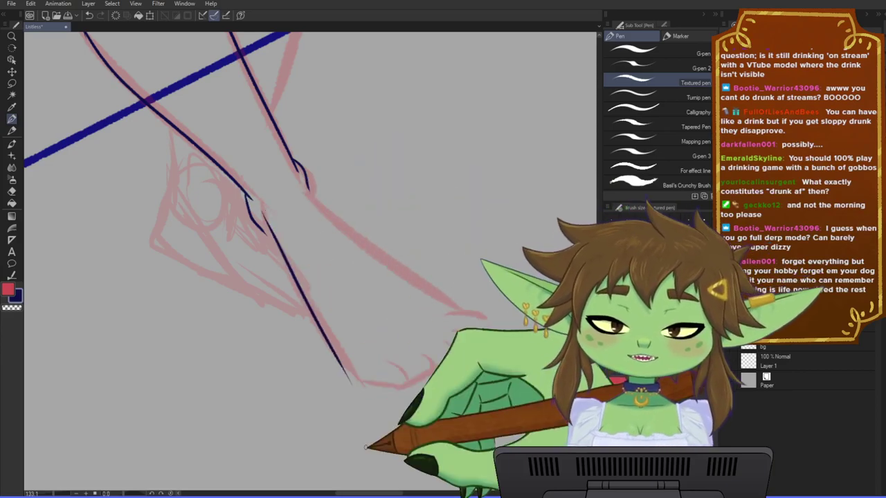
drag(261, 229, 322, 339)
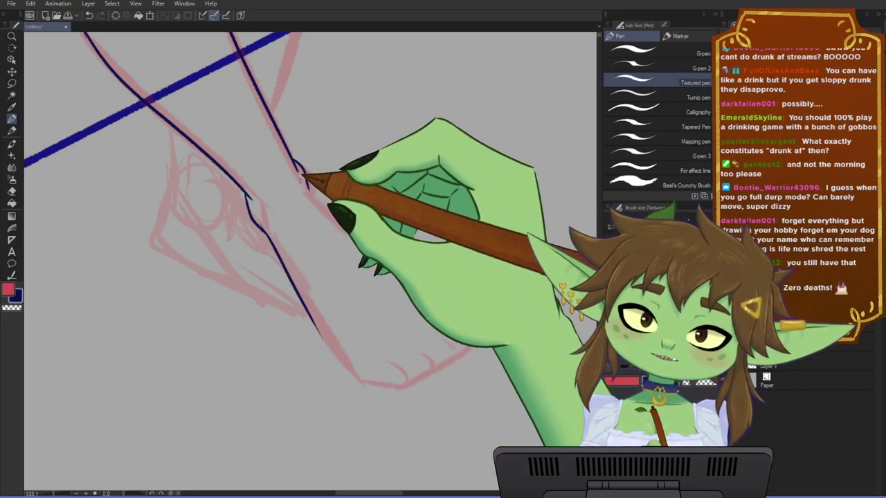
drag(304, 182, 424, 283)
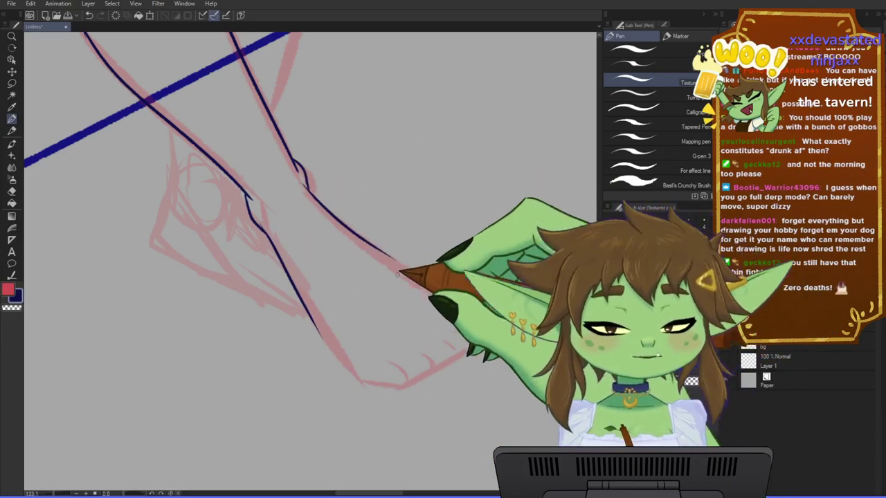
mouse_move(398, 267)
mouse_down()
mouse_move(437, 348)
mouse_move(420, 380)
mouse_up()
- Ink the rear leg's outer shin contour from the knee down to where it meets the front leg, and save
scroll(420, 380, down, 3)
scroll(410, 438, down, 1)
mouse_move(360, 238)
mouse_down()
mouse_move(344, 361)
mouse_move(400, 259)
mouse_up()
scroll(346, 366, up, 3)
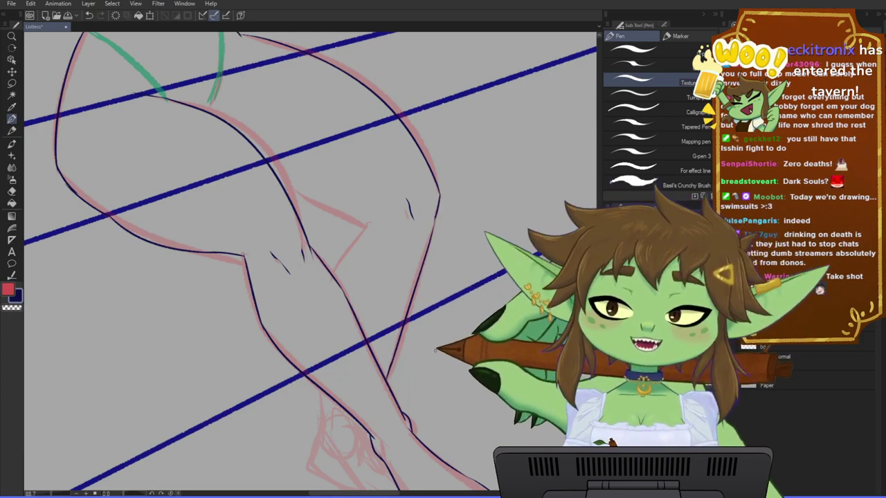
drag(444, 336, 457, 311)
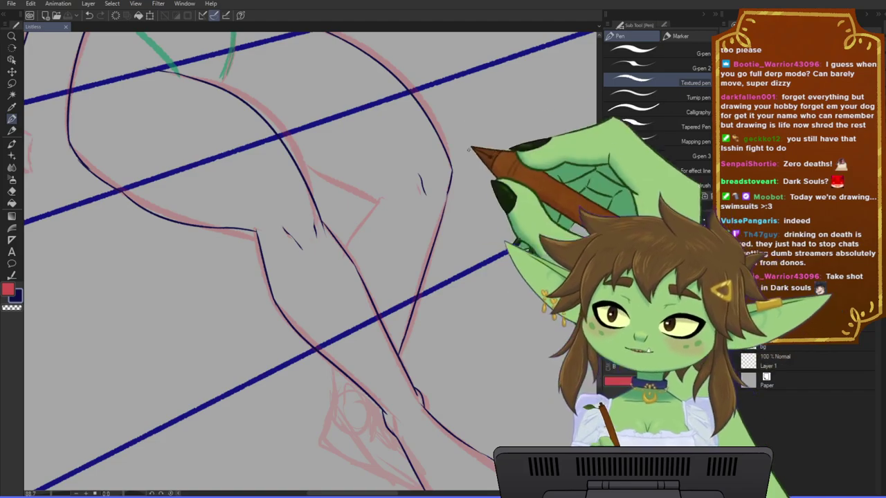
drag(307, 228, 323, 235)
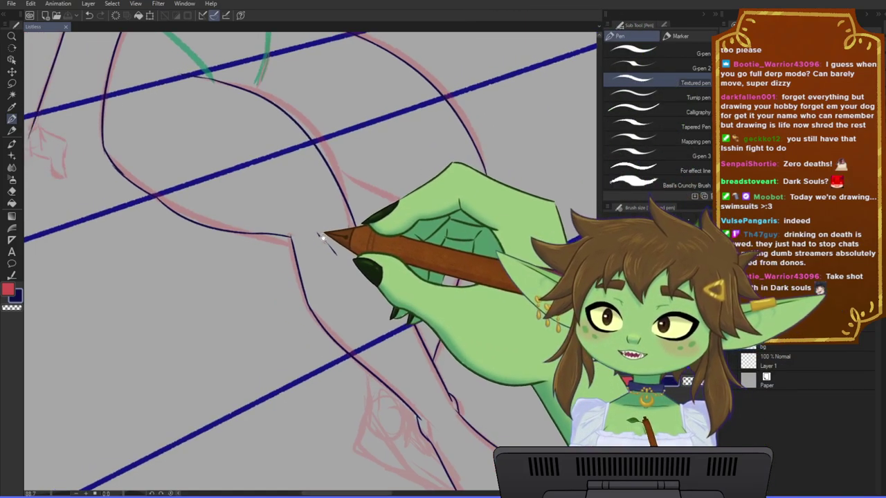
- Ink the rear leg's thigh underside and back-of-calf edges meeting behind the front knee, and save
scroll(325, 239, up, 2)
drag(417, 250, 344, 268)
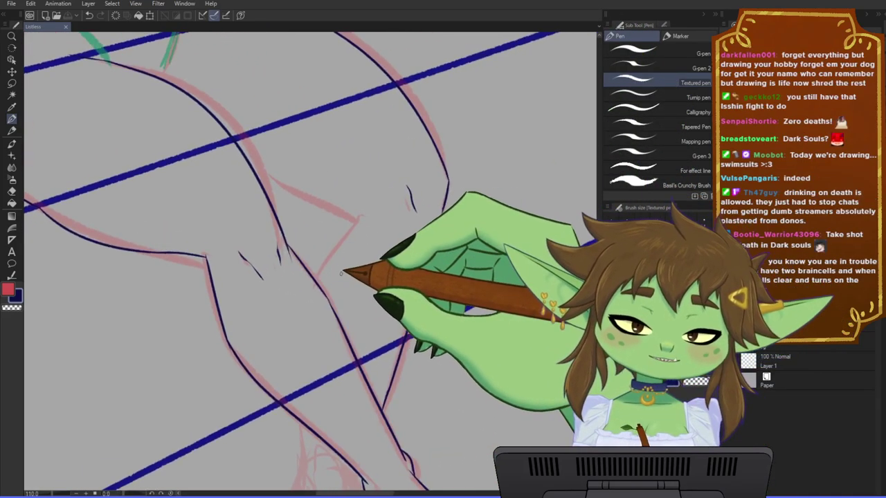
scroll(346, 267, up, 2)
drag(411, 238, 376, 254)
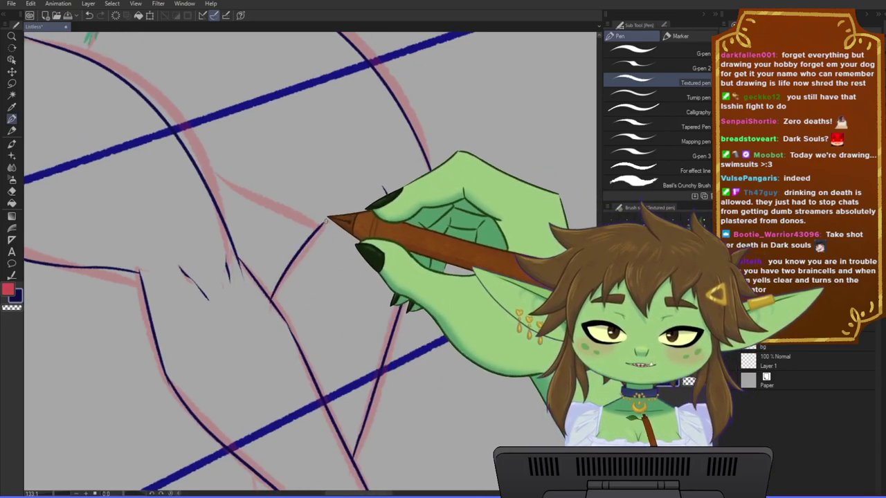
drag(272, 300, 323, 230)
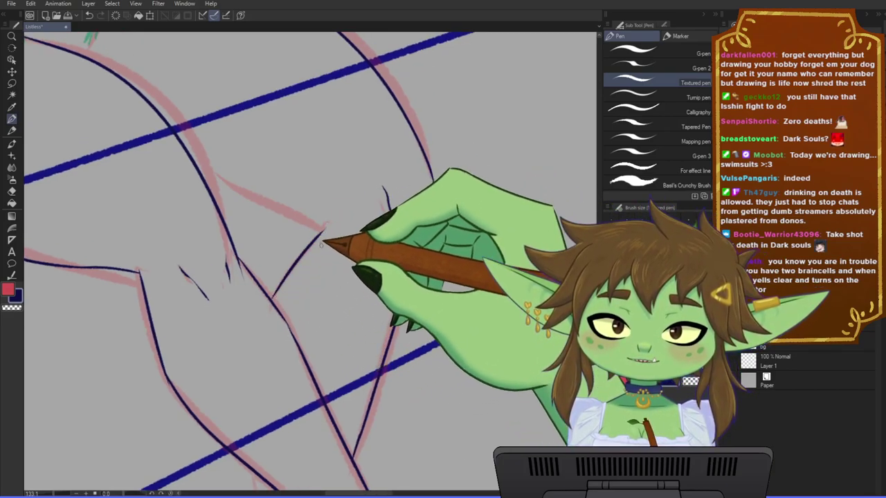
drag(402, 179, 423, 228)
drag(223, 220, 336, 282)
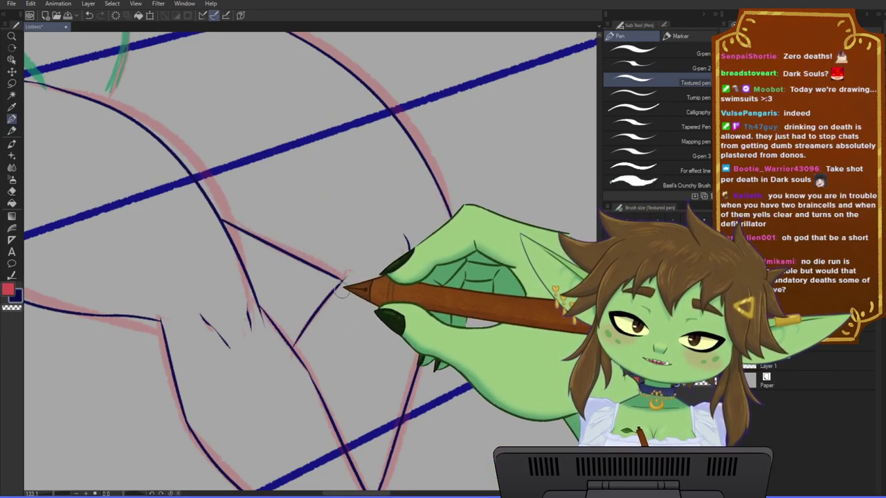
scroll(342, 290, down, 4)
drag(343, 289, 379, 295)
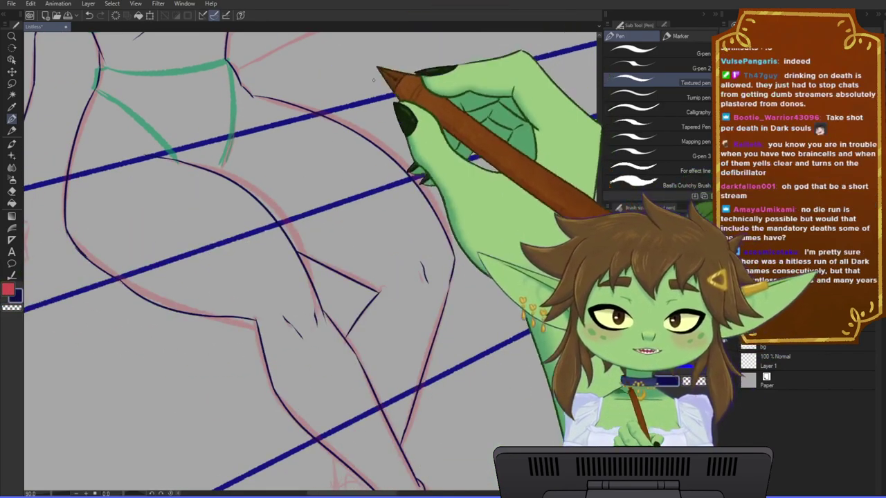
scroll(271, 295, down, 2)
drag(285, 212, 310, 260)
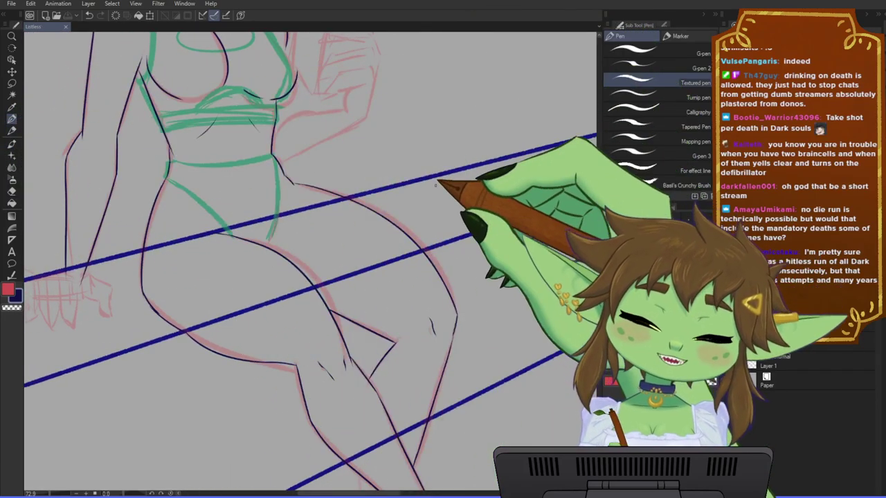
- Ink the upper contour of the carton-holding forearm, curving from beside the waist toward the wrist
scroll(303, 228, up, 1)
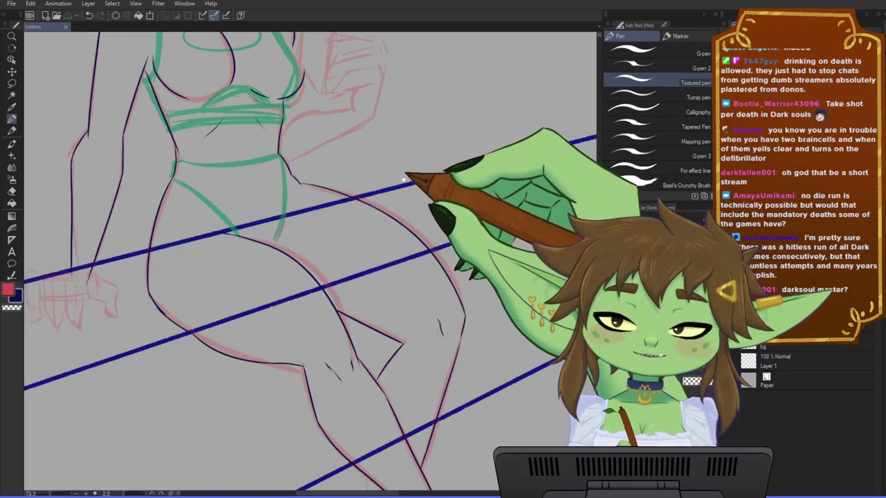
drag(406, 174, 400, 190)
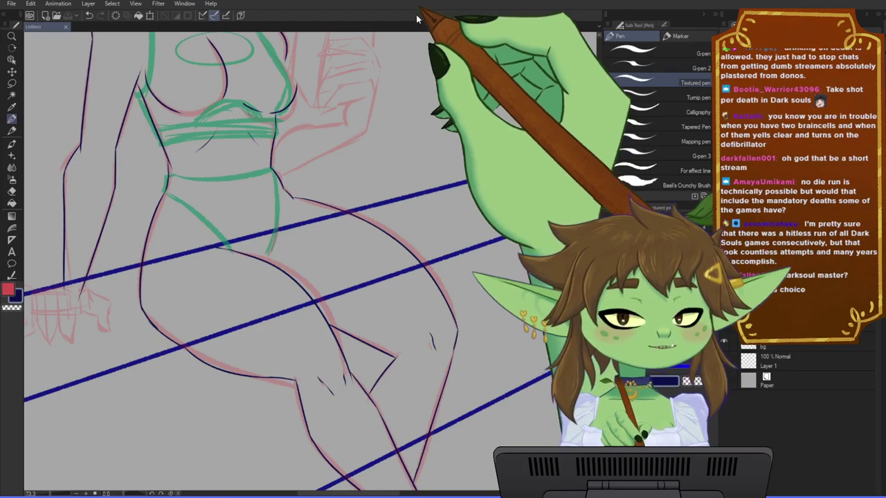
scroll(356, 216, down, 2)
scroll(314, 268, down, 2)
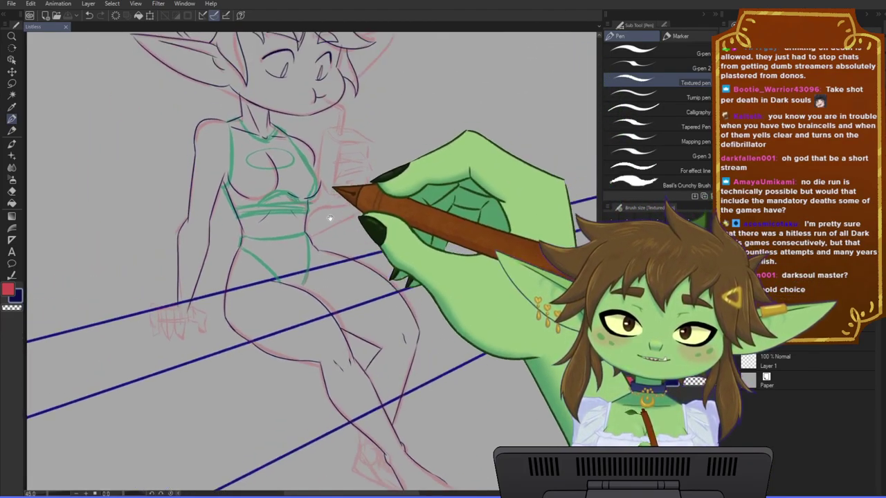
scroll(322, 239, up, 4)
drag(355, 178, 352, 239)
scroll(350, 277, up, 4)
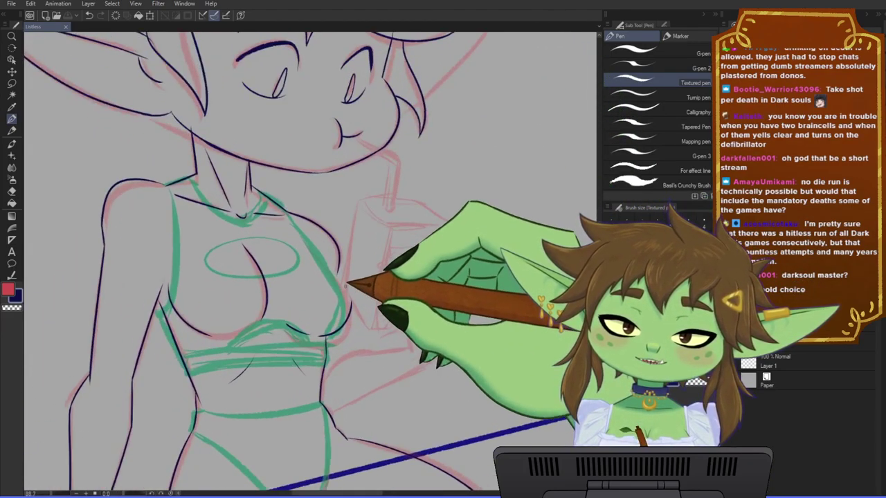
drag(349, 282, 320, 255)
scroll(328, 253, up, 2)
drag(373, 249, 347, 201)
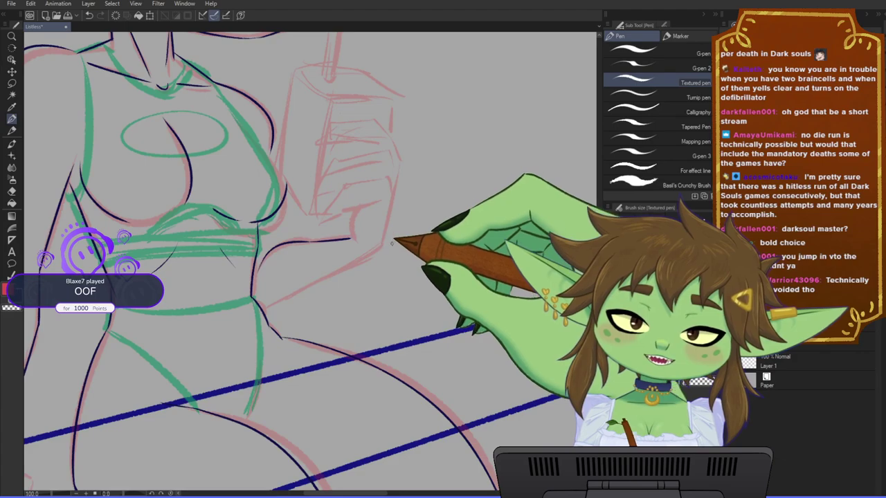
- Ink the underside contour of the carton-holding forearm from beside the waist up to the wrist, and save
drag(265, 307, 392, 243)
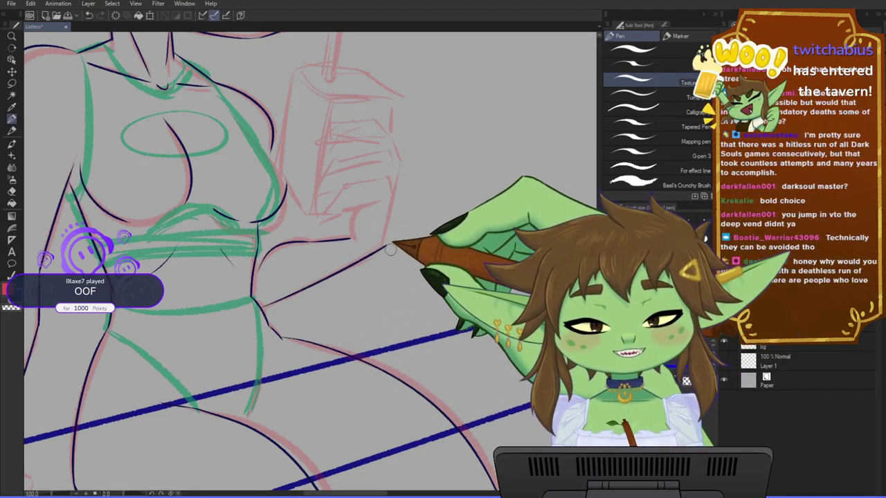
drag(401, 307, 424, 281)
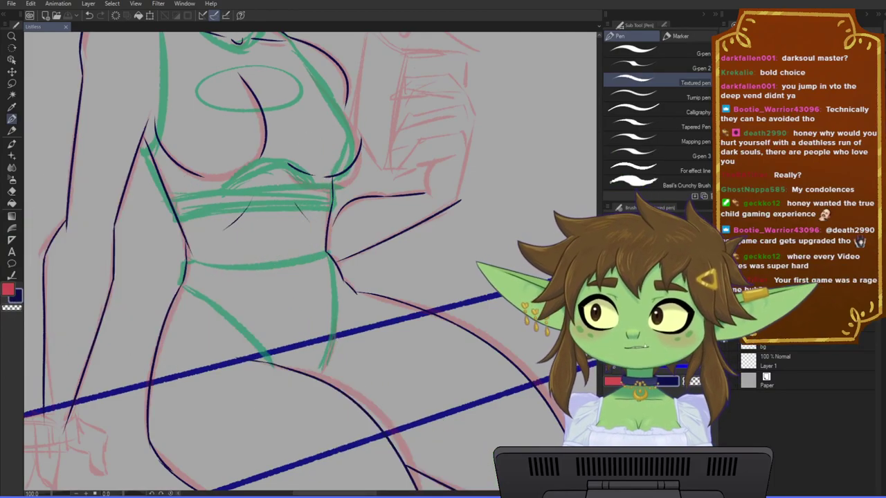
- Examine the inked line art over the torso, thighs, knees and lower legs, and back up to the face and carton
scroll(326, 266, down, 1)
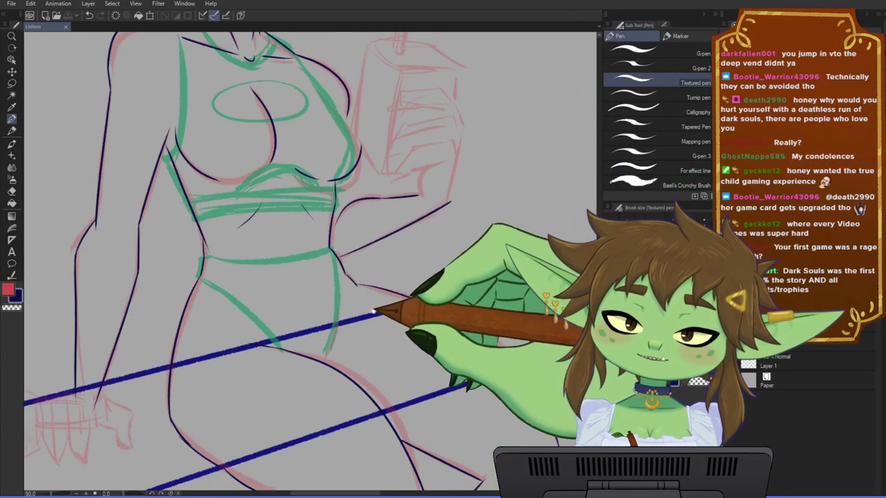
scroll(374, 311, down, 2)
drag(287, 298, 296, 217)
drag(368, 279, 374, 237)
scroll(353, 267, up, 3)
drag(379, 307, 258, 189)
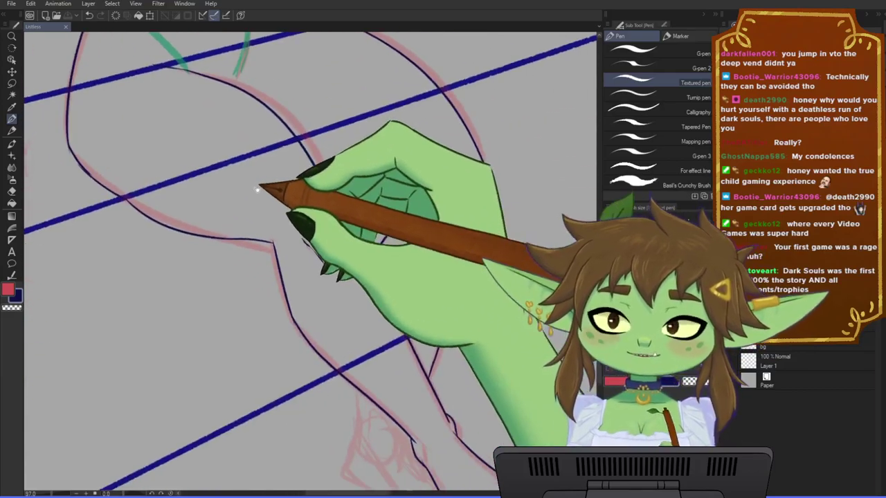
scroll(260, 190, down, 1)
drag(339, 349, 317, 323)
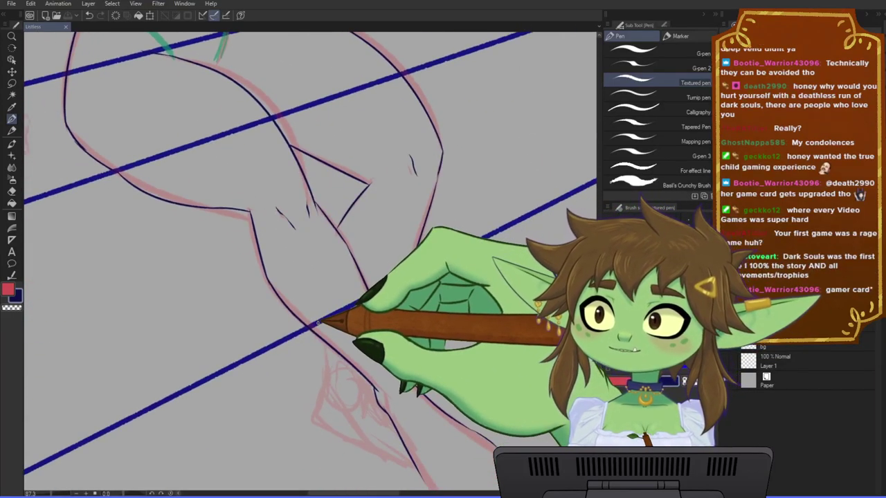
scroll(322, 321, down, 1)
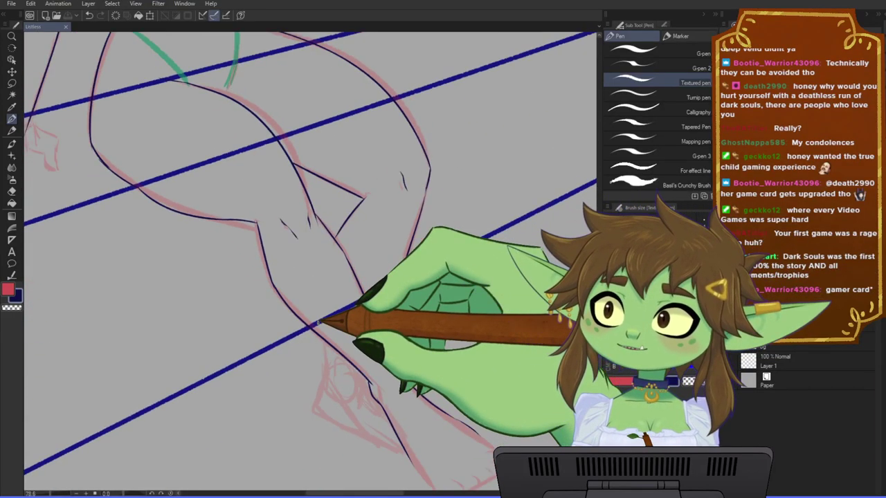
scroll(336, 352, up, 4)
mouse_move(382, 355)
mouse_down()
mouse_move(394, 407)
mouse_move(423, 315)
mouse_up()
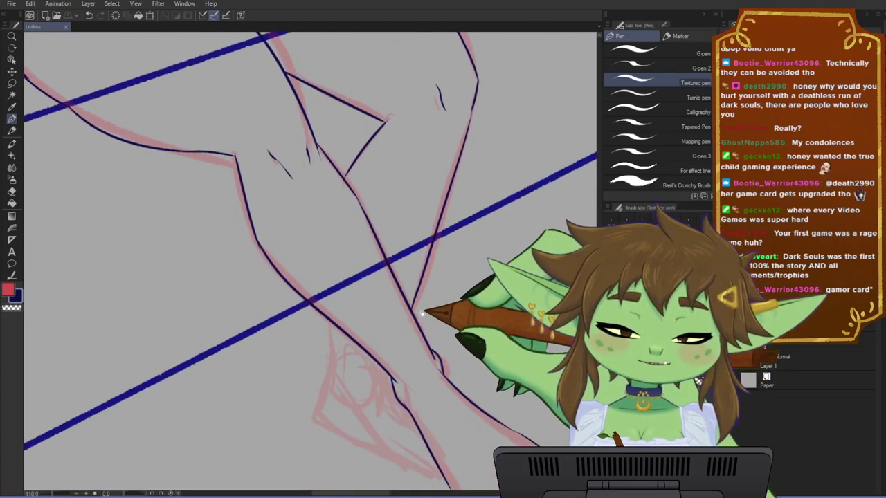
scroll(422, 313, down, 2)
drag(372, 154, 406, 351)
drag(362, 216, 379, 270)
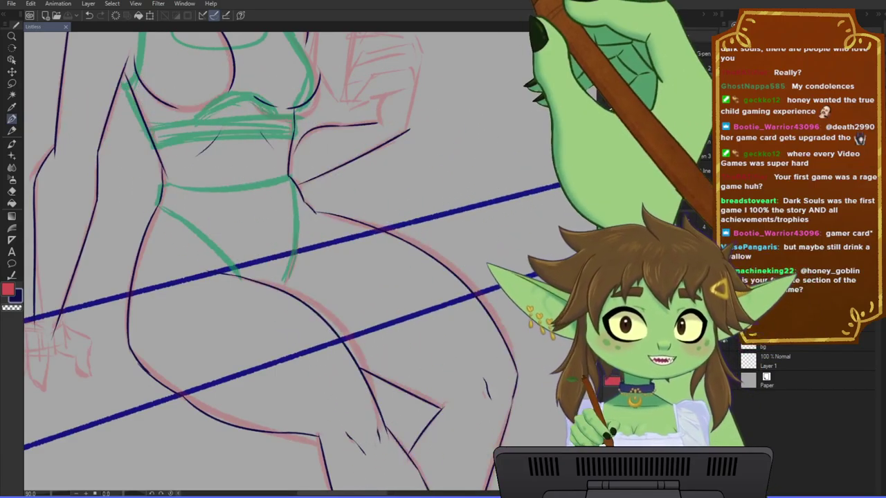
drag(375, 124, 449, 250)
drag(405, 289, 409, 364)
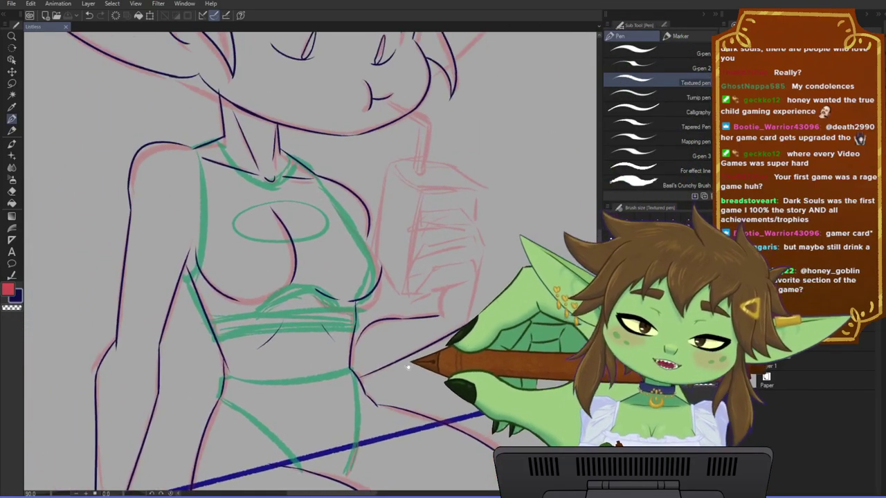
drag(514, 316, 447, 323)
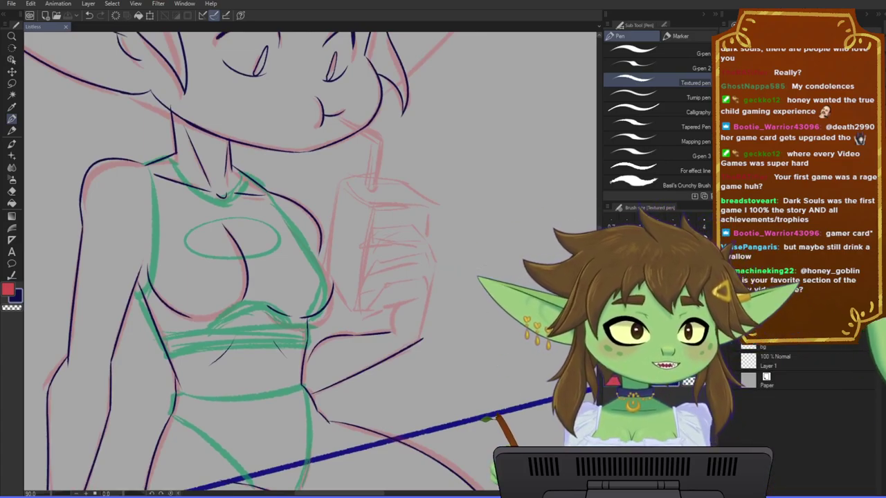
- Add a new layer and ink the short upper-arm line between the chest and the carton-holding forearm
key(ctrl+shift+n)
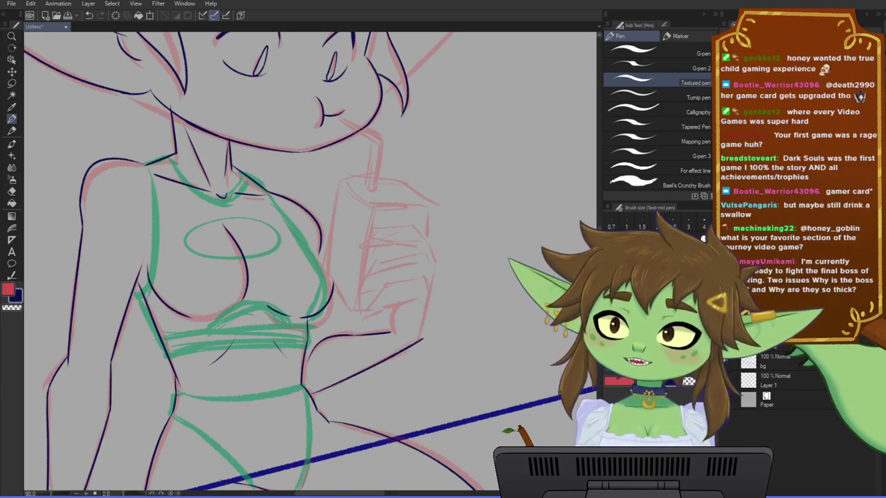
scroll(448, 317, down, 2)
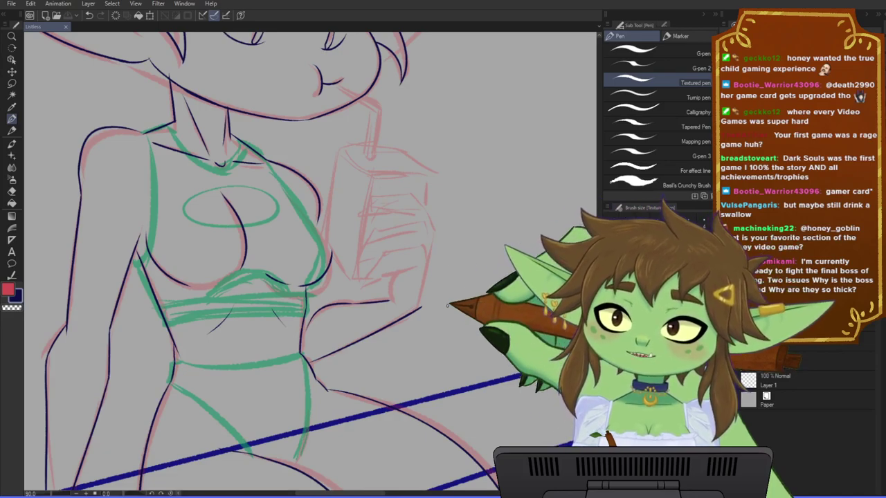
scroll(322, 231, down, 3)
drag(324, 252, 375, 261)
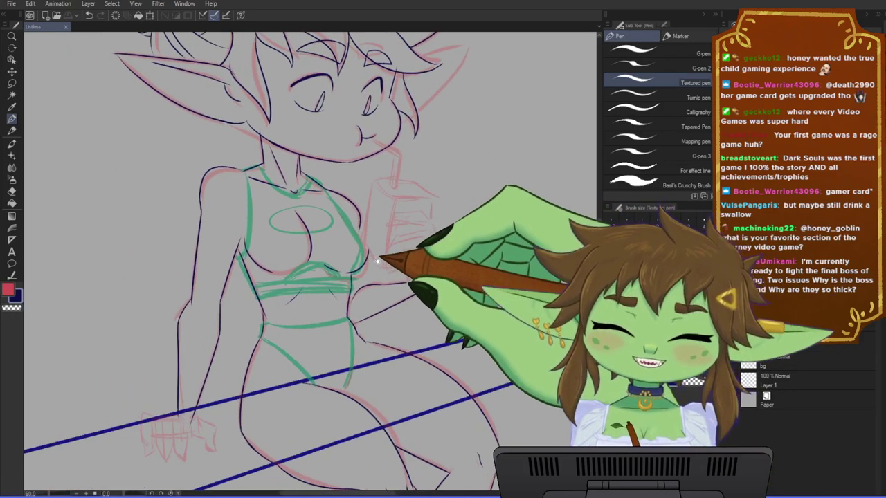
scroll(372, 275, up, 1)
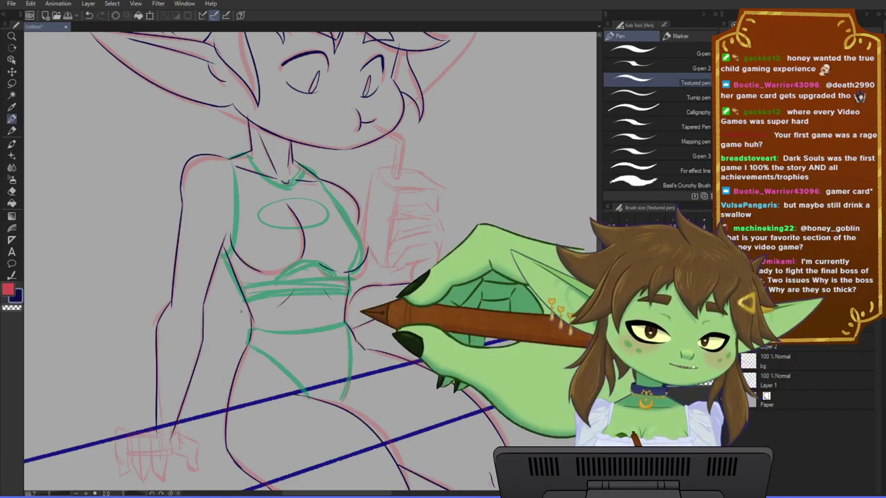
scroll(300, 292, up, 2)
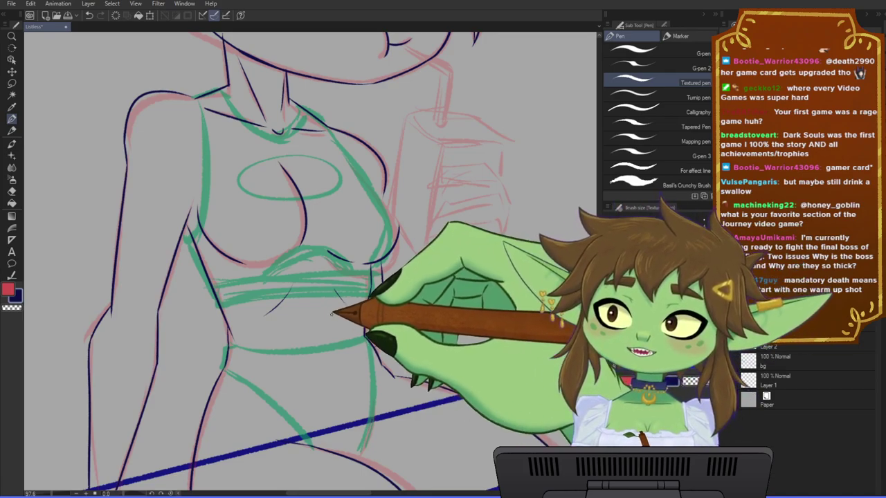
scroll(337, 312, down, 3)
drag(389, 316, 361, 343)
scroll(348, 366, up, 3)
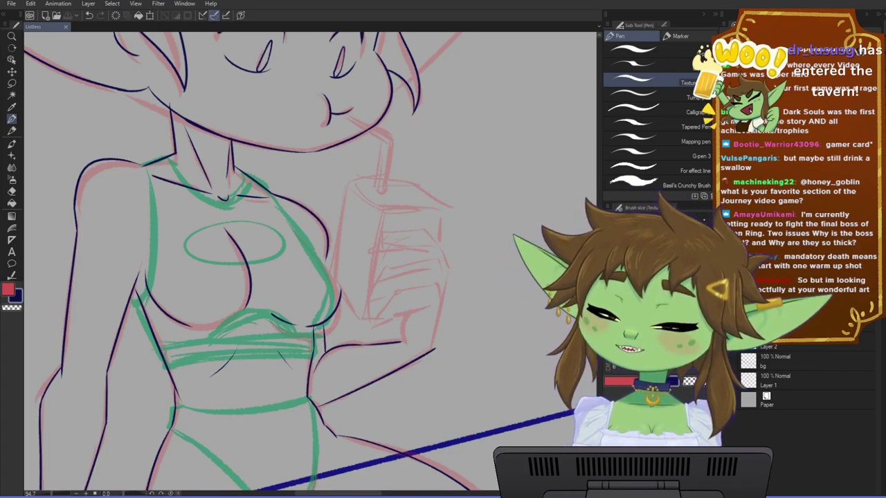
- Ink the top's curved neckline, the strap edges beside the neck and the slanted armhole edge on the carton side
drag(299, 208, 326, 268)
scroll(371, 285, down, 1)
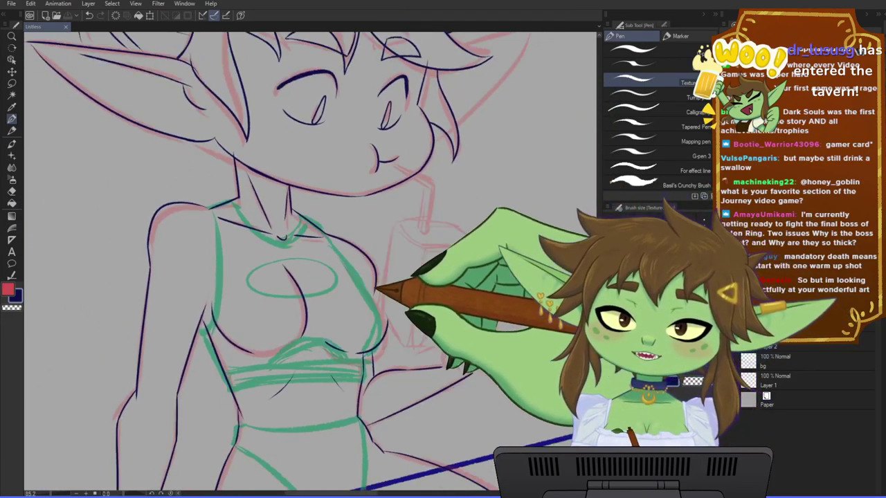
drag(376, 287, 352, 292)
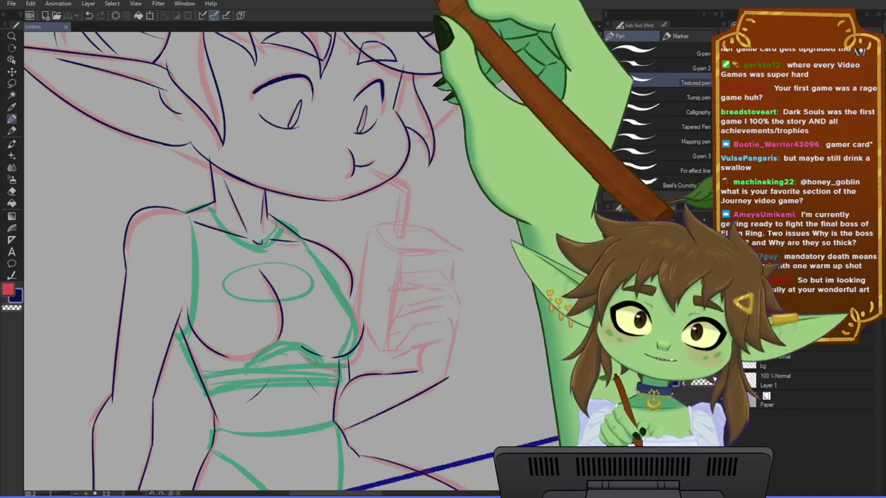
scroll(347, 283, up, 1)
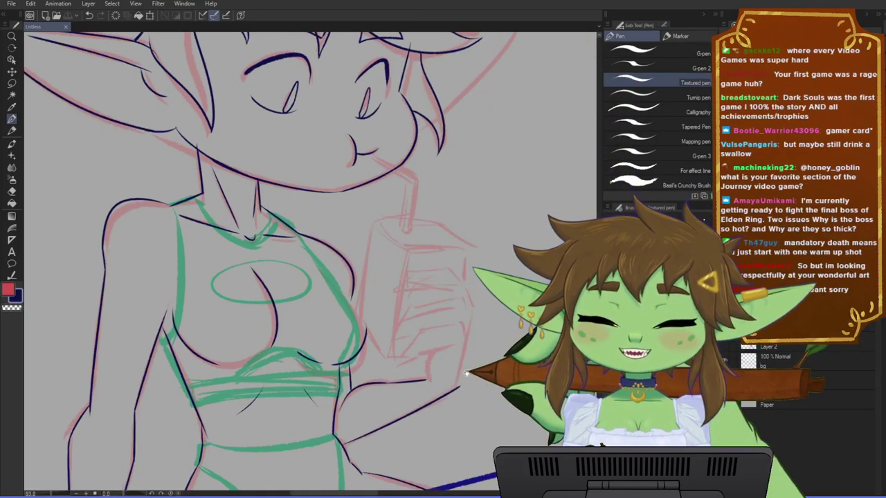
drag(467, 373, 389, 340)
scroll(389, 340, up, 2)
drag(500, 342, 465, 337)
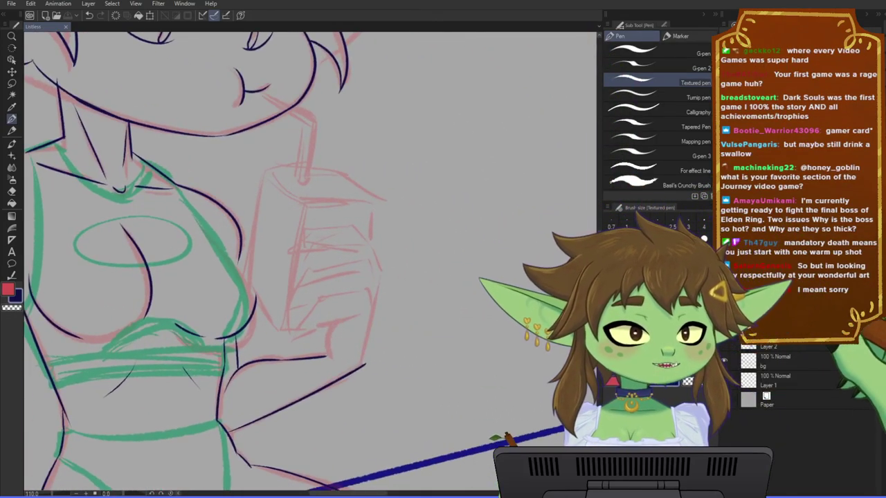
click(725, 323)
click(725, 322)
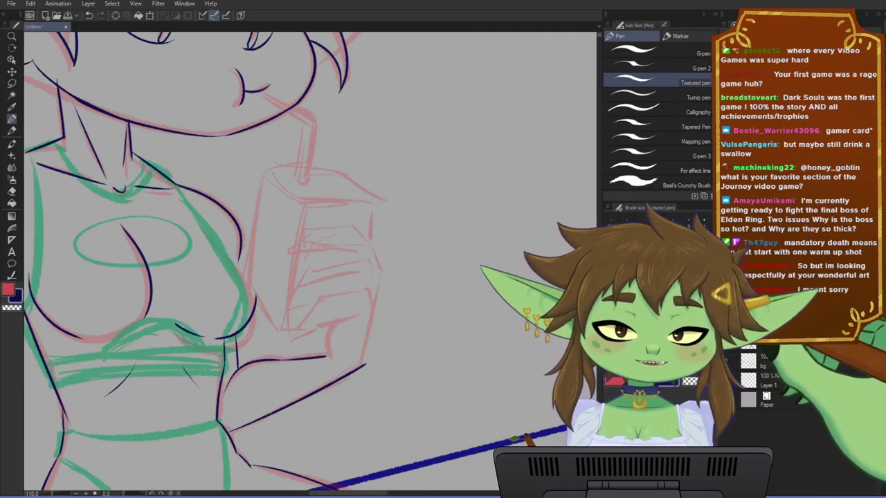
drag(366, 353, 478, 350)
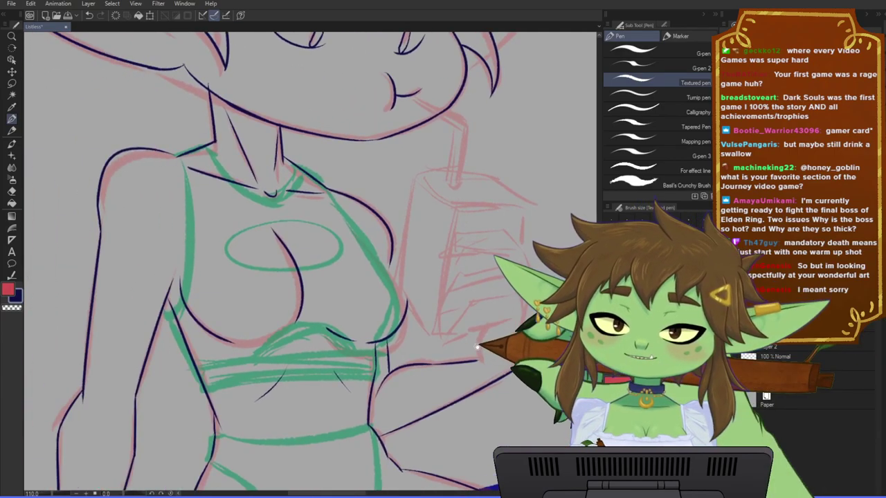
scroll(281, 222, up, 3)
scroll(281, 223, down, 3)
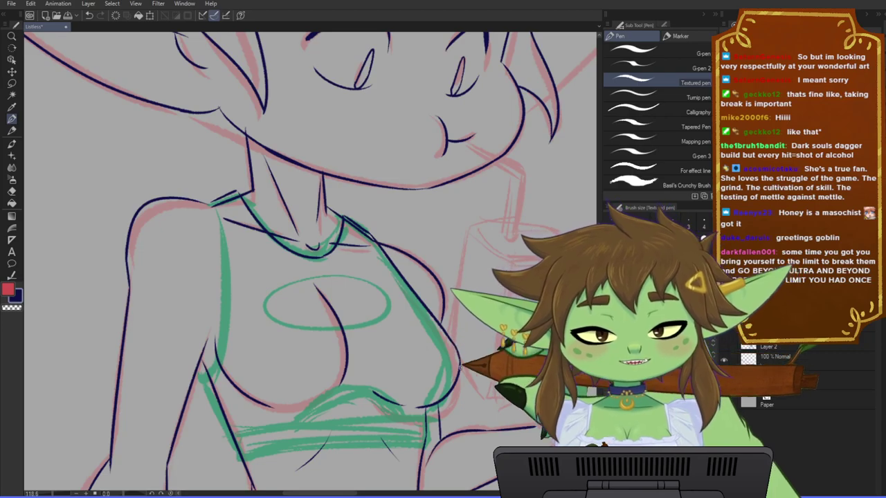
- Ink the oval cutout on the chest of the top along the green sketch, and save
mouse_move(346, 279)
mouse_down()
mouse_move(261, 285)
mouse_move(379, 294)
mouse_up()
drag(306, 326, 309, 337)
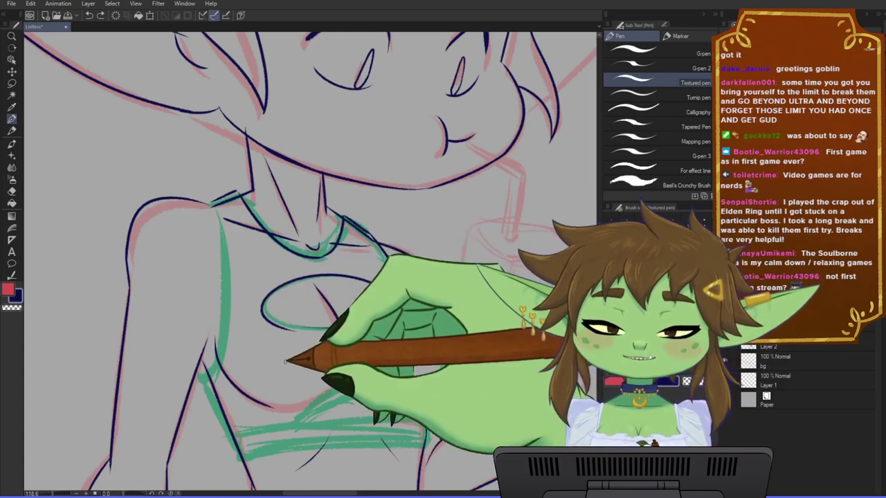
drag(342, 380, 358, 375)
key(ctrl+s)
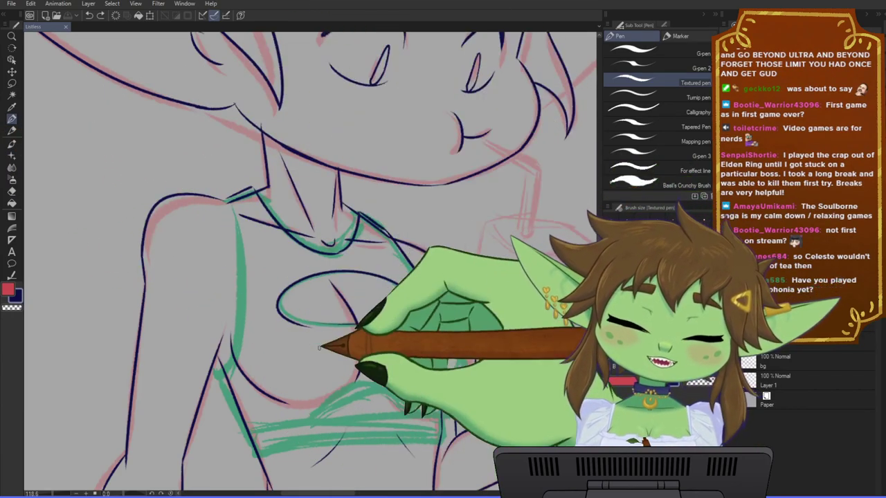
scroll(326, 333, up, 3)
scroll(335, 327, up, 1)
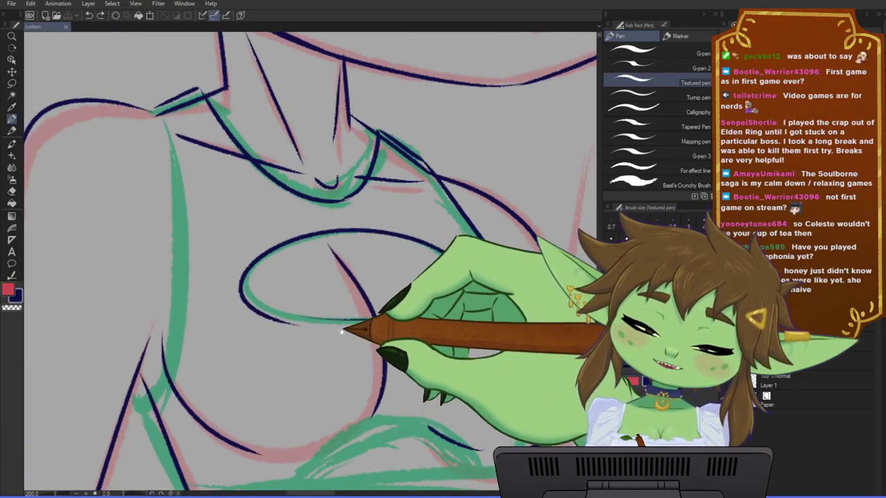
drag(393, 475, 416, 479)
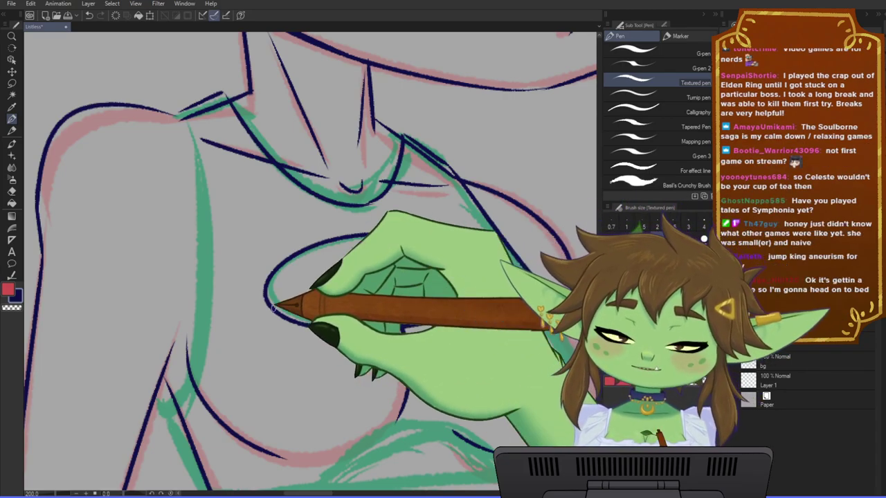
- Lasso the inked oval cutout, transform it slightly narrower to fit the green sketch, and deselect it
key(m)
mouse_move(490, 330)
mouse_down()
mouse_move(307, 223)
mouse_move(490, 265)
mouse_move(493, 326)
mouse_up()
key(ctrl+t)
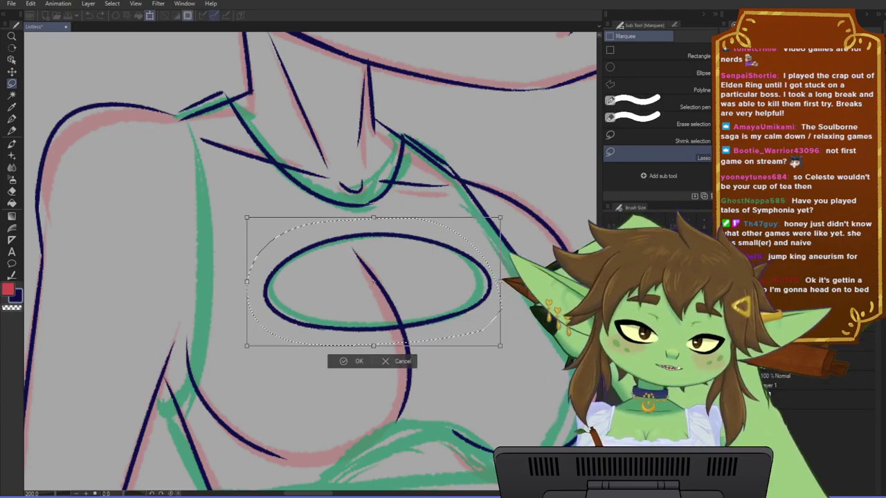
drag(501, 281, 491, 281)
click(354, 362)
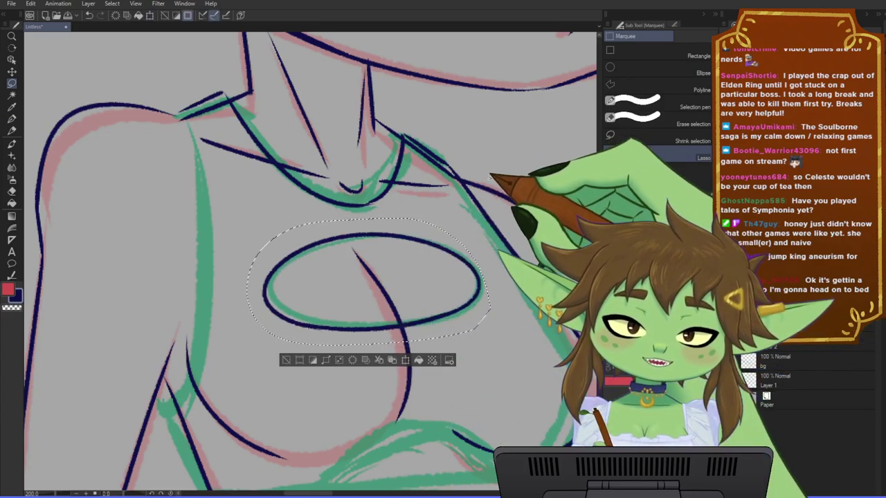
key(ctrl+d)
scroll(417, 181, down, 5)
scroll(408, 180, up, 4)
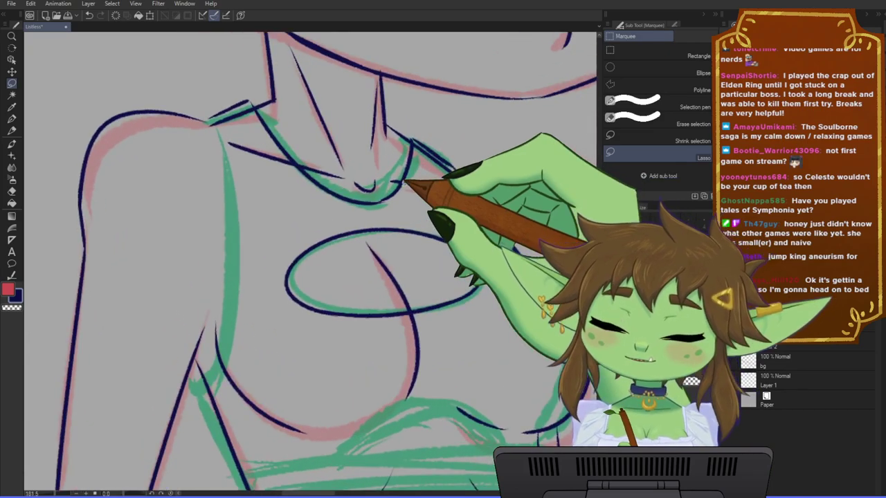
- Close the top's corner with the Textured pen where the near shoulder strap meets the neckline, and save
key(p)
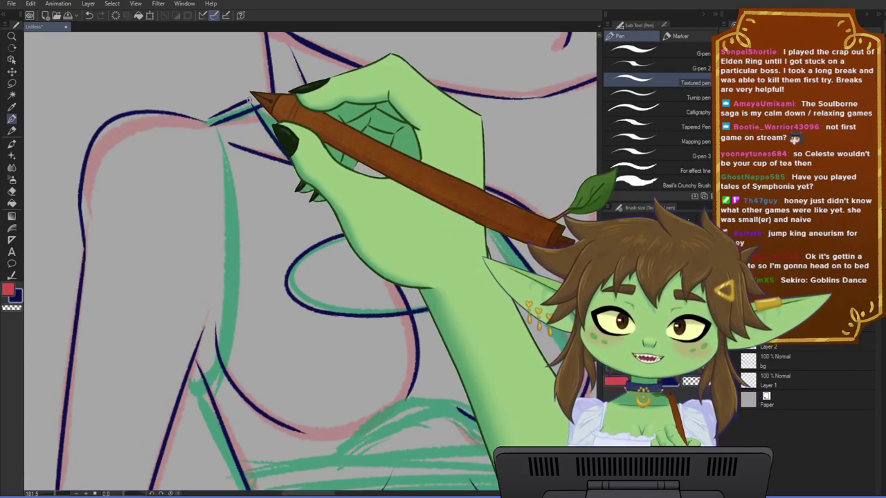
drag(250, 101, 260, 115)
drag(492, 293, 487, 244)
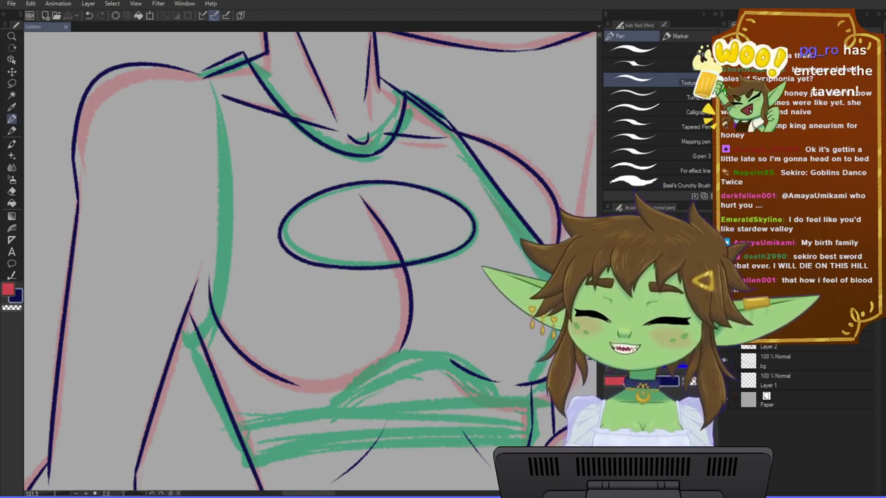
- Lasso the inked oval on the chest again, shift it slightly upward with a transform, and deselect it
scroll(256, 291, down, 4)
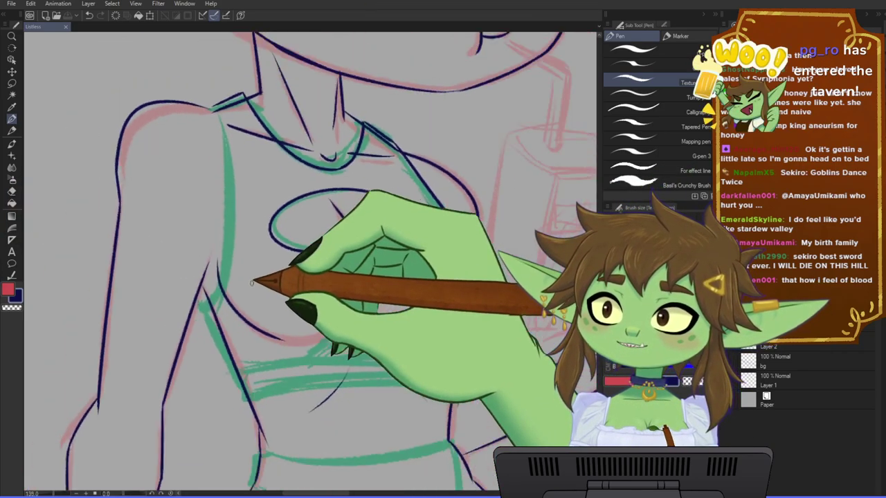
scroll(302, 291, up, 3)
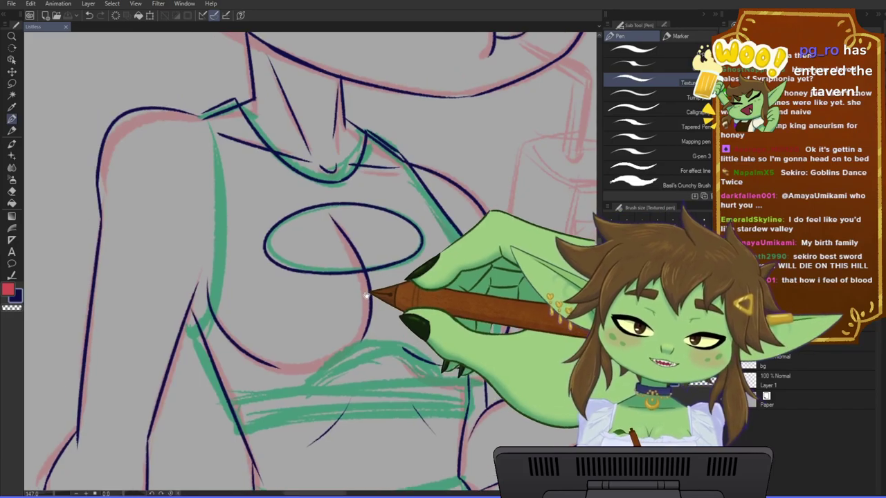
key(m)
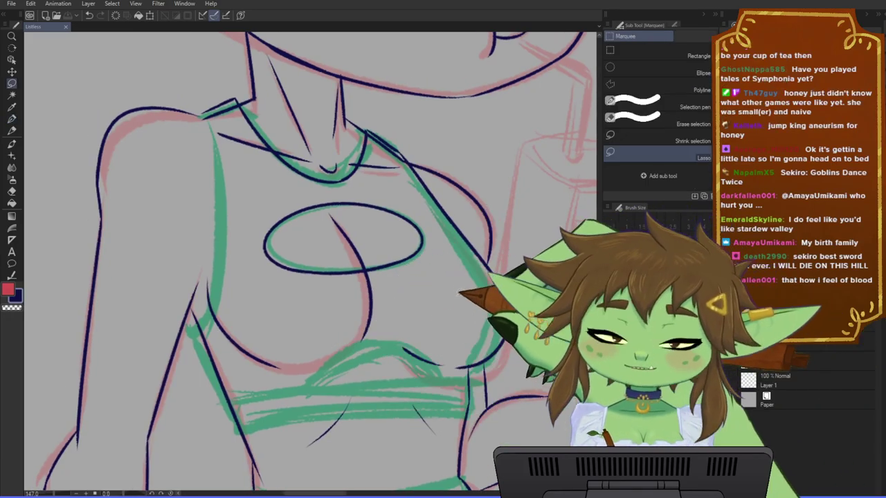
mouse_move(249, 270)
mouse_down()
mouse_move(367, 185)
mouse_move(437, 251)
mouse_up()
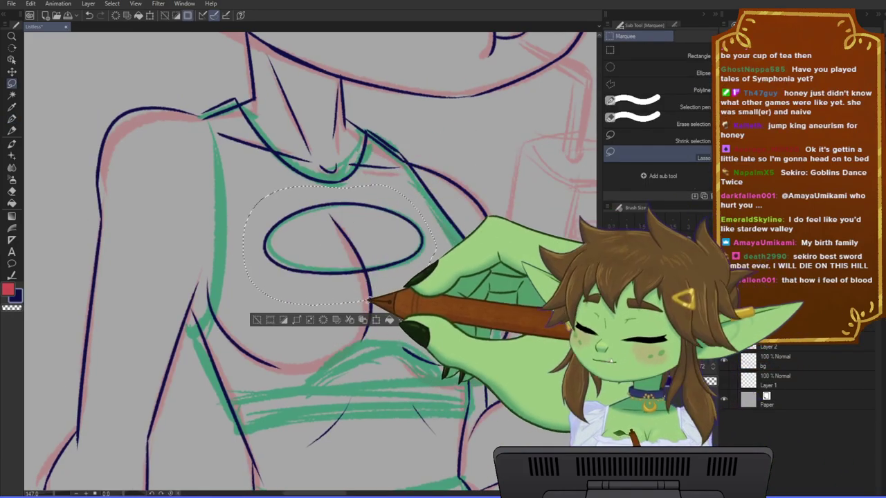
click(370, 320)
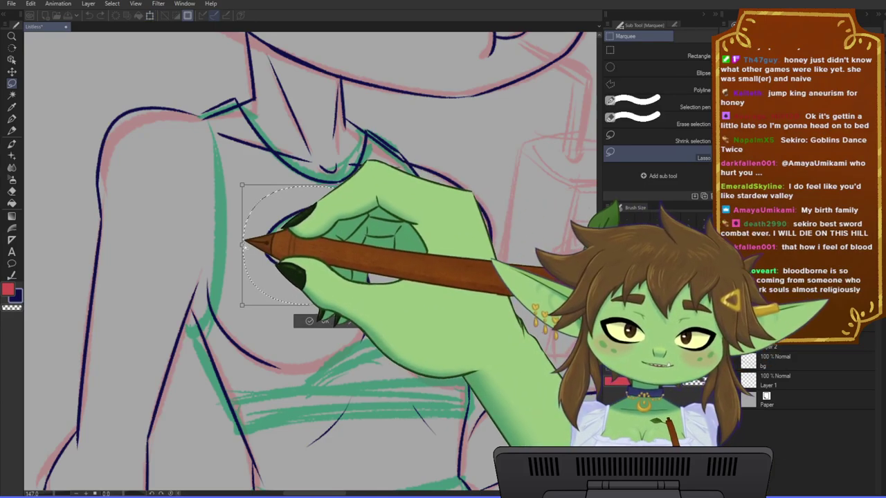
click(314, 320)
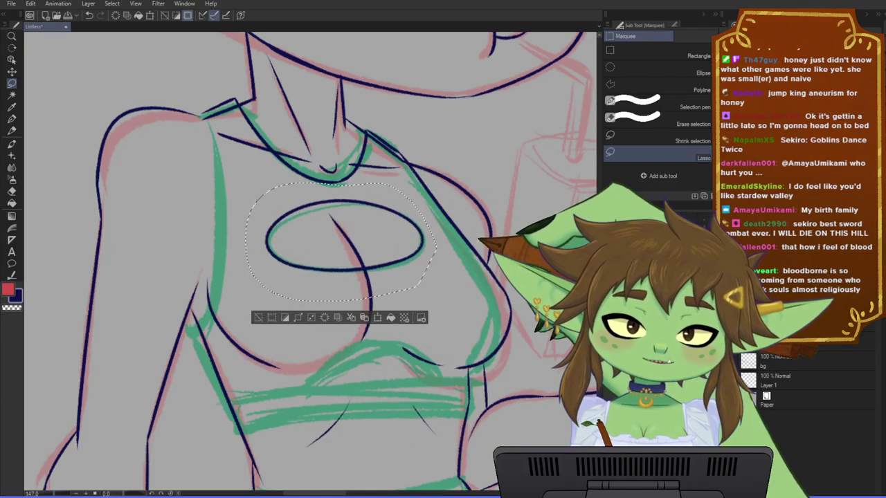
key(ctrl+d)
- Ink the top's long curved armhole edge on the near shoulder side with the Textured pen
key(p)
drag(451, 374, 463, 316)
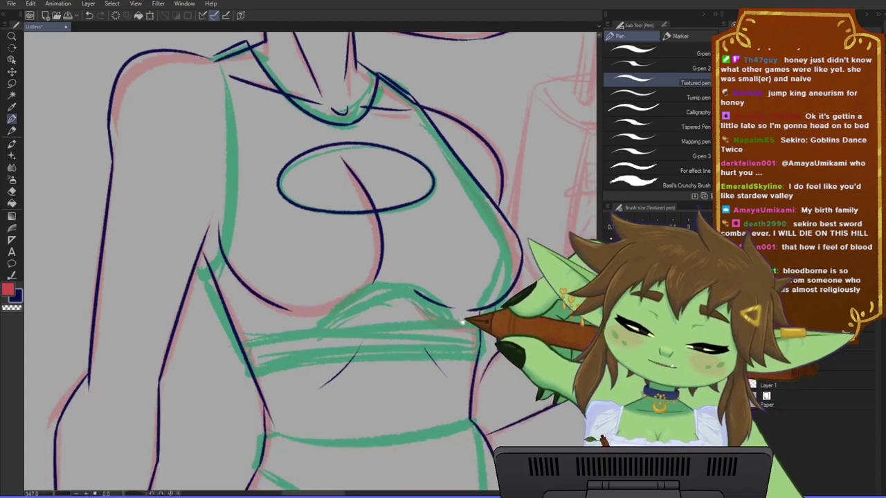
key(ctrl+z)
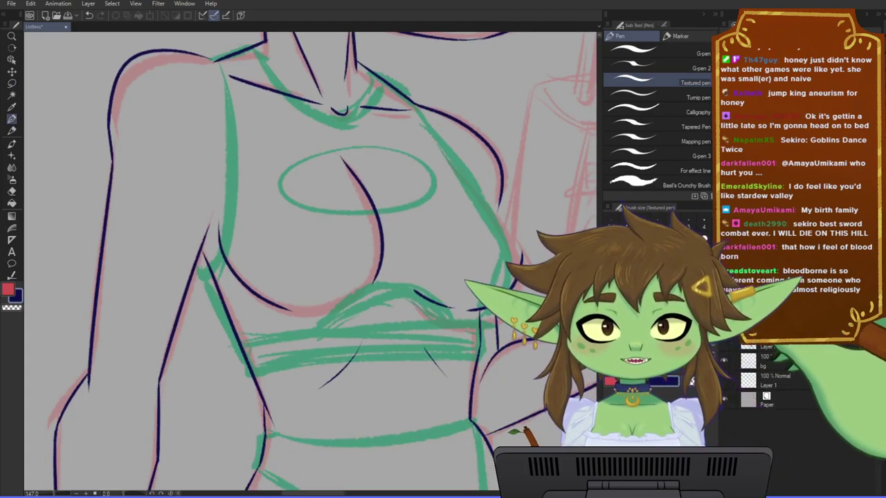
key(ctrl+y)
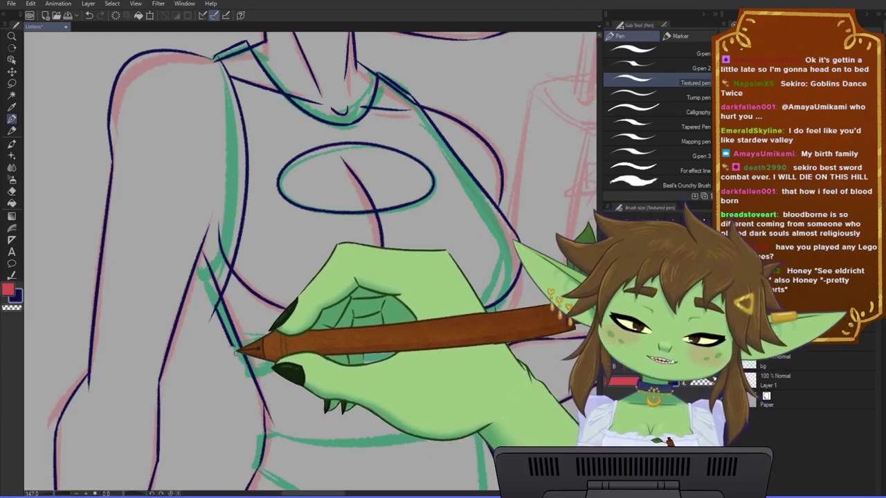
- Ink the upper and lower edges of the band under the bust, close its ends, and save
mouse_move(234, 346)
mouse_down()
mouse_move(384, 330)
mouse_move(519, 340)
mouse_move(456, 331)
mouse_move(488, 332)
mouse_up()
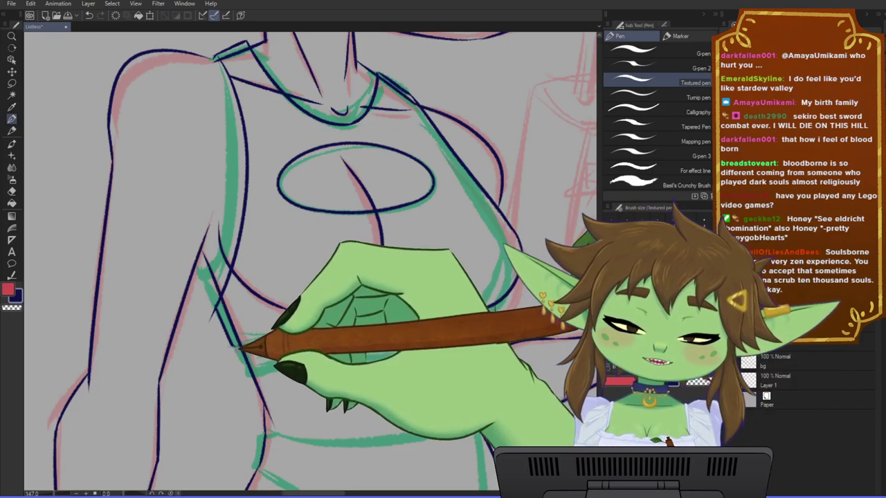
drag(234, 345, 298, 338)
key(ctrl+z)
drag(251, 374, 500, 367)
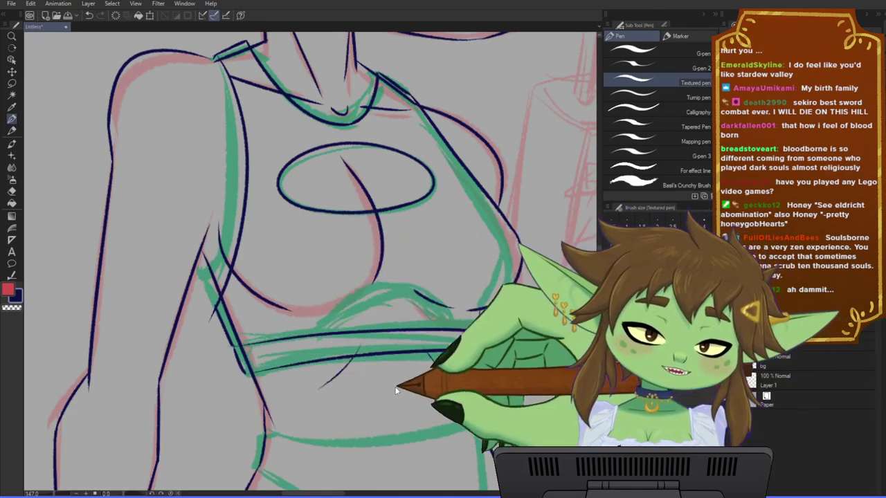
key(ctrl+z)
drag(248, 372, 507, 368)
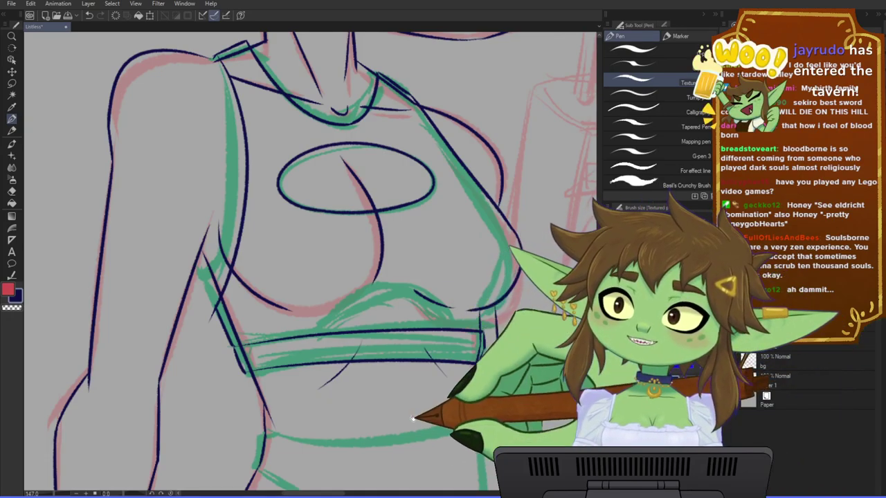
drag(401, 431, 387, 438)
key(ctrl+s)
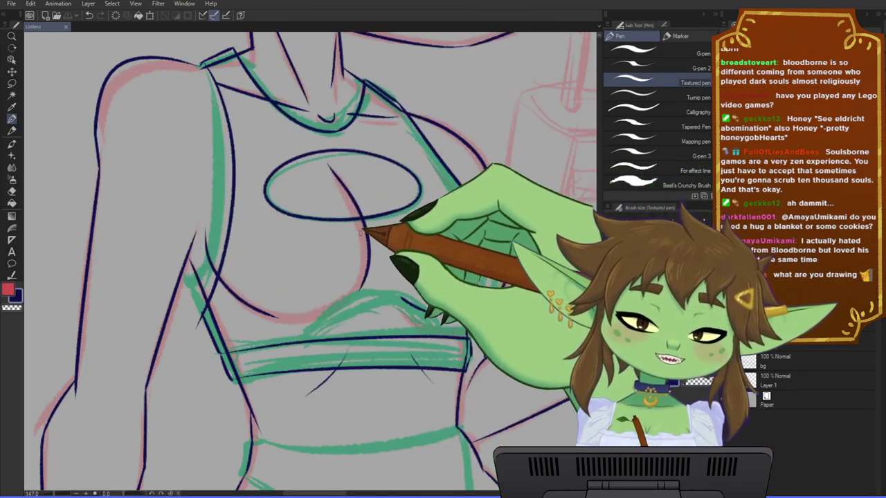
- Refine the band's far end and ink the top's side edge from the near armpit down to the band
drag(378, 249, 351, 267)
scroll(447, 376, down, 1)
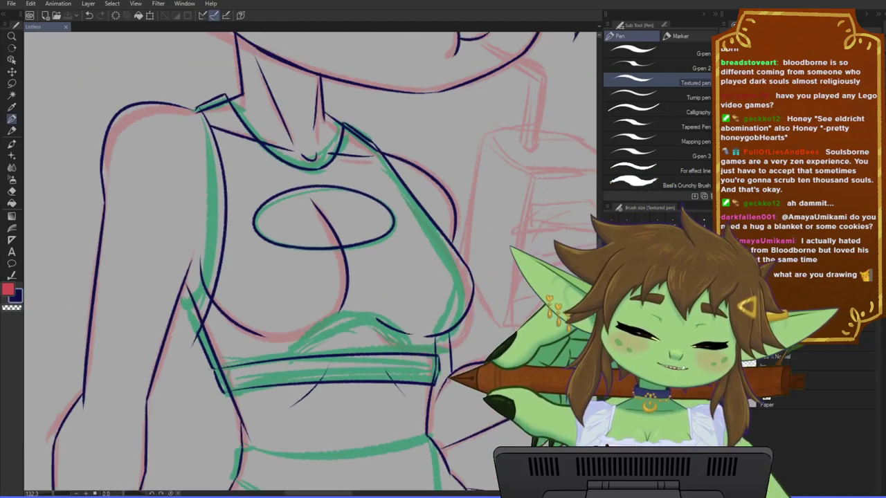
scroll(460, 384, up, 3)
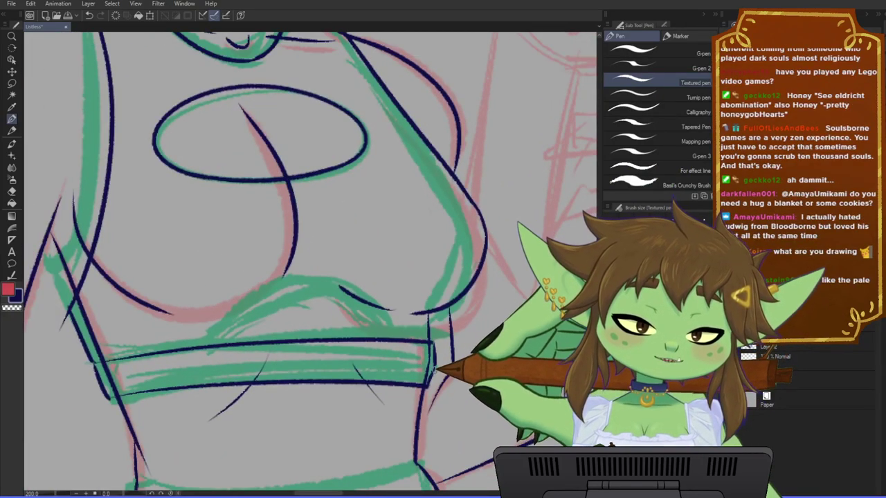
scroll(496, 211, down, 2)
drag(458, 239, 520, 237)
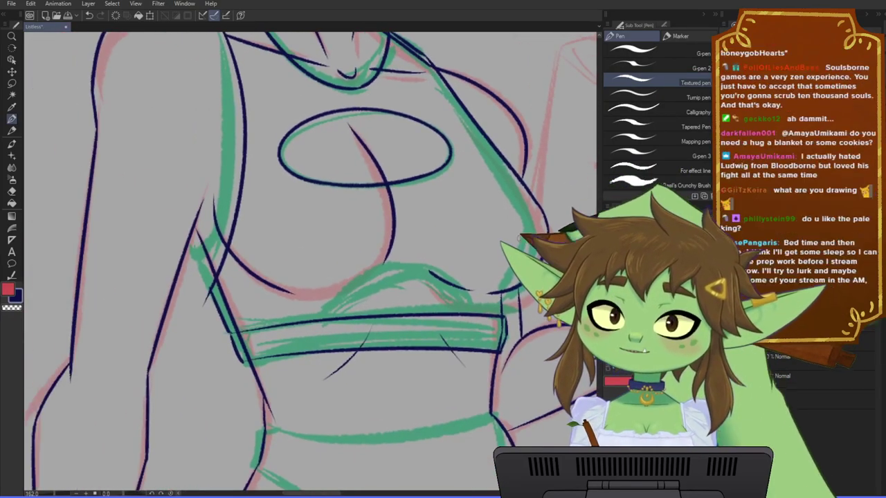
scroll(514, 237, down, 2)
scroll(269, 335, up, 4)
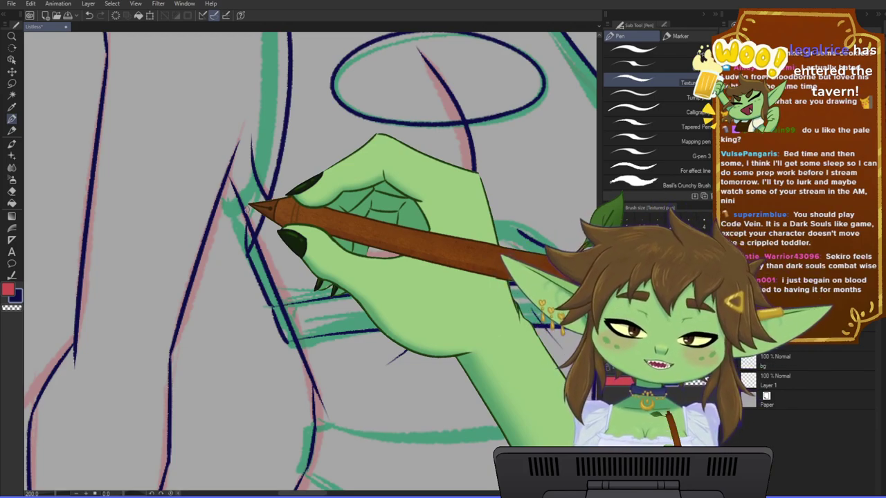
scroll(267, 164, down, 1)
drag(298, 262, 276, 295)
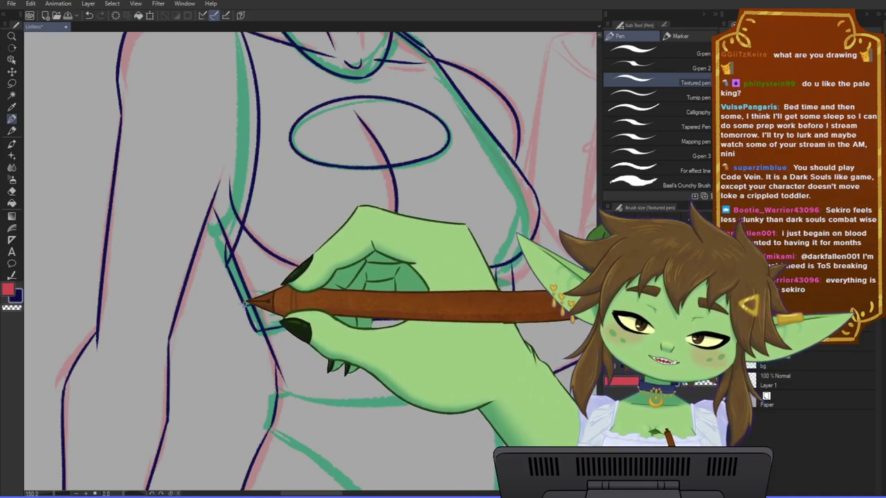
- Ink the curved underbust arch above the band along the green sketch, and save
drag(534, 378, 505, 359)
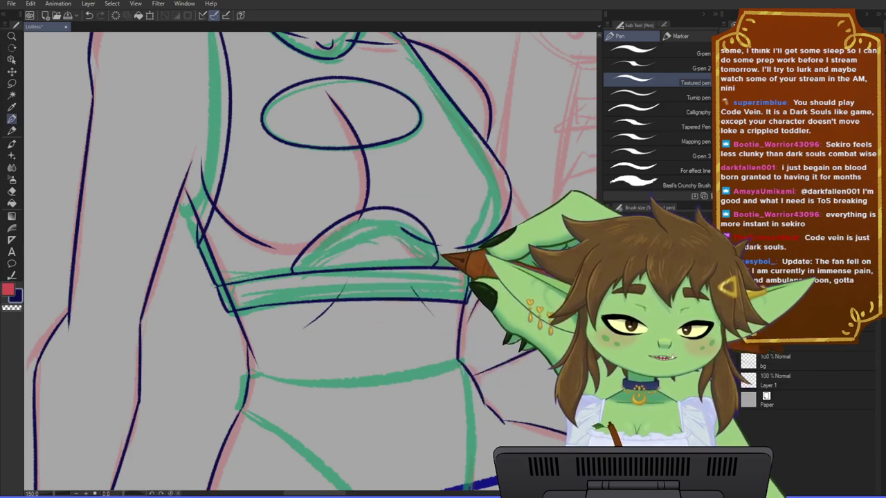
scroll(468, 243, down, 3)
drag(479, 211, 469, 231)
key(ctrl+s)
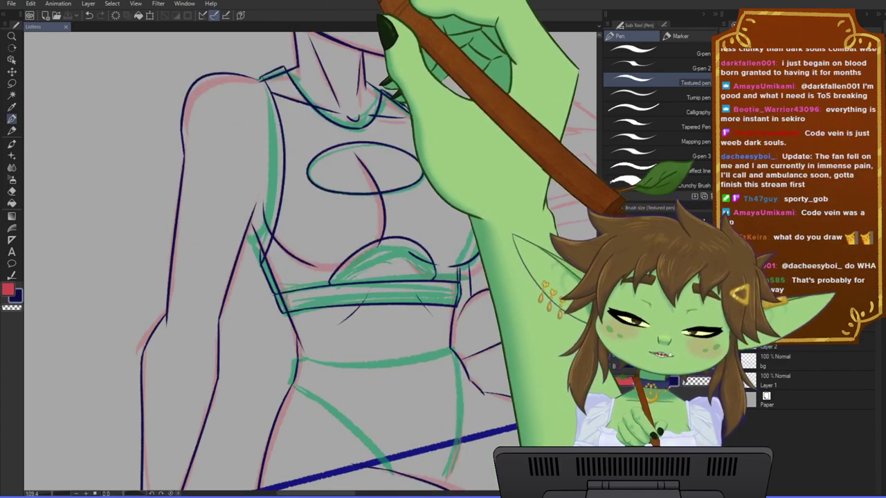
- Ink the bottoms' waistline, side edges and both leg openings over the green sketch, and save
scroll(312, 260, down, 3)
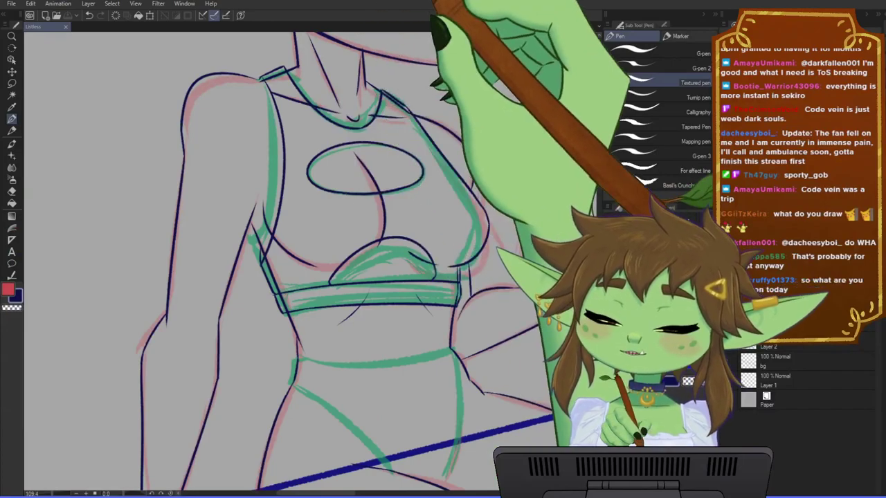
scroll(311, 260, up, 2)
scroll(356, 276, up, 2)
drag(356, 303, 311, 236)
scroll(304, 253, up, 2)
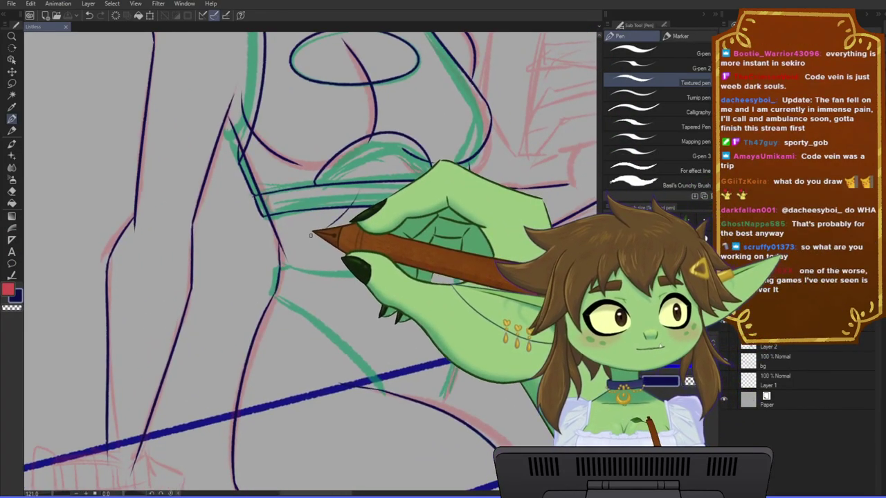
scroll(311, 236, down, 2)
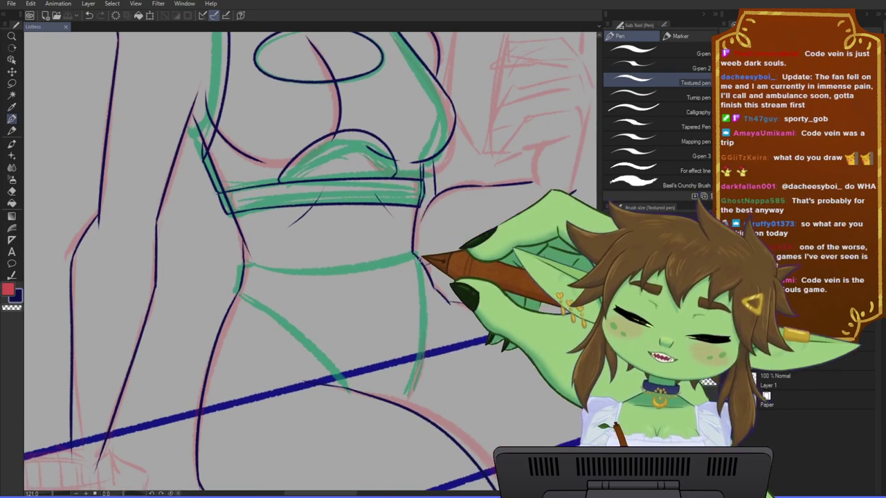
drag(397, 279, 395, 278)
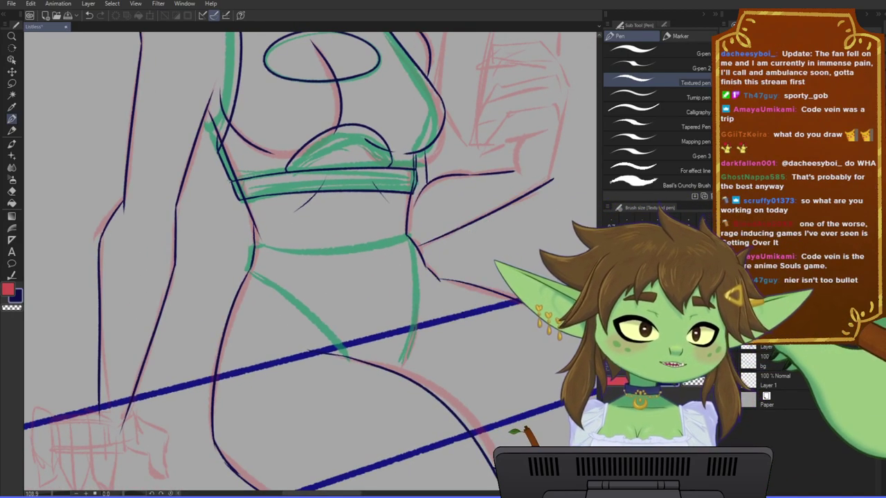
click(723, 302)
click(724, 302)
drag(508, 301, 495, 311)
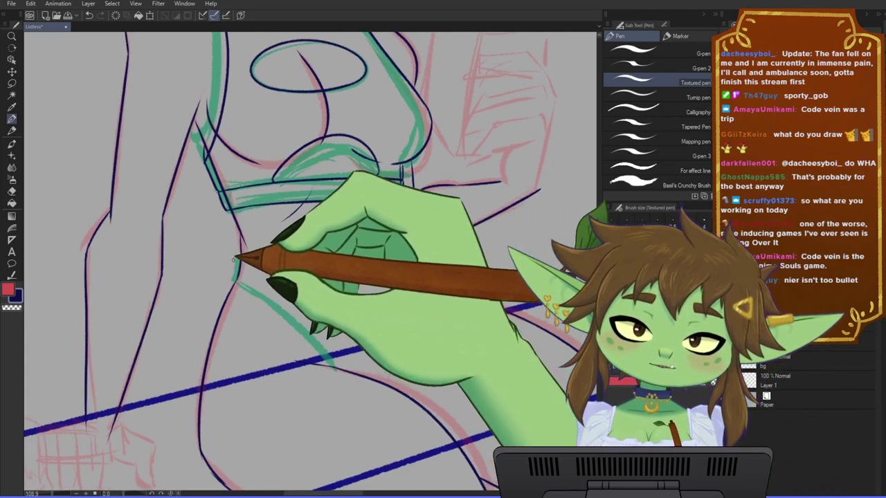
drag(231, 253, 407, 246)
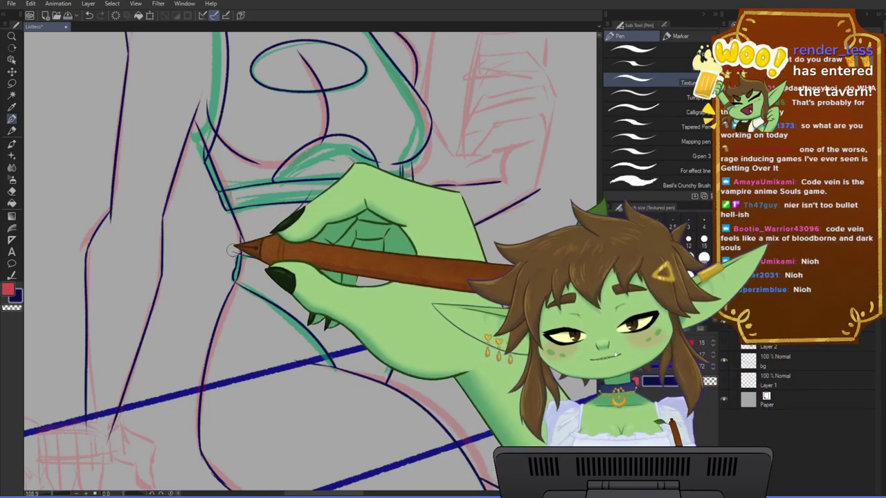
drag(393, 371, 415, 369)
key(ctrl+s)
scroll(267, 294, down, 1)
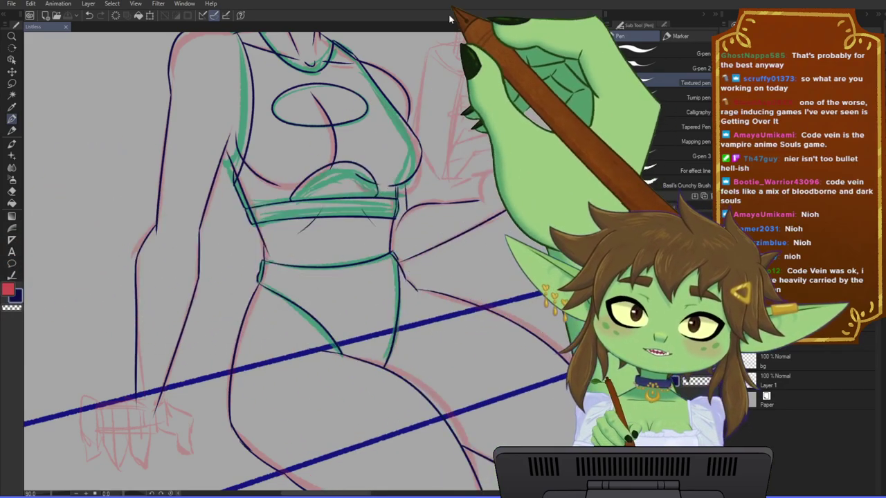
- Examine the whole figure's line art zoomed out, mirroring the canvas to check the pose and proportions
scroll(265, 299, down, 4)
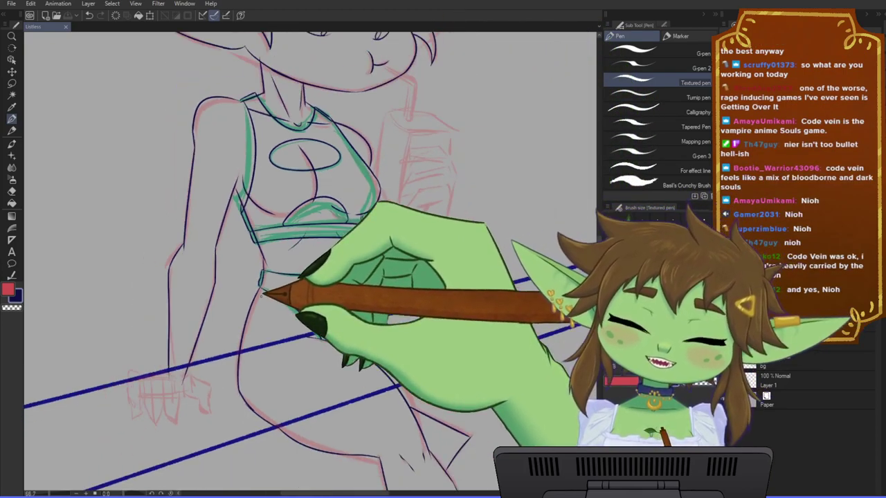
scroll(277, 294, down, 4)
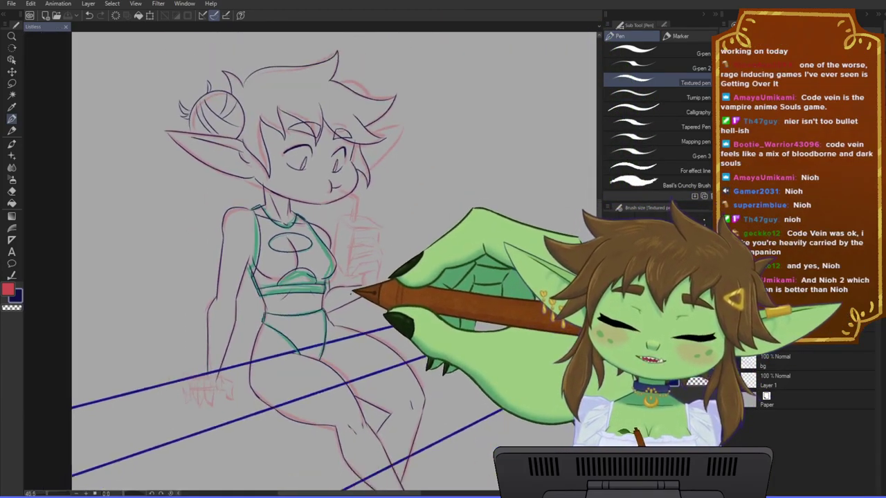
scroll(295, 287, up, 2)
drag(333, 278, 341, 296)
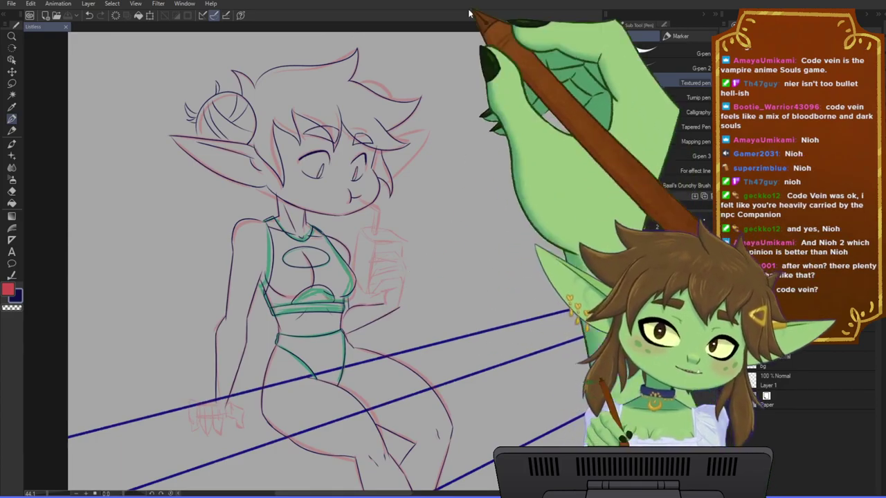
scroll(294, 287, up, 1)
scroll(293, 285, up, 1)
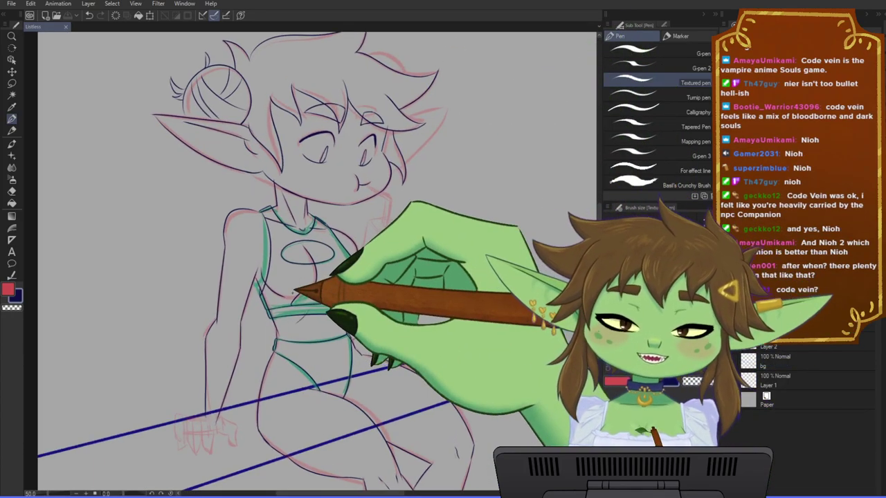
drag(323, 243, 322, 263)
drag(398, 317, 396, 297)
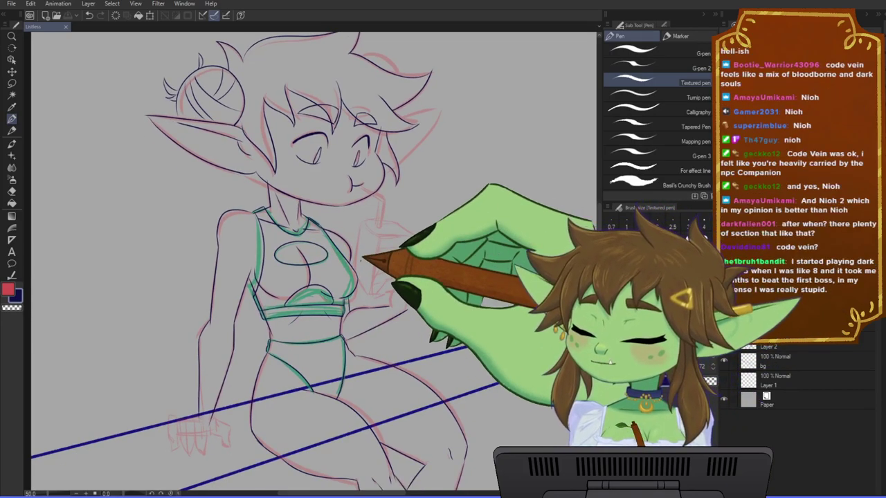
key(h)
drag(450, 316, 429, 261)
scroll(415, 272, down, 3)
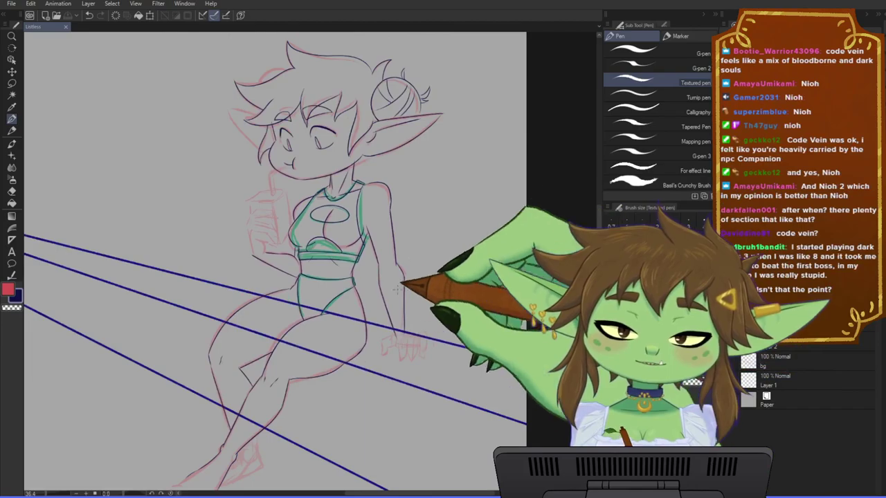
drag(389, 362, 397, 416)
scroll(303, 248, up, 2)
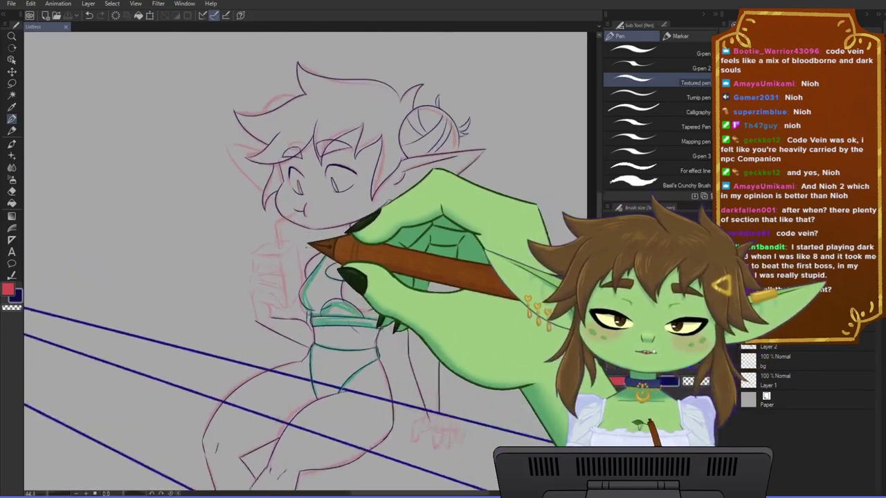
scroll(308, 245, up, 1)
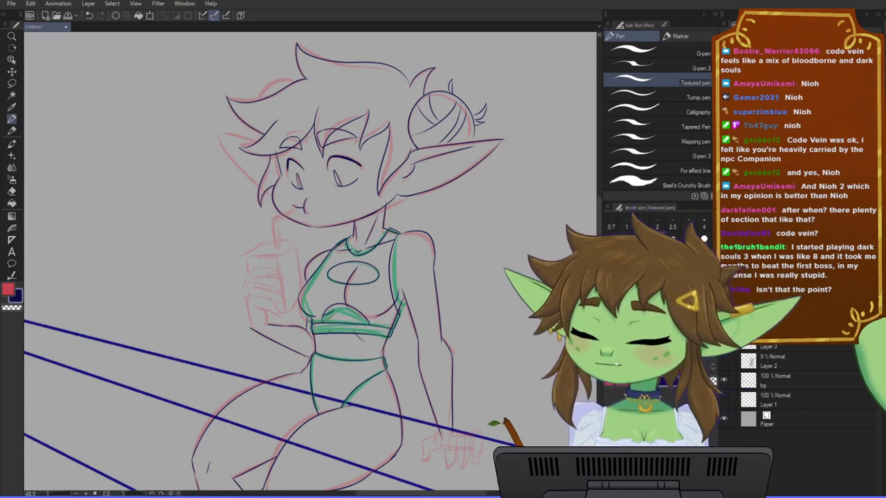
- Hide the green outfit sketch beneath the dark-blue line art, keeping the red body sketch in view, and save
scroll(313, 286, up, 3)
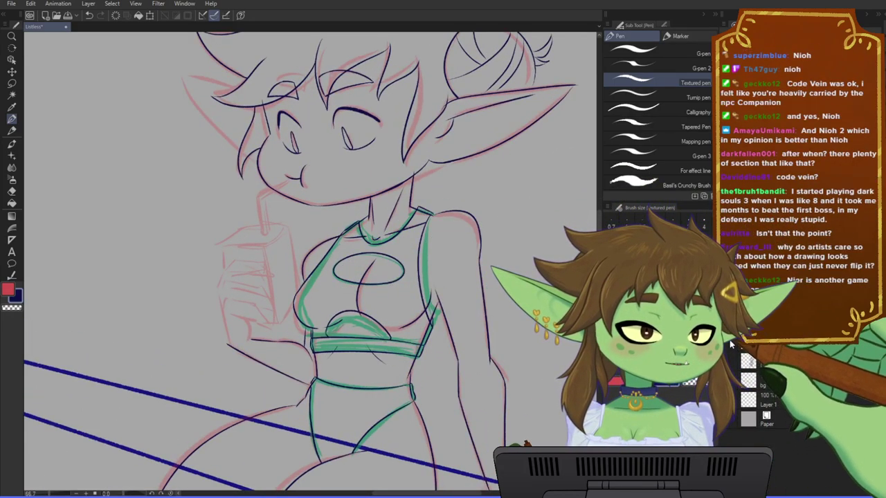
key(ctrl+z)
key(ctrl+z)
key(ctrl+z)
key(ctrl+z)
key(ctrl+z)
key(ctrl+z)
key(ctrl+z)
key(ctrl+z)
key(ctrl+z)
key(ctrl+z)
key(ctrl+z)
key(ctrl+z)
key(ctrl+z)
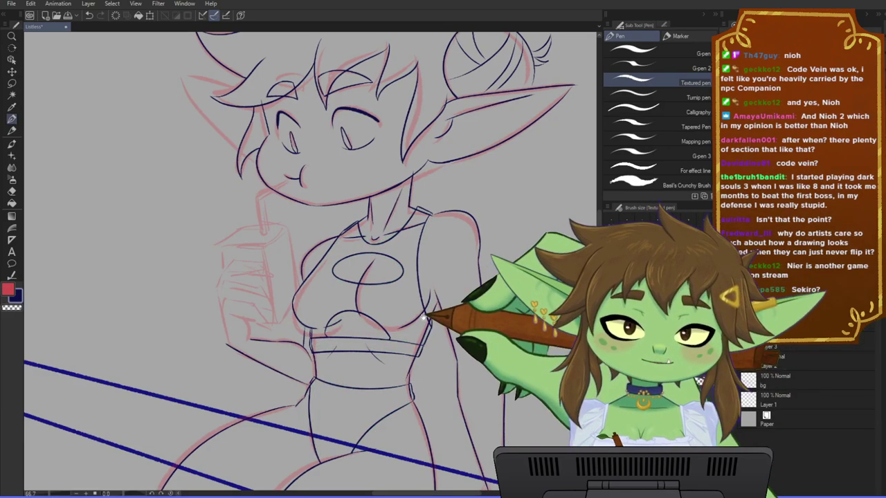
scroll(397, 320, up, 1)
drag(342, 316, 329, 316)
key(ctrl+s)
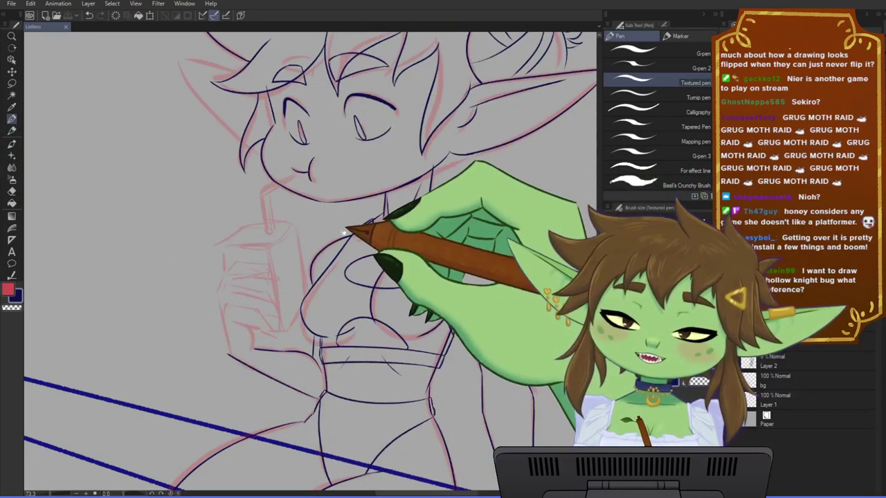
- Examine the outfit and body line art without the green sketch, both close up and across the whole figure
drag(343, 232, 345, 220)
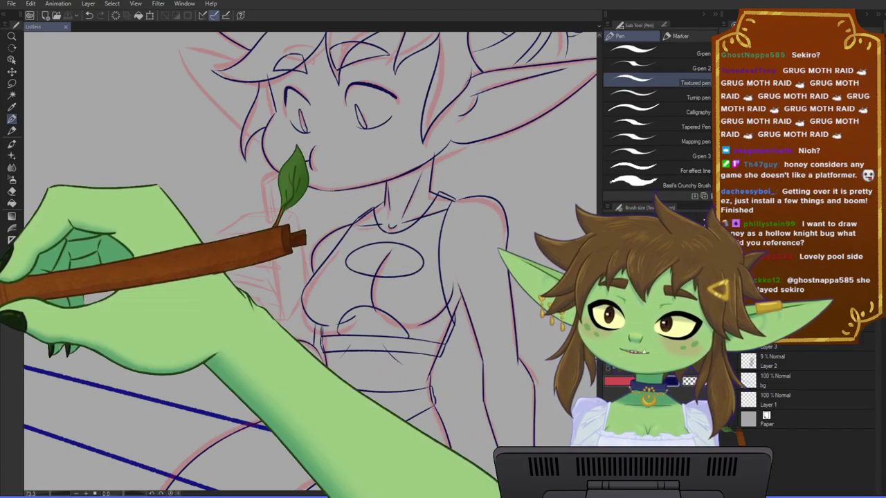
scroll(376, 238, up, 1)
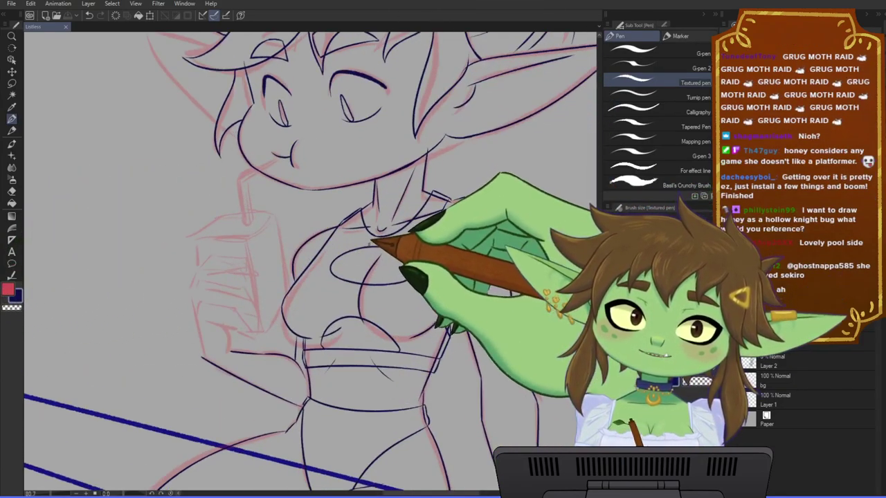
drag(441, 193, 376, 258)
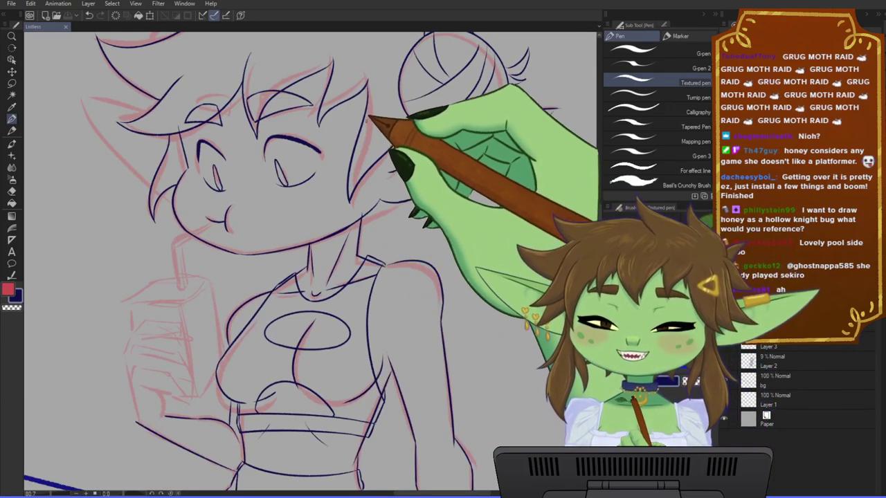
scroll(303, 221, down, 2)
scroll(304, 215, down, 11)
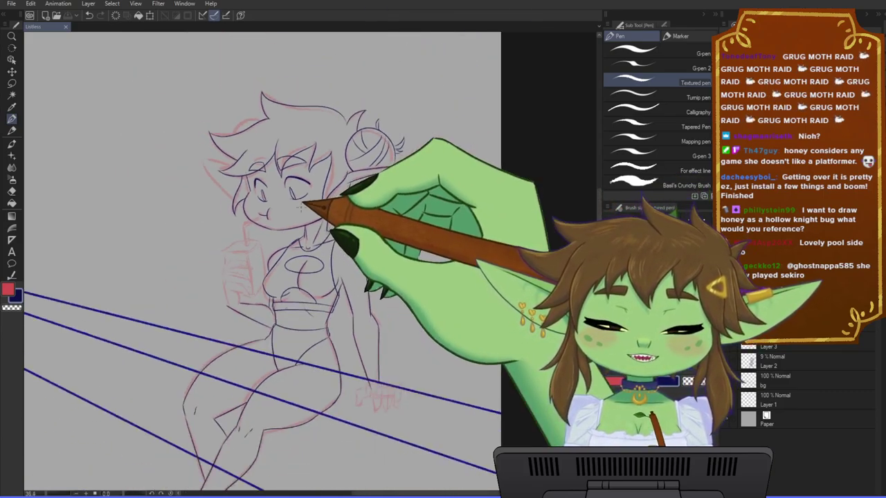
scroll(307, 255, up, 1)
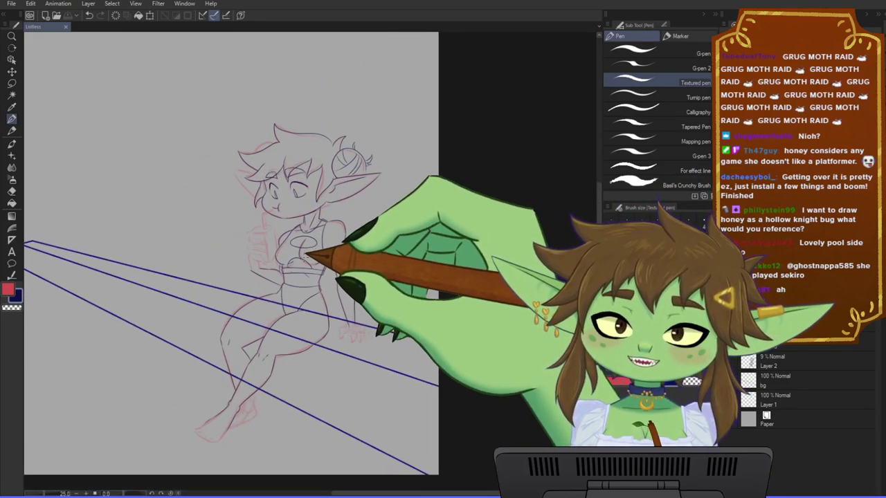
key(ctrl+plus)
key(ctrl+plus)
drag(322, 274, 307, 295)
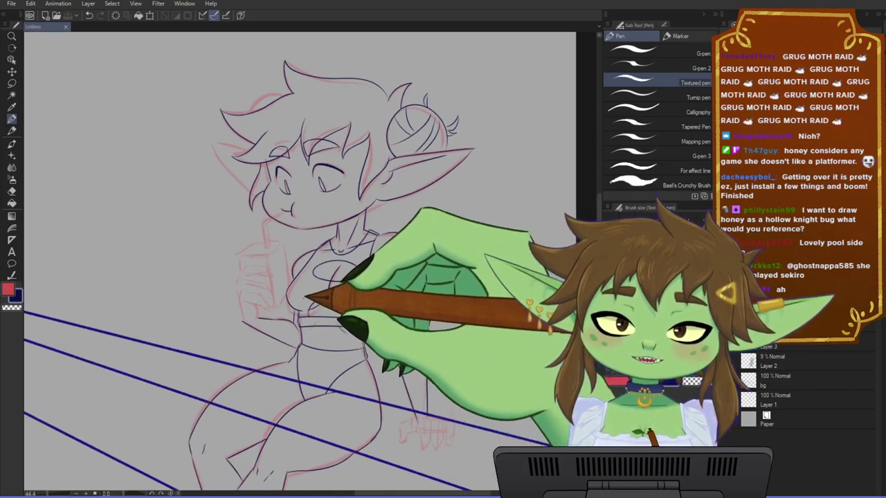
scroll(325, 277, up, 4)
scroll(471, 241, down, 1)
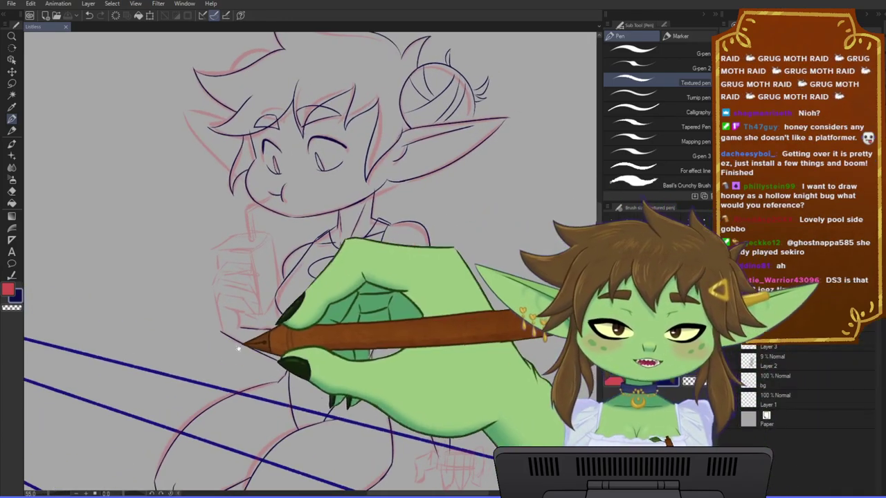
mouse_move(249, 340)
mouse_down()
mouse_move(277, 296)
mouse_move(248, 237)
mouse_up()
scroll(403, 436, up, 2)
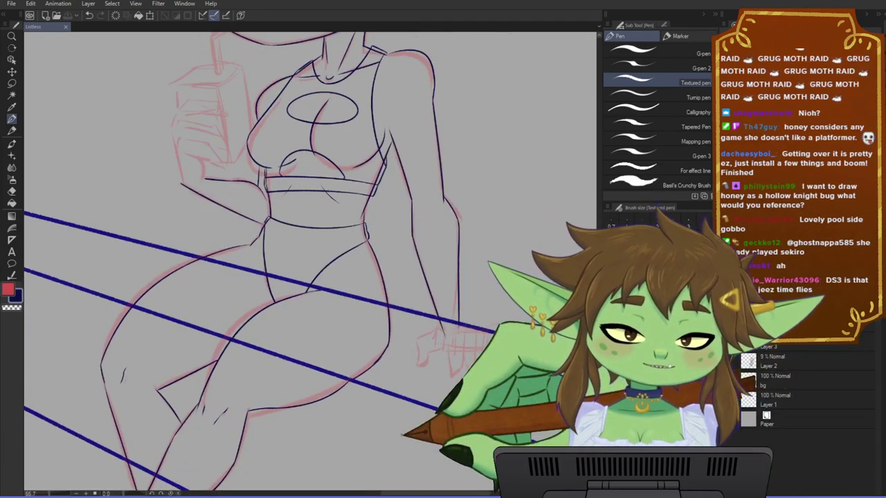
mouse_move(405, 374)
mouse_down()
mouse_move(396, 389)
mouse_move(397, 432)
mouse_move(426, 432)
mouse_up()
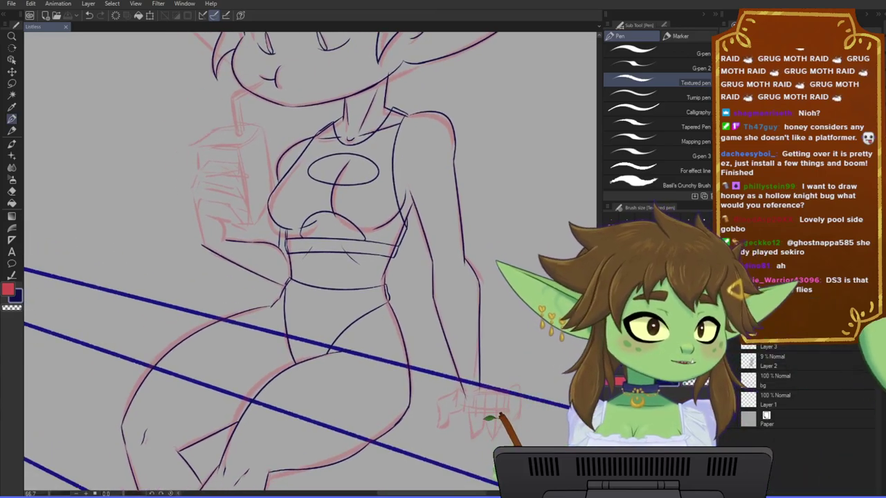
- Add a new layer and block in the hand around the carton in red, with a wrist circle, boxy palm and upper finger, and save
key(ctrl+shift+n)
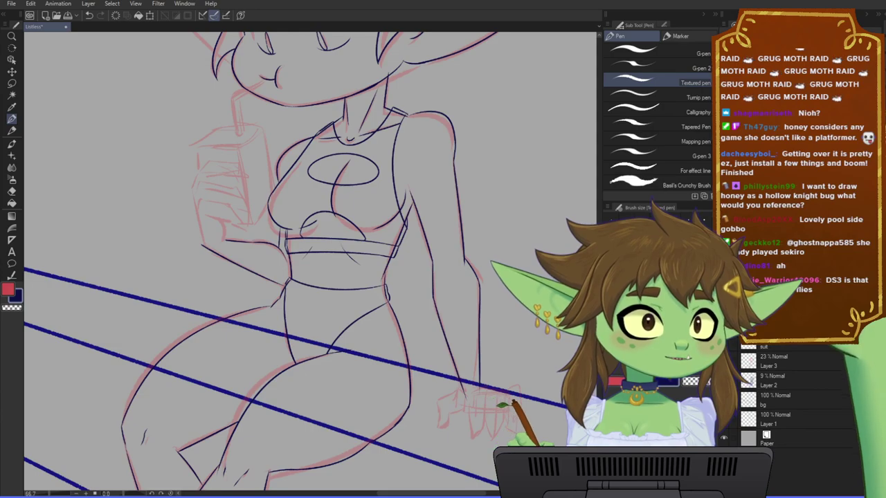
drag(320, 312, 333, 323)
scroll(206, 252, up, 2)
scroll(206, 252, up, 1)
mouse_move(244, 226)
mouse_down()
mouse_move(313, 348)
mouse_move(266, 328)
mouse_up()
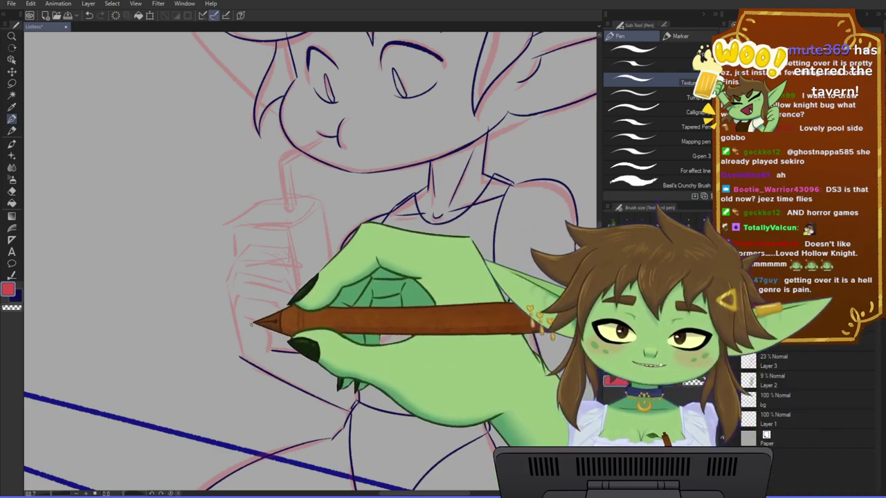
drag(232, 280, 242, 356)
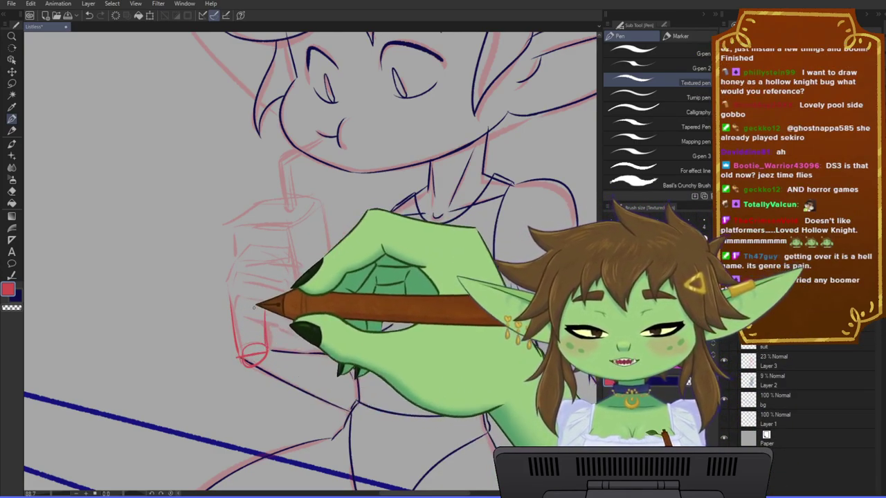
mouse_move(232, 305)
mouse_down()
mouse_move(228, 256)
mouse_move(256, 253)
mouse_move(261, 304)
mouse_up()
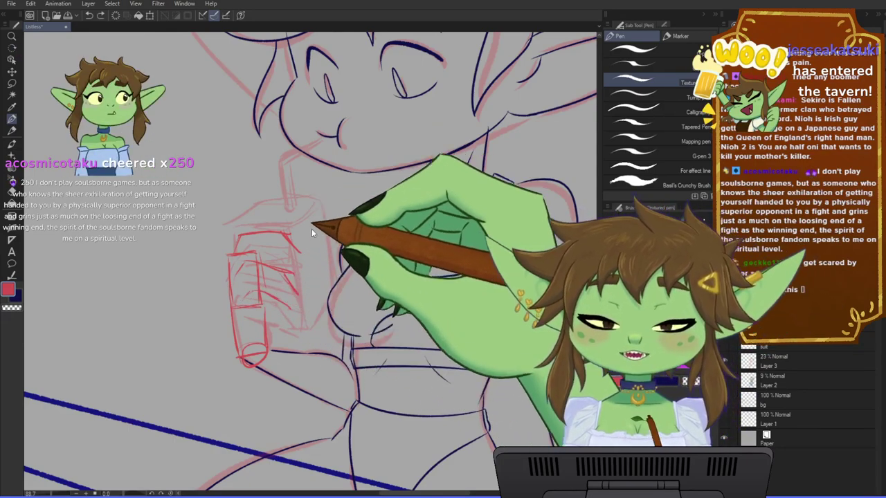
drag(344, 361, 357, 343)
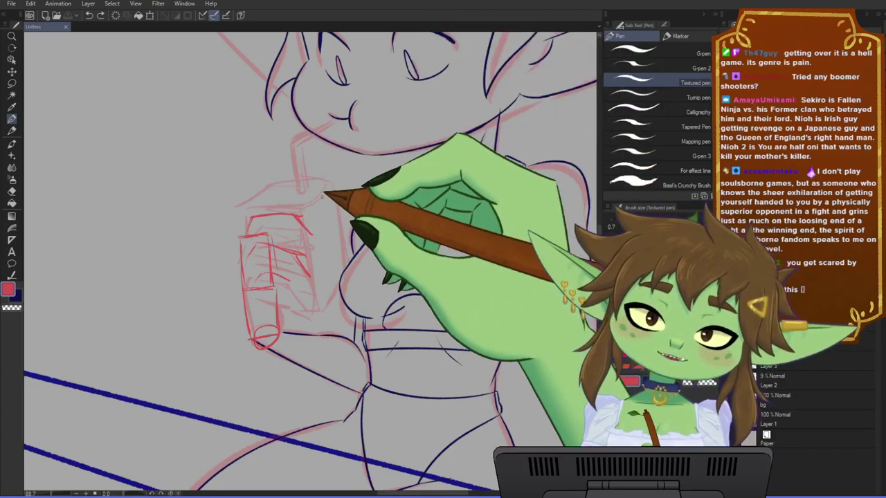
- Sketch the lowest finger in red, bending from the palm block across the carton's side, and save
scroll(305, 238, up, 5)
drag(284, 322, 293, 309)
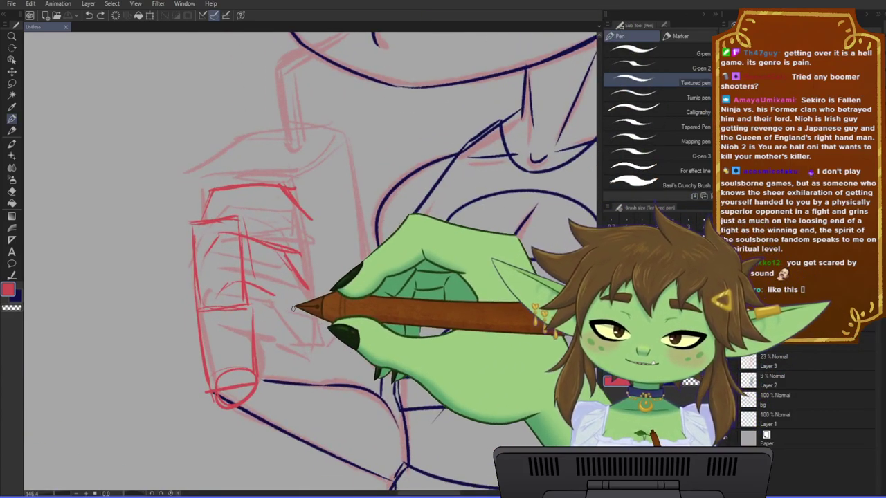
drag(252, 281, 299, 308)
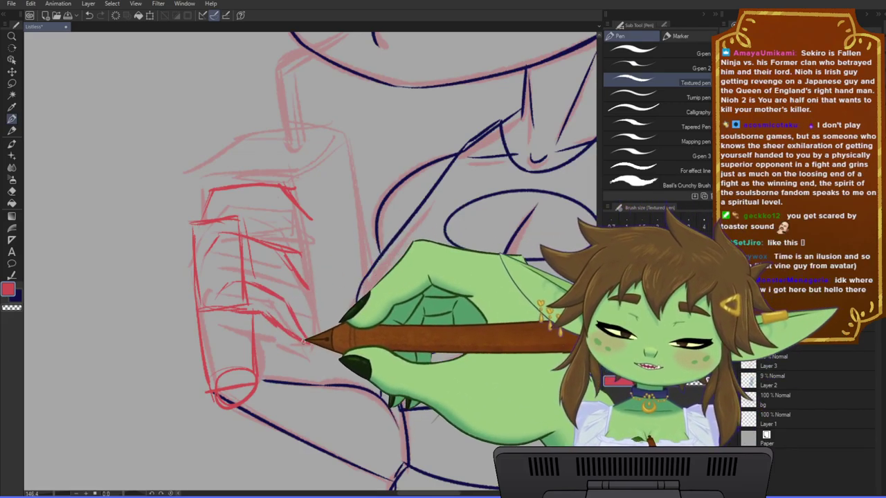
drag(299, 284, 315, 280)
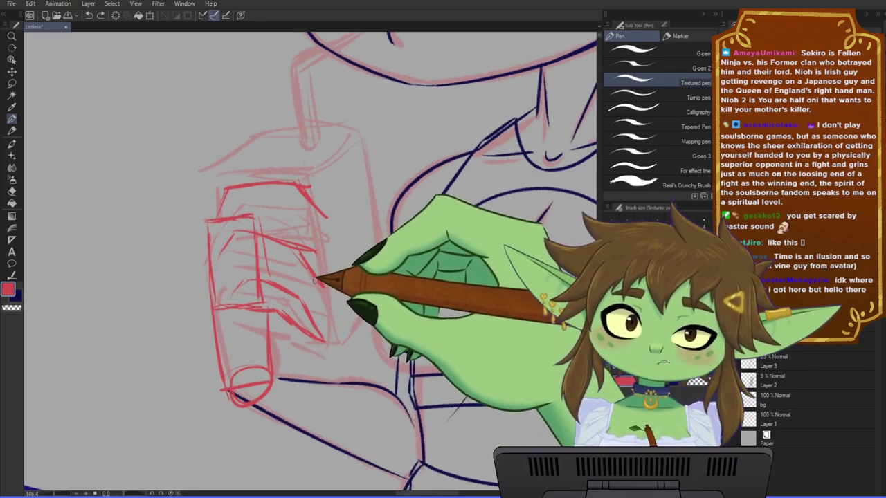
drag(324, 318, 326, 290)
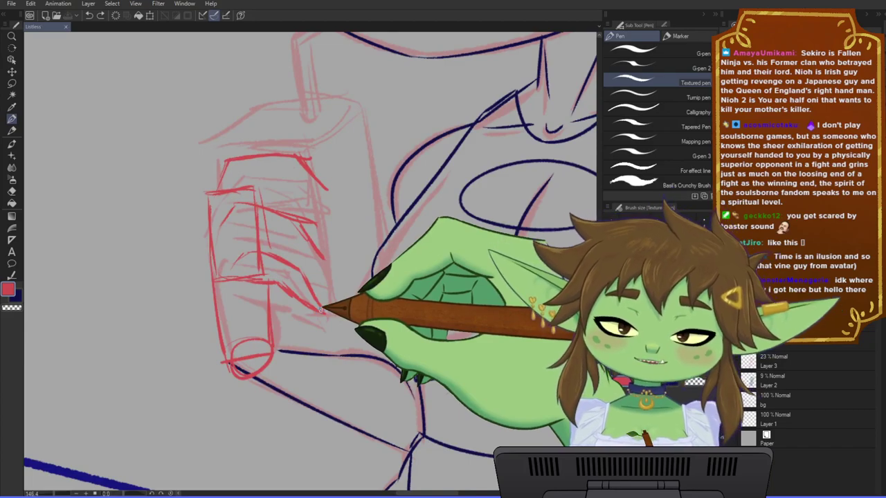
- Sketch the middle fingers in red between the upper and lowest ones and join the upper finger to the palm's edge
scroll(321, 309, up, 1)
drag(329, 239, 356, 284)
drag(261, 300, 337, 297)
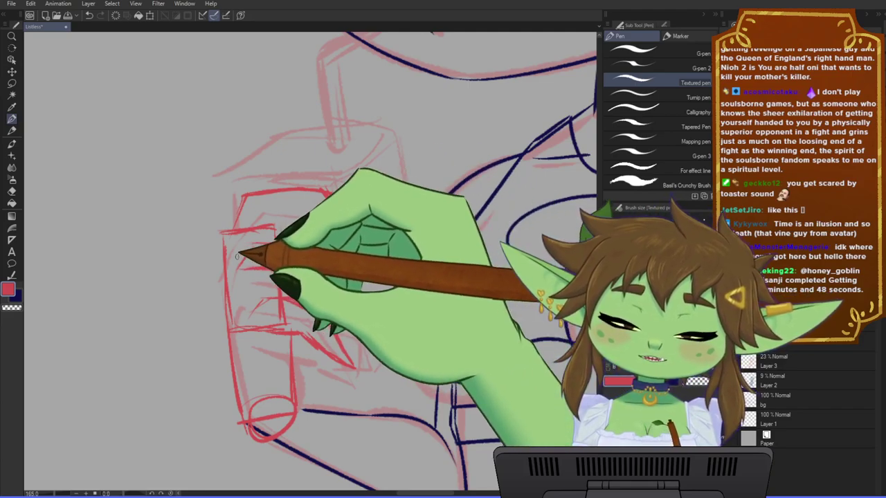
mouse_move(232, 251)
mouse_down()
mouse_move(275, 235)
mouse_move(248, 233)
mouse_move(331, 244)
mouse_up()
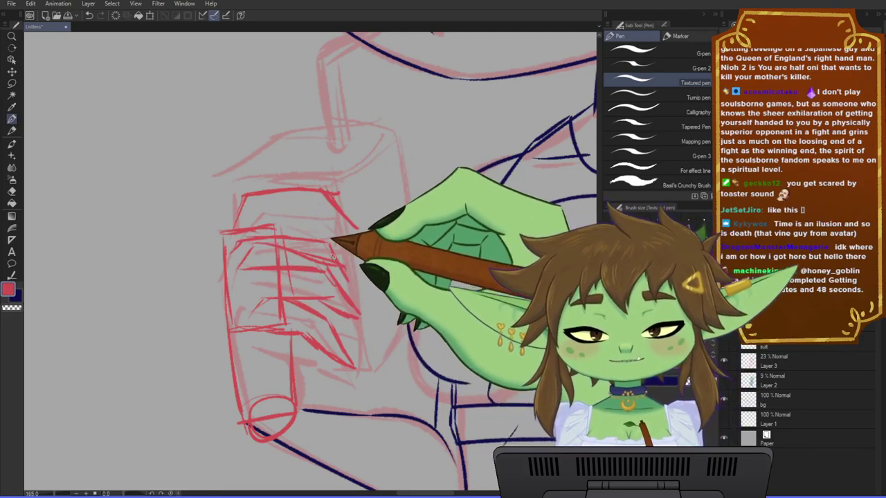
drag(421, 282, 454, 307)
drag(309, 248, 353, 242)
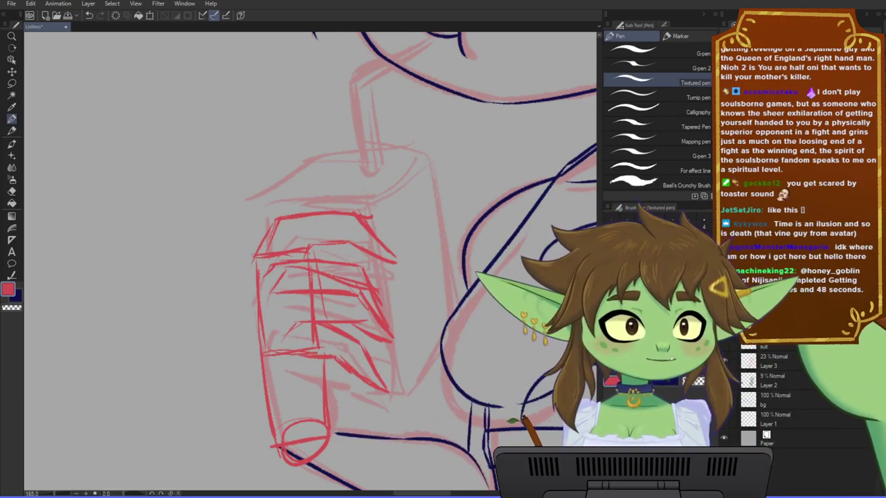
- Hide the red hand construction layer, switch the drawing colour to dark blue, and save
click(725, 322)
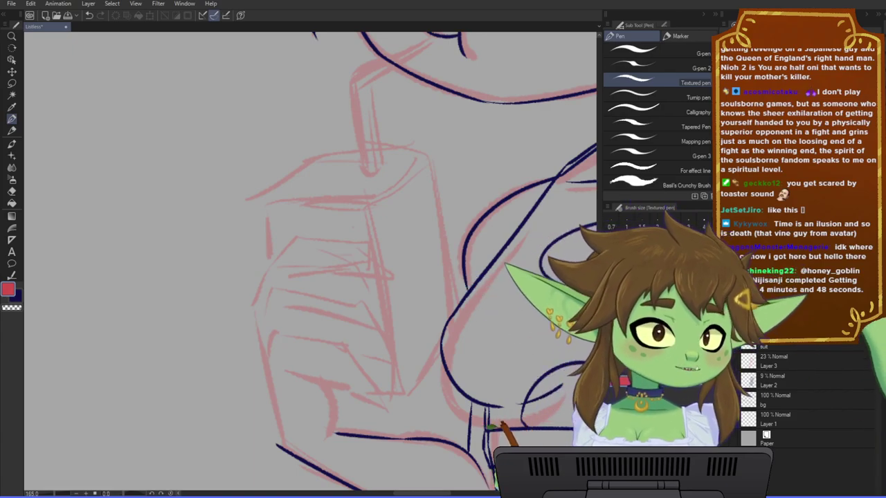
drag(445, 400, 392, 362)
click(775, 305)
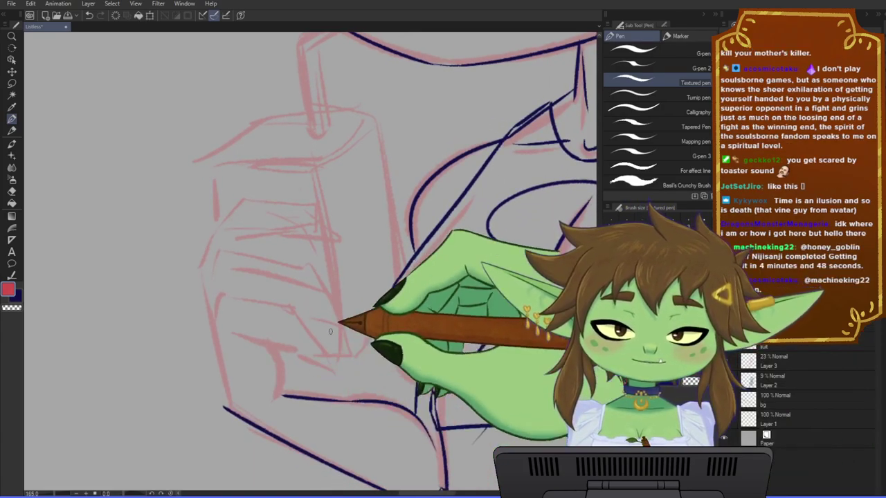
click(668, 381)
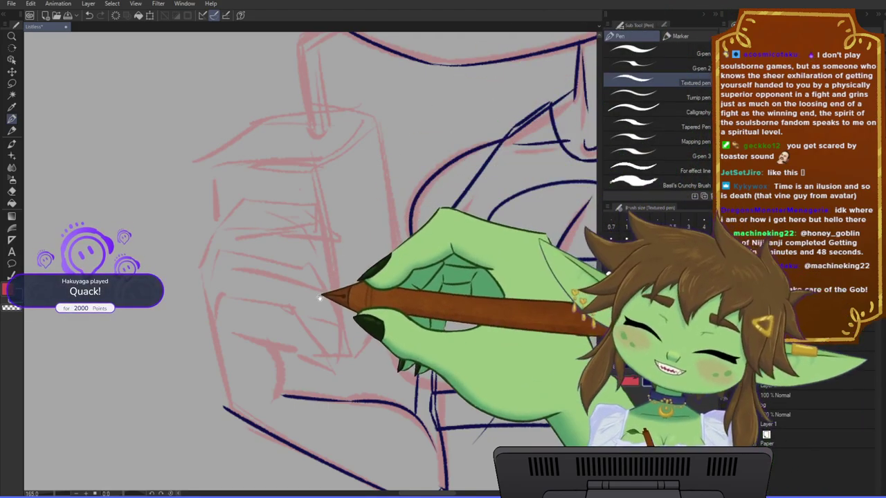
drag(320, 298, 344, 299)
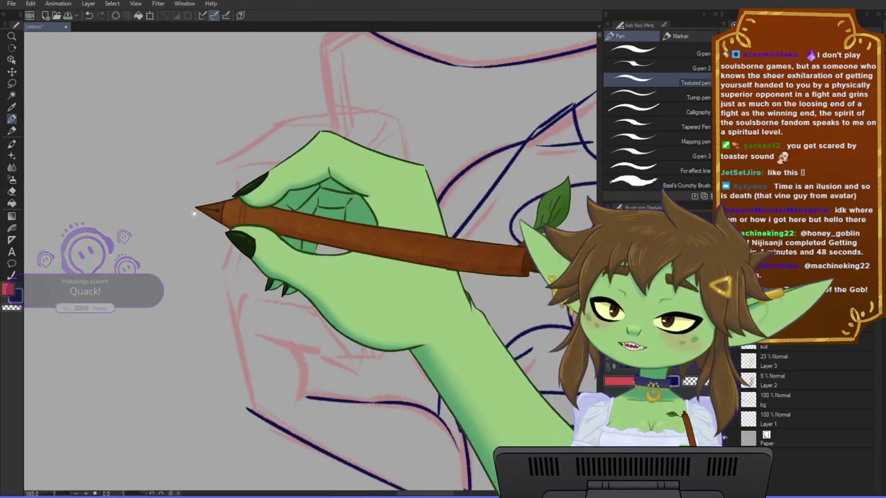
drag(195, 212, 215, 213)
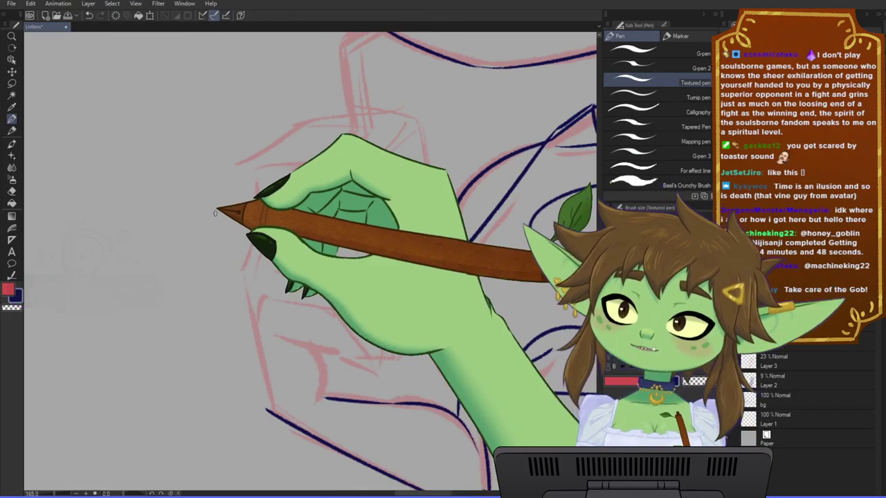
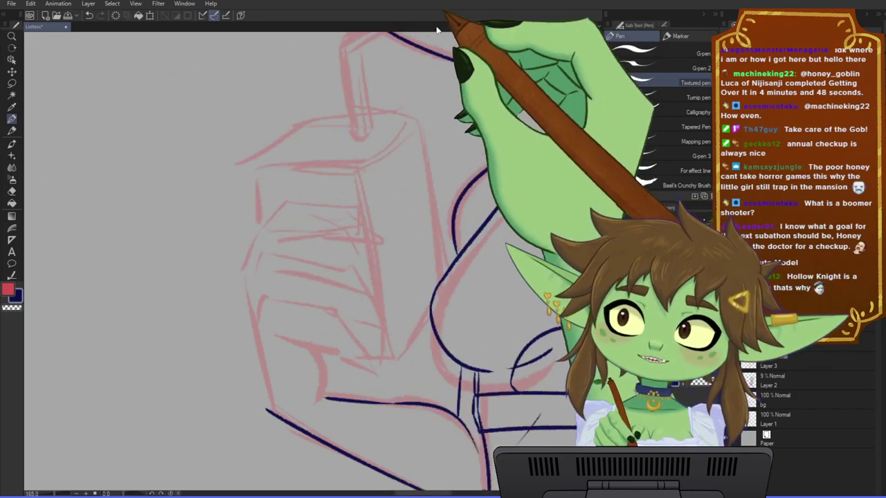
drag(283, 191, 290, 192)
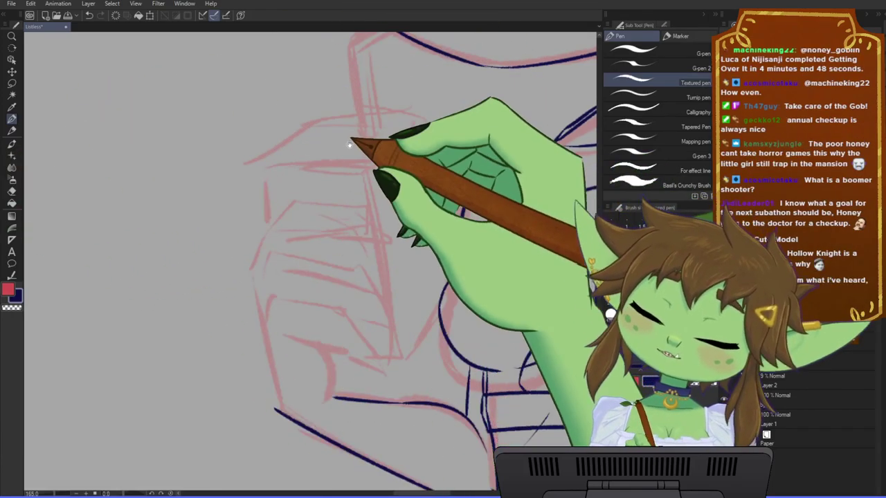
scroll(360, 154, down, 1)
drag(376, 155, 414, 187)
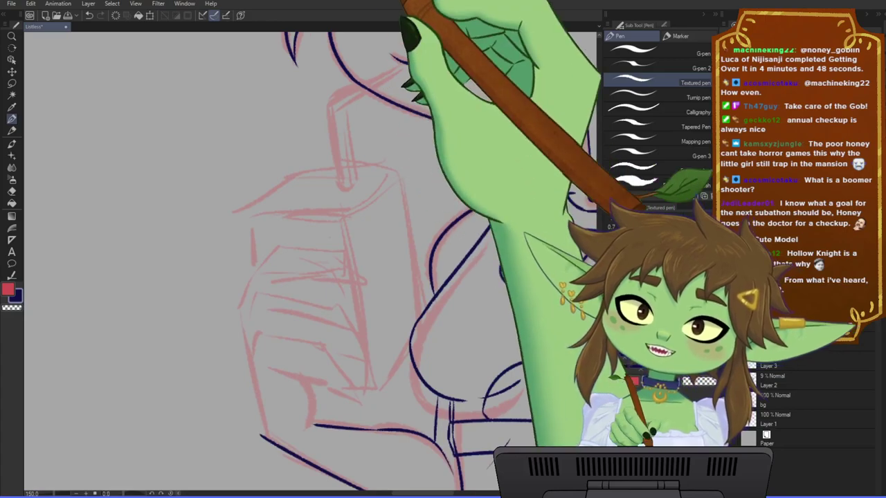
key(ctrl+s)
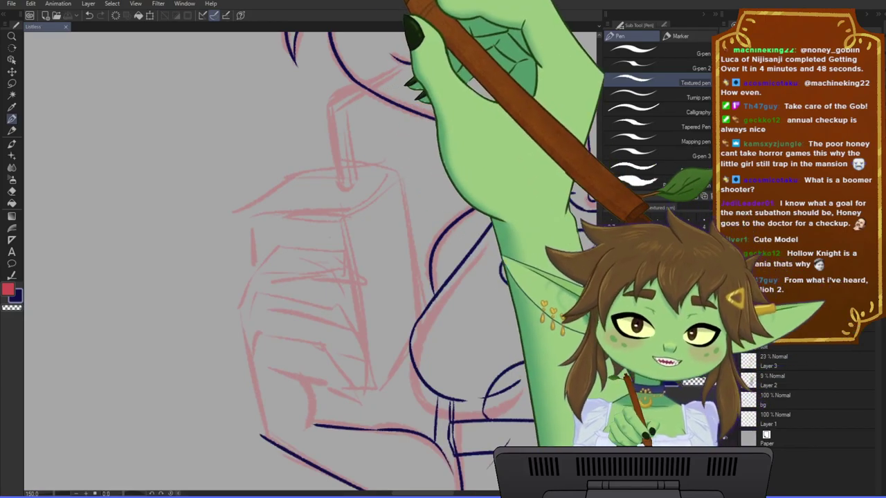
mouse_move(399, 152)
mouse_down()
mouse_move(376, 159)
mouse_move(372, 147)
mouse_move(365, 176)
mouse_up()
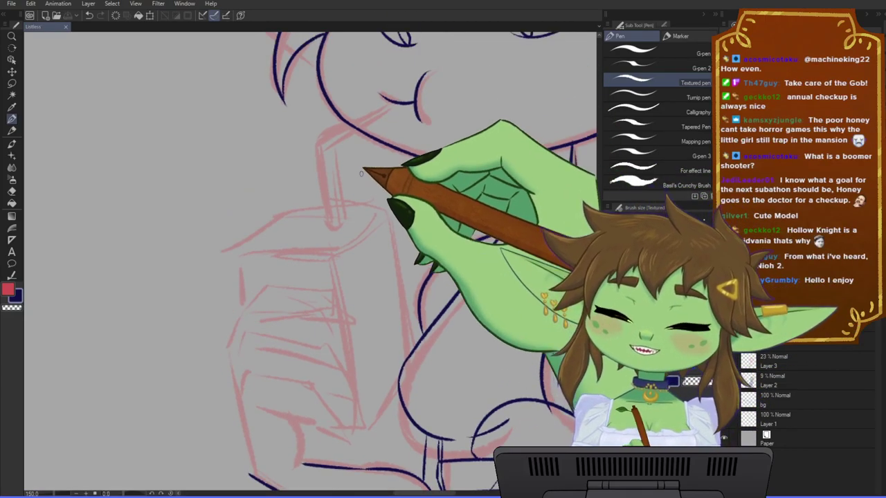
scroll(389, 225, down, 1)
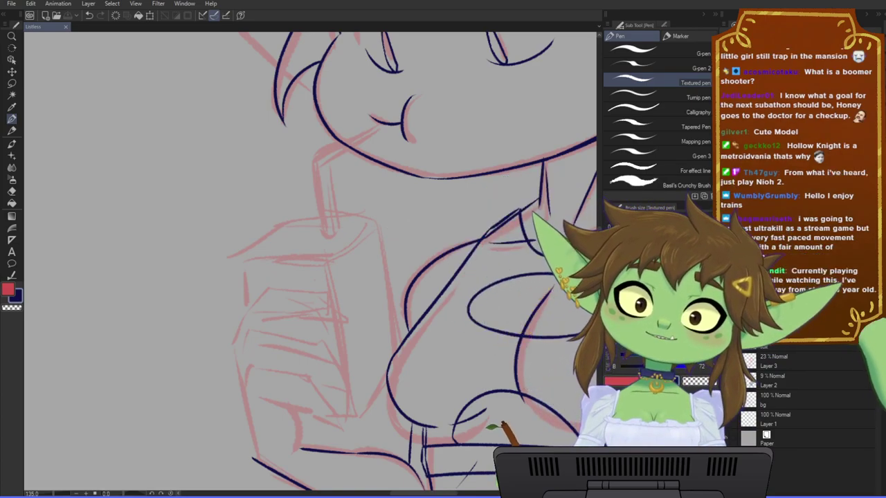
- Ink the outer edge of the hand in dark blue from the wrist corner up to the lowest finger's knuckle
drag(470, 357, 415, 346)
scroll(194, 376, down, 2)
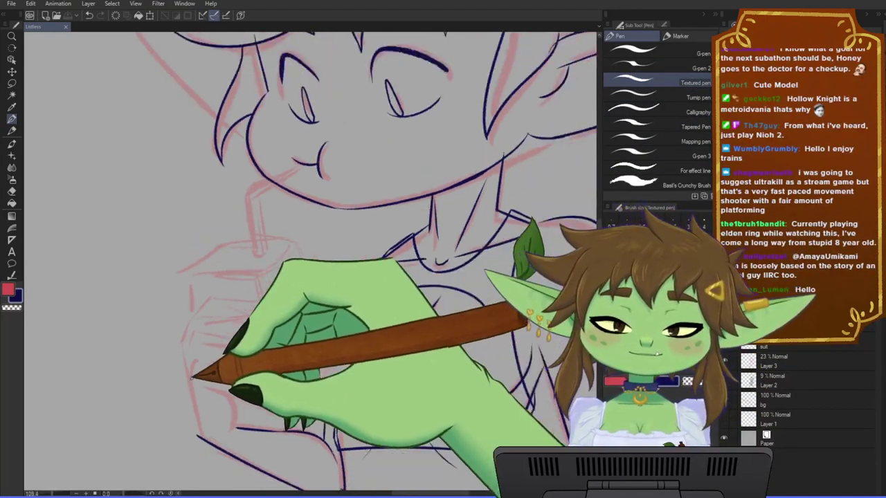
drag(372, 307, 356, 340)
scroll(353, 328, down, 1)
drag(293, 350, 330, 336)
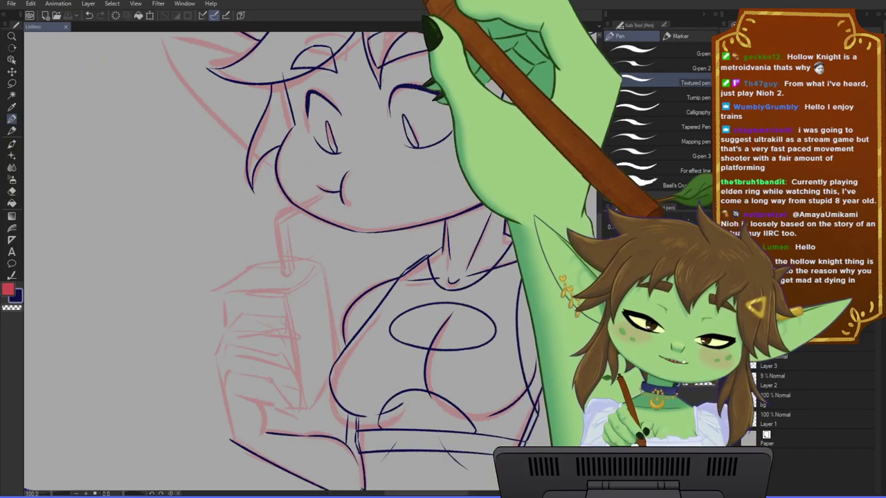
scroll(302, 324, up, 3)
drag(414, 263, 381, 296)
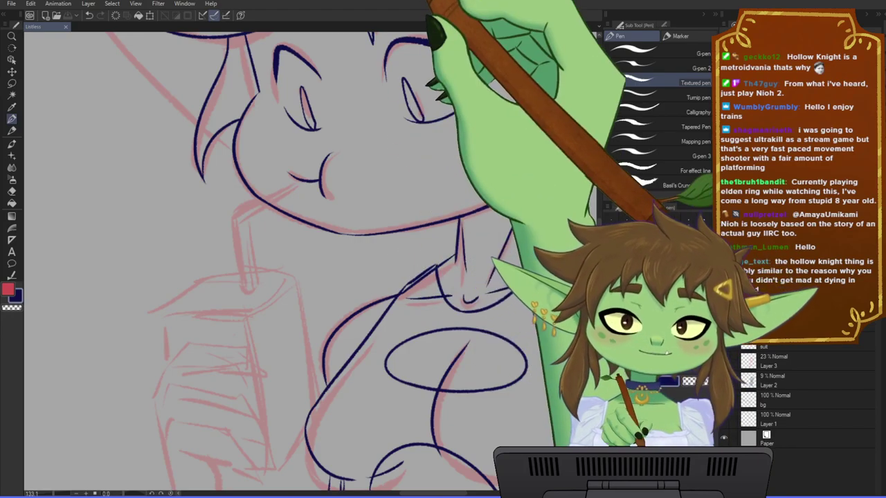
drag(429, 313, 411, 313)
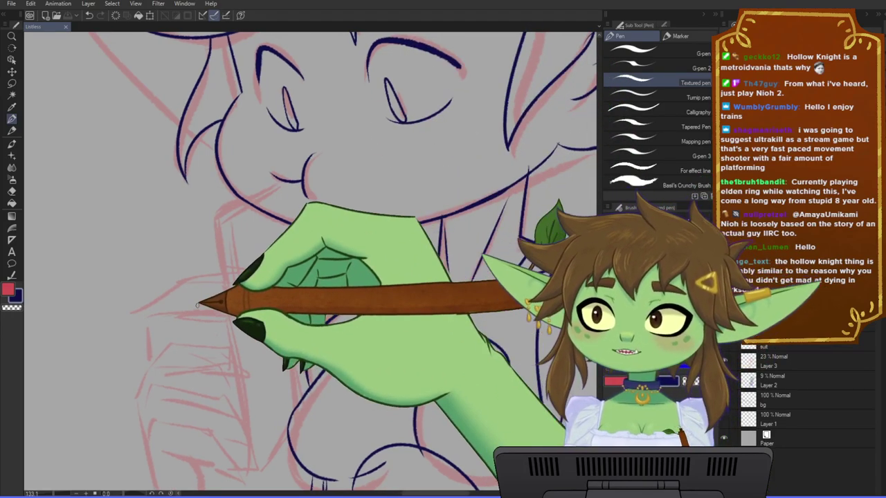
drag(440, 393, 411, 399)
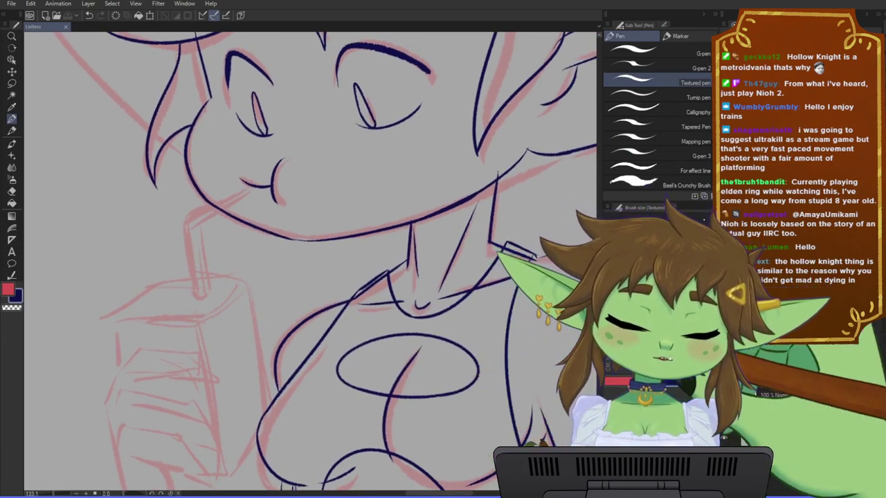
mouse_move(474, 354)
mouse_down()
mouse_move(435, 338)
mouse_move(530, 258)
mouse_up()
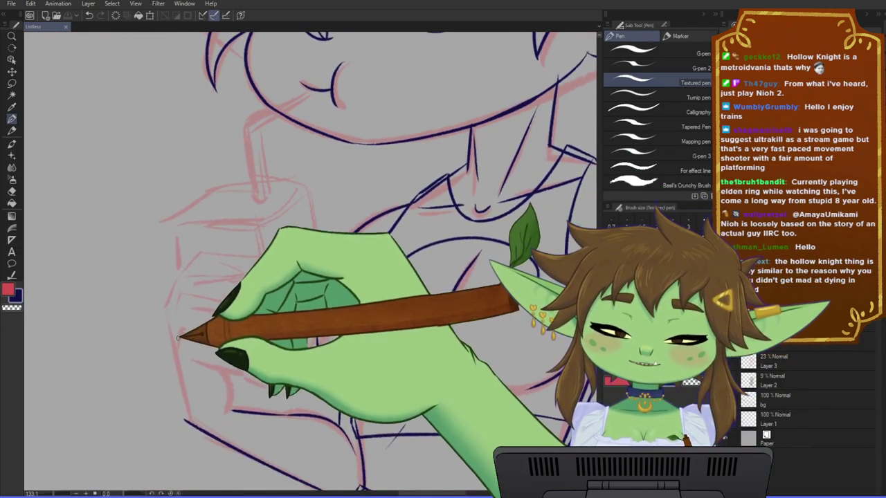
drag(164, 315, 181, 389)
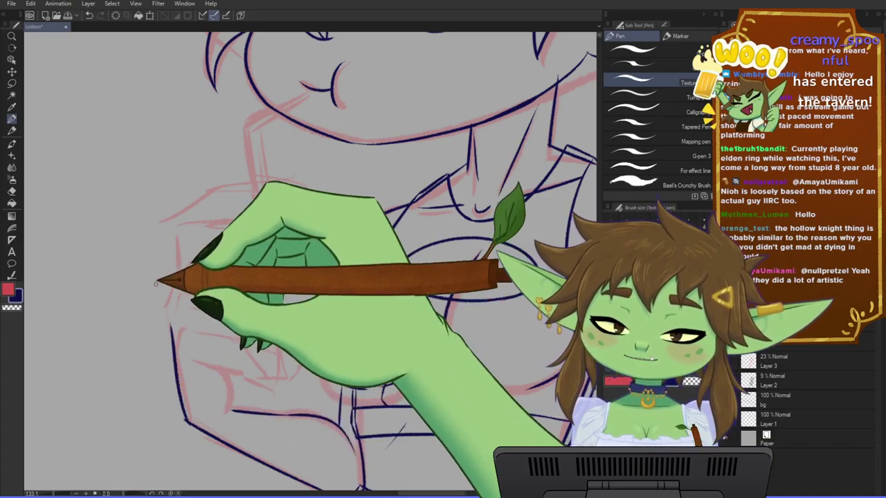
mouse_move(186, 420)
mouse_down()
mouse_move(169, 345)
mouse_move(243, 337)
mouse_up()
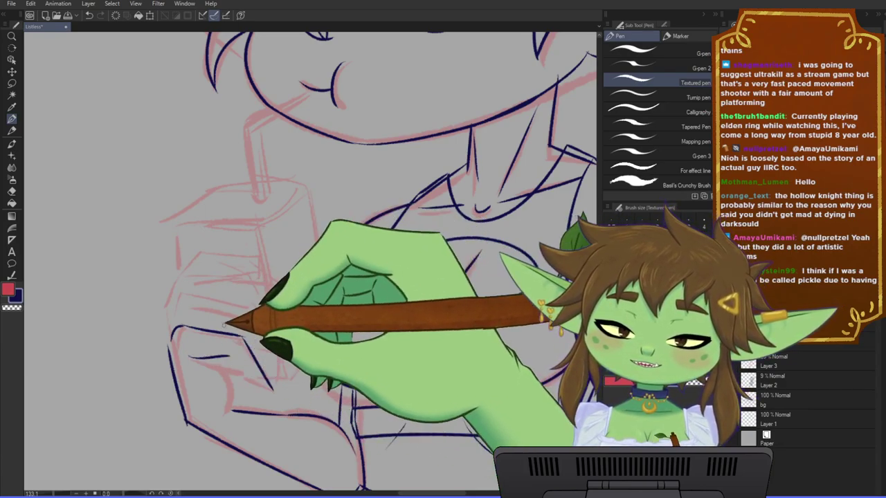
mouse_move(189, 355)
mouse_down()
mouse_move(231, 358)
mouse_move(270, 387)
mouse_up()
drag(231, 358, 271, 388)
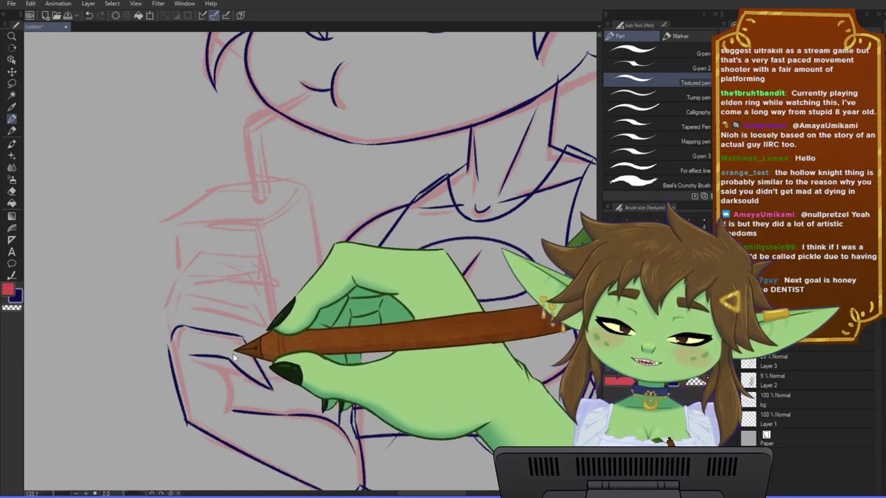
drag(228, 357, 271, 387)
key(ctrl+z)
key(ctrl+z)
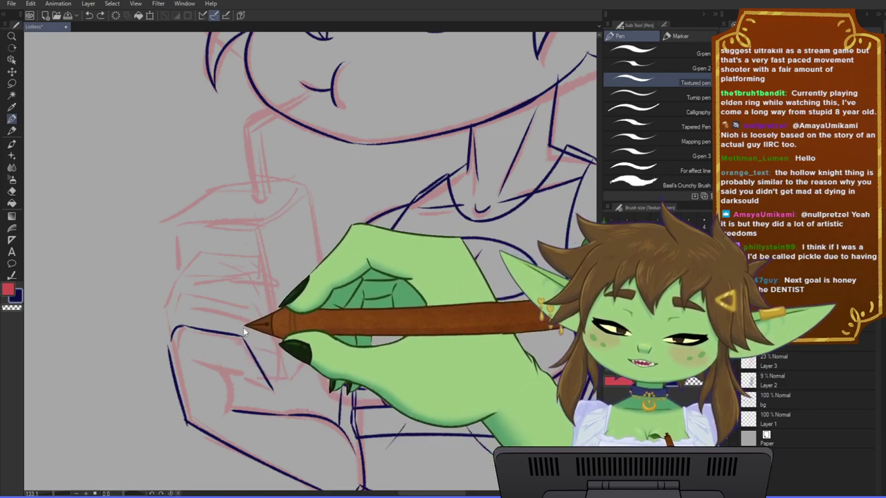
drag(246, 339, 258, 356)
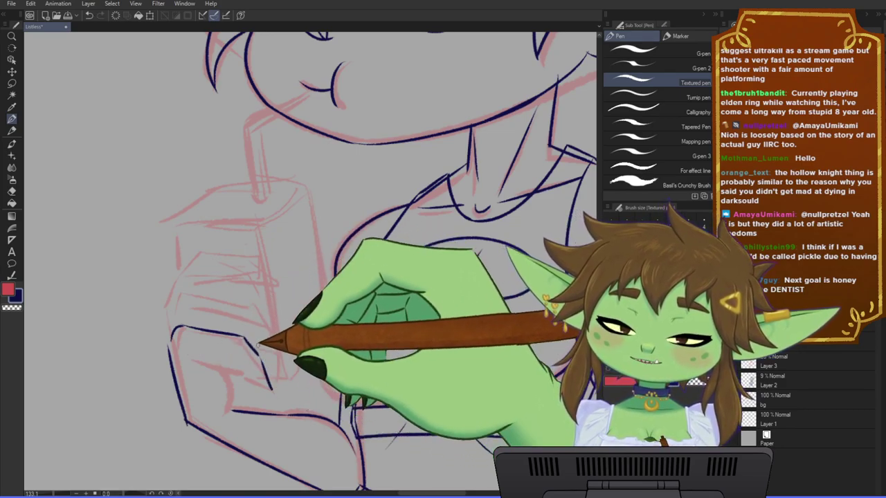
key(ctrl+z)
key(ctrl+z)
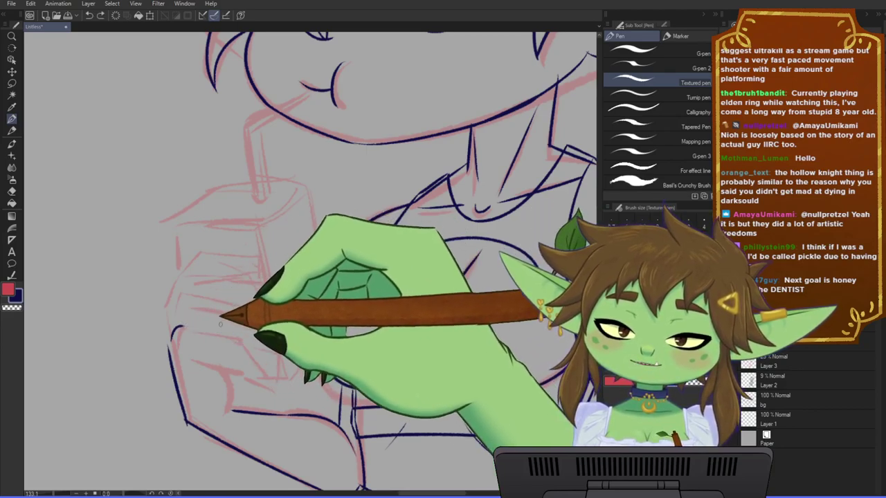
- Ink the lowest finger in dark blue, with its upper edge bending down to the tip and its underside
drag(183, 327, 230, 331)
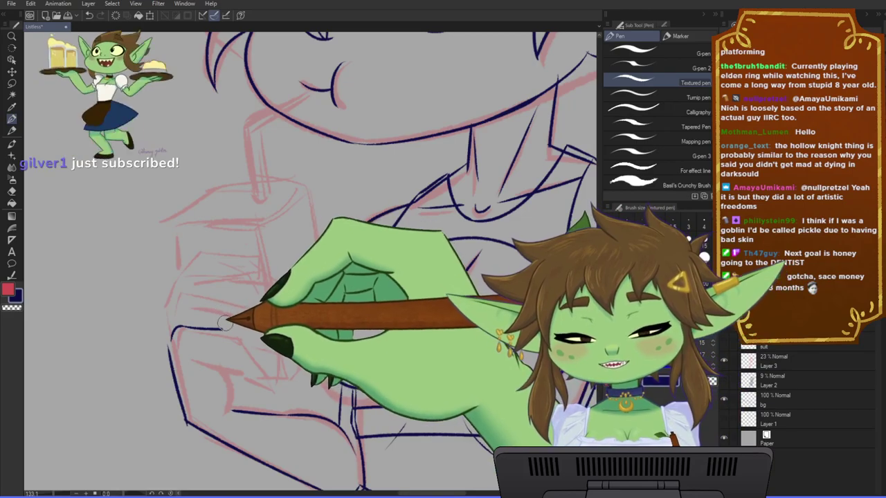
drag(222, 329, 250, 350)
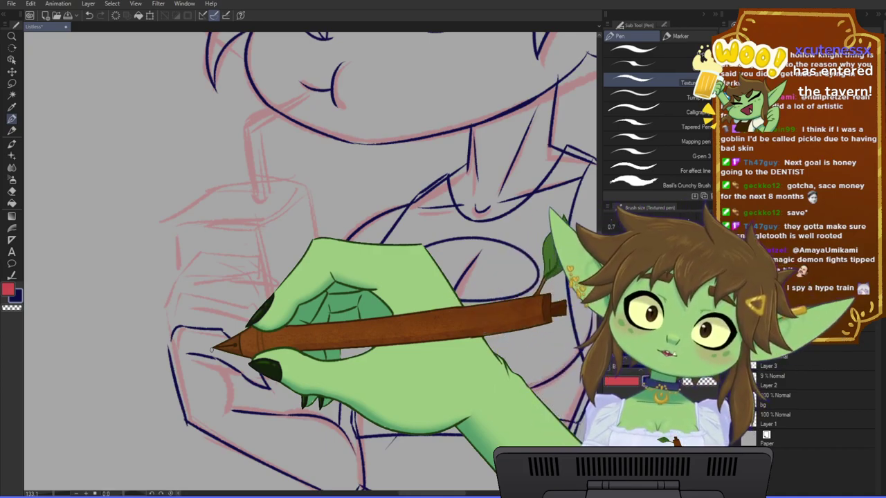
drag(376, 391, 368, 366)
scroll(379, 368, up, 2)
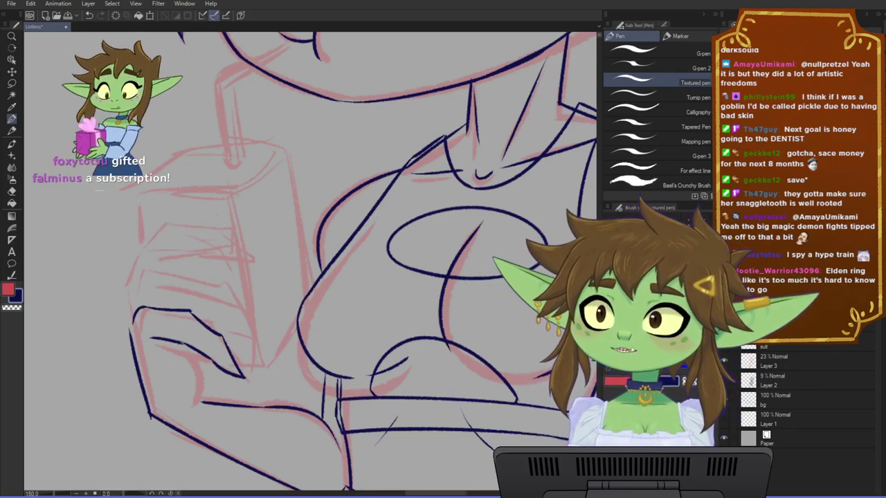
- Ink the knuckle curve of the next finger above the lowest one, redrawing unsatisfactory strokes, and save the drawing
drag(333, 253, 392, 250)
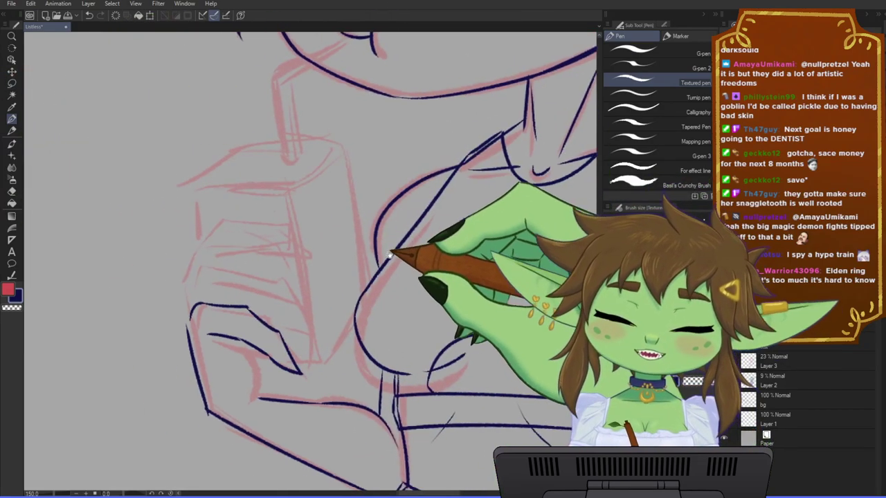
scroll(265, 276, up, 1)
drag(270, 267, 299, 265)
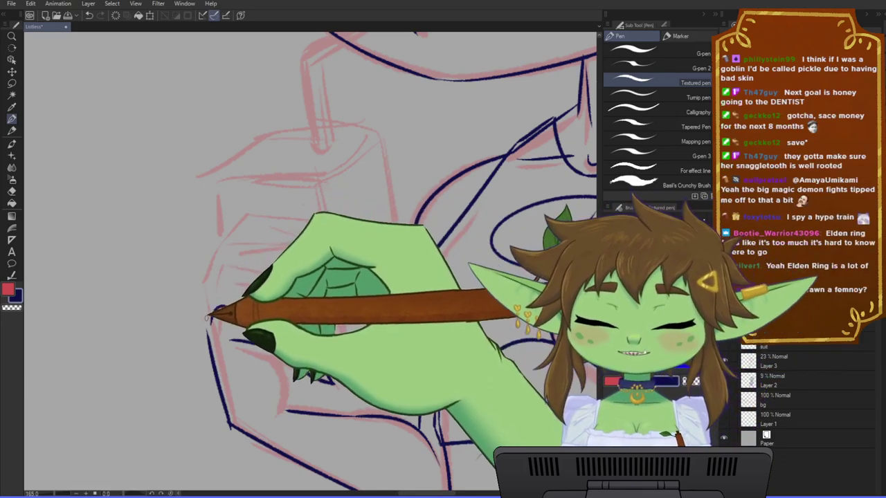
key(ctrl+z)
drag(237, 299, 251, 289)
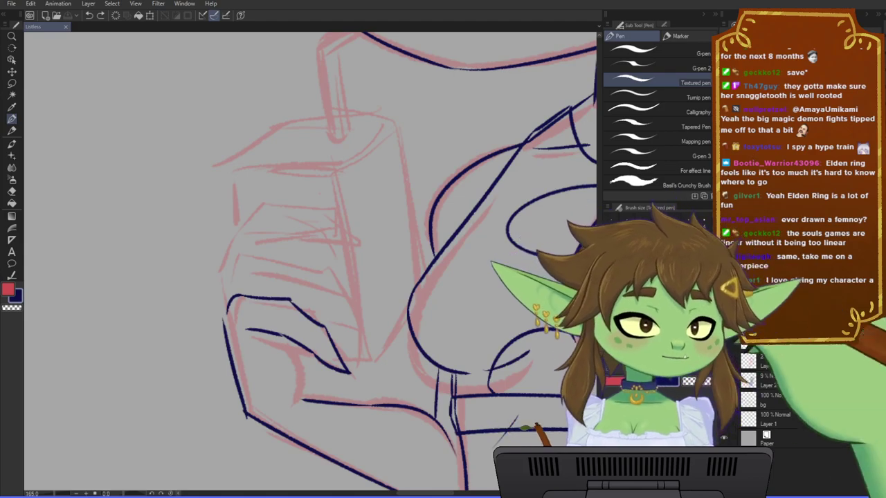
drag(407, 353, 392, 329)
drag(240, 243, 260, 258)
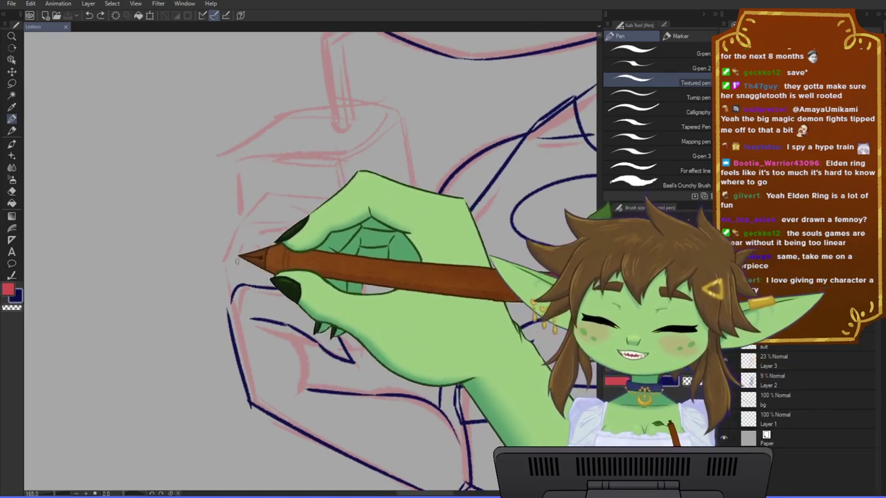
drag(228, 313, 222, 275)
key(ctrl+z)
mouse_move(228, 311)
mouse_down()
mouse_move(225, 270)
mouse_move(241, 243)
mouse_move(277, 249)
mouse_up()
key(ctrl+z)
drag(363, 327, 380, 300)
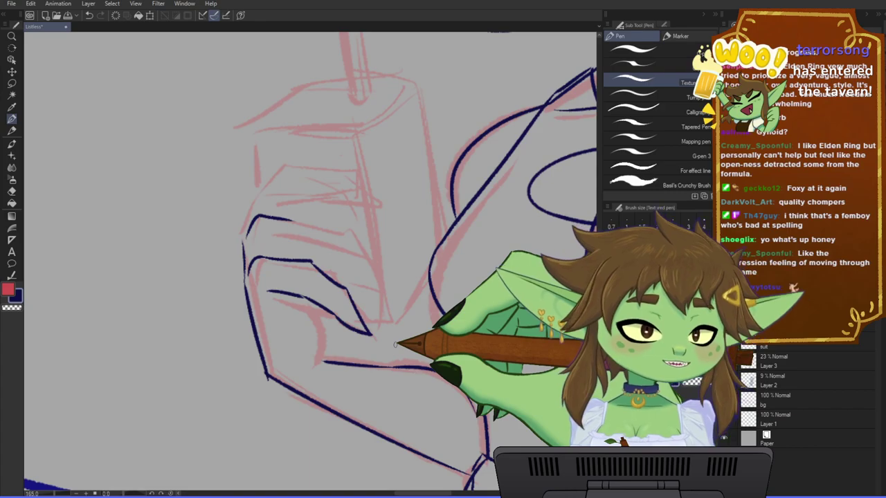
- Save the drawing and extend the top edge of the finger above the lowest one across the carton's front
drag(395, 344, 364, 320)
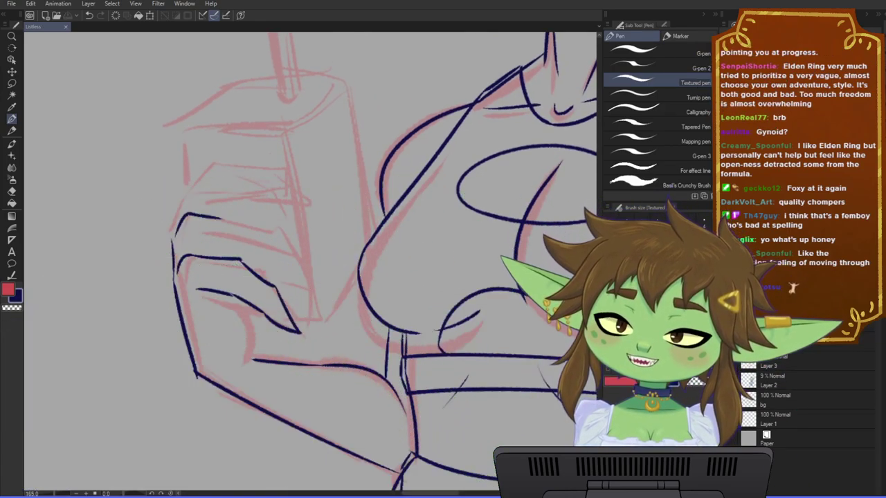
drag(378, 232, 375, 279)
scroll(277, 283, up, 1)
drag(277, 283, 299, 286)
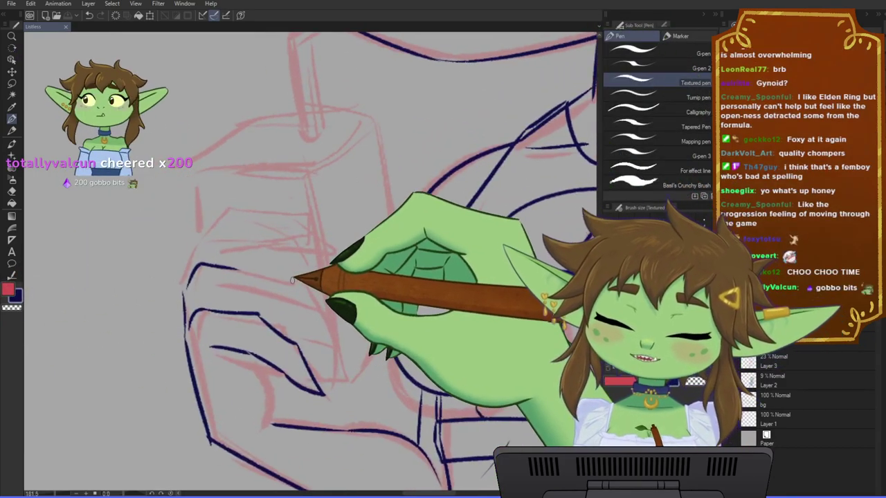
drag(247, 275, 297, 290)
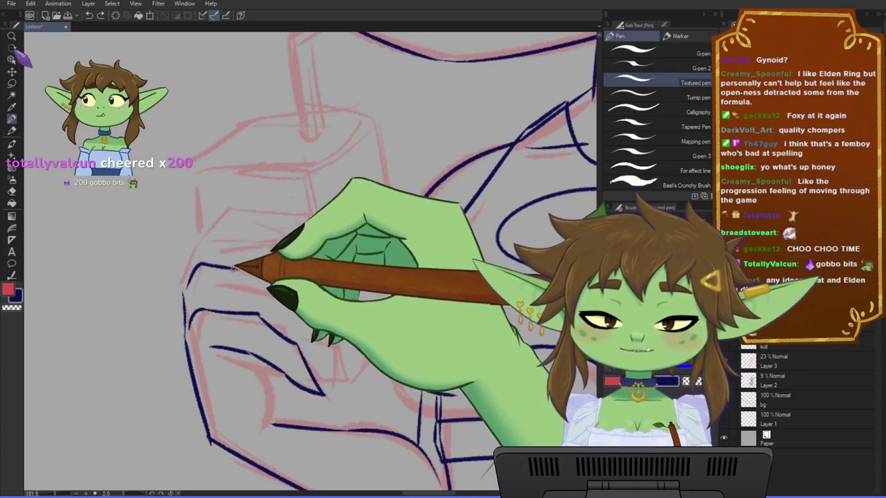
drag(221, 265, 279, 266)
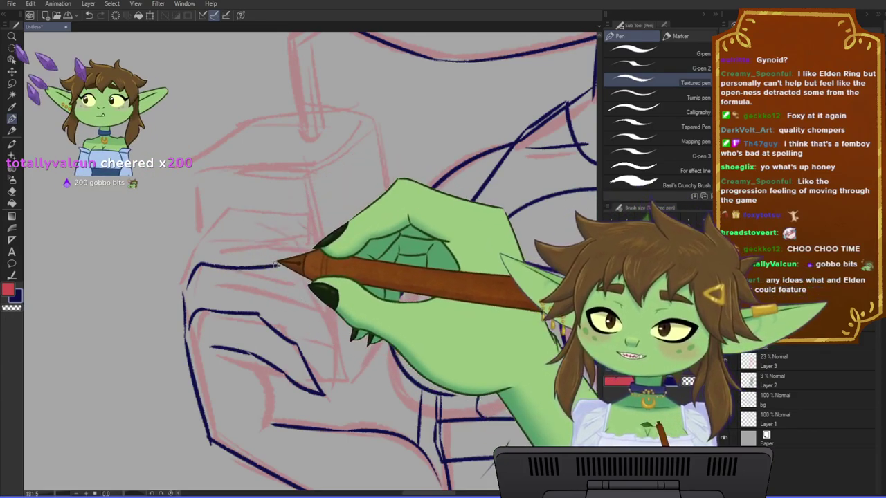
- Ink the downward bend of the finger above the lowest one and a parallel dividing line just beneath its top edge
drag(395, 379, 397, 350)
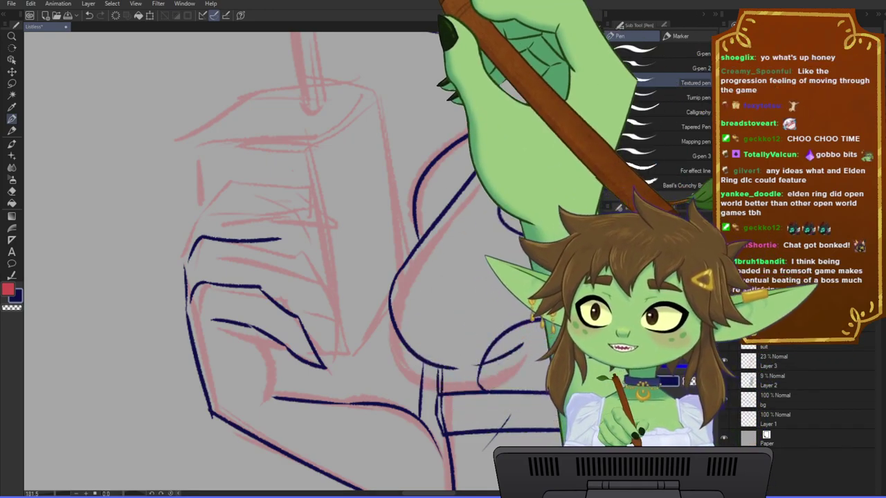
drag(356, 285, 381, 292)
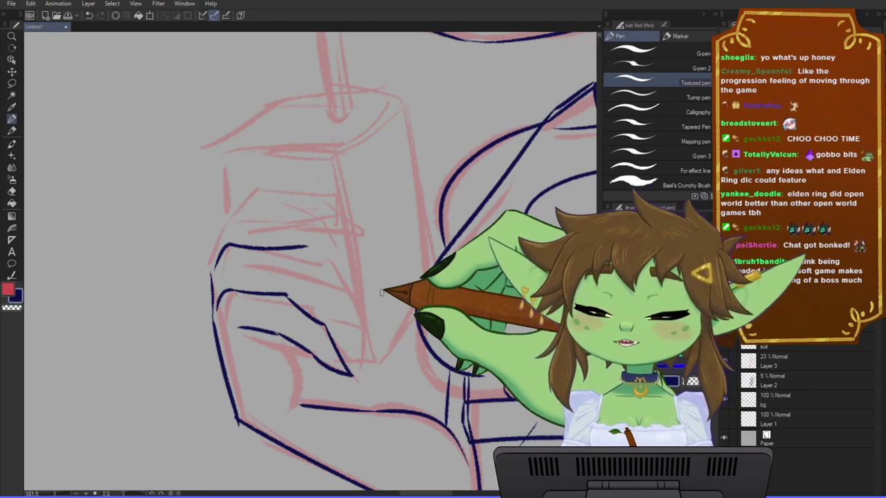
scroll(381, 293, up, 2)
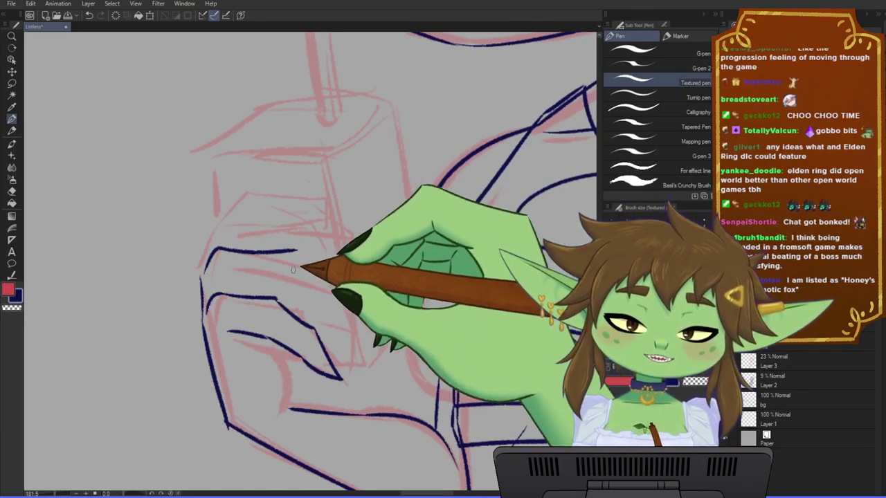
drag(299, 246, 350, 291)
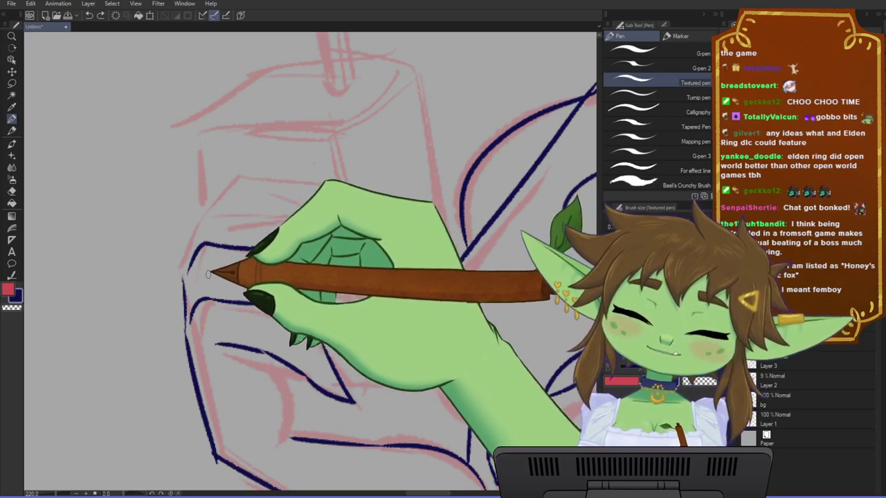
drag(194, 275, 286, 265)
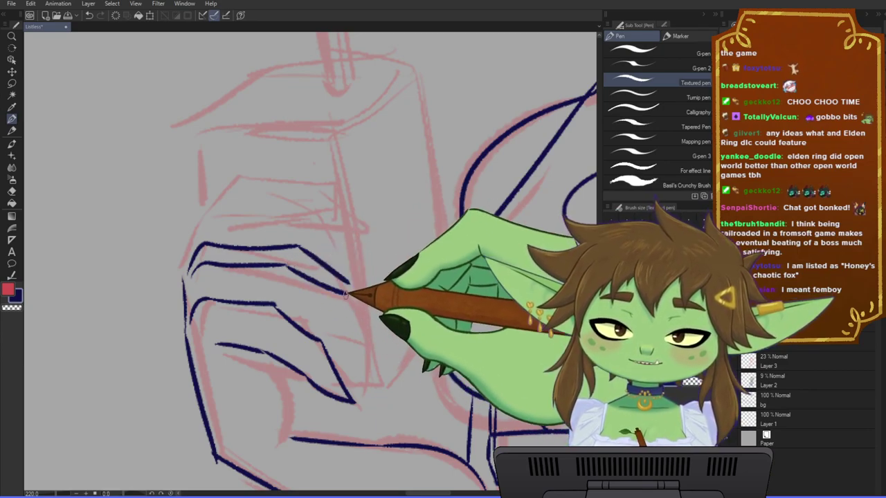
key(ctrl+z)
- Ink the underside and pointed tip of the middle finger resting just above the lowest finger
mouse_move(268, 303)
mouse_down()
mouse_move(377, 326)
mouse_move(380, 336)
mouse_up()
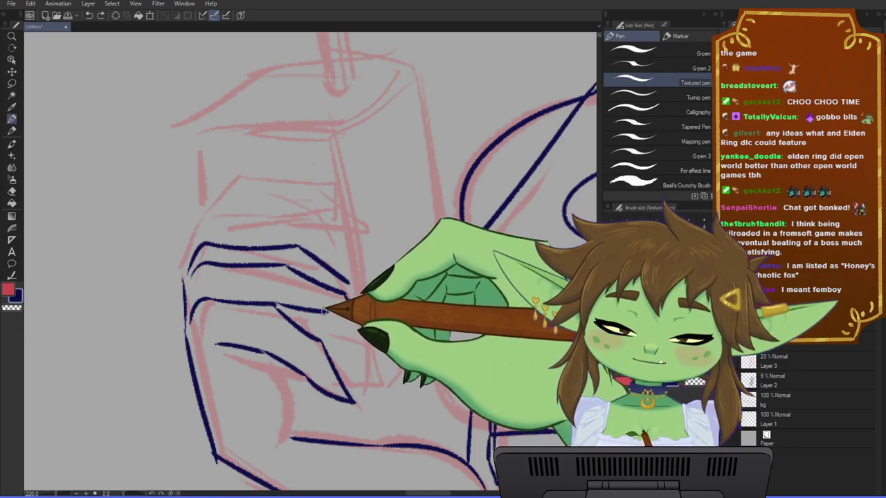
scroll(389, 273, down, 1)
scroll(389, 273, down, 8)
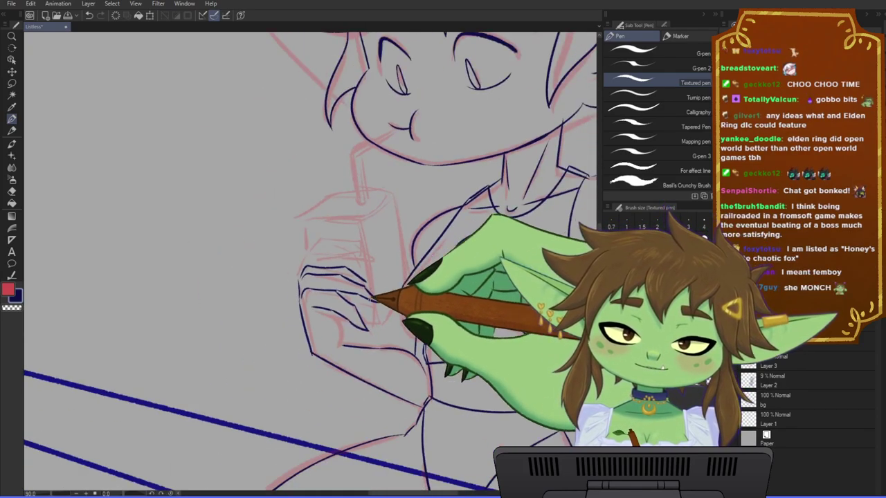
scroll(389, 270, up, 6)
key(ctrl+z)
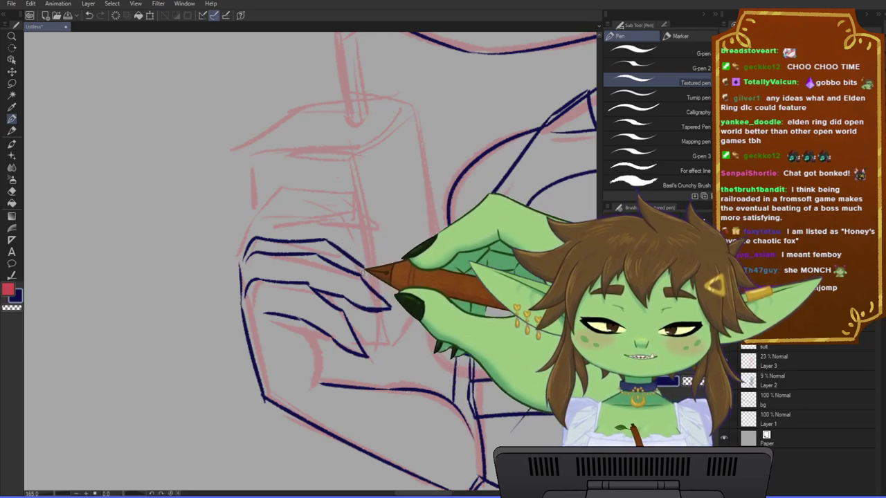
- Close the tip of the upper middle finger, ink the bent uppermost finger around the carton, and save
drag(418, 235, 438, 274)
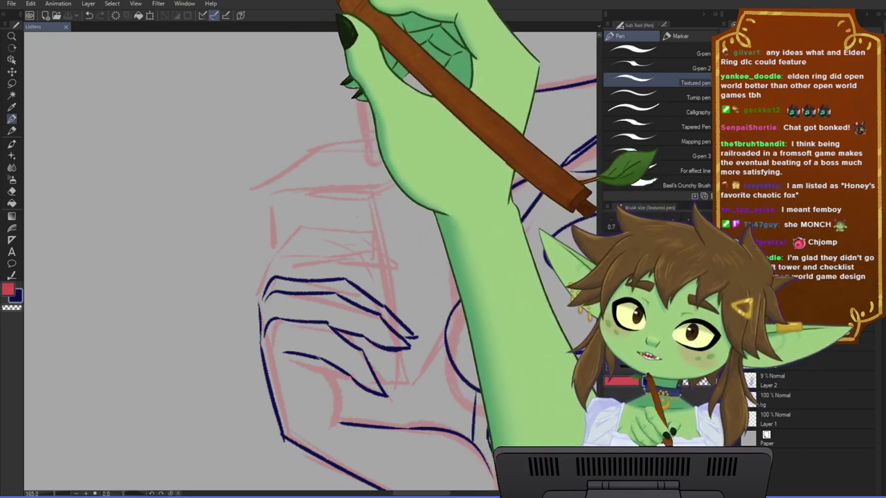
scroll(277, 261, up, 2)
drag(395, 241, 378, 284)
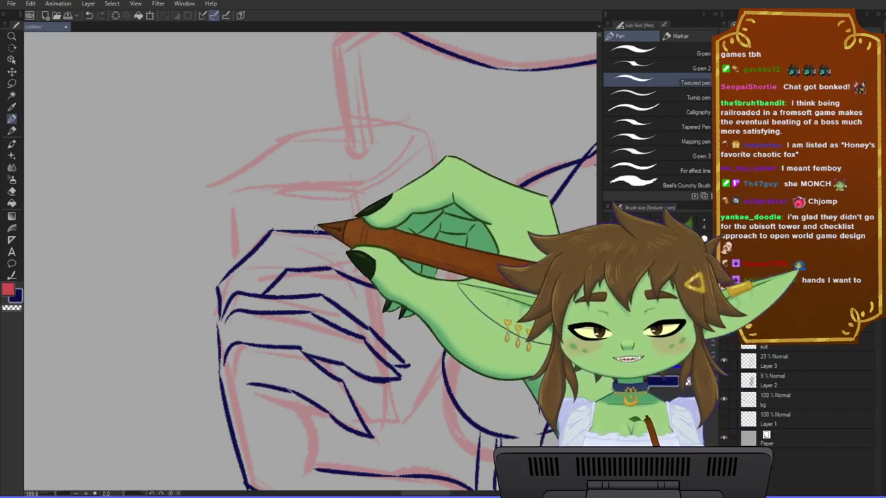
drag(408, 400, 432, 379)
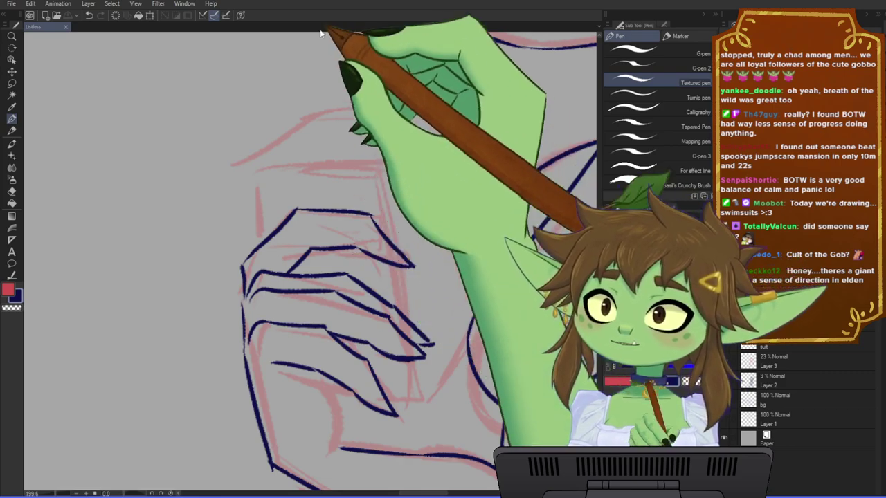
- Transform the lassoed inner line of the uppermost finger, shifting it slightly outward, and rejoin it to the fingertip with the pen
scroll(292, 331, down, 1)
drag(364, 276, 356, 292)
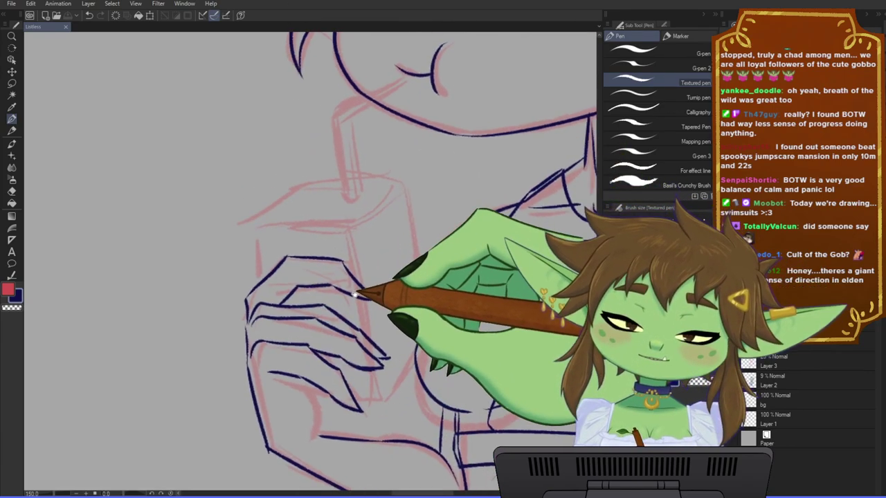
scroll(322, 272, up, 1)
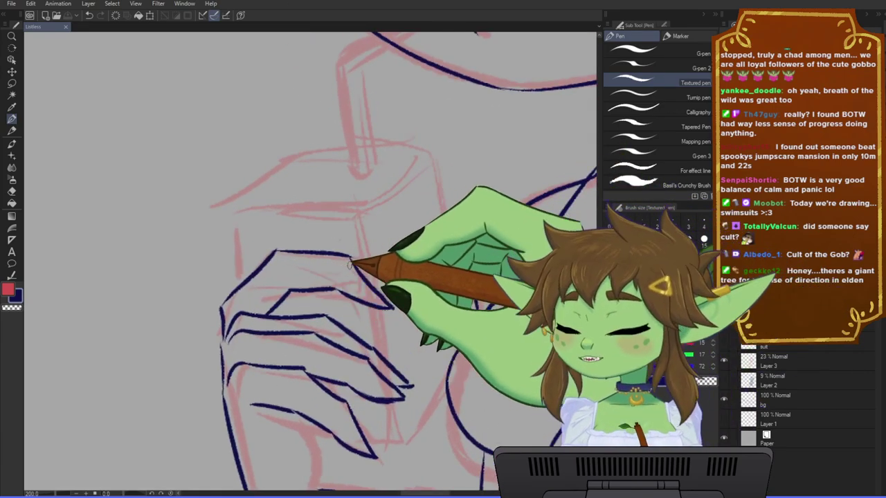
key(m)
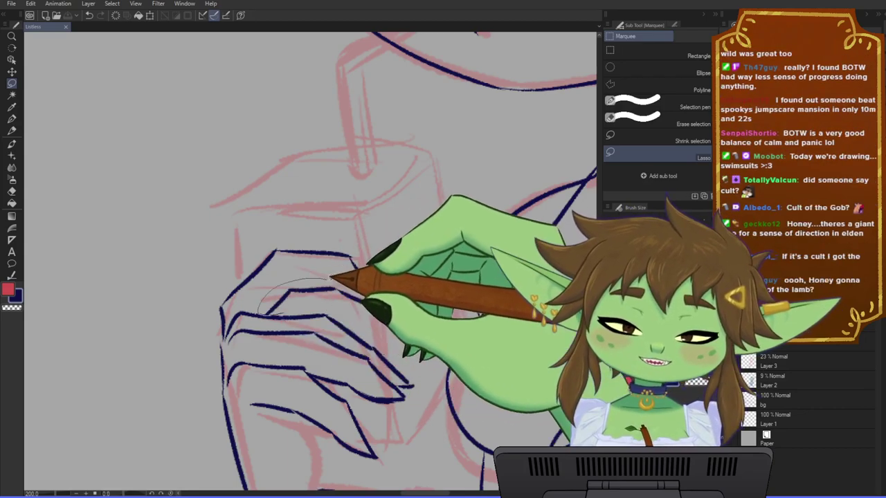
mouse_move(329, 278)
mouse_down()
mouse_move(291, 315)
mouse_move(259, 301)
mouse_move(302, 295)
mouse_move(338, 267)
mouse_up()
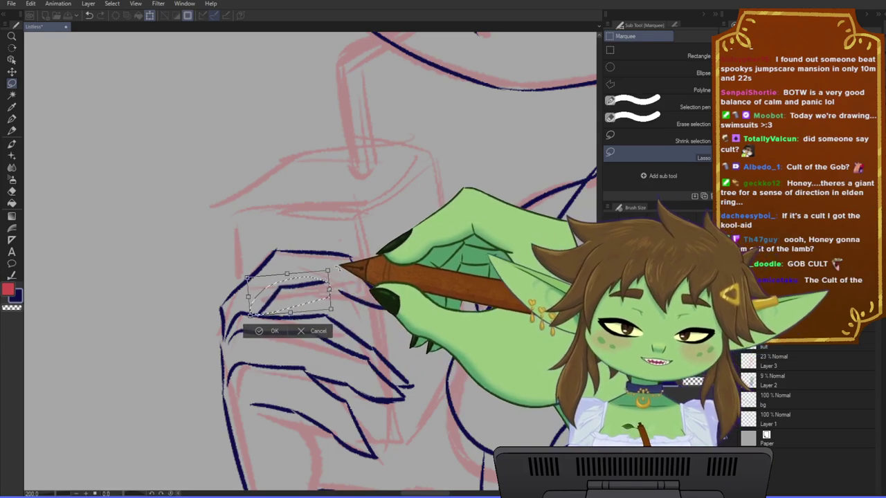
click(273, 331)
key(ctrl+d)
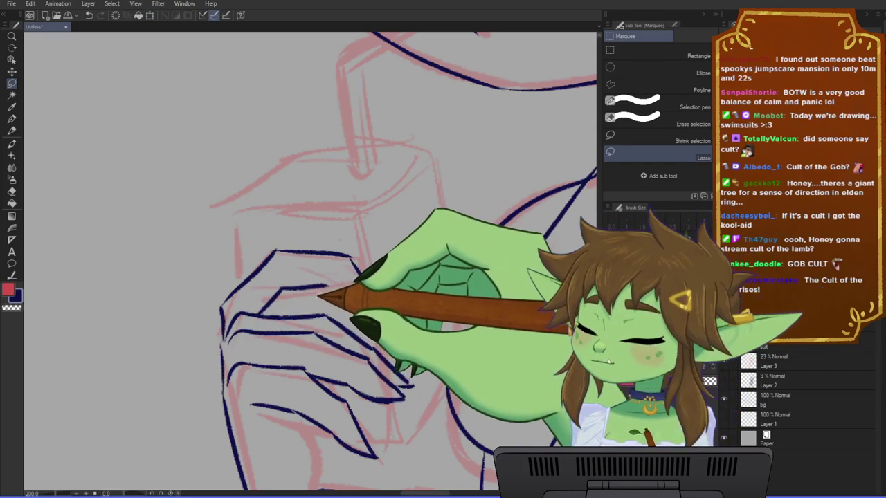
key(p)
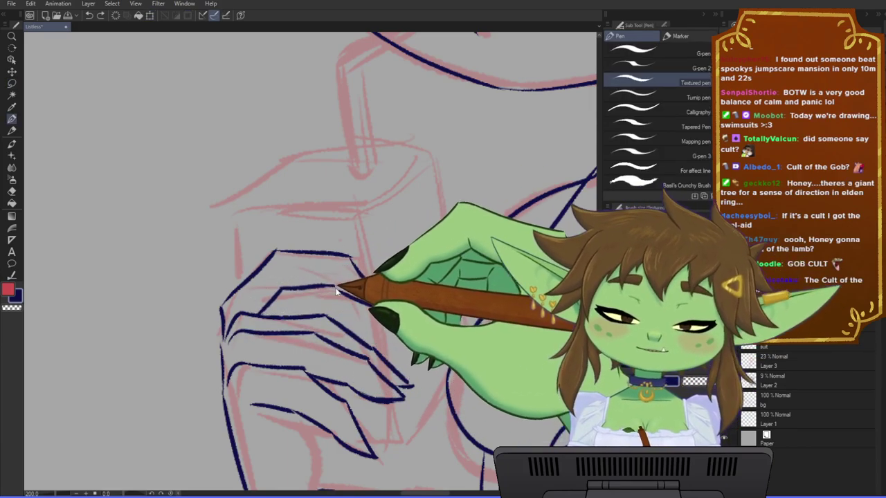
drag(394, 272, 373, 248)
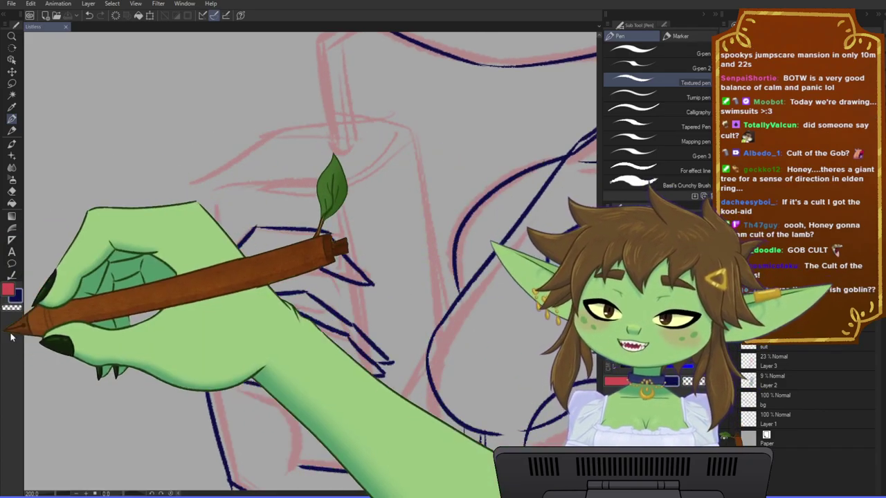
- Examine the inked hand up close and against the whole seated figure
drag(340, 193, 349, 222)
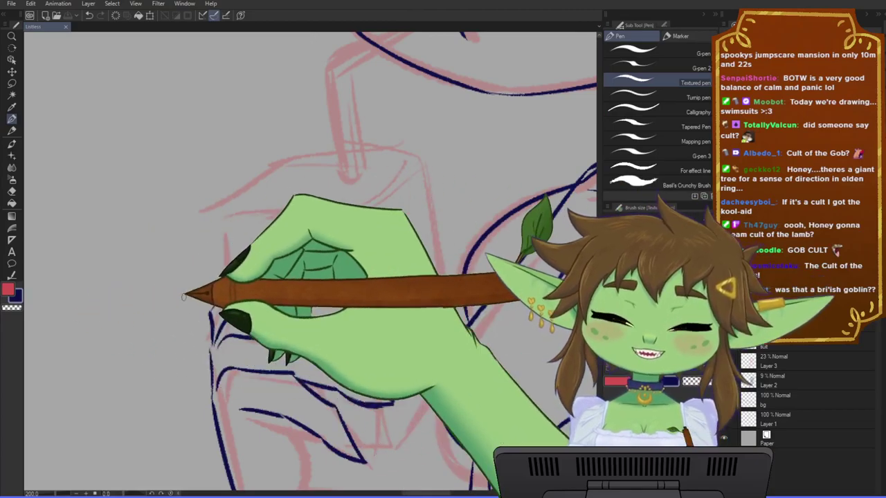
scroll(187, 296, down, 2)
drag(197, 245, 222, 273)
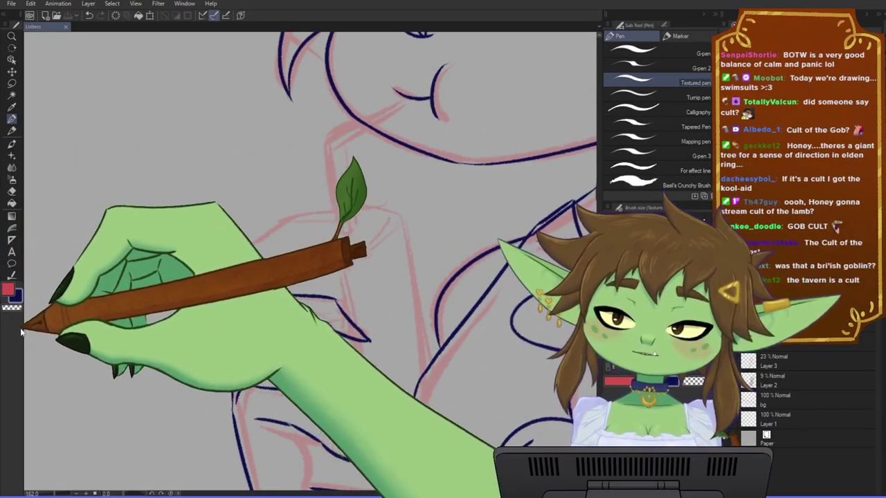
scroll(244, 176, down, 1)
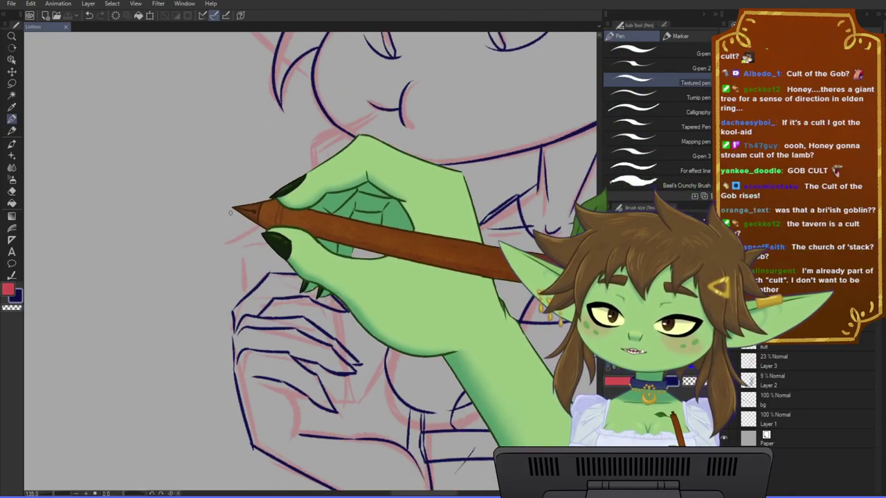
scroll(225, 215, down, 1)
scroll(273, 216, down, 3)
mouse_move(372, 139)
mouse_down()
mouse_move(335, 176)
mouse_move(354, 197)
mouse_up()
scroll(293, 285, up, 1)
drag(315, 295, 316, 290)
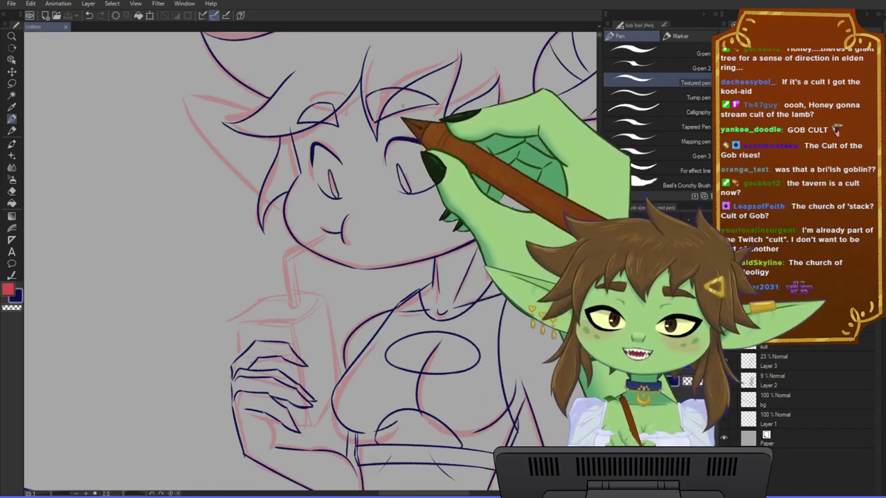
mouse_move(416, 330)
mouse_down()
mouse_move(367, 225)
mouse_move(310, 135)
mouse_up()
scroll(311, 134, down, 4)
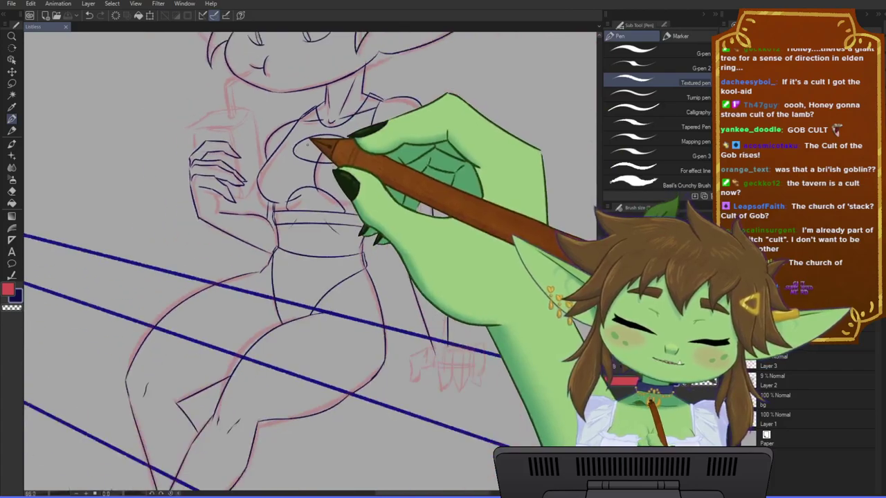
drag(323, 256, 339, 316)
scroll(339, 317, down, 1)
drag(394, 296, 394, 314)
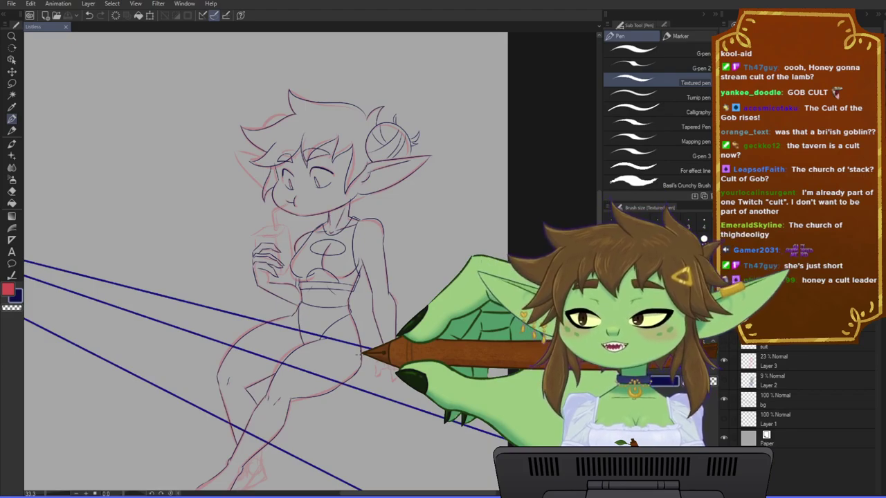
scroll(326, 352, up, 2)
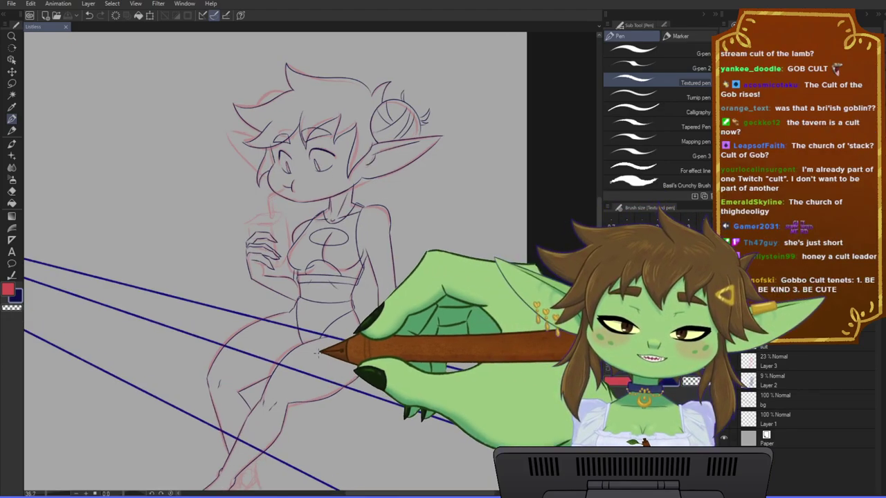
drag(333, 316, 364, 324)
scroll(364, 324, up, 2)
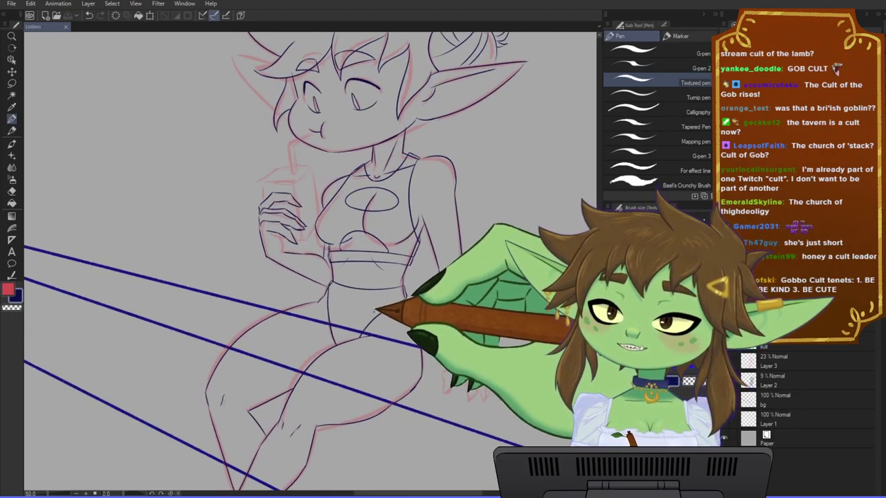
- Ink the inner palm curve beneath the lowest finger and the upper edge of the wrist and forearm, and save
scroll(326, 283, up, 2)
scroll(326, 283, up, 3)
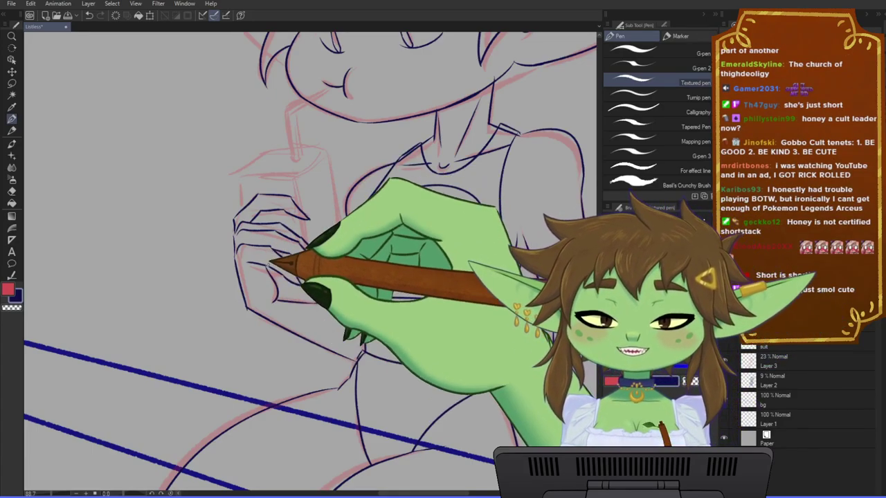
scroll(267, 271, up, 2)
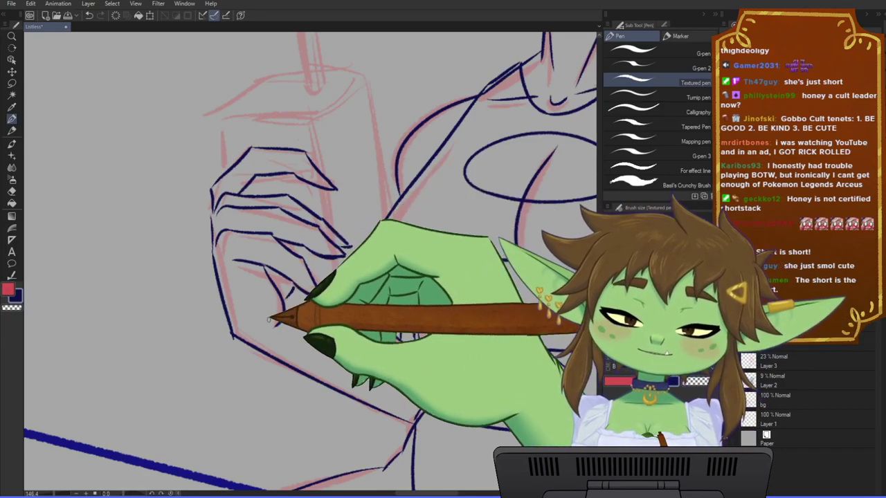
scroll(318, 268, down, 3)
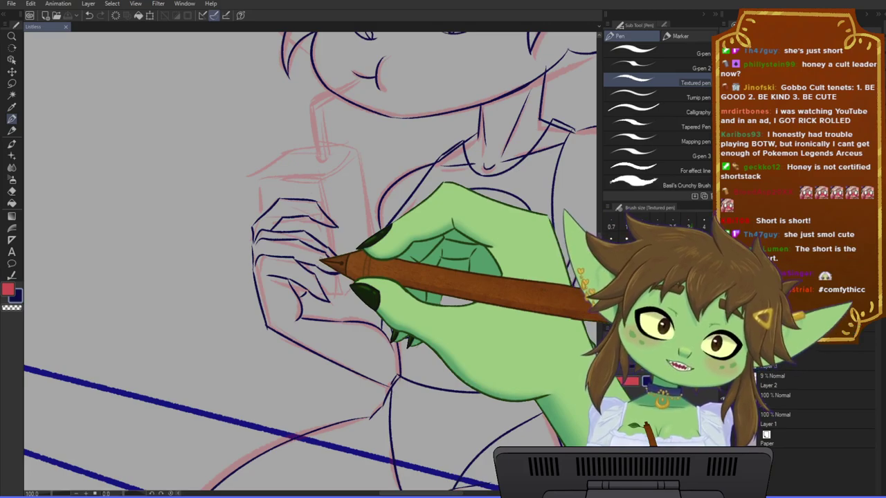
- Examine the finished palm and fingers around the carton in relation to the face and torso
scroll(312, 263, down, 3)
scroll(312, 263, up, 3)
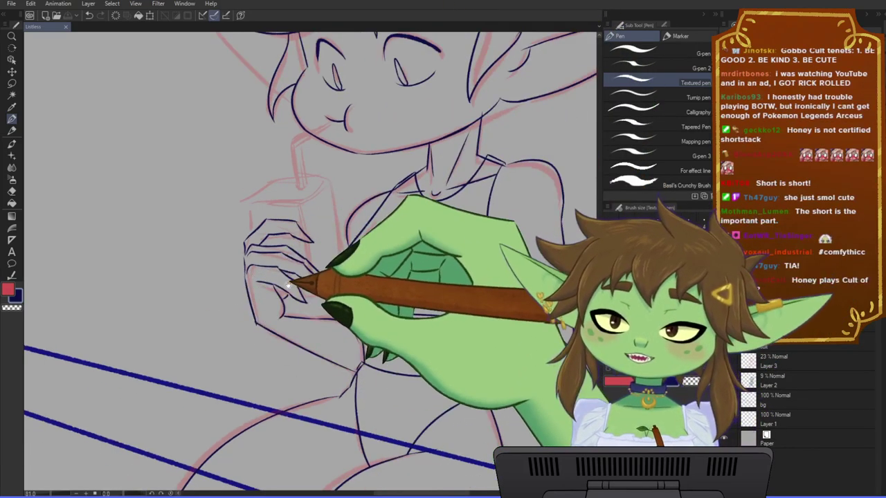
drag(289, 285, 272, 305)
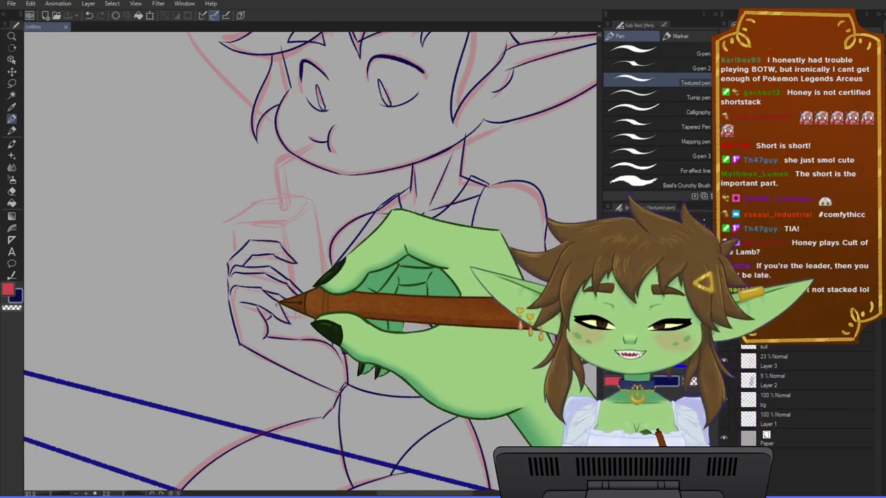
scroll(228, 256, down, 2)
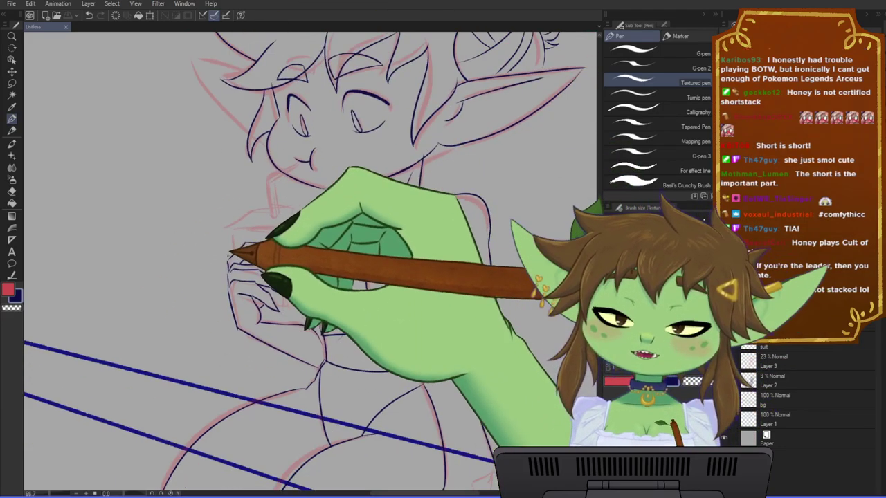
drag(285, 220, 267, 254)
scroll(293, 228, up, 2)
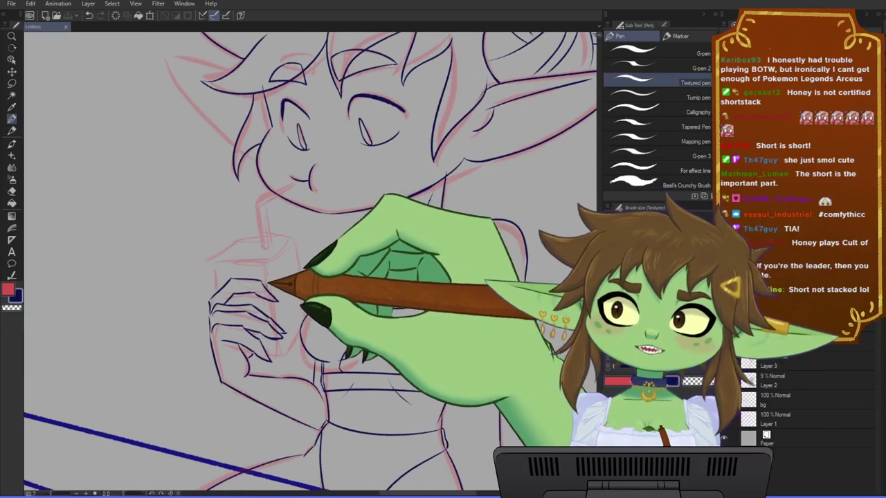
scroll(269, 286, up, 2)
drag(278, 322, 304, 308)
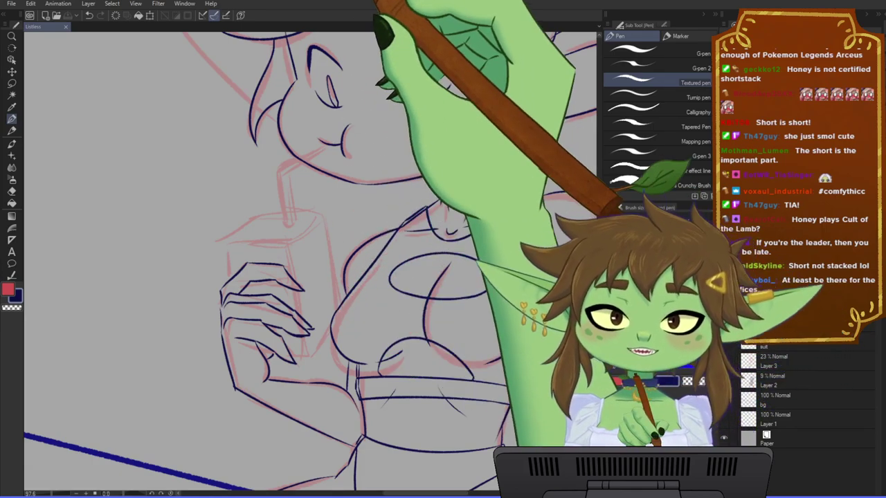
scroll(235, 335, down, 2)
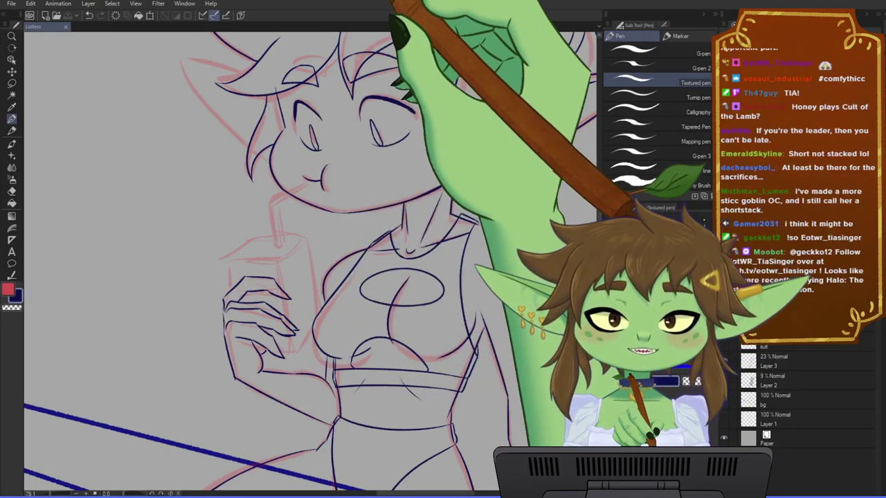
drag(249, 279, 302, 273)
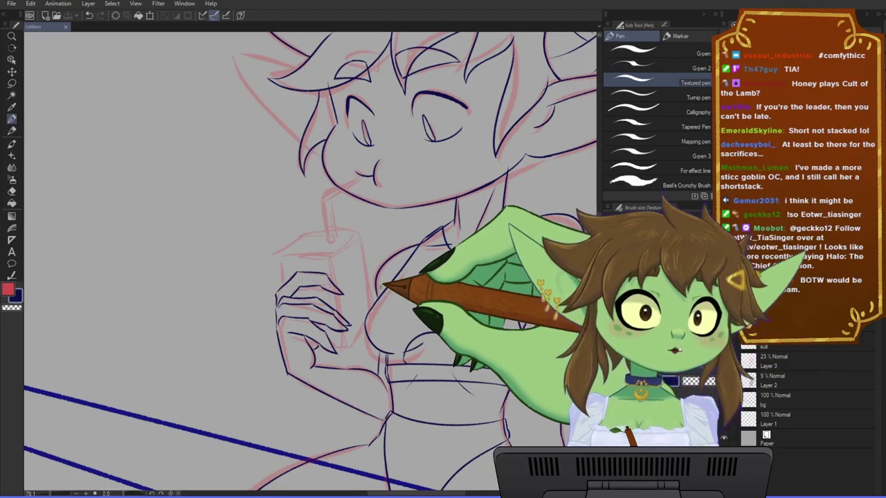
drag(368, 308, 329, 313)
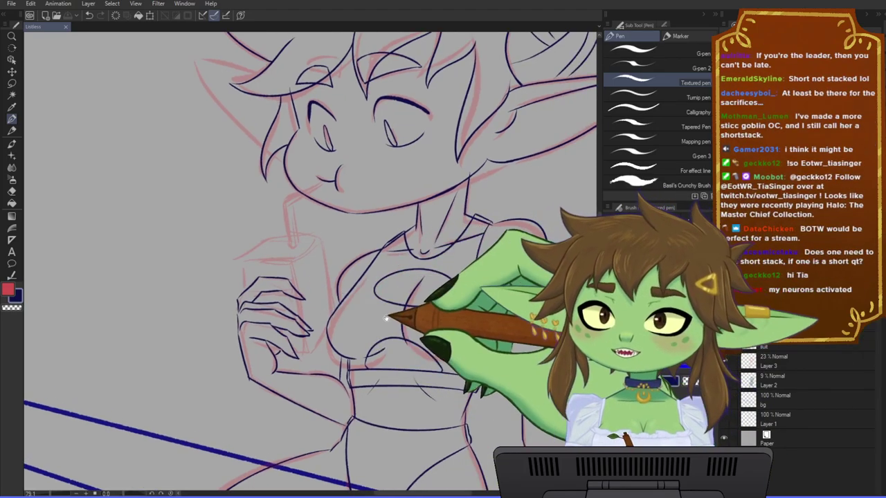
scroll(387, 319, right, 4)
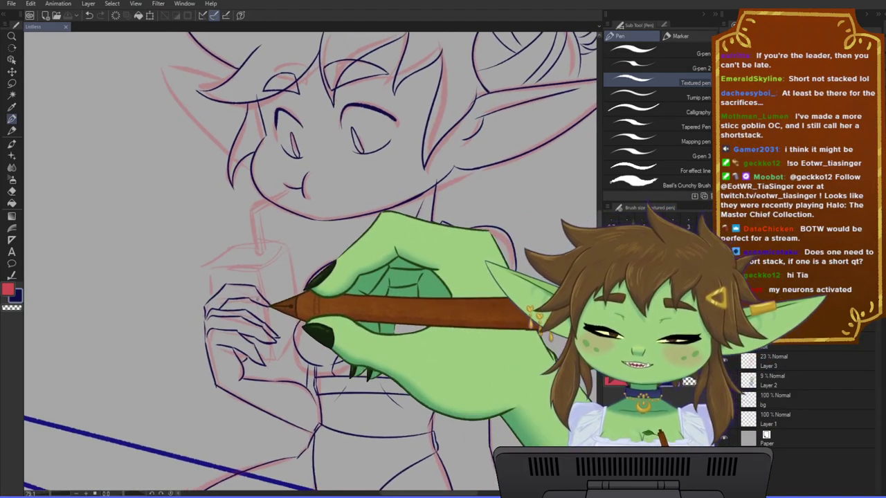
- Lasso the uppermost finger's lines and reshape them slightly upward with a free transform
key(m)
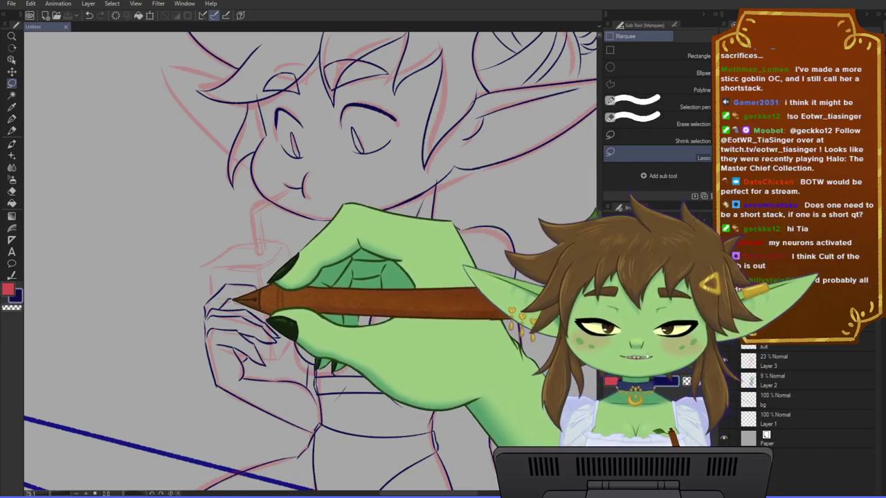
mouse_move(239, 270)
mouse_down()
mouse_move(281, 285)
mouse_move(274, 287)
mouse_up()
key(ctrl+t)
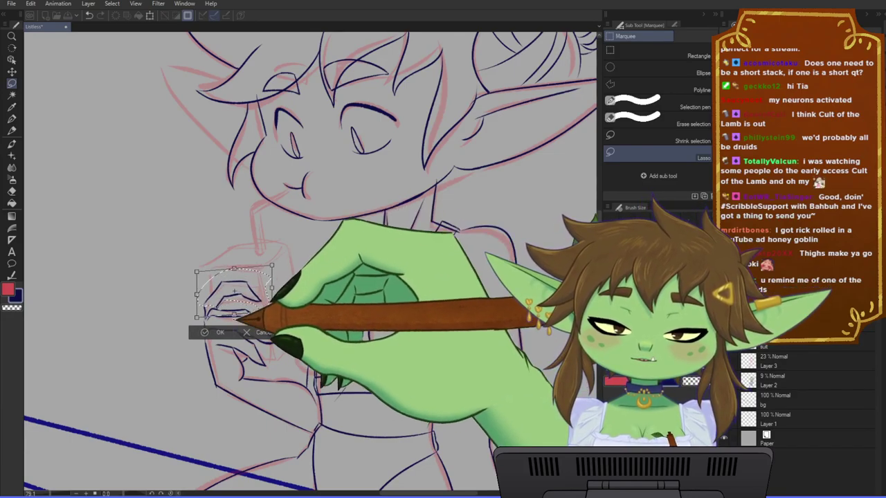
click(214, 332)
- Lasso the uppermost finger's inner line and distort its lower end inward toward the finger below, then return to the pen
scroll(241, 297, up, 8)
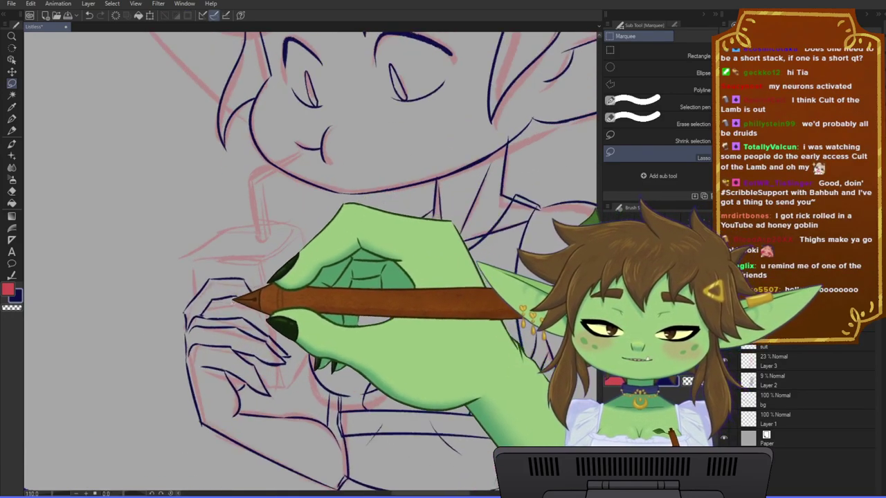
drag(242, 307, 336, 322)
drag(377, 357, 375, 347)
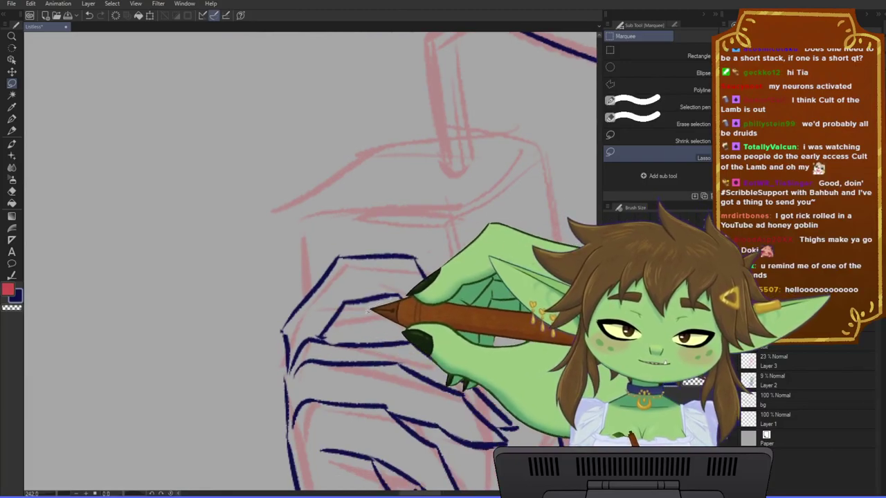
mouse_move(349, 304)
mouse_down()
mouse_move(319, 330)
mouse_move(338, 342)
mouse_move(350, 302)
mouse_up()
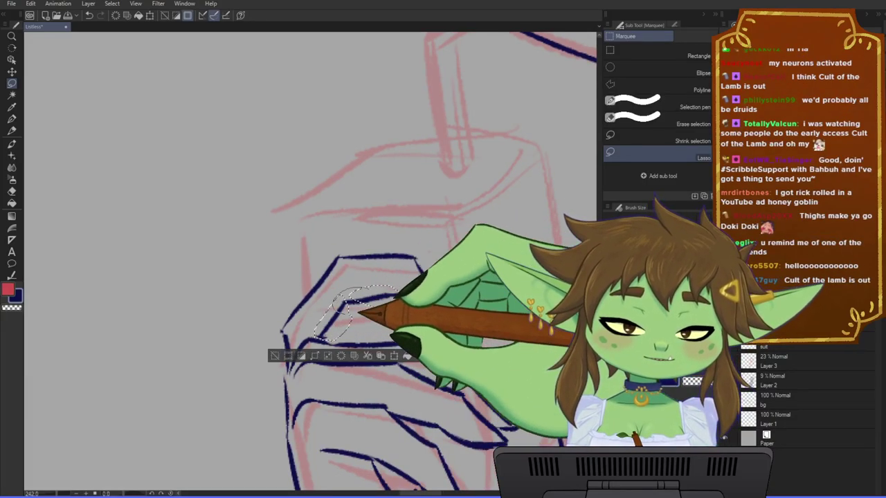
click(394, 356)
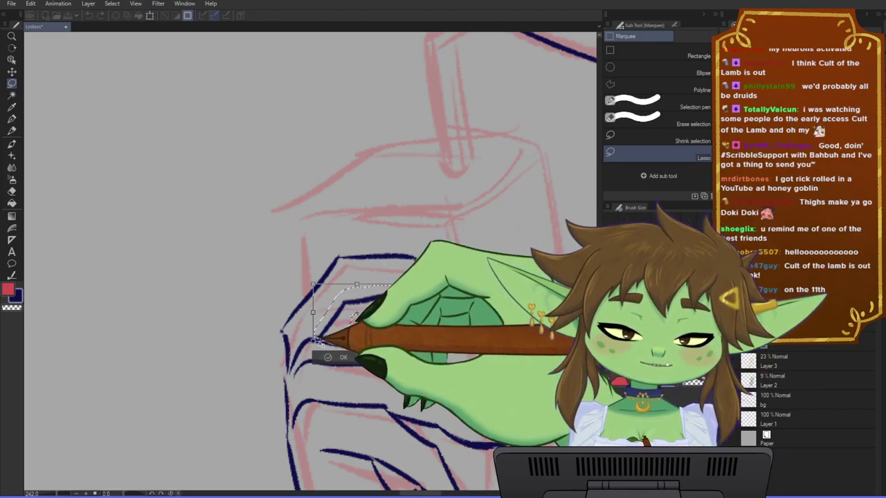
drag(315, 342, 324, 346)
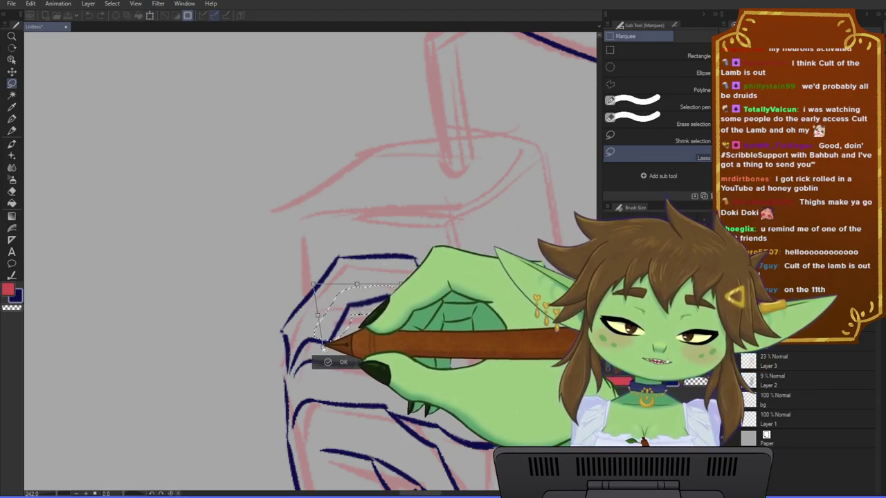
key(Return)
drag(440, 266, 387, 265)
key(p)
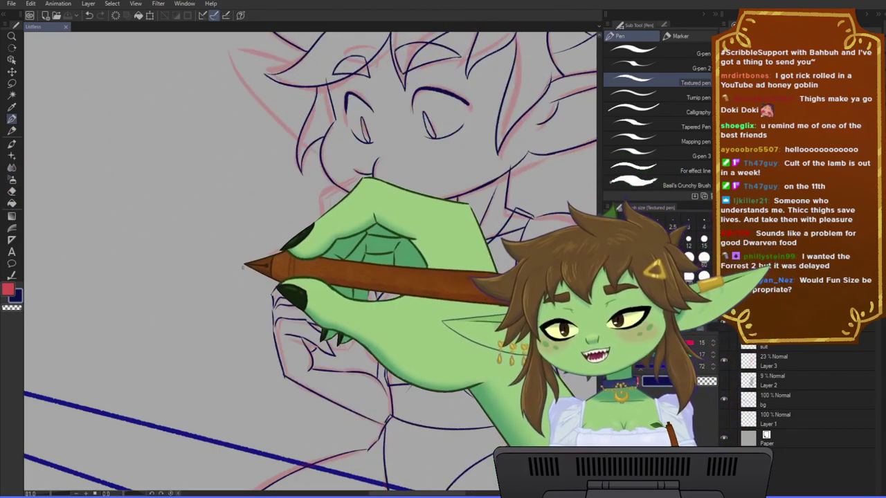
- Add a new layer for the carton's line art
drag(243, 264, 240, 277)
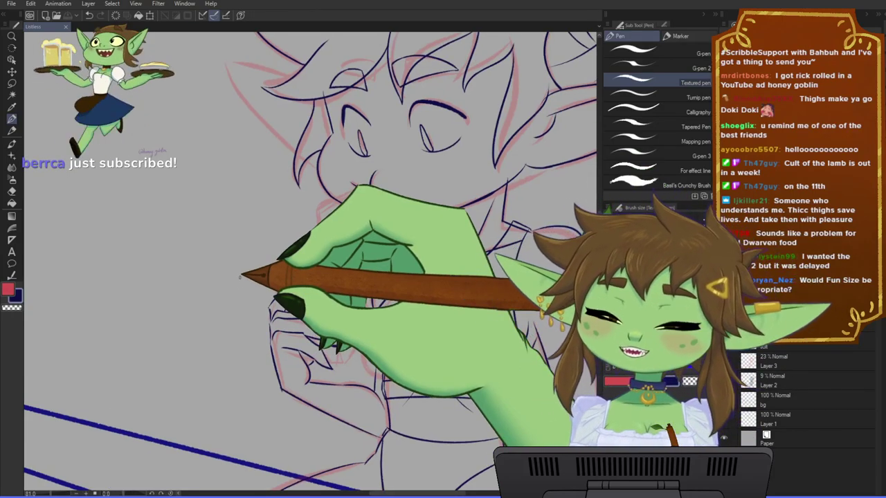
scroll(277, 283, down, 1)
drag(366, 298, 324, 305)
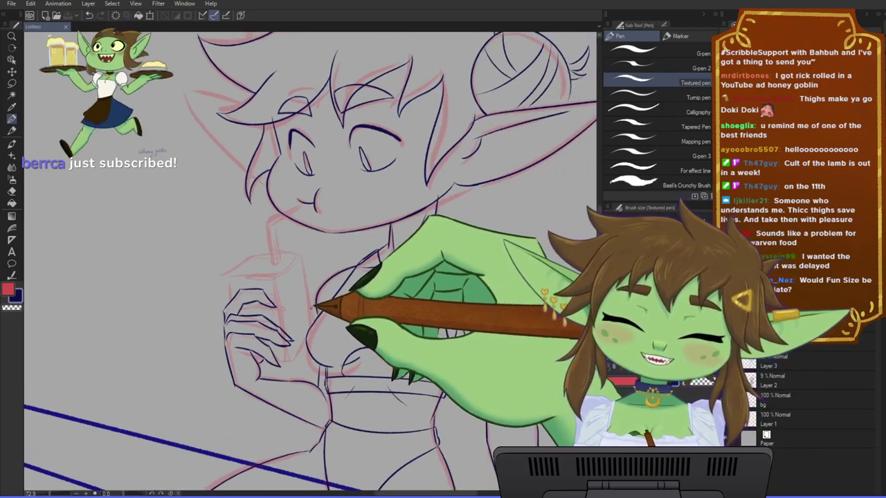
drag(265, 323, 281, 316)
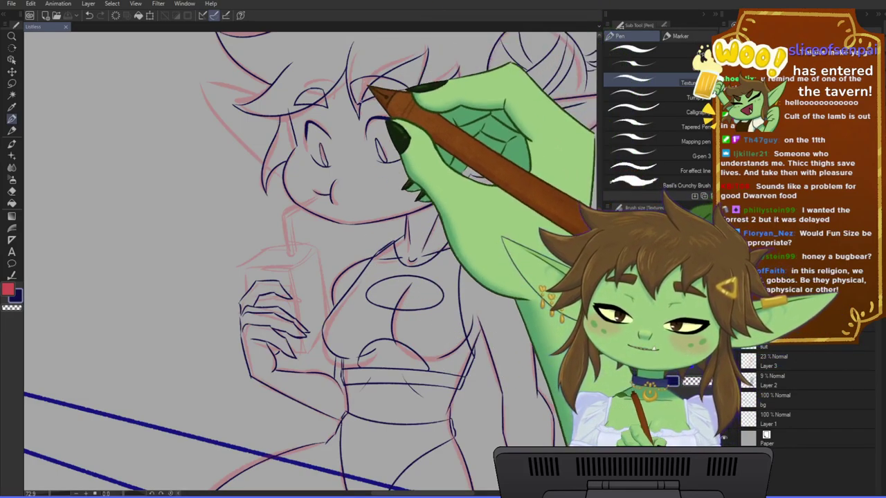
scroll(324, 178, down, 3)
mouse_move(385, 213)
mouse_down()
mouse_move(351, 222)
mouse_move(395, 232)
mouse_up()
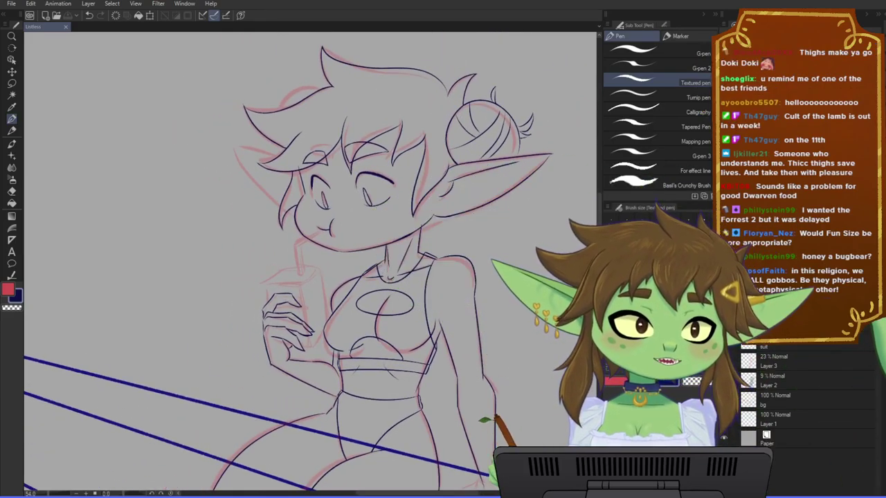
key(ctrl+shift+n)
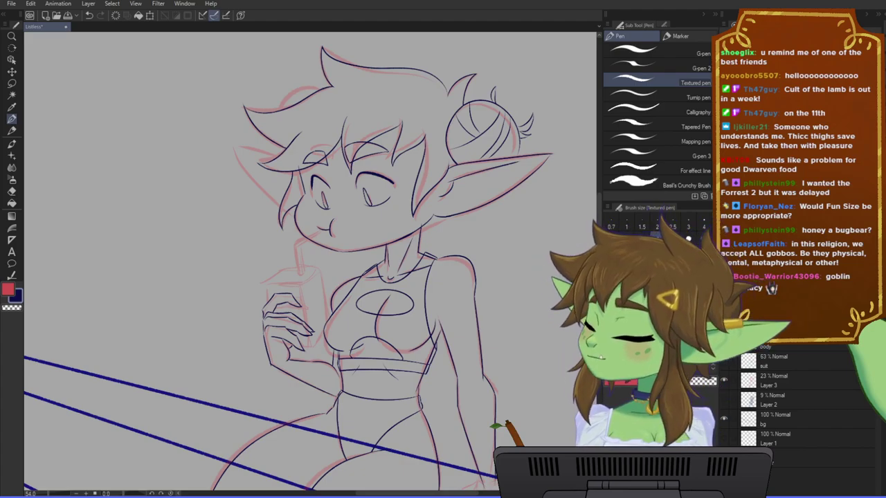
- Widen the canvas area by narrowing the side panels and save the file
scroll(435, 215, up, 6)
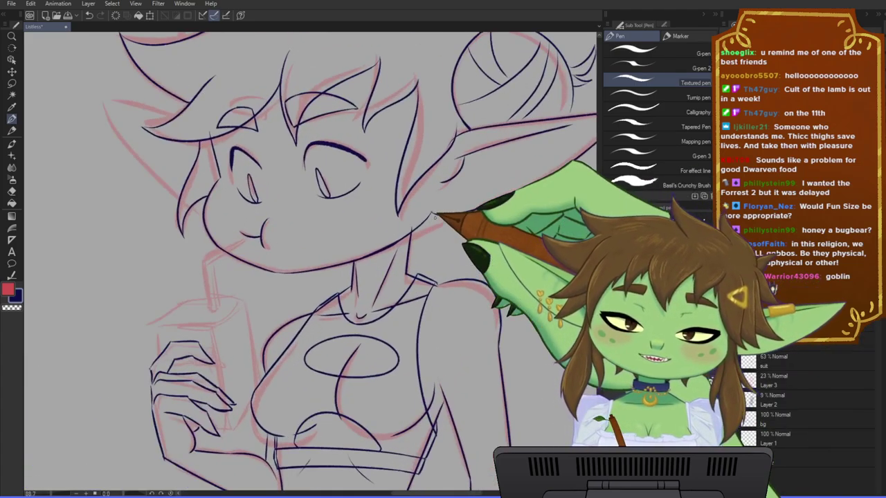
mouse_move(449, 220)
mouse_down()
mouse_move(380, 255)
mouse_move(409, 257)
mouse_up()
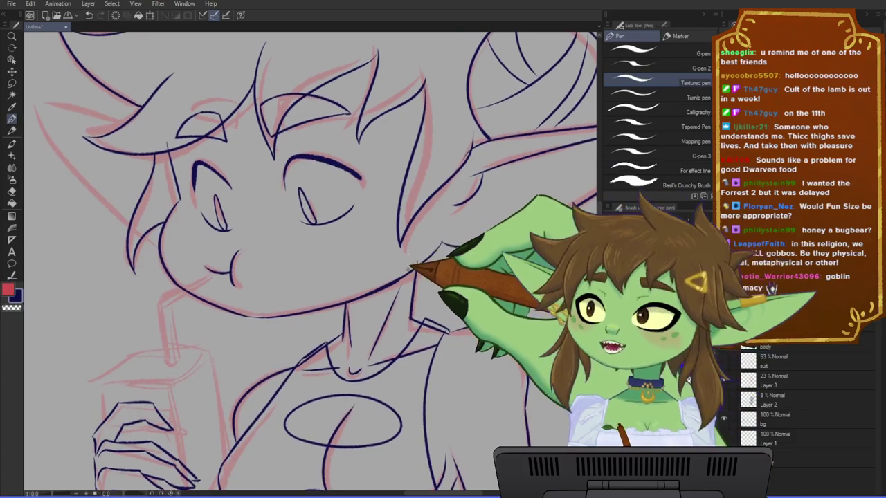
drag(599, 179, 655, 179)
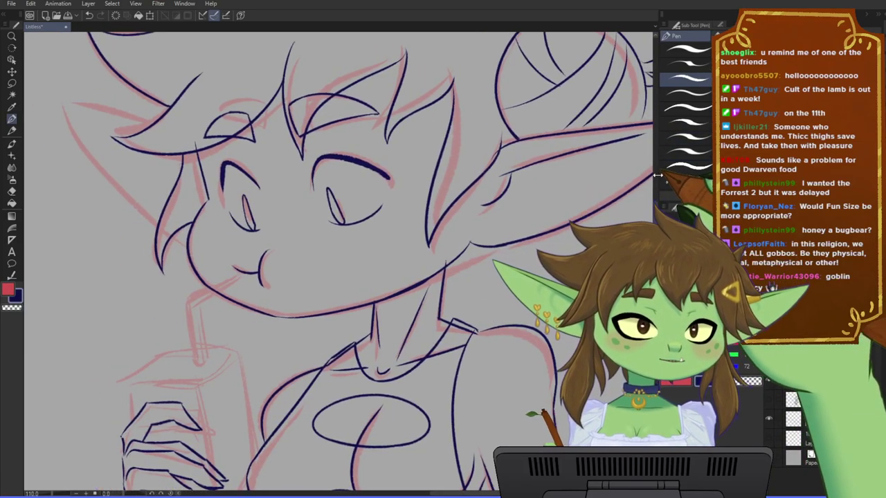
mouse_move(370, 298)
mouse_down()
mouse_move(392, 271)
mouse_move(382, 268)
mouse_up()
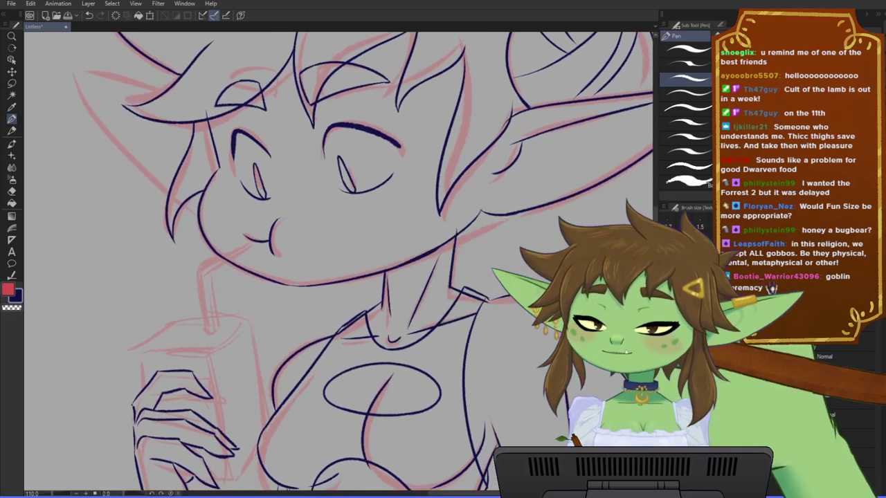
drag(428, 325, 399, 306)
key(ctrl+s)
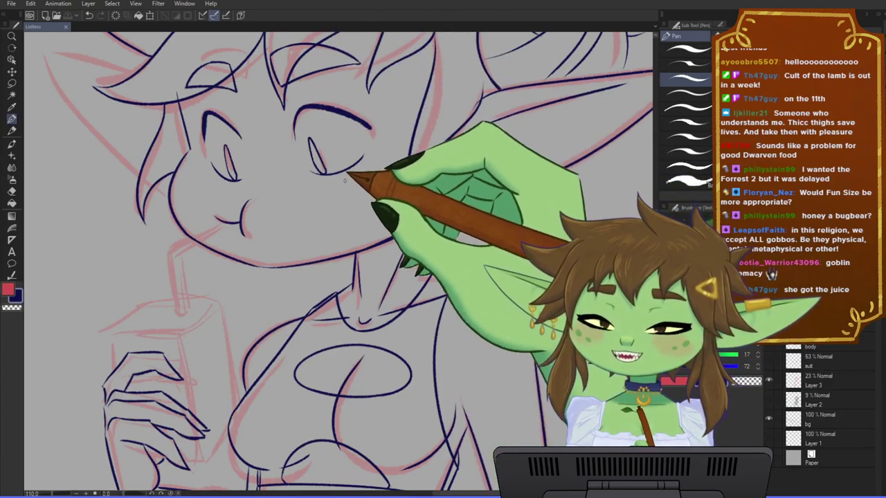
- Ink the carton's side face with its slanted top edge, long outer edge and lower edge beside the fingers
mouse_move(343, 212)
mouse_down()
mouse_move(317, 280)
mouse_move(393, 250)
mouse_up()
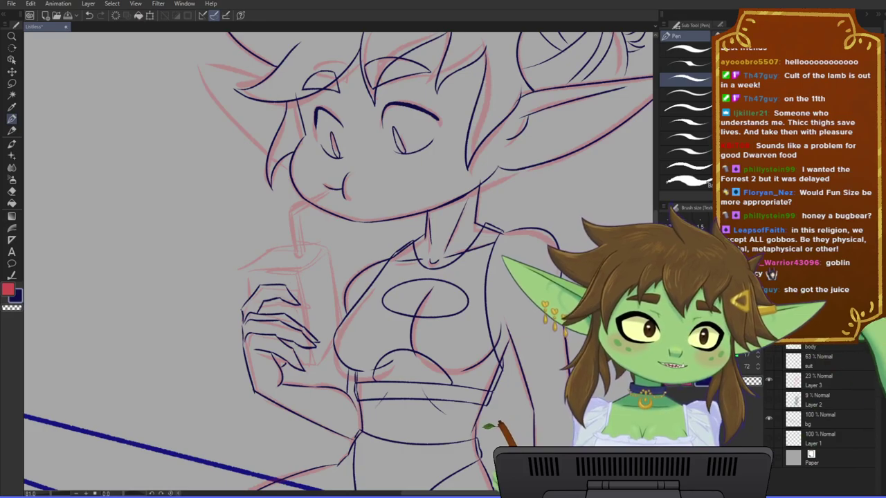
scroll(312, 242, down, 2)
scroll(286, 248, up, 4)
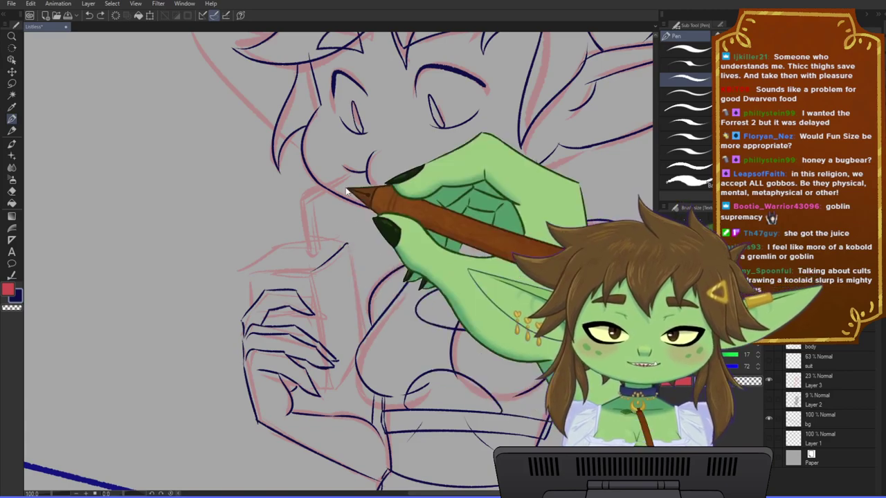
drag(350, 253, 356, 331)
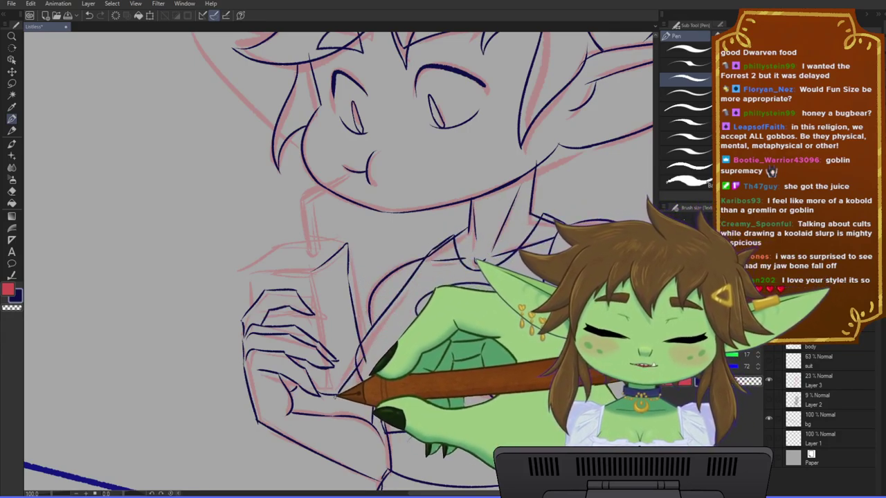
drag(321, 395, 338, 395)
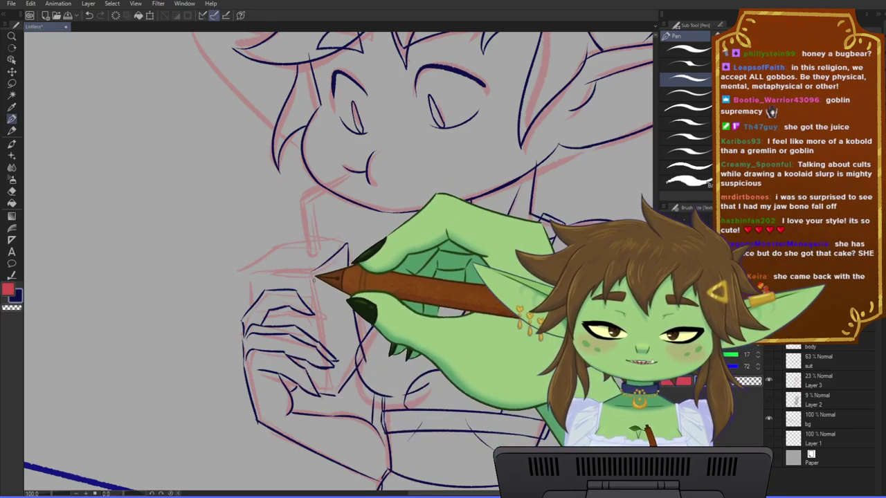
- Ink the carton's remaining top and outer edges and the bent straw up to the mouth, and save
drag(358, 260, 369, 266)
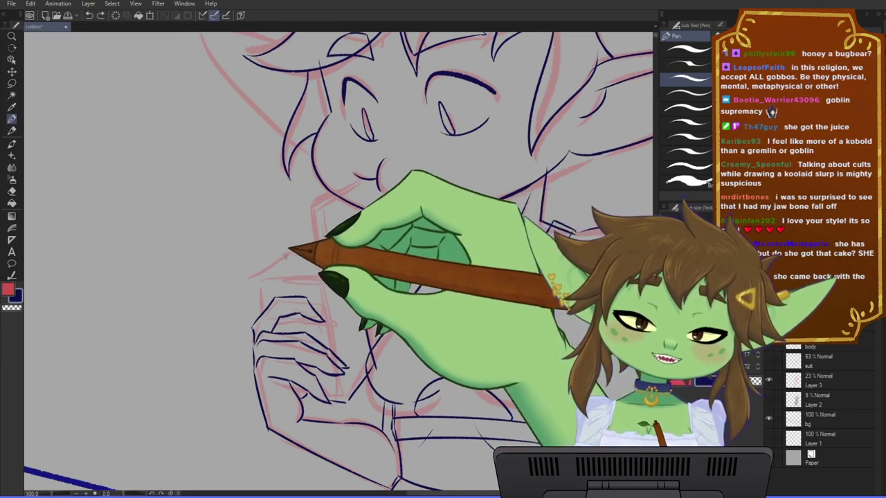
drag(253, 272, 315, 249)
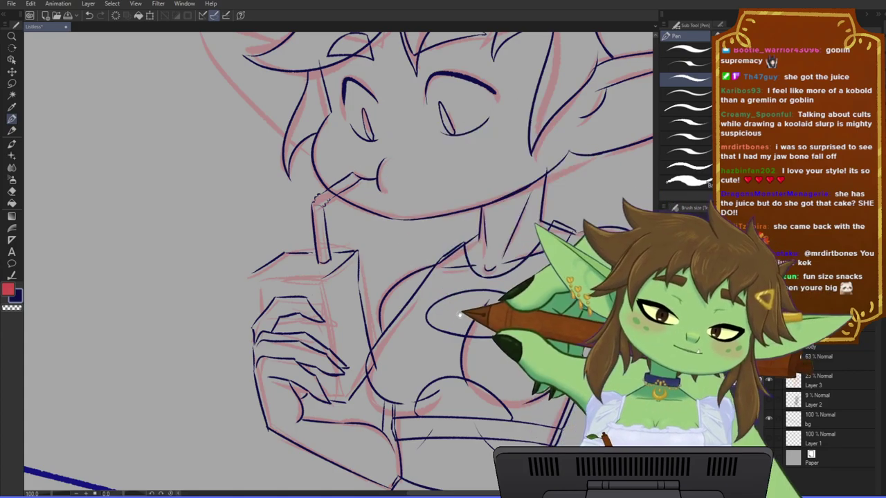
drag(434, 313, 463, 301)
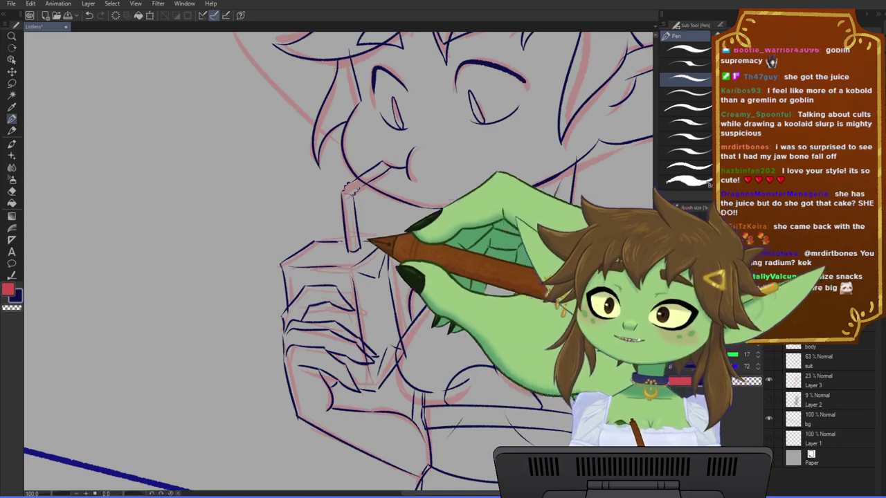
drag(311, 260, 315, 253)
key(ctrl+s)
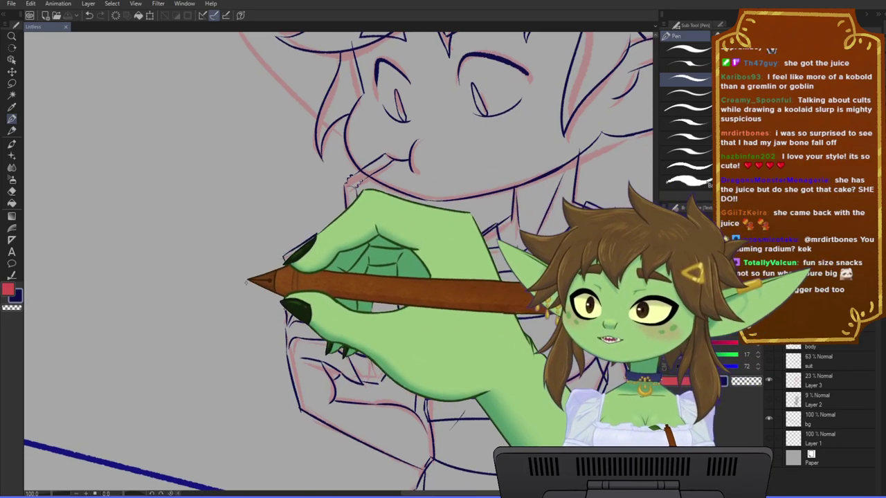
- Examine the inked carton and straw in relation to the whole seated figure
scroll(246, 281, down, 3)
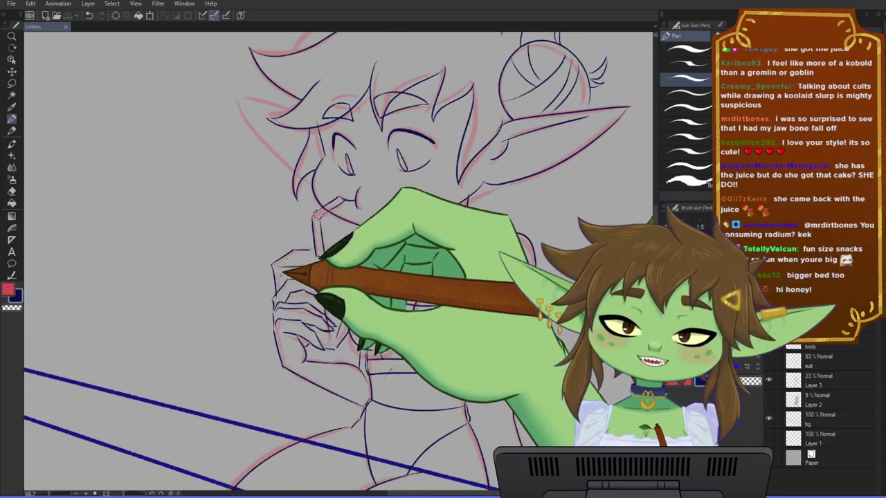
drag(416, 190, 445, 199)
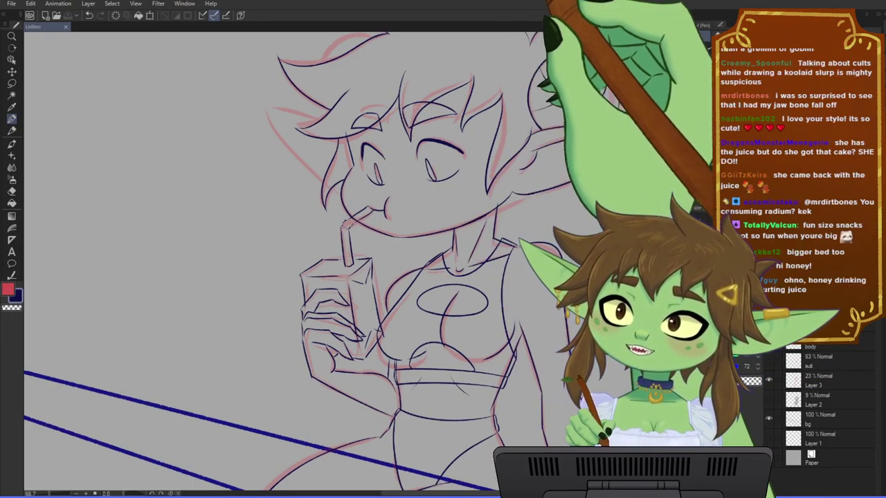
scroll(450, 156, down, 3)
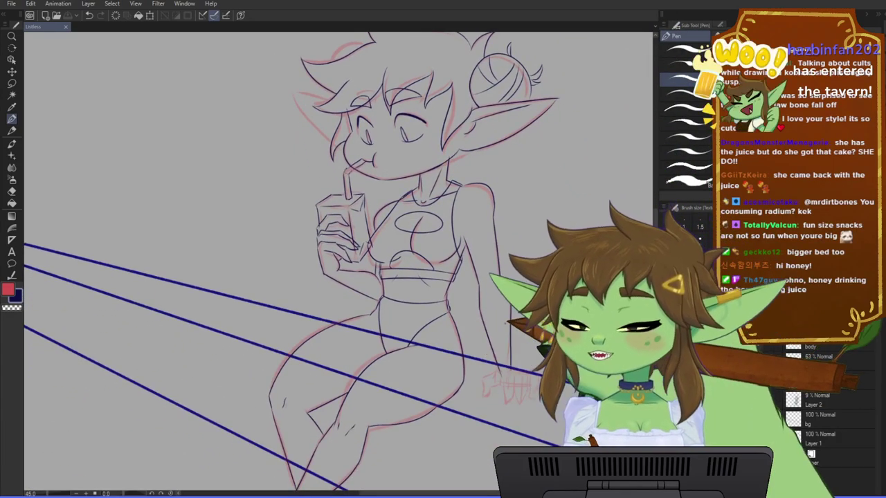
scroll(464, 349, up, 2)
scroll(456, 351, up, 2)
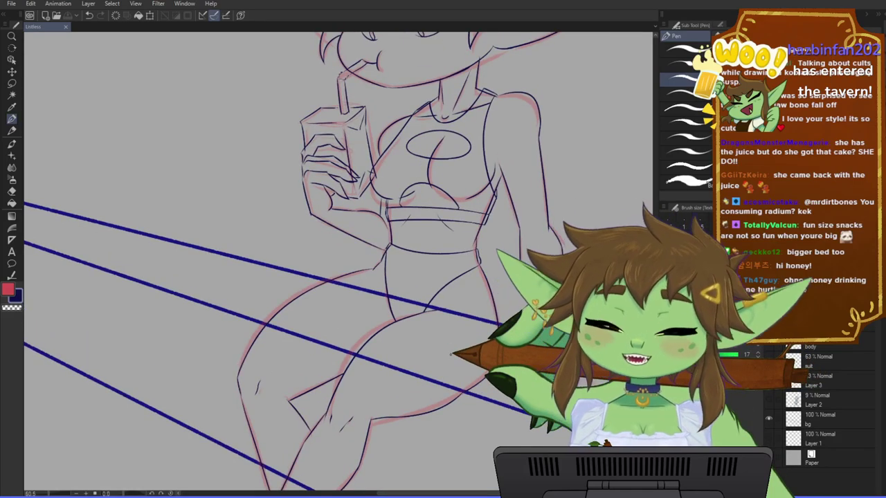
scroll(451, 354, up, 1)
drag(509, 305, 468, 316)
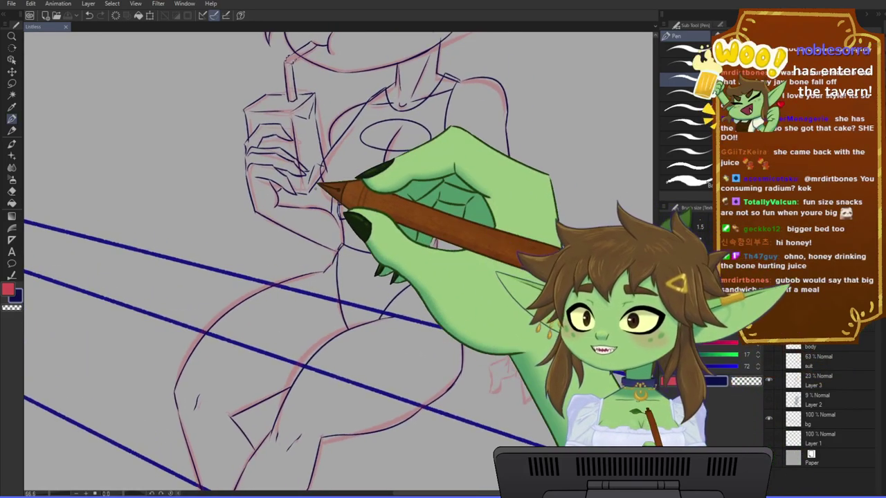
scroll(352, 196, up, 2)
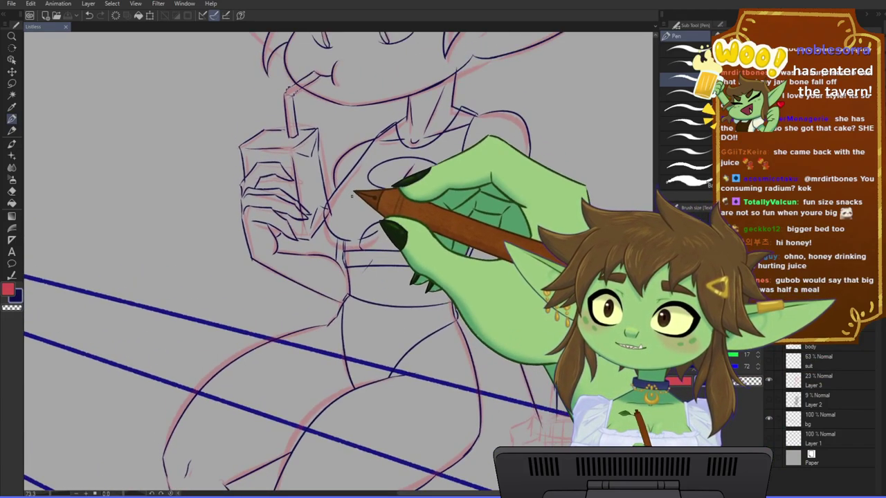
scroll(351, 195, down, 2)
scroll(355, 194, up, 3)
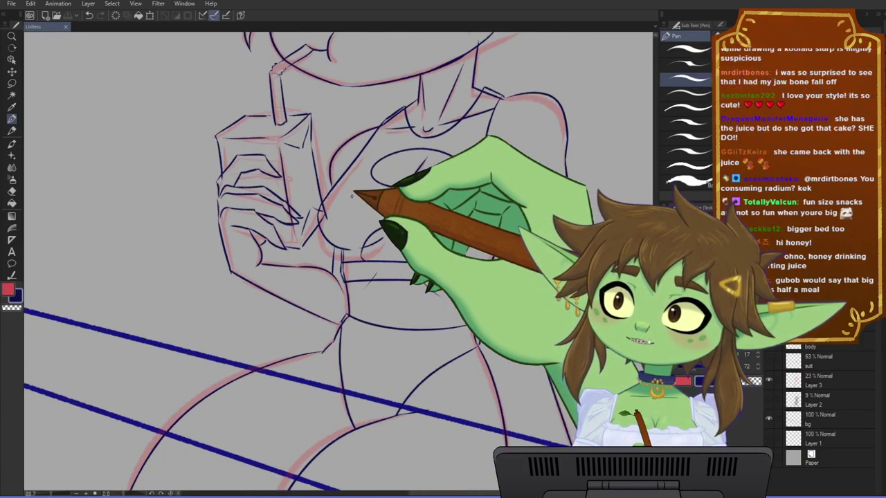
scroll(354, 189, up, 1)
scroll(355, 184, down, 2)
- Examine the carton's edges, straw and gripping fingers up close against the face and torso
drag(346, 134, 362, 194)
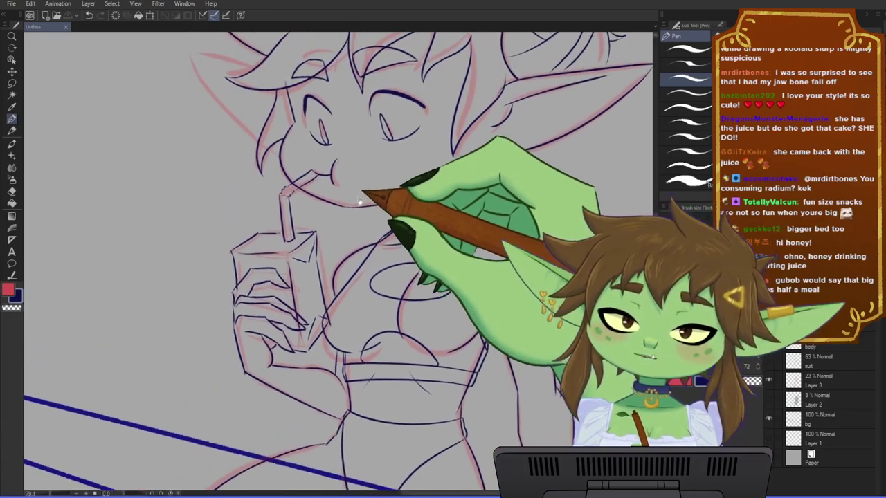
scroll(362, 195, up, 2)
scroll(287, 247, up, 1)
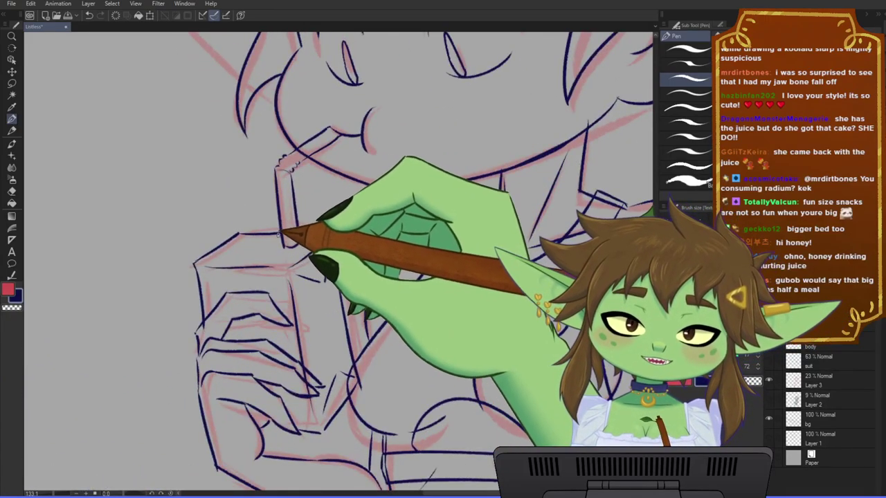
scroll(305, 228, down, 1)
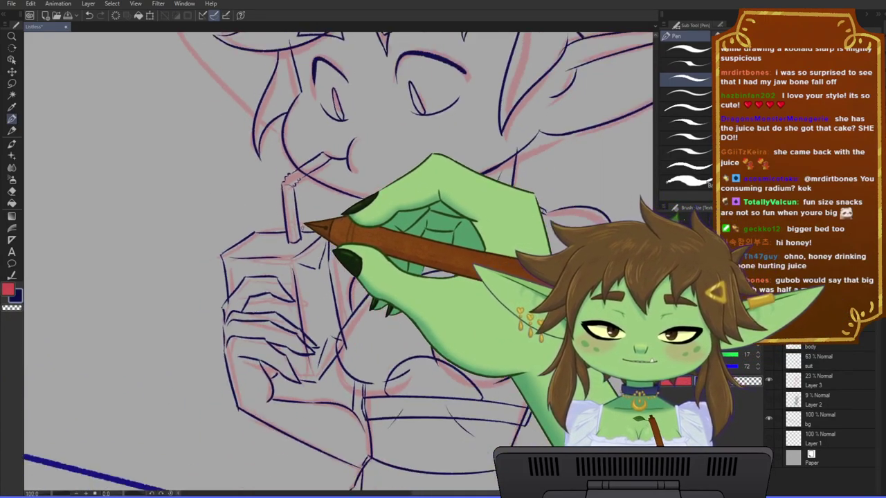
drag(364, 301, 356, 283)
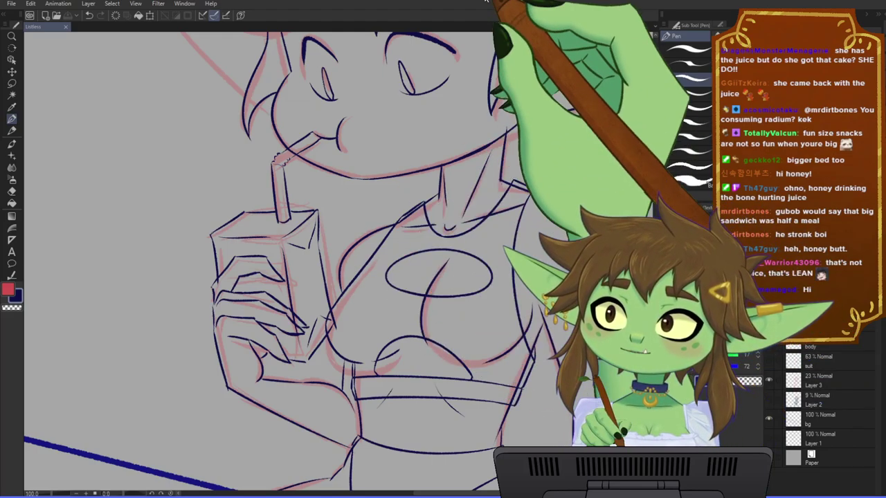
scroll(263, 222, down, 2)
scroll(282, 293, up, 5)
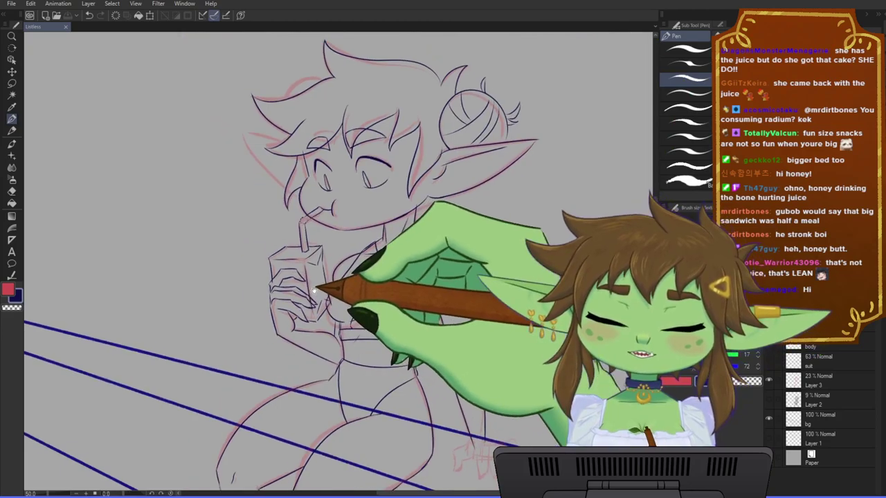
scroll(269, 276, up, 2)
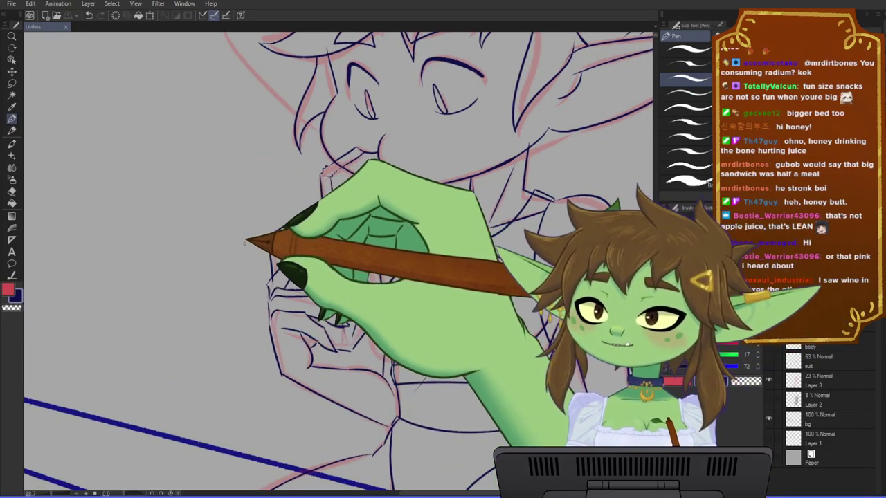
scroll(254, 238, down, 1)
drag(262, 291, 265, 256)
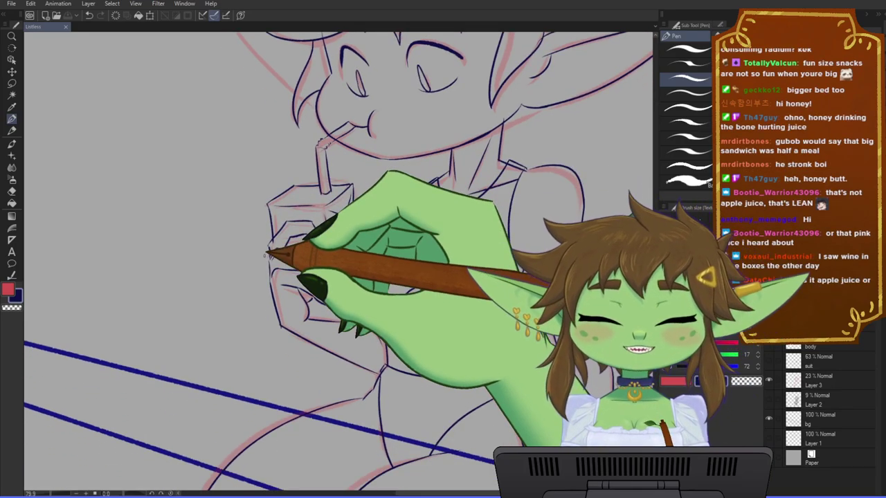
drag(402, 181, 382, 201)
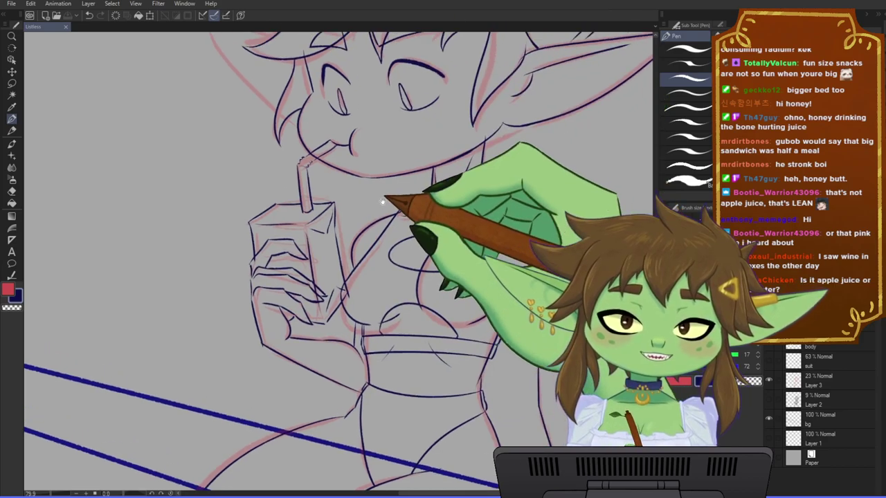
- Hide the carton and straw line art to compare the figure without it, and show it again
scroll(323, 237, down, 5)
drag(441, 185, 366, 240)
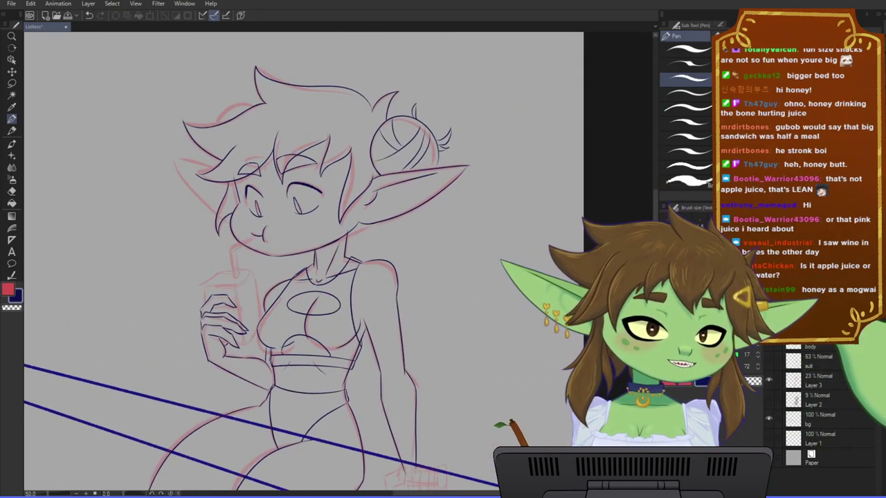
drag(339, 316, 401, 237)
scroll(324, 257, up, 5)
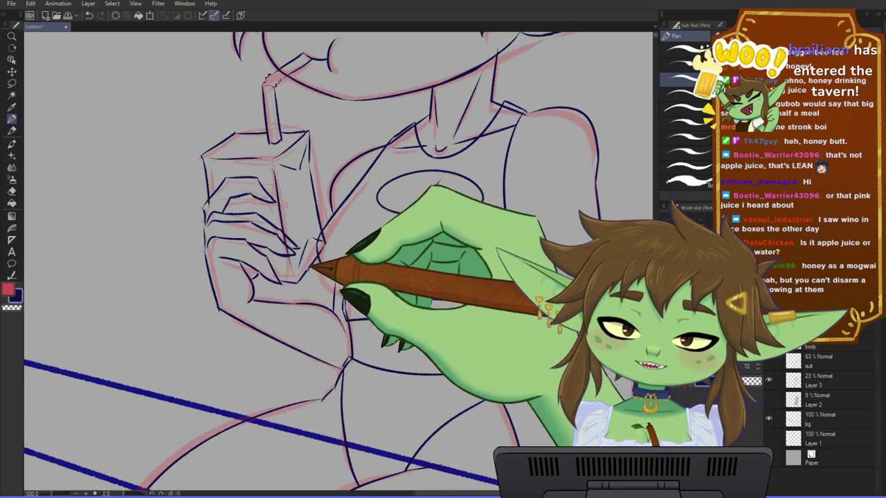
- Examine the inked carton, hand and torso up close, and review them together with the face, ears and hair bun
scroll(315, 237, down, 2)
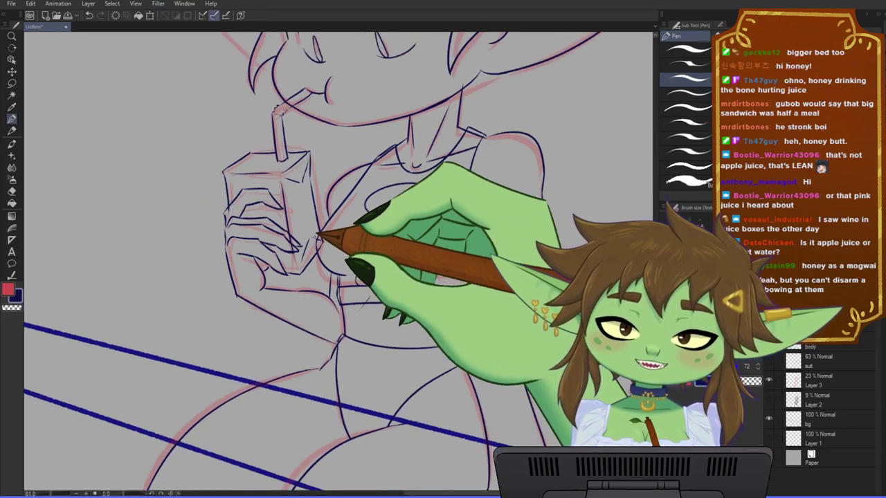
scroll(315, 237, up, 1)
scroll(315, 237, up, 1)
drag(326, 223, 350, 238)
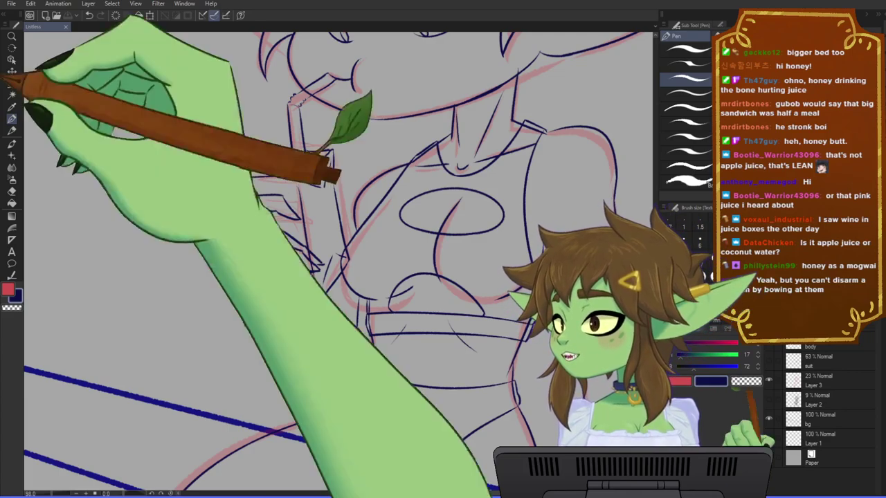
scroll(311, 263, down, 2)
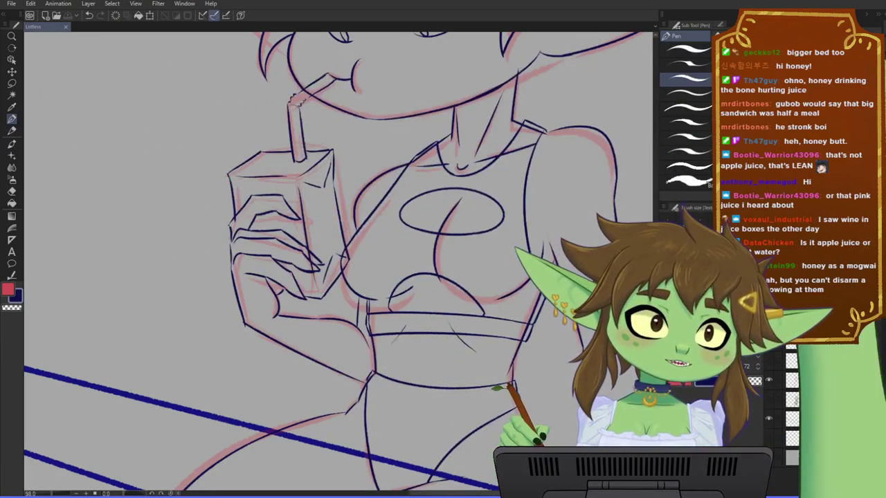
scroll(312, 263, up, 2)
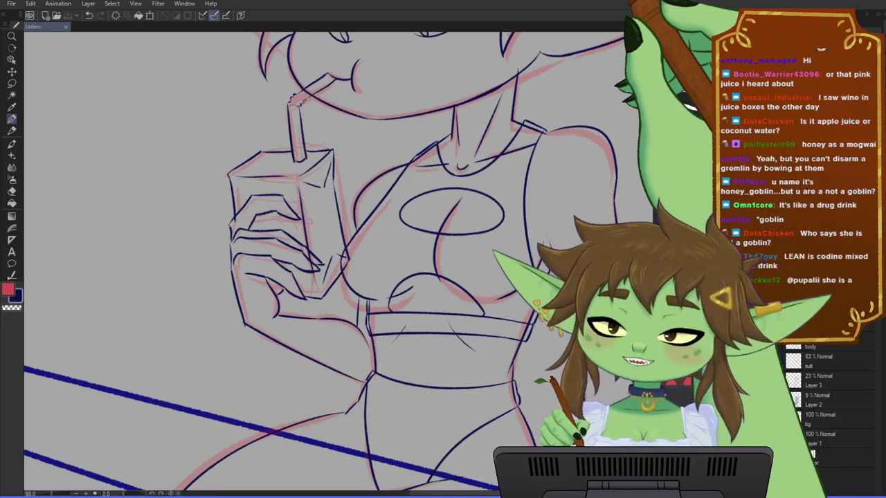
scroll(340, 222, down, 1)
drag(332, 322, 350, 317)
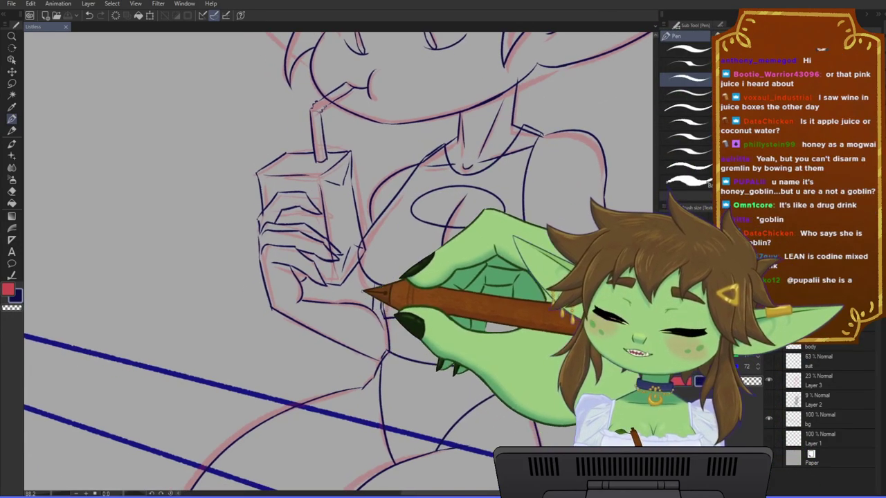
scroll(366, 284, up, 2)
scroll(375, 236, down, 2)
mouse_move(362, 186)
mouse_down()
mouse_move(375, 250)
mouse_move(367, 255)
mouse_up()
scroll(378, 241, down, 1)
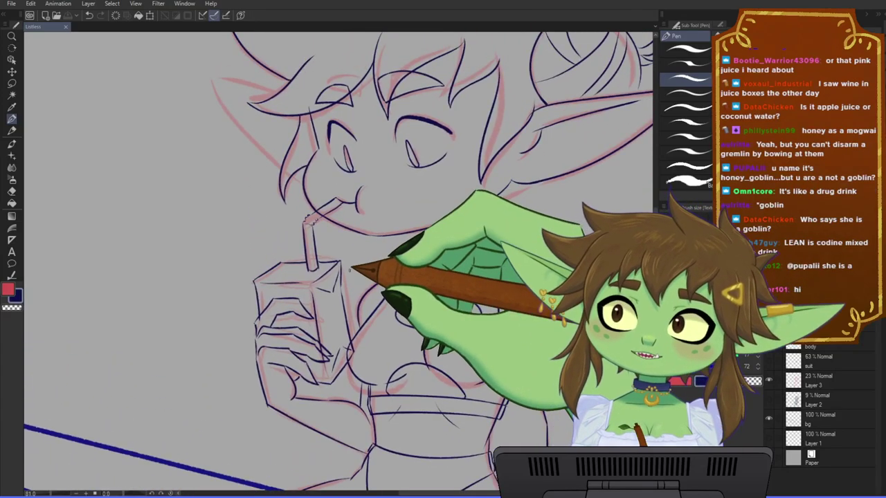
drag(427, 242, 378, 270)
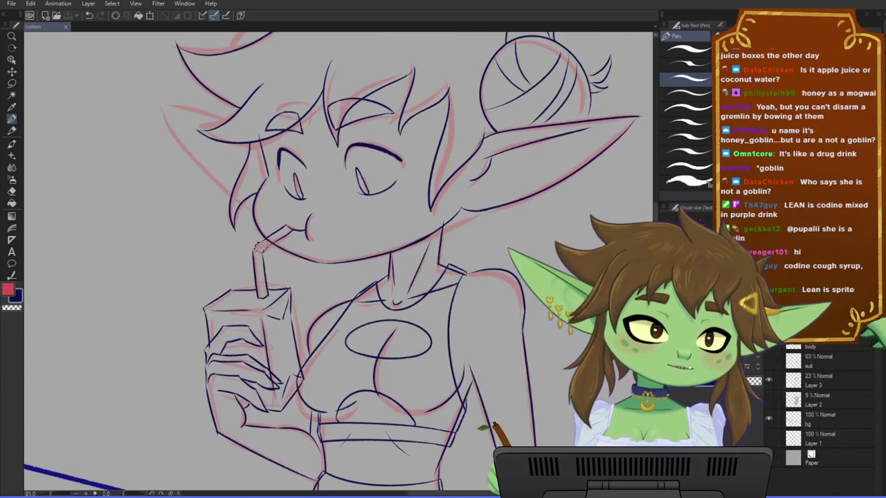
scroll(449, 279, down, 3)
drag(497, 255, 475, 264)
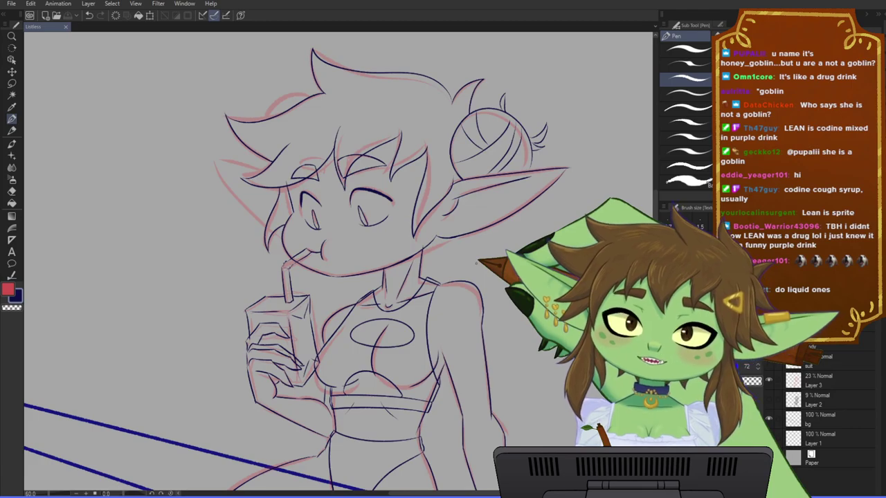
- Examine the line art of the face, hair, straw and juice box up close against the rough sketch
scroll(305, 222, up, 1)
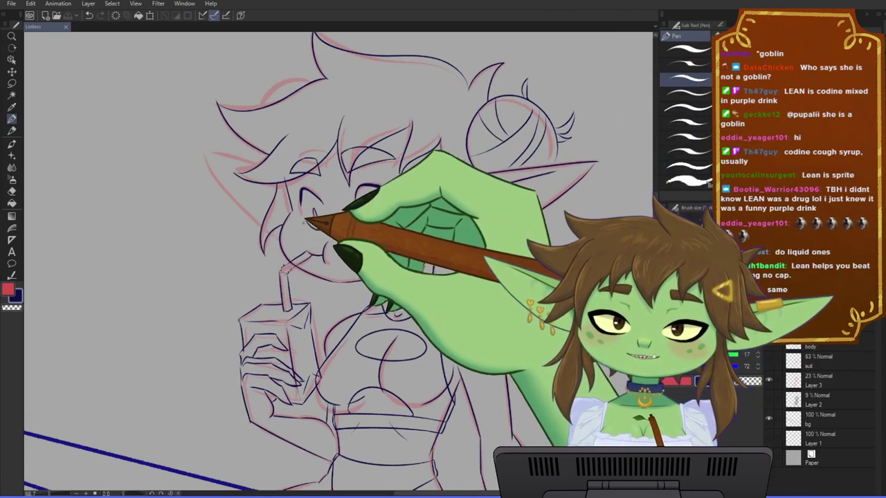
scroll(308, 224, up, 2)
drag(379, 231, 358, 244)
scroll(362, 250, up, 3)
scroll(378, 247, down, 2)
scroll(360, 194, up, 1)
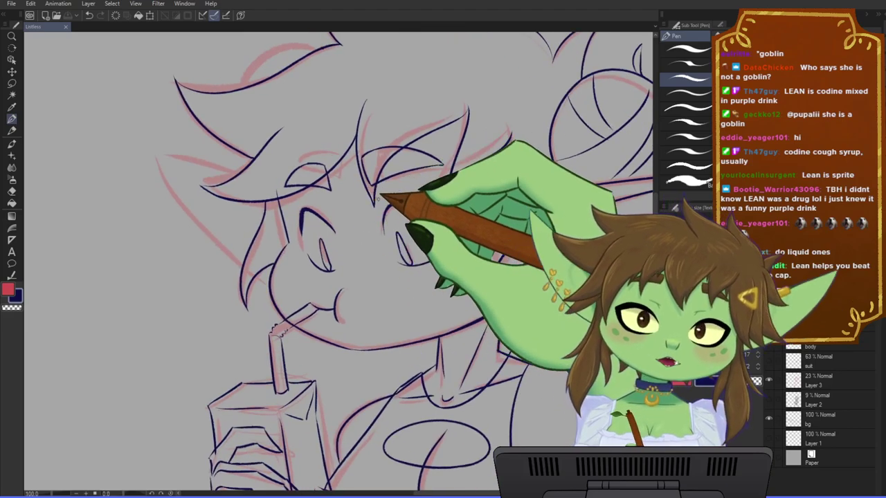
drag(402, 211, 429, 218)
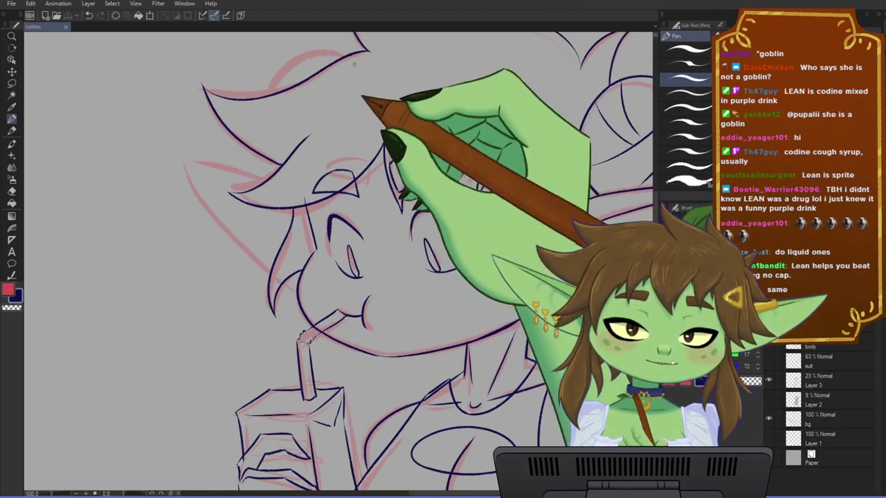
drag(356, 225, 339, 232)
drag(403, 315, 325, 294)
scroll(333, 288, down, 2)
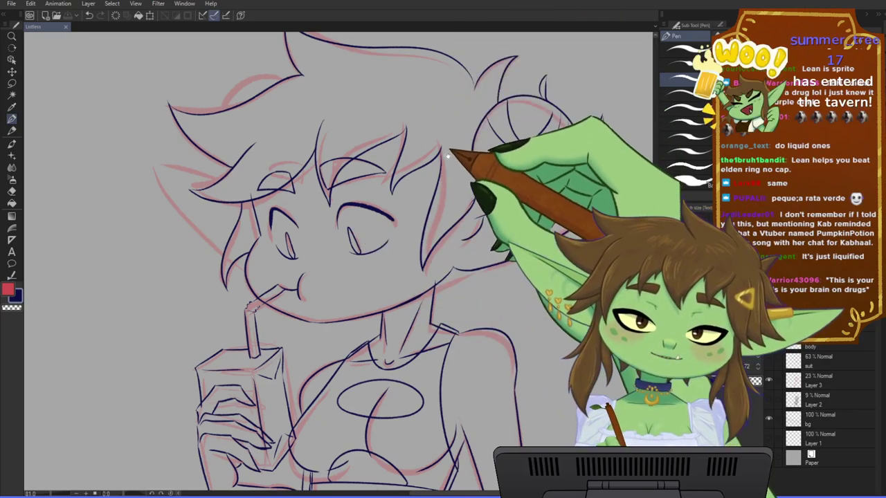
- Hide the juice box and straw line art to check the face and hand without it, and show it again
drag(450, 151, 433, 162)
click(769, 322)
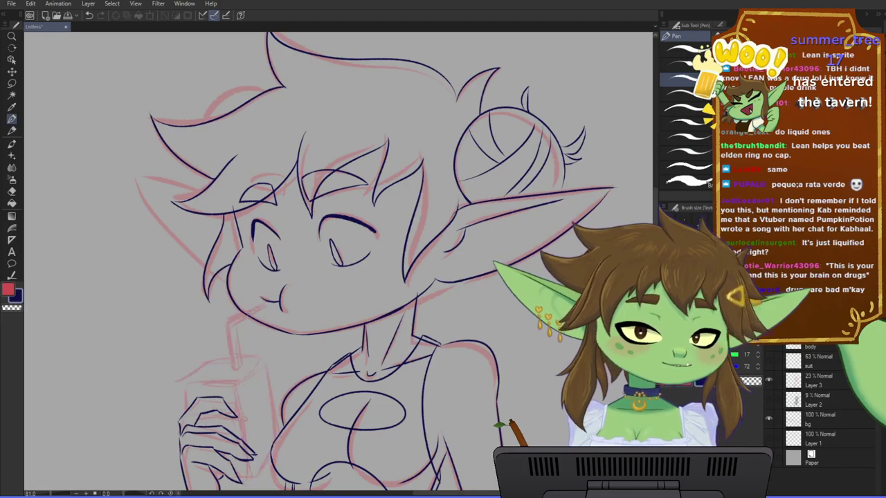
drag(429, 364, 466, 313)
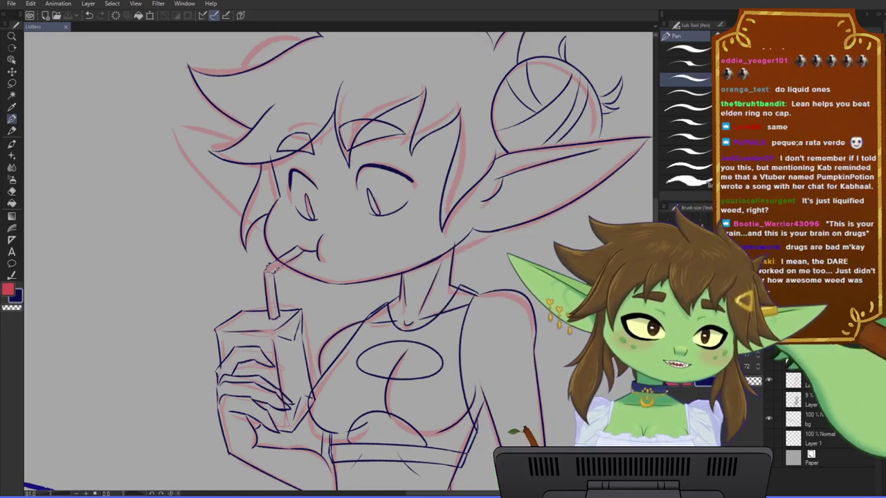
drag(429, 368, 439, 346)
- Draw the small ridges on the bend of the drinking straw below the character's mouth
scroll(411, 395, up, 1)
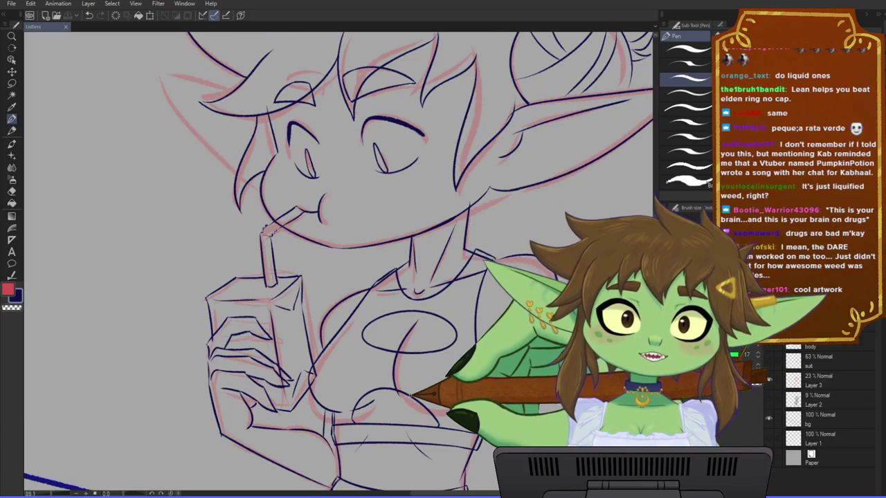
drag(421, 380, 447, 414)
scroll(341, 259, down, 1)
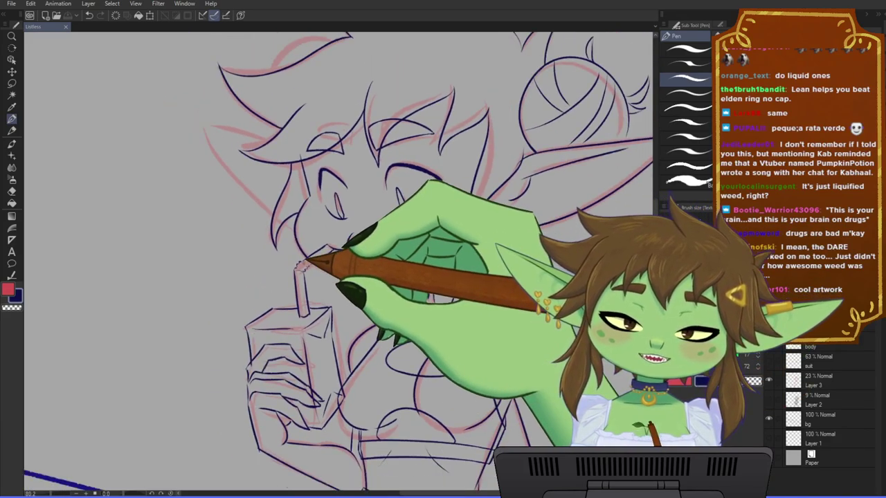
scroll(305, 261, up, 2)
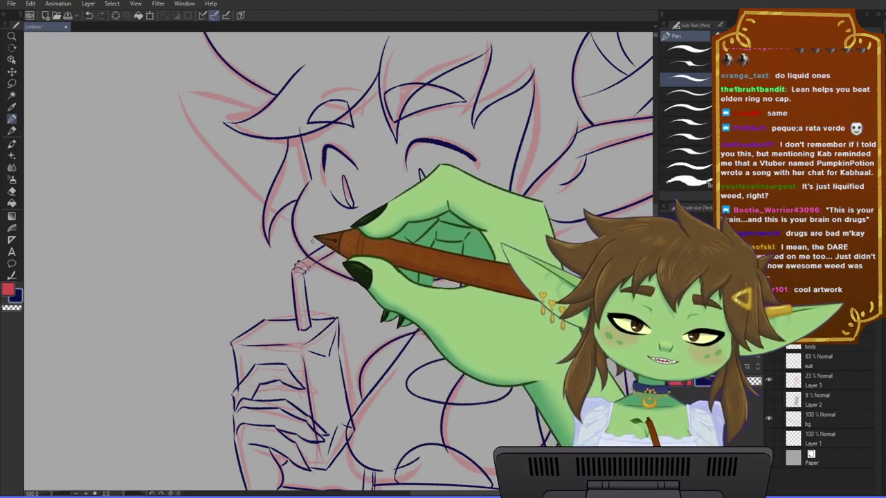
scroll(309, 241, down, 3)
drag(396, 244, 409, 226)
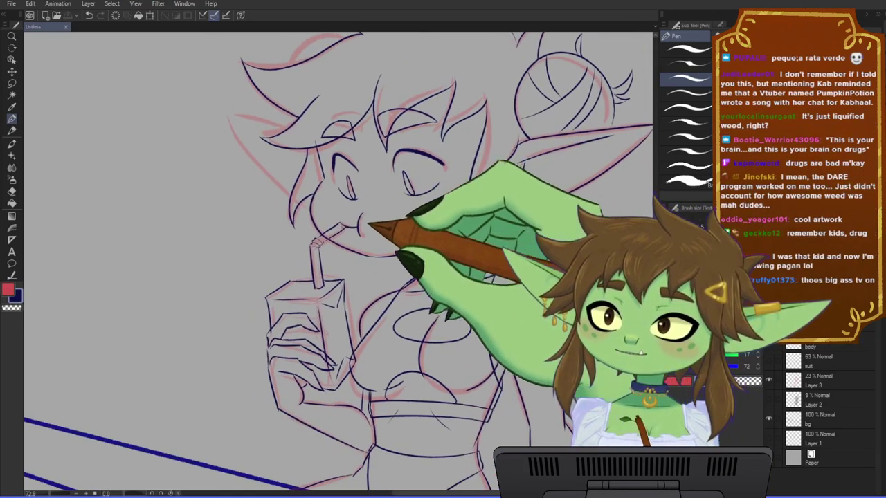
- Examine the resting arm and the rough sketch of the hand that still lacks line art
scroll(275, 225, down, 2)
scroll(273, 220, down, 2)
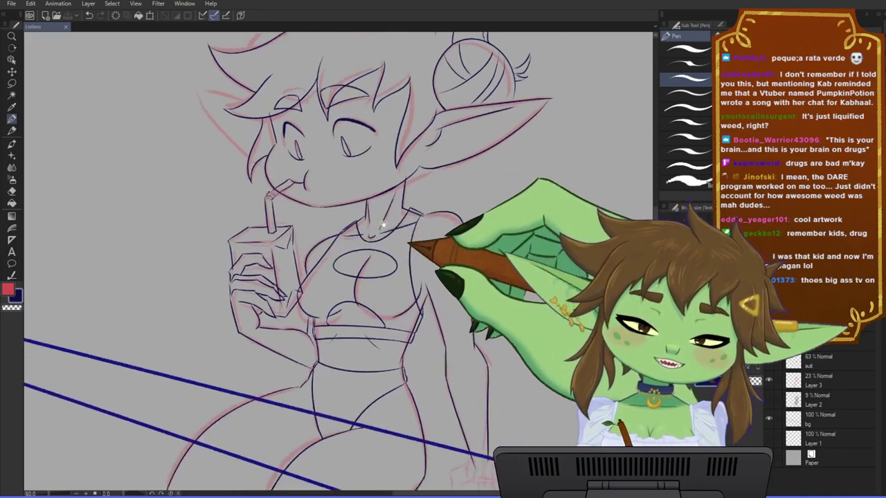
scroll(412, 339, up, 3)
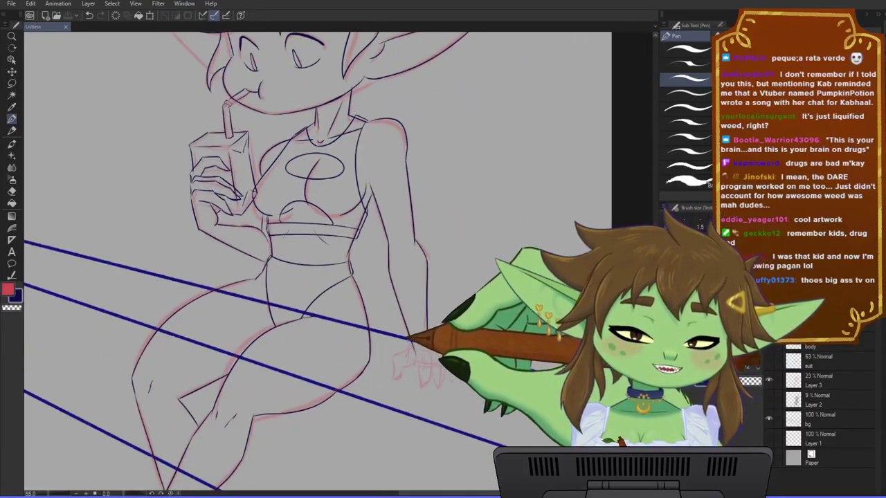
scroll(407, 334, up, 4)
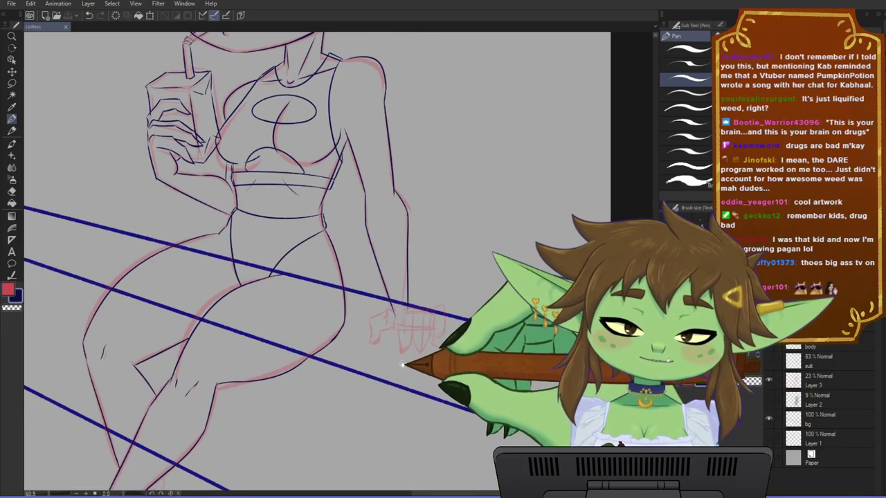
drag(407, 333, 399, 341)
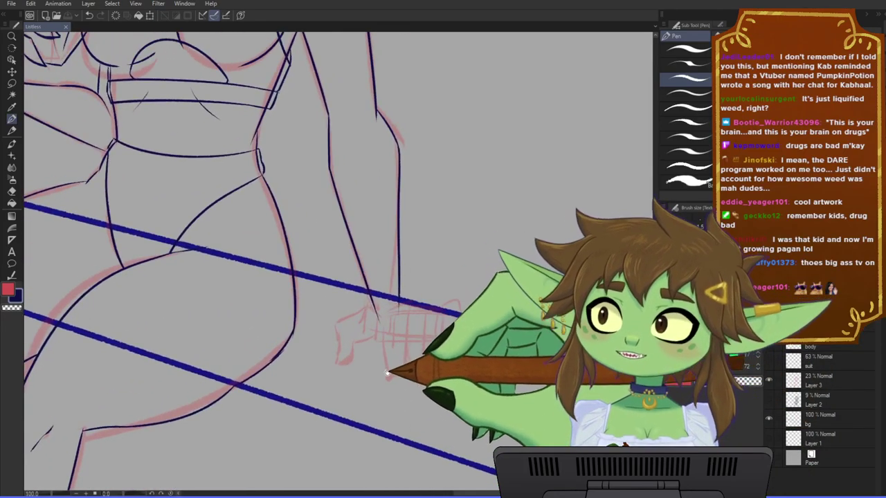
drag(387, 373, 394, 358)
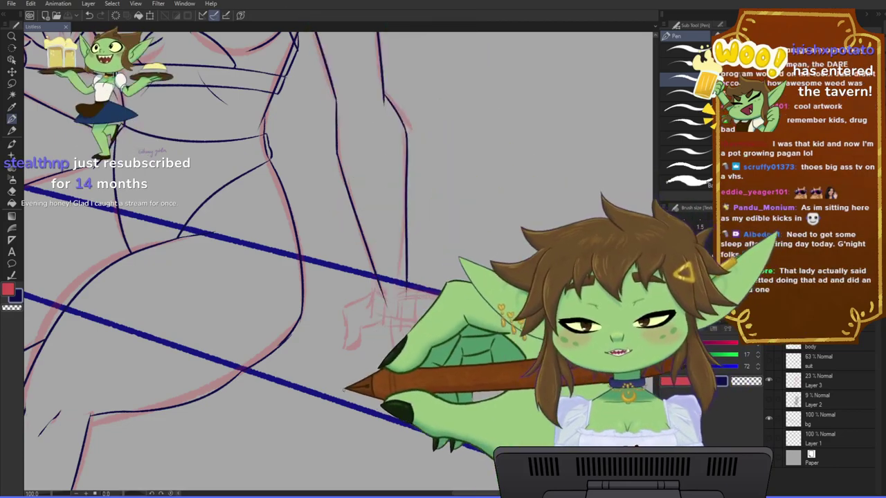
drag(356, 396, 379, 392)
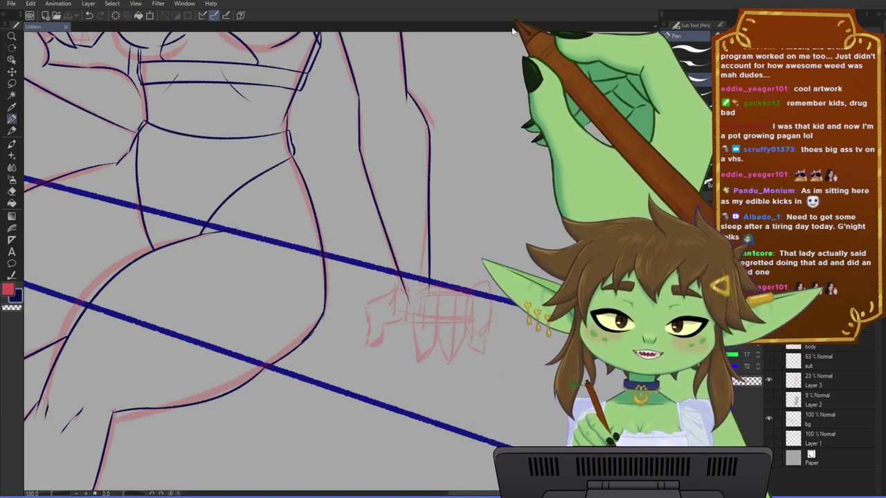
scroll(357, 289, down, 3)
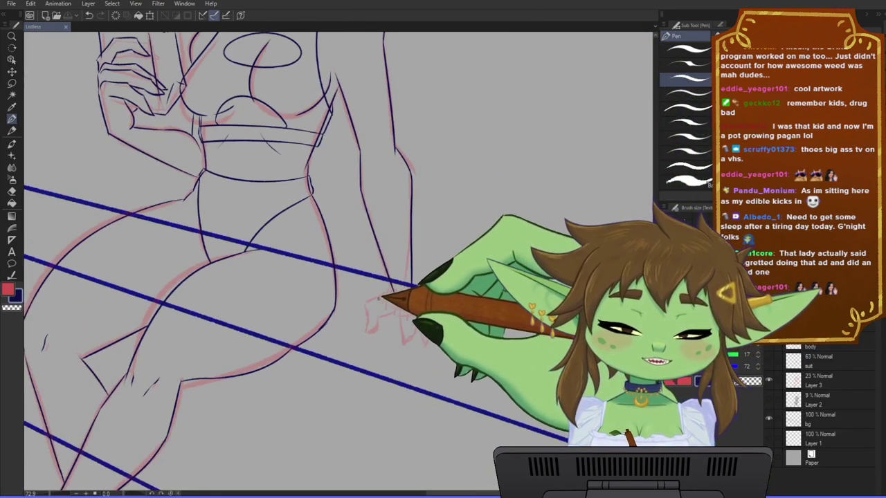
mouse_move(359, 292)
mouse_down()
mouse_move(443, 325)
mouse_move(495, 332)
mouse_up()
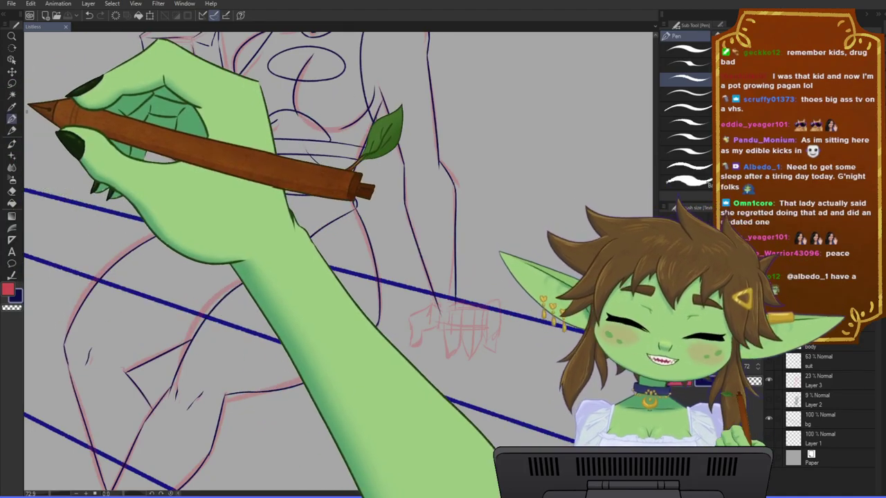
- Examine the line art of the torso, top band, waist and hips against the red sketch
key(ctrl+minus)
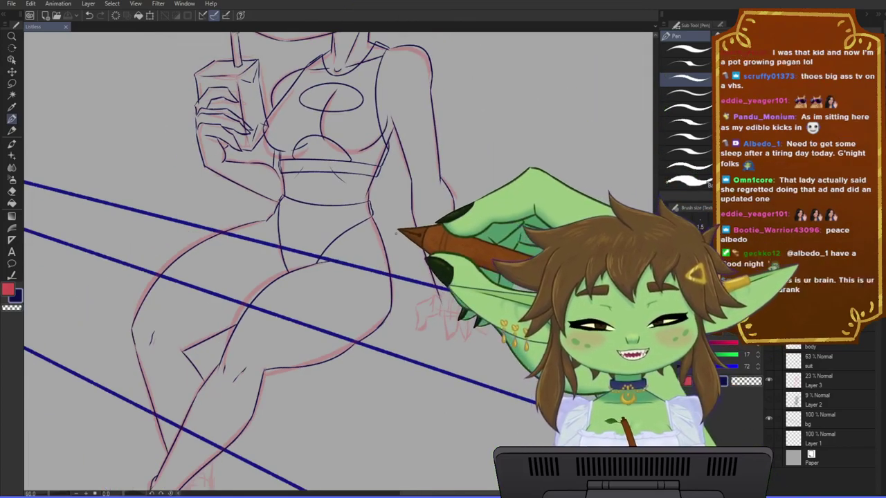
mouse_move(401, 233)
mouse_down()
mouse_move(401, 211)
mouse_move(370, 260)
mouse_up()
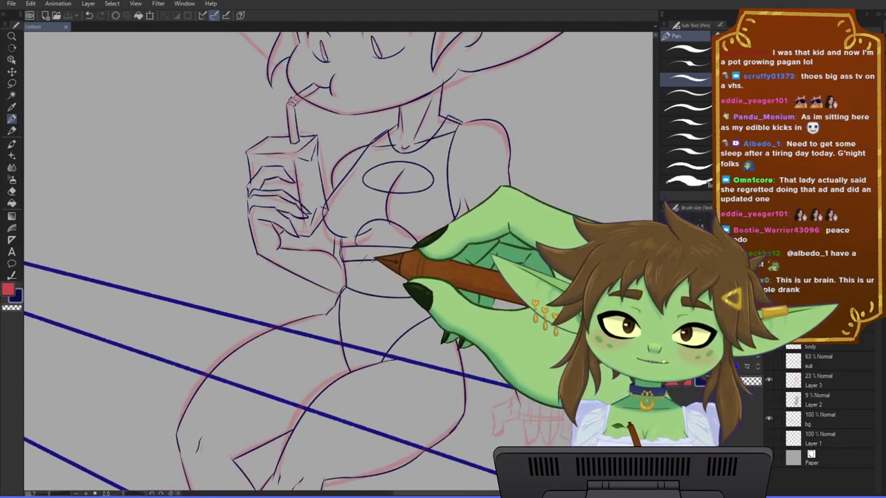
key(ctrl+plus)
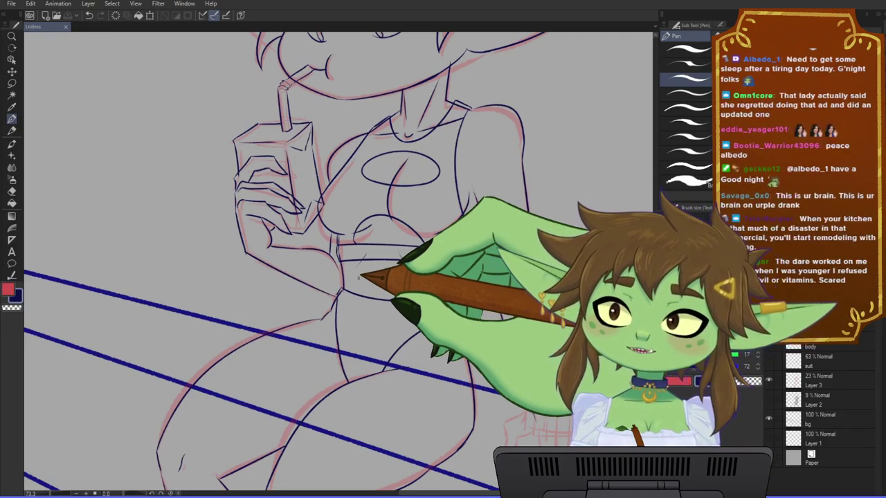
key(ctrl+plus)
key(ctrl+plus)
key(ctrl+plus)
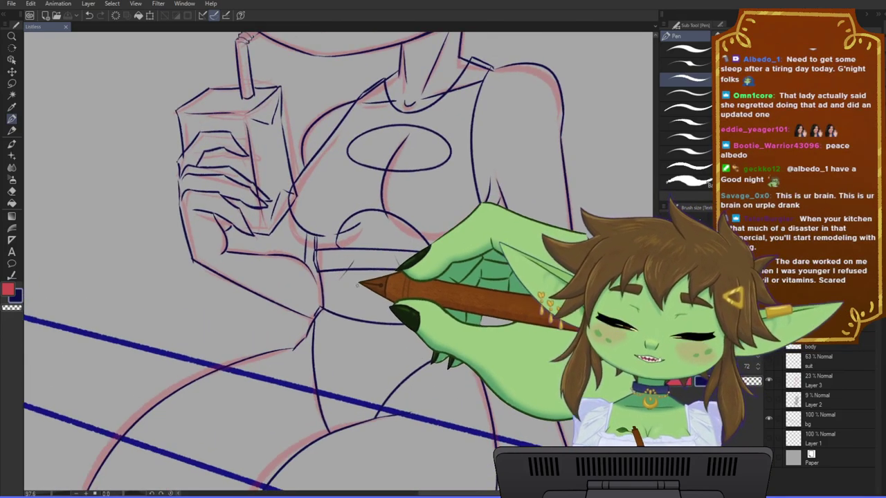
drag(372, 297, 368, 298)
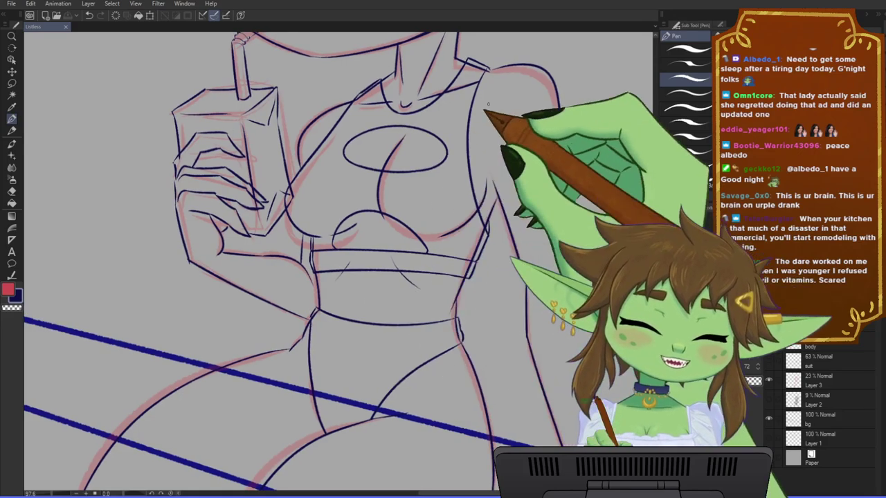
scroll(319, 248, down, 1)
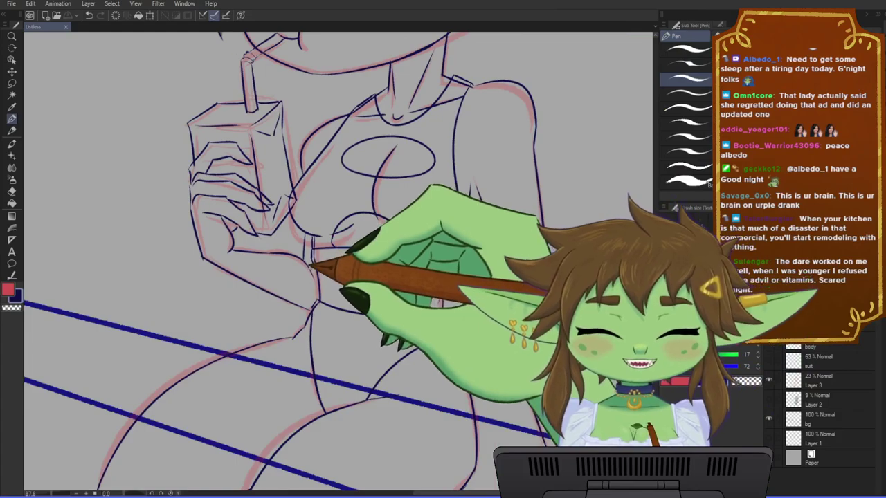
scroll(420, 245, up, 3)
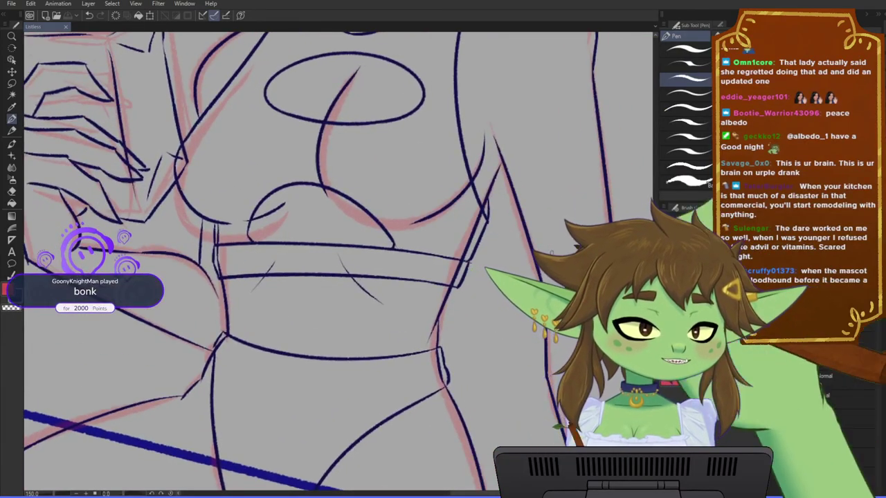
scroll(416, 256, down, 1)
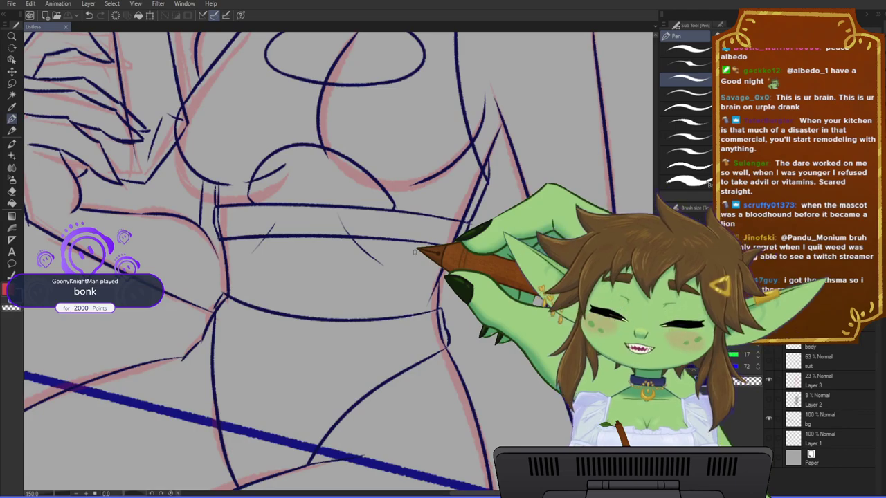
drag(406, 284, 459, 240)
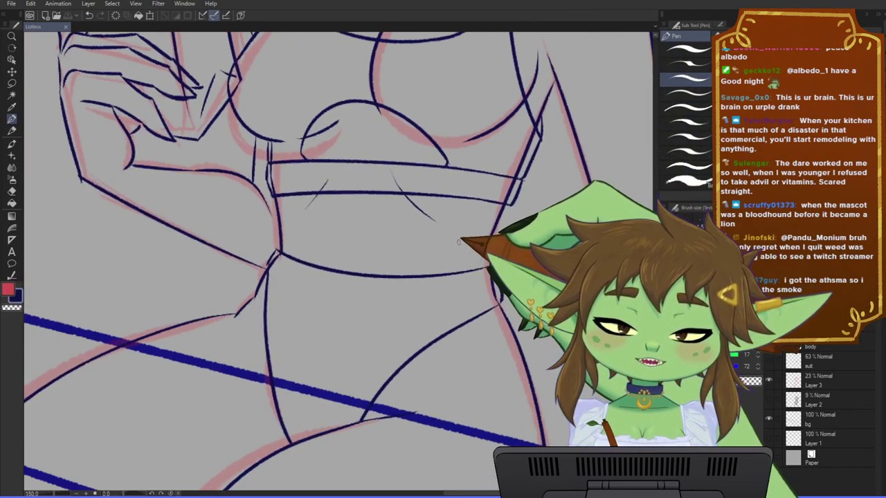
scroll(429, 230, down, 1)
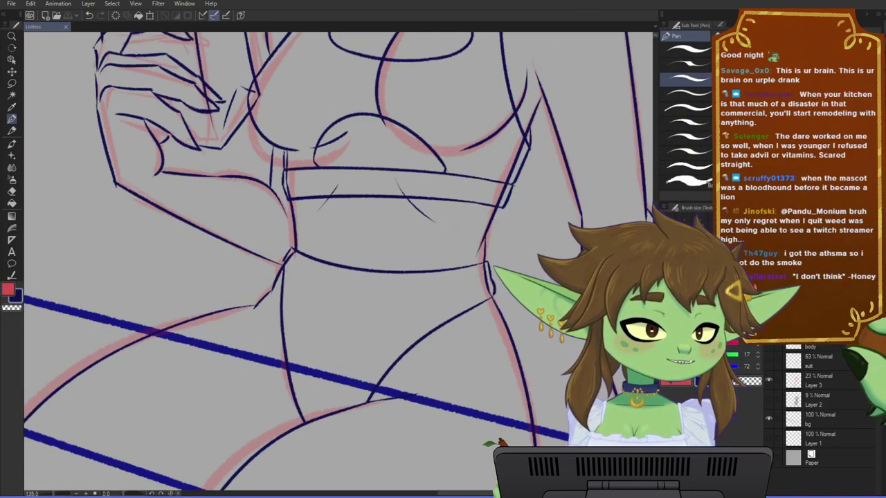
drag(449, 400, 441, 380)
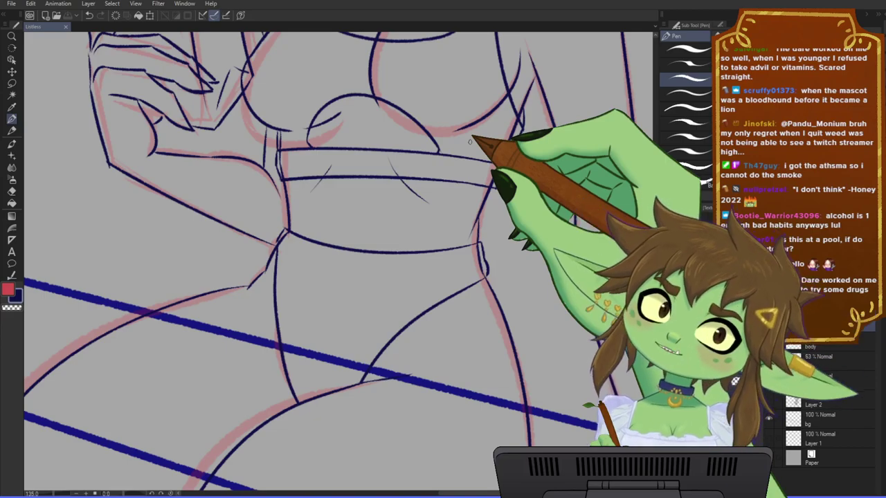
- Review the whole seated figure against the background lines, including the face, drink and holding hand
scroll(222, 214, down, 5)
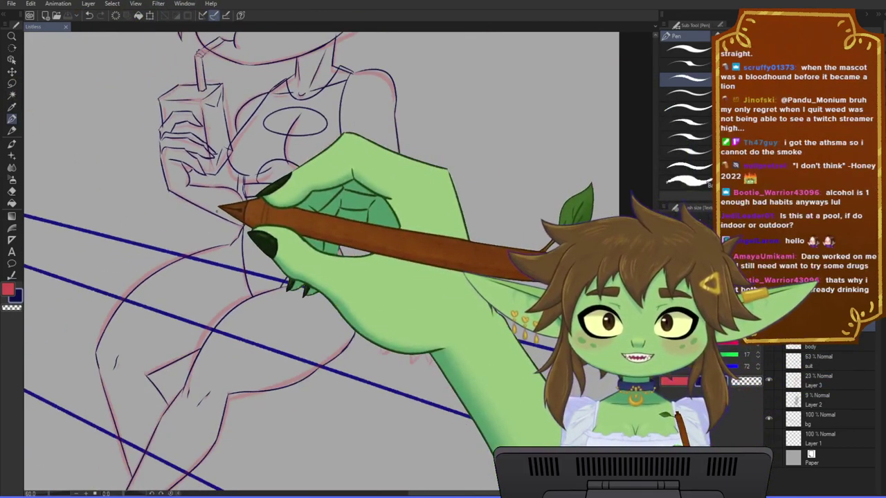
scroll(234, 218, down, 2)
drag(244, 223, 340, 238)
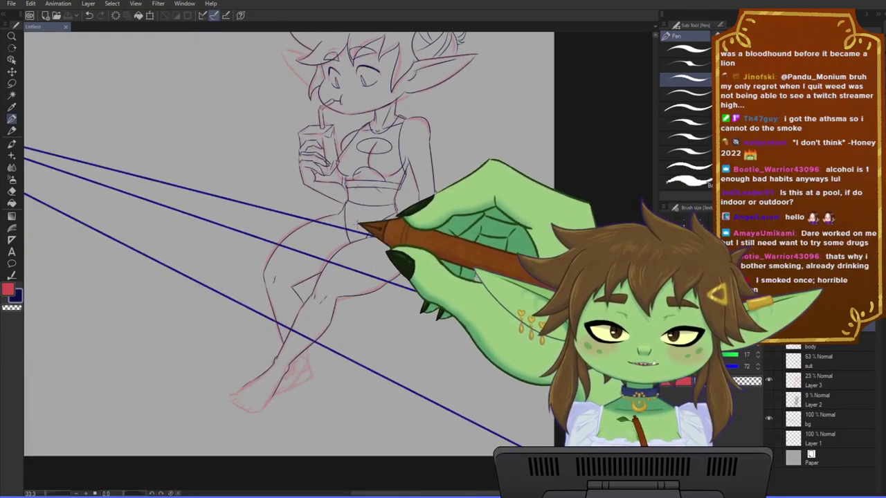
scroll(363, 208, up, 2)
drag(390, 168, 358, 291)
scroll(334, 186, up, 2)
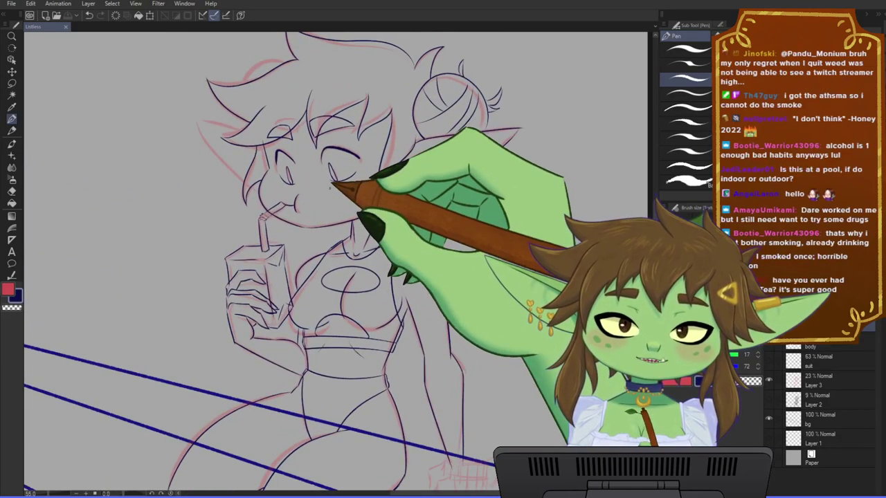
scroll(335, 186, down, 1)
drag(554, 276, 497, 201)
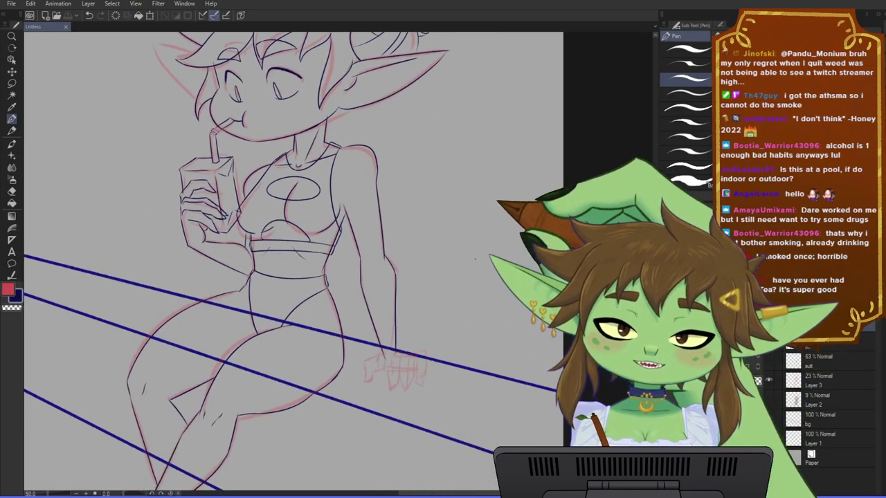
scroll(424, 361, up, 4)
drag(421, 361, 546, 435)
scroll(156, 282, up, 2)
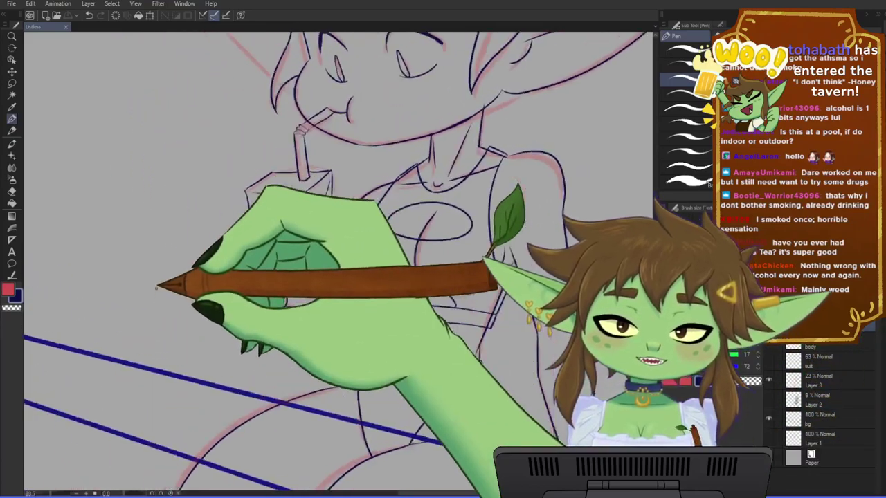
drag(159, 287, 234, 336)
scroll(296, 323, down, 1)
scroll(315, 332, up, 2)
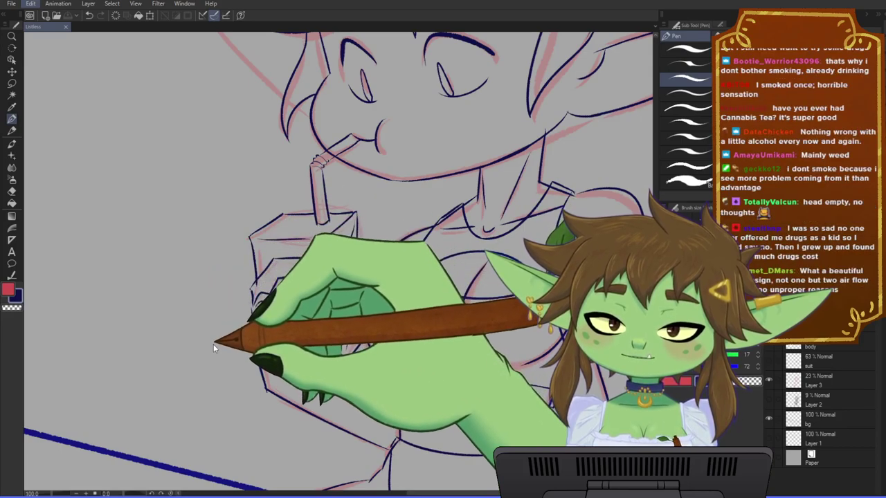
- Mesh-warp the line art of the hand gripping the juice box to reshape its fingers, and save the drawing
click(213, 344)
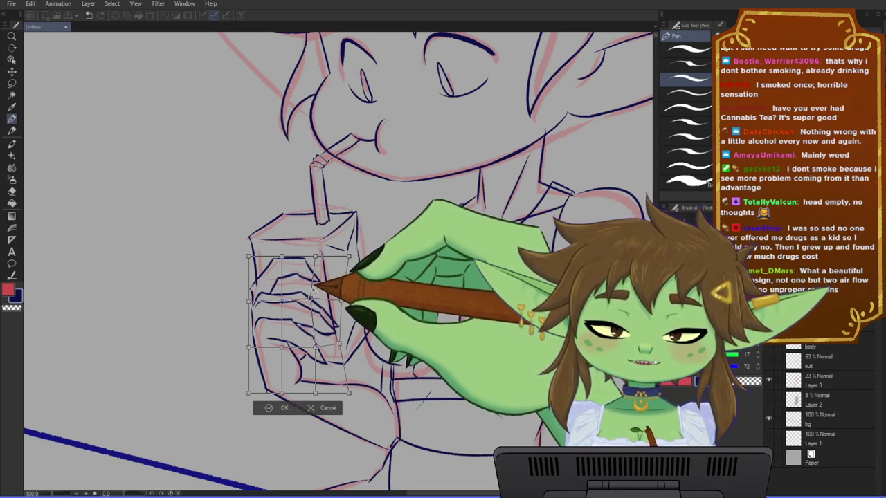
drag(282, 301, 281, 299)
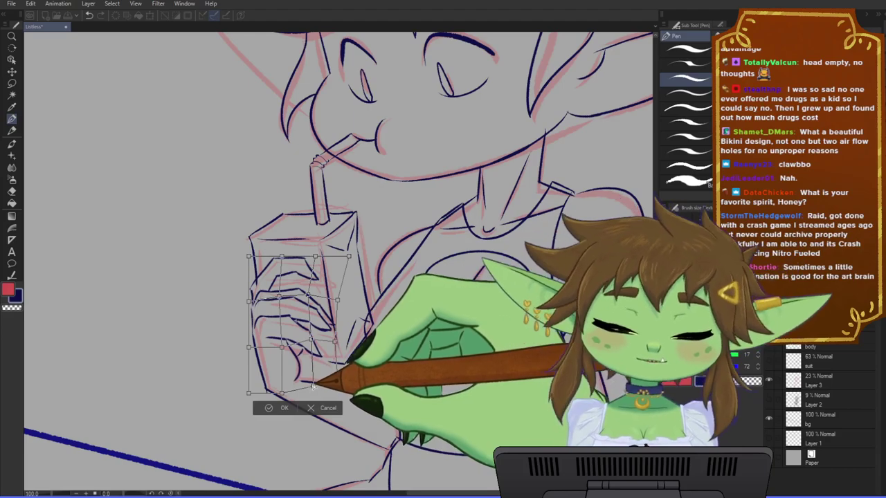
key(Return)
scroll(325, 289, down, 6)
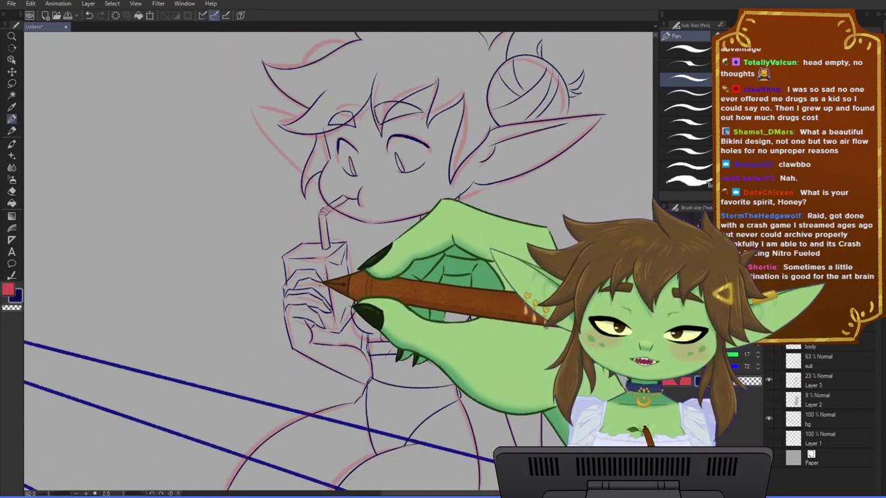
scroll(331, 296, up, 2)
drag(330, 296, 329, 308)
key(ctrl+s)
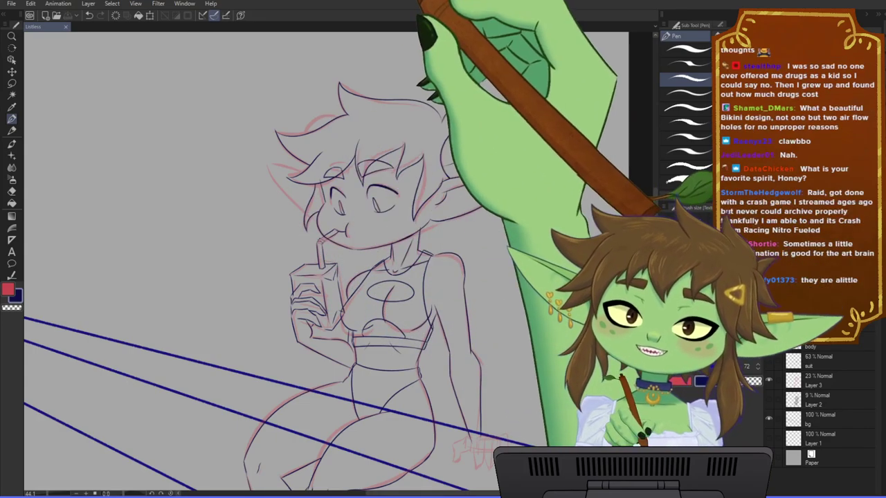
- Examine the line art of the head, drink, chest and shoulders against the red sketch
key(ctrl+minus)
key(ctrl+plus)
key(ctrl+plus)
key(ctrl+plus)
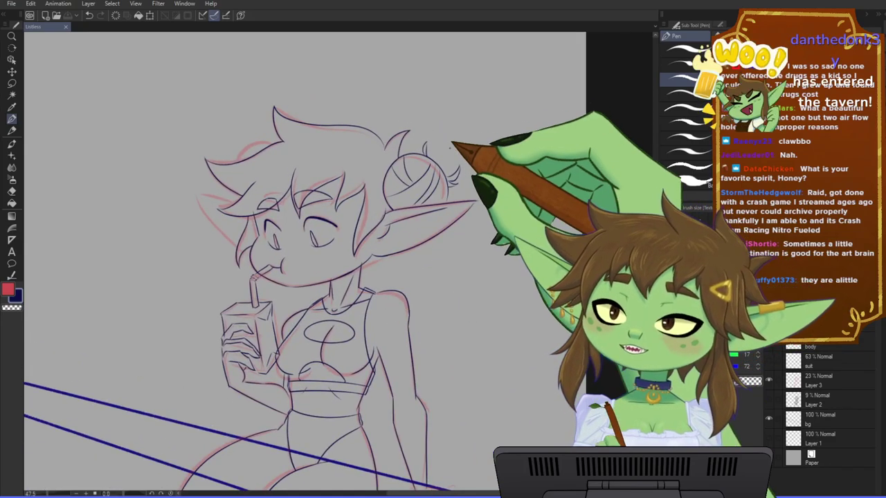
scroll(326, 293, up, 3)
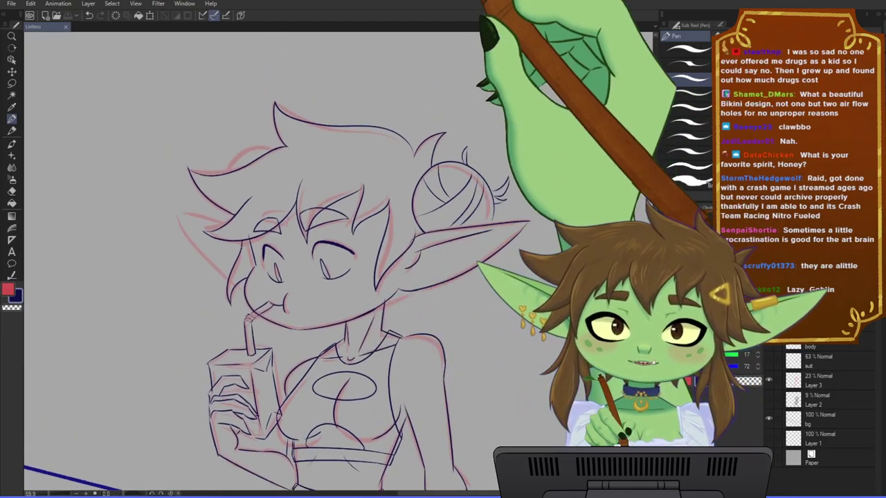
mouse_move(441, 294)
mouse_down()
mouse_move(436, 251)
mouse_move(386, 223)
mouse_up()
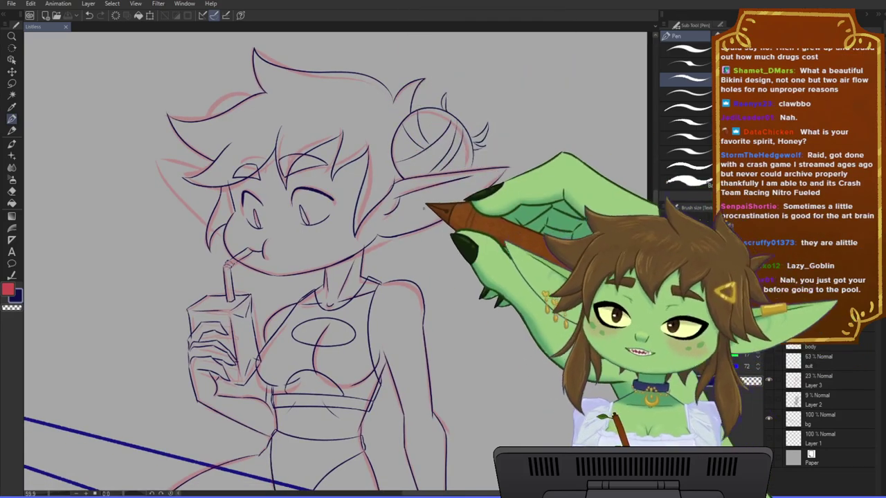
drag(424, 240, 400, 218)
mouse_move(371, 272)
mouse_down()
mouse_move(417, 269)
mouse_move(407, 301)
mouse_up()
scroll(407, 301, up, 4)
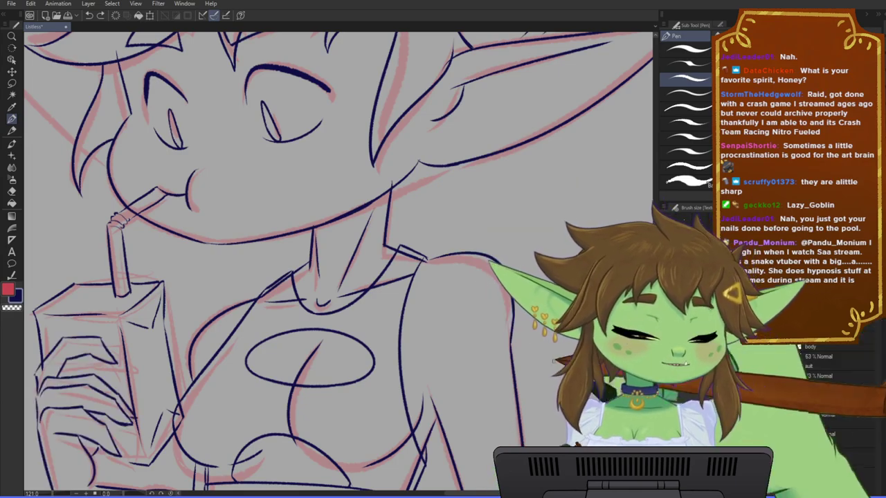
drag(434, 408, 438, 358)
scroll(349, 298, down, 1)
scroll(348, 298, down, 1)
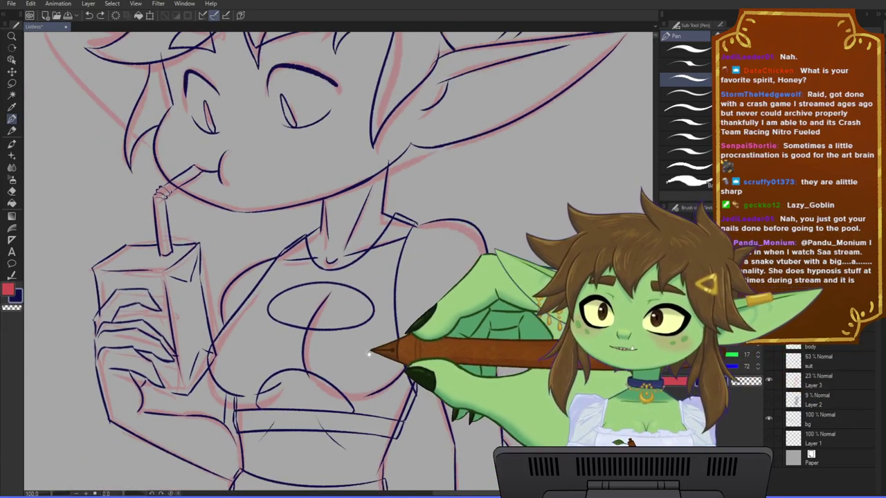
drag(367, 351, 370, 324)
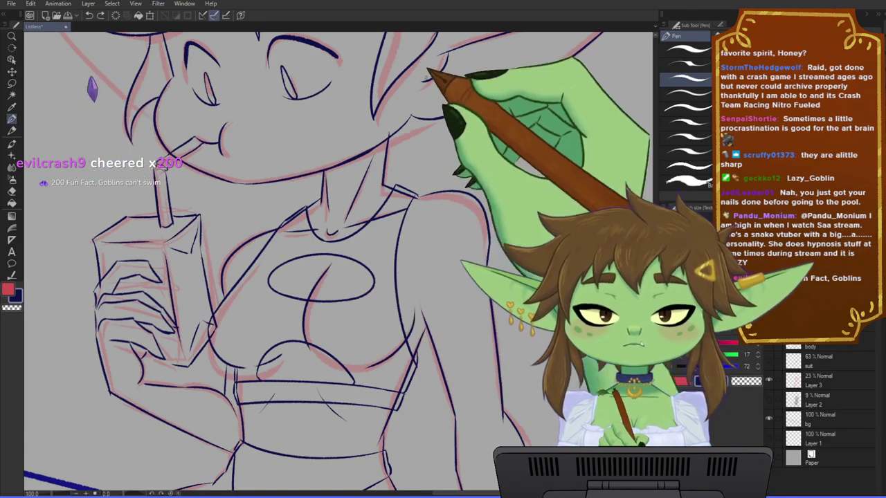
- Save the drawing and check the torso, waist and thighs against the red sketch
key(ctrl+minus)
key(ctrl+minus)
key(ctrl+minus)
key(ctrl+plus)
key(ctrl+s)
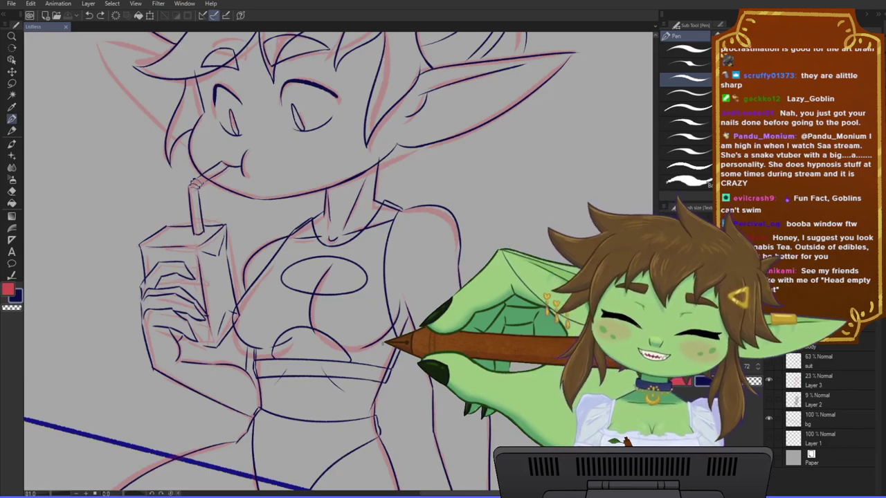
drag(284, 318, 316, 278)
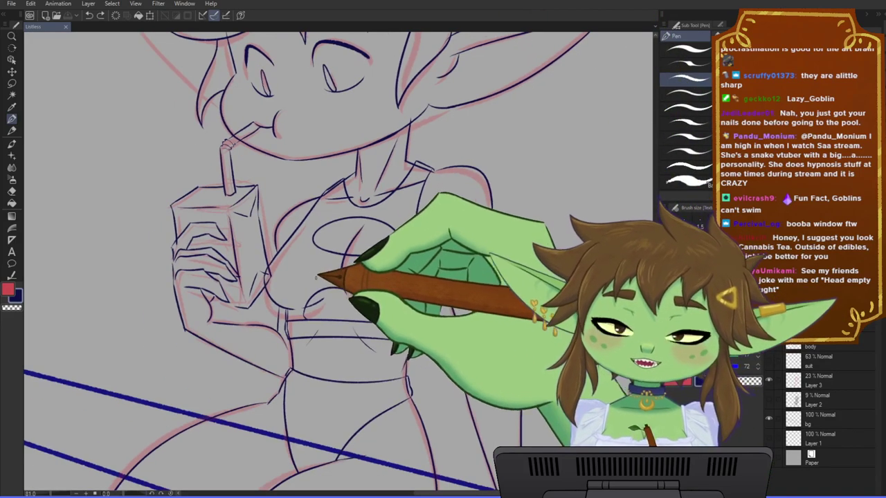
key(ctrl+minus)
drag(260, 372, 277, 345)
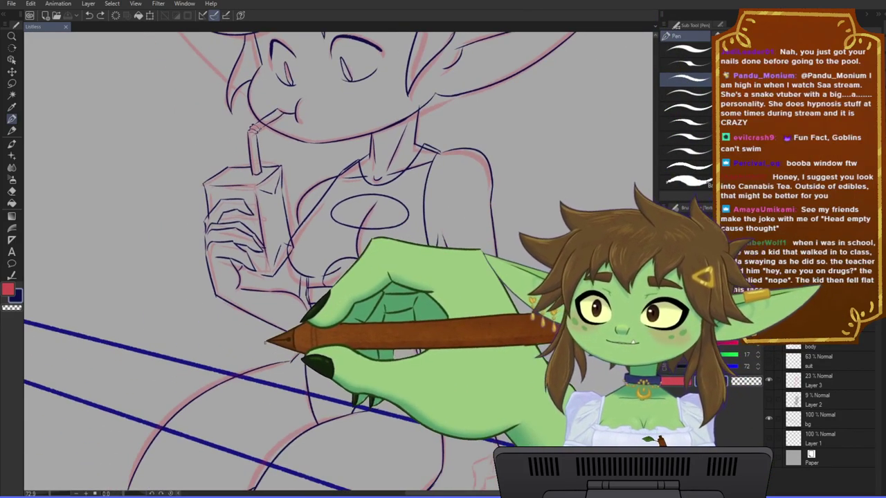
key(ctrl+minus)
drag(258, 401, 276, 379)
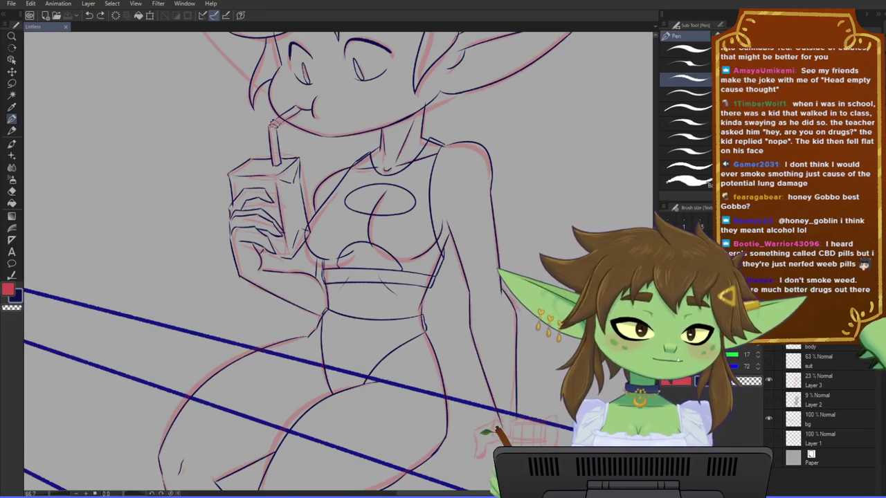
- Try light blue and purple as the colour of the Paper layer behind the figure
click(810, 457)
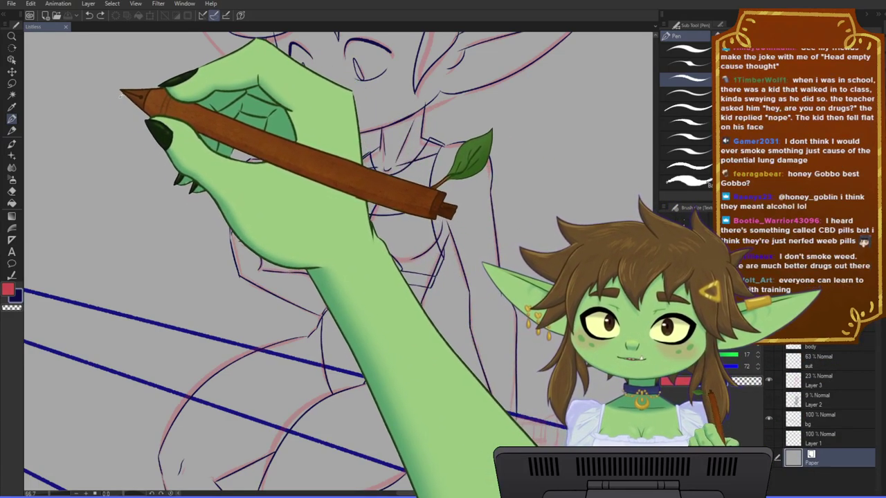
click(293, 51)
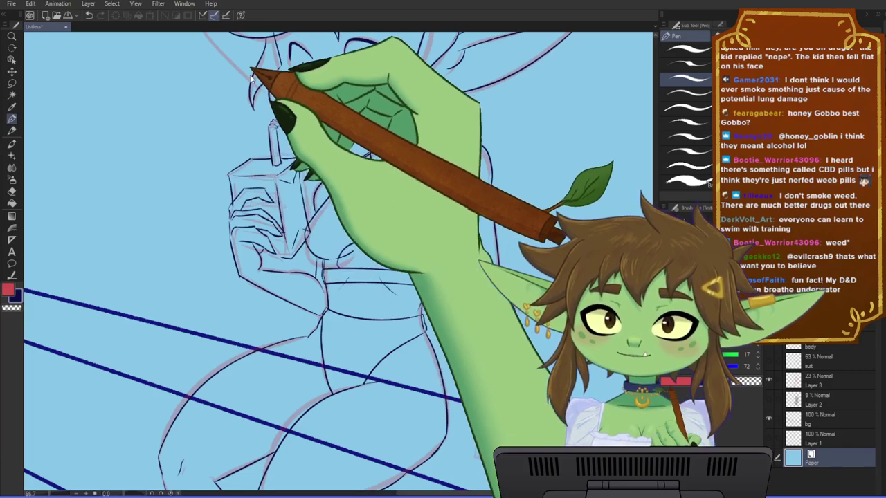
click(289, 61)
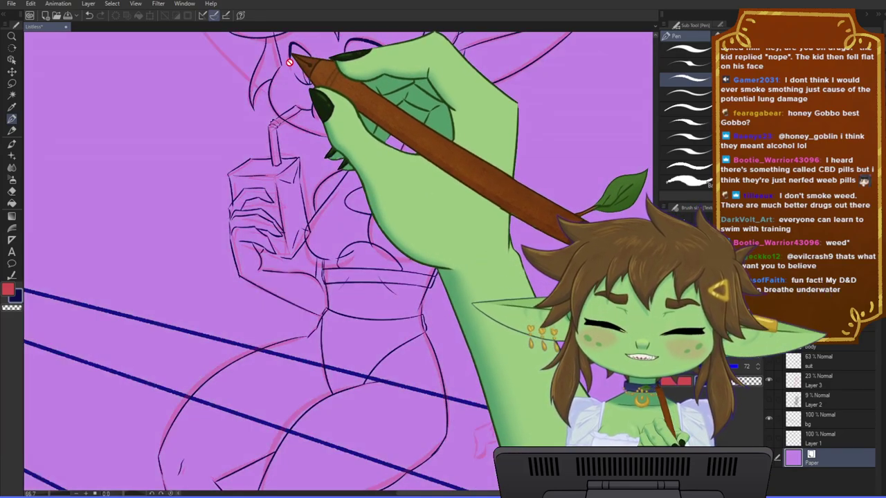
scroll(273, 226, down, 1)
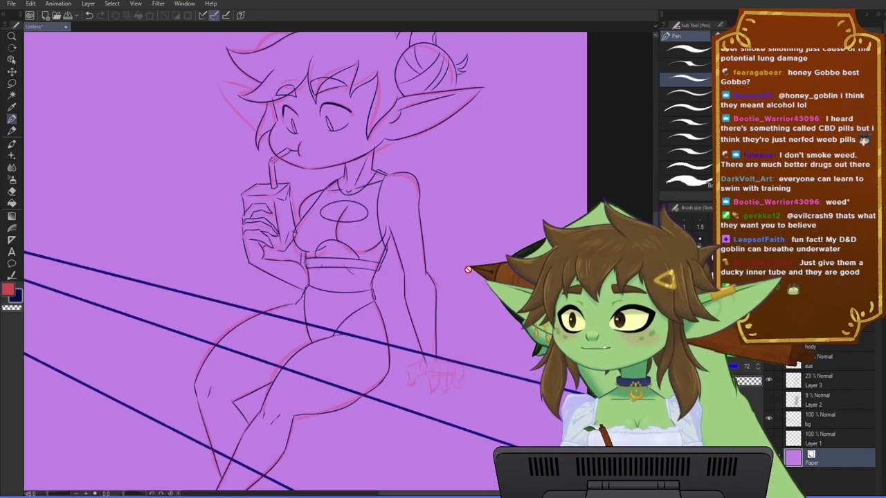
drag(468, 270, 488, 286)
key(ctrl+s)
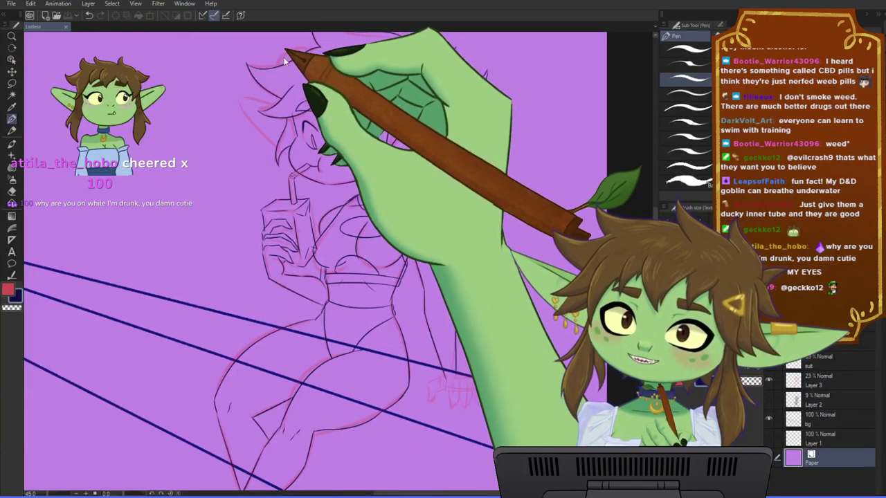
- Replace the purple of the Paper layer with a pale greyish lavender
key(ctrl+z)
scroll(402, 271, down, 1)
scroll(402, 271, up, 4)
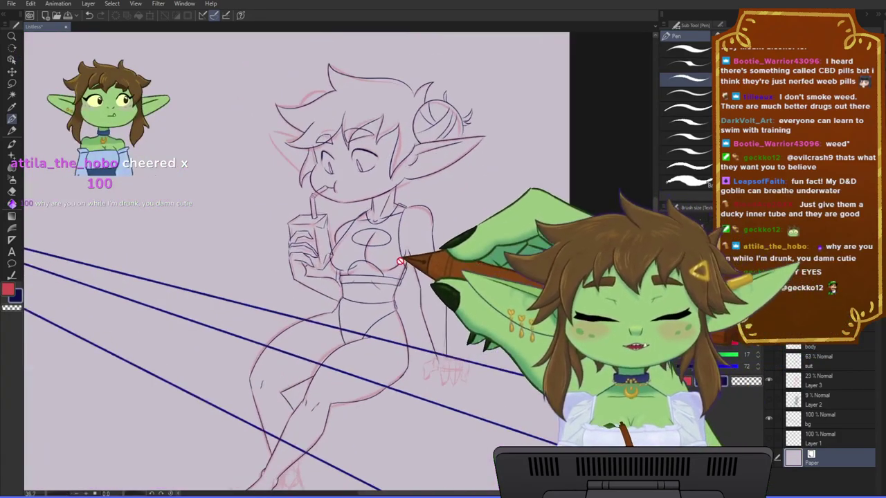
drag(398, 165, 392, 219)
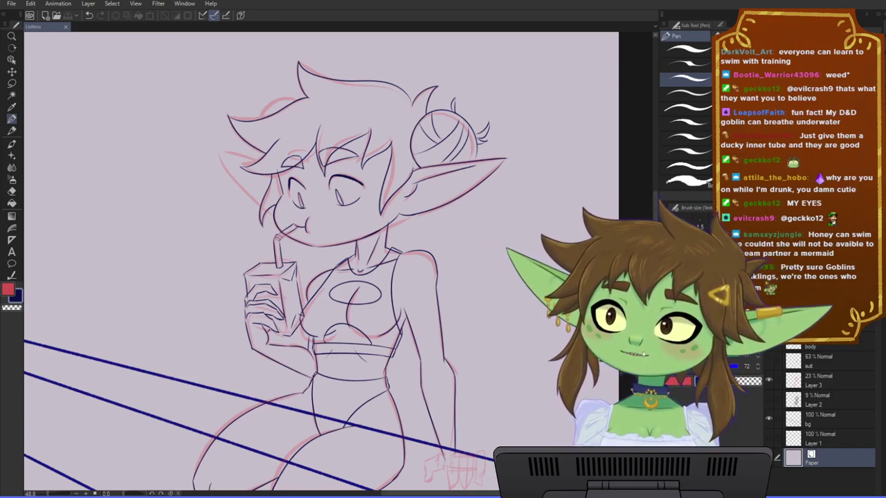
- Examine the seated figure on the lavender paper, from the head and drink down to the legs and resting hand
scroll(393, 210, down, 2)
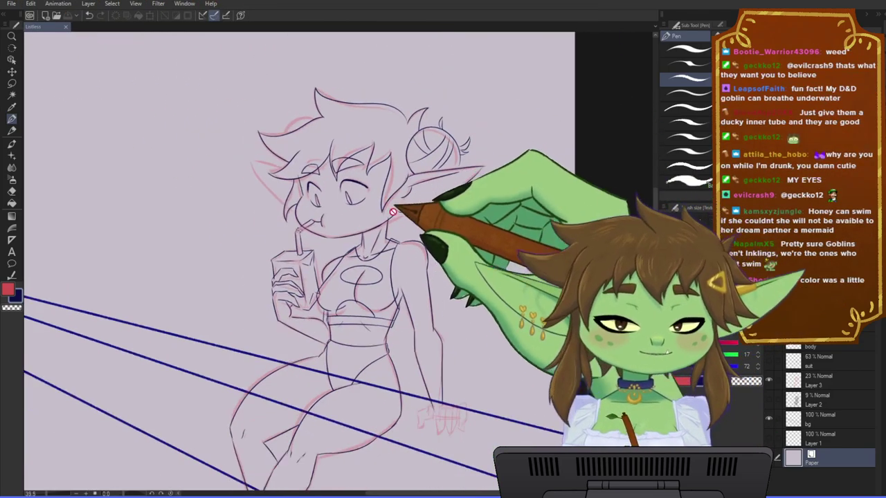
scroll(367, 221, up, 3)
drag(241, 238, 298, 232)
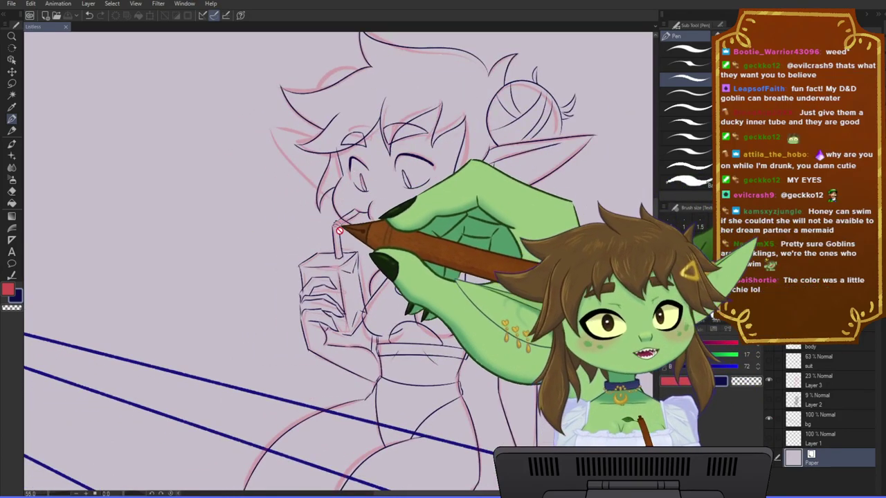
scroll(339, 230, down, 1)
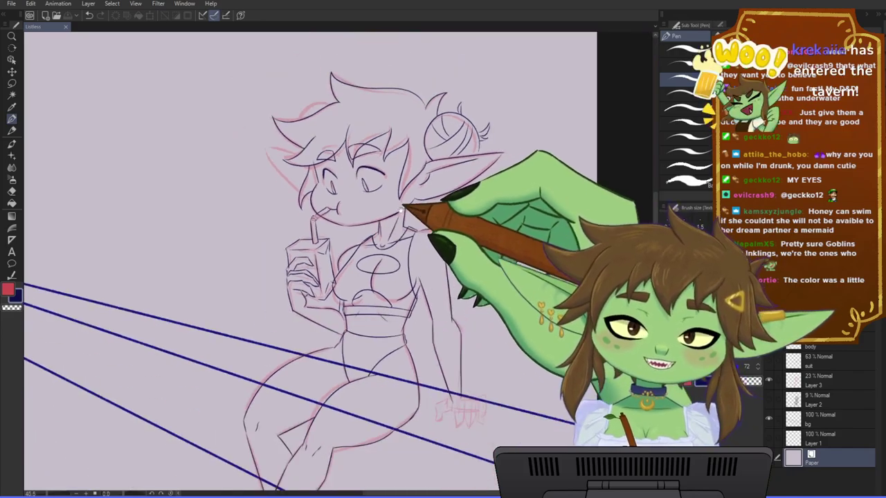
scroll(429, 257, down, 2)
drag(438, 350, 439, 321)
scroll(504, 363, up, 3)
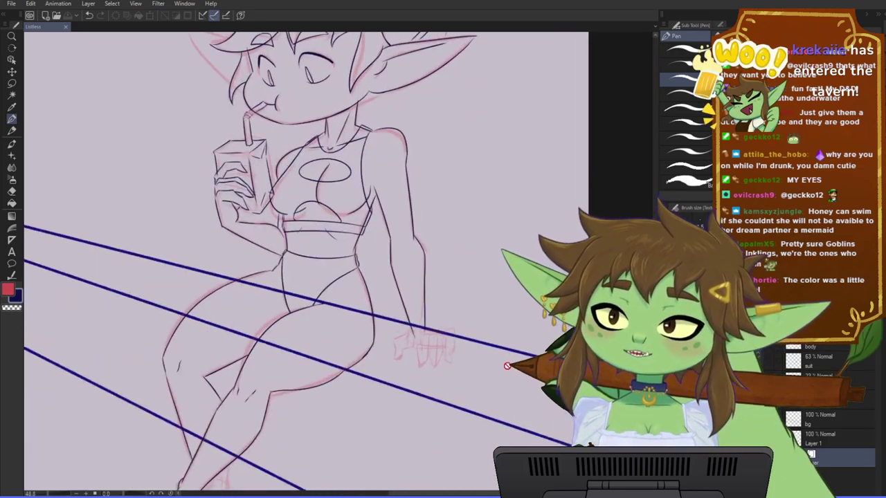
drag(473, 376, 471, 335)
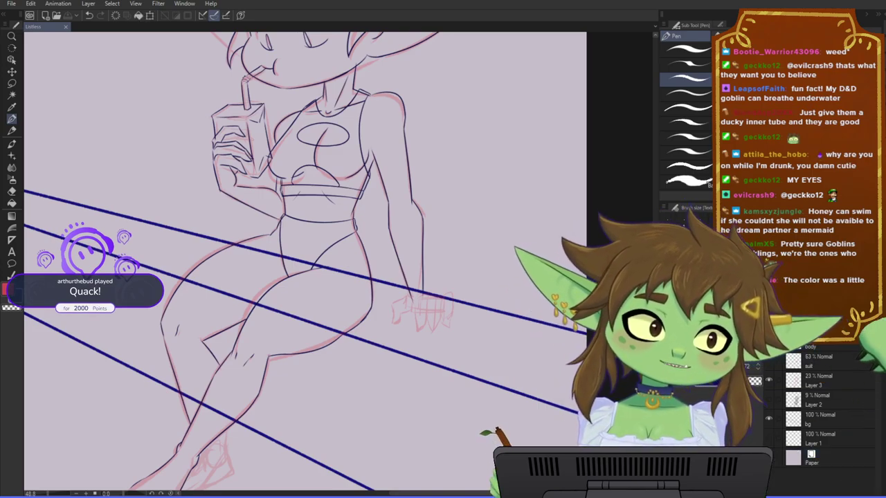
drag(482, 348, 470, 362)
scroll(470, 363, up, 3)
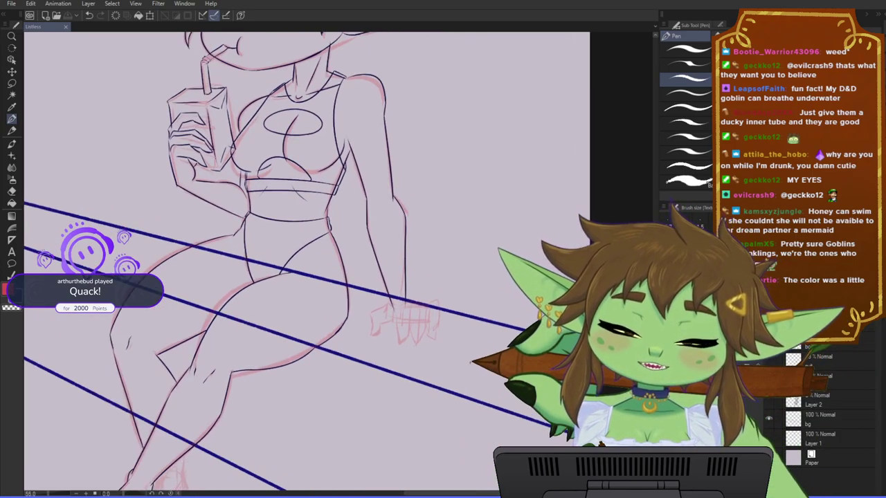
scroll(318, 263, up, 1)
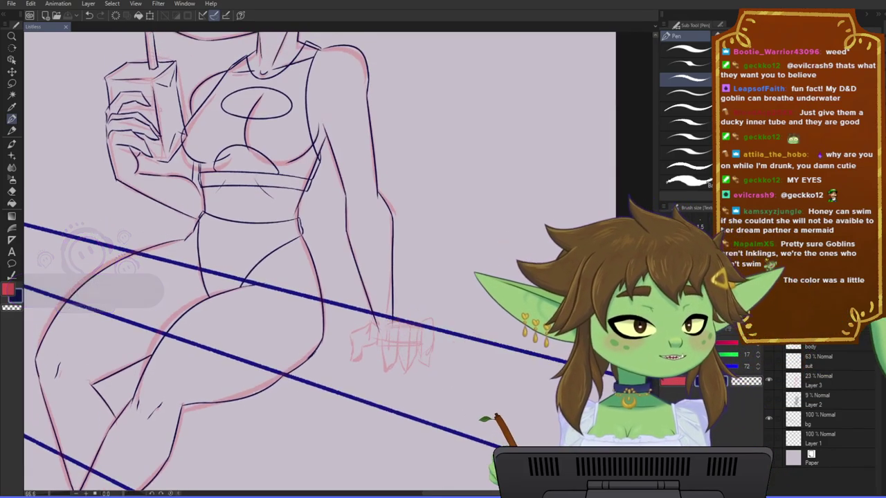
- Restore the red sketch over the drink-holding hand and redraw the resting hand in red at the end of the straight arm
key(ctrl+z)
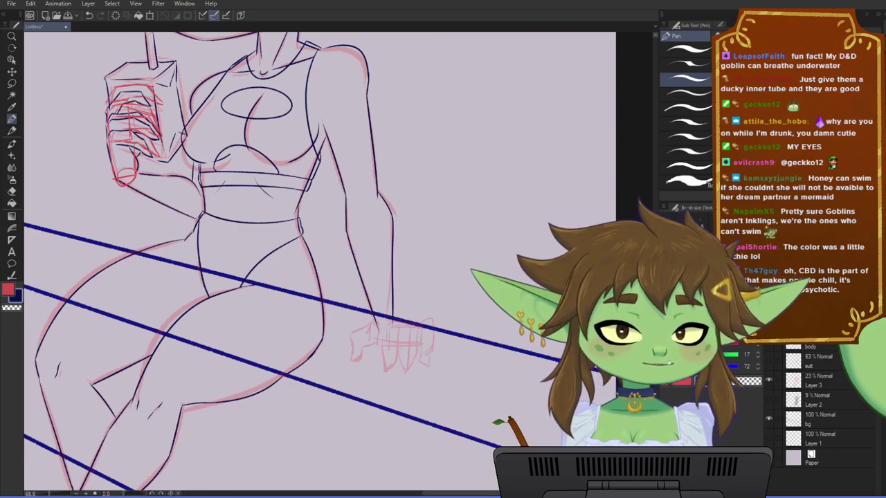
drag(421, 407, 411, 401)
mouse_move(355, 344)
mouse_down()
mouse_move(368, 323)
mouse_move(389, 336)
mouse_move(386, 353)
mouse_up()
key(ctrl+z)
key(ctrl+z)
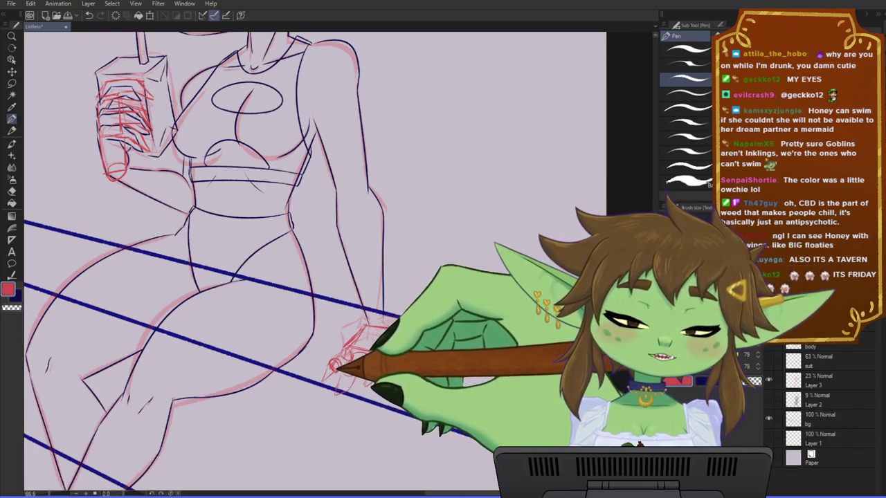
drag(376, 365, 387, 344)
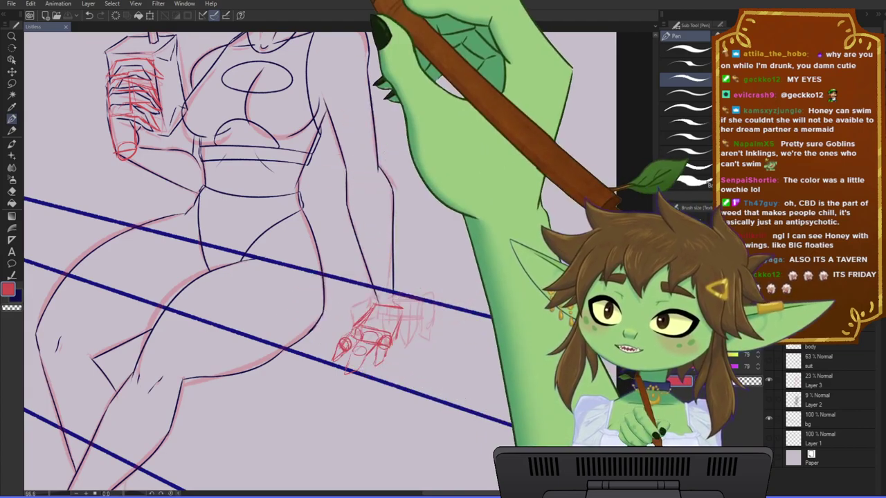
- Review the red hand sketches together with the line art of the arms, torso and head
scroll(425, 228, down, 2)
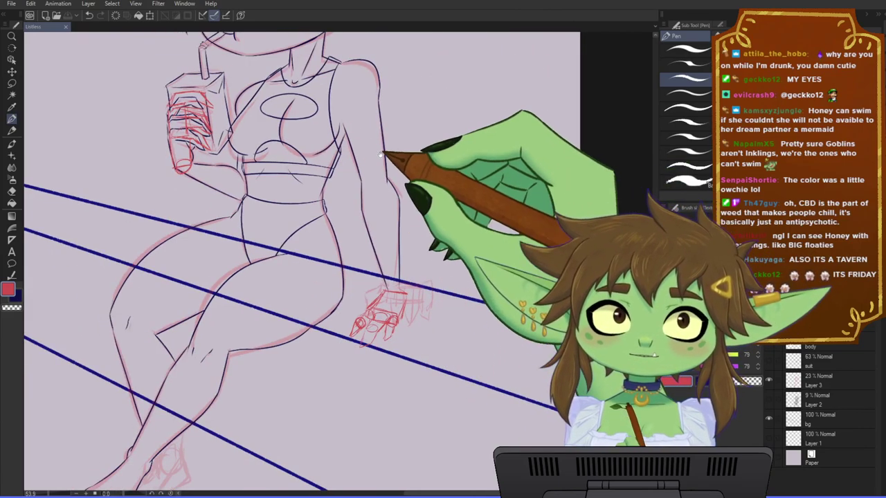
drag(338, 150, 353, 193)
scroll(352, 194, up, 1)
drag(392, 128, 414, 148)
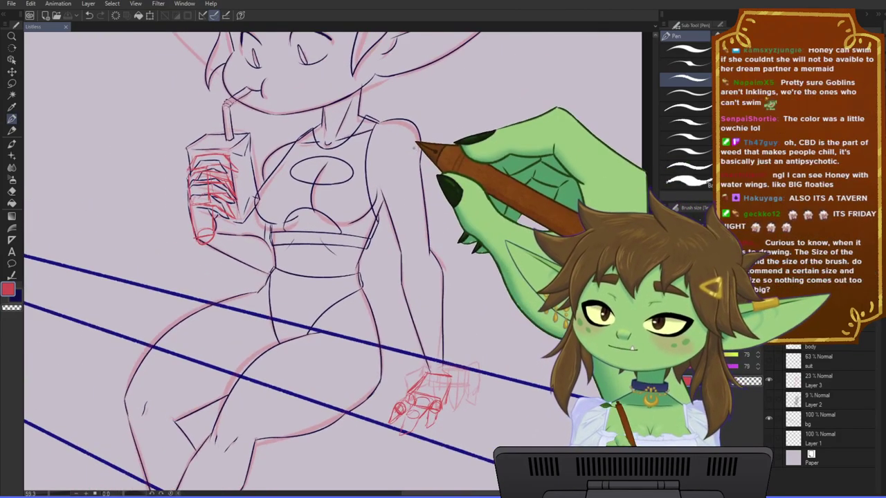
drag(329, 182, 348, 221)
scroll(349, 220, up, 2)
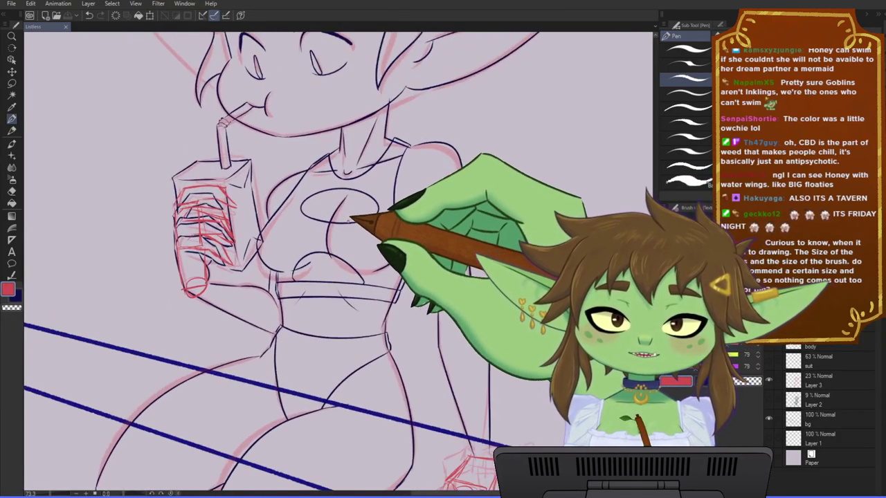
drag(375, 158, 377, 189)
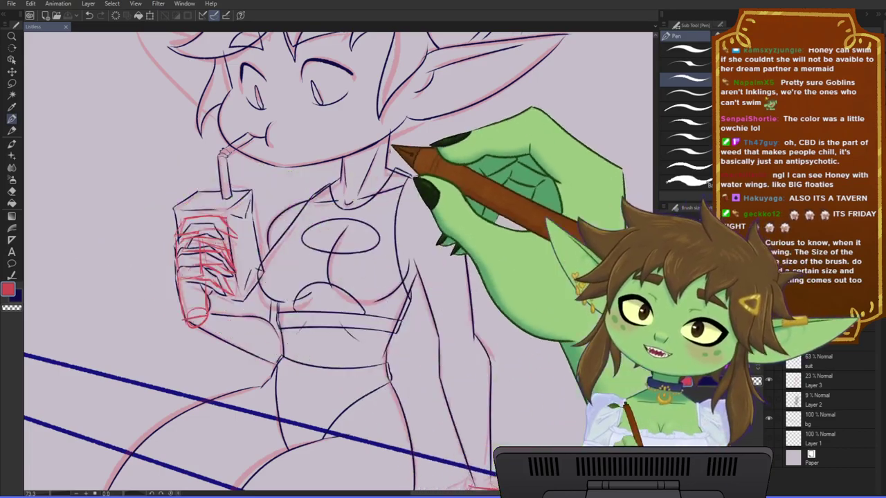
- Examine the seated figure's proportions from the face and drink down to the legs and the resting hand
drag(370, 259, 405, 268)
scroll(267, 247, down, 2)
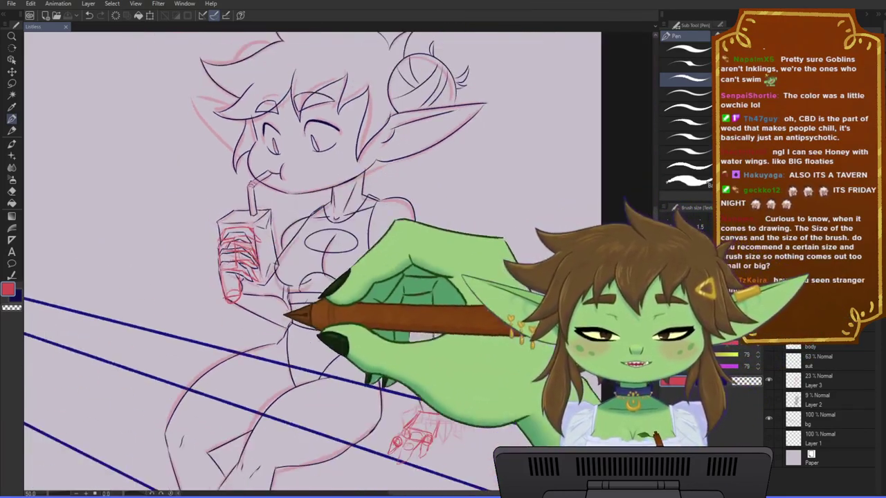
drag(297, 326, 288, 257)
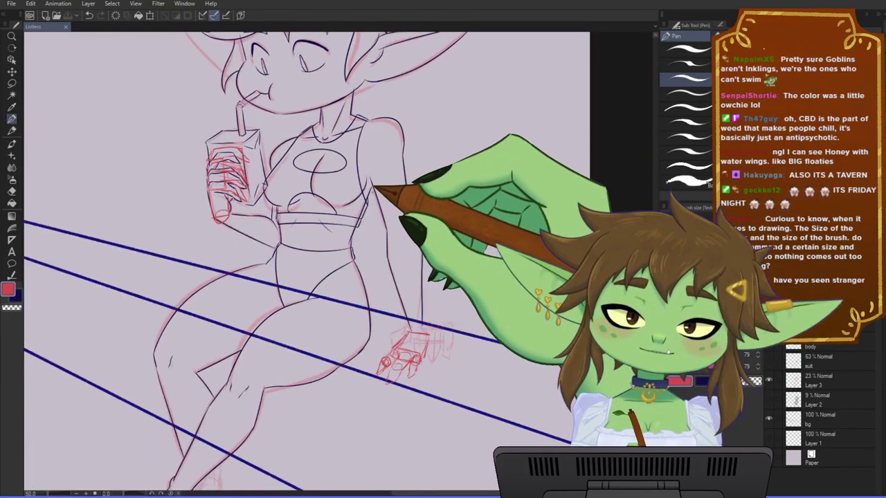
drag(369, 198, 381, 201)
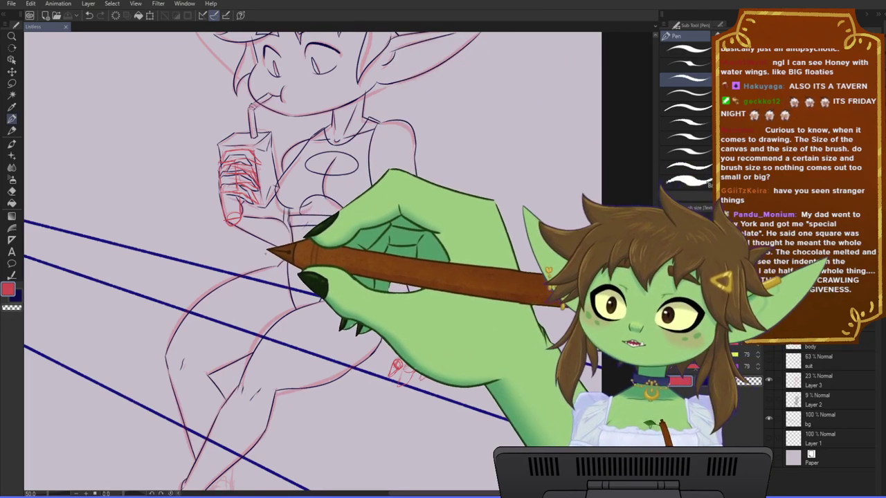
scroll(267, 254, down, 3)
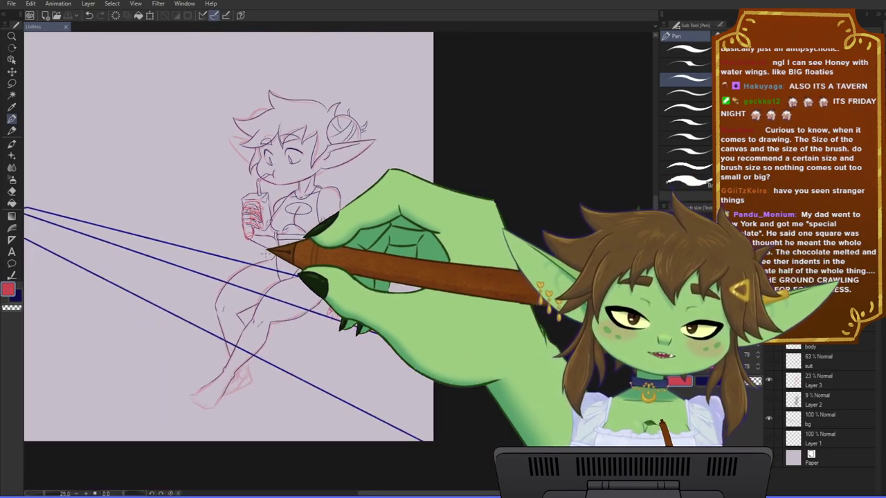
drag(211, 235, 329, 295)
scroll(329, 295, up, 1)
scroll(328, 296, up, 4)
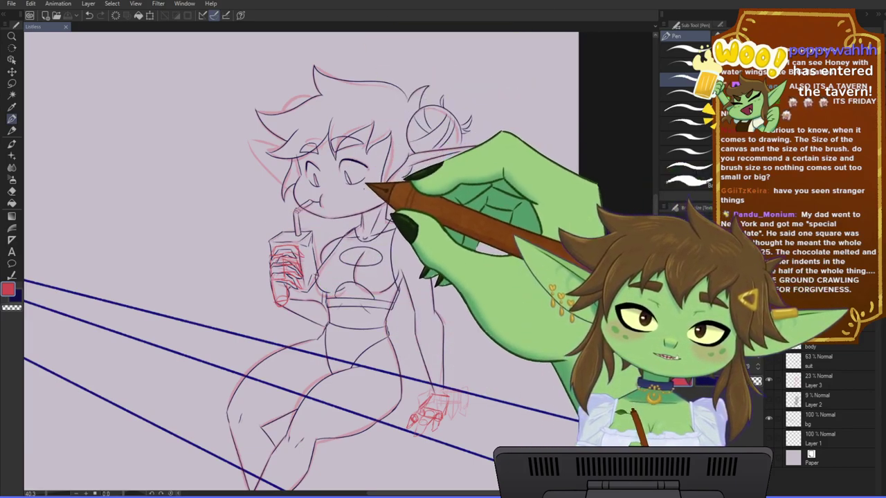
scroll(364, 191, down, 2)
scroll(364, 191, up, 1)
scroll(364, 191, up, 2)
drag(385, 178, 404, 185)
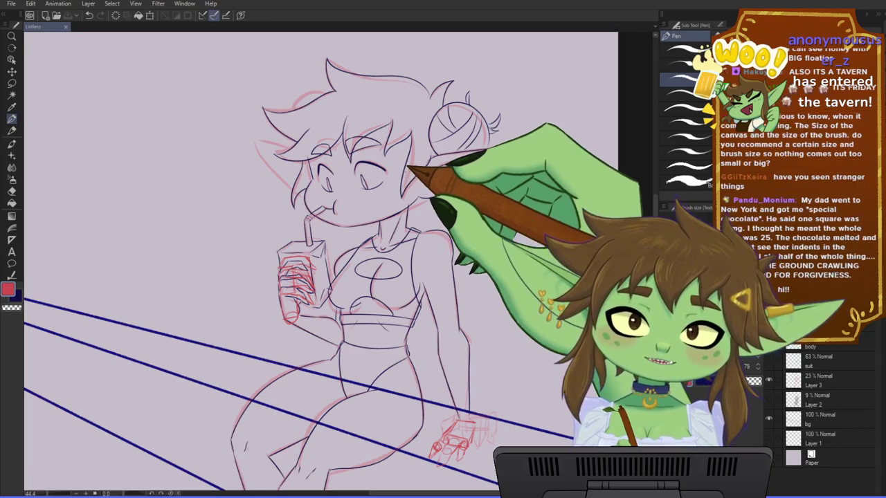
scroll(290, 263, down, 1)
scroll(290, 263, down, 1)
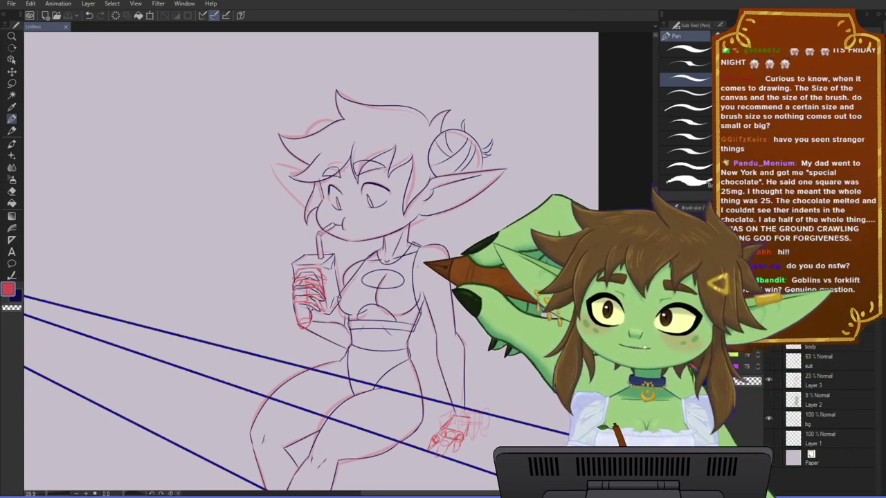
- Check the figure's placement on the whole canvas against the blue diagonal perspective lines, as well as its upper body up close
scroll(378, 267, up, 4)
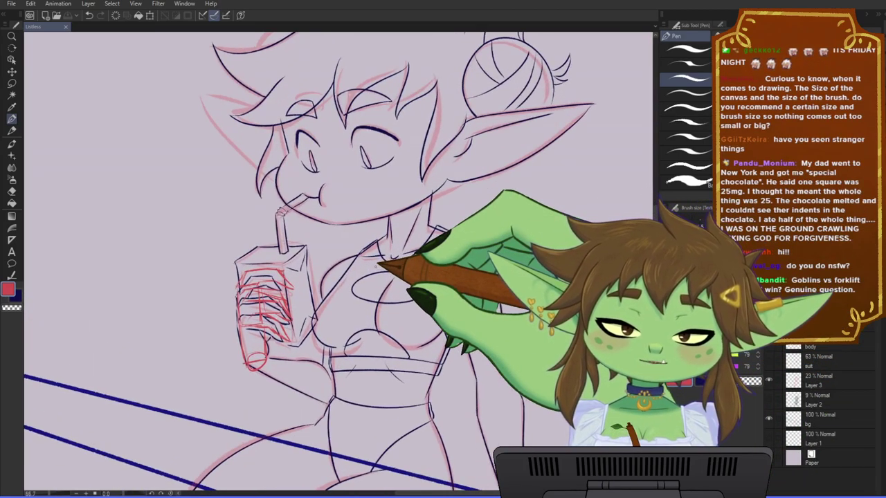
scroll(378, 266, down, 6)
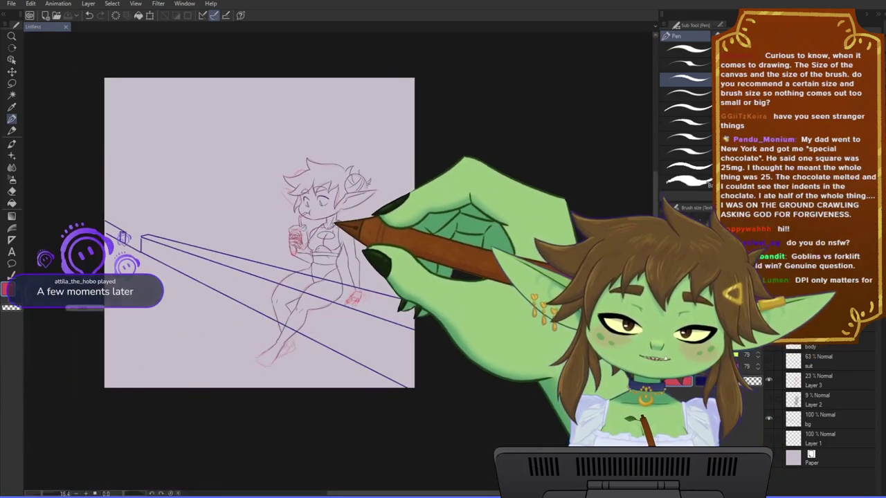
scroll(342, 232, up, 3)
drag(318, 198, 348, 220)
scroll(367, 248, down, 1)
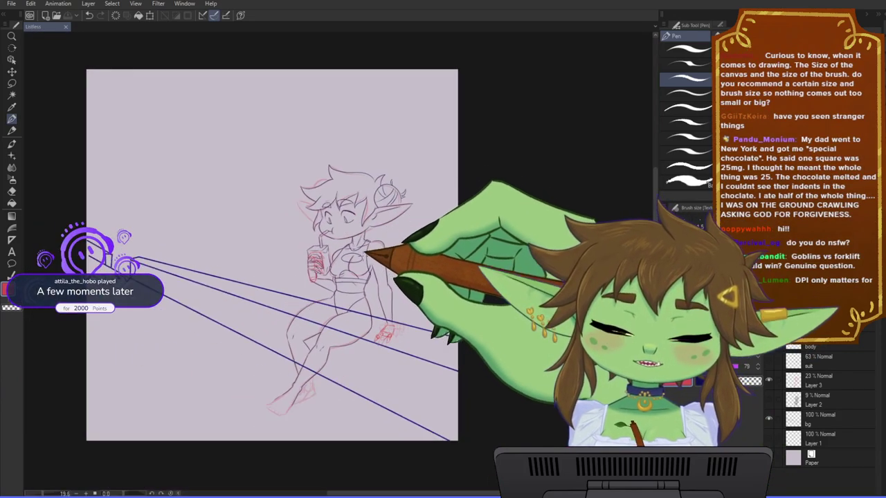
scroll(365, 256, up, 1)
scroll(453, 332, down, 1)
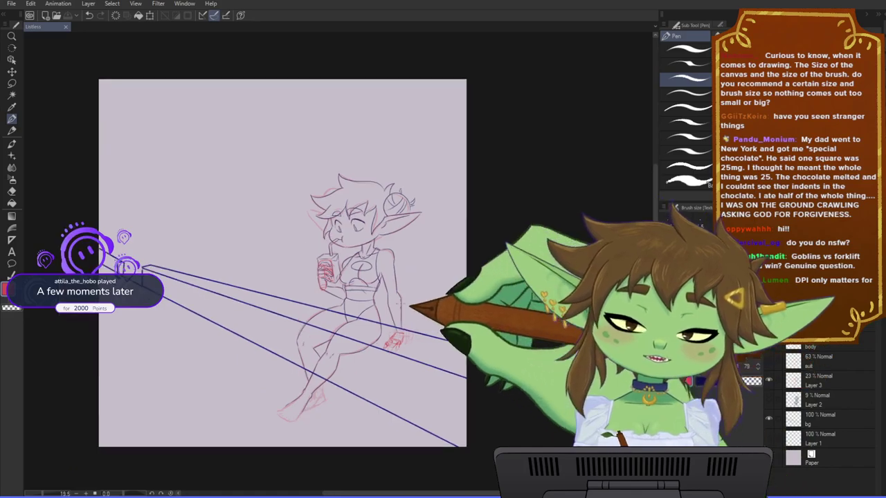
scroll(377, 266, up, 4)
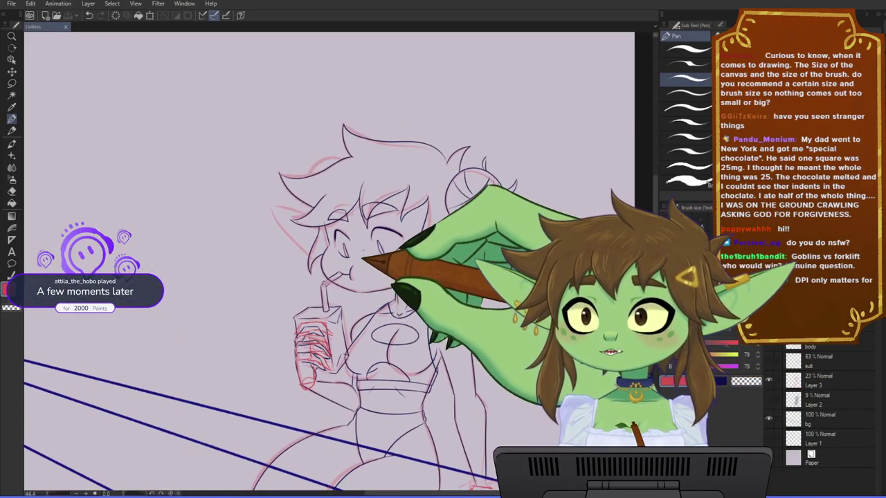
scroll(400, 358, up, 1)
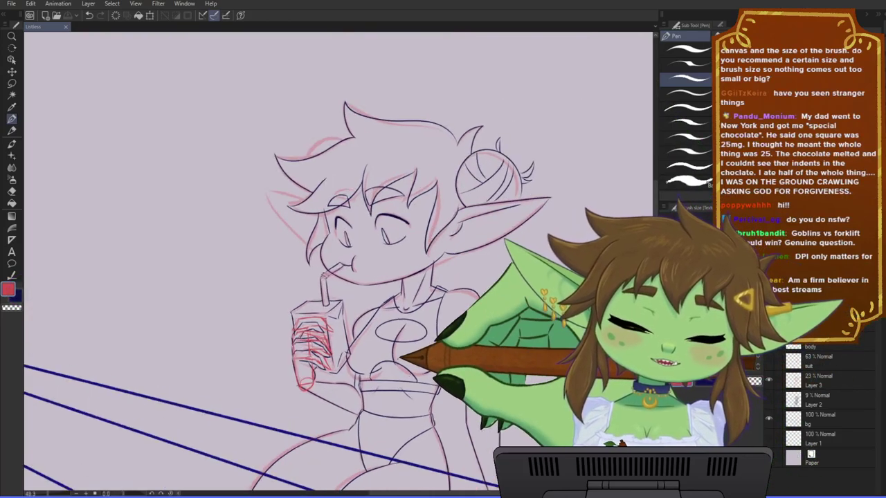
- Add short dark blue muscle lines to the bare midriff below the swim top on the body layer
mouse_move(404, 406)
mouse_down()
mouse_move(412, 385)
mouse_move(402, 339)
mouse_up()
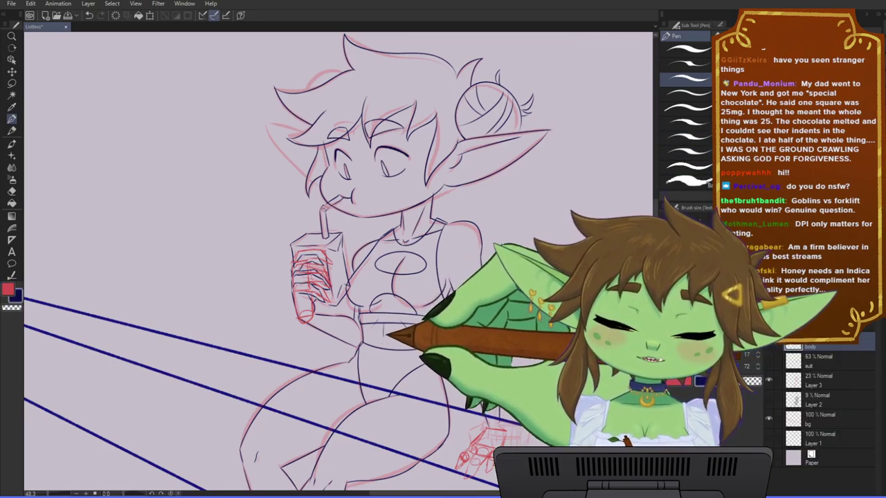
drag(383, 435, 394, 429)
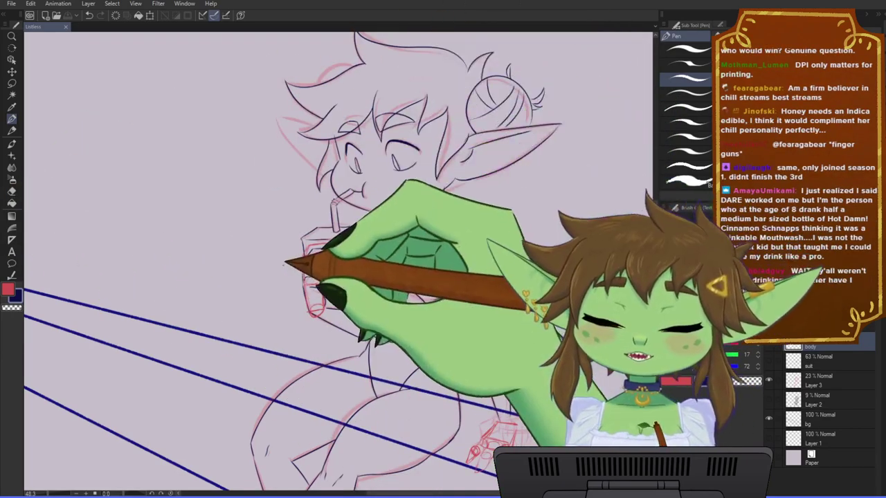
scroll(374, 316, down, 2)
scroll(450, 372, up, 3)
drag(449, 372, 405, 433)
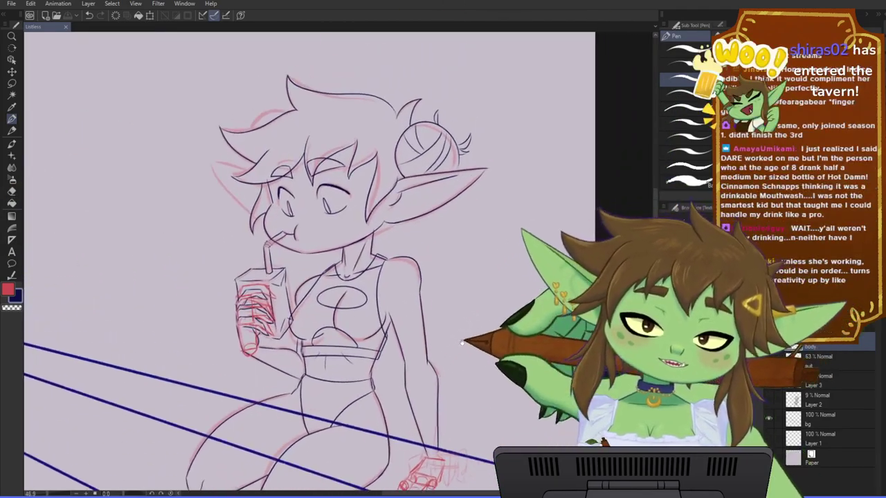
- Inspect the torso and midriff line art together with the drink-holding arm at close range
scroll(326, 281, up, 1)
drag(303, 286, 365, 274)
scroll(381, 284, up, 1)
drag(424, 235, 418, 228)
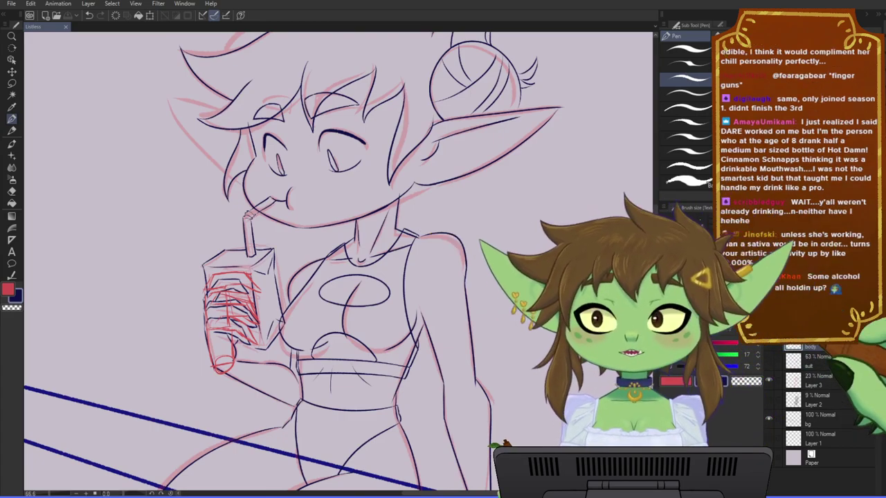
drag(361, 386, 369, 353)
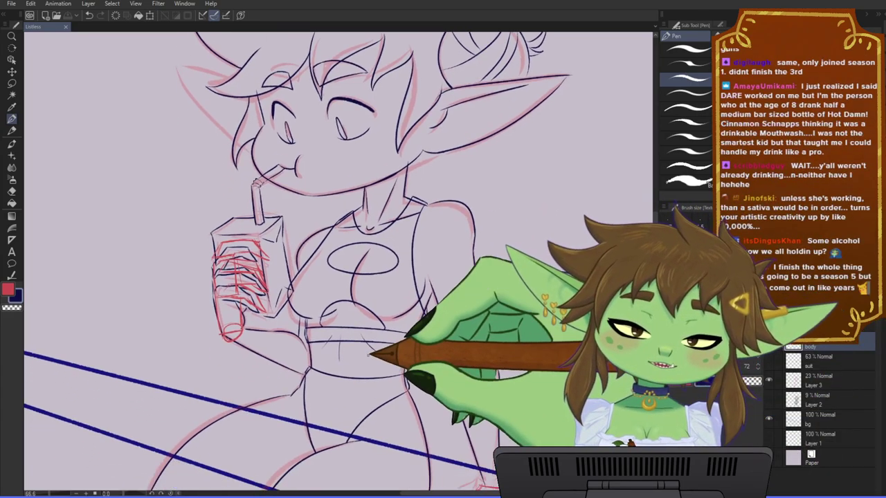
scroll(378, 369, down, 1)
scroll(377, 371, up, 1)
drag(314, 372, 380, 376)
scroll(347, 379, up, 1)
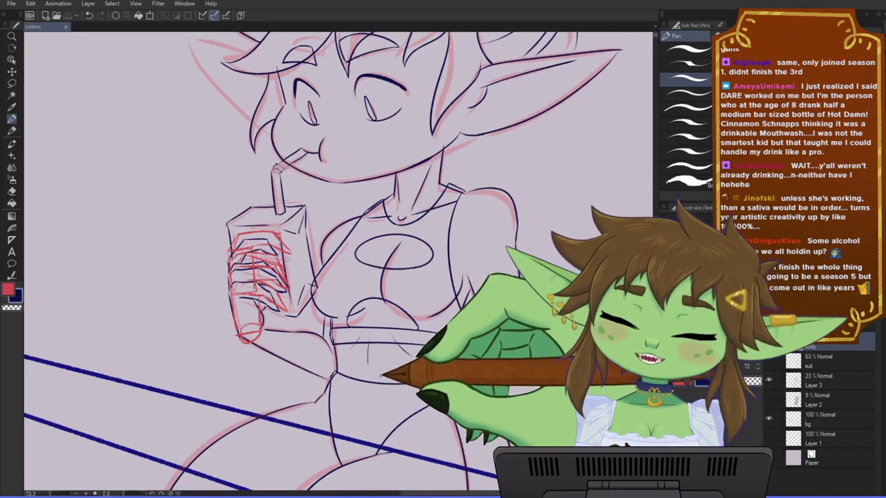
scroll(383, 375, up, 3)
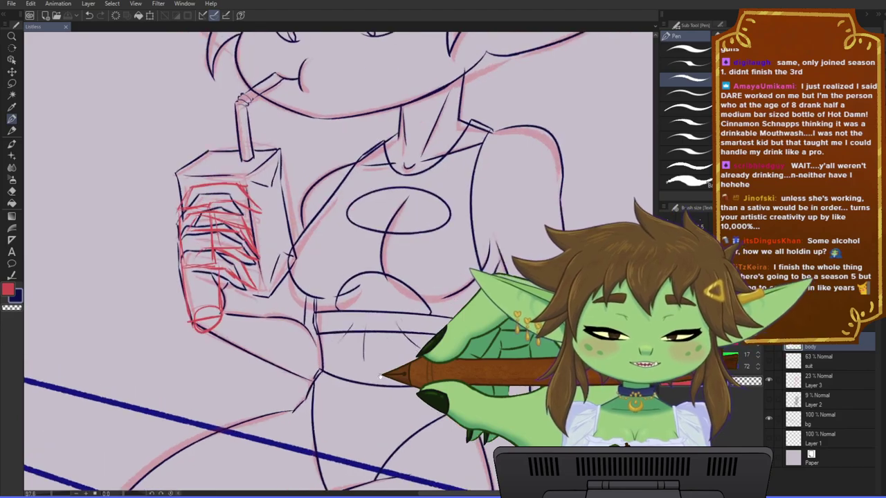
drag(384, 375, 361, 368)
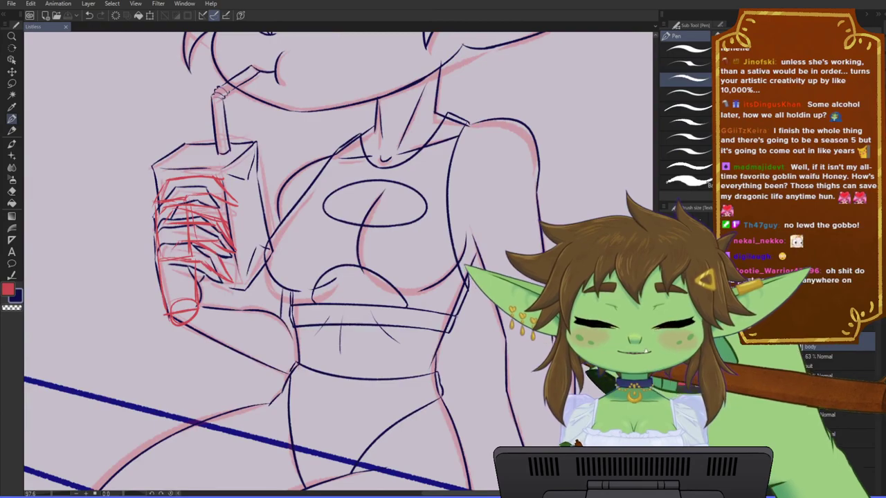
- Compare the figure with the body layer's line art hidden and shown again
scroll(561, 364, down, 2)
scroll(439, 90, down, 2)
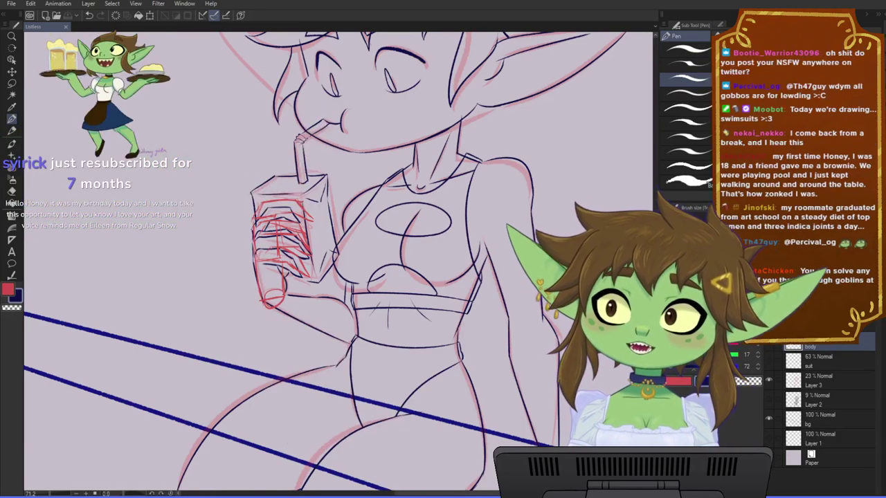
scroll(479, 302, down, 5)
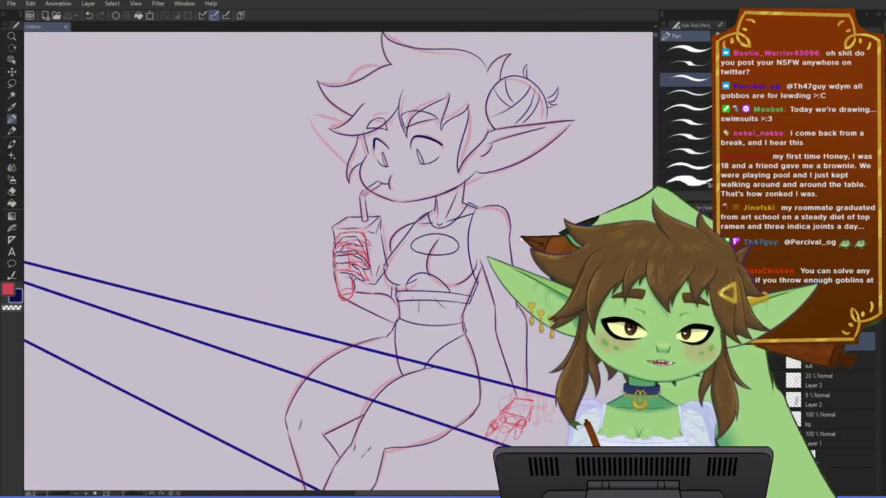
drag(521, 236, 481, 290)
scroll(484, 267, up, 1)
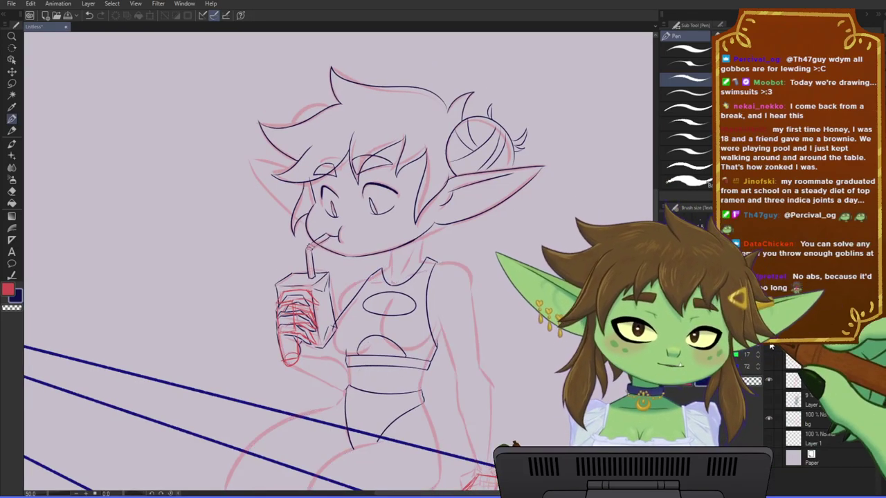
scroll(481, 271, down, 2)
scroll(456, 248, up, 2)
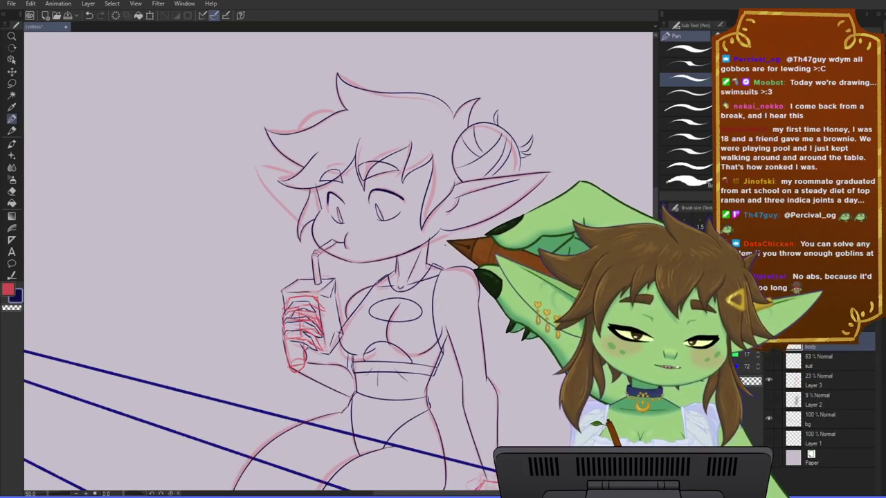
- Flip the canvas view horizontally and check the mirrored figure from the head down to the legs
key(h)
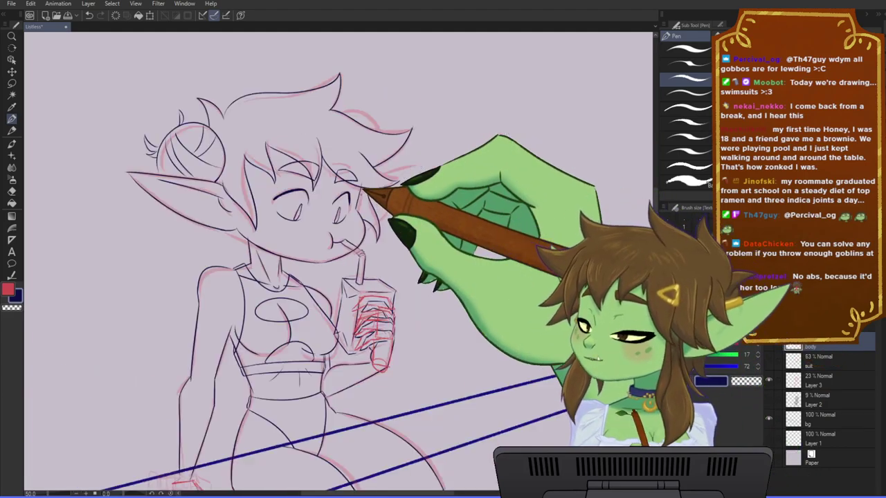
mouse_move(411, 229)
mouse_down()
mouse_move(432, 223)
mouse_move(408, 215)
mouse_move(435, 225)
mouse_up()
scroll(381, 234, down, 1)
scroll(360, 229, up, 1)
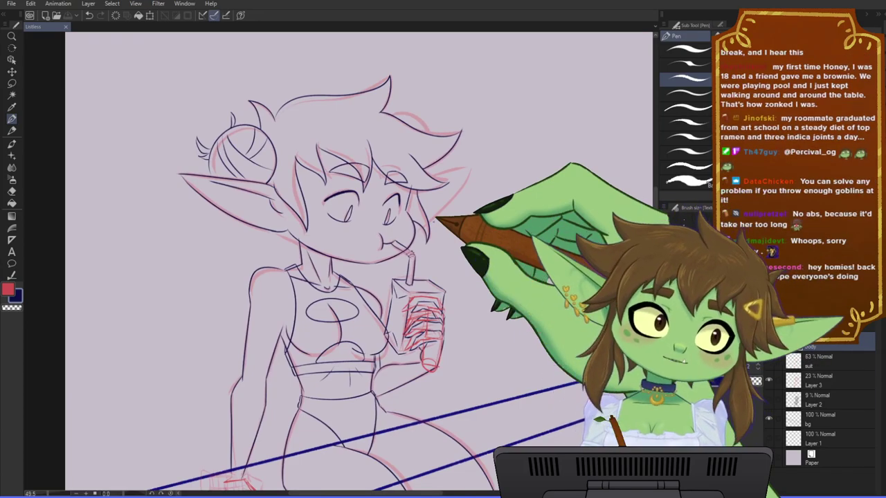
drag(427, 404, 440, 408)
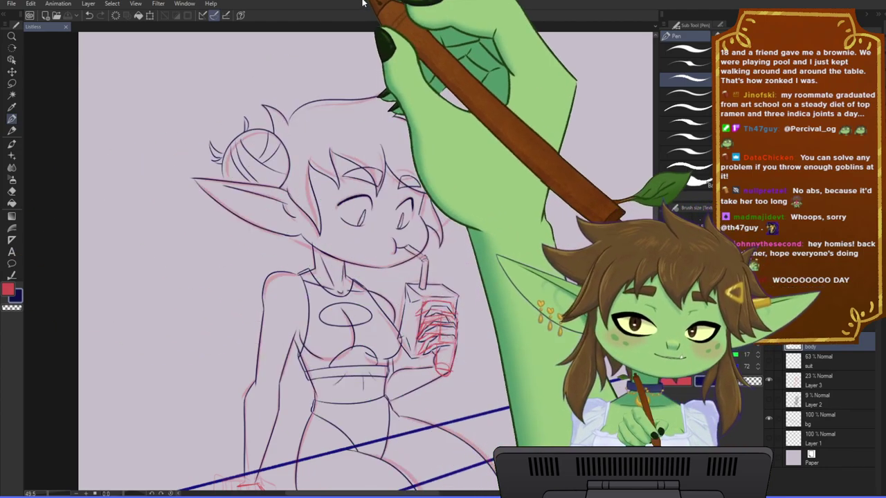
scroll(279, 368, down, 1)
drag(338, 476, 354, 396)
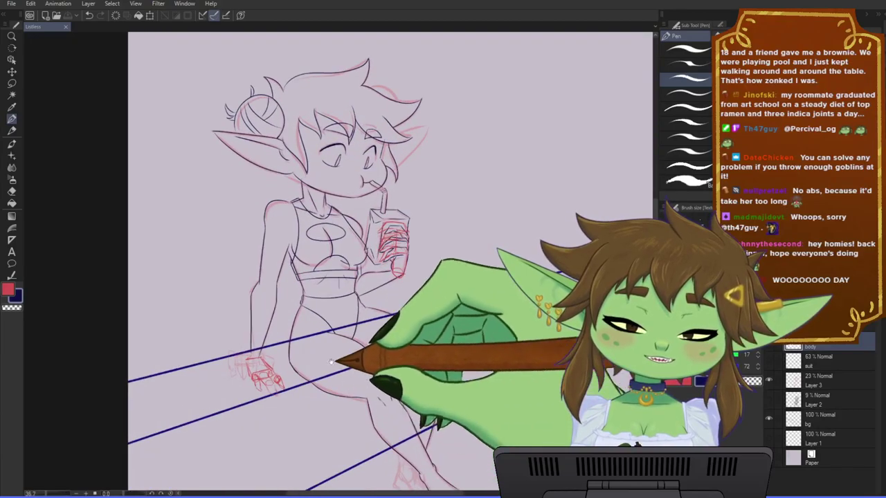
- Examine the mirrored pose around the torso, straight supporting arm and red resting-hand sketch
scroll(353, 396, up, 1)
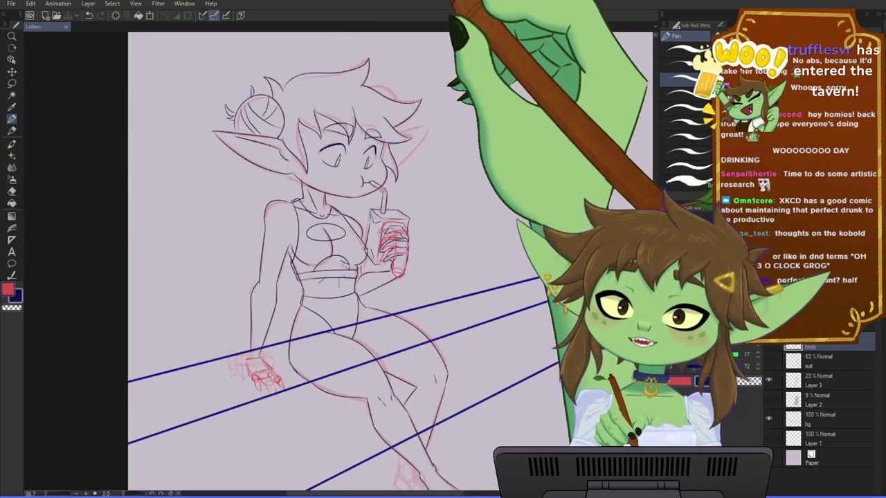
scroll(366, 391, up, 1)
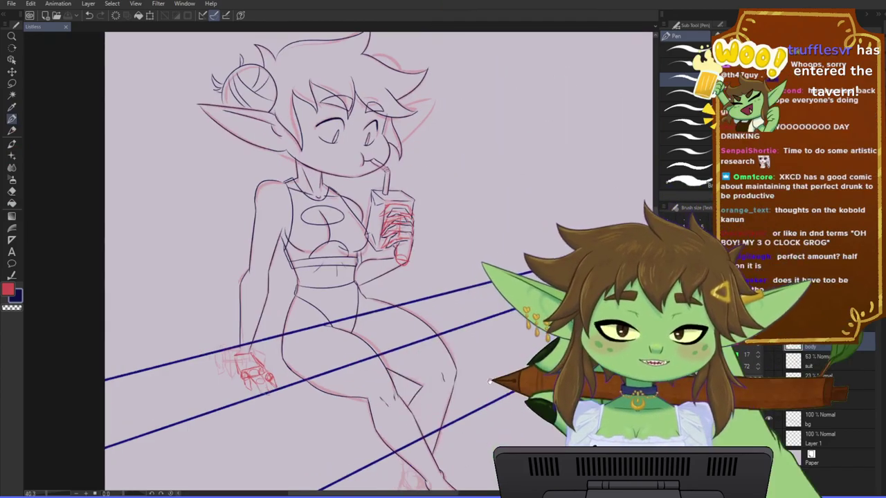
scroll(416, 333, up, 2)
drag(385, 263, 403, 302)
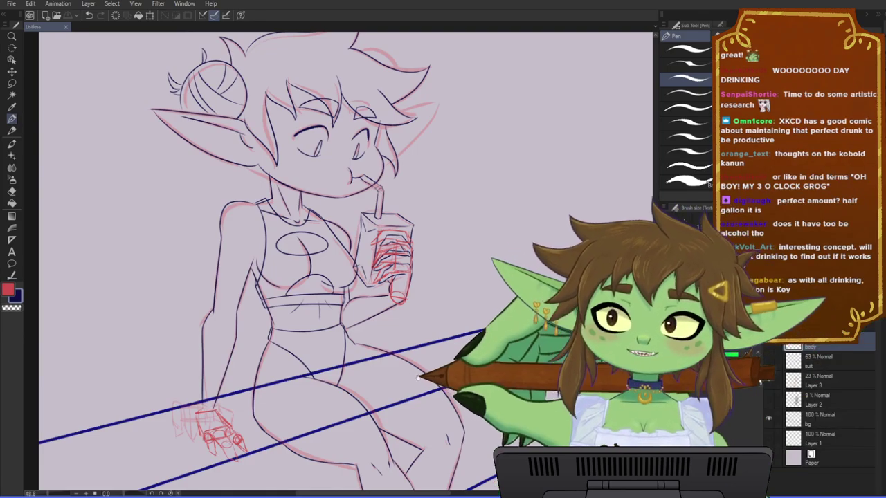
drag(421, 377, 439, 360)
scroll(285, 358, up, 1)
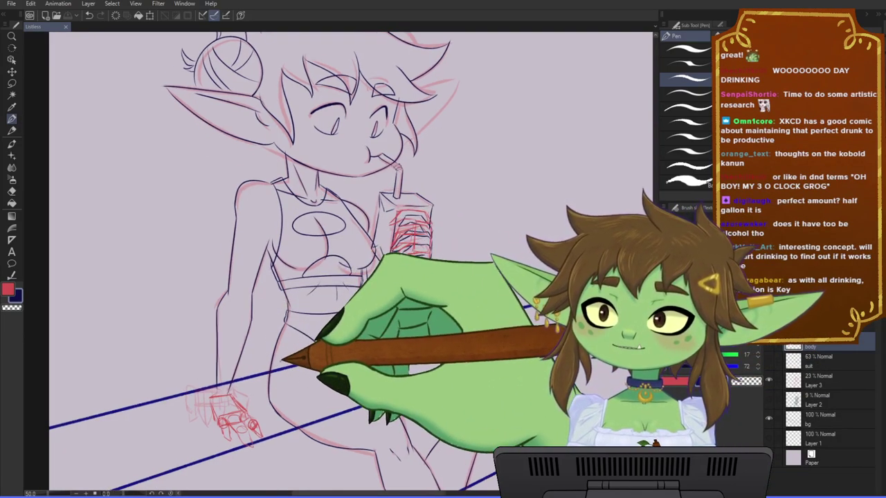
drag(277, 381, 292, 356)
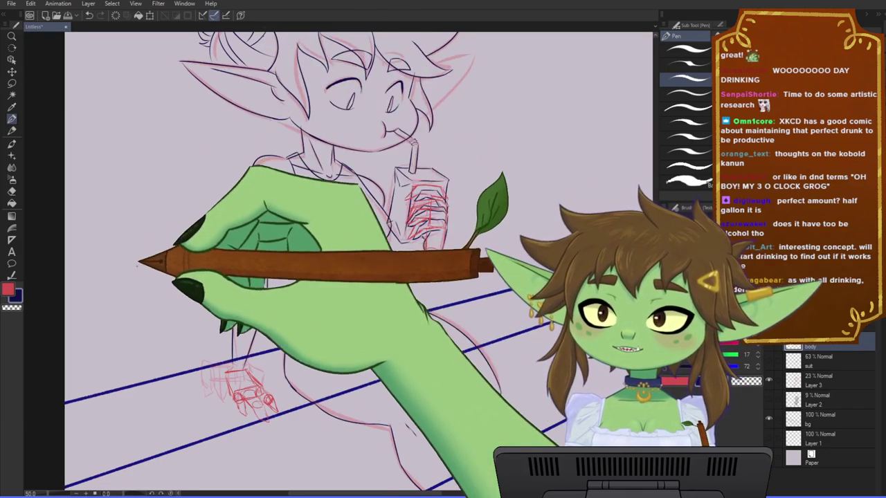
scroll(132, 275, down, 2)
scroll(243, 398, up, 3)
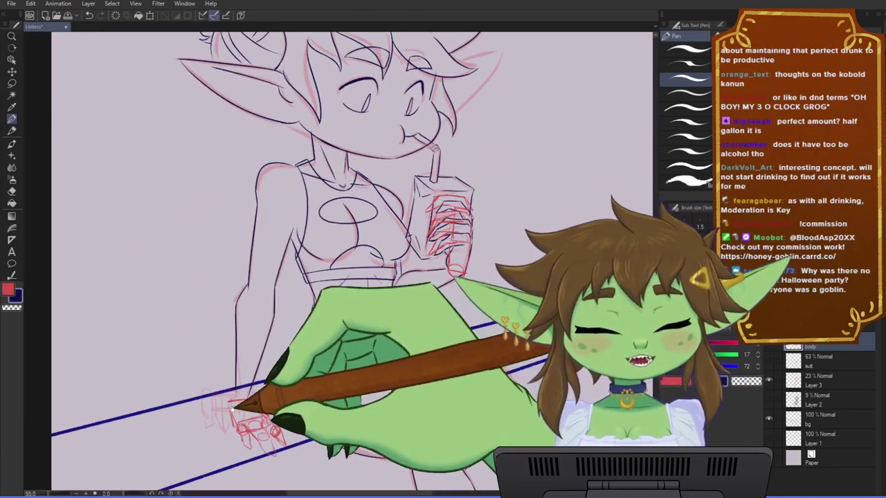
- Enlarge the red sketch of the resting hand slightly and reposition it beneath the wrist of the straight supporting arm
scroll(265, 354, up, 2)
mouse_move(232, 410)
mouse_down()
mouse_move(262, 353)
mouse_move(292, 344)
mouse_up()
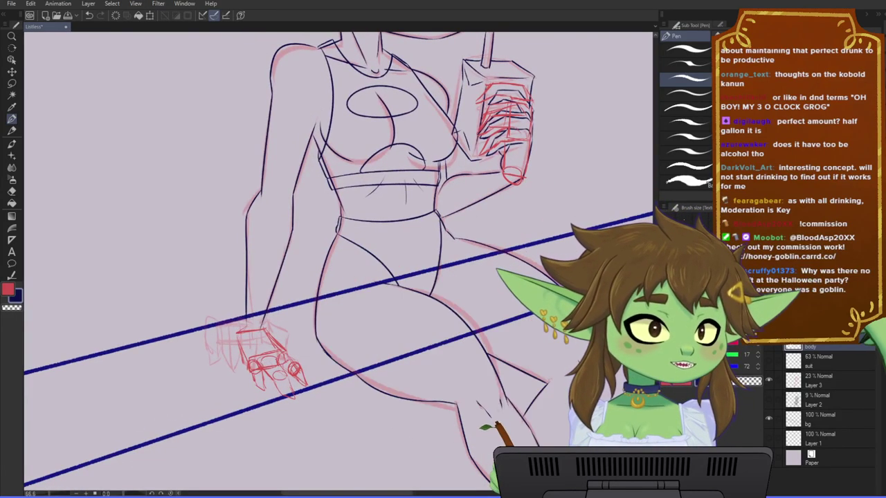
key(m)
drag(329, 385, 332, 393)
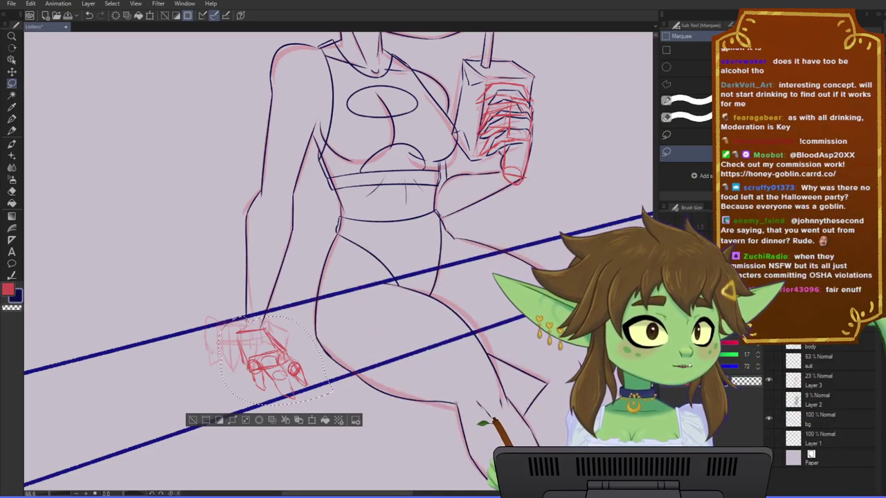
key(ctrl+t)
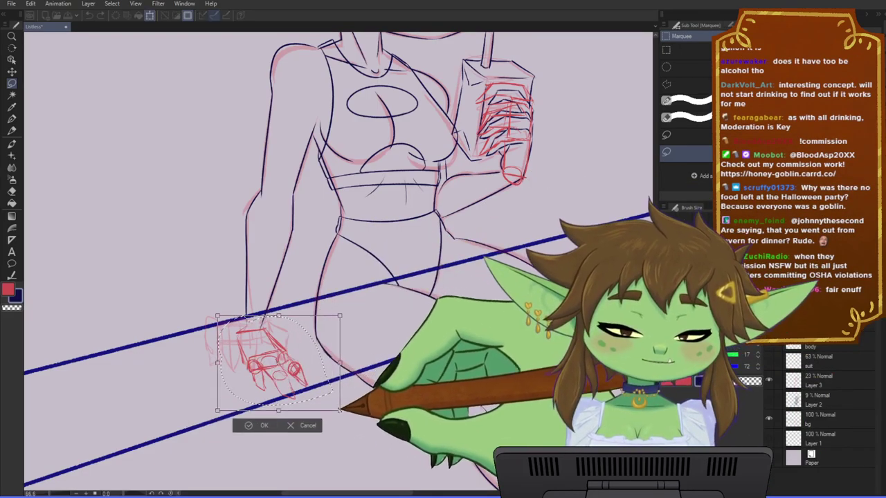
mouse_move(340, 410)
mouse_down()
mouse_move(360, 425)
mouse_move(348, 418)
mouse_up()
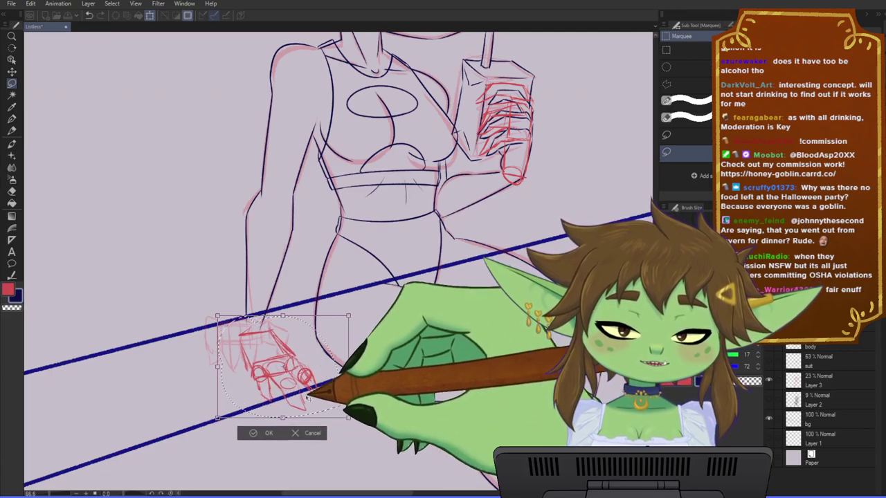
drag(308, 397, 304, 392)
click(266, 427)
key(ctrl+d)
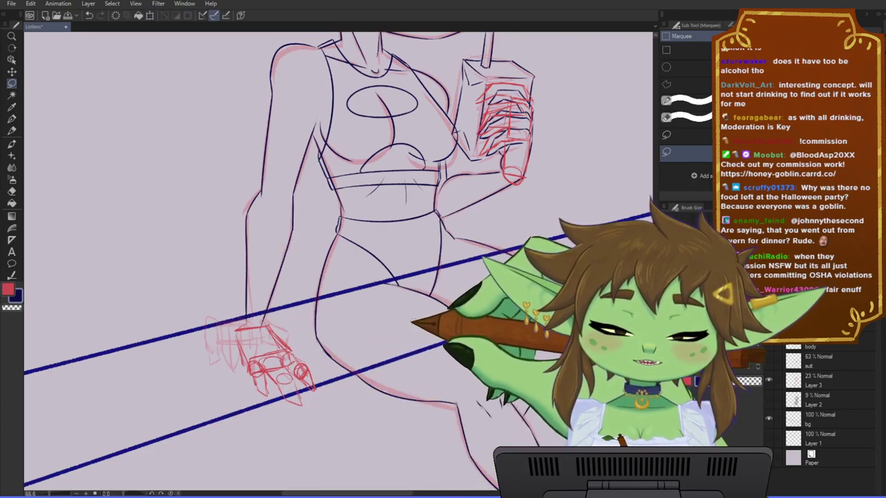
- Fade the red hand sketches so they serve as a lighter inking guide, and save the drawing
drag(413, 321, 407, 341)
key(p)
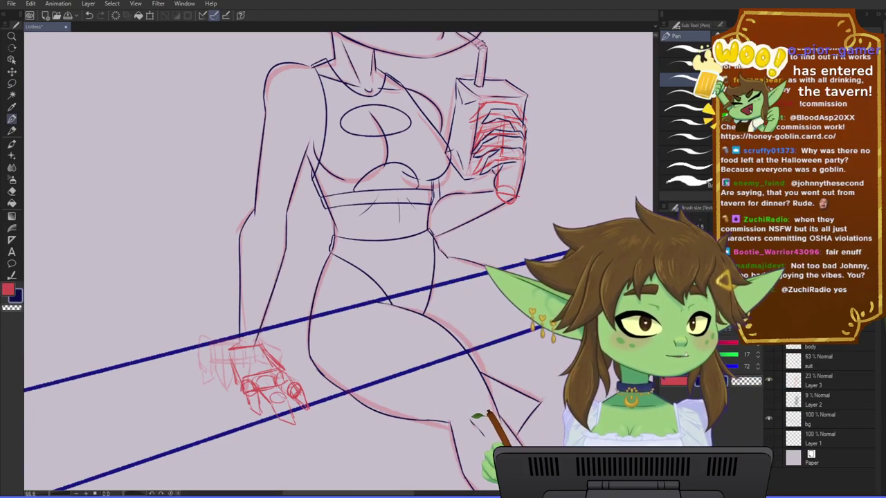
key(ctrl+e)
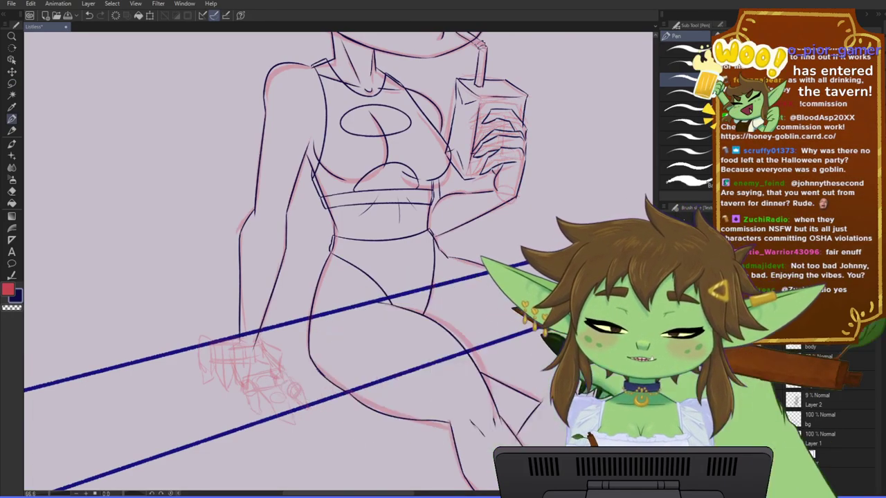
key(ctrl+z)
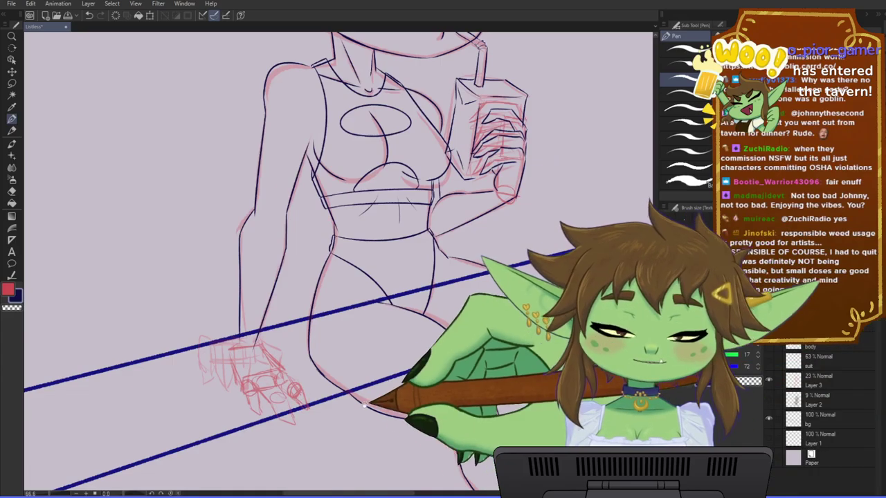
drag(365, 406, 373, 390)
key(ctrl+s)
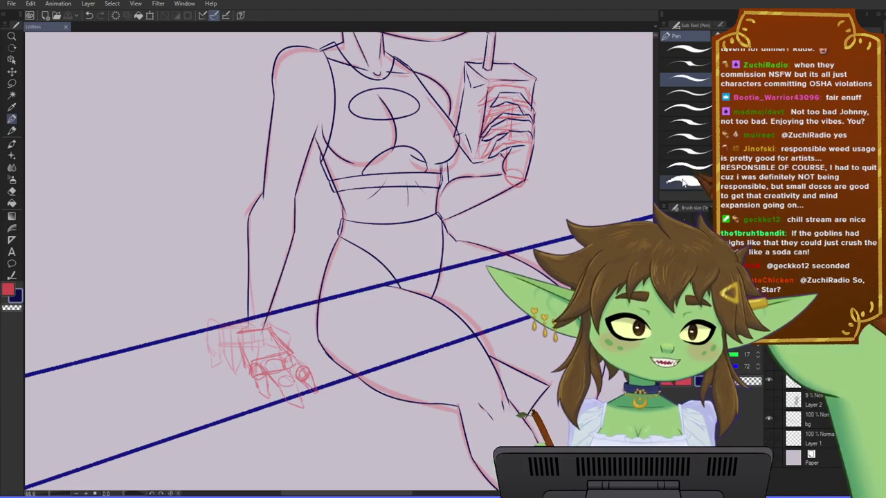
- Ink the resting hand's wrist, both outer edges and first finger with its nail over the red sketch
mouse_move(322, 408)
mouse_down()
mouse_move(333, 391)
mouse_move(332, 407)
mouse_move(291, 344)
mouse_move(294, 356)
mouse_up()
scroll(325, 407, up, 1)
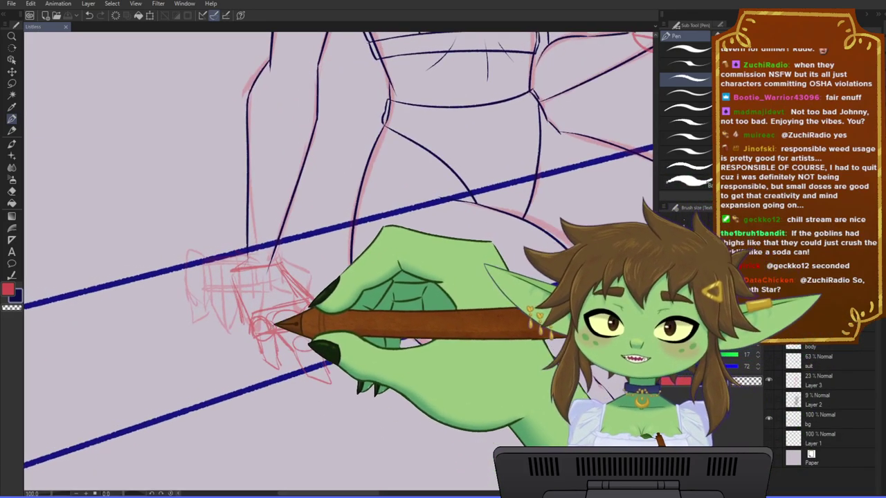
scroll(332, 391, up, 2)
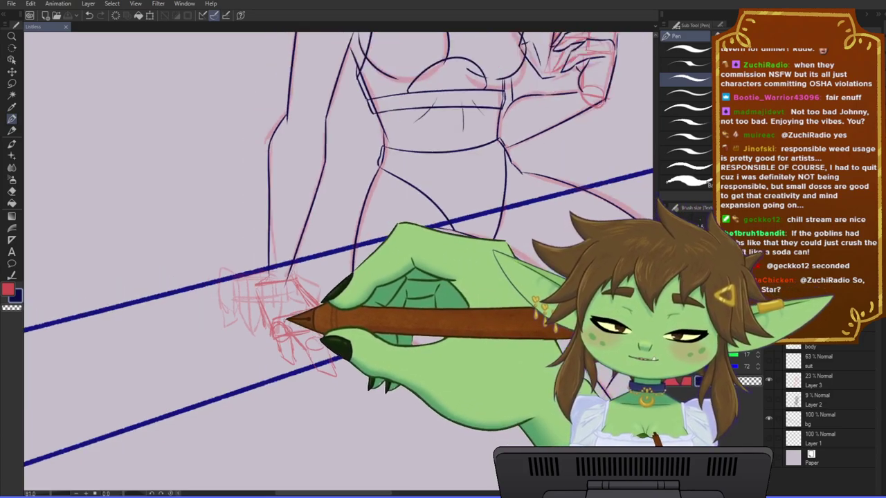
scroll(333, 392, up, 1)
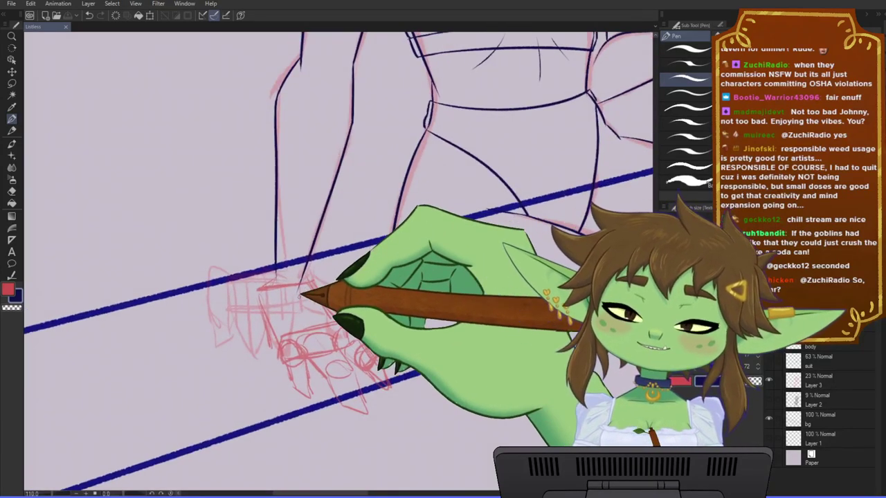
scroll(300, 290, up, 2)
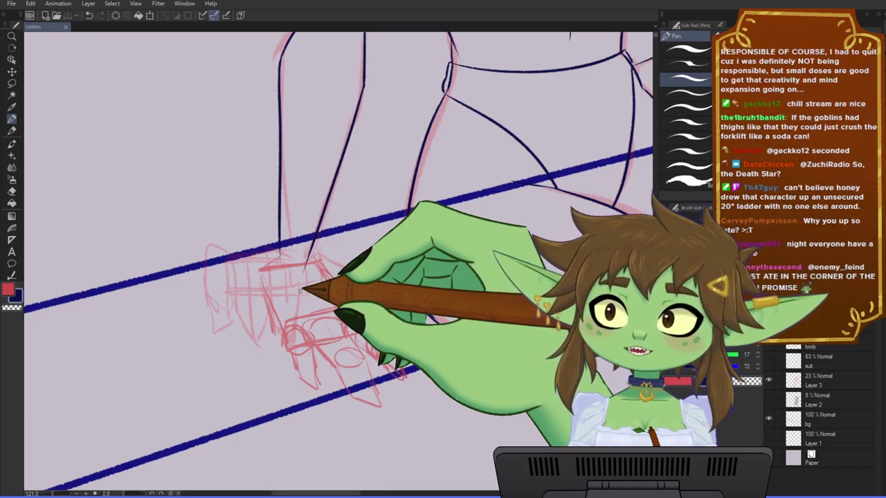
drag(383, 312, 406, 315)
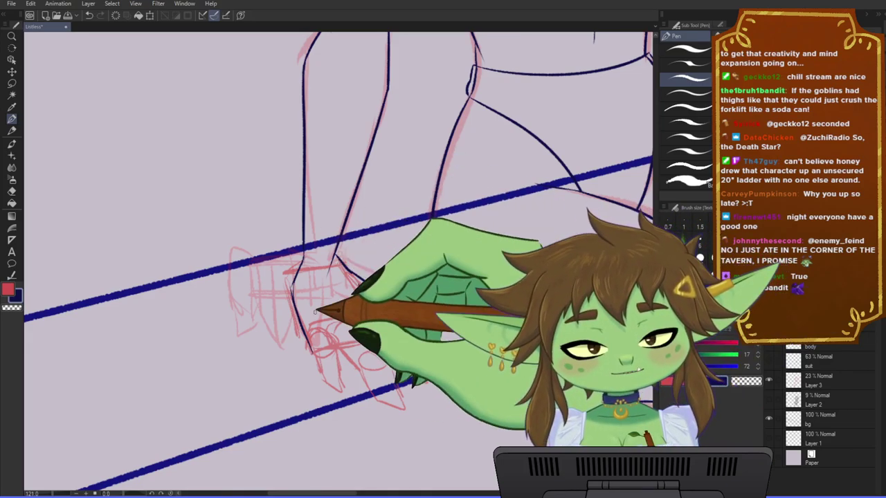
key(ctrl+z)
drag(313, 348, 323, 377)
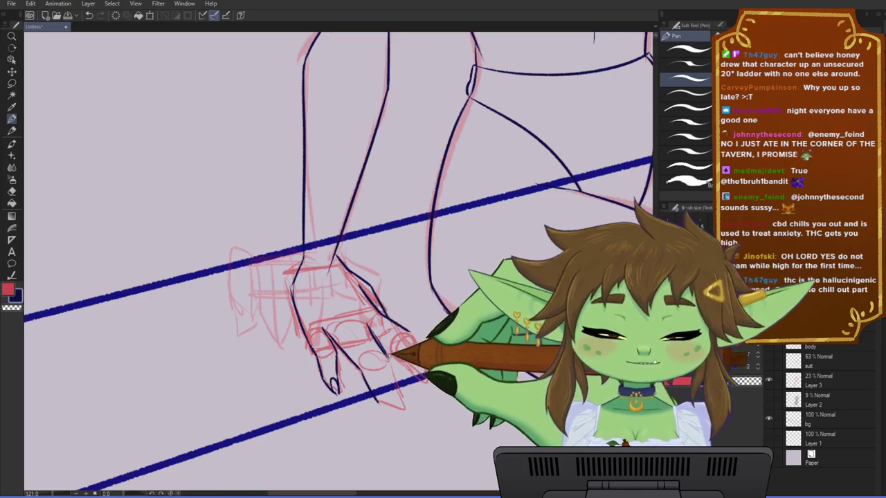
drag(405, 357, 412, 334)
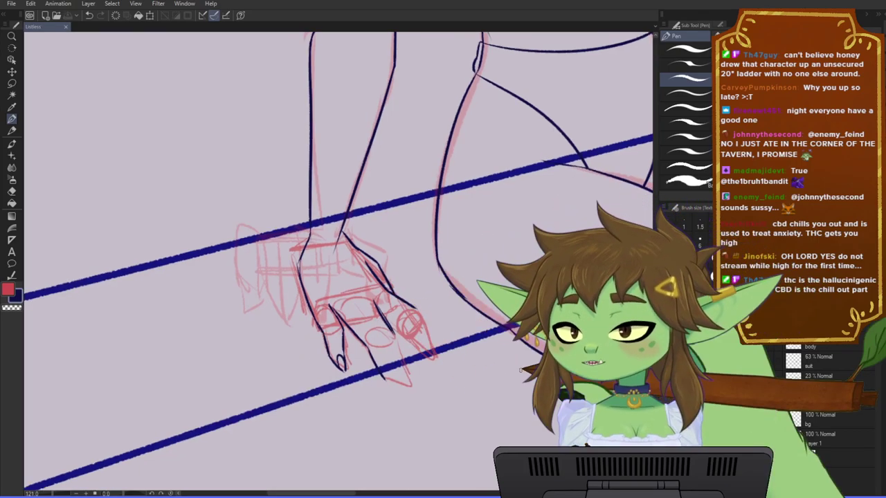
- Ink the resting hand's remaining fingers and nails over the red sketch, and save the drawing
scroll(338, 262, down, 1)
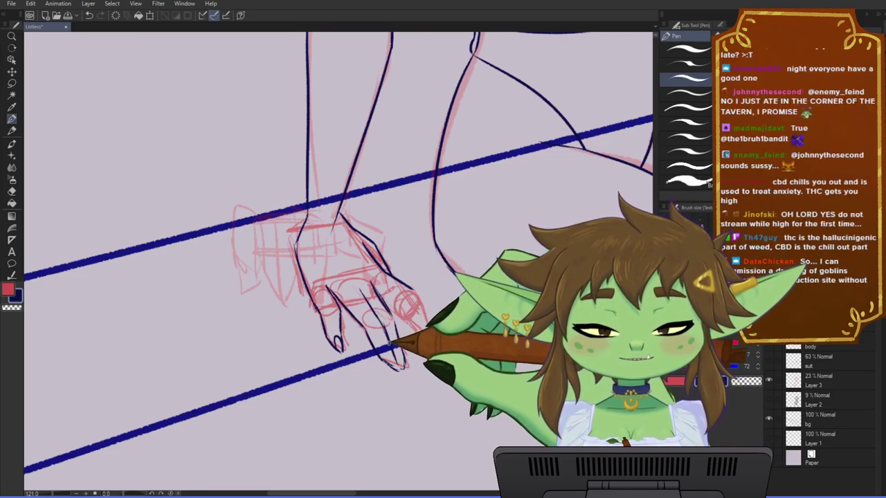
drag(404, 281, 379, 279)
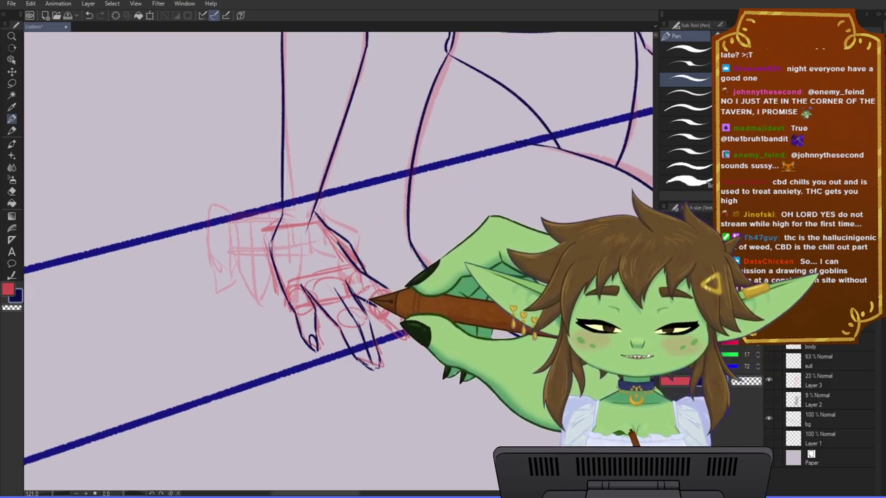
key(ctrl+z)
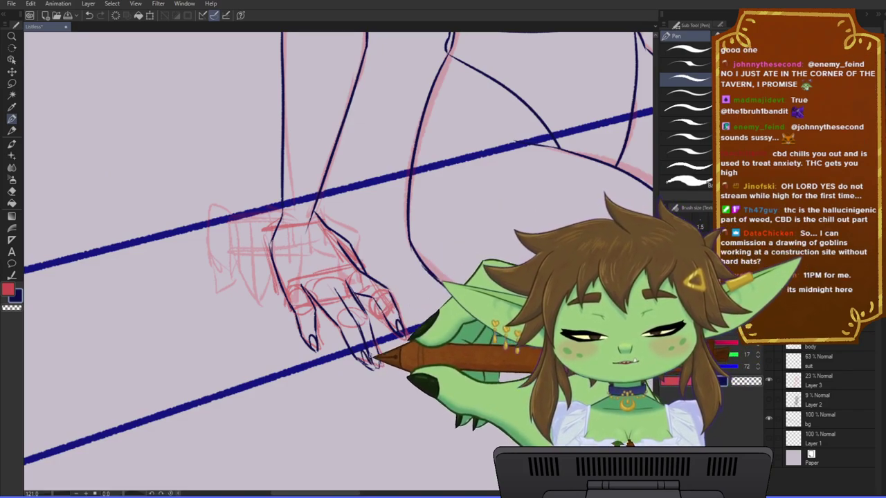
mouse_move(441, 324)
mouse_down()
mouse_move(418, 334)
mouse_move(413, 313)
mouse_up()
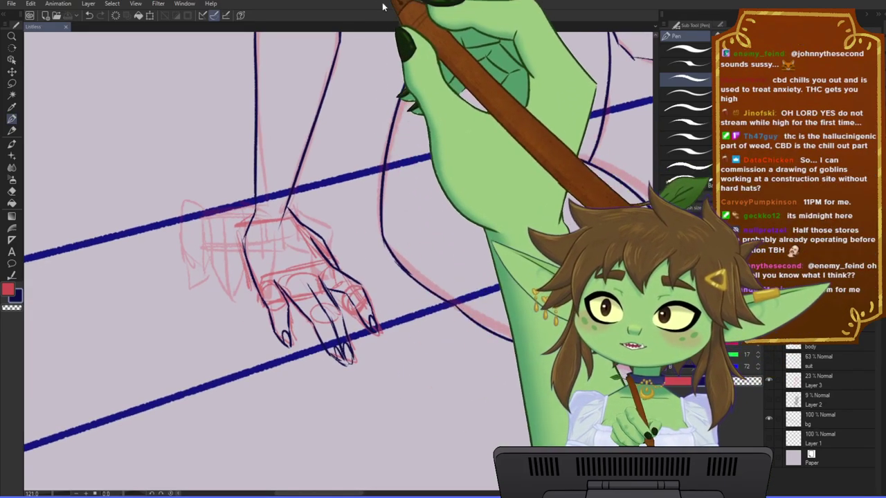
- Touch up the line art of the inked resting hand and save the drawing
scroll(289, 279, down, 1)
scroll(322, 253, down, 1)
drag(308, 204, 335, 256)
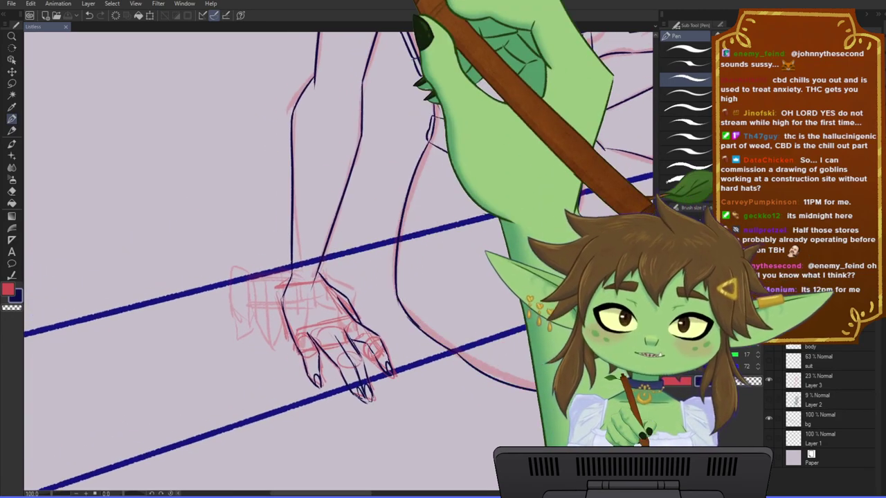
scroll(334, 244, up, 3)
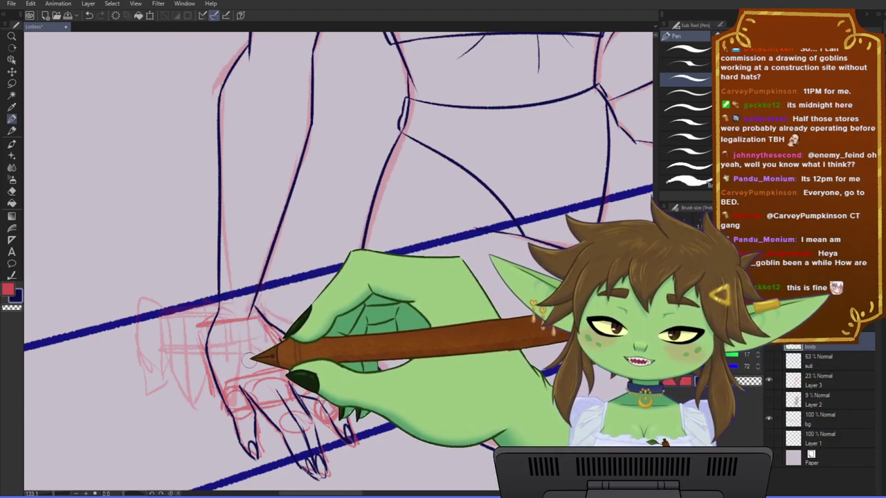
scroll(252, 354, down, 5)
drag(283, 377, 287, 345)
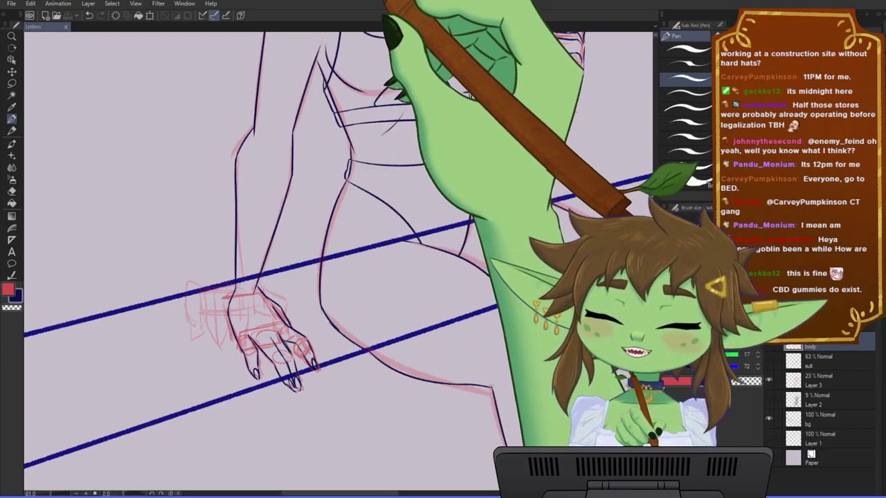
- Examine how the inked resting hand fits the straight supporting arm, the torso and the bench lines
scroll(206, 348, down, 1)
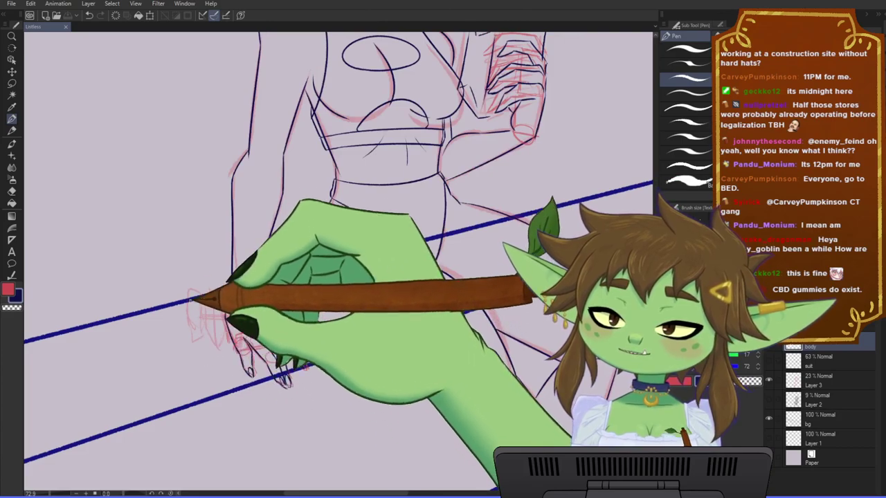
scroll(193, 298, down, 1)
scroll(194, 298, up, 1)
scroll(266, 309, down, 2)
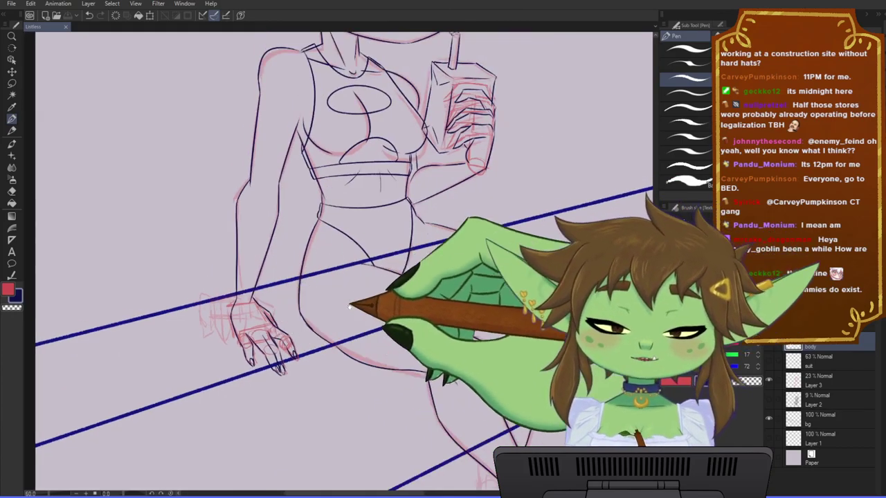
drag(350, 305, 352, 323)
scroll(265, 320, down, 2)
scroll(252, 327, up, 3)
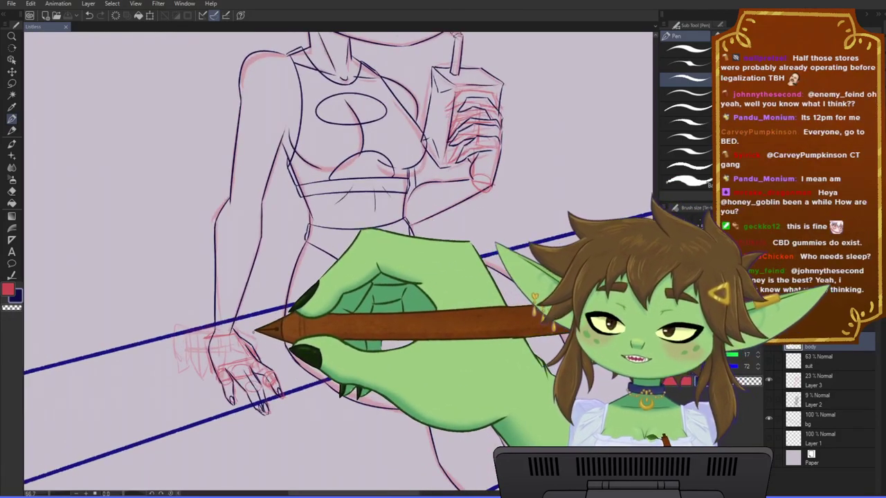
drag(254, 332, 265, 334)
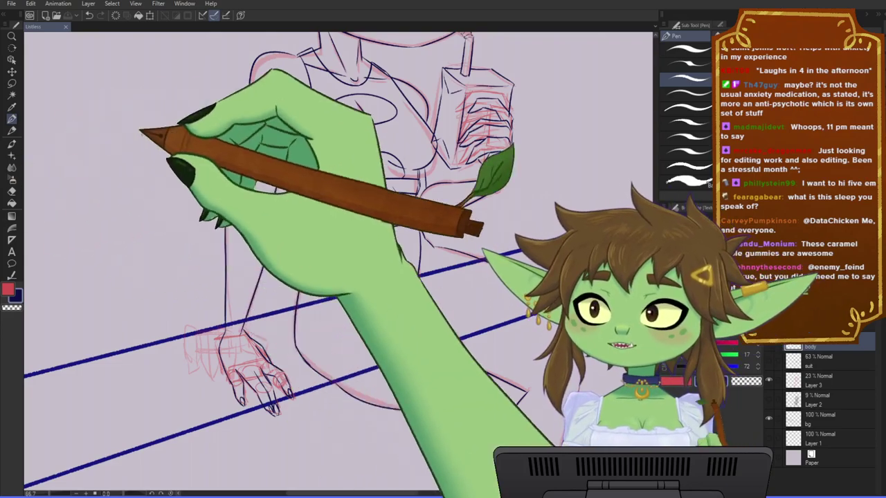
- Review the overall figure from the resting hand and legs up to the head and hair bun
drag(294, 372, 294, 337)
scroll(278, 317, down, 3)
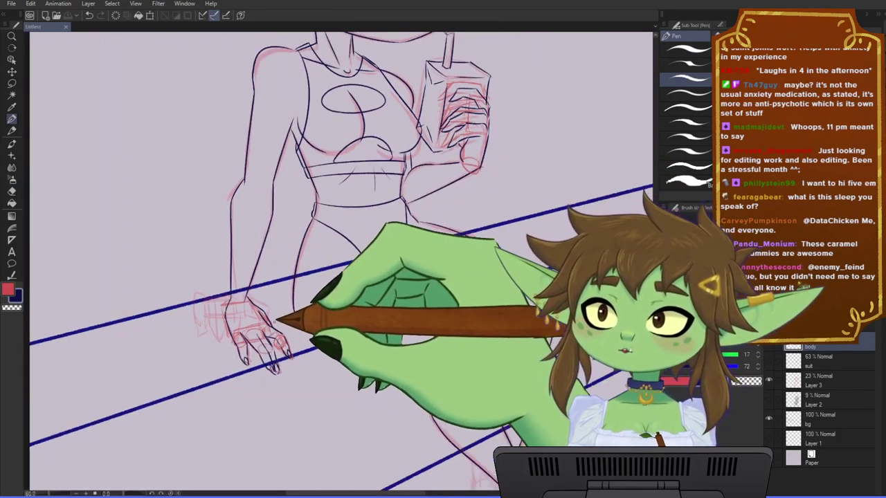
drag(337, 365, 313, 331)
scroll(298, 315, down, 2)
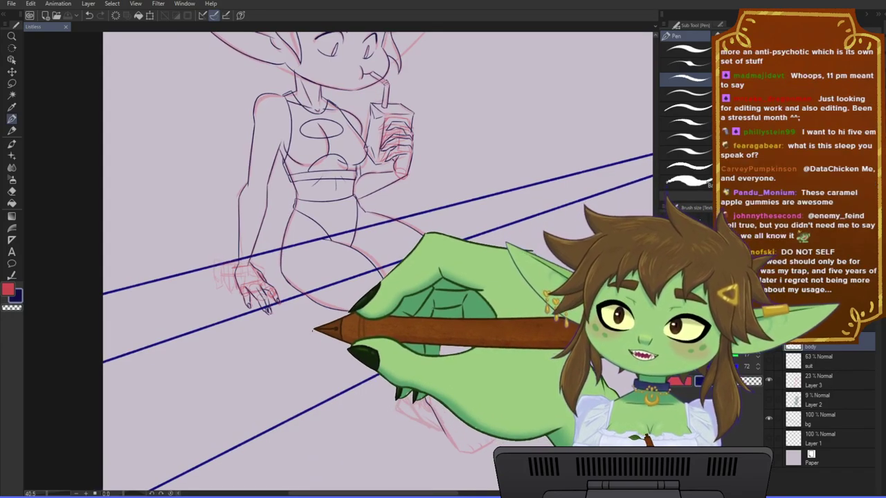
scroll(314, 329, down, 1)
drag(363, 286, 362, 331)
drag(482, 276, 471, 342)
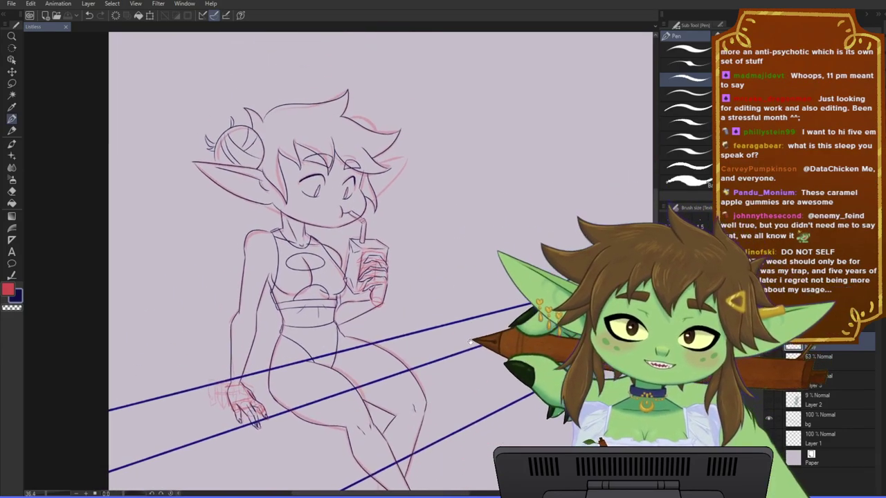
- Thicken the upper eyelid lines of both eyes and save the drawing
scroll(328, 246, up, 5)
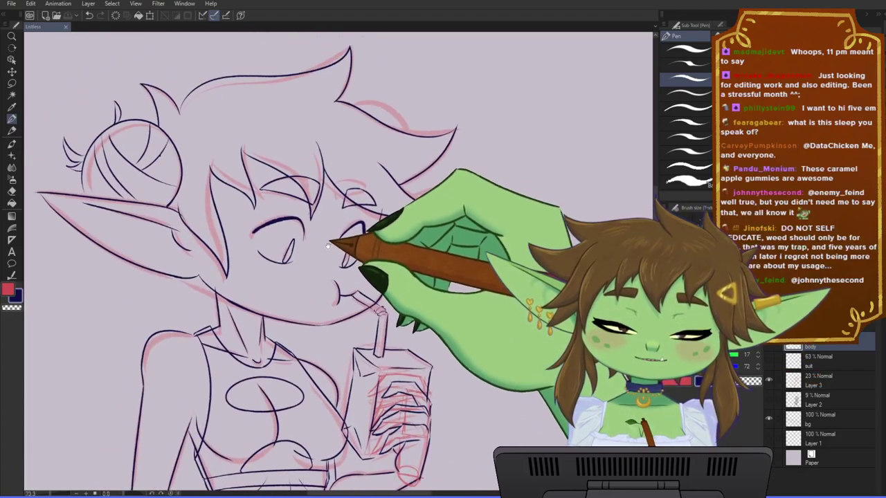
scroll(328, 246, up, 1)
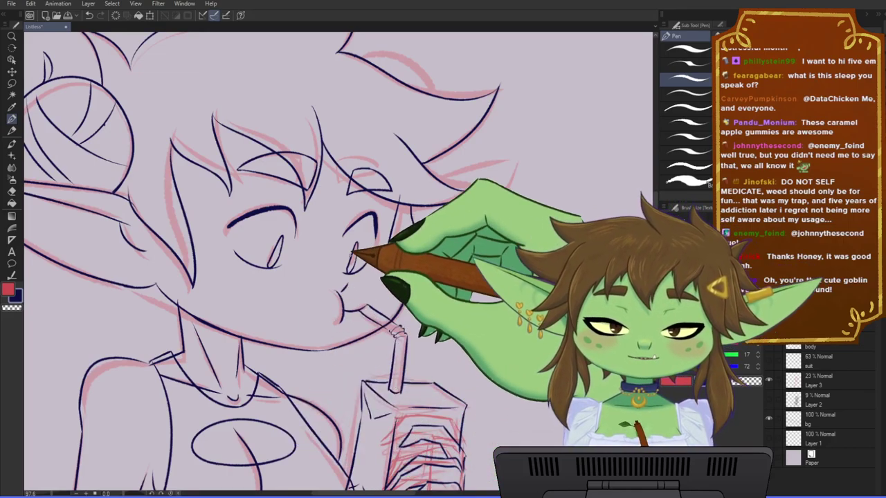
scroll(351, 256, down, 8)
drag(374, 304, 399, 306)
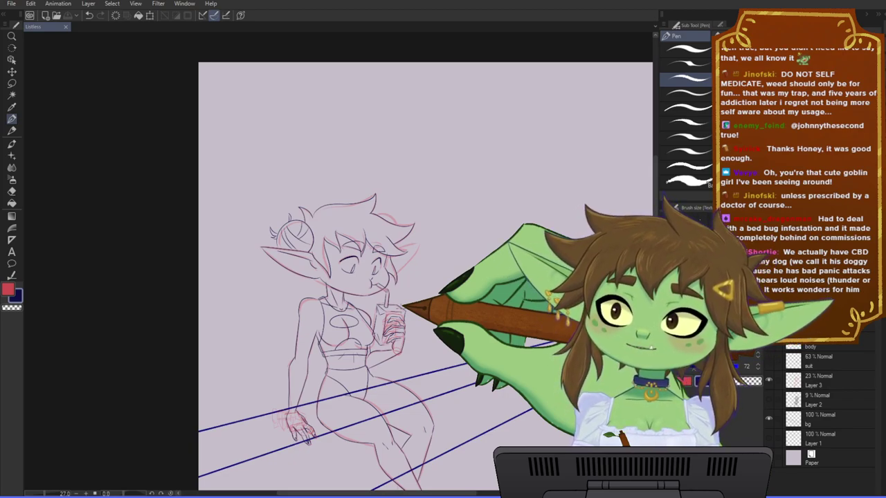
scroll(377, 353, up, 3)
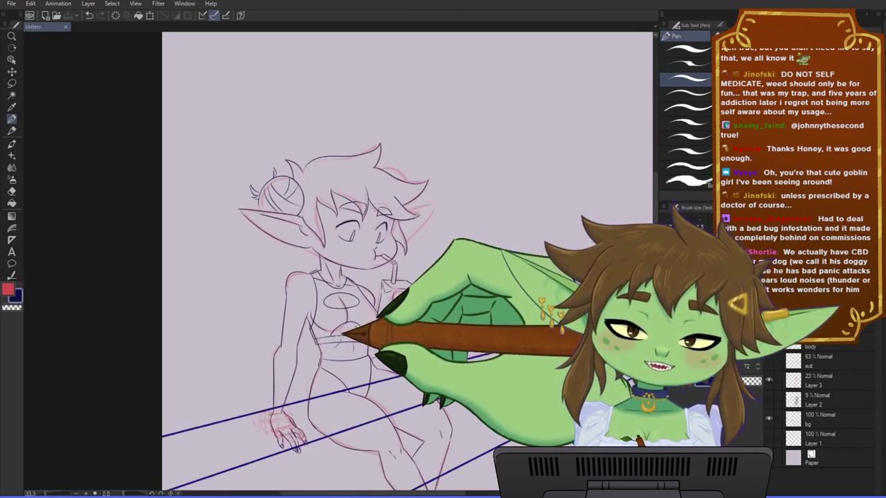
scroll(377, 353, up, 2)
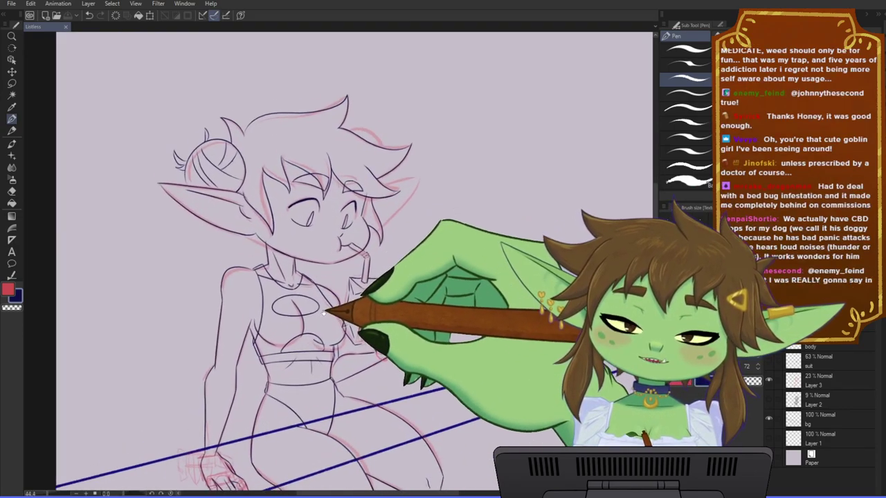
- Examine the whole figure, checking the head, the hand on the juice box, the resting hand and the crossed legs
scroll(378, 353, up, 1)
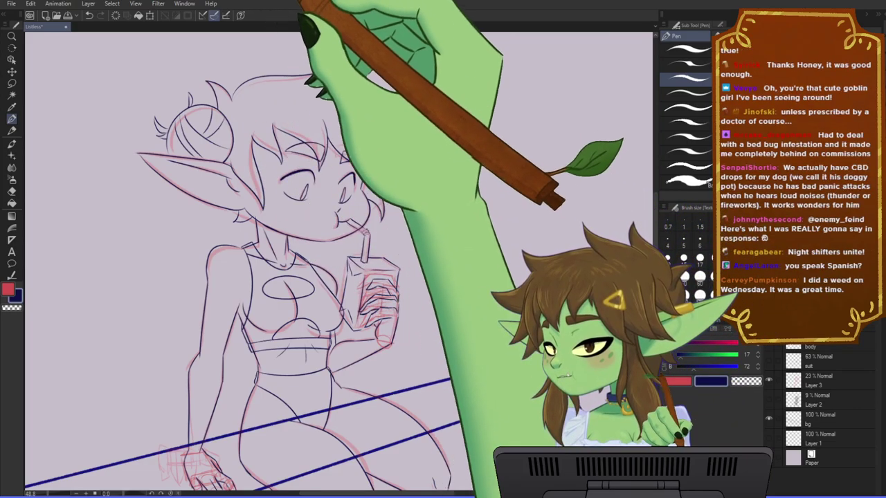
drag(358, 206, 392, 201)
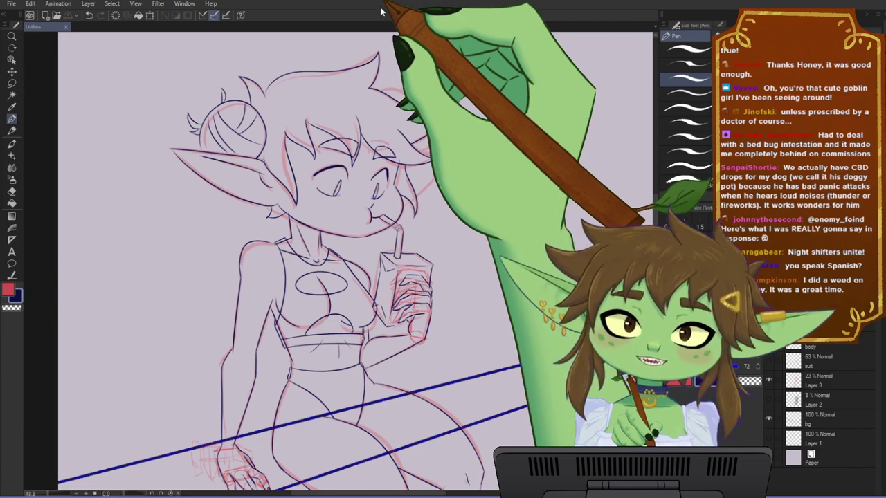
scroll(364, 219, down, 1)
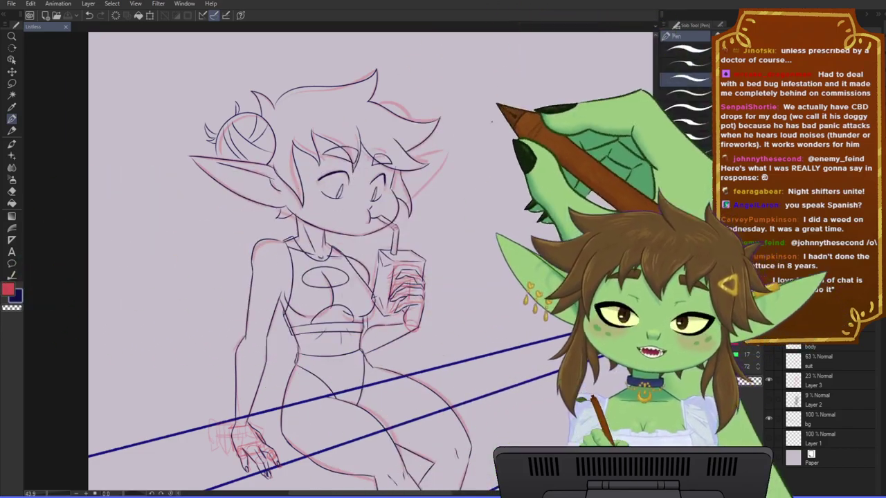
mouse_move(425, 408)
mouse_down()
mouse_move(420, 371)
mouse_move(429, 356)
mouse_move(417, 352)
mouse_up()
scroll(419, 371, down, 3)
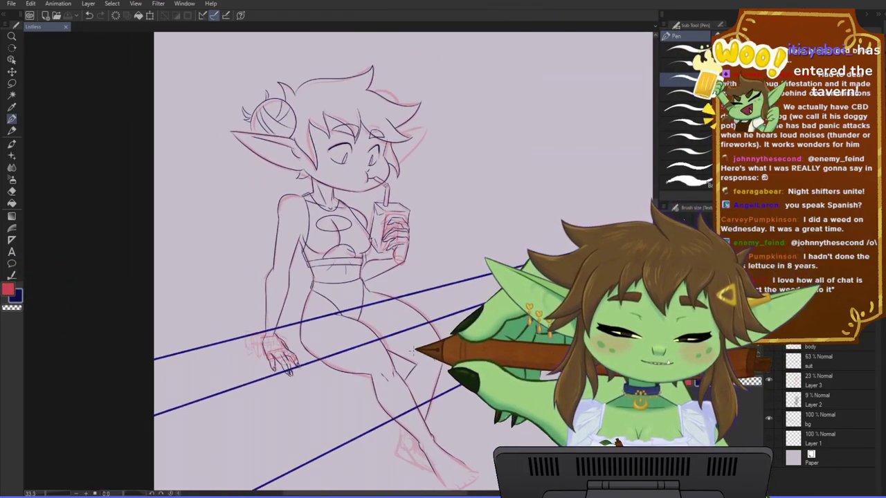
scroll(313, 333, up, 3)
scroll(284, 355, up, 3)
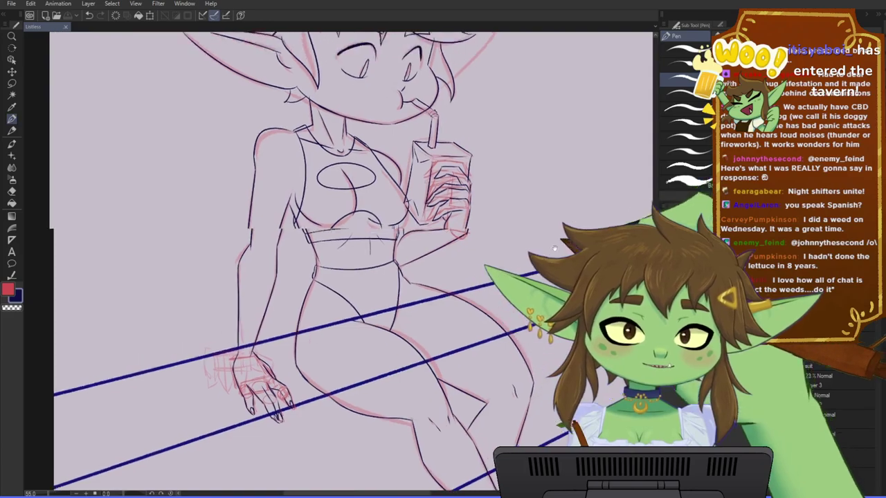
drag(292, 356, 238, 415)
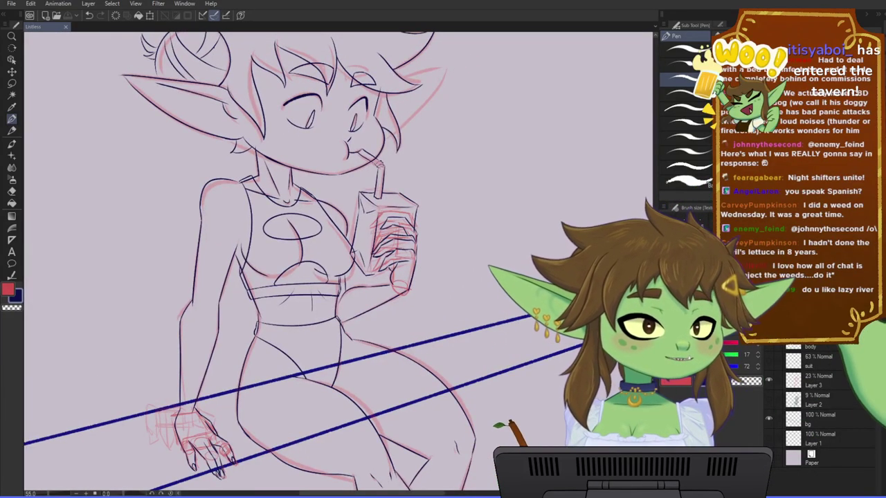
key(Delete)
scroll(377, 264, up, 3)
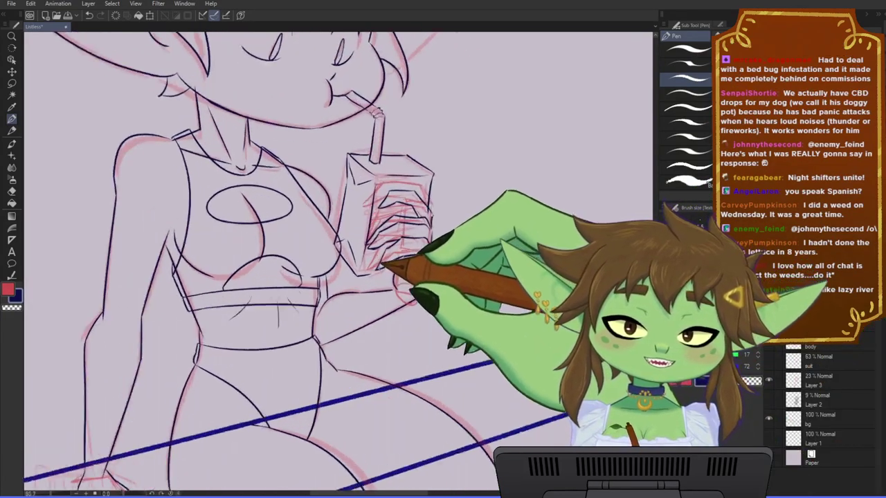
drag(371, 249, 351, 298)
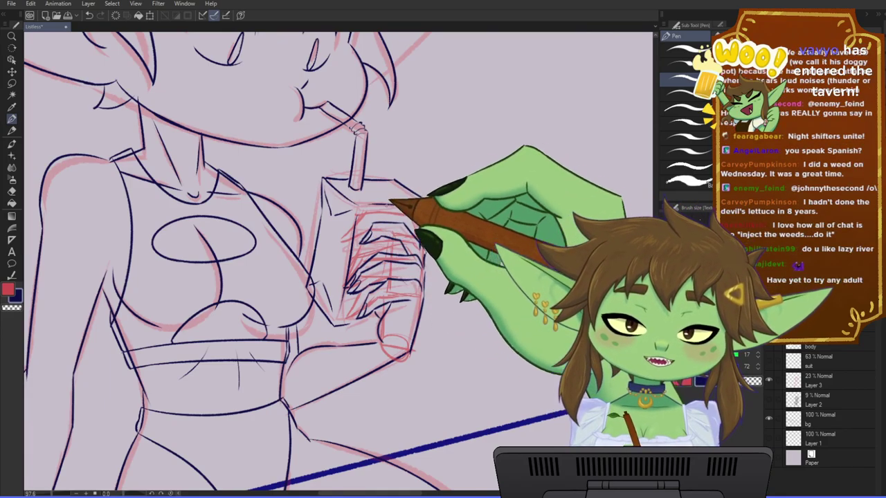
scroll(339, 263, down, 5)
scroll(400, 260, up, 3)
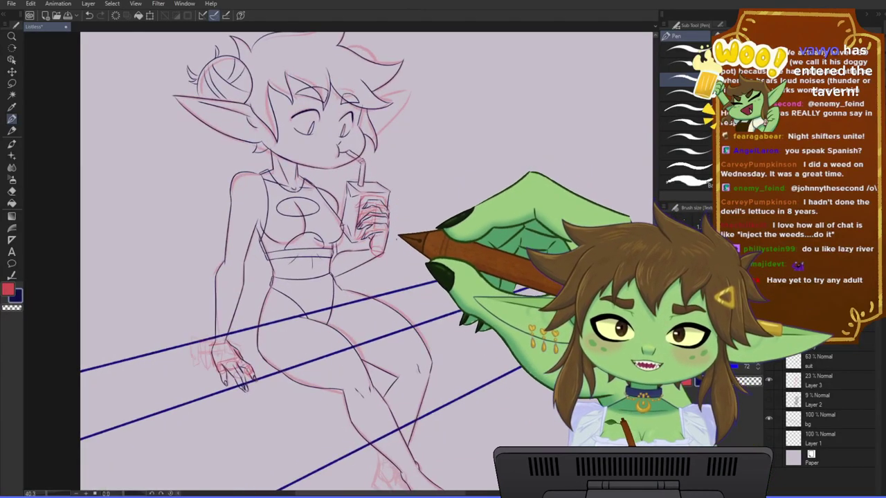
- Lasso the inked fingers gripping the juice box, shift them slightly with a transform, and save the drawing
scroll(396, 237, up, 2)
key(m)
mouse_move(367, 158)
mouse_down()
mouse_move(326, 250)
mouse_move(381, 161)
mouse_move(400, 165)
mouse_up()
key(ctrl+t)
drag(387, 196, 392, 196)
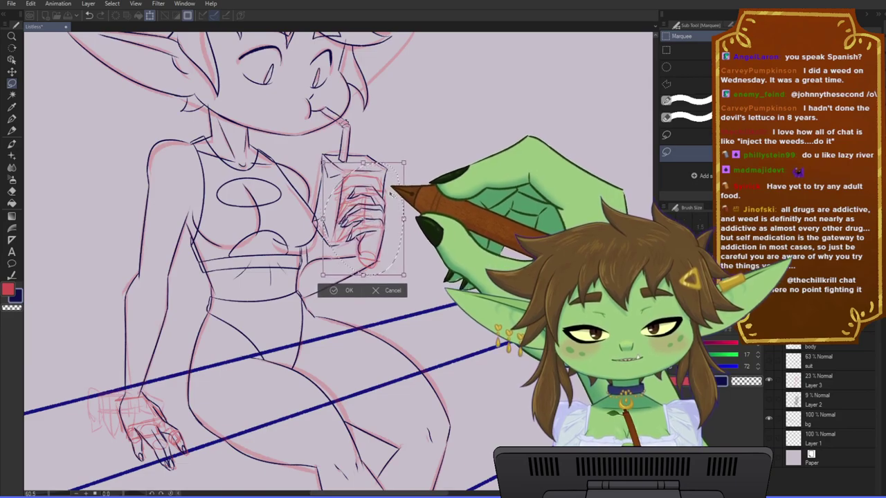
click(348, 291)
click(441, 164)
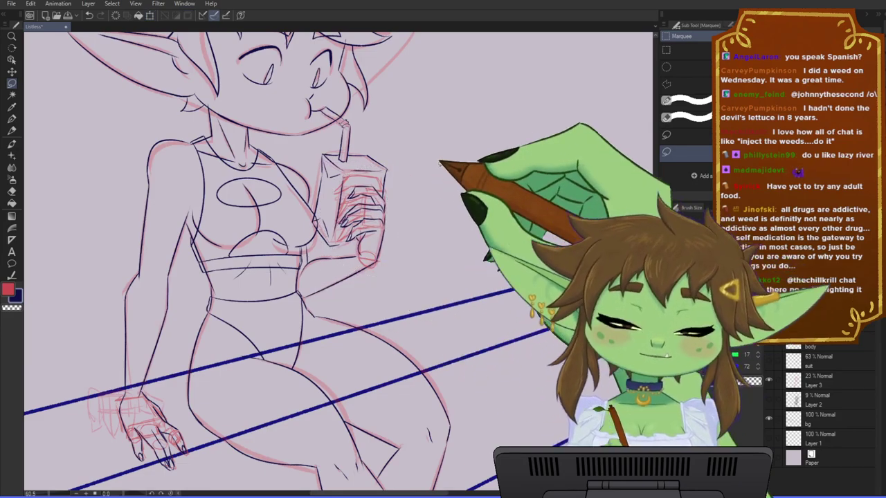
scroll(440, 164, down, 5)
drag(434, 192, 404, 218)
key(ctrl+s)
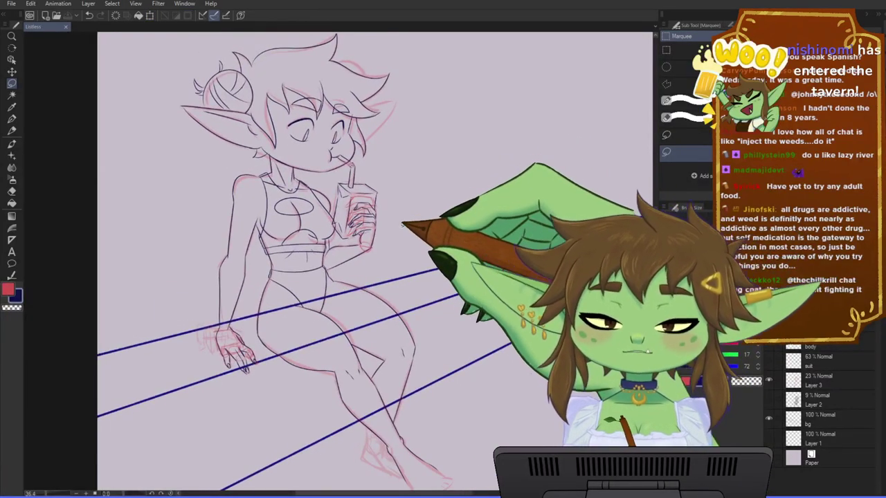
- Sketch rectangular sunglasses in red across the front hair on a new layer, with two lenses and an arm running toward the ear
drag(349, 294, 355, 272)
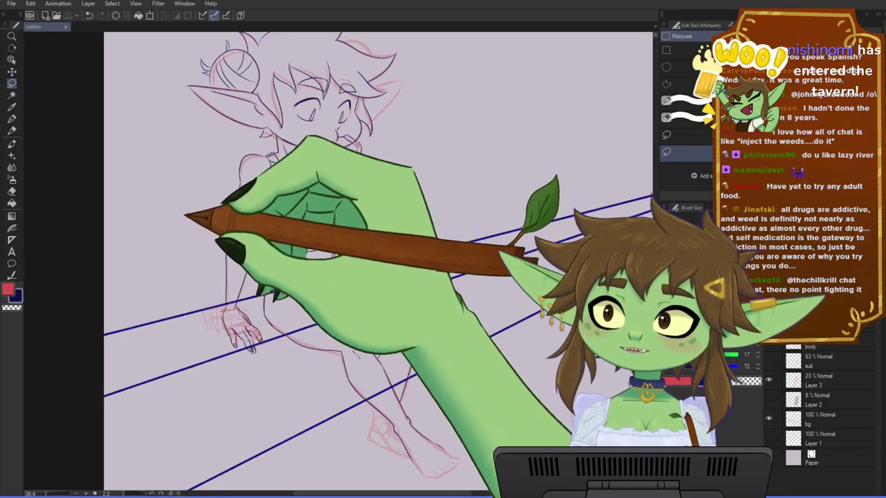
key(ctrl+minus)
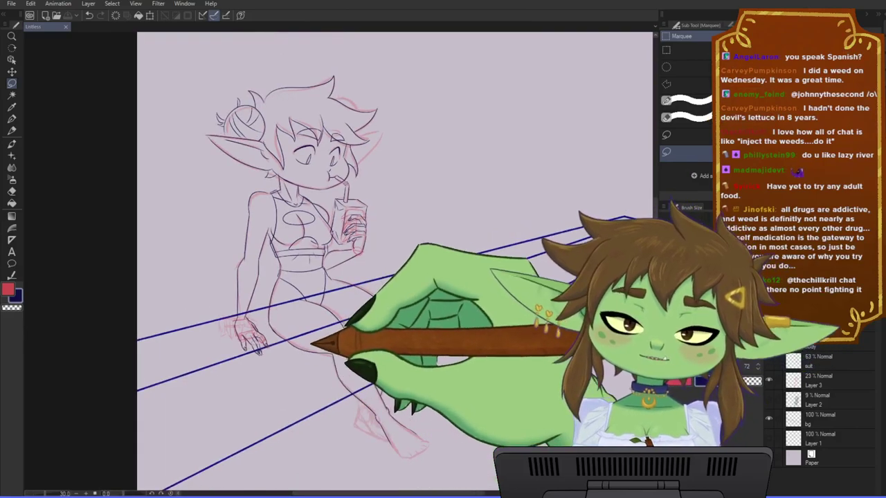
scroll(405, 279, down, 1)
scroll(405, 279, up, 2)
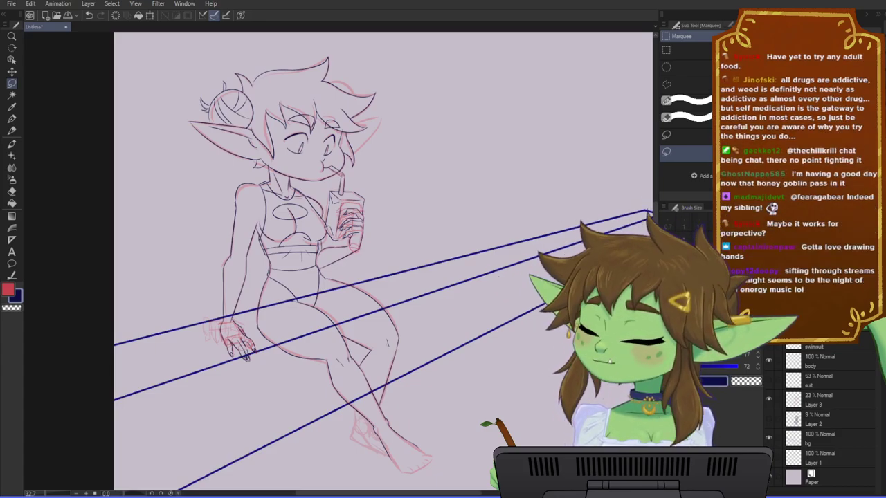
scroll(315, 105, up, 4)
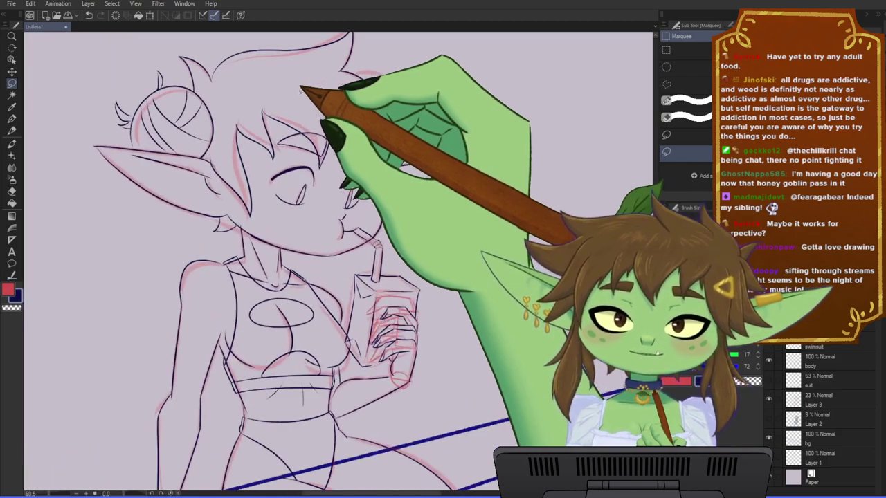
drag(326, 122, 325, 267)
scroll(252, 228, up, 1)
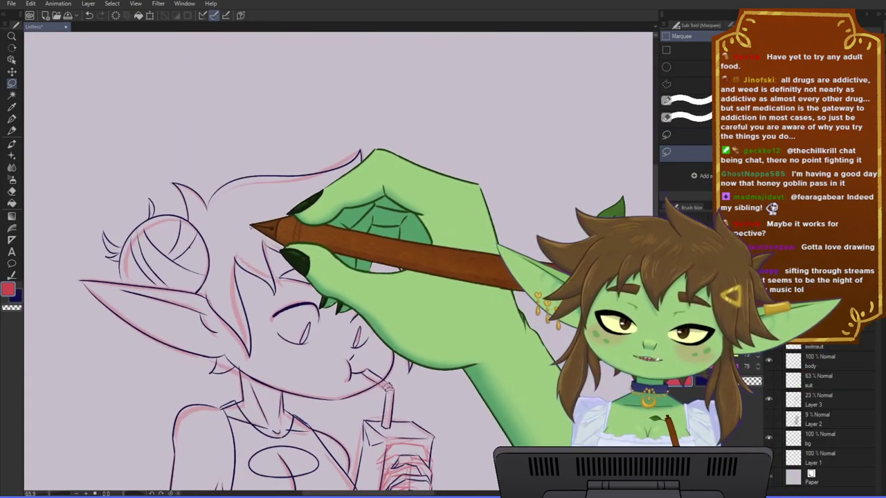
key(p)
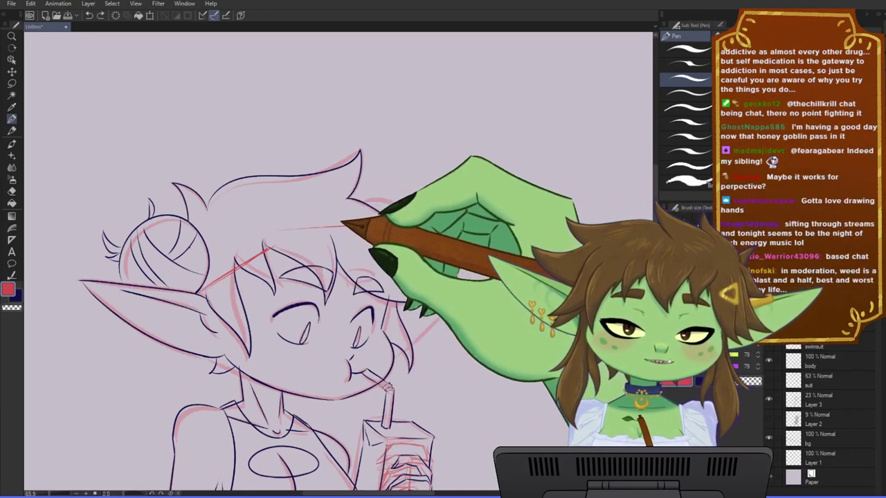
drag(341, 223, 424, 224)
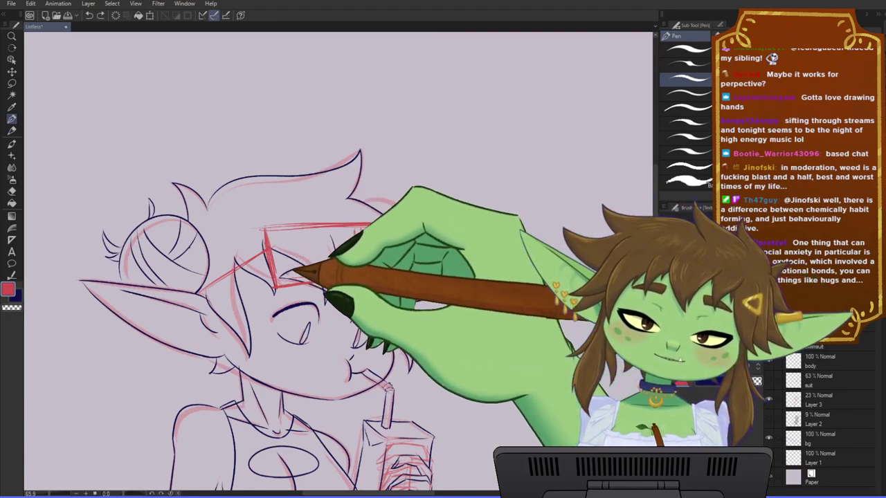
drag(291, 280, 360, 273)
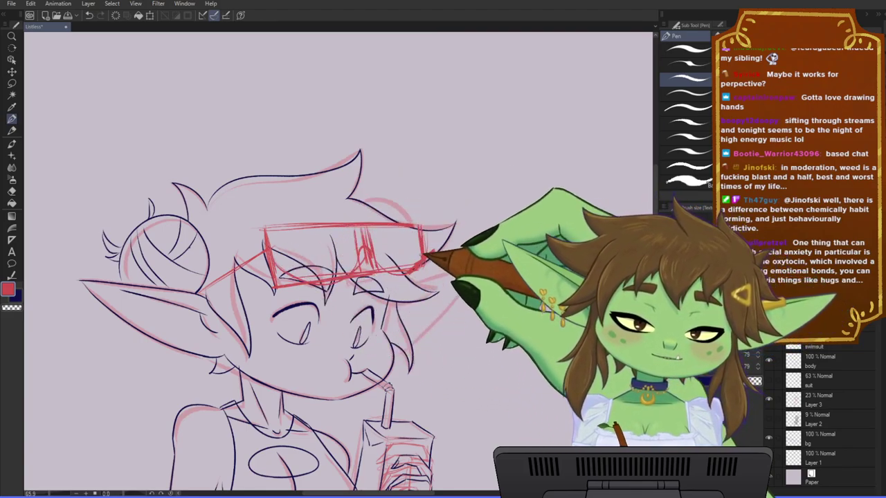
- Rotate the whole sunglasses sketch counterclockwise and raise it higher on the head
key(ctrl+t)
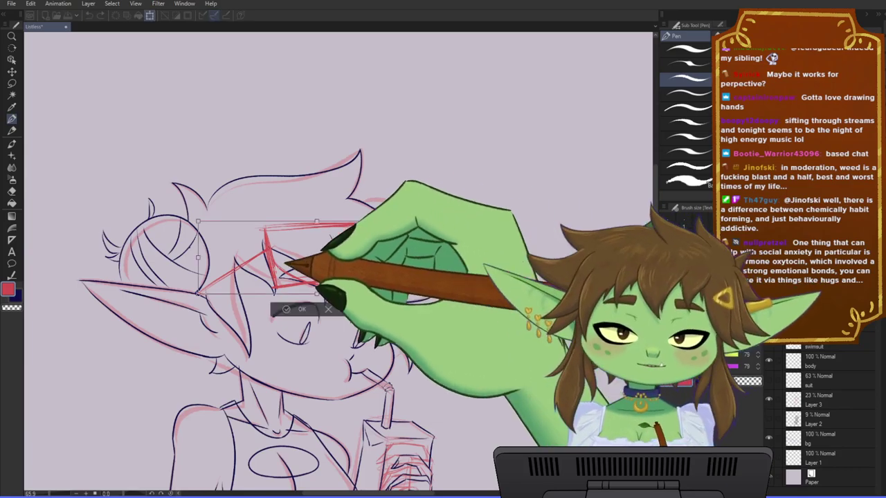
drag(291, 267, 288, 262)
mouse_move(453, 210)
mouse_down()
mouse_move(440, 178)
mouse_move(289, 287)
mouse_move(259, 240)
mouse_move(438, 188)
mouse_up()
key(Return)
- Lasso the lens frames of the sunglasses and rotate them clockwise to tilt slightly down toward the forehead
key(m)
key(ctrl+t)
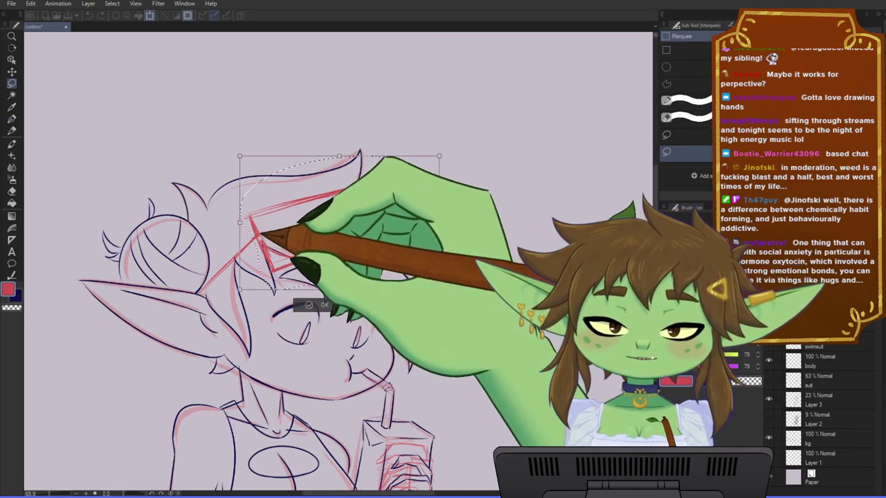
mouse_move(442, 147)
mouse_down()
mouse_move(464, 198)
mouse_move(400, 231)
mouse_up()
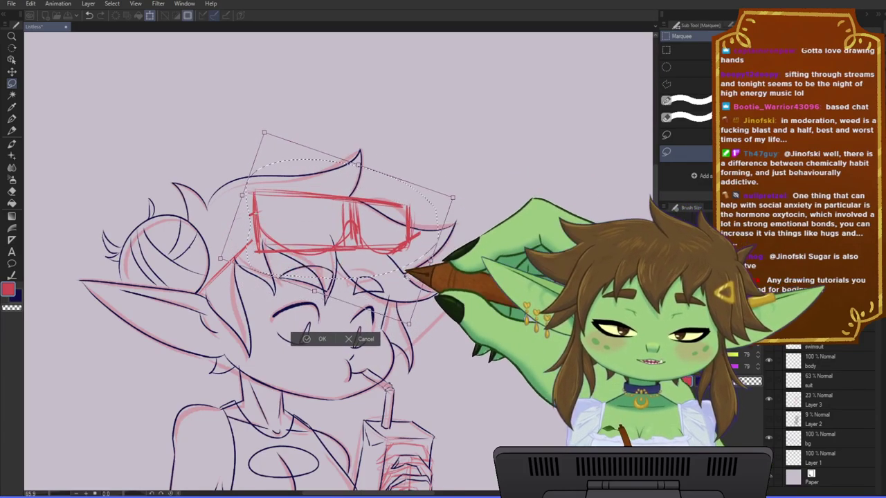
click(313, 338)
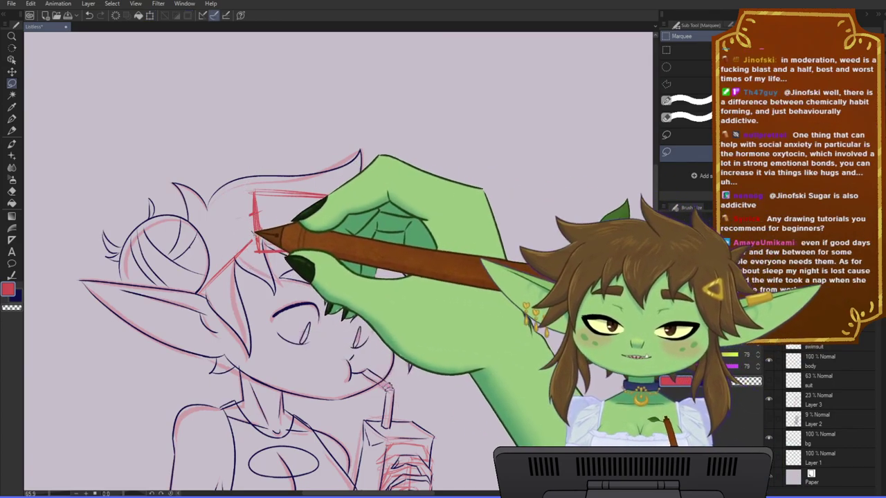
- Lasso the arm of the sunglasses, rotate it steeper toward the corner of the frame, and save the drawing
mouse_move(253, 231)
mouse_down()
mouse_move(223, 231)
mouse_move(252, 227)
mouse_up()
click(257, 318)
drag(212, 295, 205, 291)
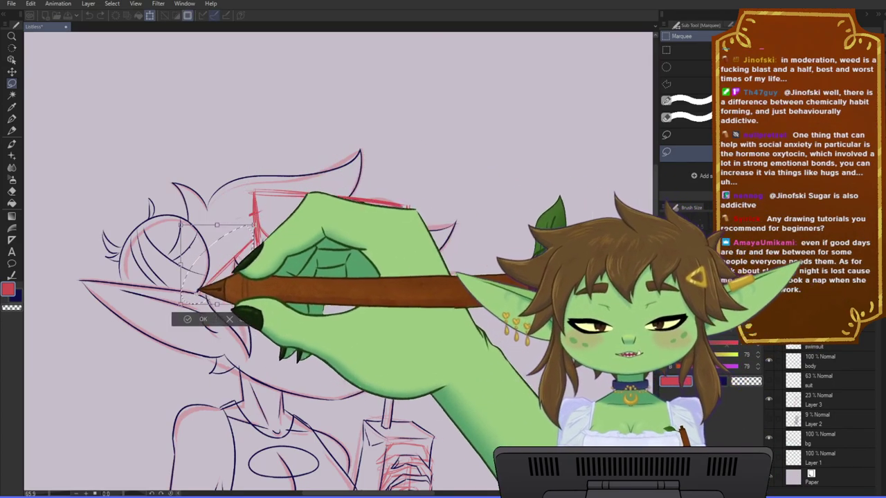
drag(264, 205, 247, 193)
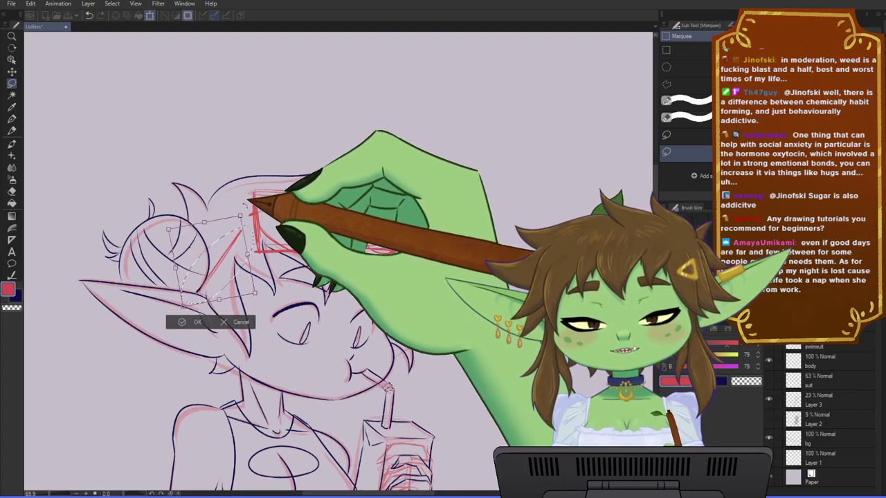
click(194, 320)
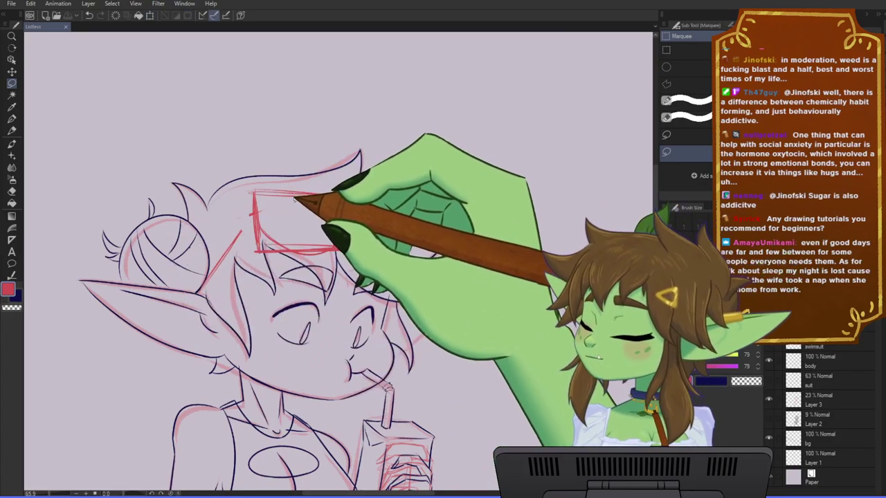
- Refine the red sunglasses sketch with rounded lower lens rims, a nose bridge and an arm joined to the frame
key(p)
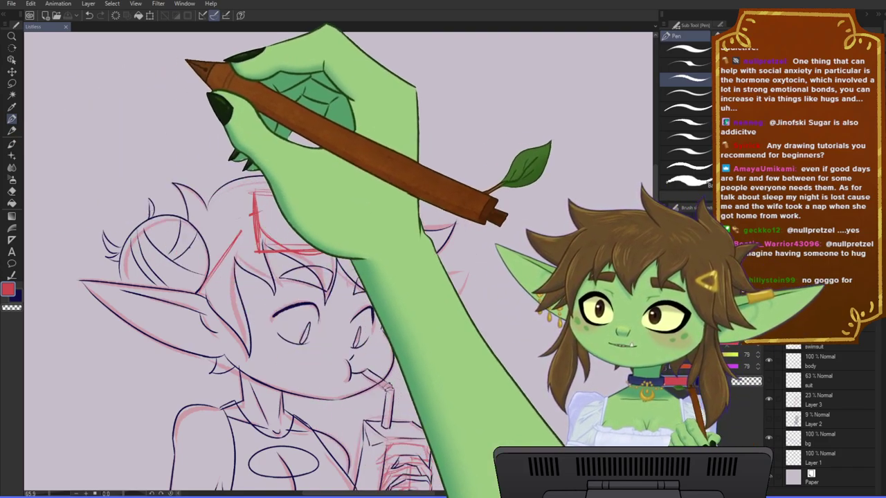
drag(306, 251, 337, 241)
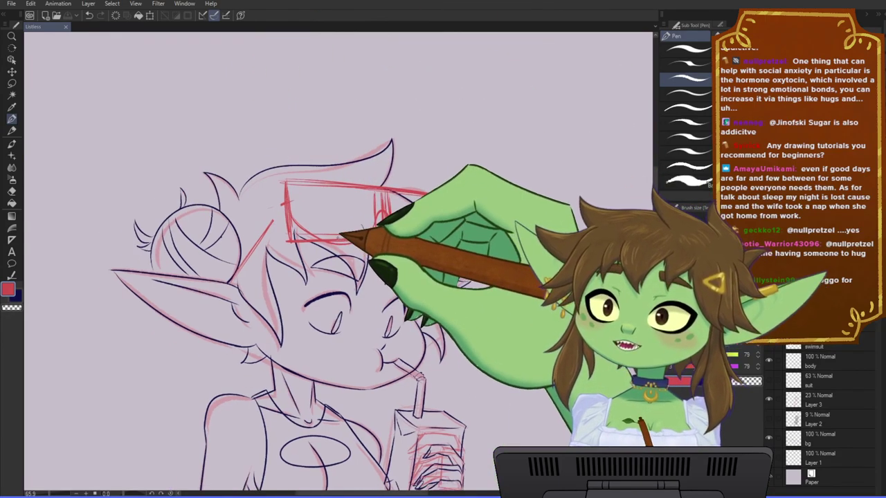
scroll(282, 207, down, 4)
scroll(298, 228, up, 3)
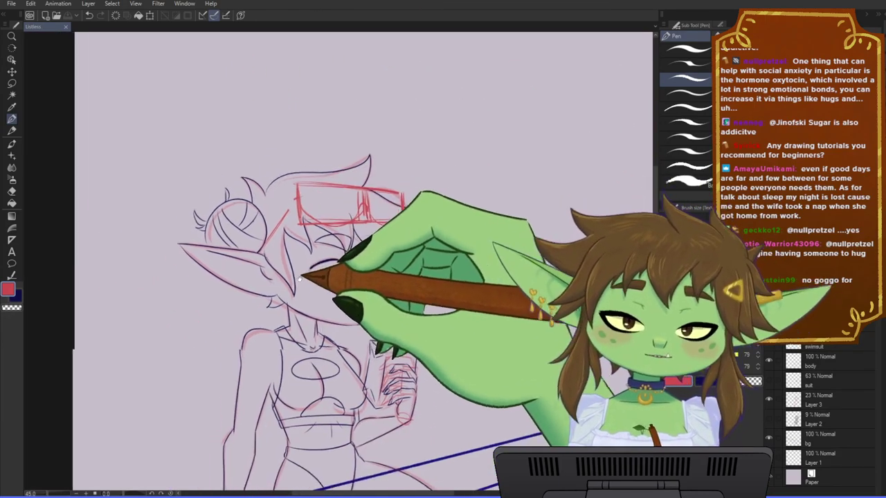
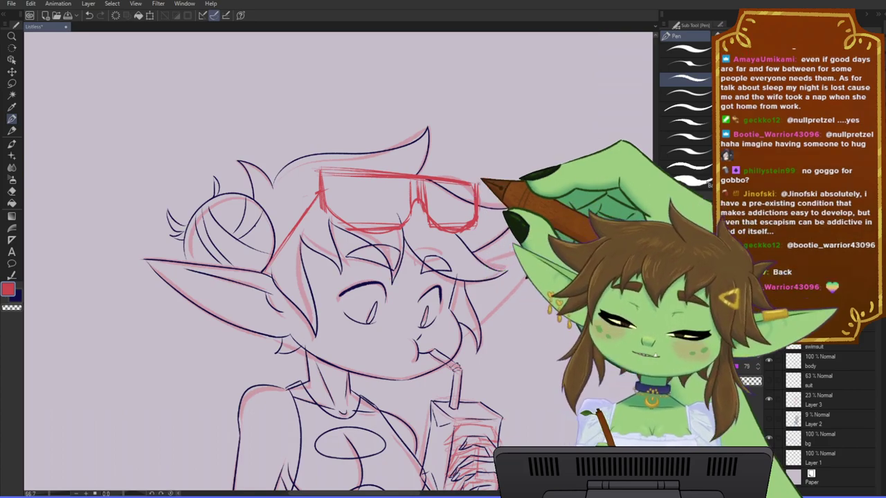
scroll(403, 206, down, 1)
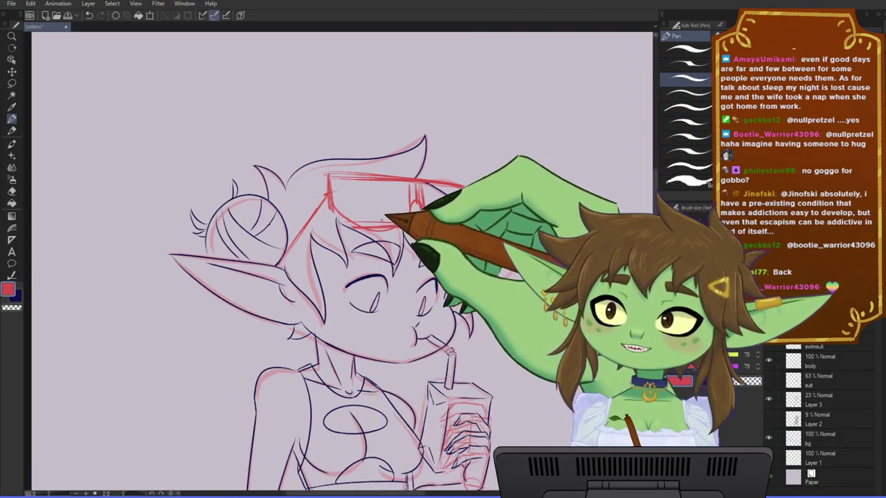
drag(340, 246, 348, 249)
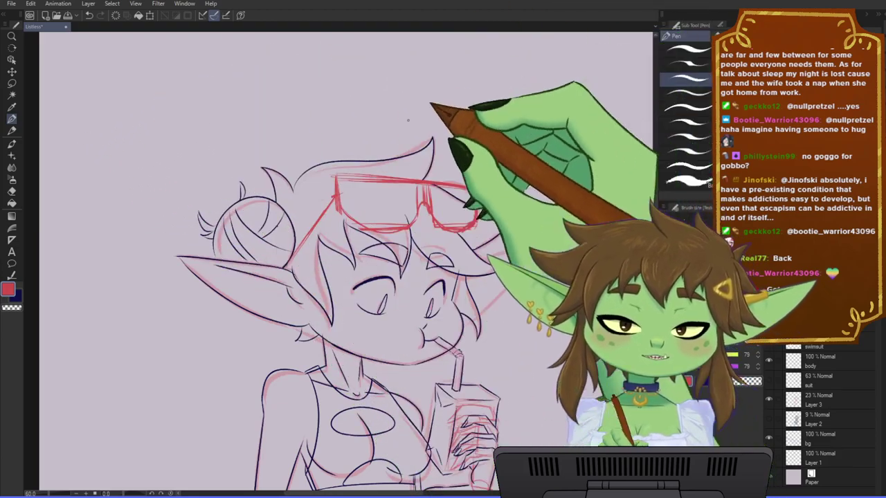
- Thicken the sunglasses' arm from the frame's corner down to the base of the ear
scroll(354, 142, down, 1)
scroll(354, 181, up, 1)
scroll(354, 182, up, 1)
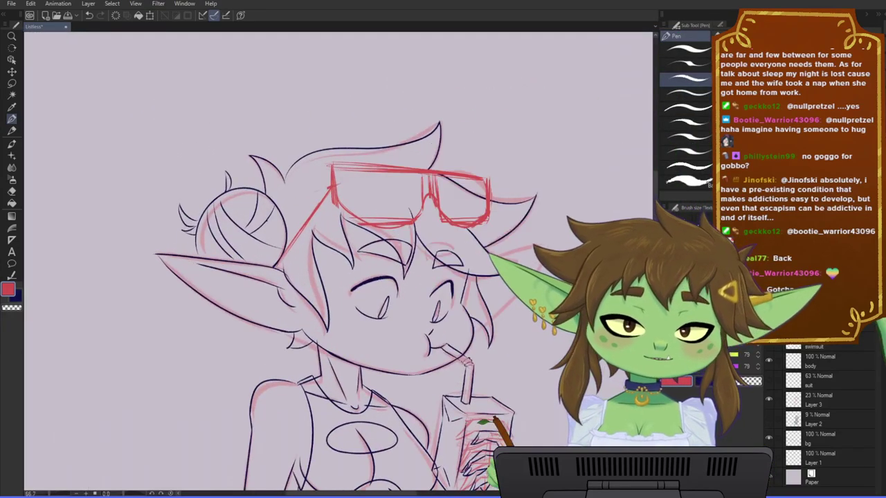
mouse_move(326, 199)
mouse_down()
mouse_move(299, 229)
mouse_move(337, 181)
mouse_move(268, 270)
mouse_move(330, 184)
mouse_move(270, 270)
mouse_up()
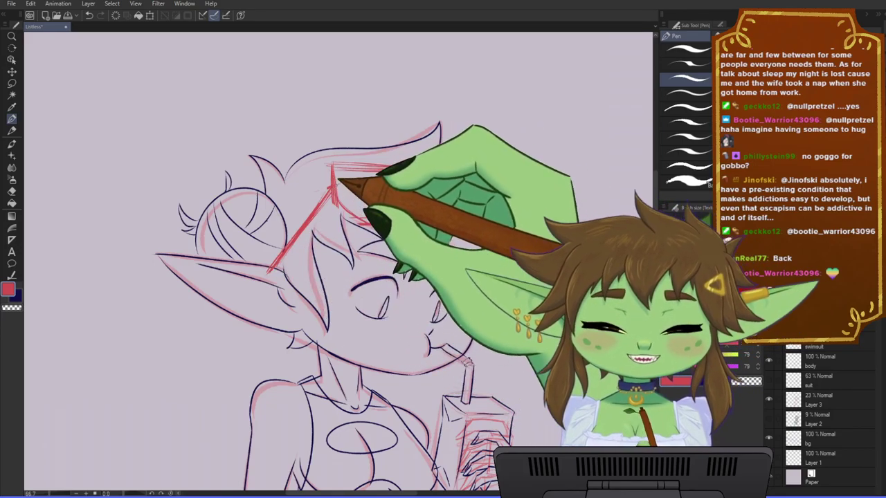
- Darken the sunglasses' frame corner and bridge, then lasso the lens frames and skew their top edge slightly toward the hair bun
drag(335, 164, 332, 185)
drag(432, 173, 429, 187)
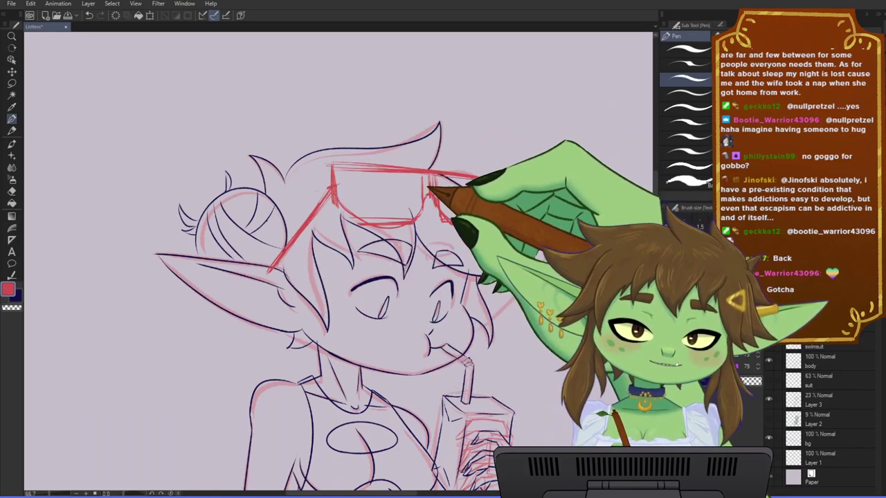
key(m)
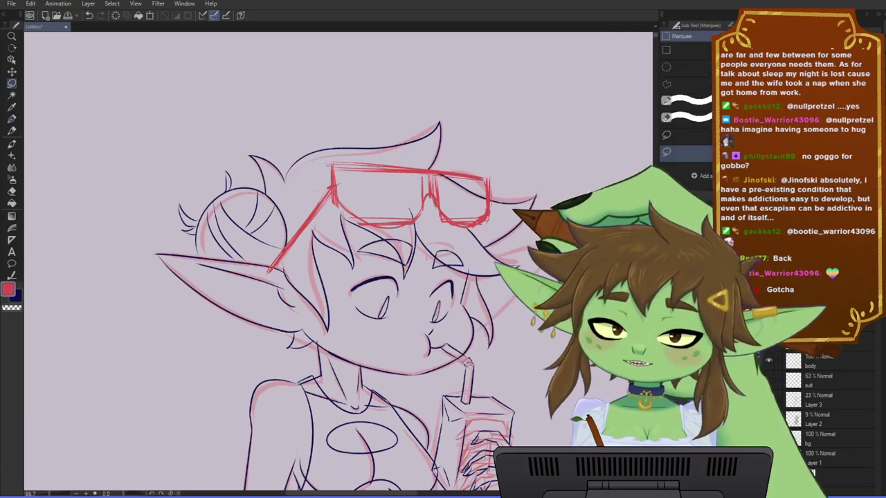
mouse_move(347, 219)
mouse_down()
mouse_move(323, 150)
mouse_move(350, 223)
mouse_up()
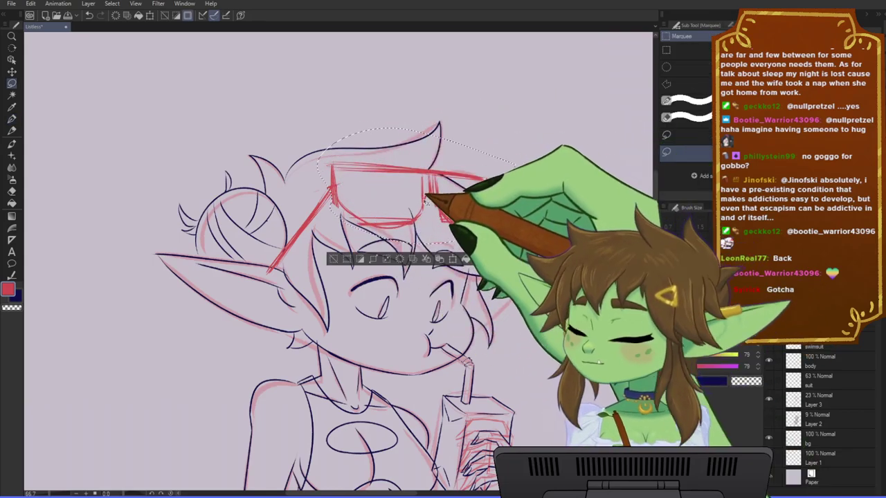
key(ctrl+t)
drag(417, 128, 404, 130)
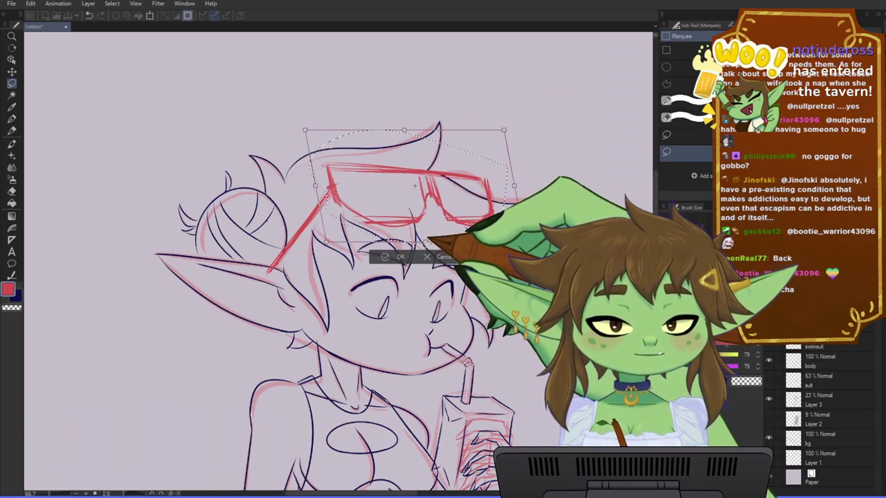
key(Return)
key(p)
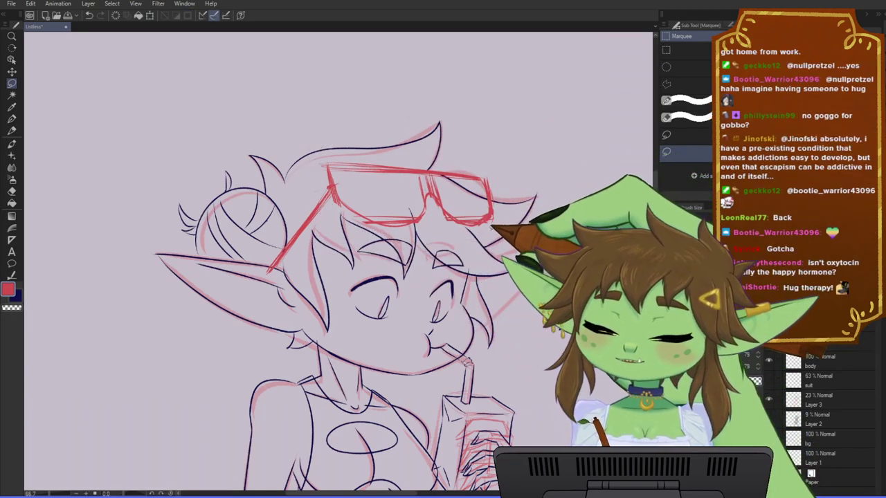
- Flip the canvas view horizontally to check the sunglasses in mirror image, and save the drawing
key(h)
drag(421, 367, 460, 305)
scroll(459, 304, down, 1)
scroll(379, 273, up, 1)
drag(319, 259, 339, 259)
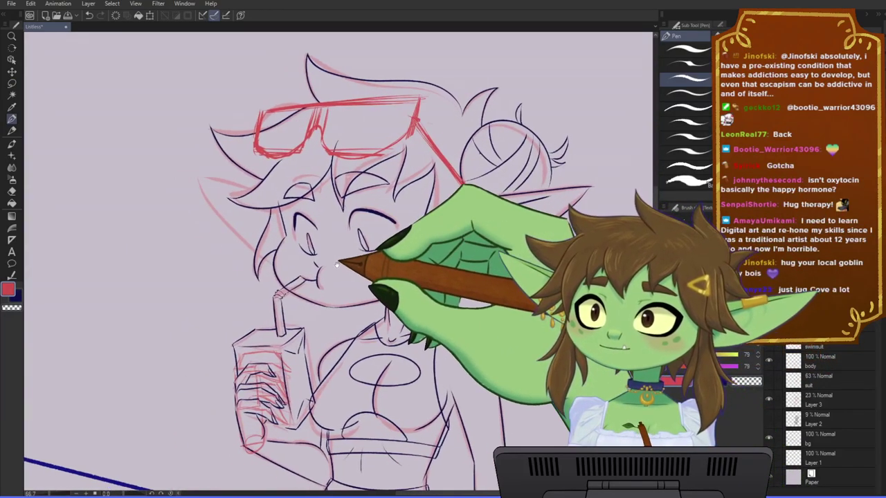
key(ctrl+s)
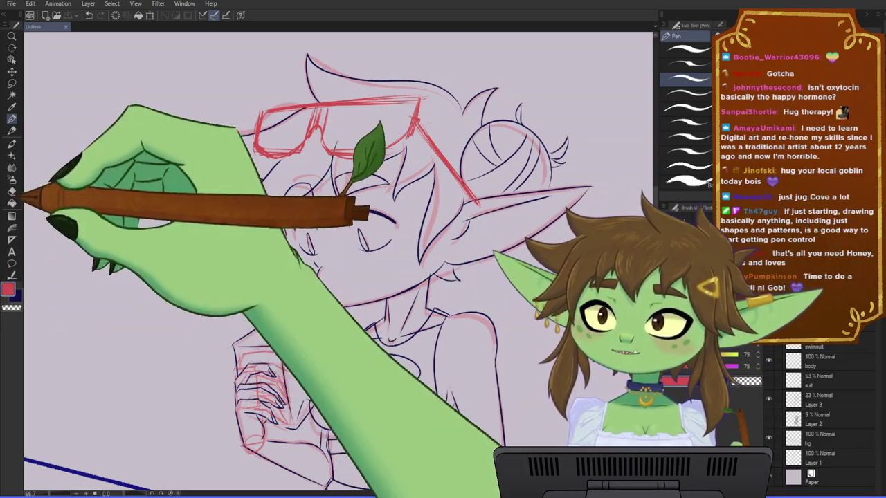
- Examine the whole seated figure and the placement of the sunglasses on the head at different magnifications
scroll(263, 263, down, 4)
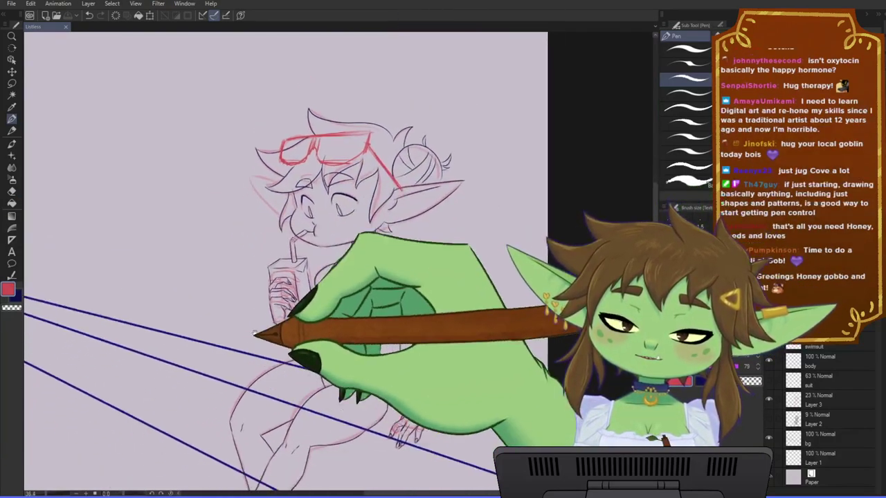
scroll(263, 263, up, 3)
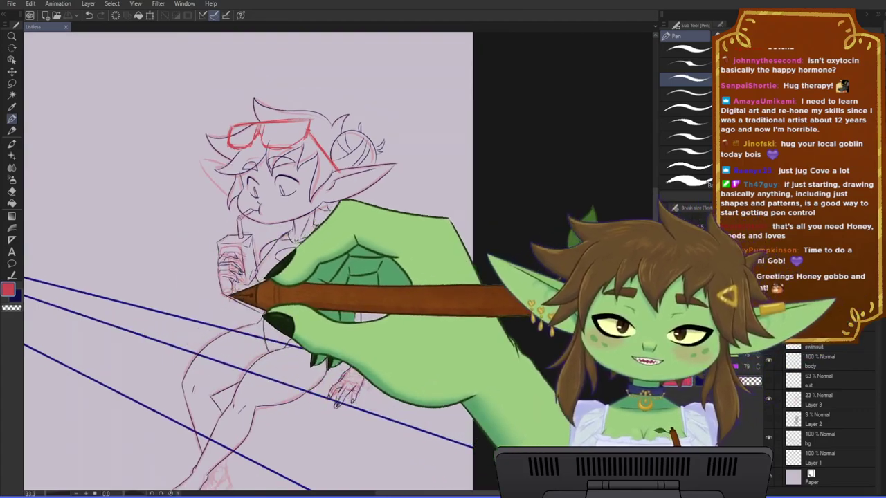
scroll(263, 263, up, 2)
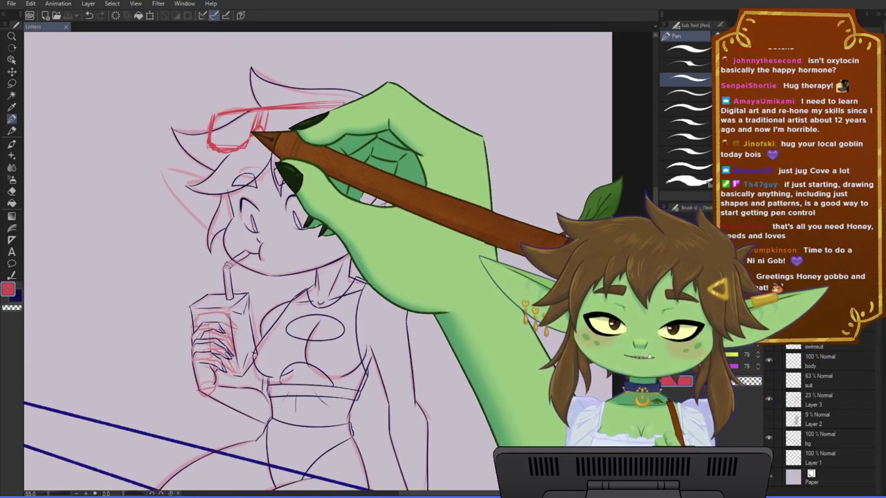
drag(300, 221, 308, 134)
scroll(247, 236, down, 2)
scroll(246, 235, down, 2)
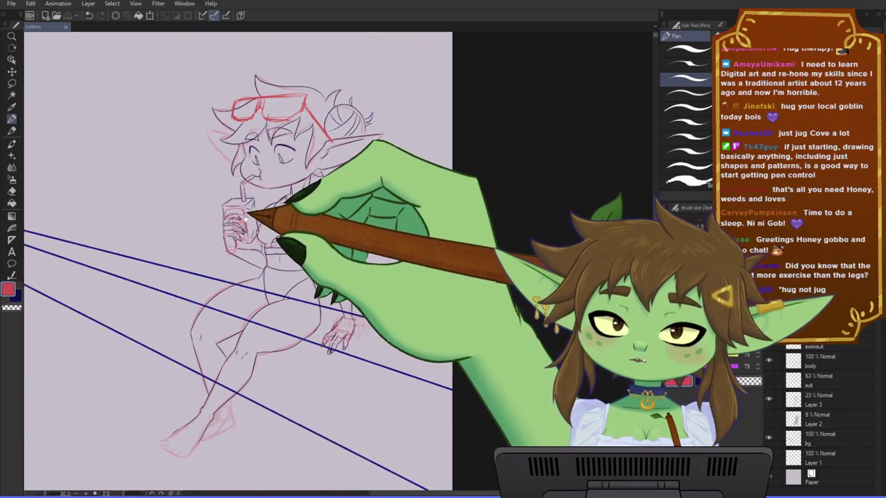
scroll(245, 234, up, 1)
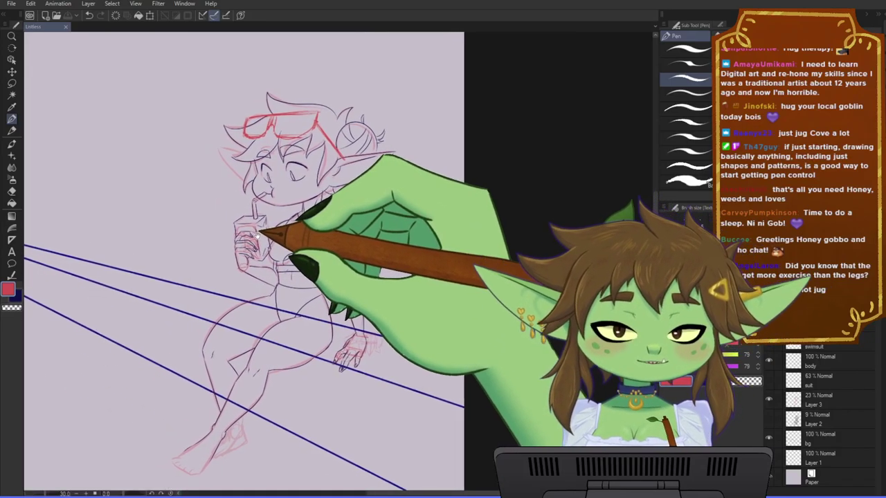
scroll(245, 234, up, 4)
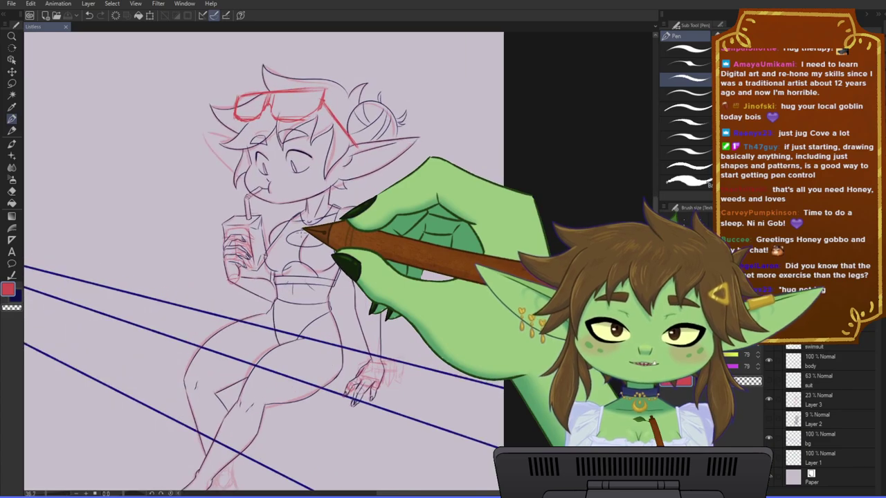
- On the body layer, lasso the supporting arm, distort it so the outer shoulder sits slightly lower, and save the drawing
click(817, 365)
drag(434, 304, 413, 295)
key(m)
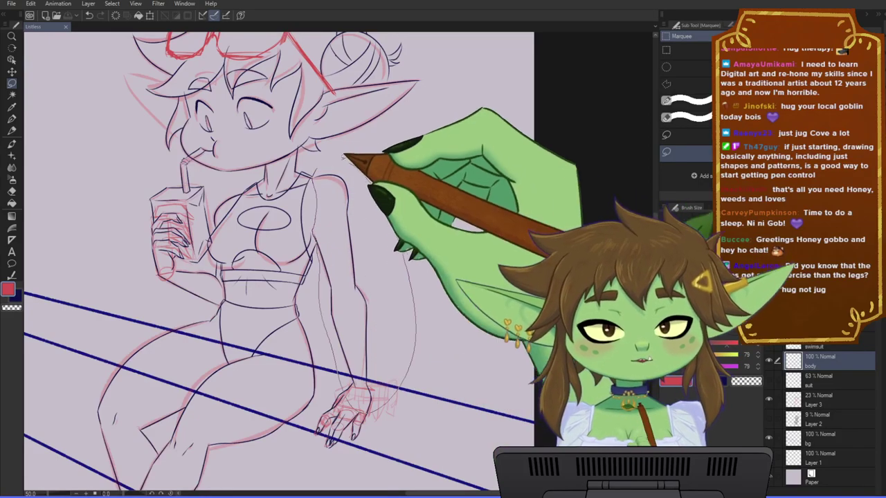
drag(313, 157, 415, 413)
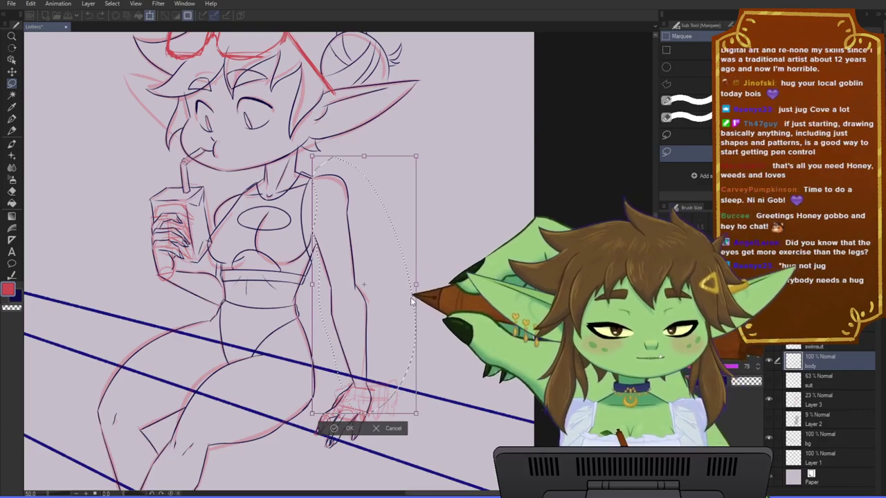
drag(416, 157, 413, 176)
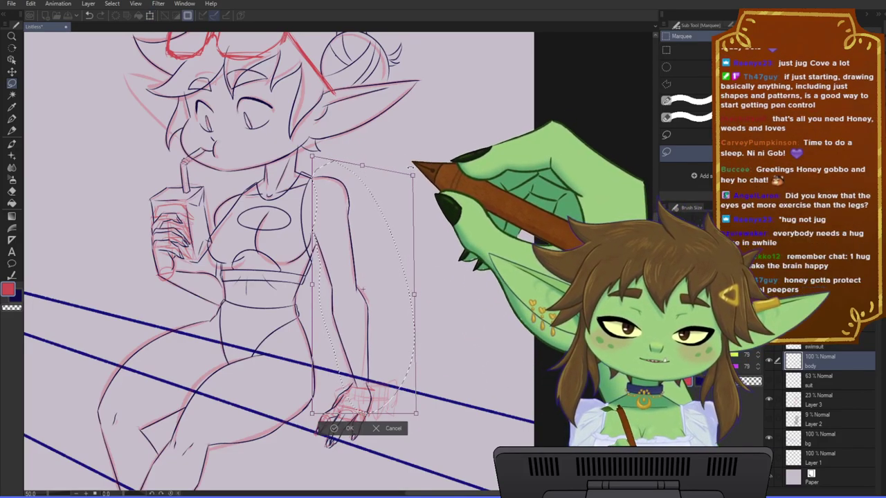
drag(364, 414, 362, 414)
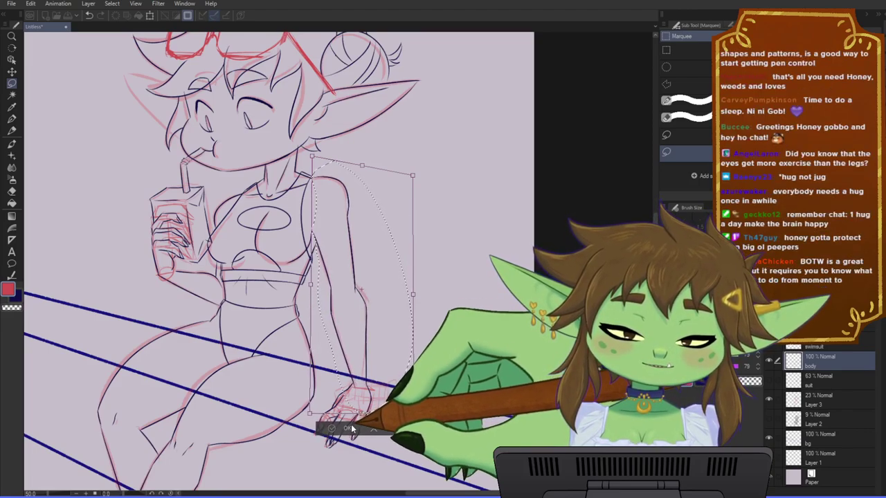
key(Return)
key(ctrl+d)
scroll(421, 339, down, 2)
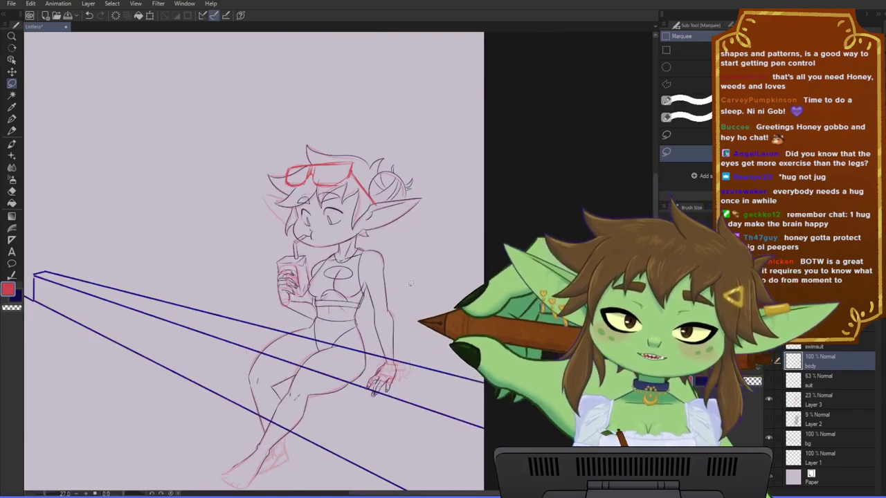
drag(386, 261, 394, 293)
scroll(372, 294, up, 4)
key(ctrl+s)
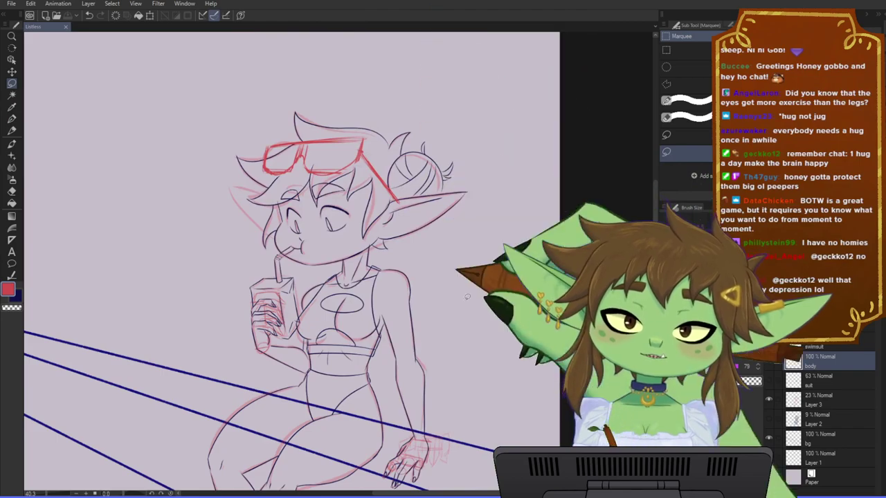
- Examine the head, the hand with the juice box, the torso and the overall seated pose for proportions
scroll(478, 300, down, 3)
scroll(463, 308, up, 3)
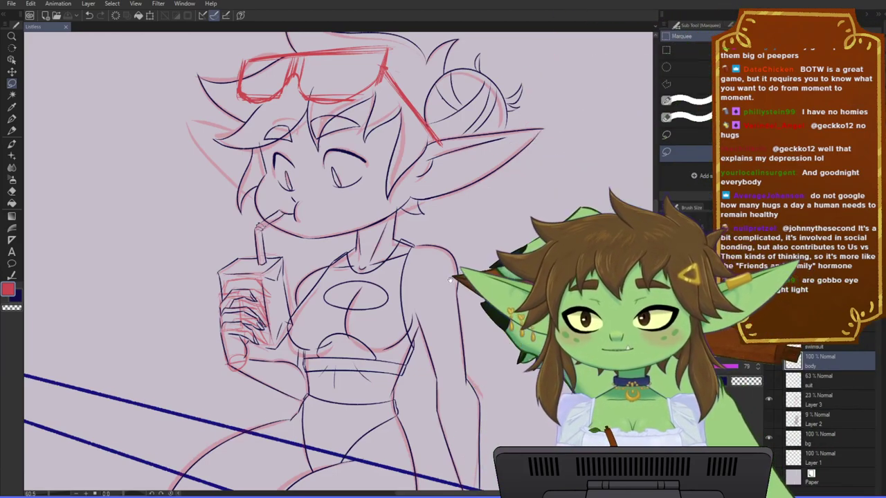
drag(512, 291, 525, 267)
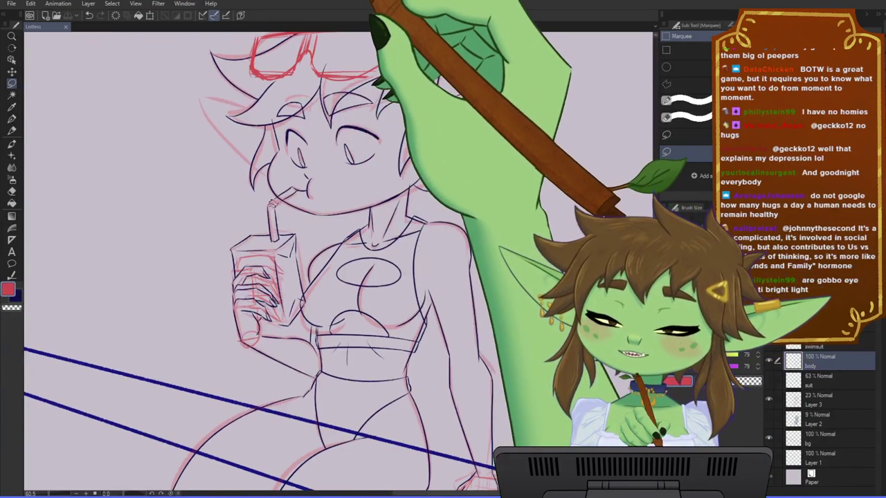
scroll(326, 246, up, 3)
scroll(326, 246, up, 2)
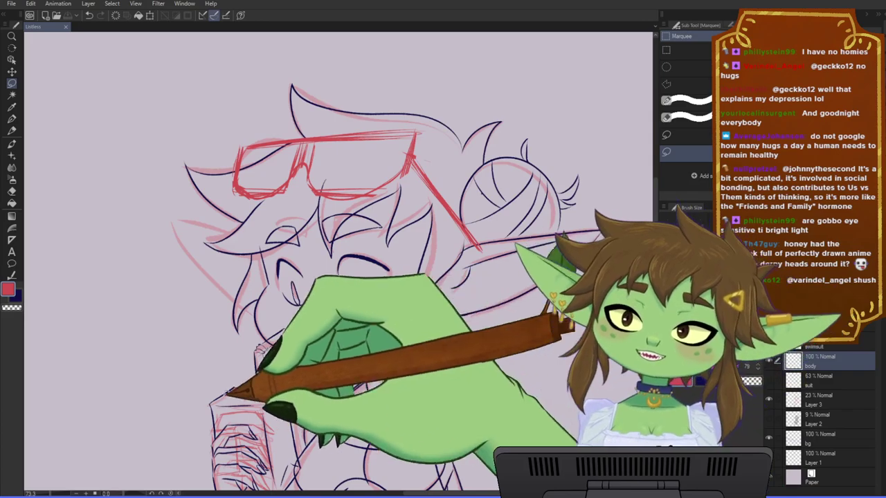
scroll(339, 276, down, 2)
drag(210, 369, 213, 353)
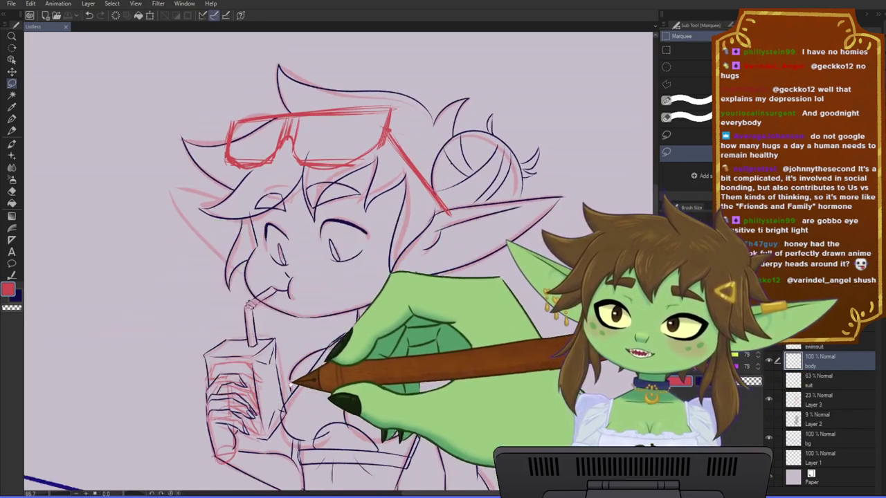
drag(297, 376, 285, 352)
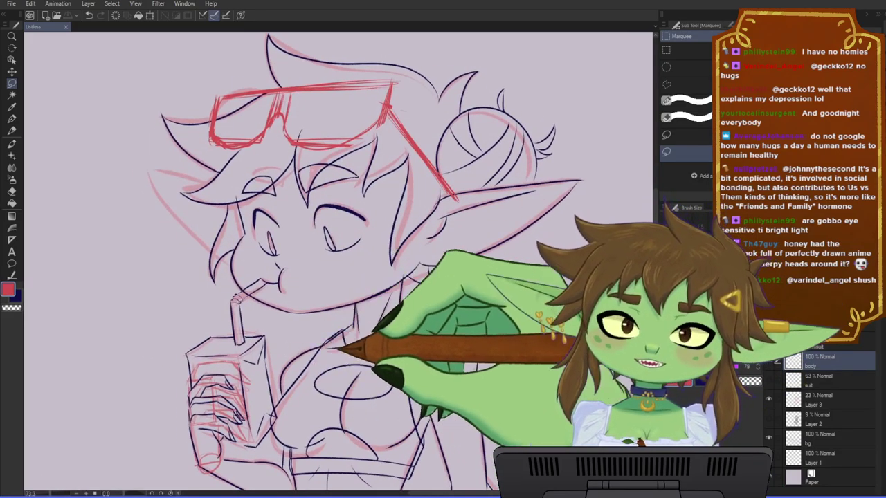
scroll(437, 254, down, 2)
drag(470, 283, 457, 263)
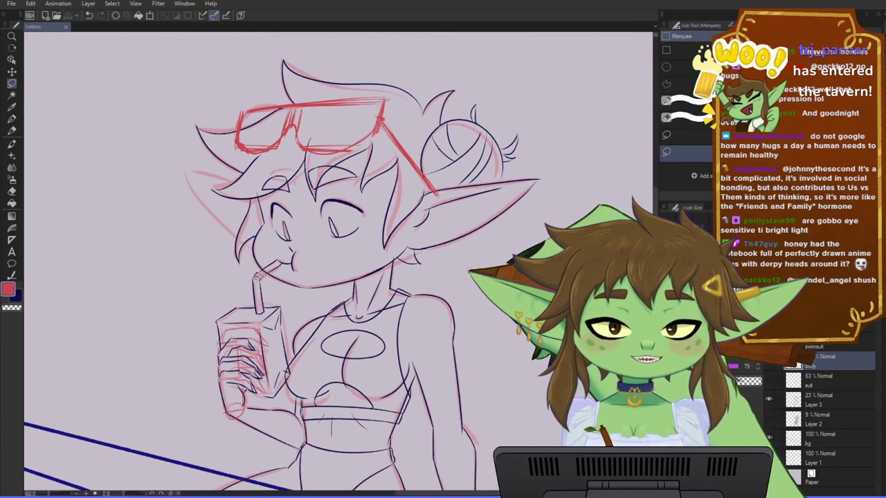
scroll(457, 263, down, 2)
drag(469, 293, 477, 283)
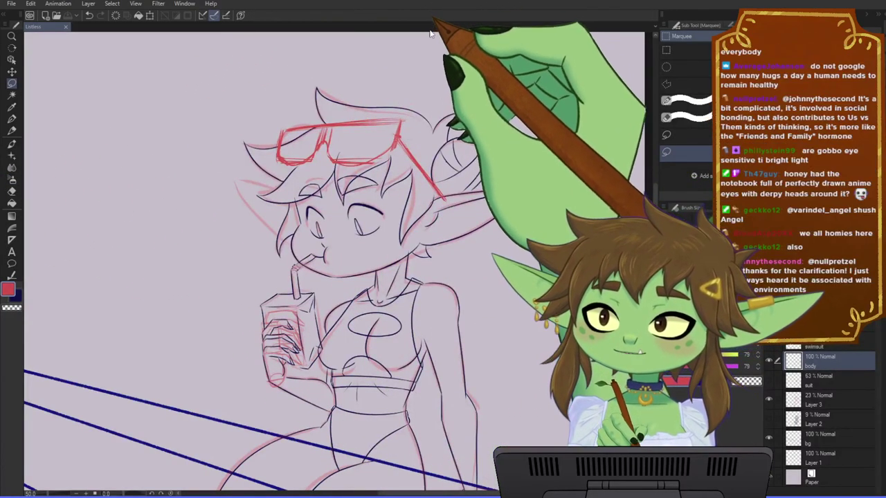
scroll(370, 210, down, 1)
scroll(370, 210, down, 2)
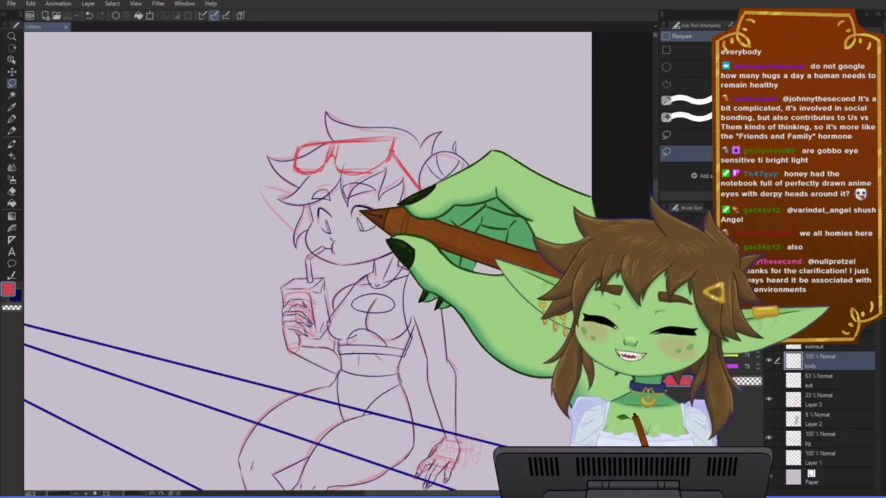
drag(255, 339, 300, 292)
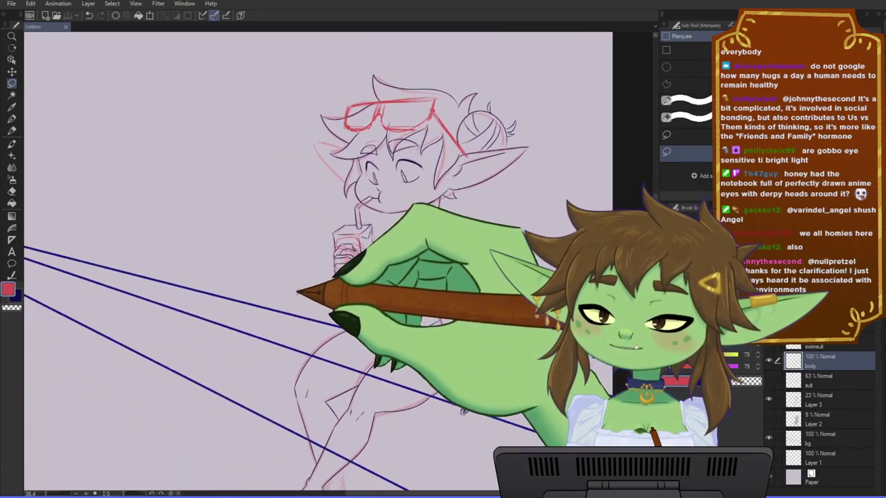
scroll(318, 263, up, 1)
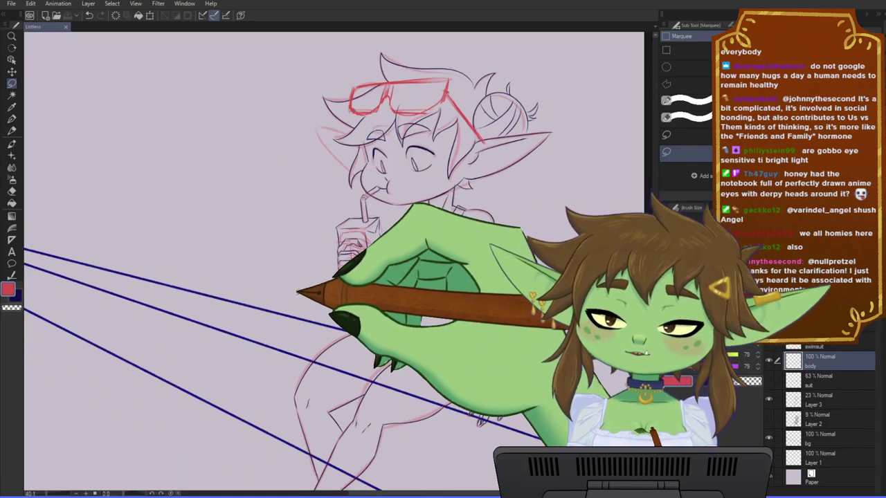
scroll(240, 312, up, 2)
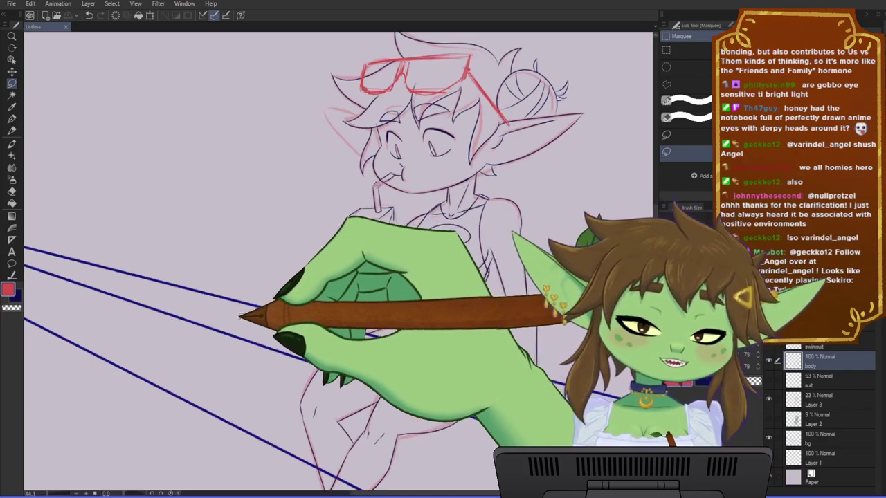
drag(370, 304, 302, 305)
scroll(303, 303, up, 3)
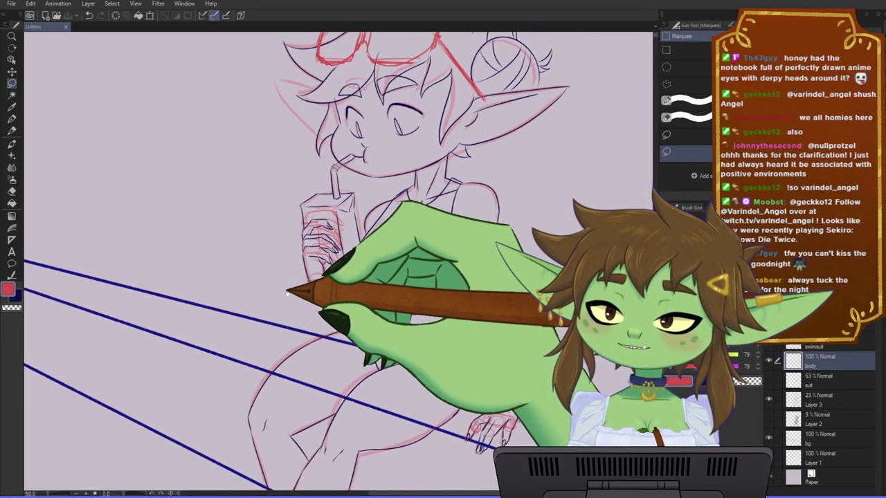
scroll(342, 229, up, 1)
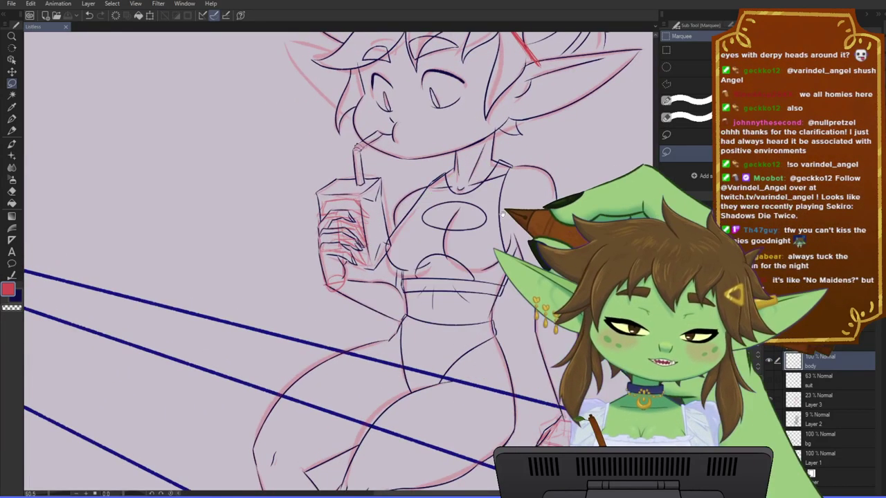
- Draw a short crease line at the armpit of the supporting arm on the body layer, select the swimsuit layer and save the drawing
drag(509, 209, 413, 227)
scroll(419, 231, down, 1)
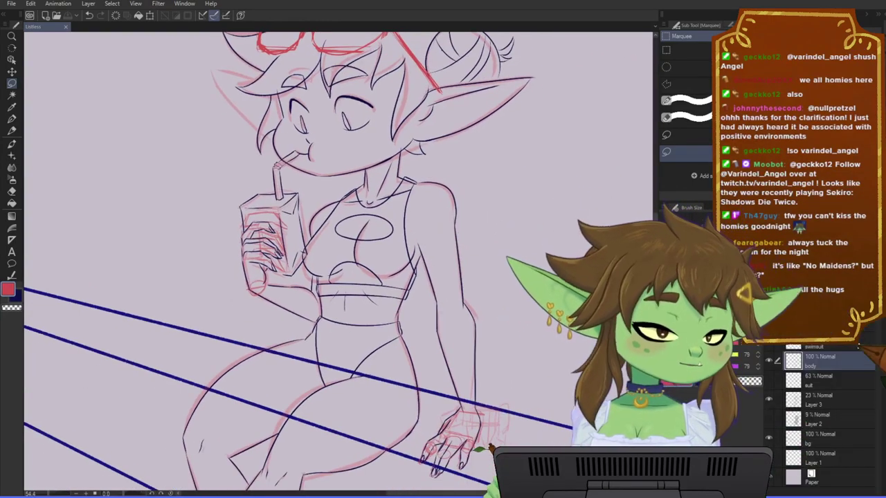
scroll(439, 243, up, 4)
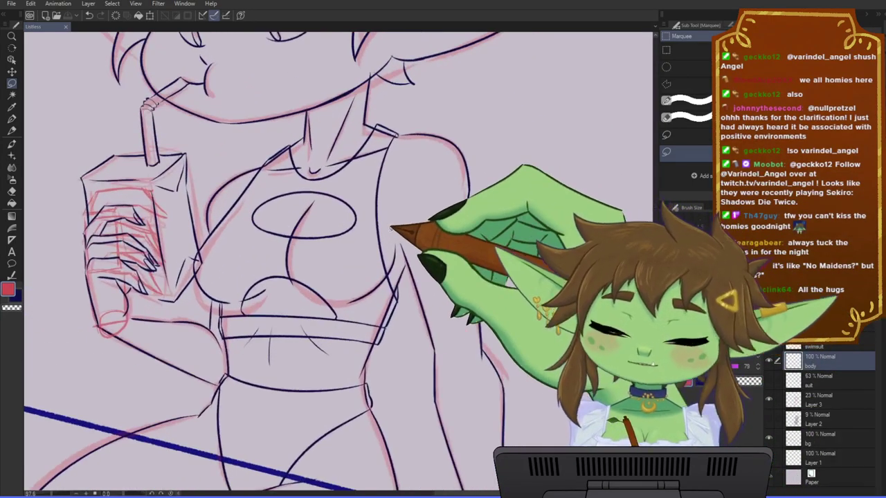
key(p)
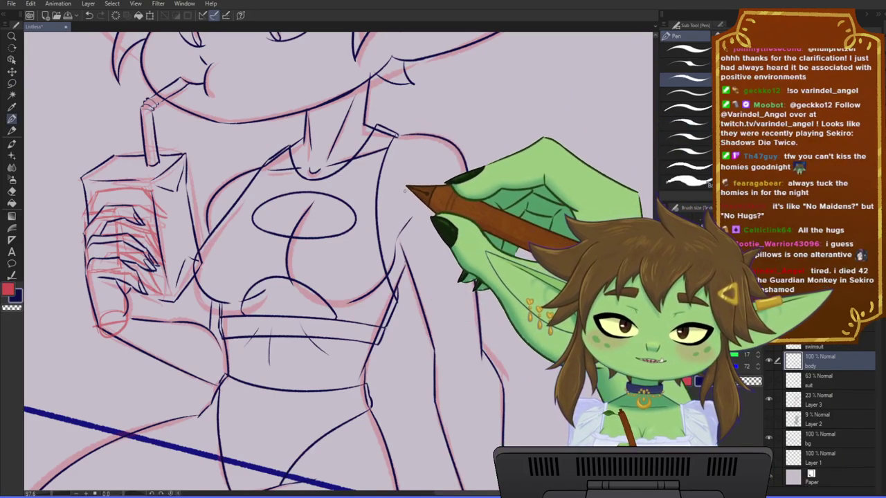
scroll(405, 191, down, 5)
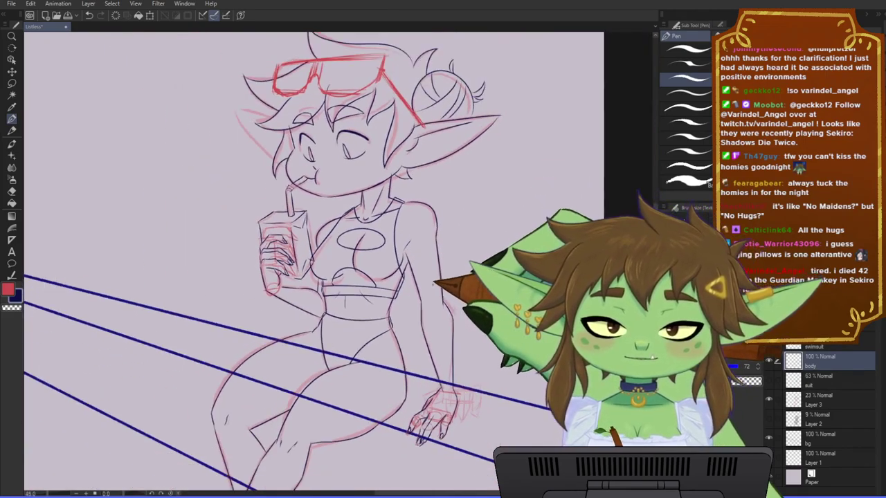
drag(332, 249, 313, 260)
scroll(294, 212, up, 5)
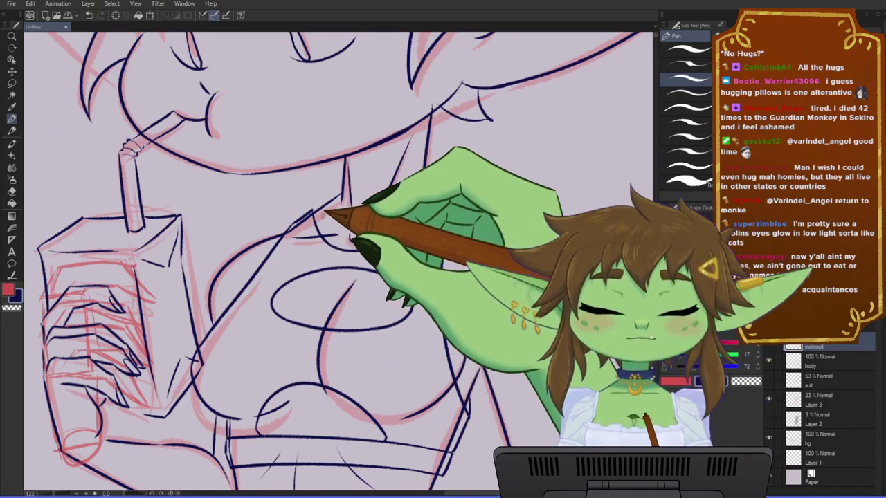
drag(581, 299, 580, 281)
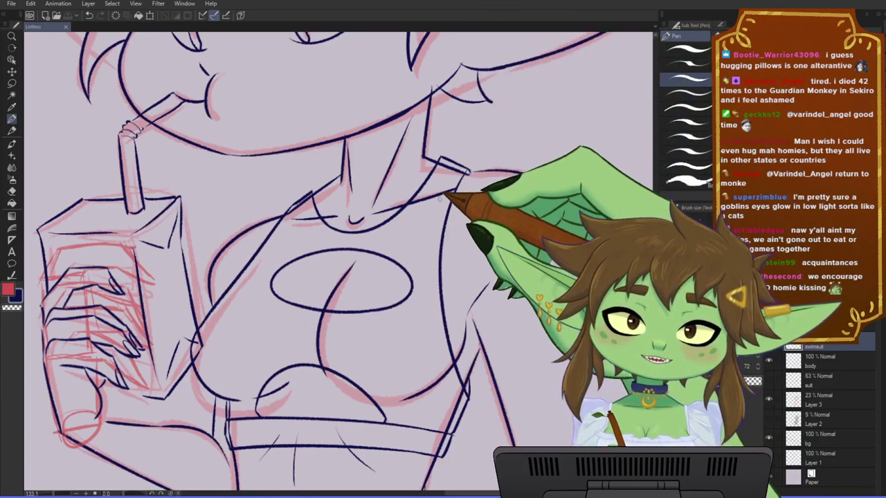
- Examine the whole seated figure, from the torso and legs up to the head, at different magnifications
scroll(437, 206, down, 5)
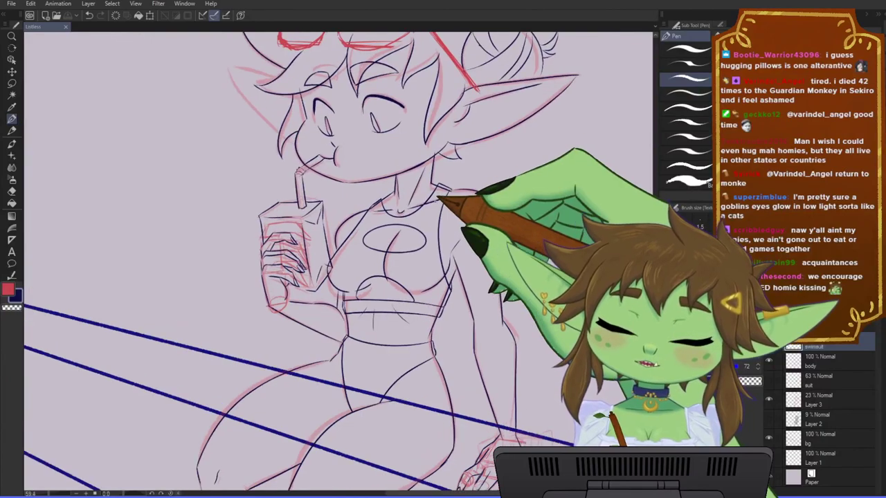
drag(400, 189, 407, 212)
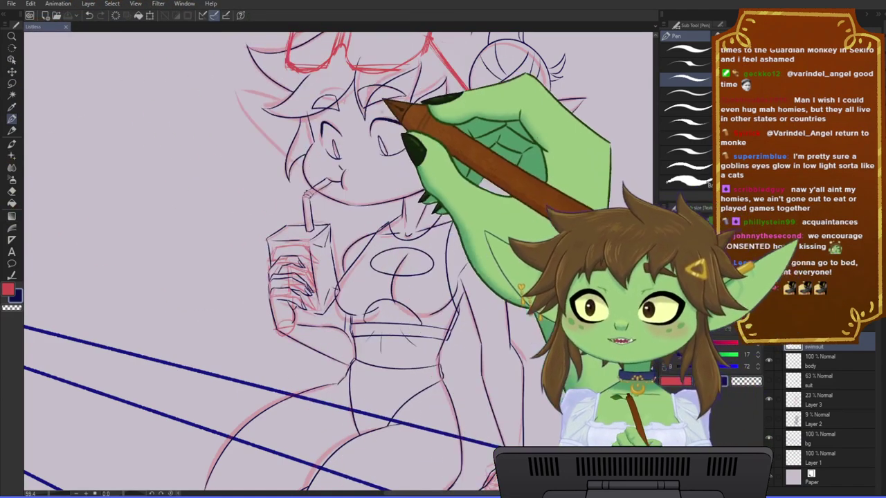
scroll(384, 180, down, 1)
drag(504, 146, 496, 165)
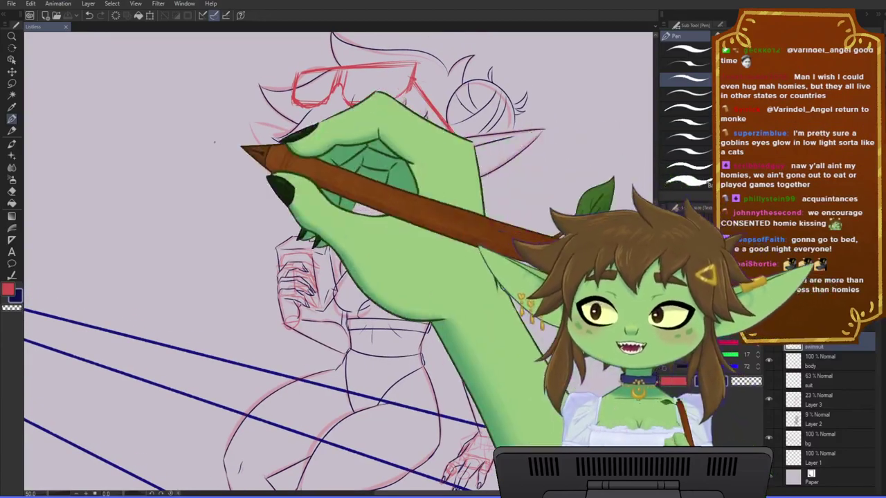
scroll(328, 178, down, 1)
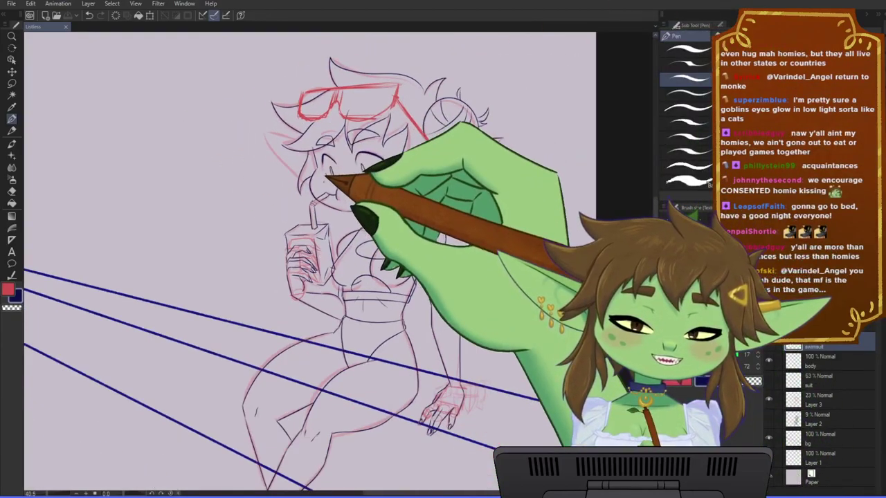
scroll(330, 180, up, 2)
drag(510, 117, 422, 218)
scroll(398, 215, up, 1)
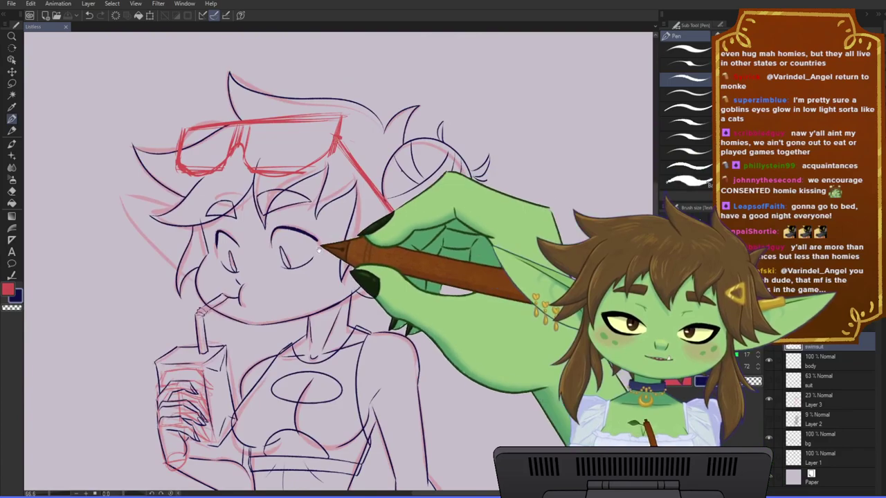
drag(318, 249, 360, 244)
scroll(340, 253, up, 2)
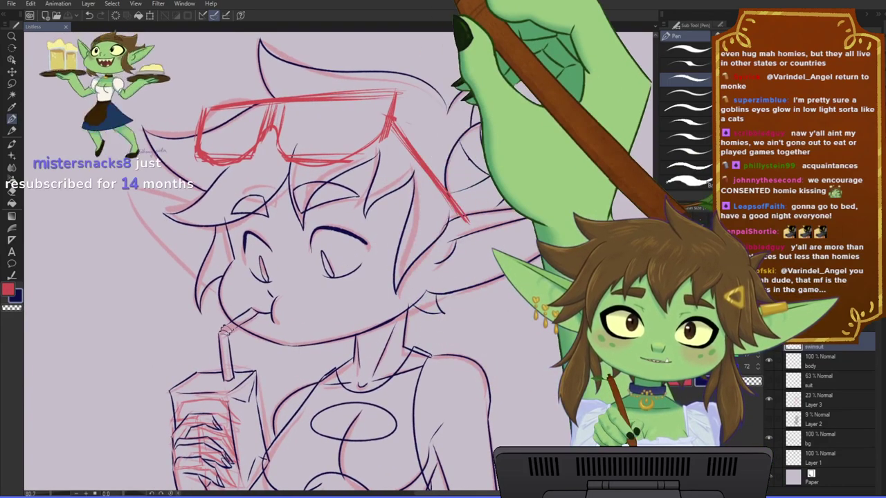
- Examine the angle and placement of the red sunglasses against the hair, face and ear
drag(374, 202, 405, 213)
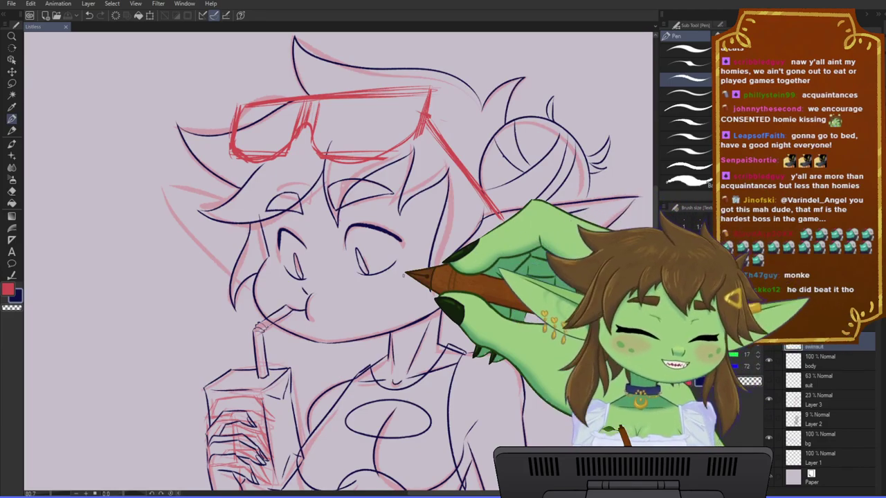
scroll(409, 232, down, 1)
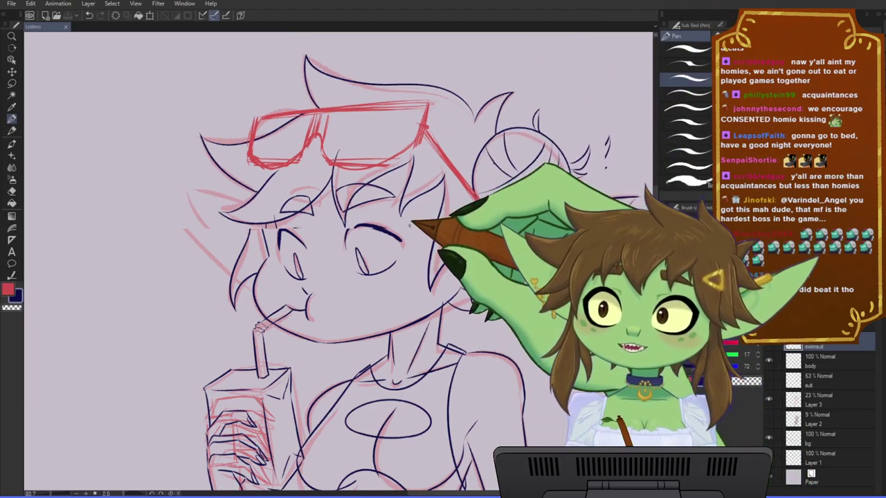
drag(306, 364, 318, 345)
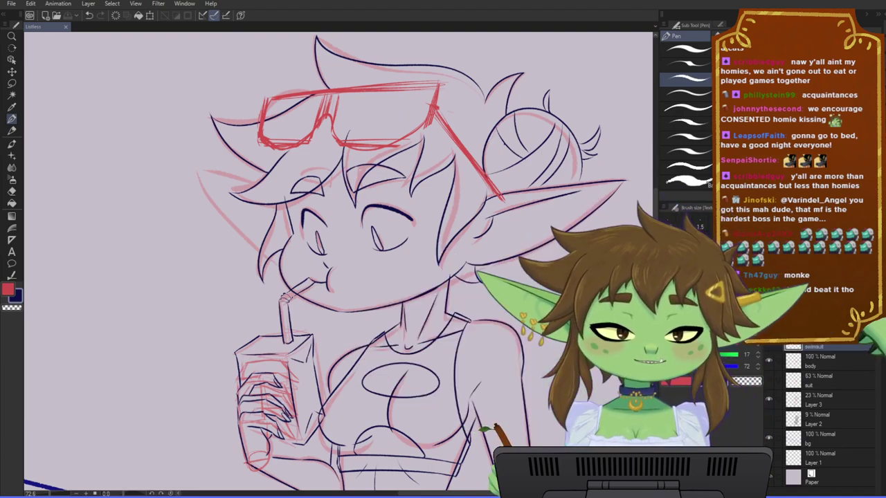
drag(481, 355, 449, 366)
scroll(443, 368, down, 2)
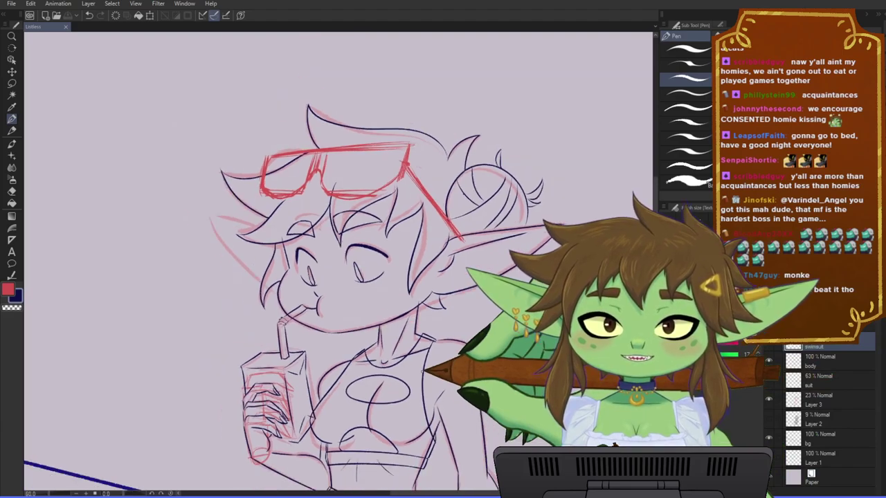
scroll(323, 133, up, 1)
drag(322, 134, 353, 183)
scroll(354, 184, up, 3)
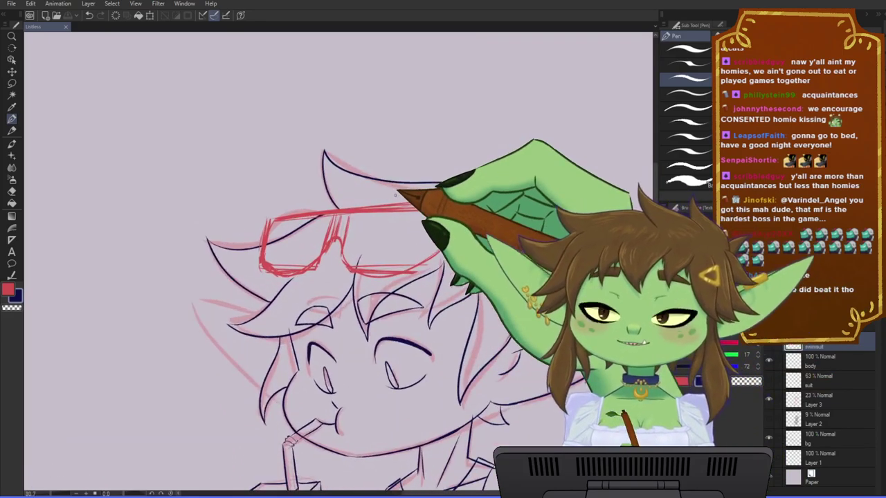
drag(422, 307, 406, 277)
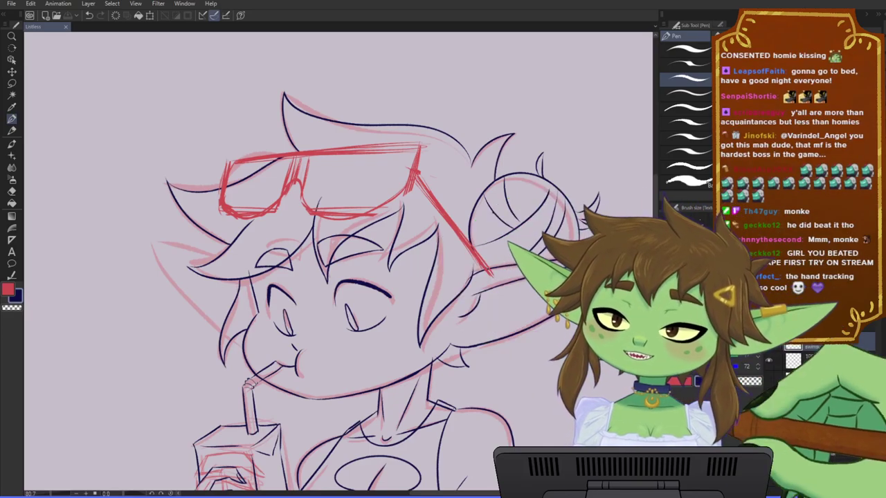
drag(545, 449, 547, 383)
- Lasso the sunglasses' lenses and transform them so the far lens tilts slightly lower on the hair, then deselect
scroll(512, 332, down, 2)
drag(444, 163, 454, 187)
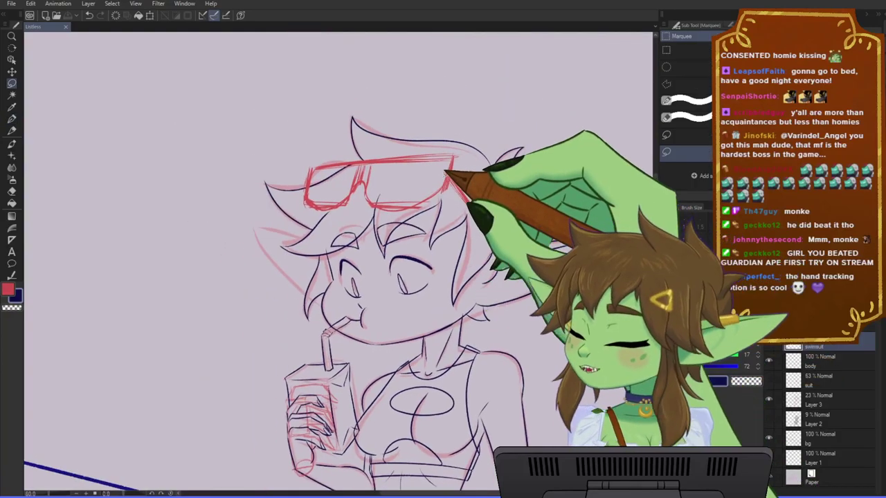
key(m)
drag(362, 134, 455, 168)
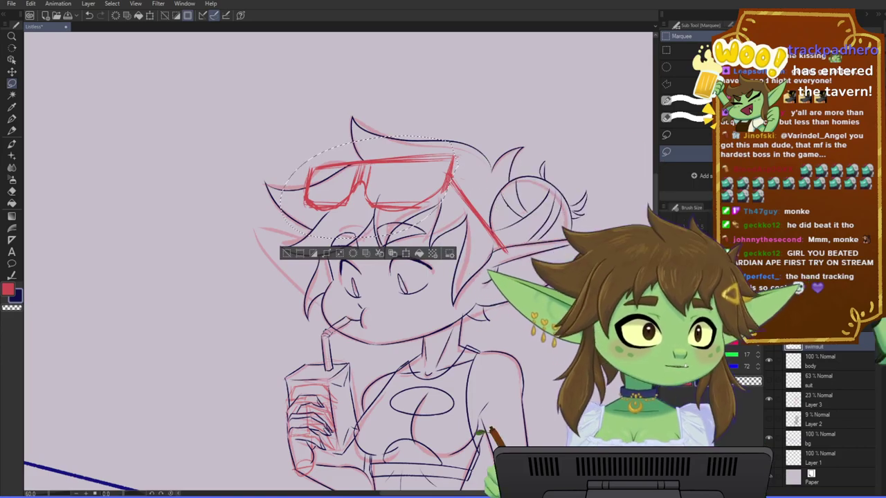
key(ctrl+t)
drag(370, 186, 451, 177)
drag(469, 239, 473, 239)
click(356, 265)
key(ctrl+d)
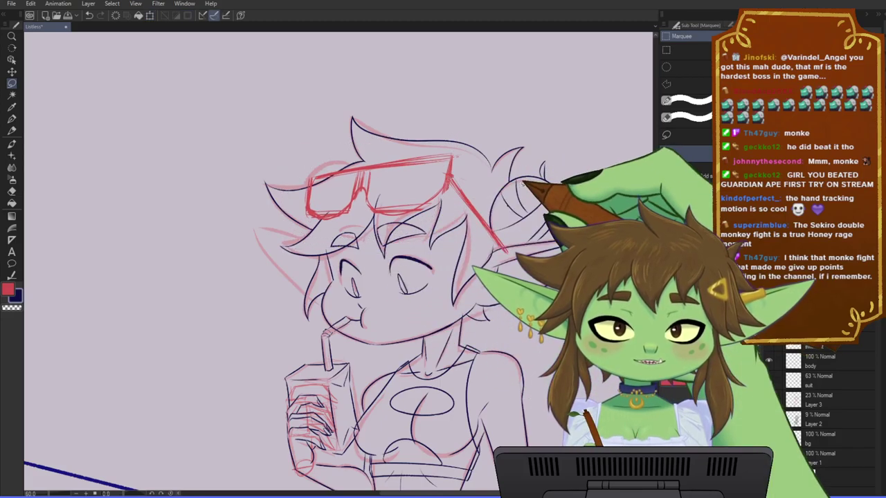
- Merge the red sunglasses into the pale rough sketch layer, add a new layer for line art and save the drawing
scroll(446, 197, down, 2)
scroll(446, 215, up, 1)
drag(460, 218, 407, 232)
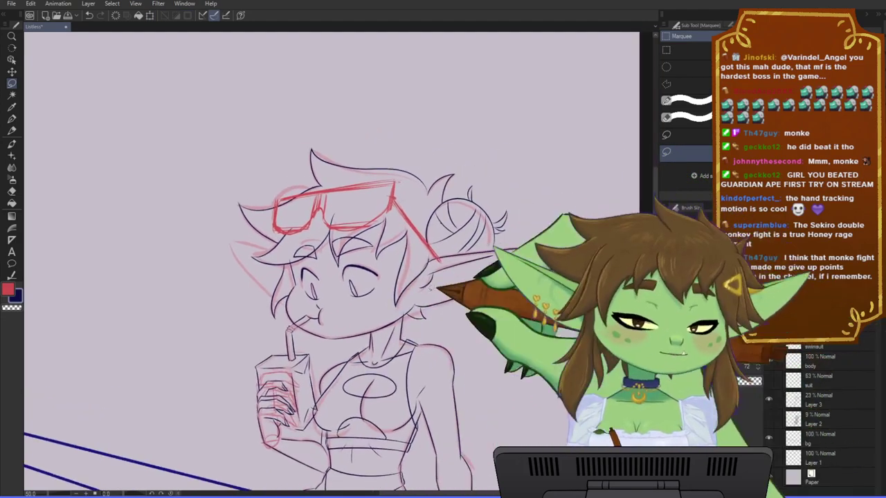
scroll(407, 233, up, 2)
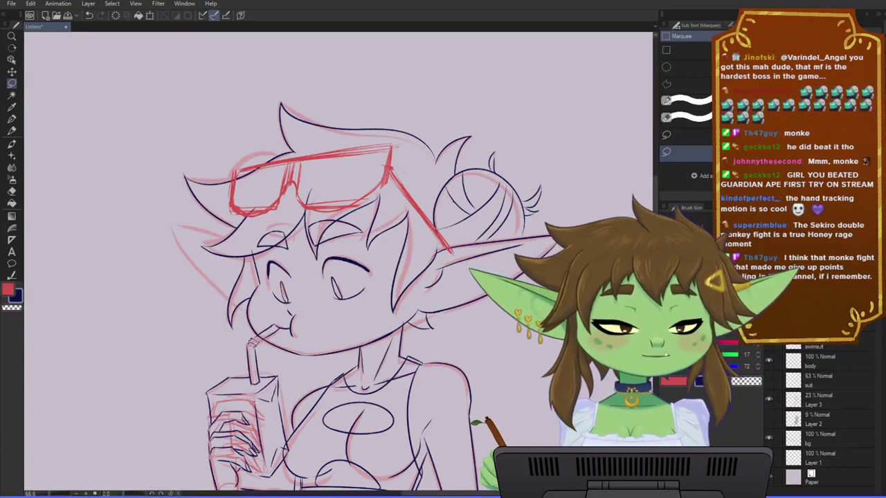
key(ctrl+e)
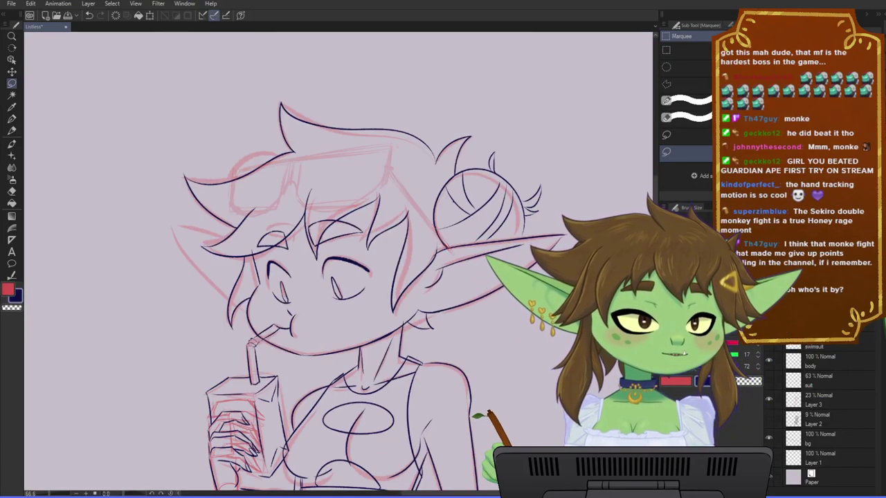
key(ctrl+shift+n)
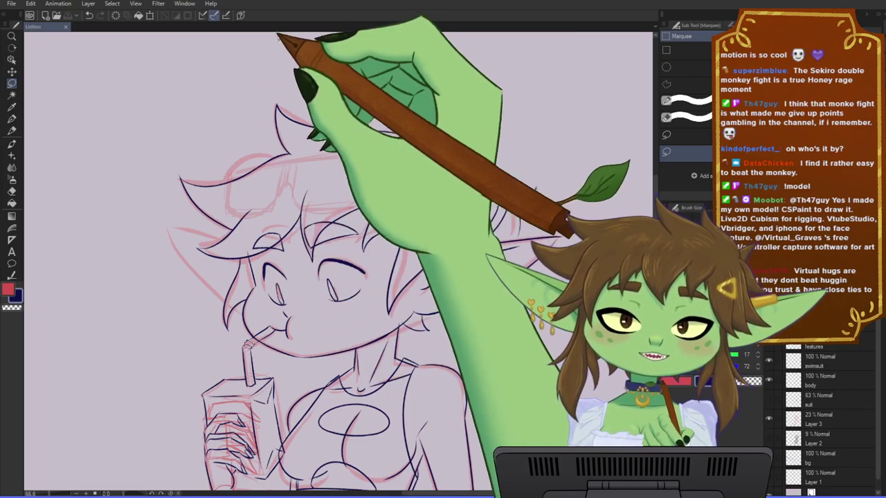
- Examine the face, hair and faded sunglasses sketch up close as a guide for the line art
scroll(315, 298, up, 2)
drag(315, 298, 329, 280)
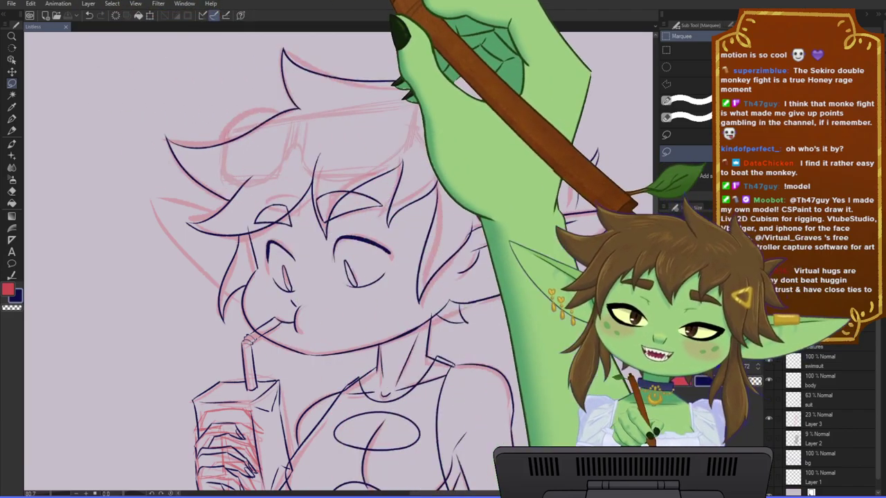
drag(327, 168, 324, 185)
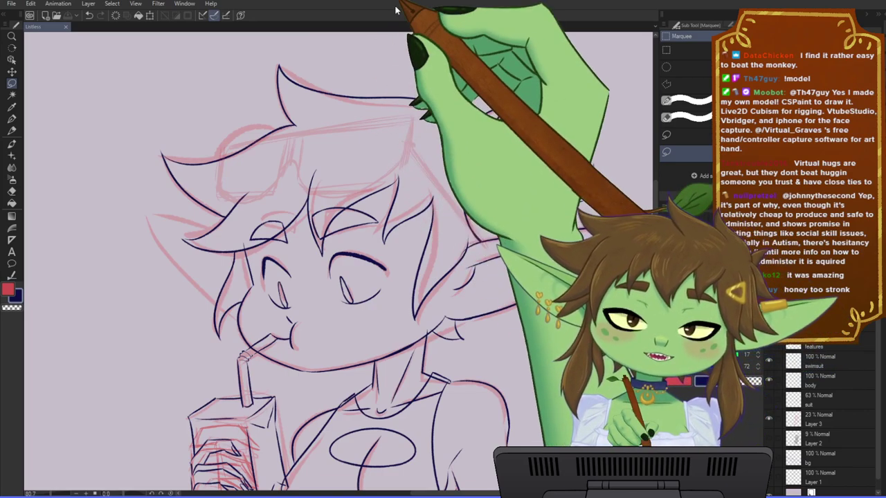
drag(360, 263, 358, 241)
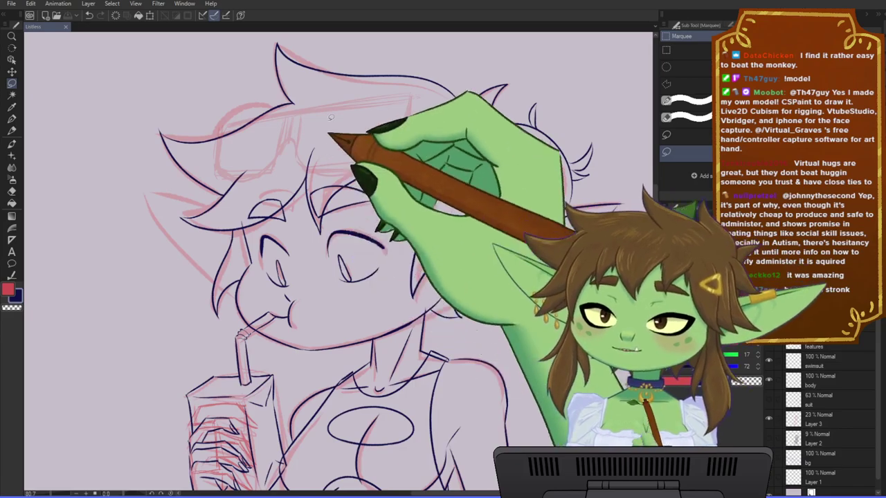
drag(335, 249, 322, 265)
scroll(323, 265, up, 1)
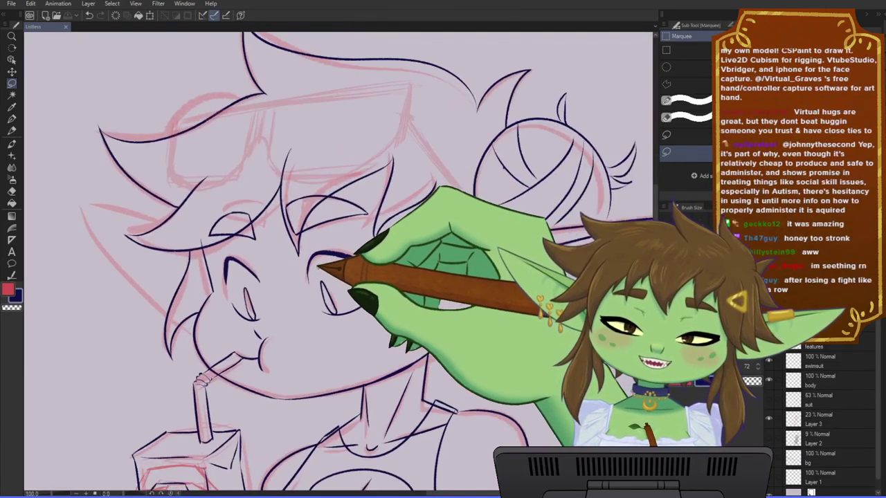
scroll(322, 265, down, 1)
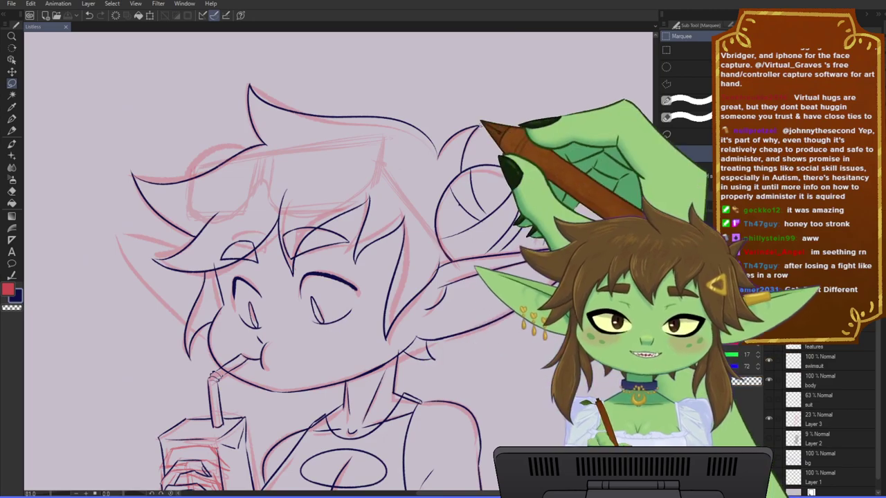
scroll(323, 277, down, 1)
scroll(320, 275, up, 2)
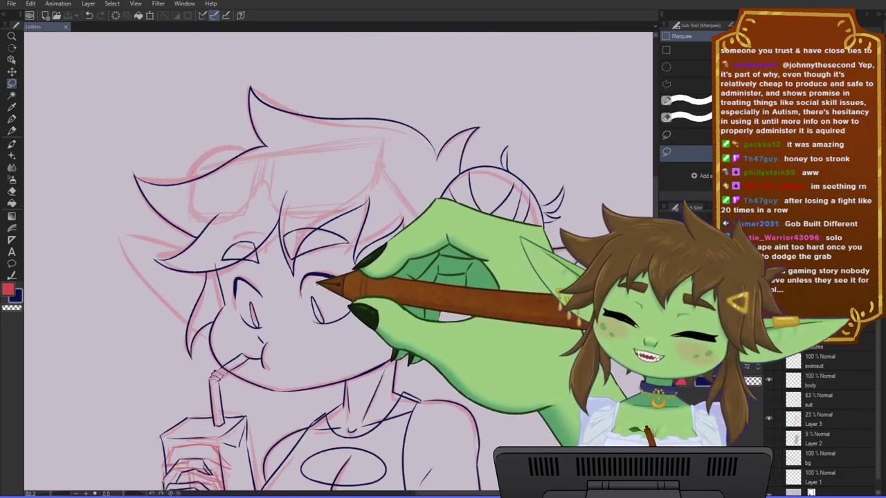
drag(309, 305, 355, 311)
scroll(351, 311, down, 2)
drag(248, 308, 277, 316)
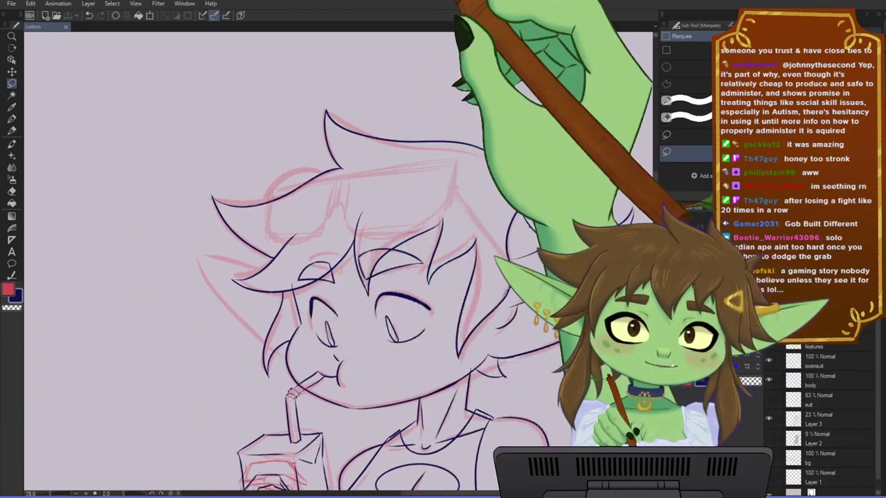
drag(385, 257, 375, 247)
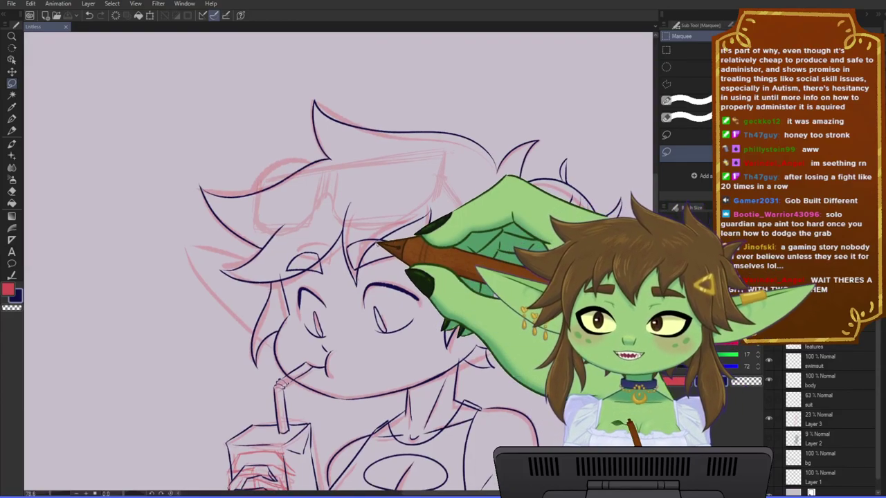
scroll(353, 356, up, 1)
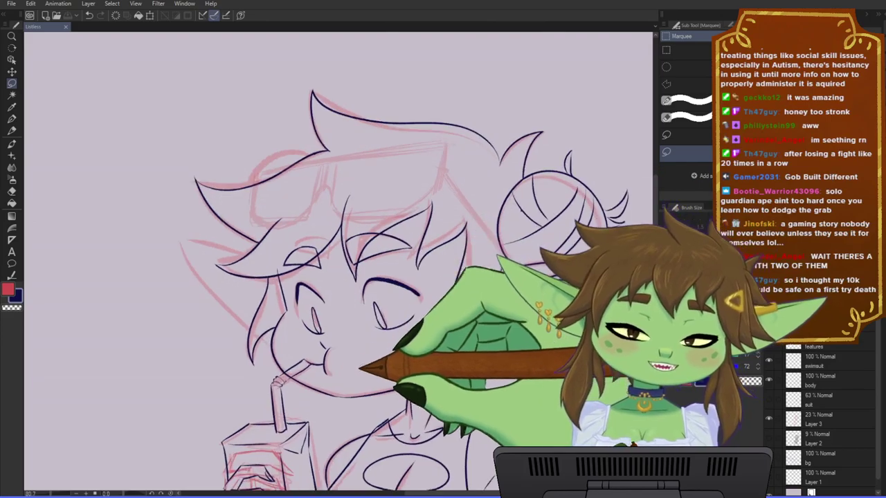
drag(453, 371, 424, 367)
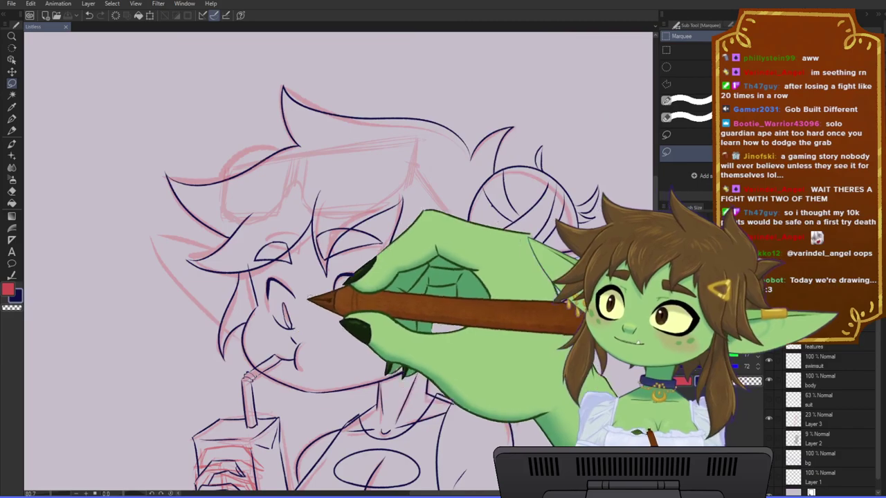
- Examine the seated figure as a whole, including how the faded sunglasses sketch sits on the hair
scroll(405, 232, down, 5)
mouse_move(405, 341)
mouse_down()
mouse_move(404, 378)
mouse_move(402, 326)
mouse_up()
key(ctrl+plus)
key(ctrl+plus)
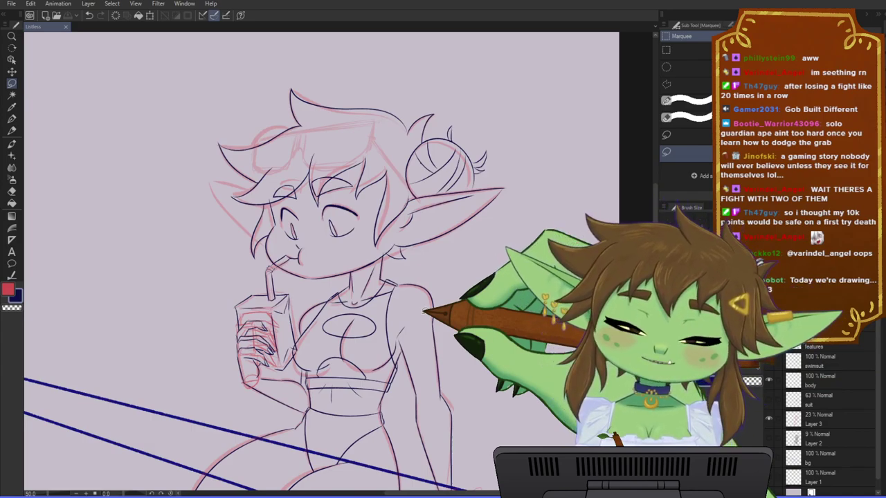
drag(399, 403, 396, 372)
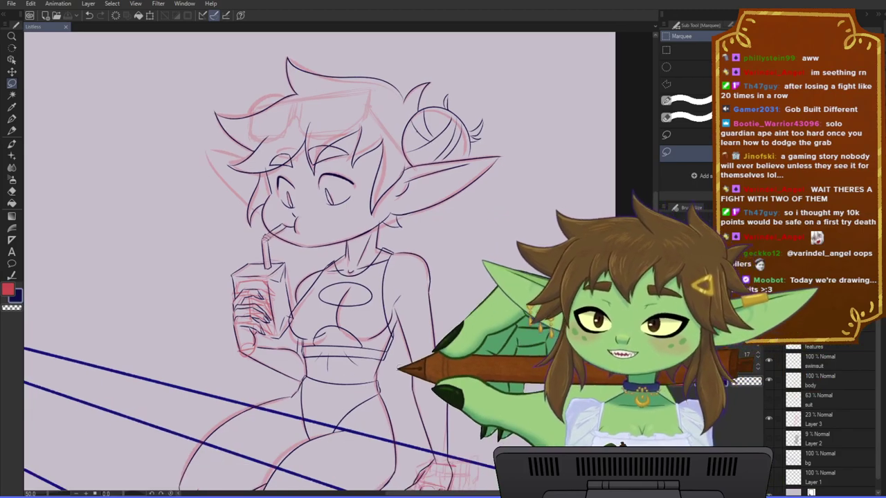
scroll(398, 368, up, 2)
scroll(397, 371, down, 2)
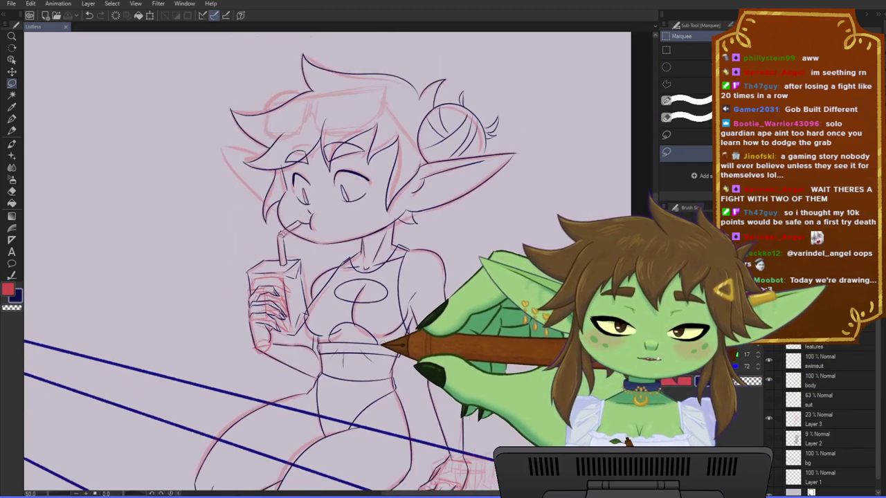
scroll(335, 239, down, 3)
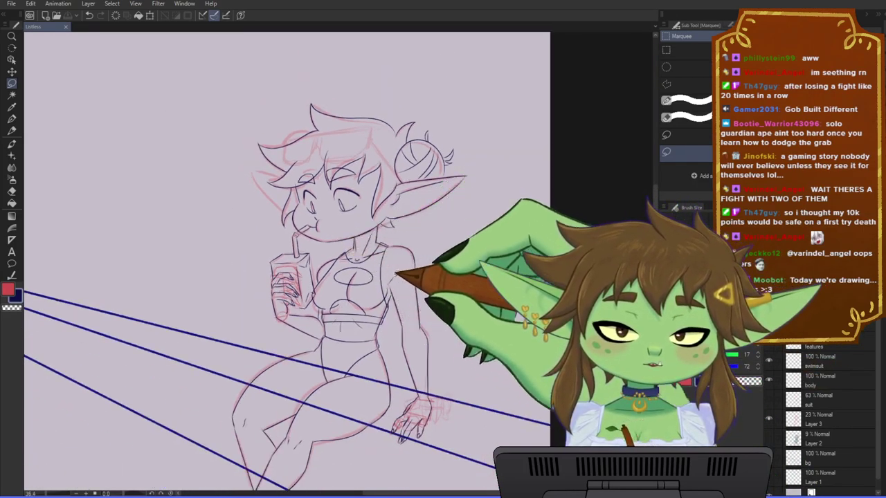
drag(436, 268, 419, 325)
scroll(287, 177, up, 4)
scroll(339, 229, up, 4)
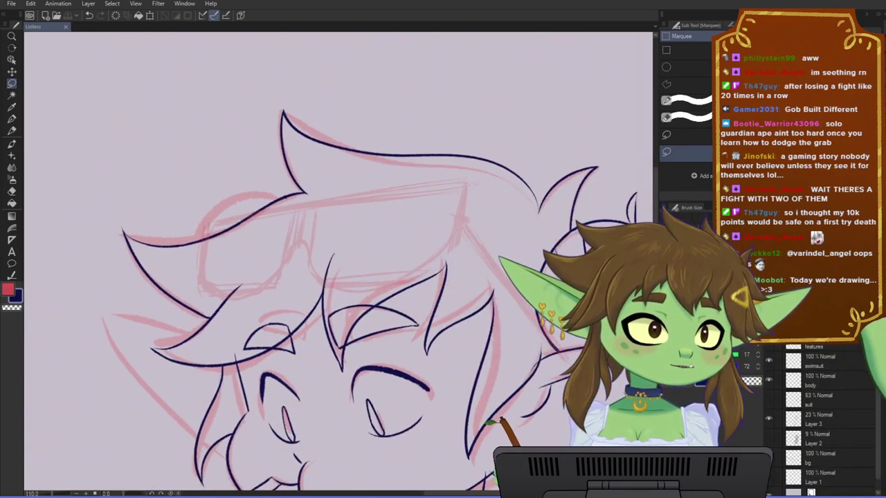
scroll(302, 203, down, 1)
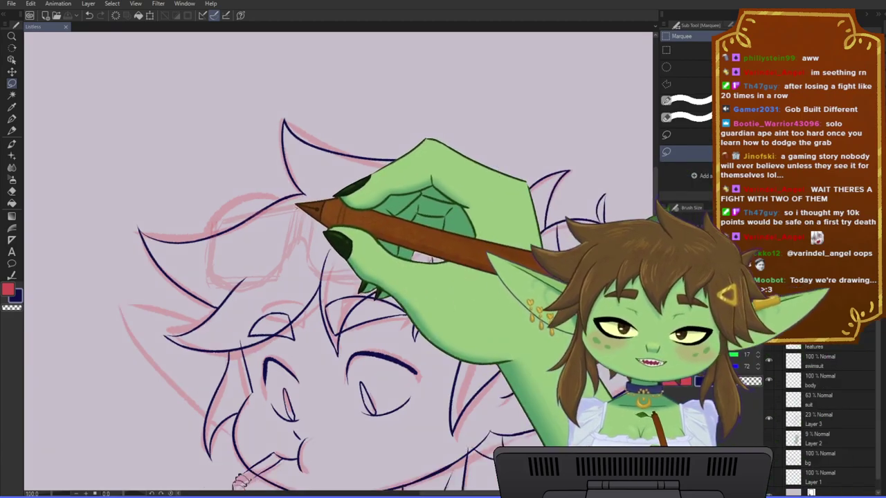
- Ink the outer frames of both sunglasses lenses and the connecting bridge with the Pen tool over the faded sketch
scroll(252, 213, up, 2)
key(p)
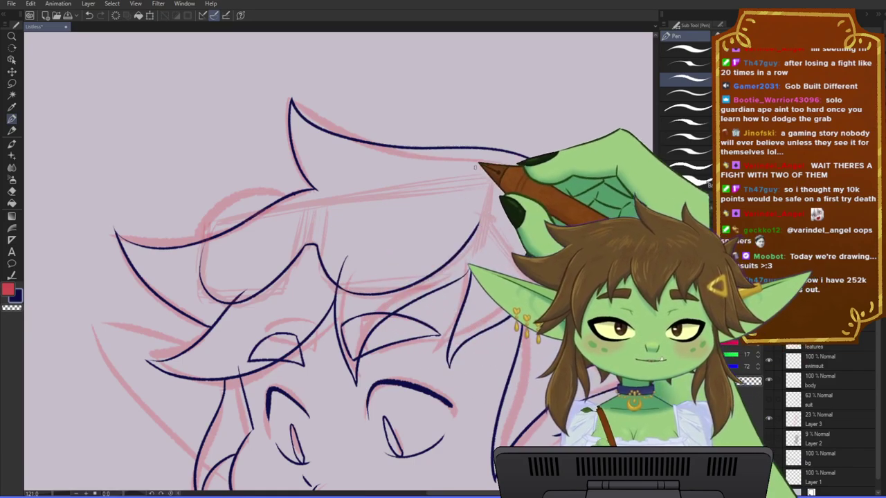
mouse_move(311, 220)
mouse_down()
mouse_move(330, 203)
mouse_move(496, 187)
mouse_up()
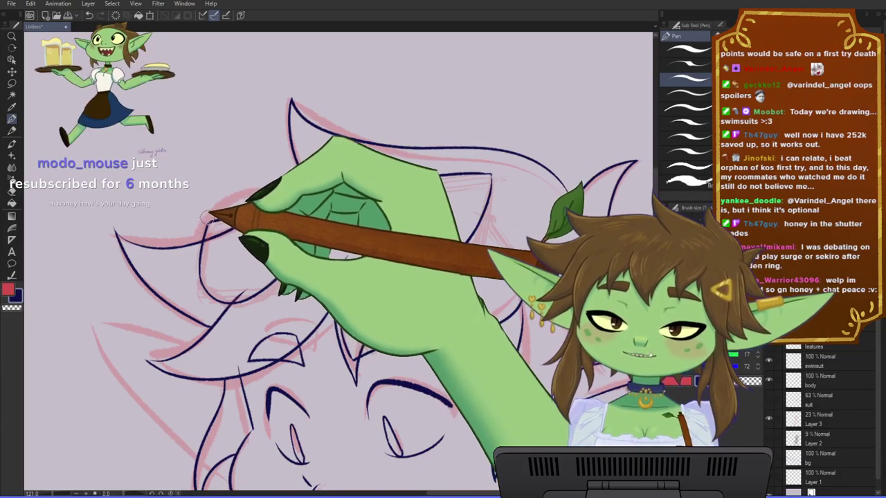
drag(326, 314, 380, 322)
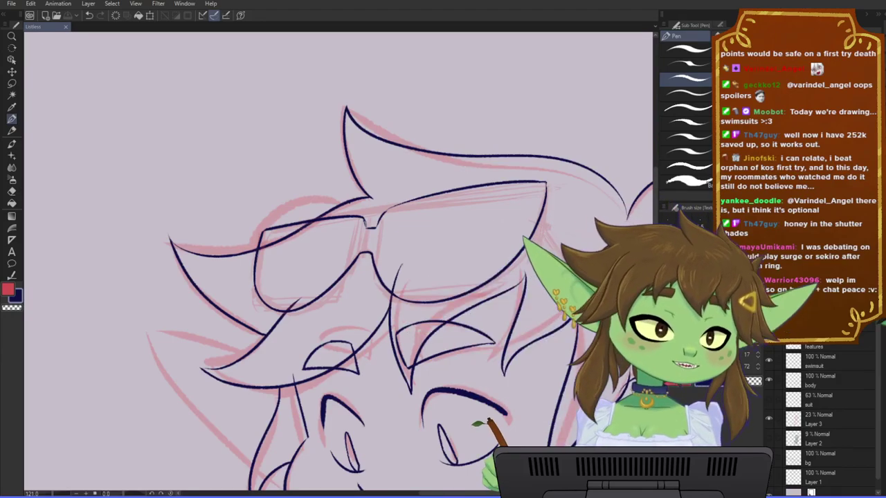
drag(398, 412, 362, 366)
scroll(358, 362, down, 5)
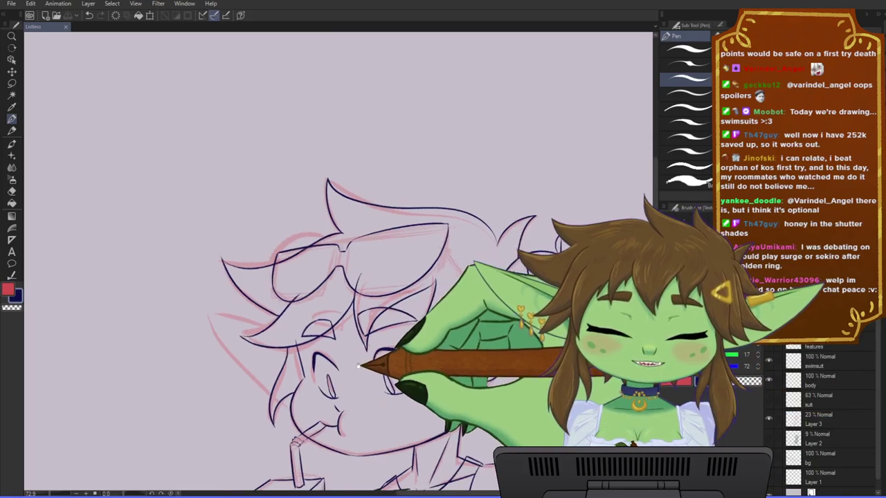
scroll(359, 367, up, 5)
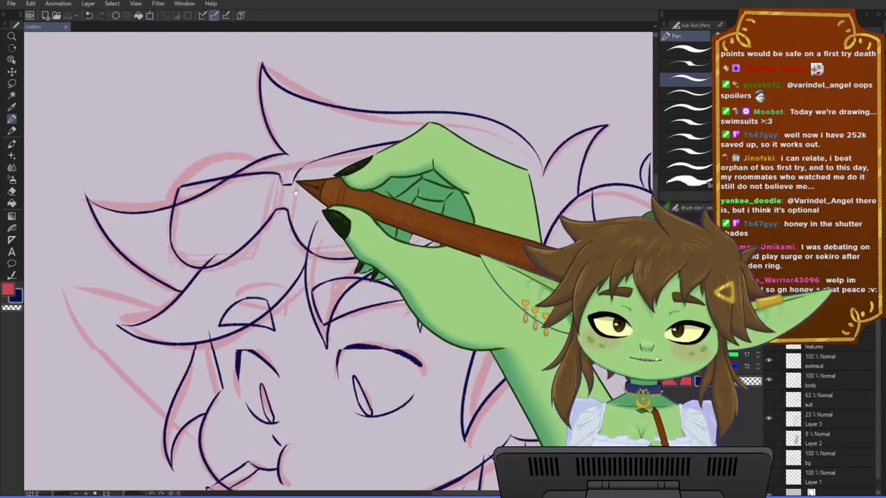
- Ink the inner rim of the larger, near lens, parallel to its outer frame, replacing strokes that do not fit
scroll(295, 191, up, 2)
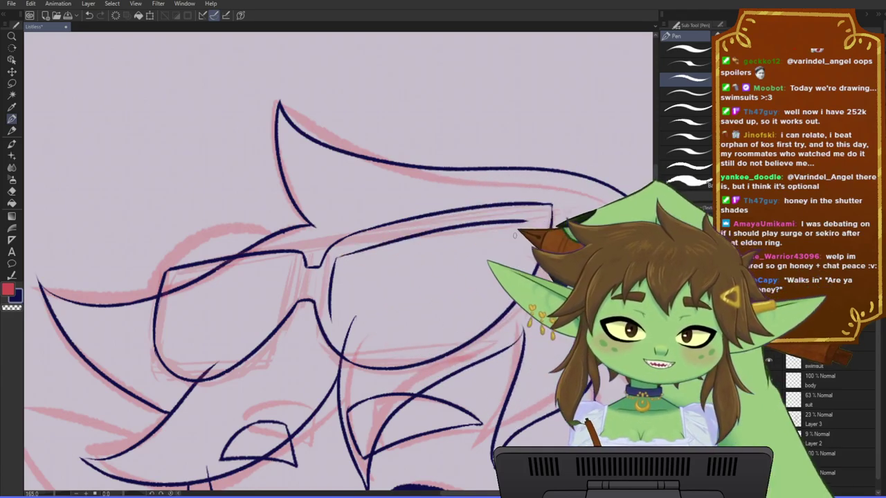
key(ctrl+z)
drag(438, 316, 437, 299)
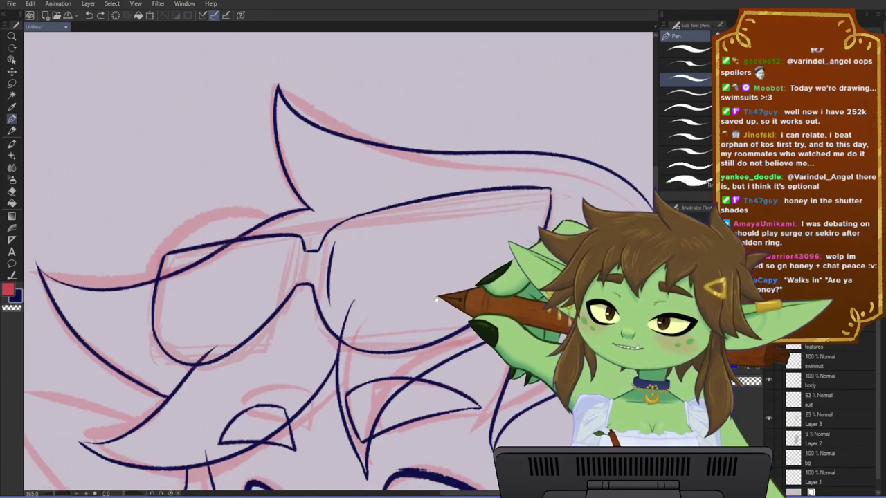
scroll(438, 299, down, 2)
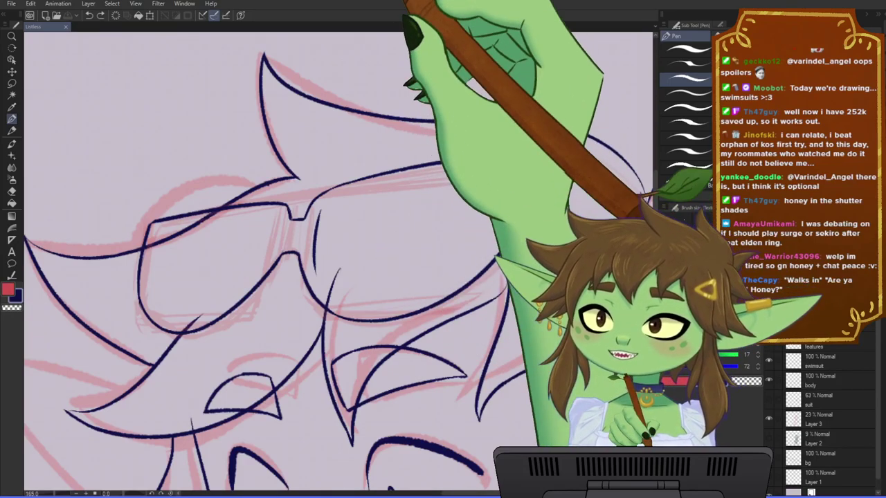
scroll(360, 269, down, 1)
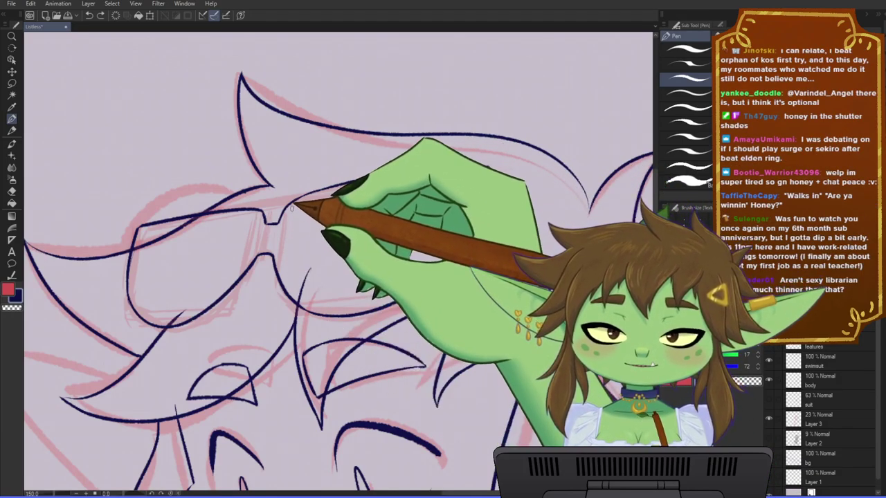
drag(289, 214, 284, 272)
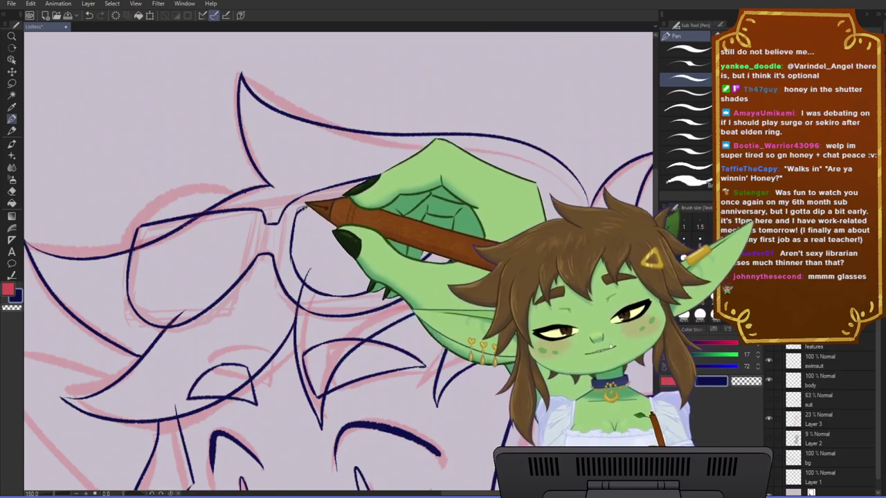
drag(355, 292, 382, 311)
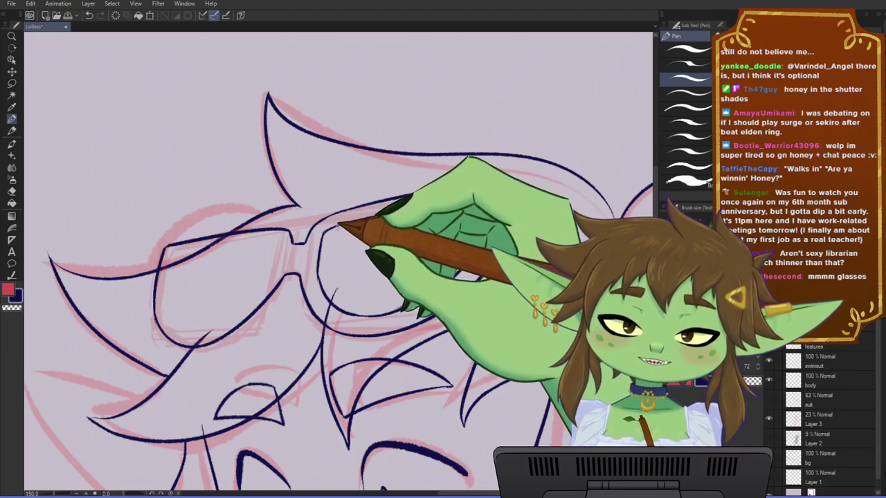
drag(333, 287, 326, 268)
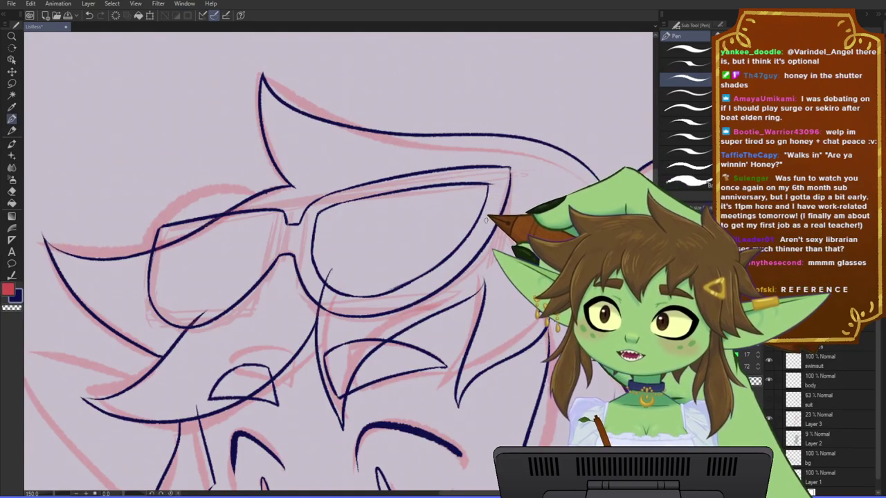
drag(488, 240, 496, 181)
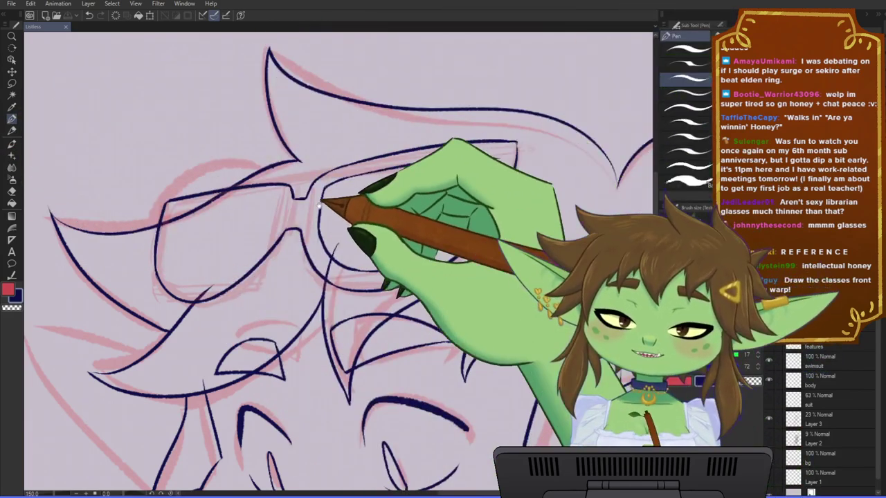
- Ink the inner rim of the smaller, far lens parallel to its frame, redoing unsatisfactory strokes, and save the drawing
drag(310, 210, 362, 221)
scroll(362, 221, up, 2)
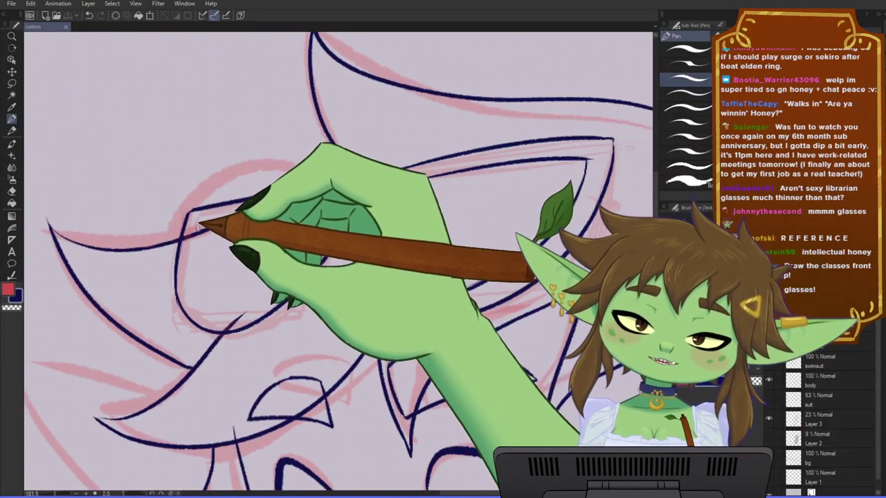
drag(198, 224, 207, 310)
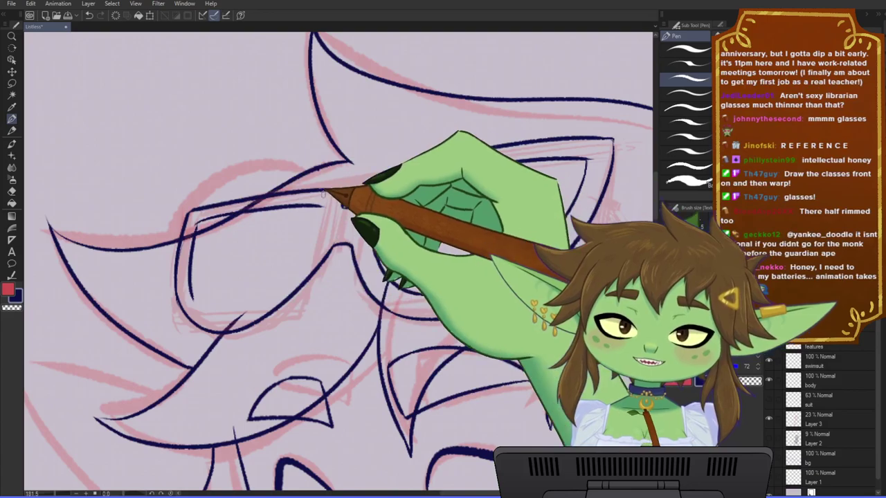
key(ctrl+z)
mouse_move(318, 233)
mouse_down()
mouse_move(322, 207)
mouse_move(282, 286)
mouse_move(206, 253)
mouse_move(218, 285)
mouse_move(191, 292)
mouse_move(321, 217)
mouse_up()
key(ctrl+z)
drag(192, 296, 322, 214)
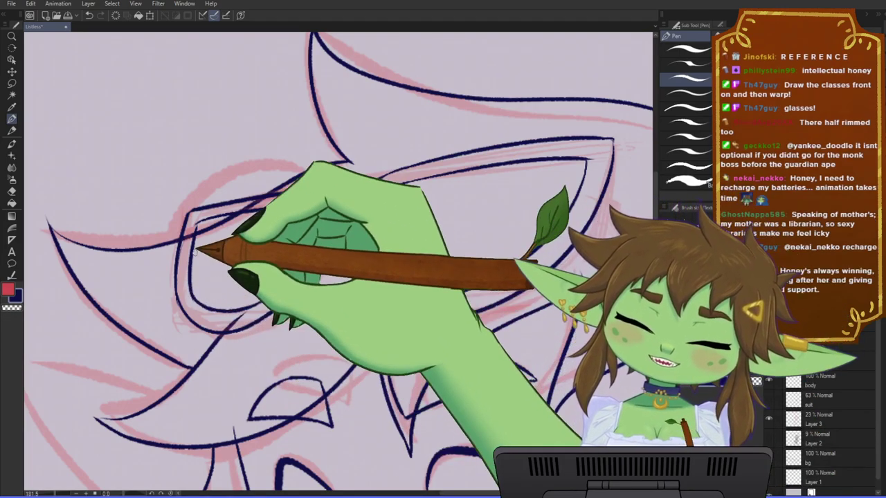
scroll(163, 202, down, 1)
drag(157, 216, 176, 229)
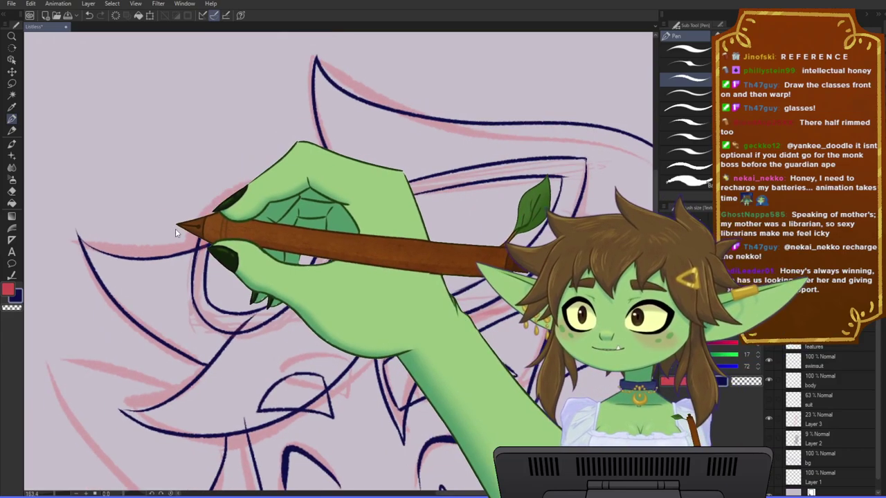
key(ctrl+s)
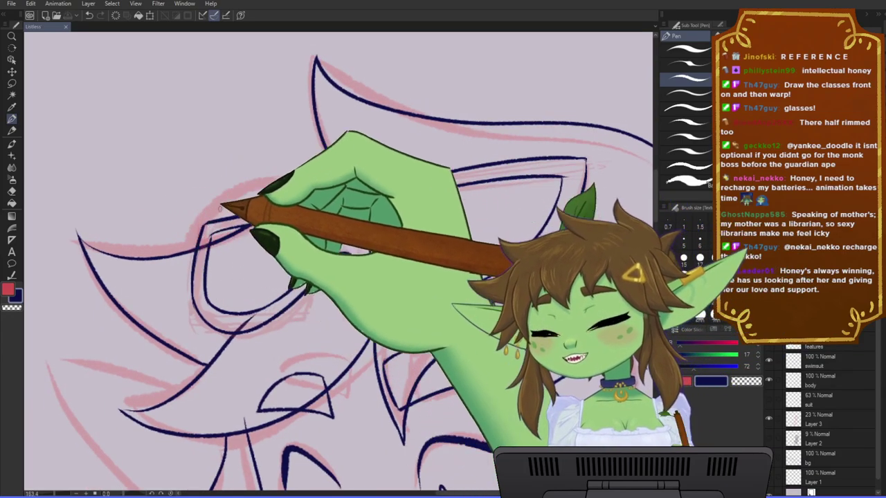
key(ctrl+z)
- Ink the sunglasses' temple arm as a narrow double line from the near lens back to the ear, and save the drawing
key(ctrl+minus)
key(ctrl+minus)
key(ctrl+minus)
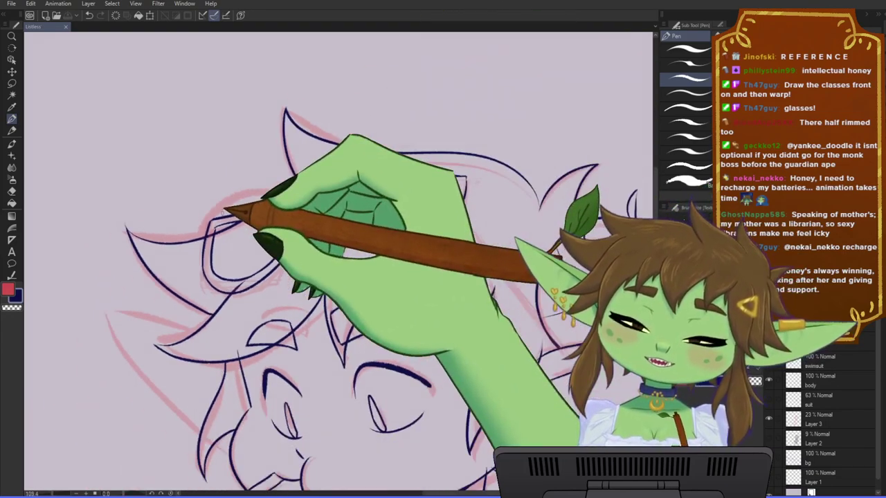
key(ctrl+plus)
key(ctrl+plus)
key(ctrl+plus)
key(ctrl+plus)
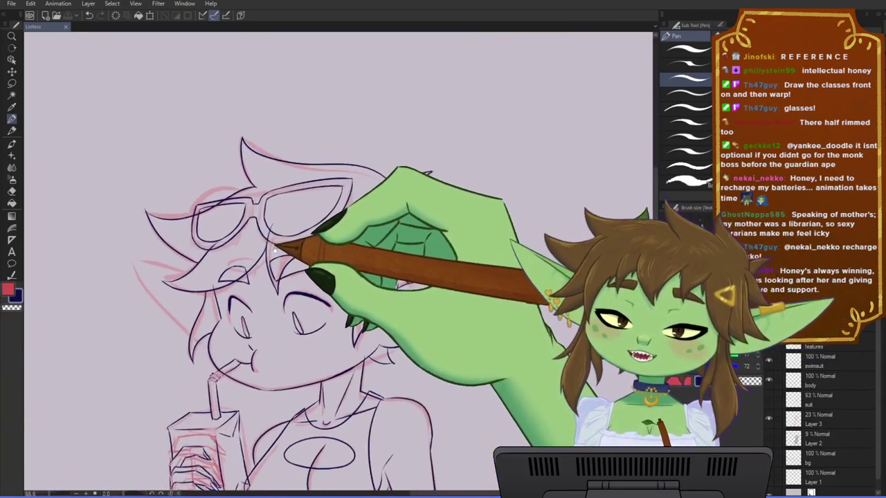
key(ctrl+plus)
key(ctrl+plus)
key(ctrl+plus)
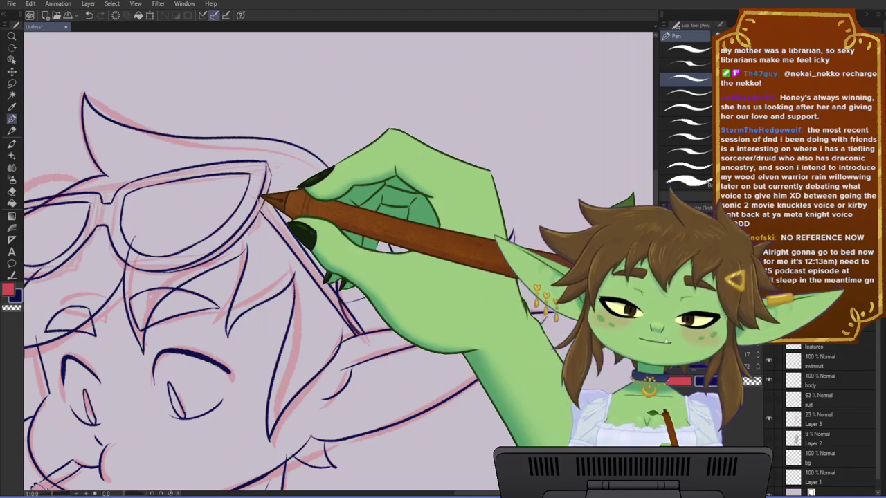
key(ctrl+minus)
mouse_move(268, 201)
mouse_down()
mouse_move(314, 224)
mouse_move(338, 214)
mouse_up()
key(ctrl+s)
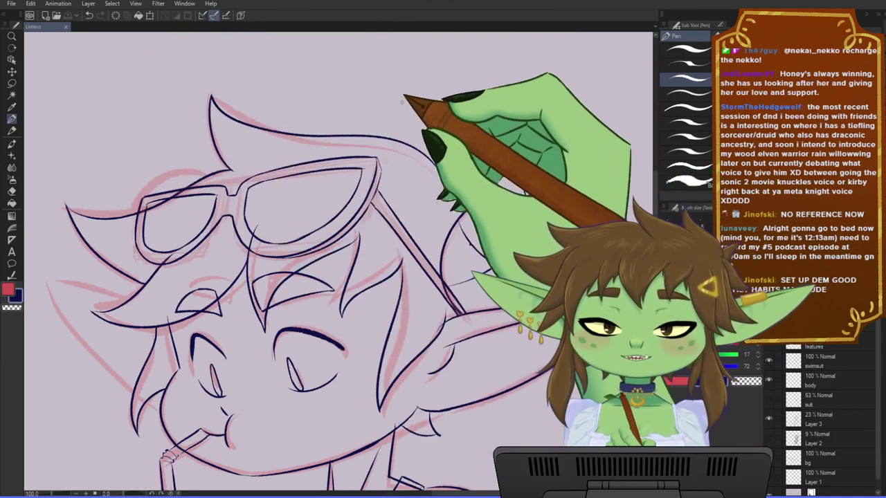
- Lasso the smaller, far sunglasses lens, squeeze it slightly narrower from its outer side toward the bridge, and save the drawing
scroll(357, 99, down, 1)
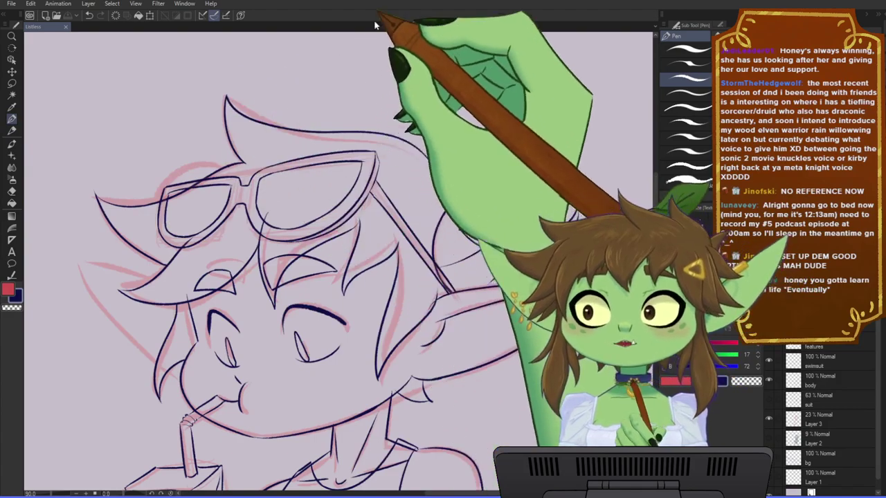
scroll(418, 217, down, 3)
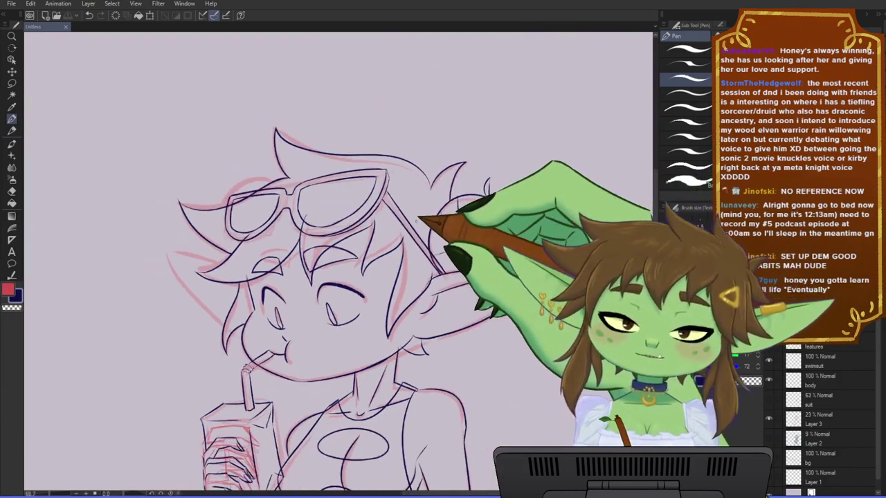
drag(407, 256, 426, 209)
scroll(343, 208, up, 2)
scroll(342, 207, up, 2)
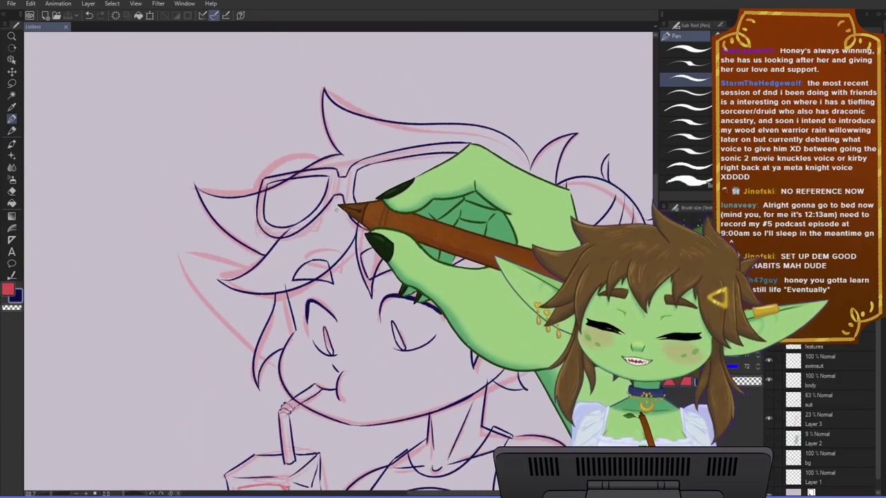
key(m)
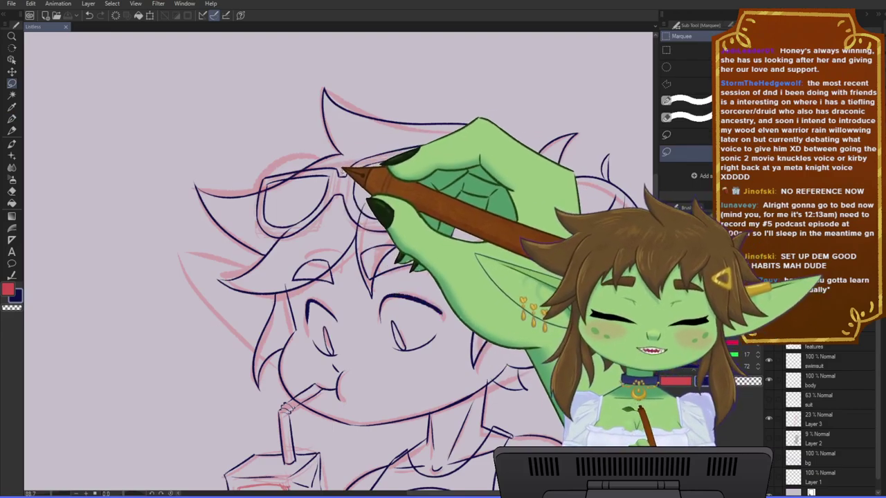
drag(197, 122, 345, 282)
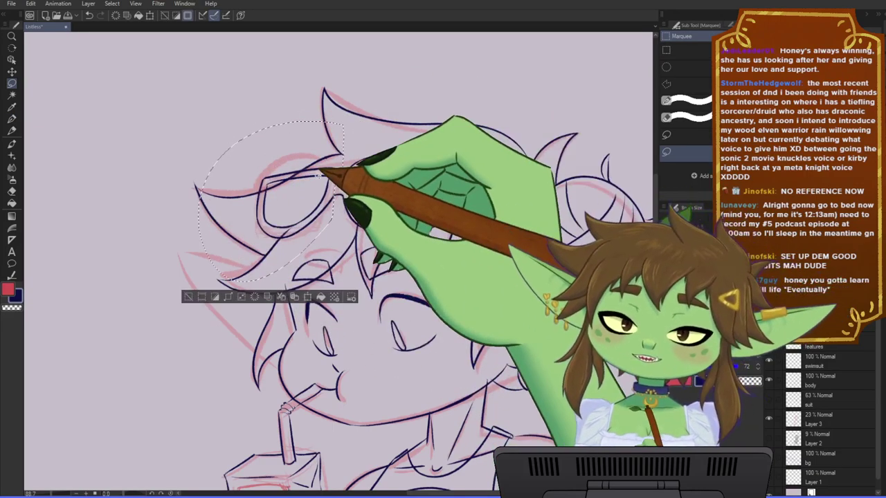
key(ctrl+t)
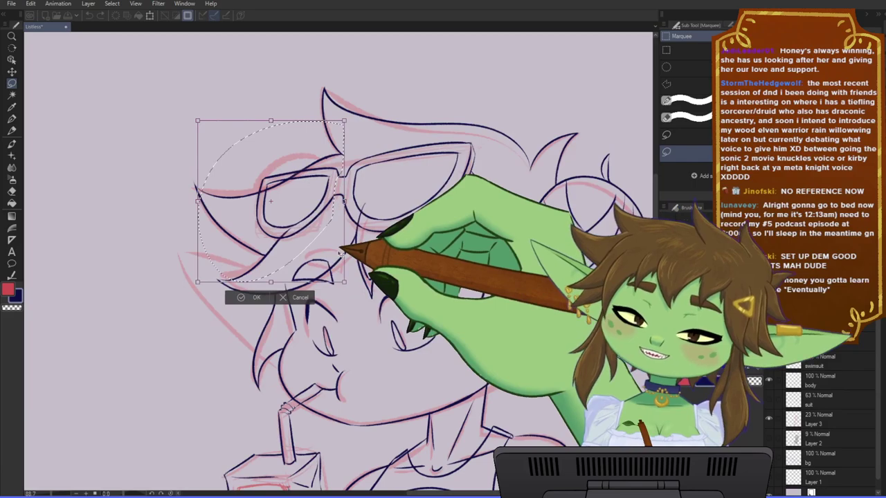
drag(198, 201, 208, 202)
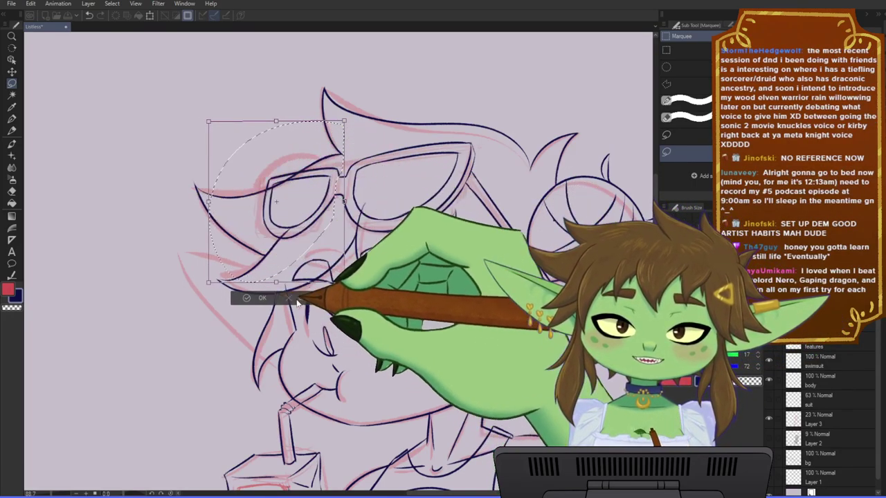
click(258, 298)
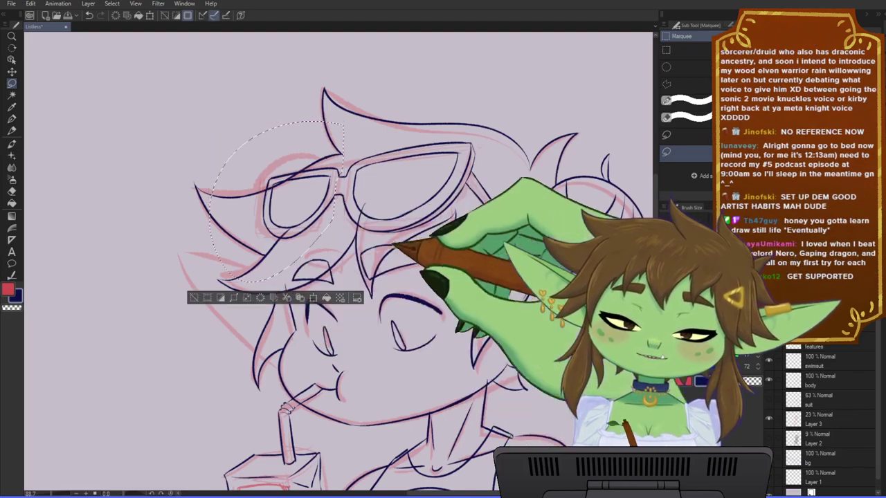
key(ctrl+s)
- Lasso the far lens again up to the bridge and fine-tune its shape with a transform
scroll(382, 287, down, 1)
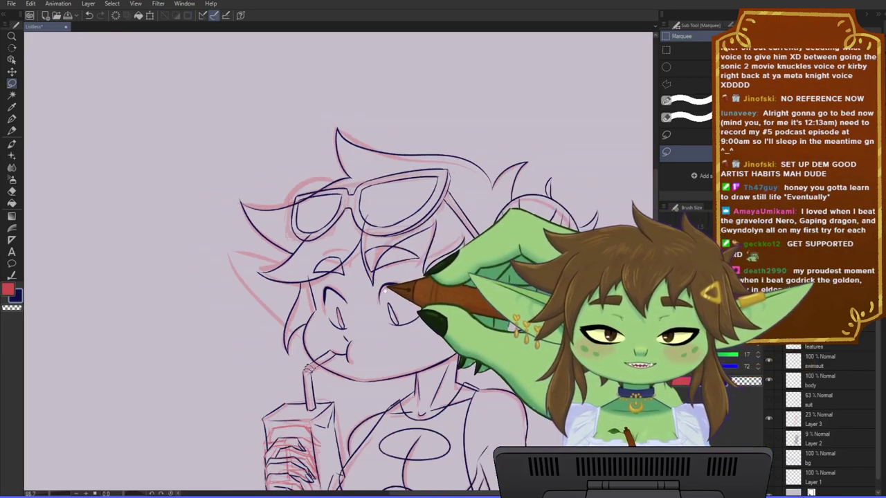
drag(382, 287, 368, 268)
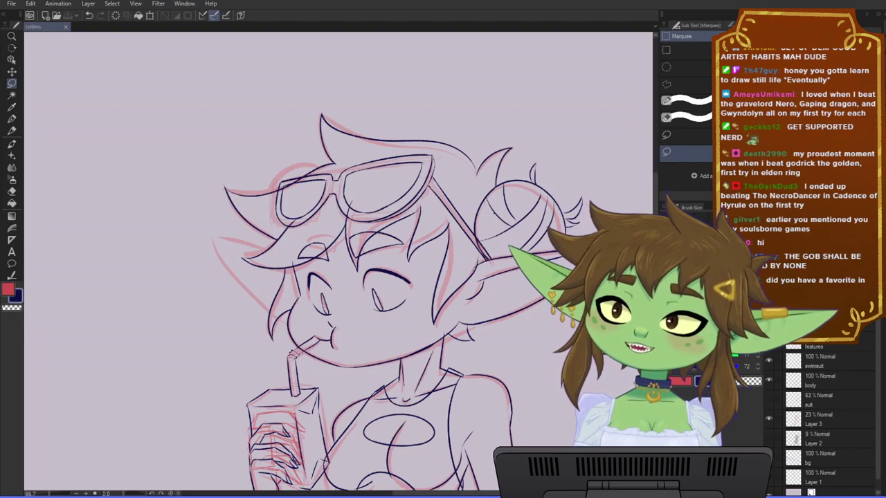
scroll(366, 267, down, 3)
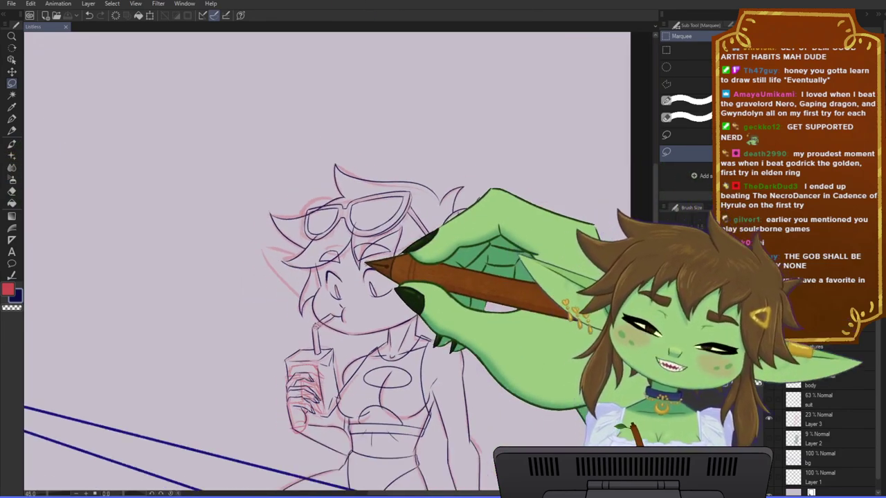
scroll(350, 221, up, 6)
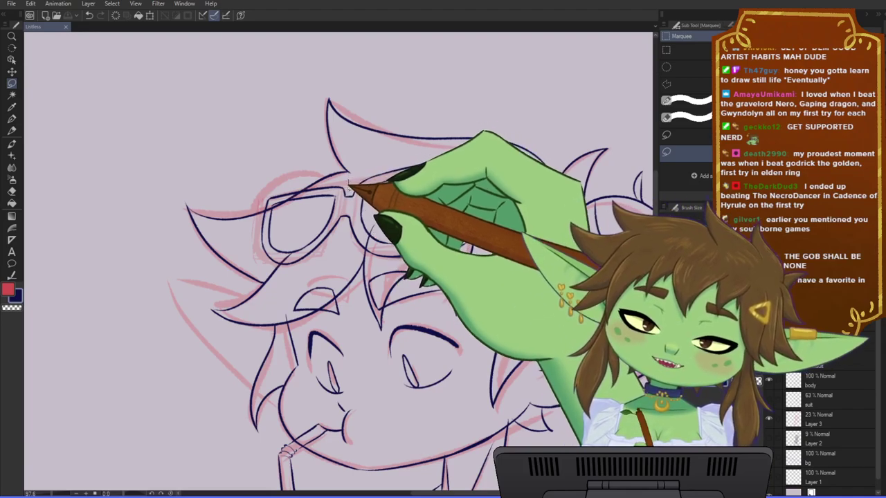
mouse_move(342, 212)
mouse_down()
mouse_move(240, 186)
mouse_move(305, 161)
mouse_up()
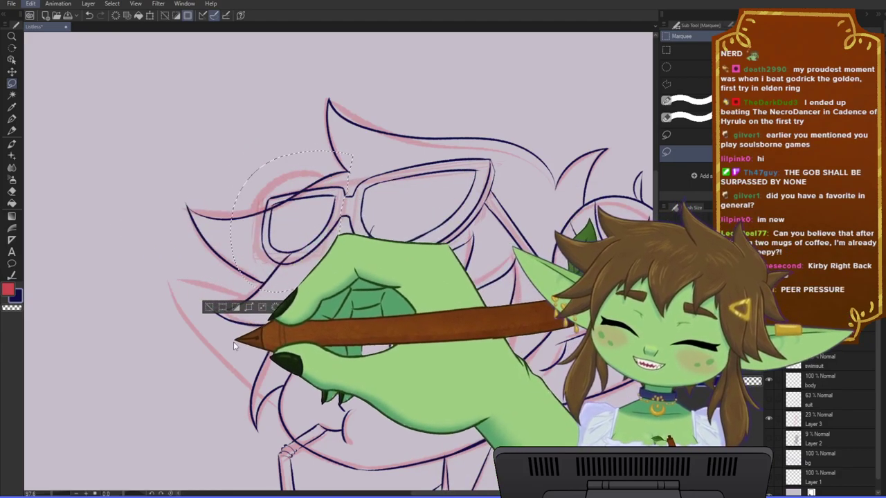
click(234, 342)
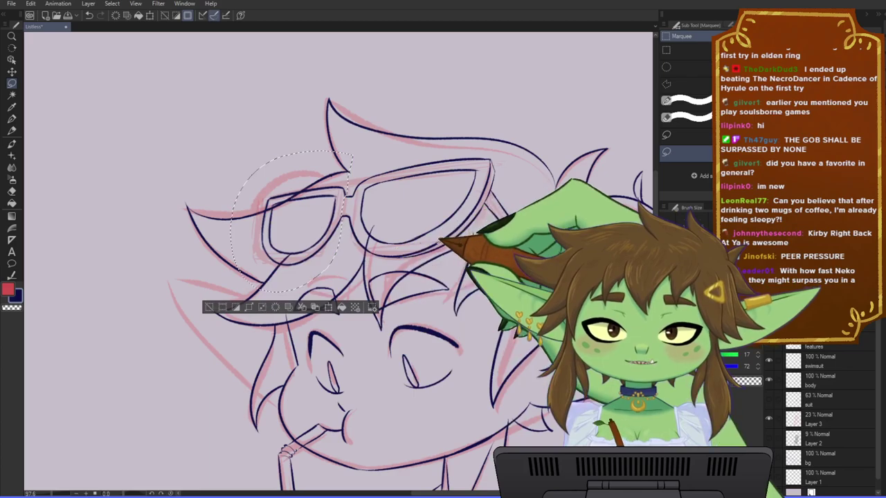
key(Return)
- Mirror the canvas view horizontally to check the sunglasses against the whole figure, and save the drawing
key(h)
scroll(379, 248, down, 4)
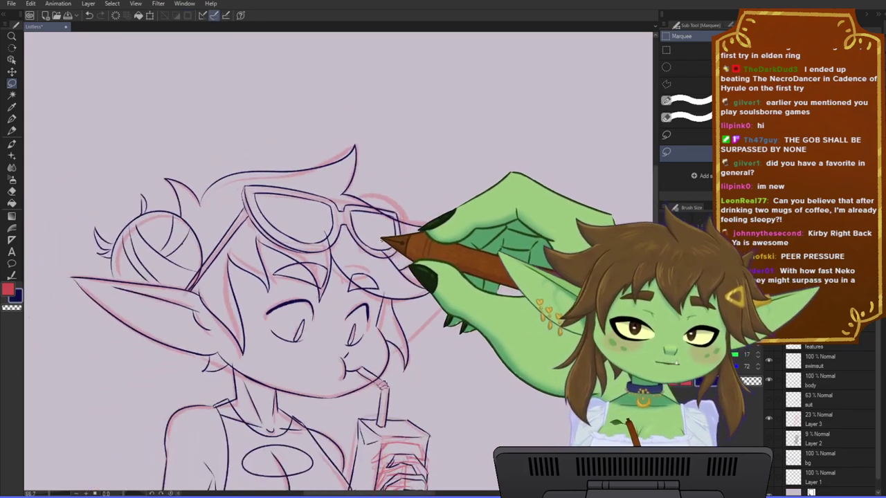
scroll(481, 218, down, 2)
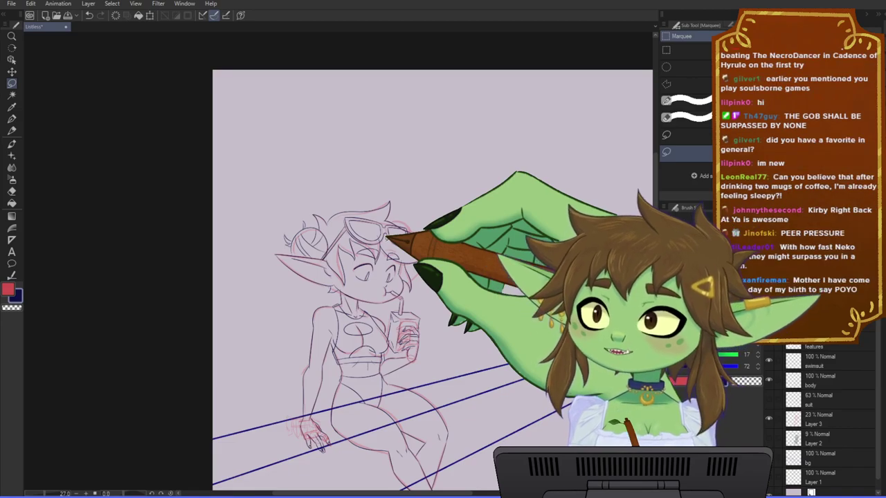
drag(365, 299, 372, 265)
key(ctrl+s)
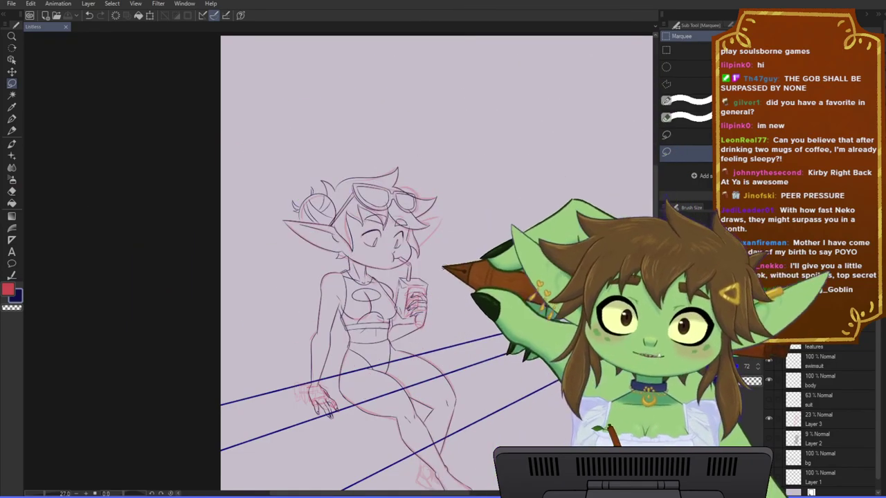
- Examine the mirrored figure's line art from the hair and sunglasses down to the arms and legs
drag(415, 340, 440, 342)
drag(352, 344, 369, 295)
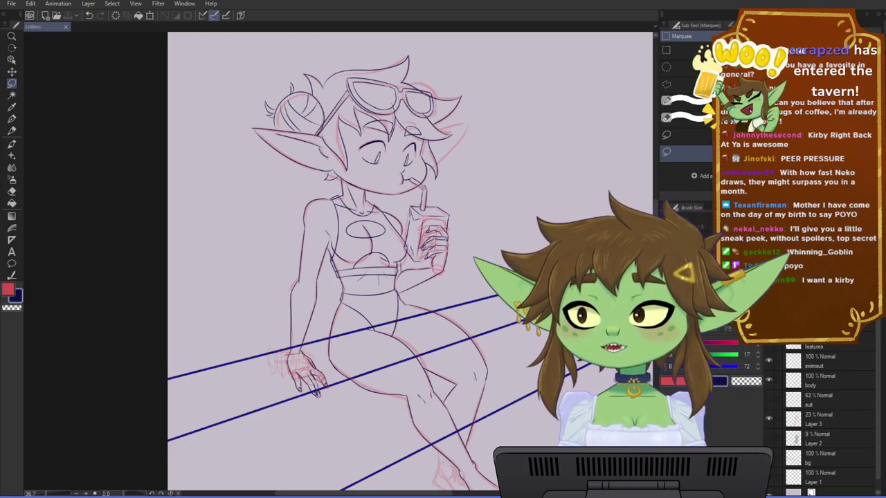
scroll(420, 173, down, 1)
scroll(443, 208, up, 4)
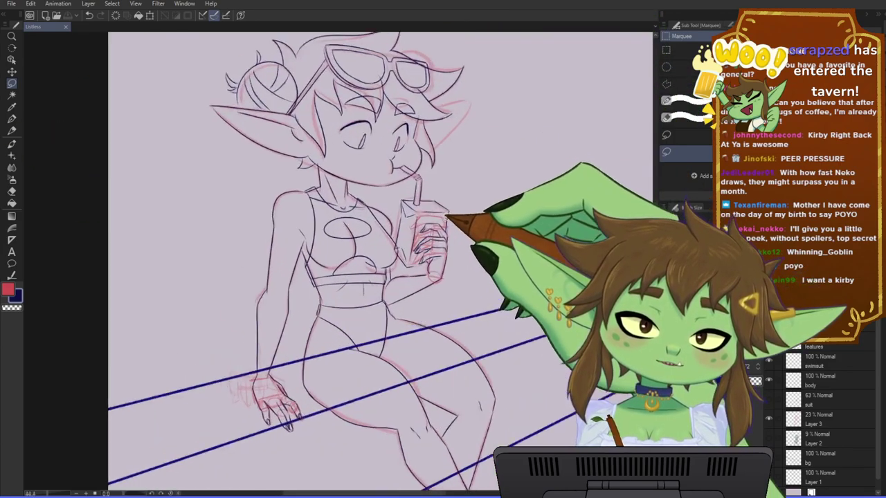
drag(526, 185, 475, 243)
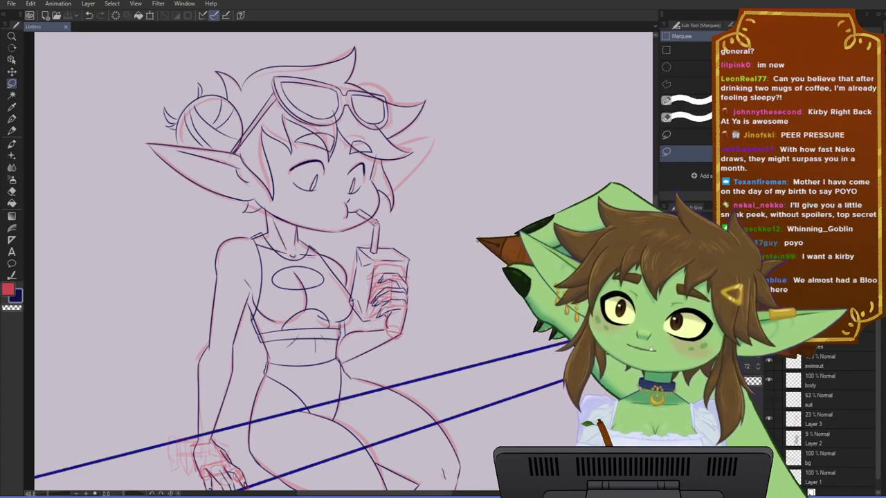
scroll(500, 225, down, 2)
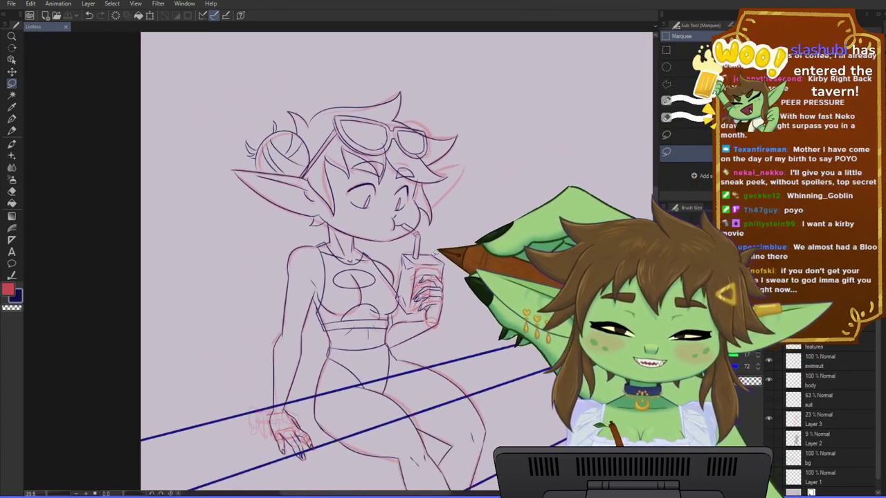
drag(234, 252, 286, 253)
scroll(343, 252, down, 5)
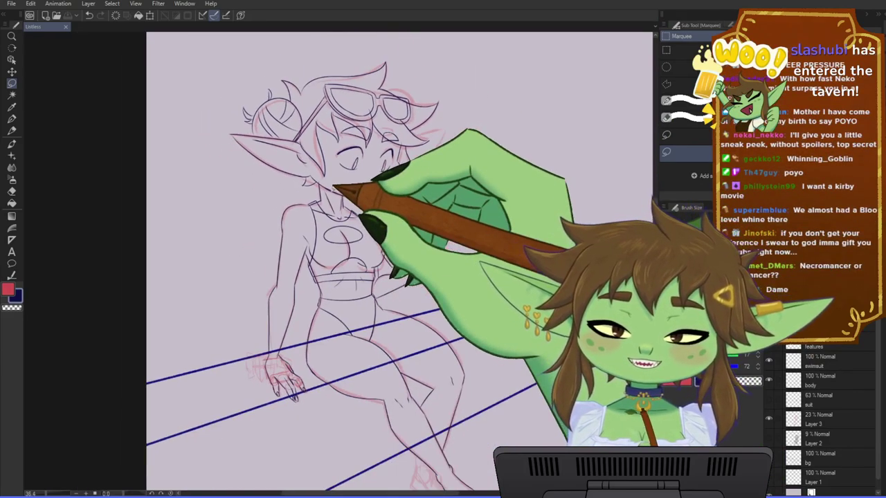
drag(472, 229, 436, 396)
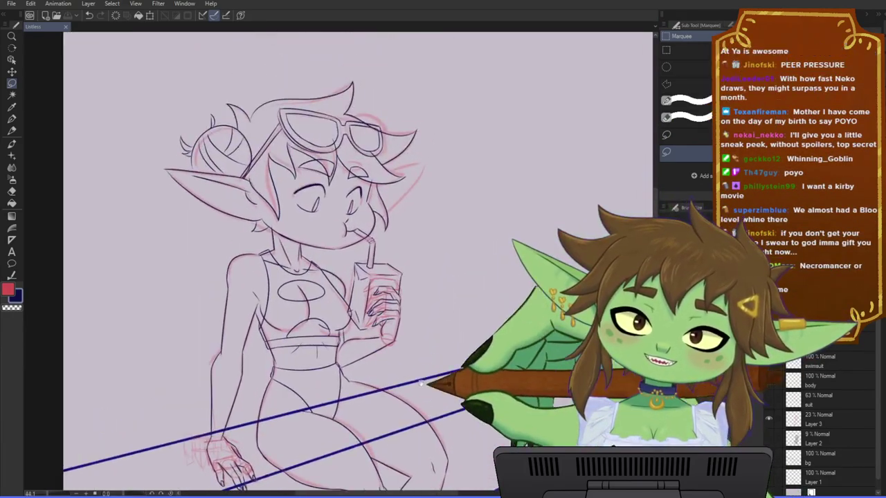
scroll(361, 360, up, 2)
drag(365, 358, 421, 316)
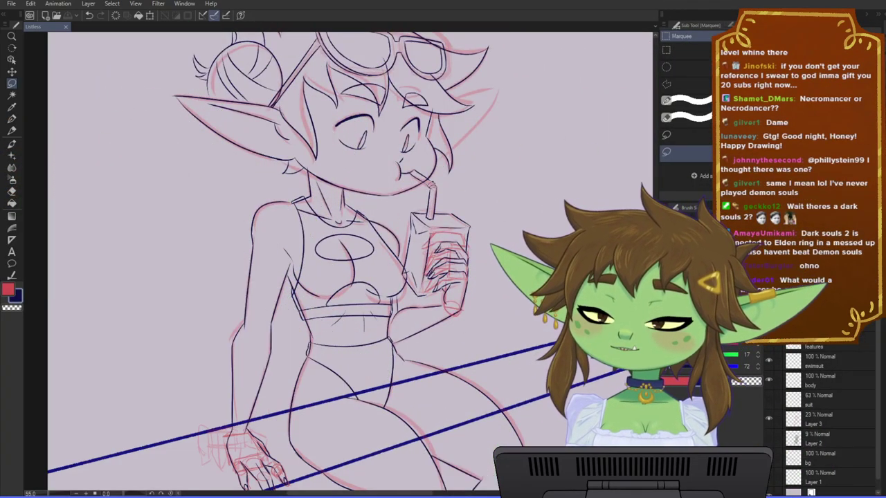
scroll(439, 273, down, 2)
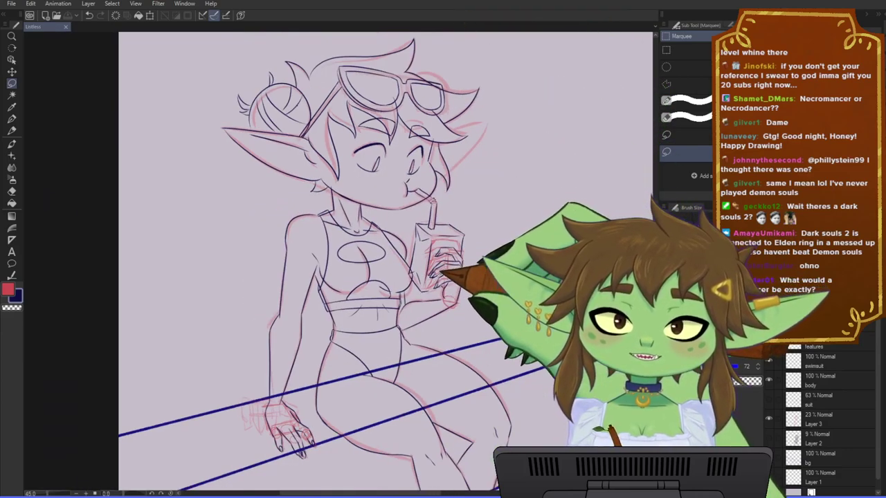
scroll(401, 242, up, 2)
drag(389, 126, 374, 173)
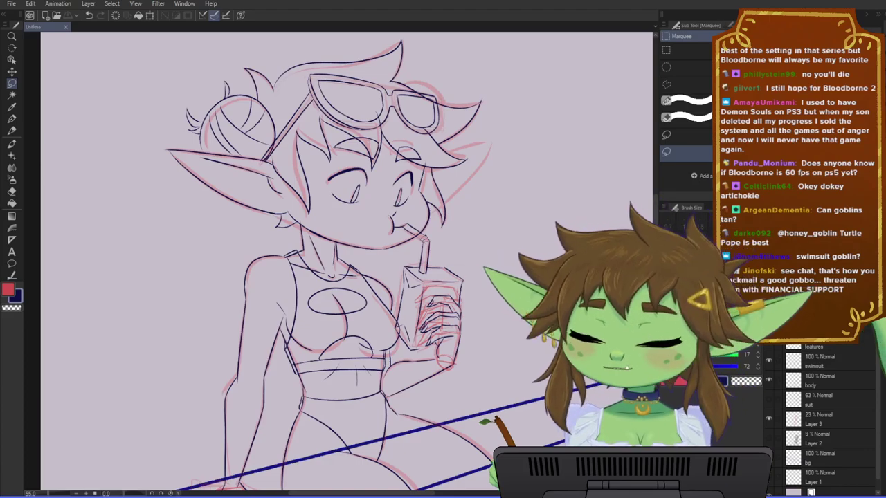
- Paste the photo of a woman wearing a mirrored face shield to look it over, and undo the paste
key(ctrl+shift+n)
scroll(360, 289, down, 6)
drag(367, 239, 229, 289)
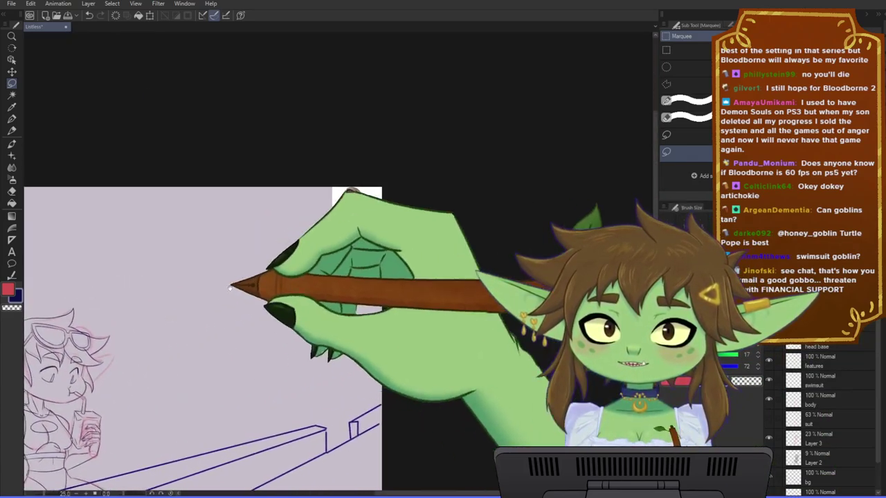
scroll(230, 287, up, 6)
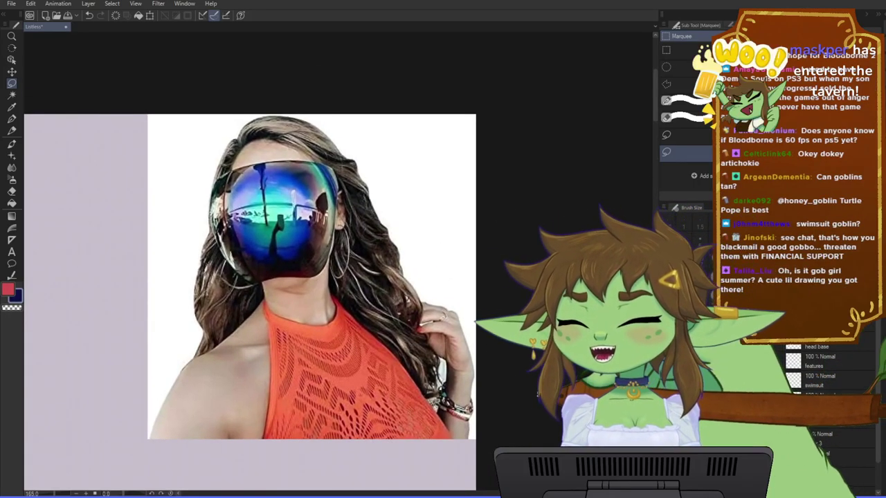
scroll(464, 313, down, 6)
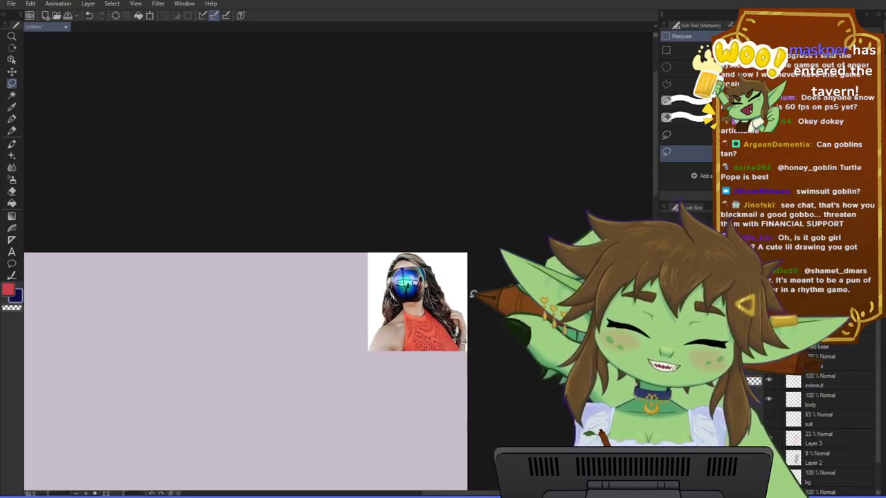
drag(473, 295, 562, 135)
scroll(553, 226, down, 3)
drag(508, 257, 530, 215)
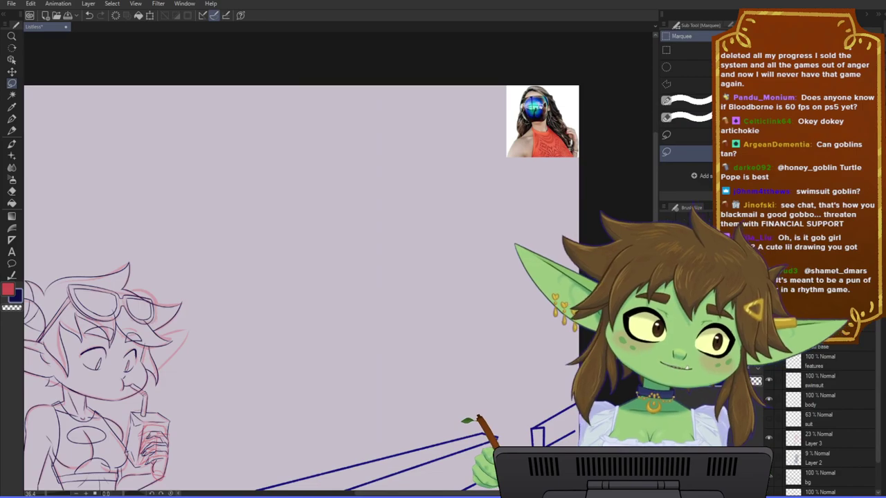
key(ctrl+z)
scroll(460, 285, down, 2)
drag(396, 345, 452, 303)
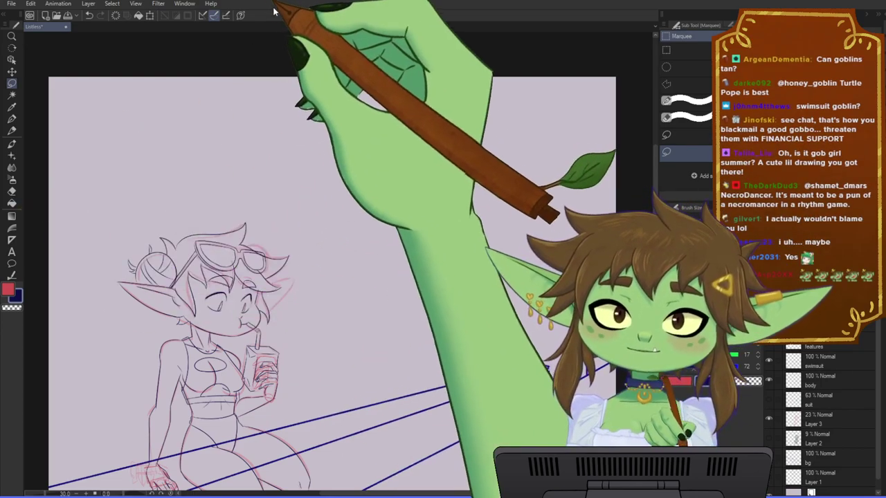
- Paste the eyeglasses reference sheet, flip it both vertically and horizontally, and place it beside the character's head
drag(223, 231, 280, 223)
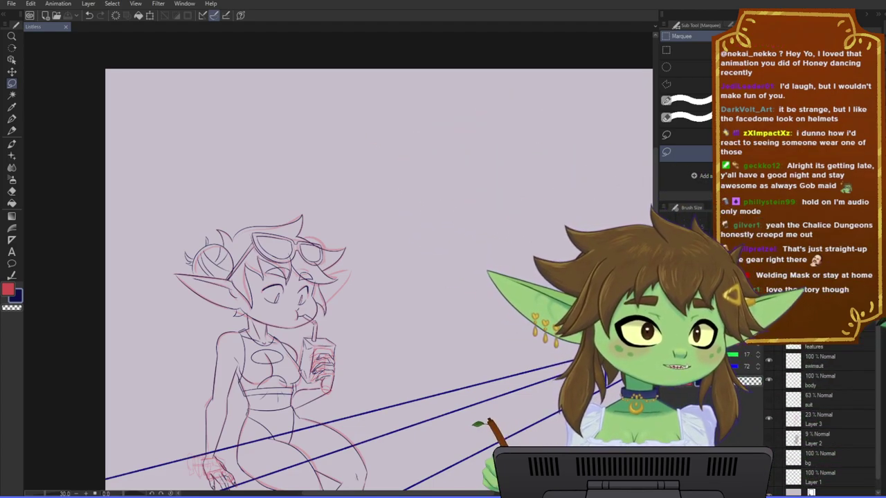
key(ctrl+v)
scroll(477, 199, down, 2)
drag(578, 183, 474, 198)
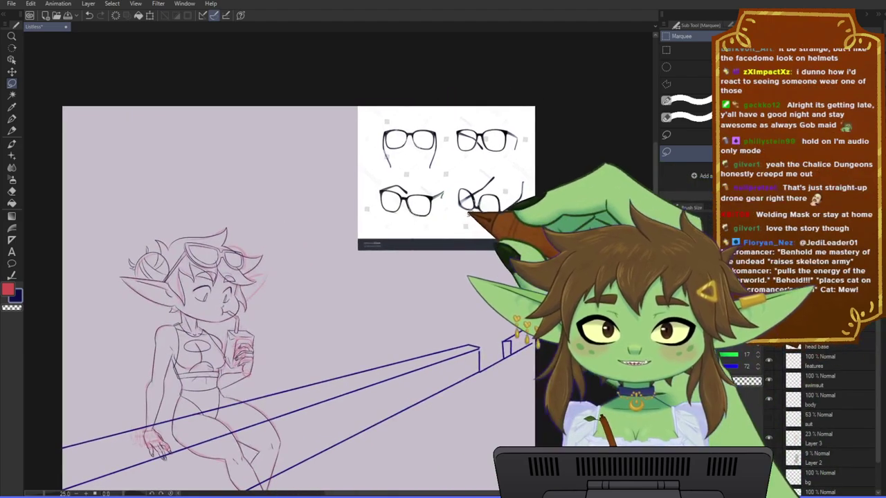
key(ctrl+t)
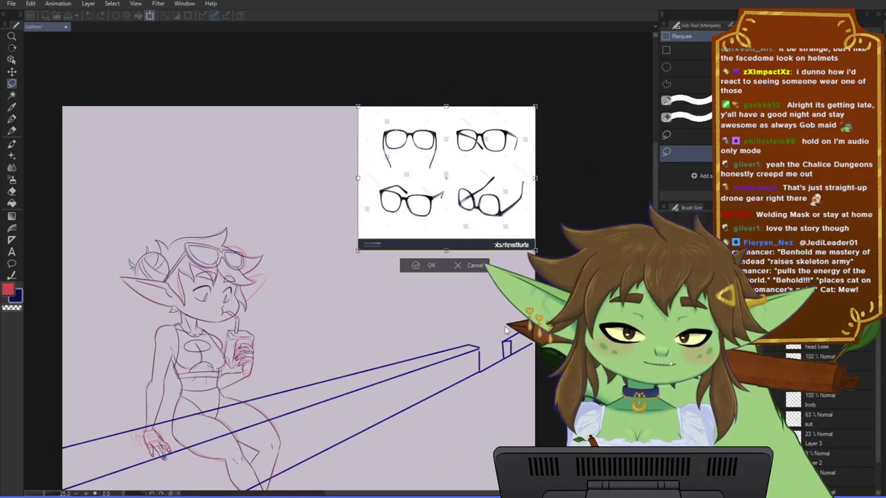
key(shift+v)
drag(467, 243, 365, 267)
key(shift+h)
click(348, 313)
scroll(312, 181, up, 10)
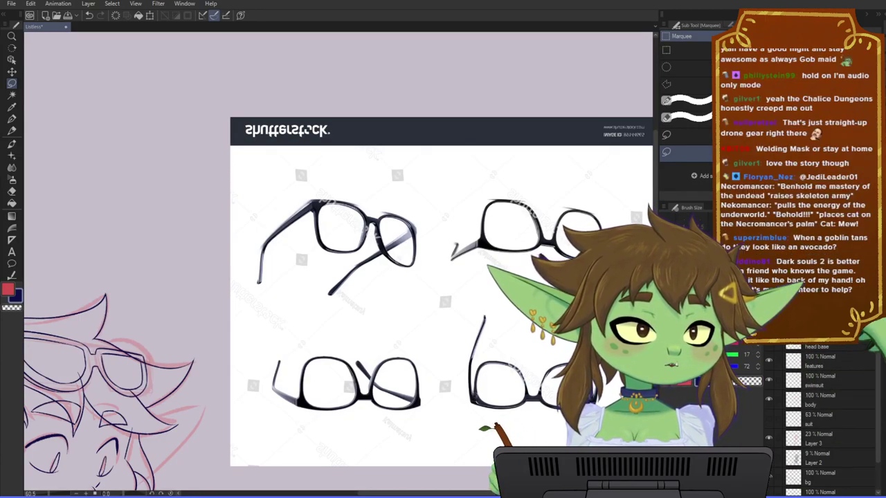
- Lower the eyeglasses reference sheet's layer opacity and trace its angled pair with crossed temple arms in red
click(821, 258)
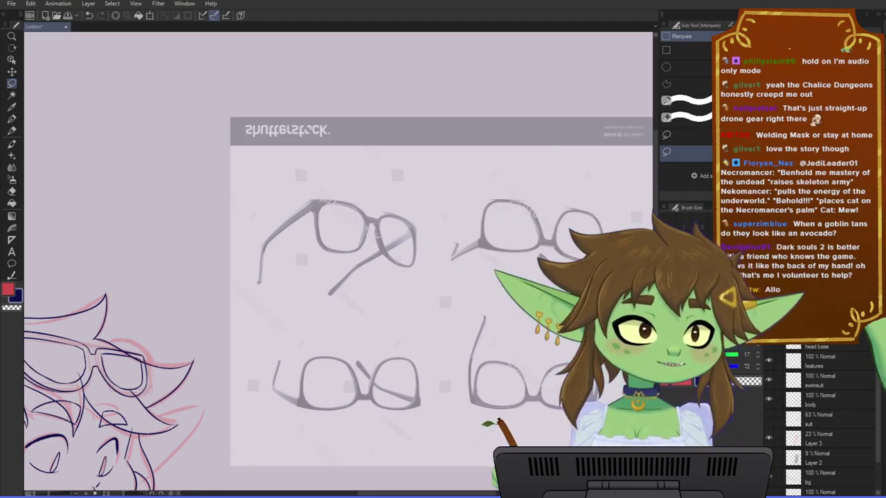
key(p)
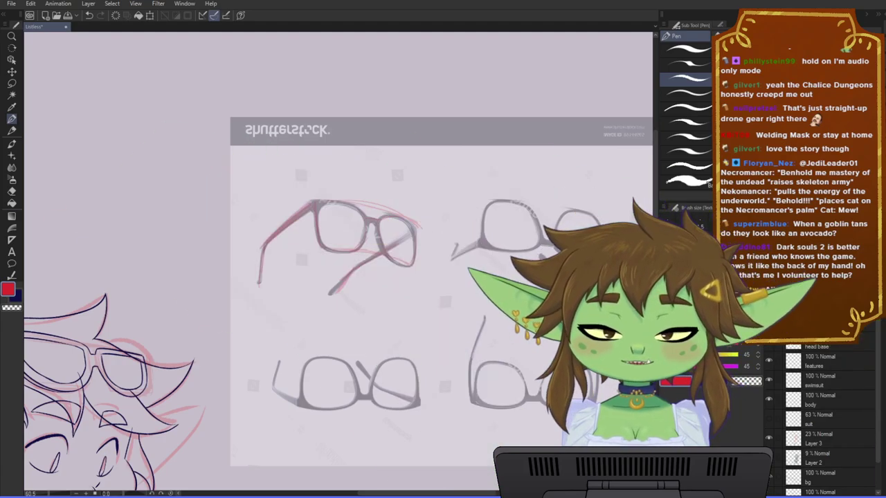
- Transform the red traced glasses, moving, enlarging and tilting them to sit on top of the character's head
scroll(79, 241, down, 3)
scroll(171, 247, down, 3)
drag(170, 249, 322, 270)
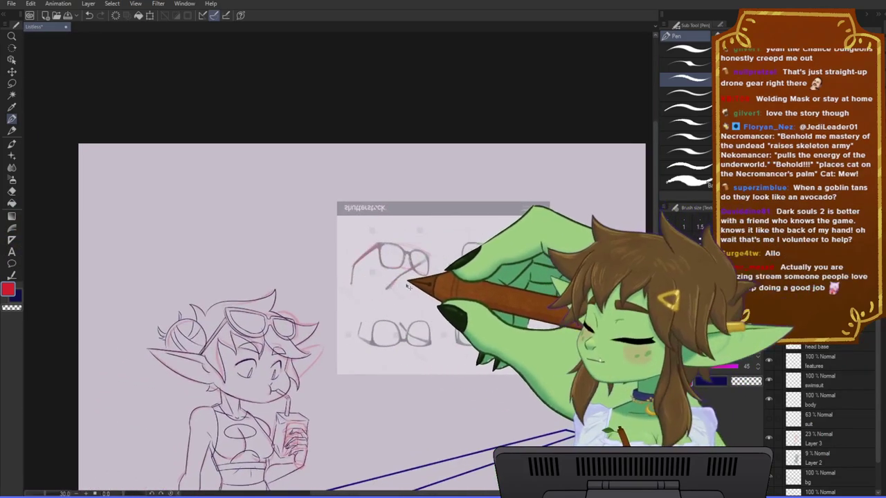
key(ctrl+t)
mouse_move(399, 292)
mouse_down()
mouse_move(383, 309)
mouse_move(252, 351)
mouse_up()
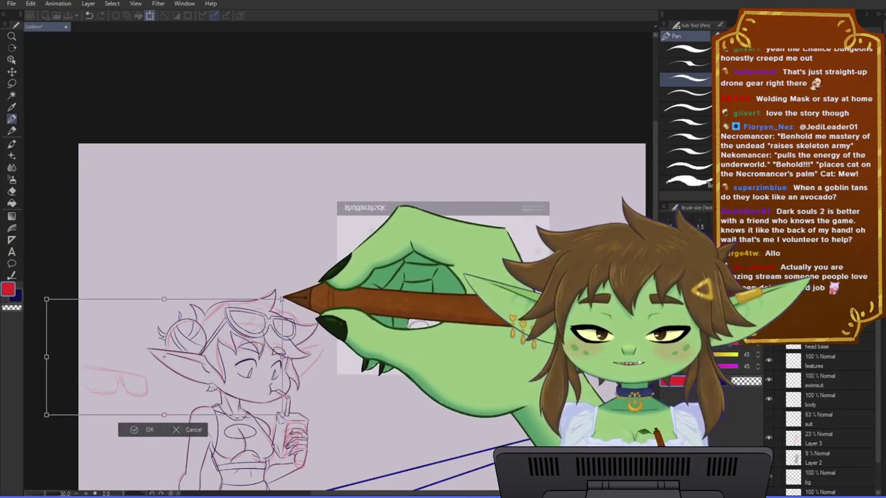
drag(281, 300, 383, 249)
mouse_move(332, 272)
mouse_down()
mouse_move(275, 319)
mouse_move(264, 340)
mouse_up()
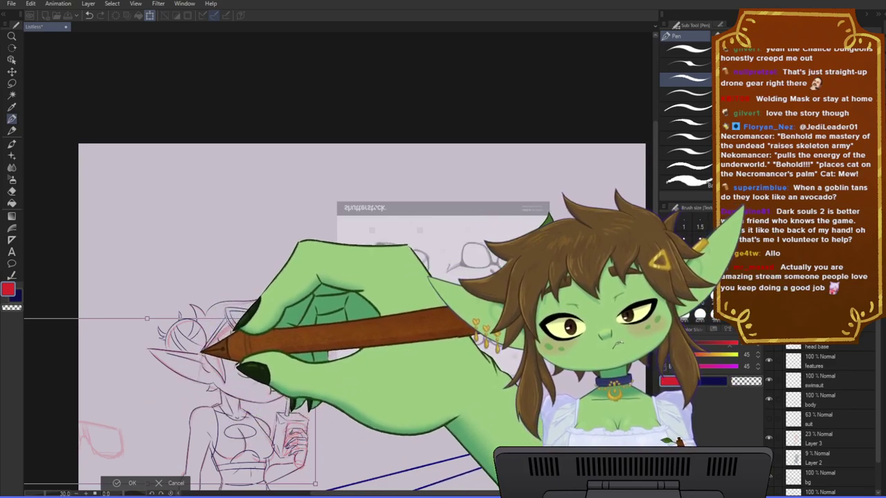
mouse_move(315, 319)
mouse_down()
mouse_move(321, 277)
mouse_move(298, 301)
mouse_up()
drag(280, 334, 284, 334)
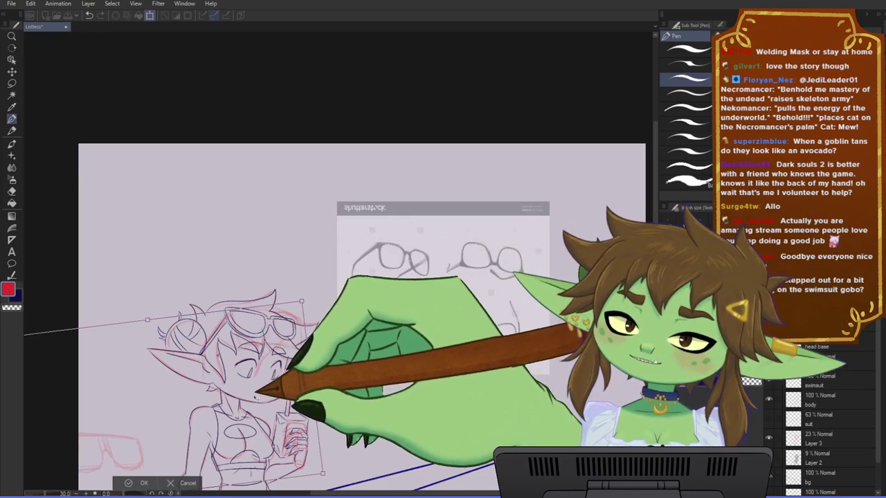
drag(302, 301, 292, 309)
drag(271, 340, 277, 333)
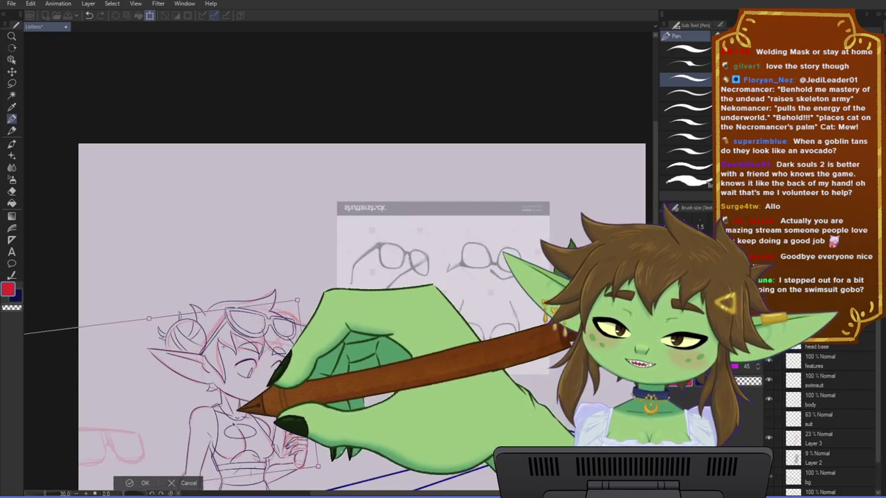
key(Return)
- Bring the red sunglasses sketch to full strength in place of the dark sunglasses lines, and save the drawing
scroll(231, 421, up, 1)
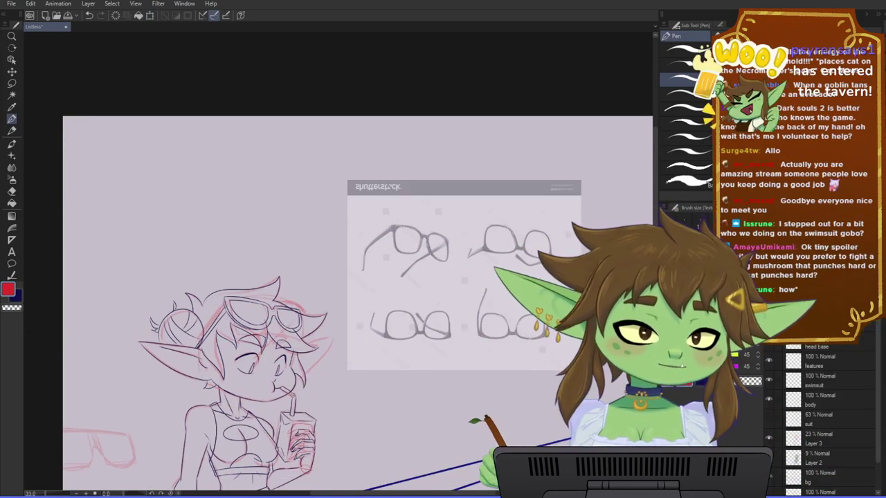
scroll(259, 342, up, 7)
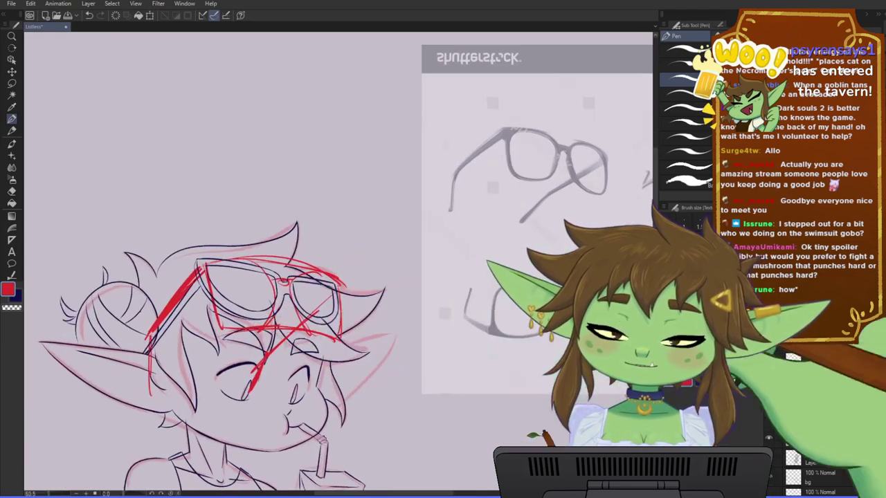
scroll(277, 249, down, 3)
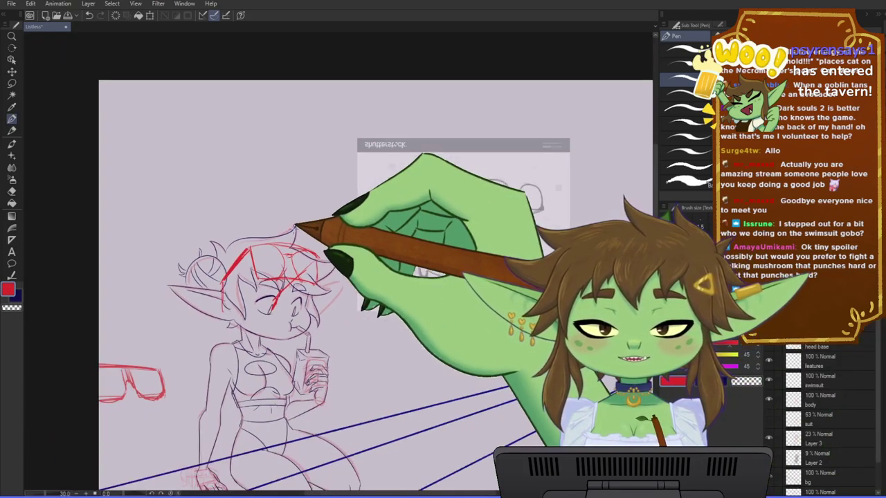
scroll(235, 294, up, 3)
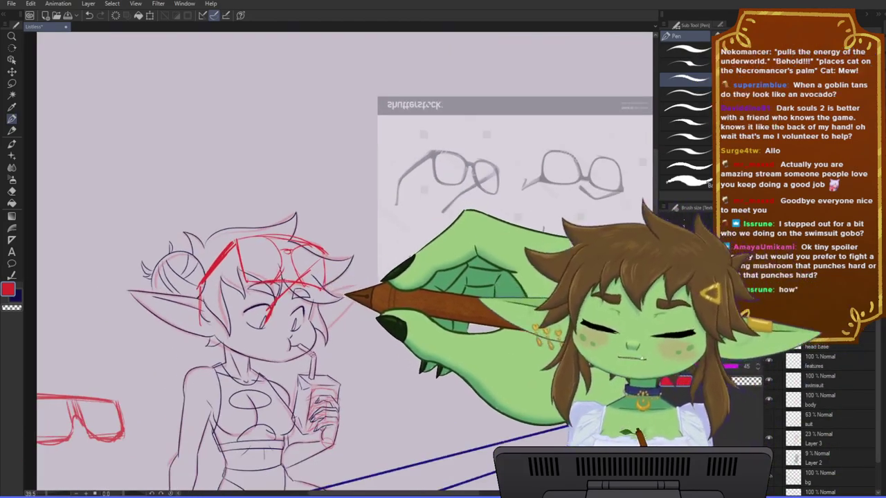
key(ctrl+s)
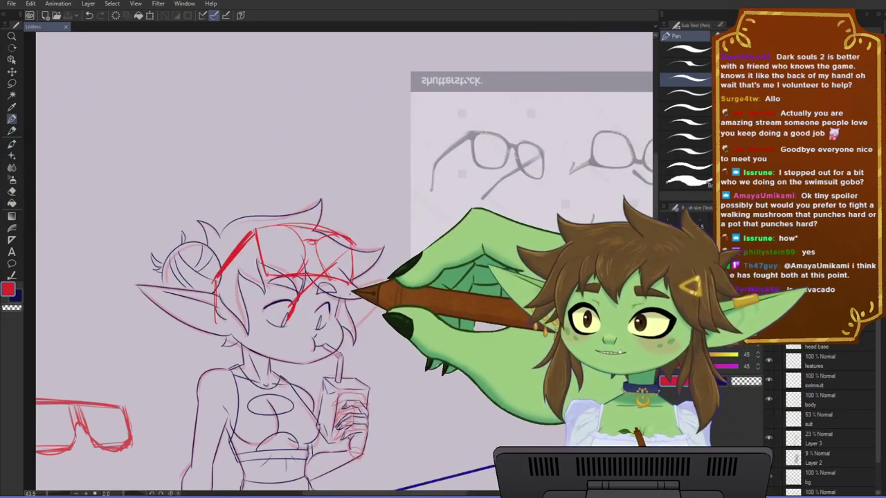
- Examine how the red sunglasses sit on the head, comparing them with the whole seated figure and the reference sheet
scroll(358, 288, down, 1)
drag(298, 303, 324, 294)
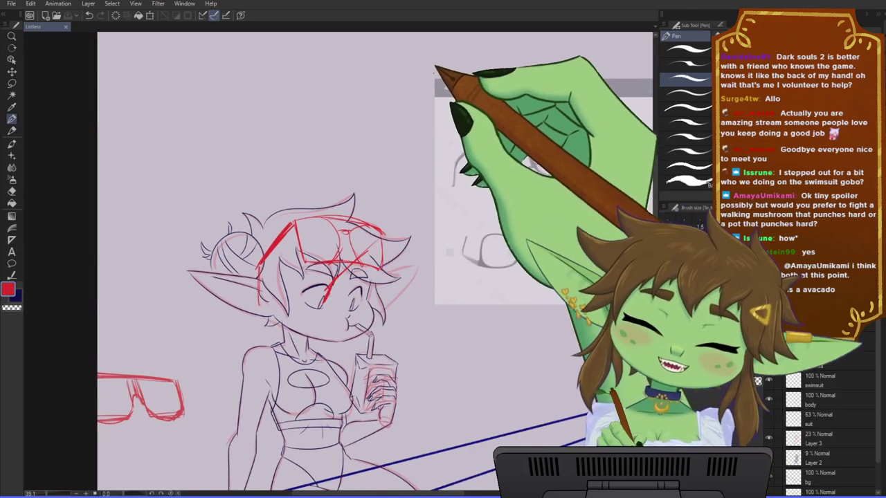
scroll(312, 340, down, 1)
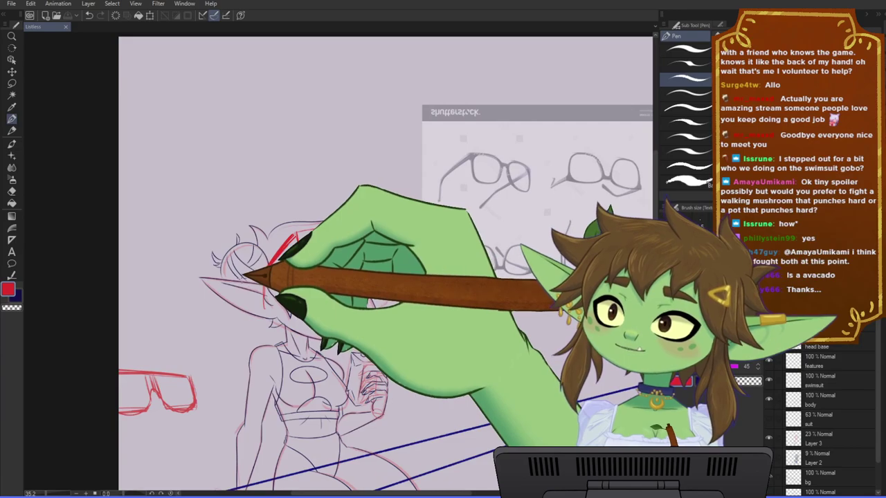
scroll(239, 272, down, 1)
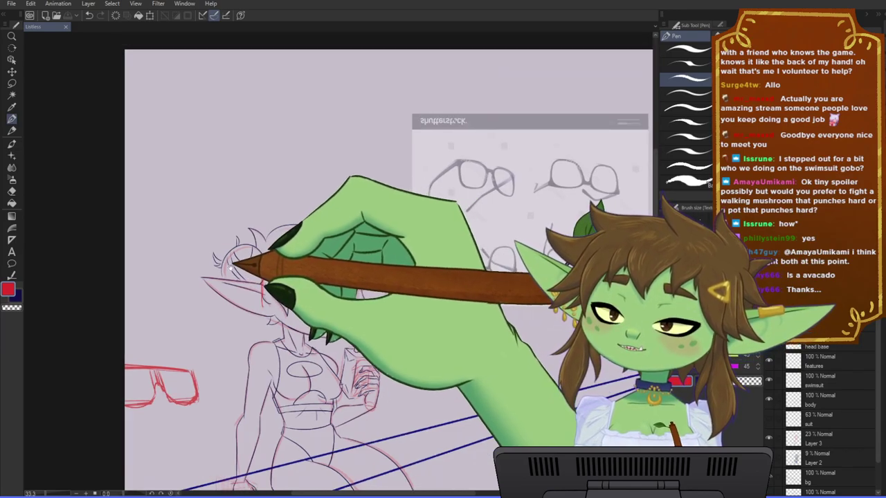
drag(234, 265, 249, 251)
scroll(249, 250, down, 1)
scroll(249, 249, down, 1)
drag(292, 294, 307, 247)
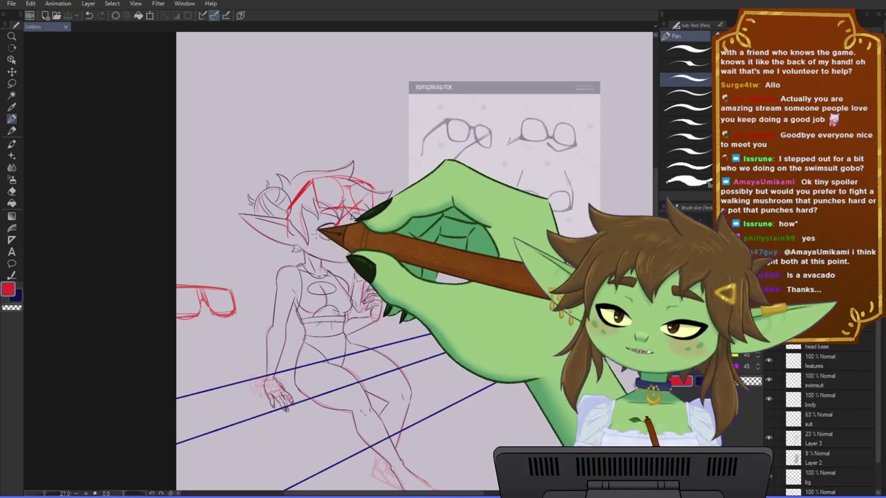
scroll(245, 230, up, 2)
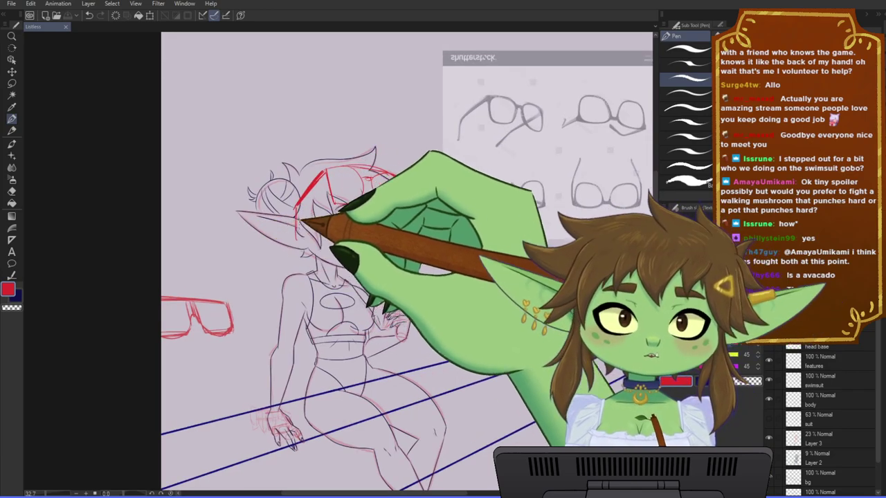
drag(445, 248, 411, 254)
scroll(411, 254, up, 2)
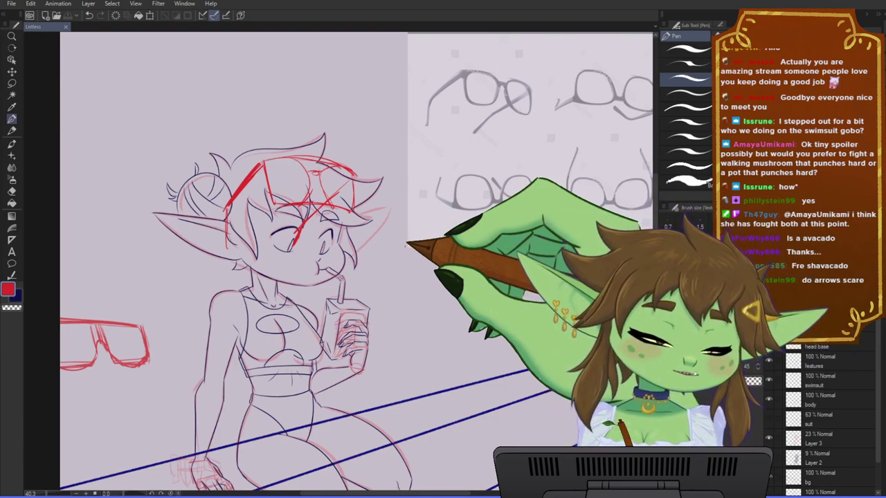
scroll(270, 225, down, 2)
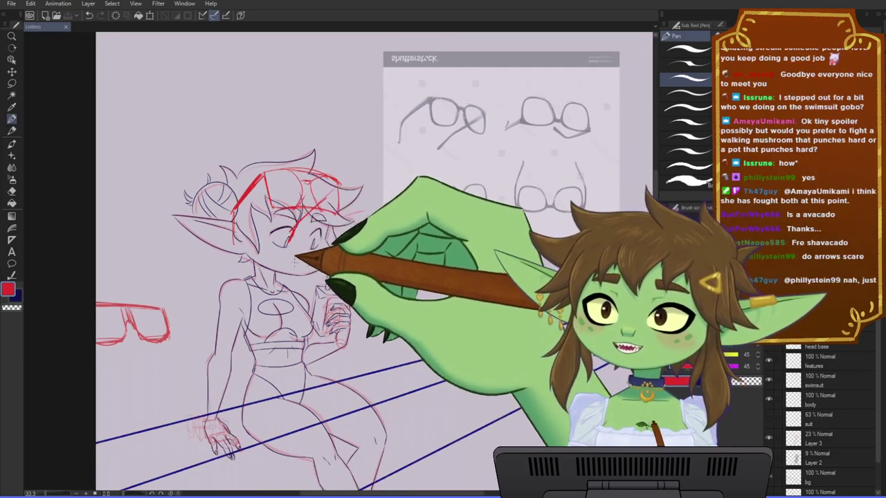
drag(309, 301, 372, 297)
scroll(365, 293, up, 2)
drag(388, 241, 399, 290)
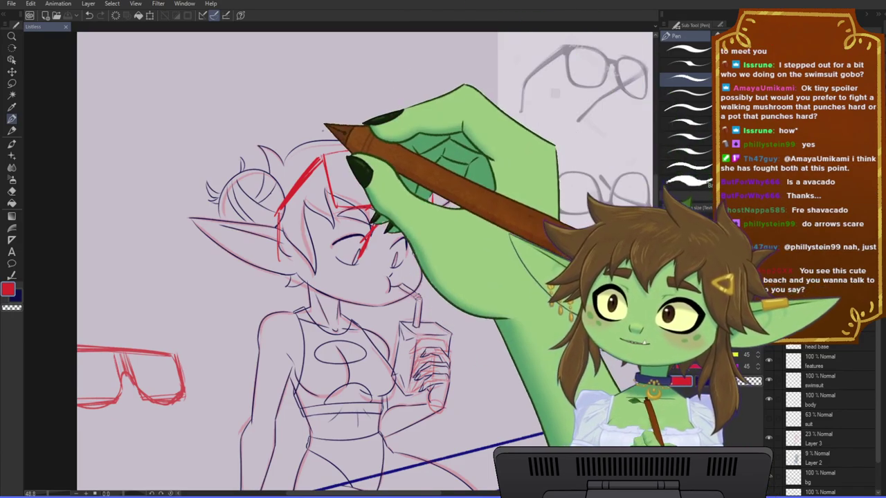
key(ctrl+minus)
drag(422, 270, 350, 230)
scroll(352, 234, down, 1)
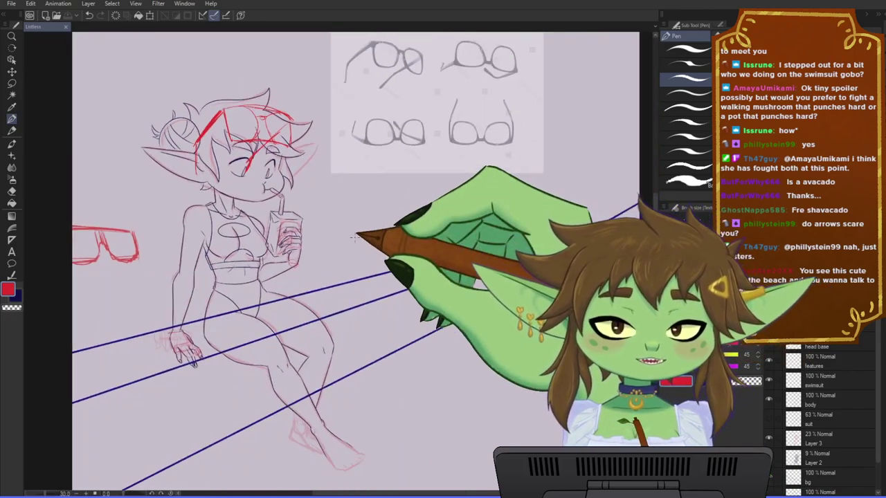
drag(333, 263, 375, 254)
scroll(296, 182, up, 1)
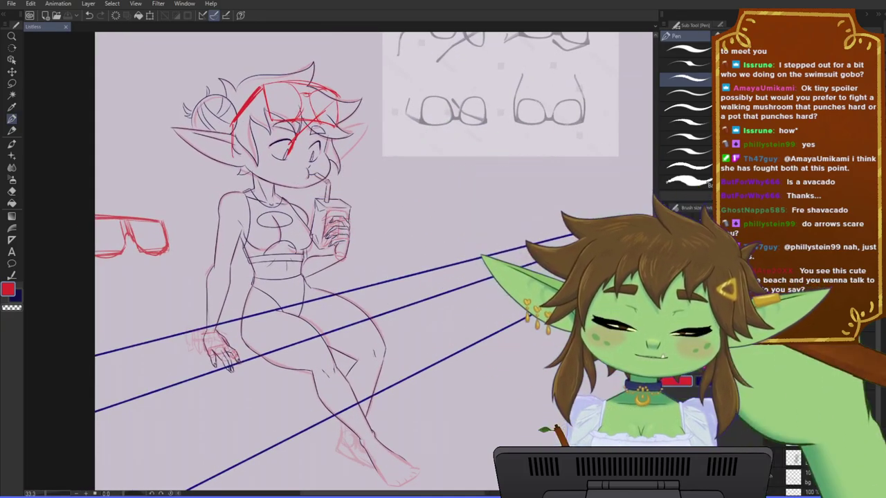
- Erase the part of the red sunglasses' far temple arm that crosses the character's eye
key(ctrl+plus)
drag(348, 114, 393, 253)
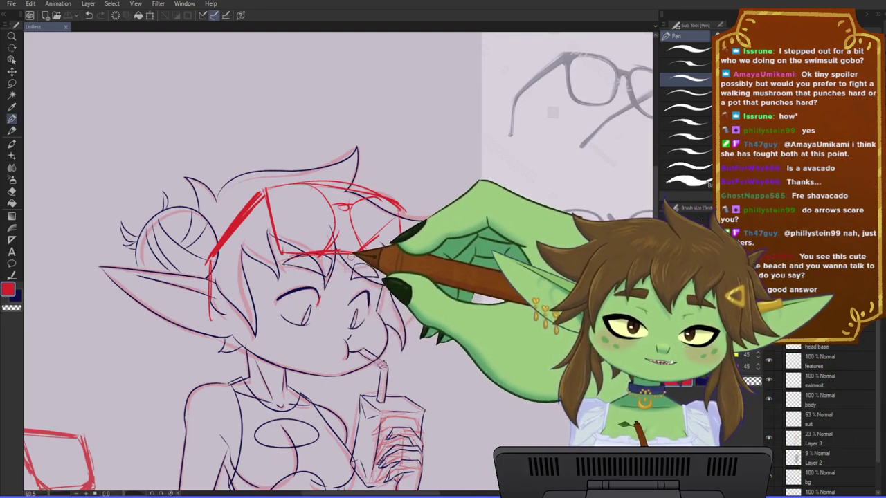
drag(322, 297, 313, 313)
scroll(309, 287, down, 4)
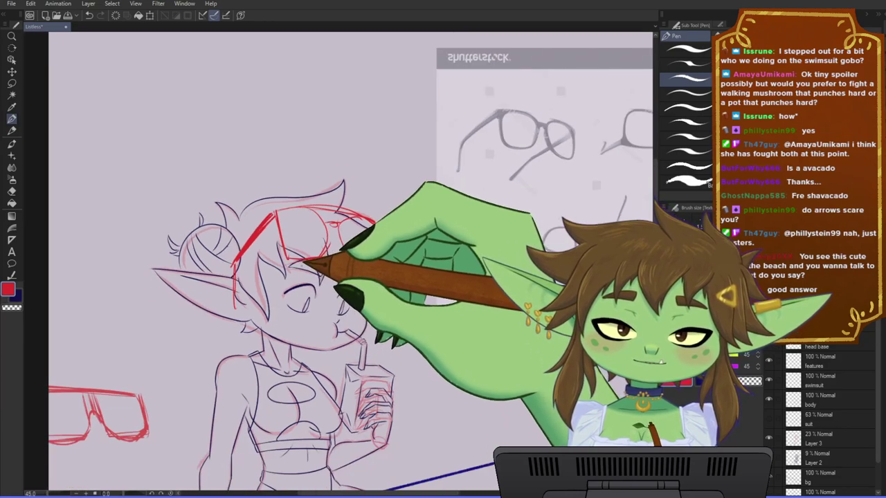
drag(367, 279, 375, 266)
scroll(280, 234, up, 2)
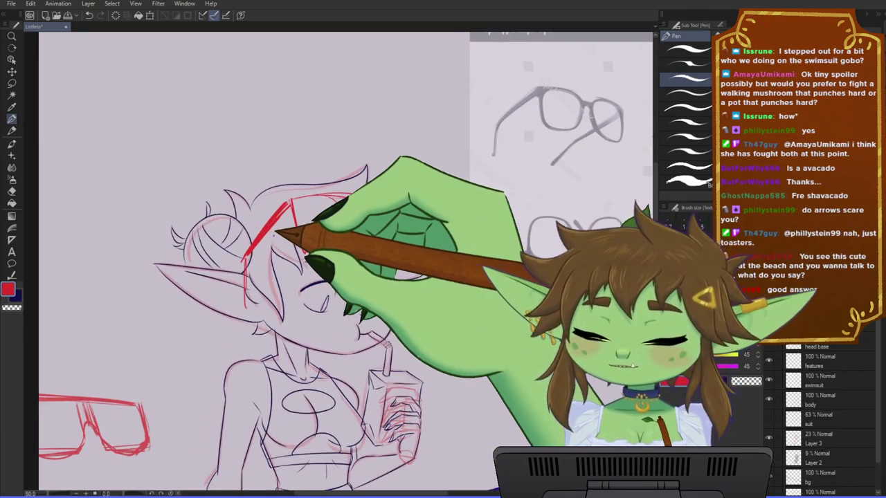
- Lasso the near temple arm of the red sunglasses and shift it slightly down along the hair
key(m)
mouse_move(294, 182)
mouse_down()
mouse_move(212, 338)
mouse_move(293, 181)
mouse_up()
click(285, 370)
drag(278, 226, 273, 239)
click(229, 386)
key(ctrl+d)
- Lasso the red lens frames, squash them vertically to a flatter shape, and save the drawing
mouse_move(288, 172)
mouse_down()
mouse_move(294, 244)
mouse_move(389, 314)
mouse_move(395, 142)
mouse_up()
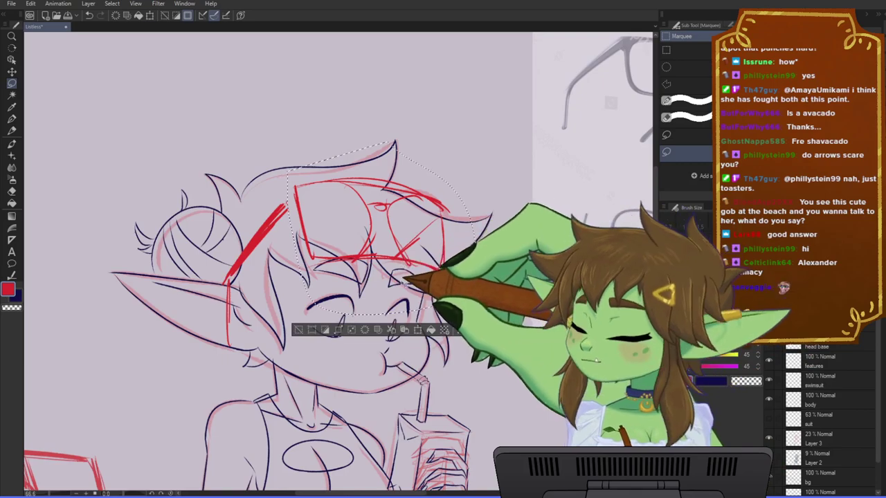
click(417, 330)
mouse_move(382, 318)
mouse_down()
mouse_move(391, 263)
mouse_move(388, 279)
mouse_up()
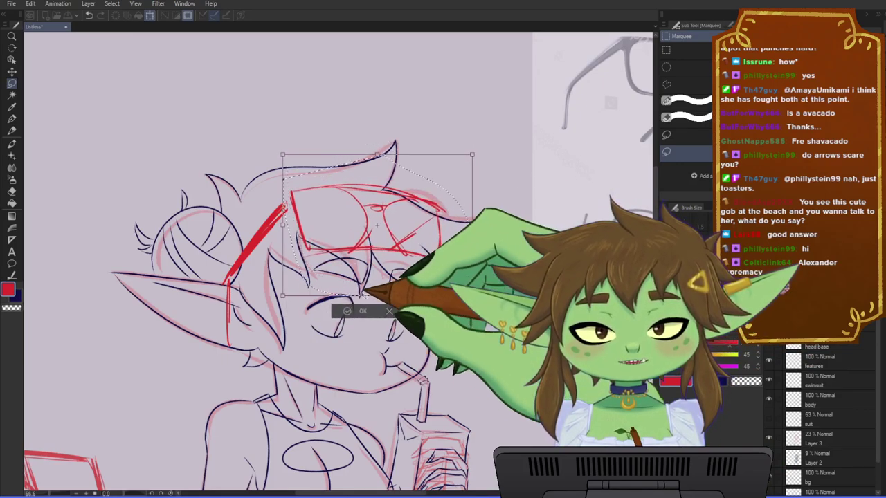
click(357, 310)
key(ctrl+d)
scroll(493, 201, down, 3)
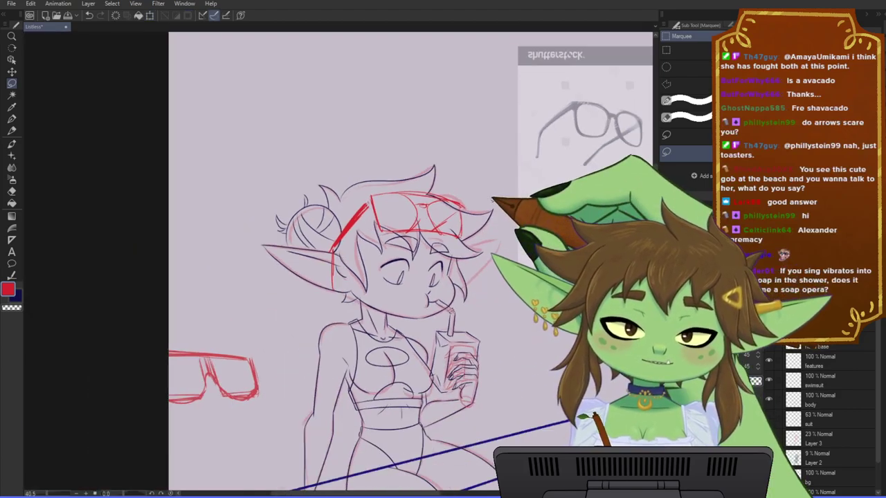
key(ctrl+minus)
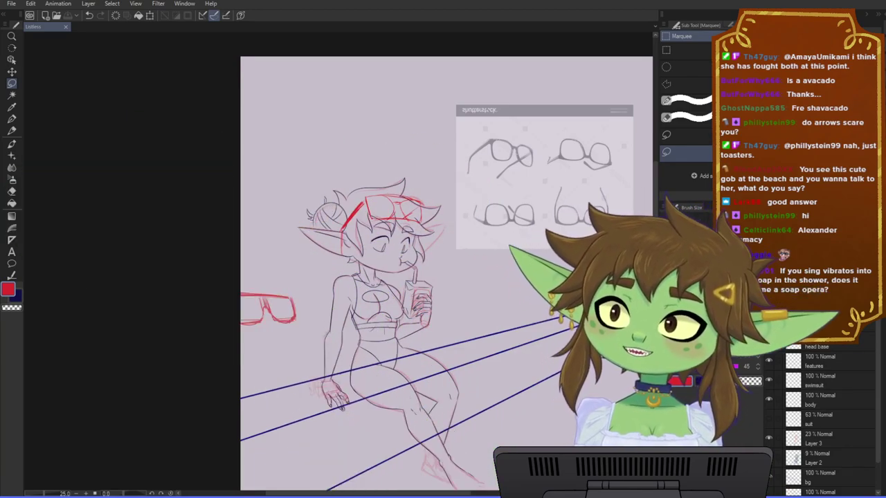
- Examine the flattened sunglasses in proportion to the head, body and legs of the seated figure
scroll(289, 214, down, 3)
scroll(408, 283, up, 5)
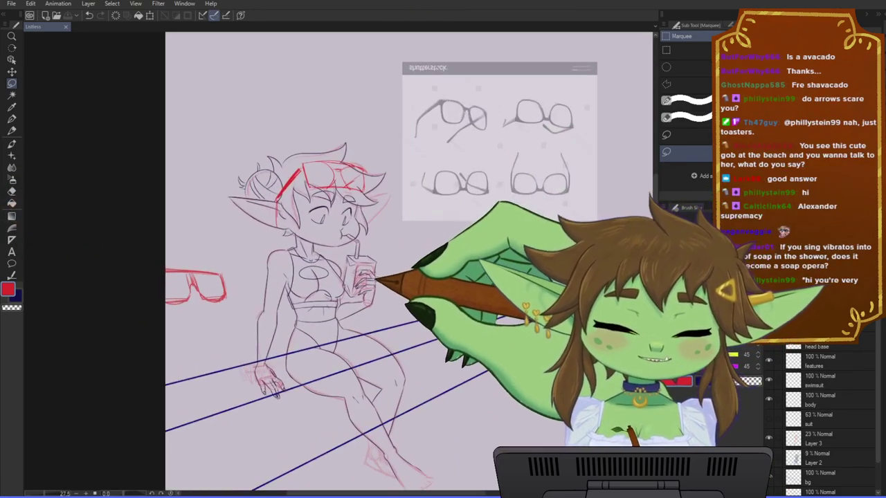
drag(375, 282, 334, 275)
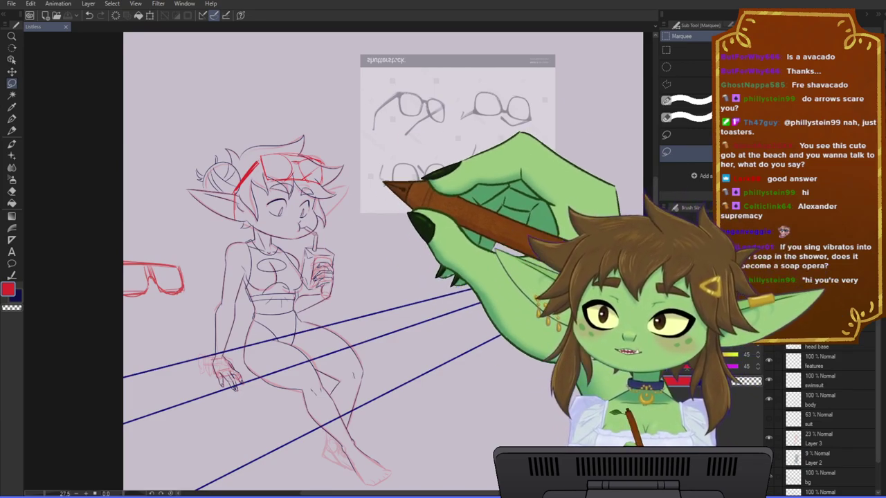
scroll(323, 277, up, 1)
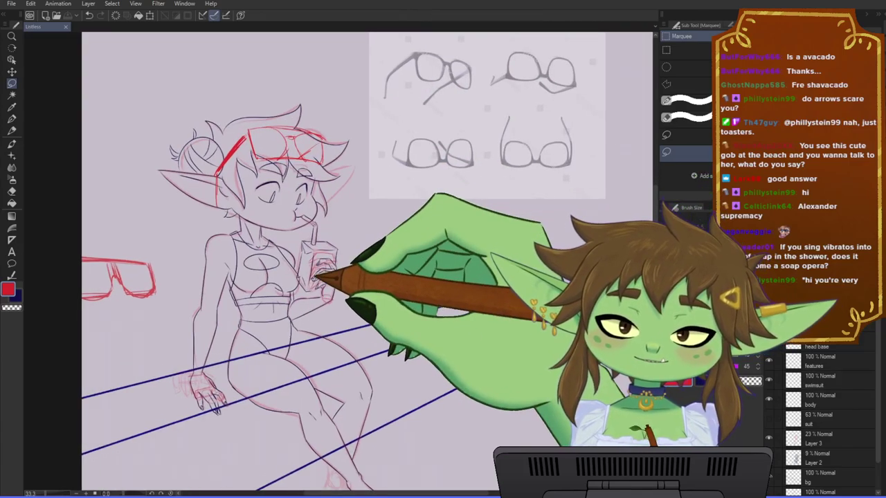
drag(320, 276, 345, 272)
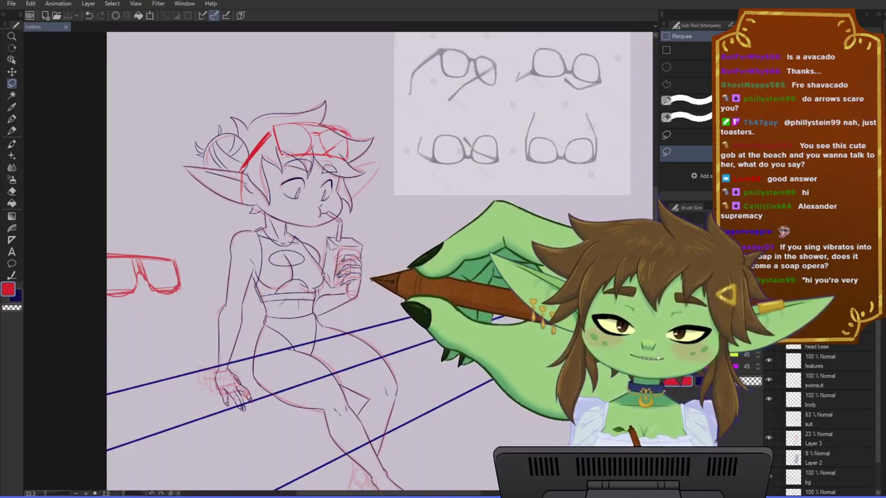
scroll(374, 229, up, 1)
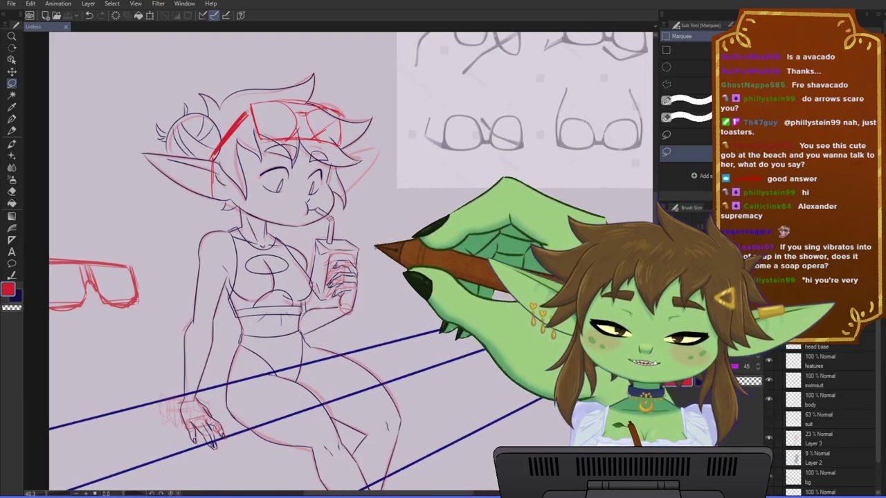
scroll(374, 229, down, 1)
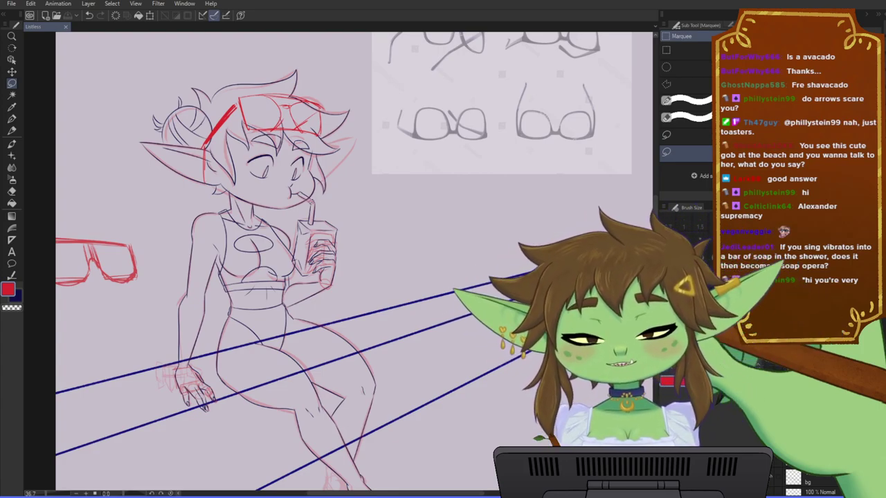
- Inspect the red sunglasses' fit on the hair up close, comparing it with the whole figure and the eyeglasses reference
scroll(376, 327, down, 1)
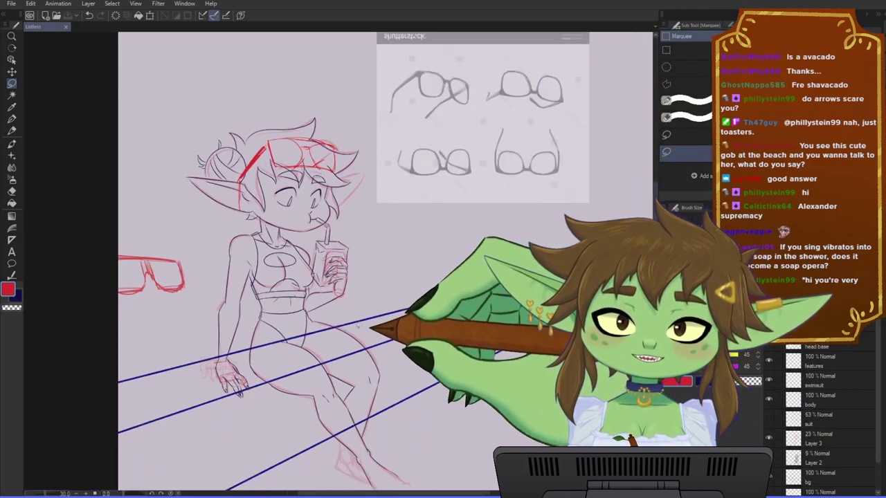
scroll(277, 293, up, 1)
drag(292, 282, 365, 312)
scroll(328, 299, up, 2)
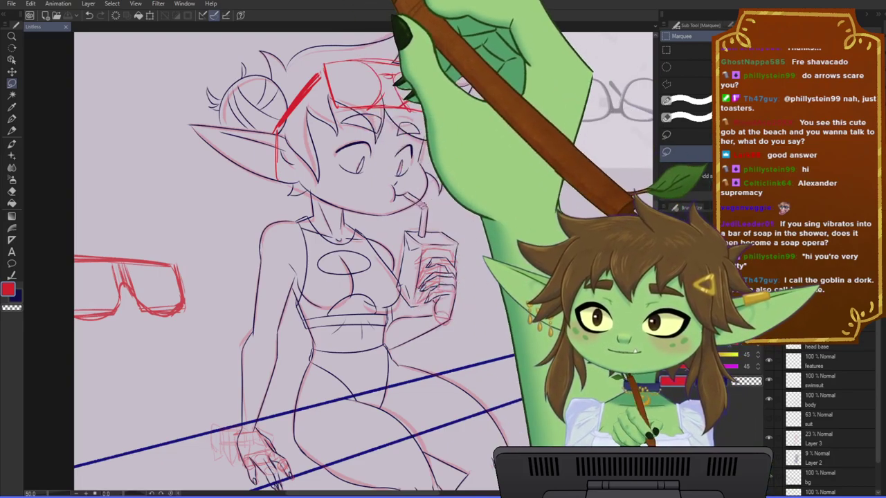
scroll(278, 216, down, 1)
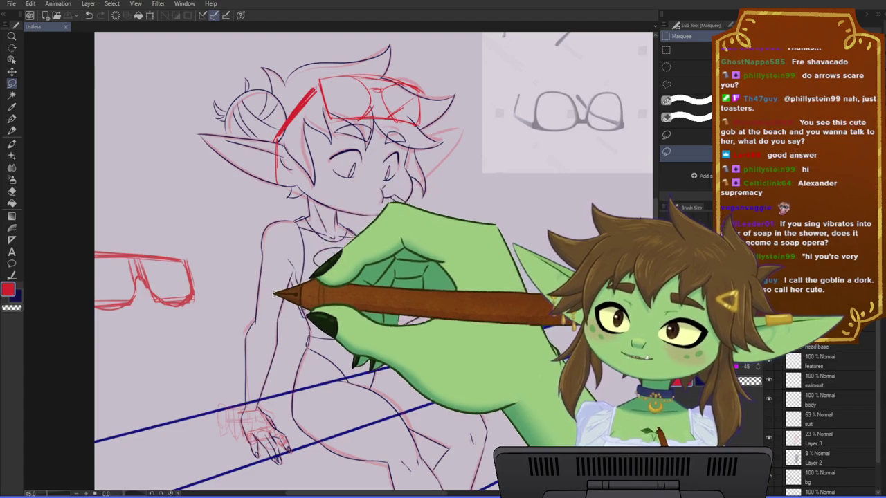
scroll(276, 295, up, 1)
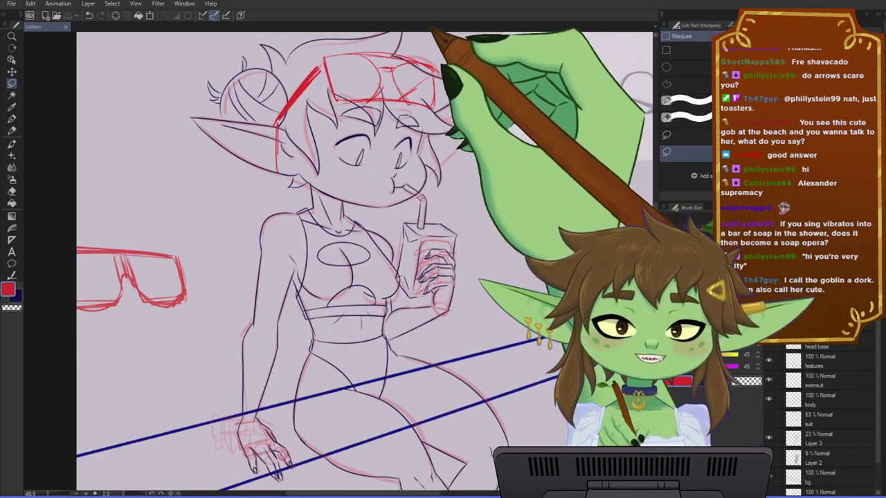
scroll(481, 119, down, 5)
drag(479, 110, 460, 183)
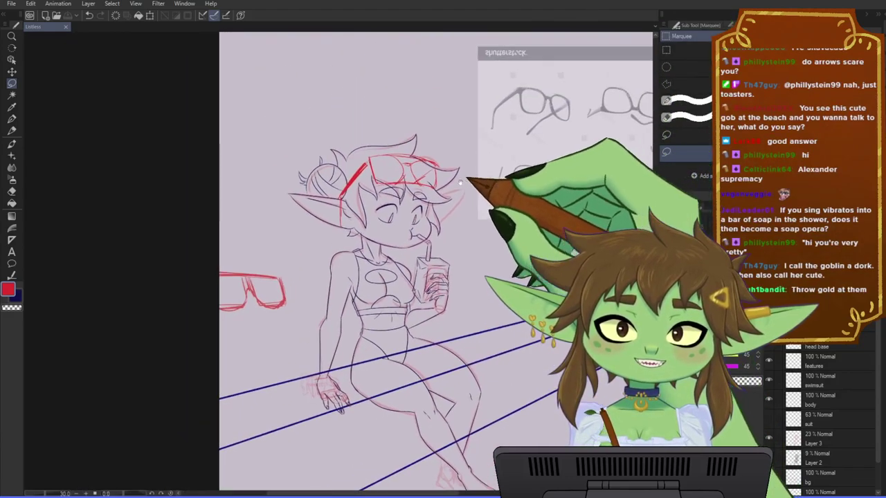
scroll(461, 183, up, 5)
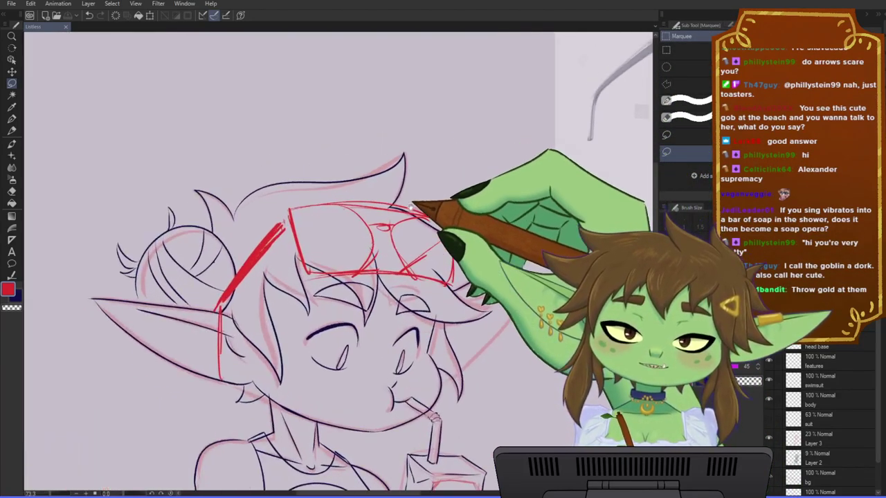
drag(410, 207, 431, 170)
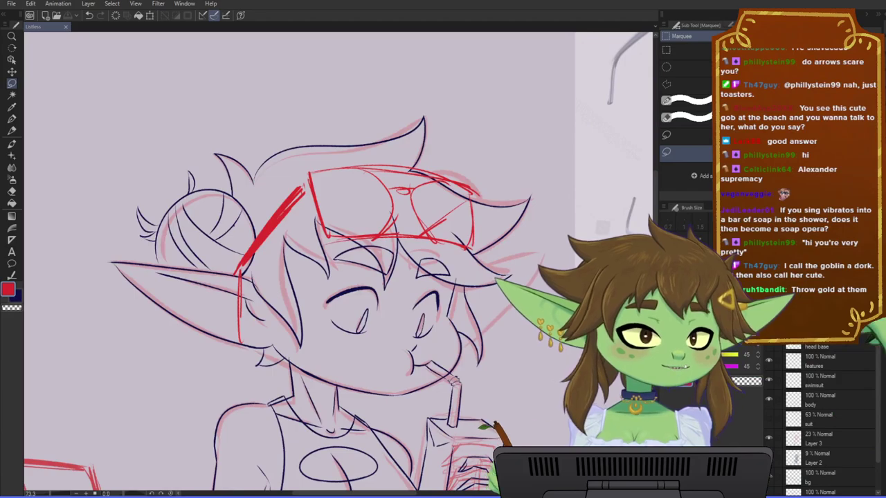
scroll(487, 195, down, 4)
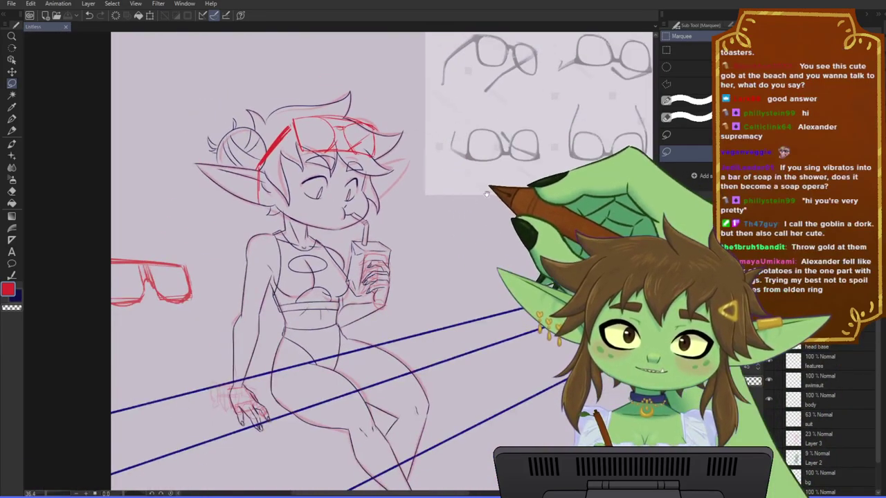
scroll(487, 195, down, 2)
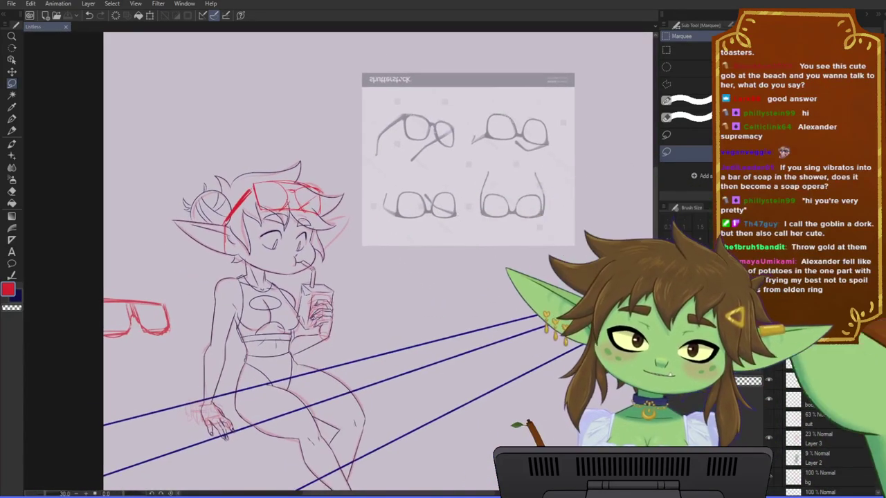
scroll(505, 260, down, 1)
scroll(504, 260, down, 1)
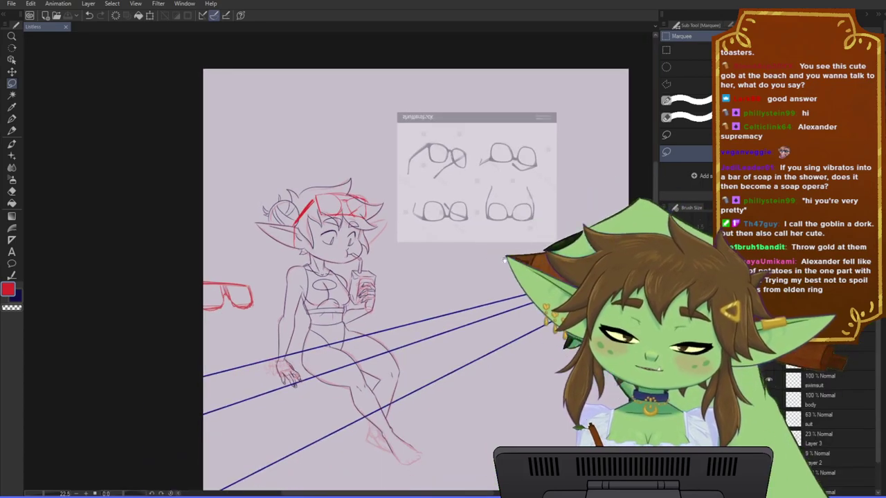
drag(505, 259, 468, 240)
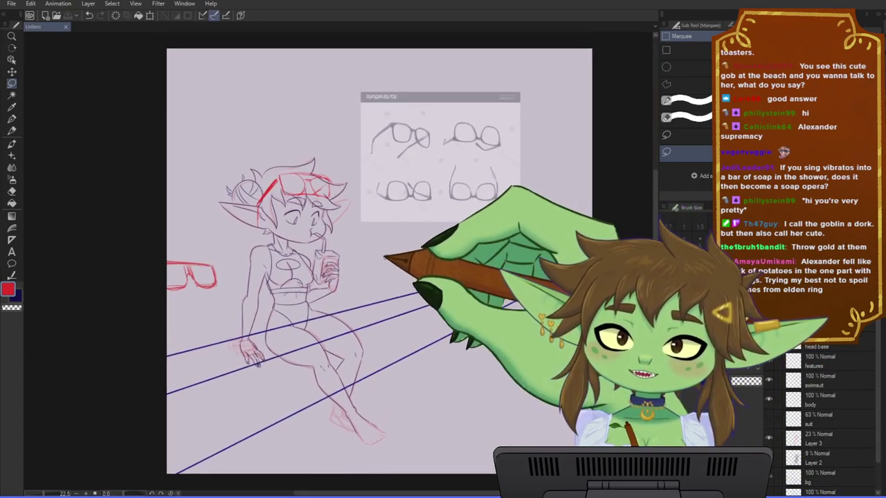
- Flip the canvas view horizontally and examine the mirrored seated figure, sunglasses and bench perspective for errors
key(h)
drag(512, 243, 441, 266)
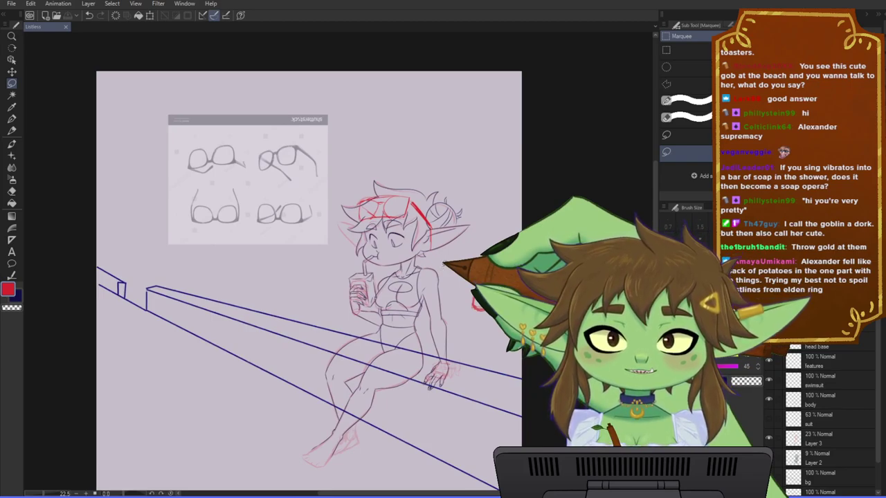
scroll(467, 274, up, 2)
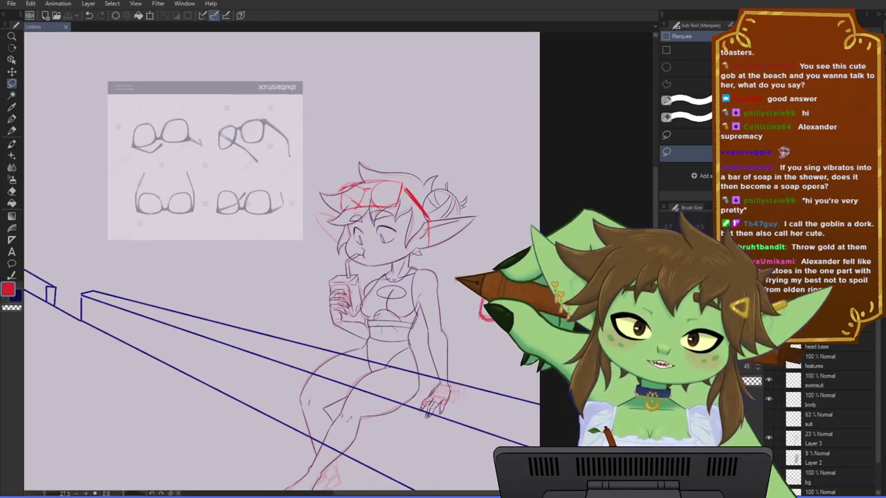
drag(467, 275, 468, 281)
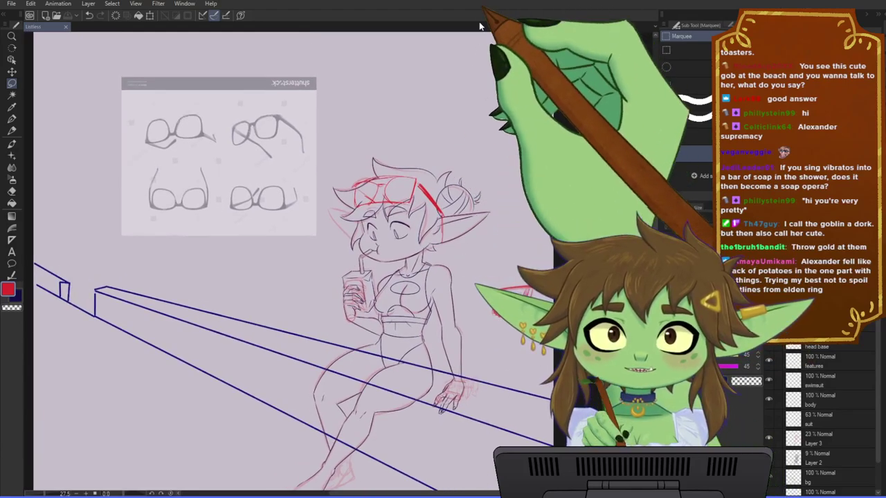
drag(444, 118, 418, 109)
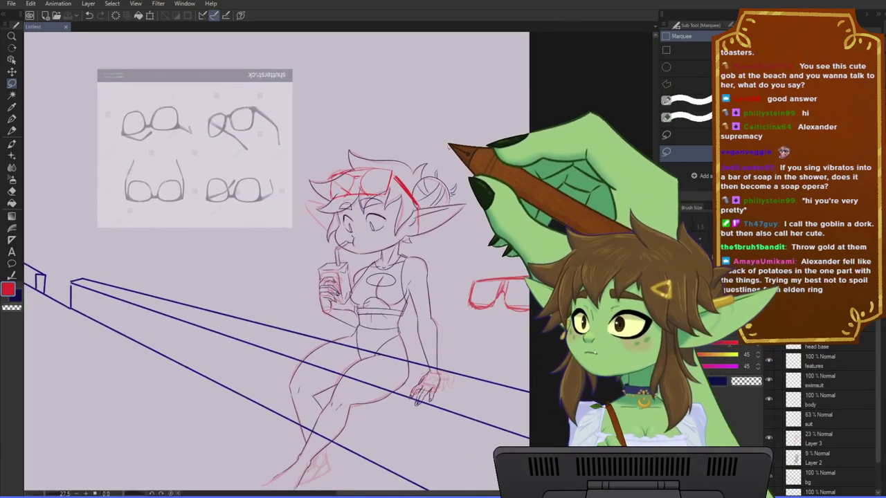